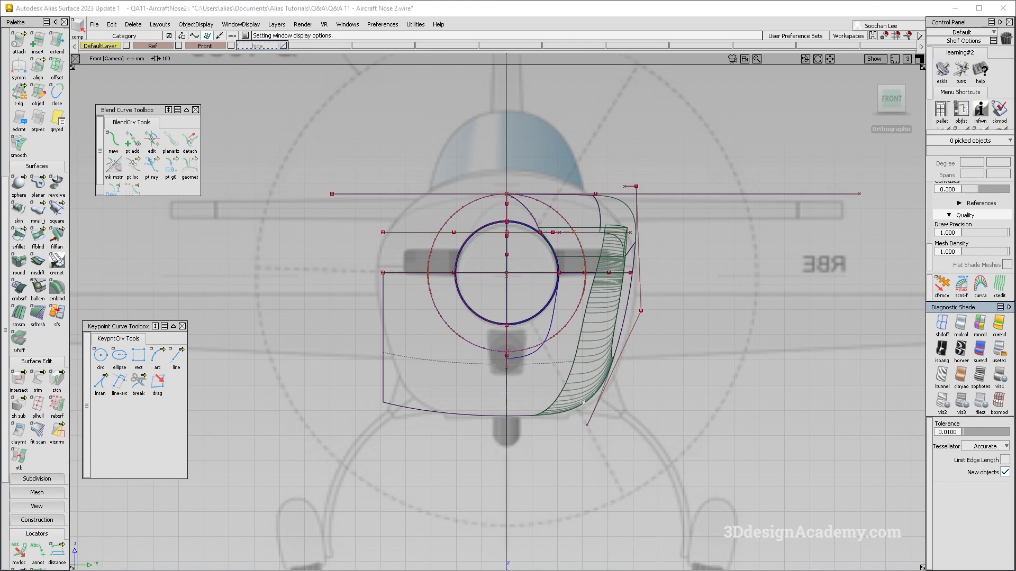
- Shade the model in perspective, reopen the nose's surface fillets through Query Edit History, and undo them all
alt+shift+middle_drag(607, 248, 589, 296)
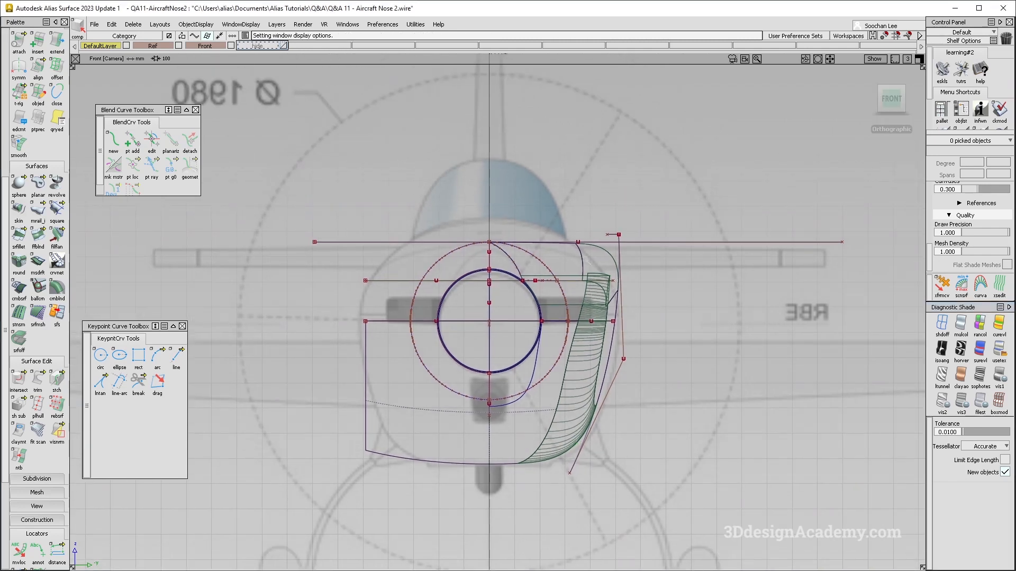
alt+shift+drag(657, 242, 588, 275)
click(961, 324)
mouse_move(634, 365)
alt+shift+mouse_down()
mouse_move(560, 367)
mouse_move(472, 318)
mouse_move(589, 446)
alt+shift+mouse_up()
ctrl+shift+drag(688, 307, 576, 305)
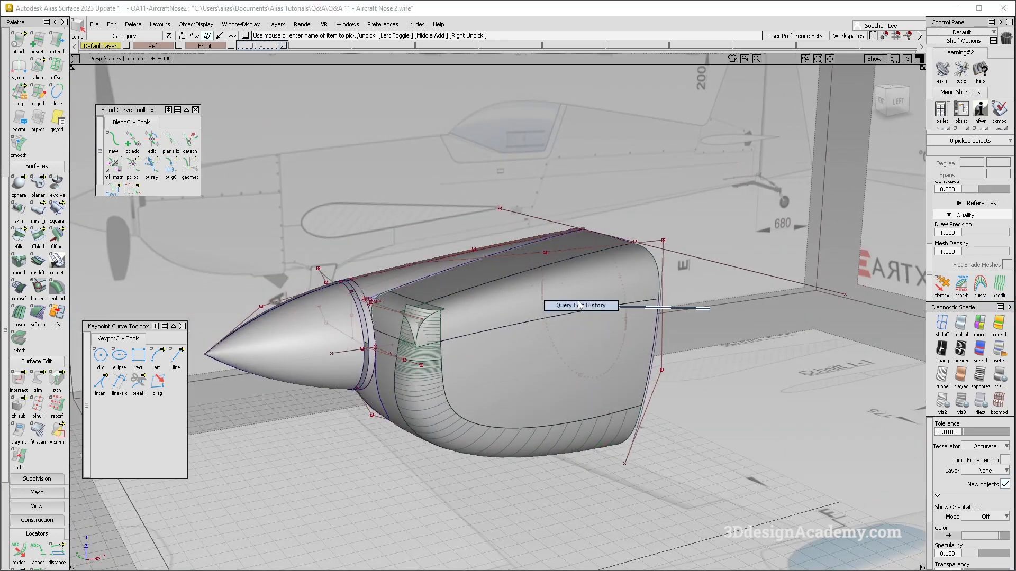
click(574, 300)
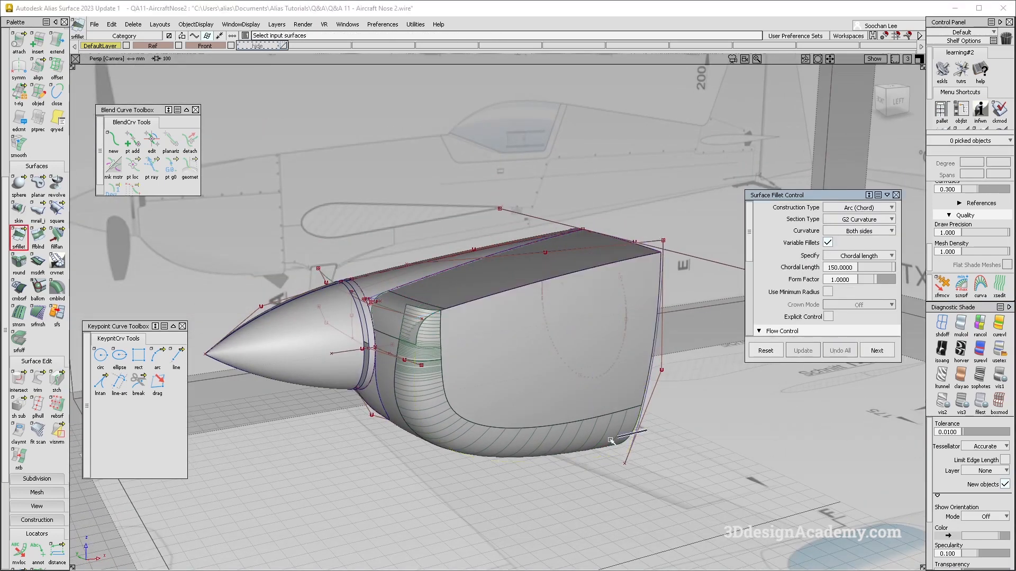
click(876, 350)
click(841, 350)
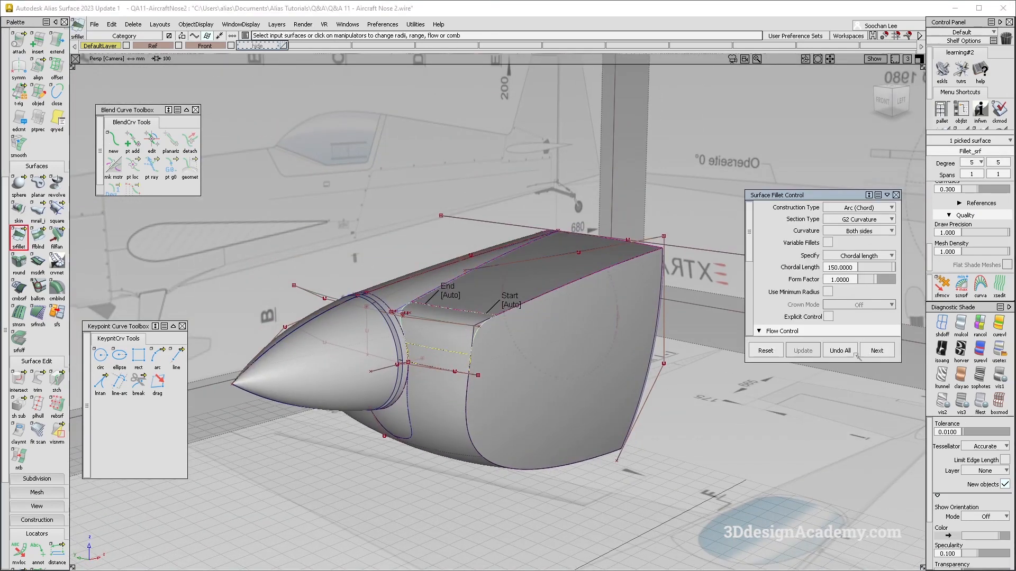
click(854, 354)
- Untrim the top rail surface of the nose
alt+shift+drag(590, 288, 506, 316)
click(614, 270)
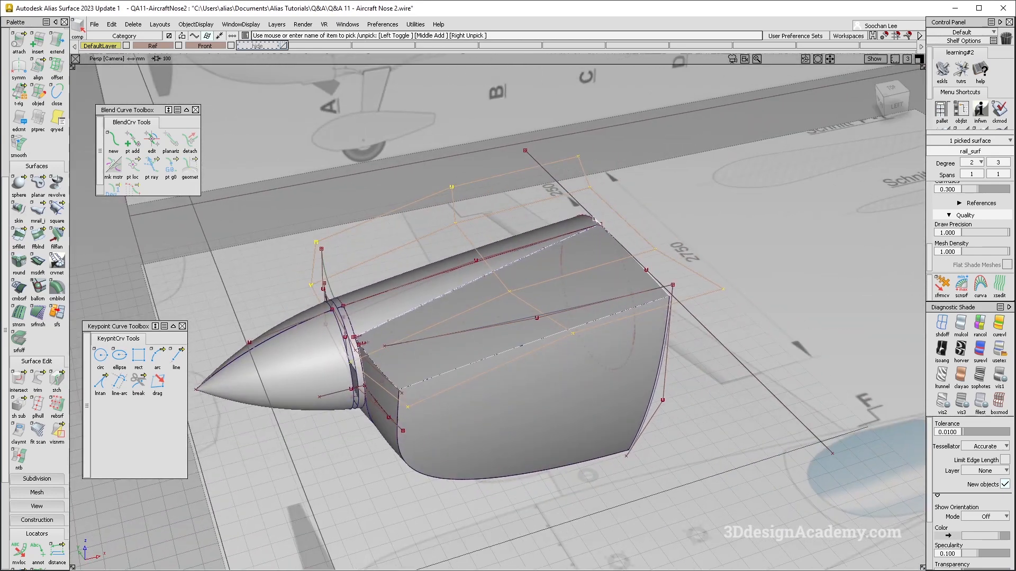
drag(39, 378, 96, 380)
ctrl+shift+drag(642, 224, 588, 285)
ctrl+shift+right_drag(632, 239, 553, 298)
- Isolate the untrimmed top surface by hiding all unselected objects
click(580, 268)
click(497, 188)
click(195, 24)
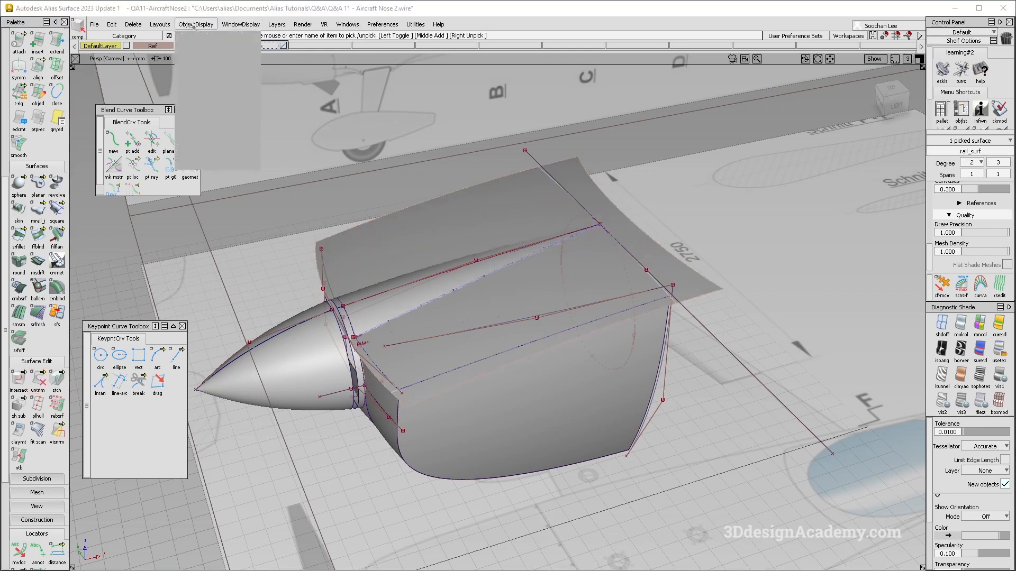
click(206, 87)
- Delete the unneeded curves on the isolated top surface, keeping only the straight transverse one near the rear edge
alt+shift+drag(550, 317, 371, 285)
click(476, 366)
drag(306, 225, 473, 409)
key(Delete)
alt+shift+drag(317, 398, 453, 394)
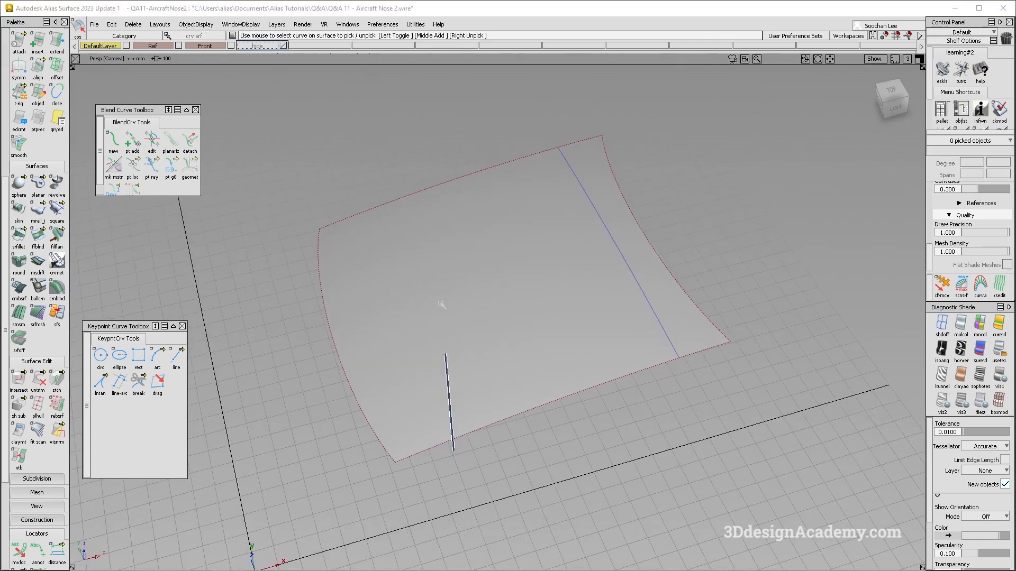
- Trim-convert the region ahead of the transverse curve into its own surface and assign the original surface to the hide layer
drag(38, 379, 96, 380)
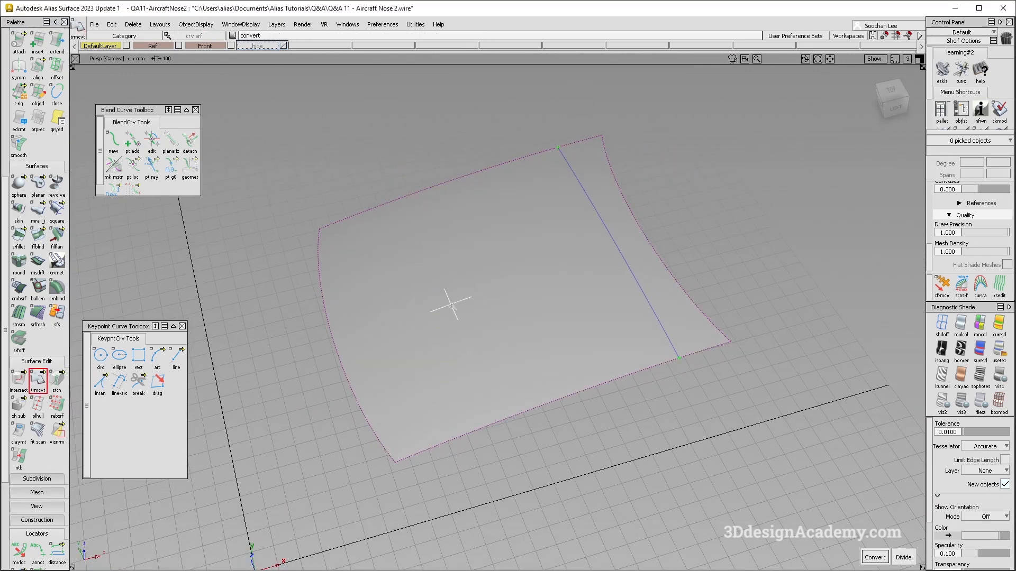
click(454, 301)
alt+shift+drag(465, 307, 510, 311)
click(658, 275)
click(259, 45)
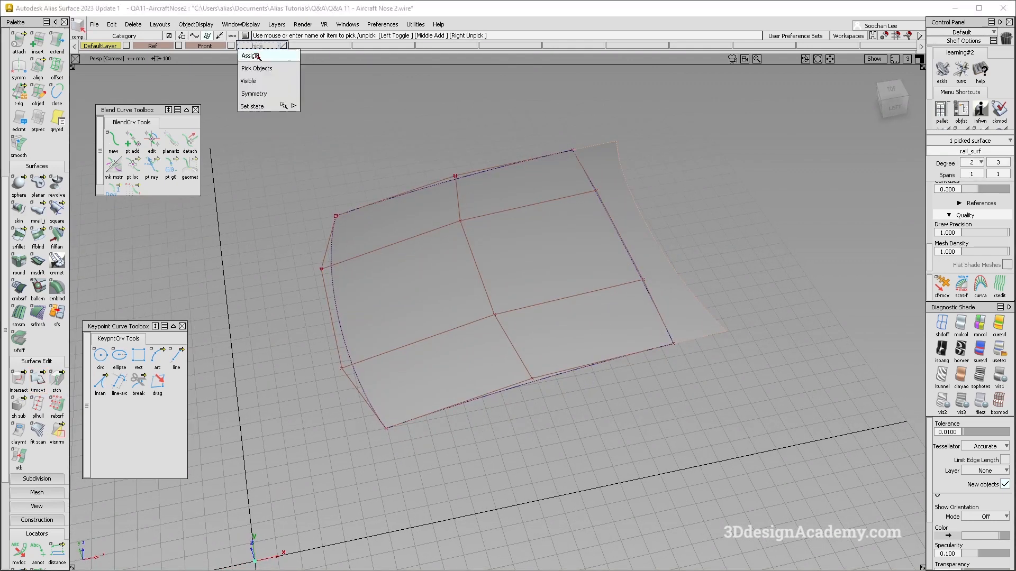
click(256, 55)
- Unhide the rest of the model and examine where the top surface meets the rings behind the spinner
click(196, 24)
click(200, 48)
alt+shift+drag(277, 419, 305, 410)
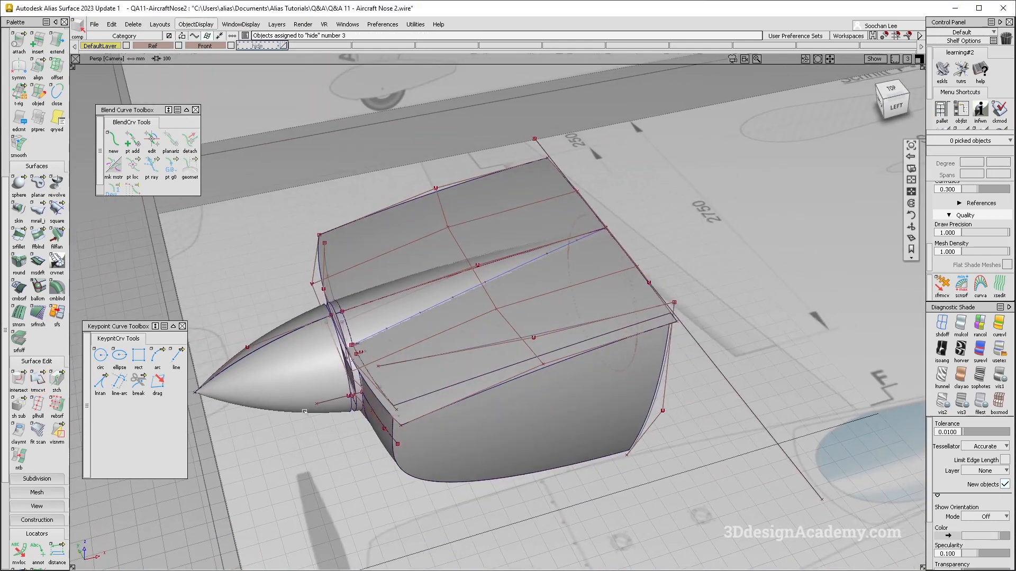
alt+shift+right_drag(349, 348, 364, 318)
alt+shift+drag(365, 318, 379, 321)
mouse_move(465, 317)
alt+shift+mouse_down()
mouse_move(427, 314)
mouse_move(468, 319)
mouse_move(464, 299)
alt+shift+mouse_up()
alt+shift+right_drag(464, 300, 479, 260)
alt+shift+drag(479, 259, 500, 179)
alt+shift+middle_drag(490, 155, 466, 225)
ctrl+shift+drag(450, 288, 449, 229)
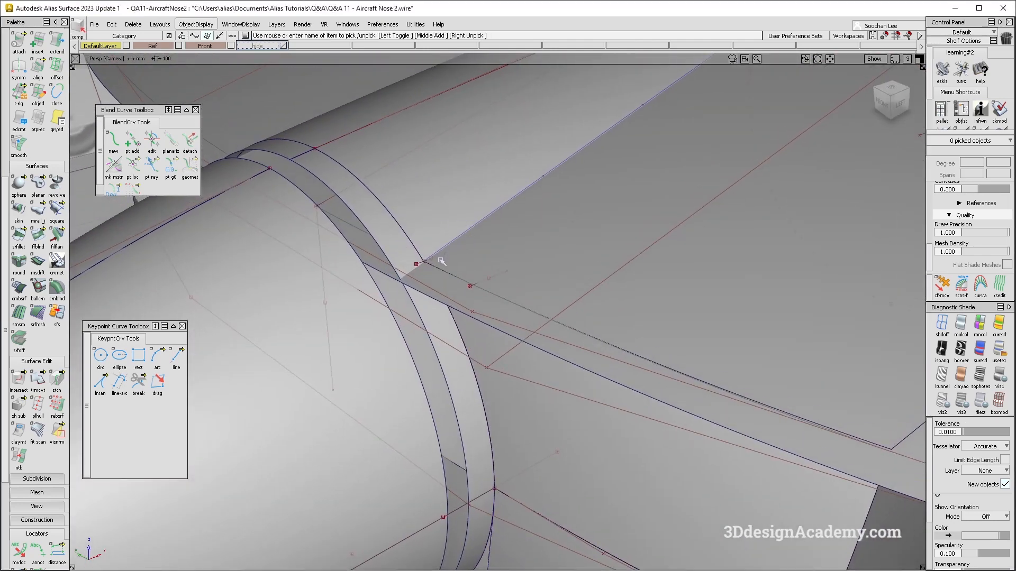
alt+shift+right_drag(442, 255, 485, 236)
alt+shift+drag(485, 236, 423, 252)
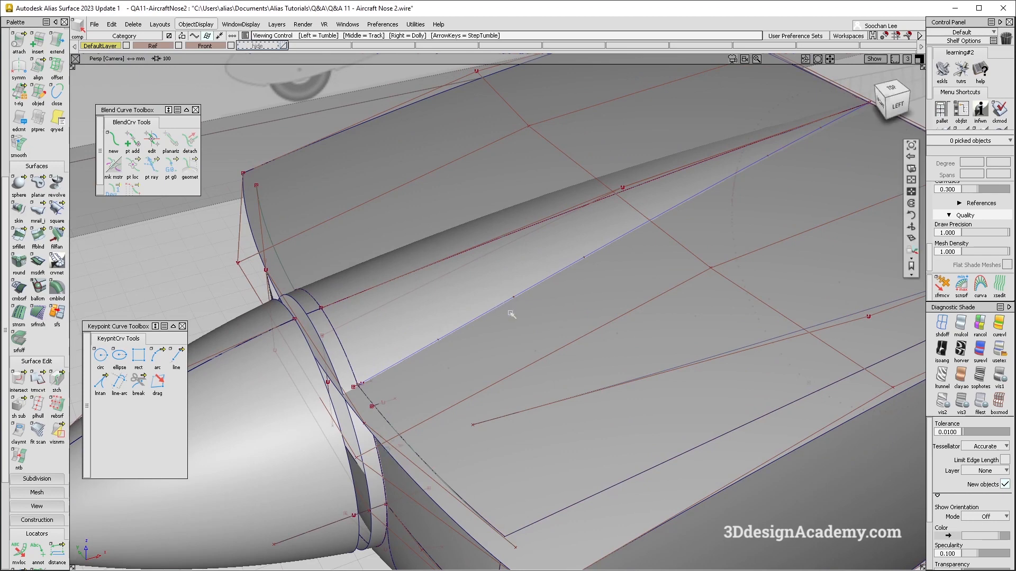
- Delete the curve-on-surface running along the revolved cowling at its intersection with the top surface
alt+shift+middle_drag(510, 313, 447, 320)
click(762, 165)
click(615, 281)
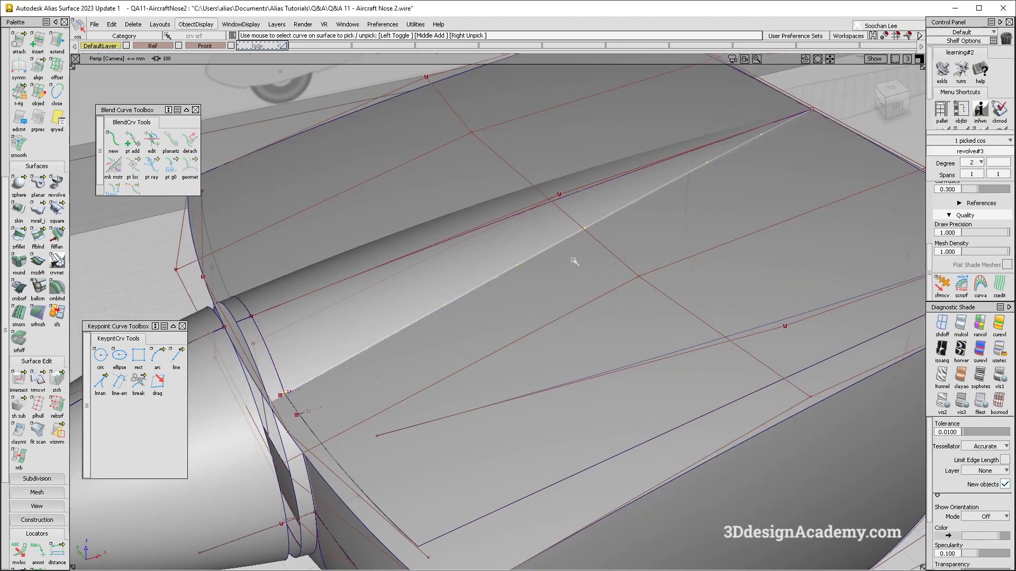
key(Delete)
key(Return)
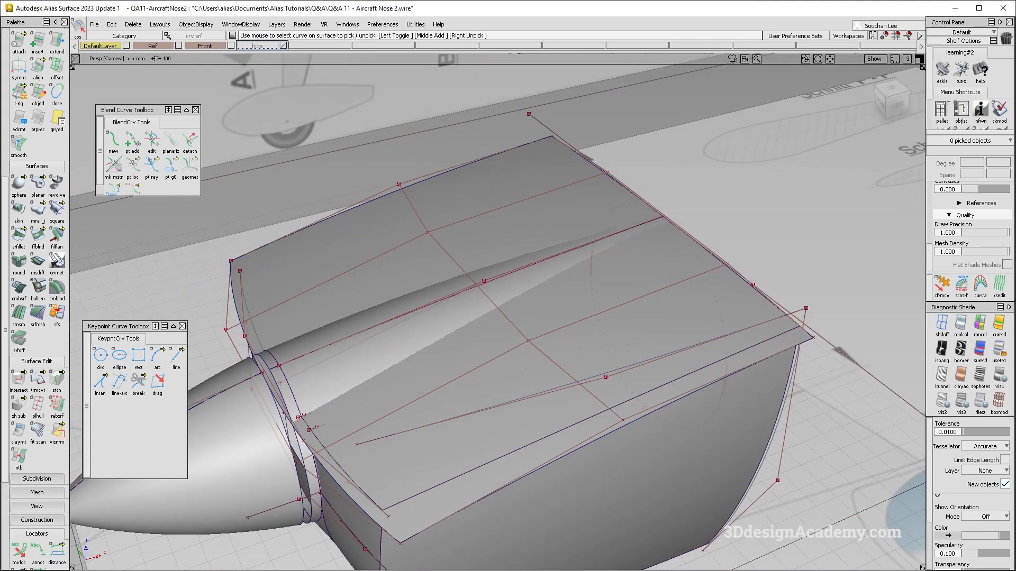
- Isolate the converted top surface by hiding everything unselected
ctrl+shift+drag(690, 286, 646, 289)
click(689, 303)
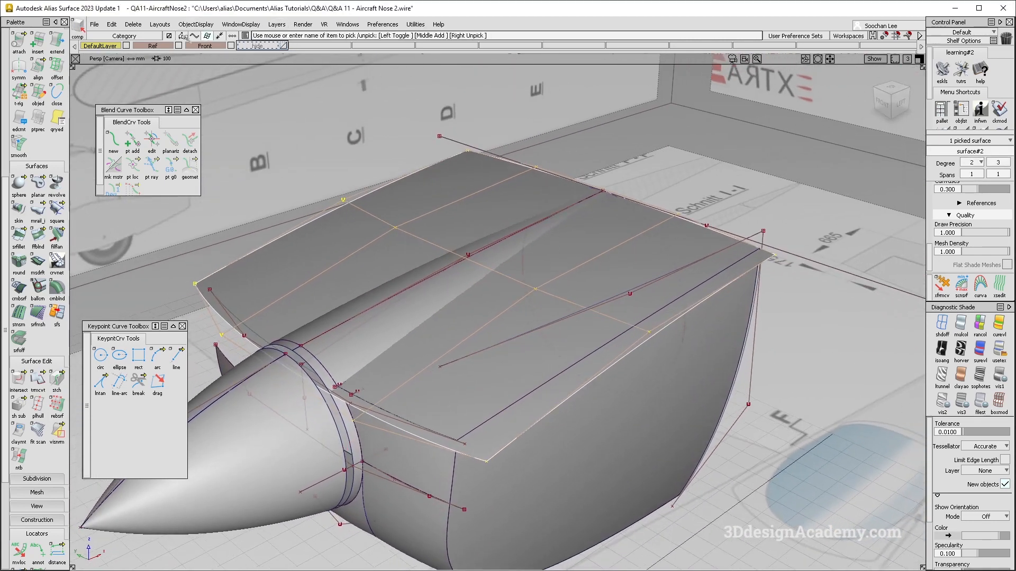
click(187, 25)
click(204, 89)
alt+shift+drag(540, 241, 578, 270)
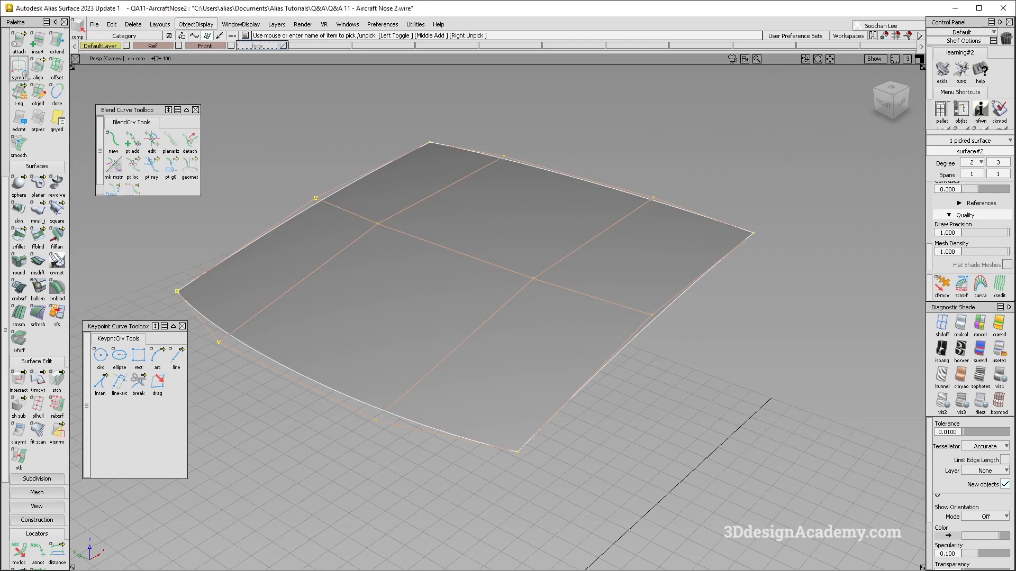
alt+shift+drag(421, 246, 435, 255)
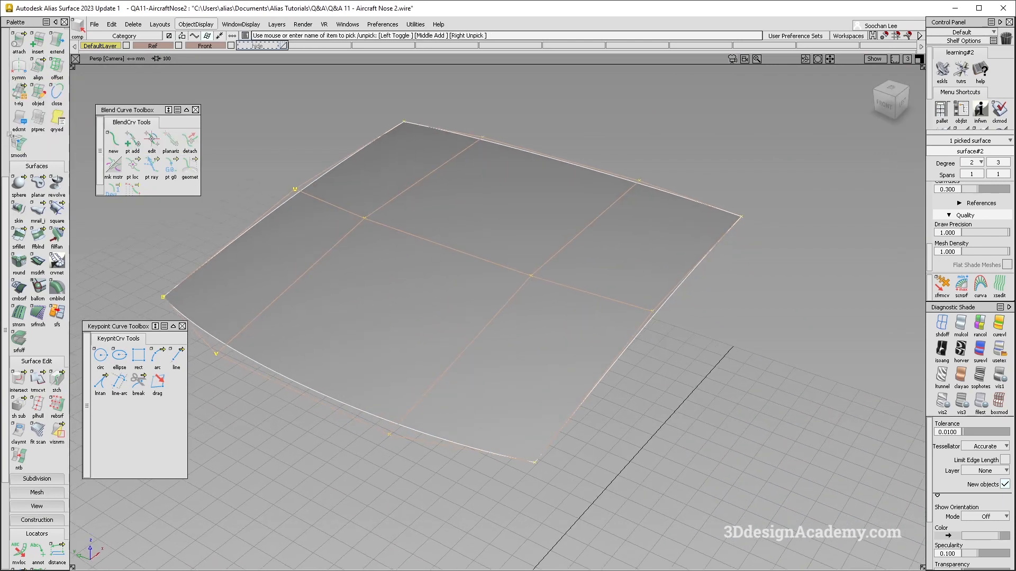
- Duplicate the top surface's rear edge as a free curve and place its pivot at the curve's midpoint
scroll(27, 158, up, 5)
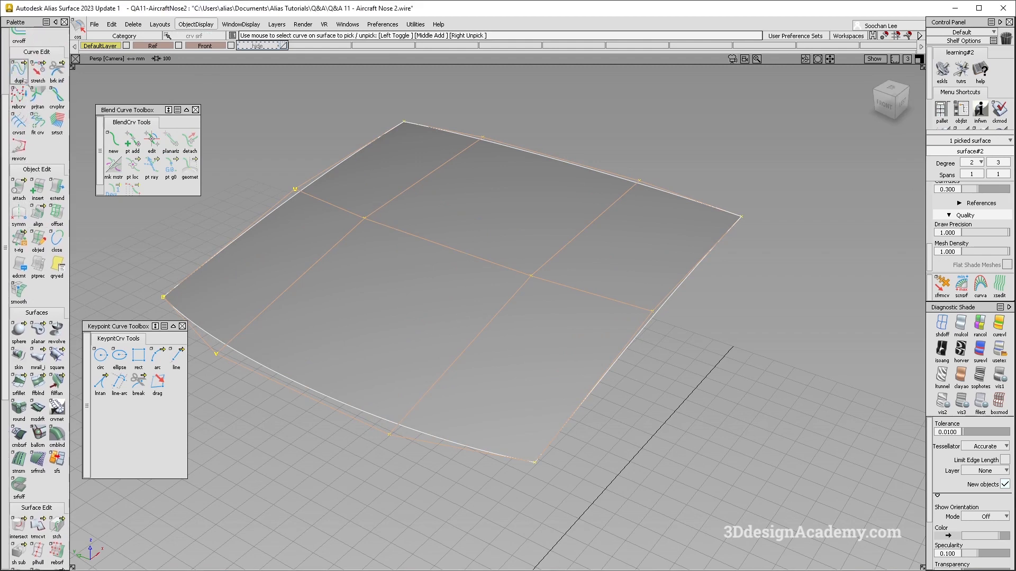
click(18, 69)
click(602, 171)
ctrl+shift+middle_drag(497, 191, 574, 166)
drag(582, 165, 560, 168)
key(ctrl+z)
ctrl+shift+middle_drag(566, 177, 580, 164)
ctrl+alt+drag(580, 165, 572, 168)
- Scale the duplicated rear curve non-proportionally in height to give it a stronger crown
ctrl+shift+middle_drag(491, 178, 459, 190)
right_drag(712, 139, 758, 206)
alt+shift+drag(776, 269, 764, 278)
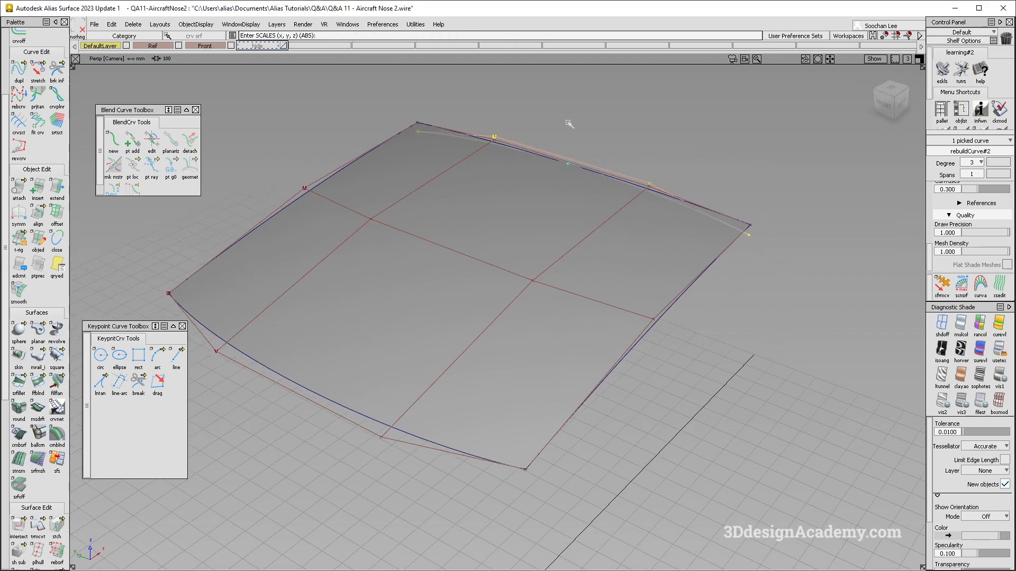
ctrl+shift+drag(569, 122, 566, 103)
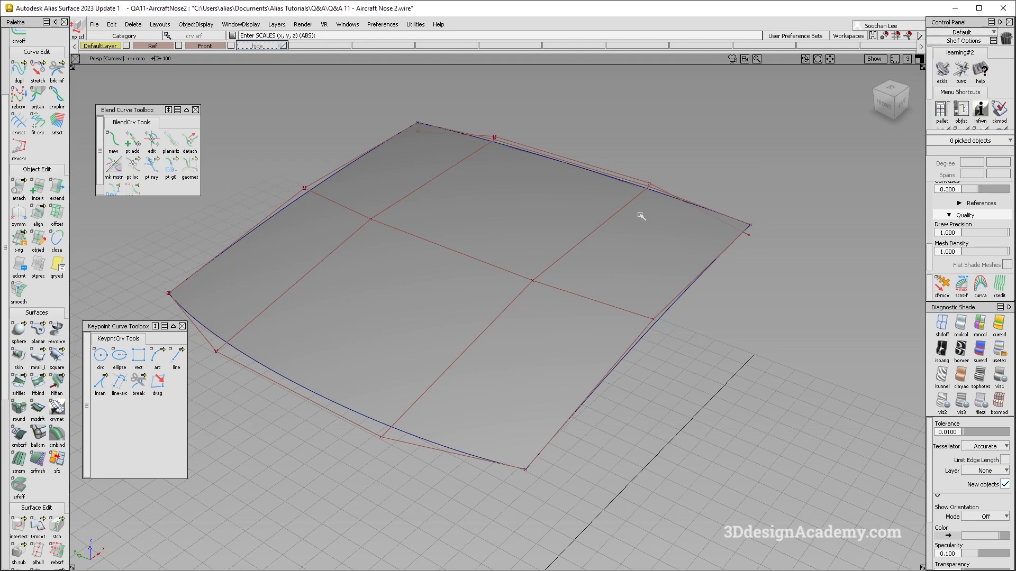
- Align the top surface's rear edge to the duplicated curve with G0 continuity, one extra CV row and blend factor 1.0
double_click(47, 222)
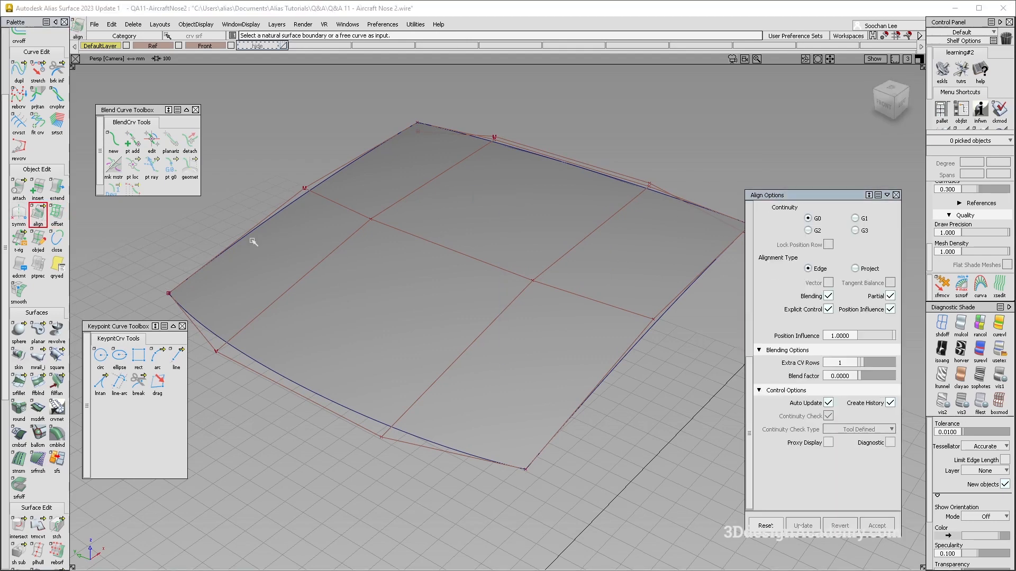
click(718, 213)
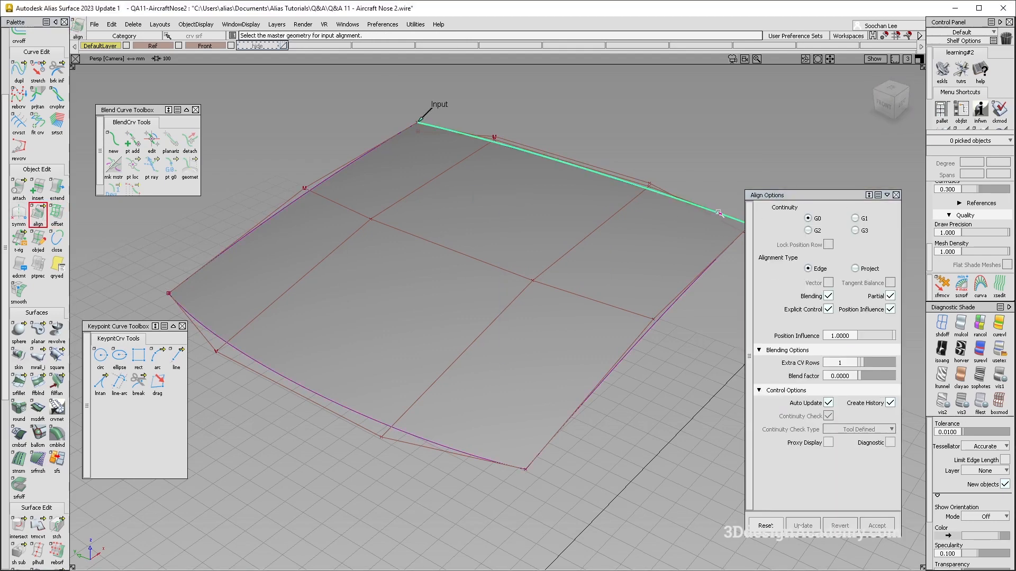
click(717, 220)
alt+shift+drag(597, 220, 671, 225)
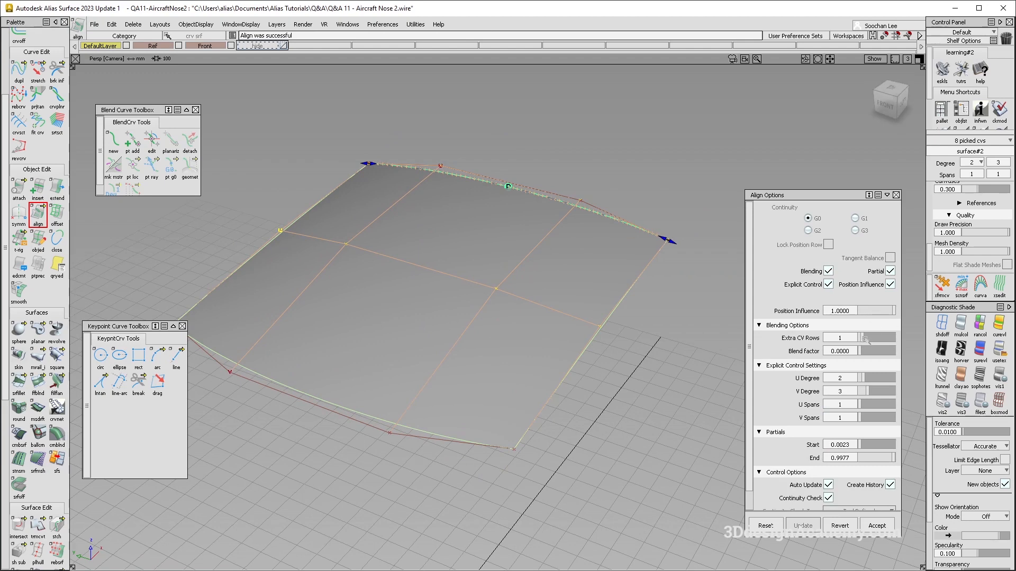
drag(874, 356, 958, 353)
alt+shift+drag(735, 345, 528, 334)
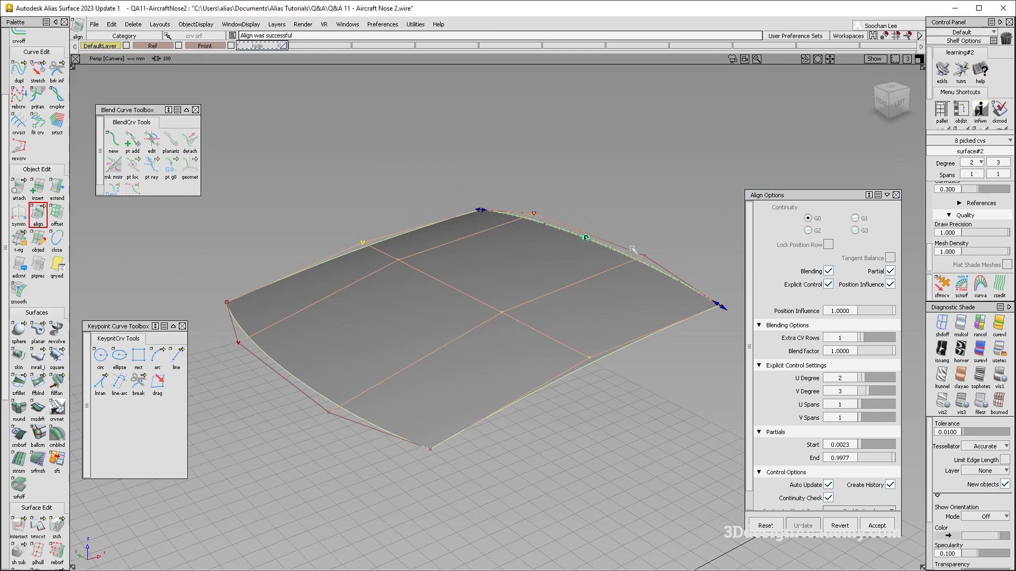
alt+shift+drag(399, 325, 445, 294)
- Finish the alignment and unhide all hidden parts of the nose
key(space)
ctrl+shift+drag(633, 192, 551, 284)
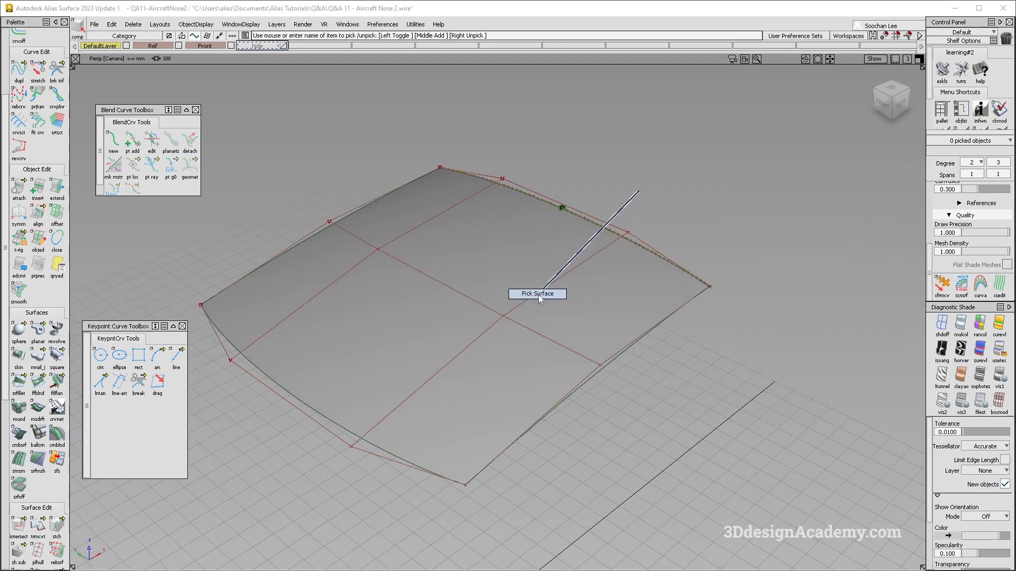
click(550, 284)
ctrl+shift+right_drag(564, 253, 521, 295)
ctrl+shift+drag(506, 340, 517, 231)
alt+shift+drag(483, 294, 649, 336)
click(188, 25)
click(195, 49)
ctrl+shift+drag(649, 336, 692, 188)
- Scale the rear control curve vertically against the front view's blueprint and shade the model in perspective
click(885, 102)
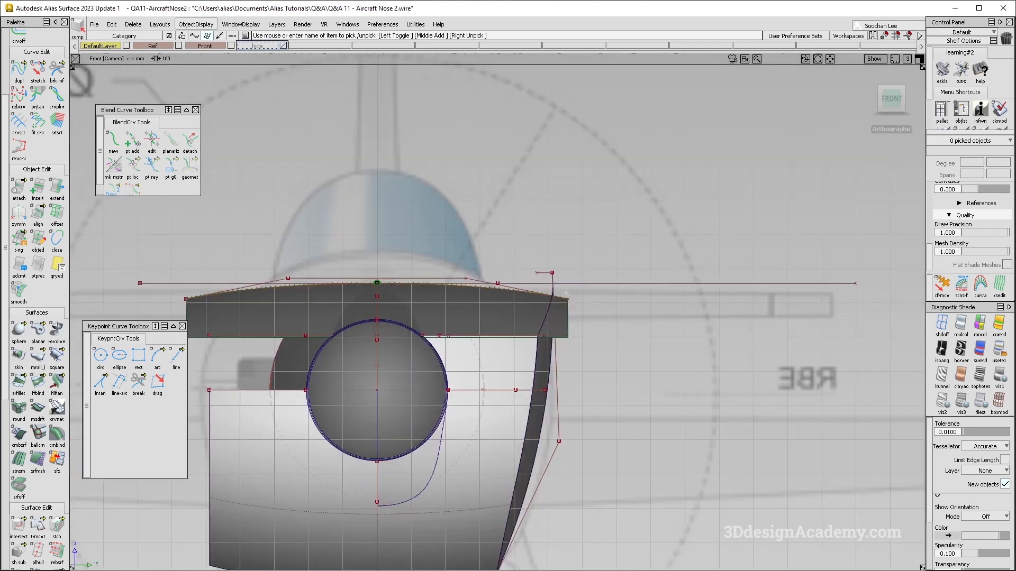
click(942, 323)
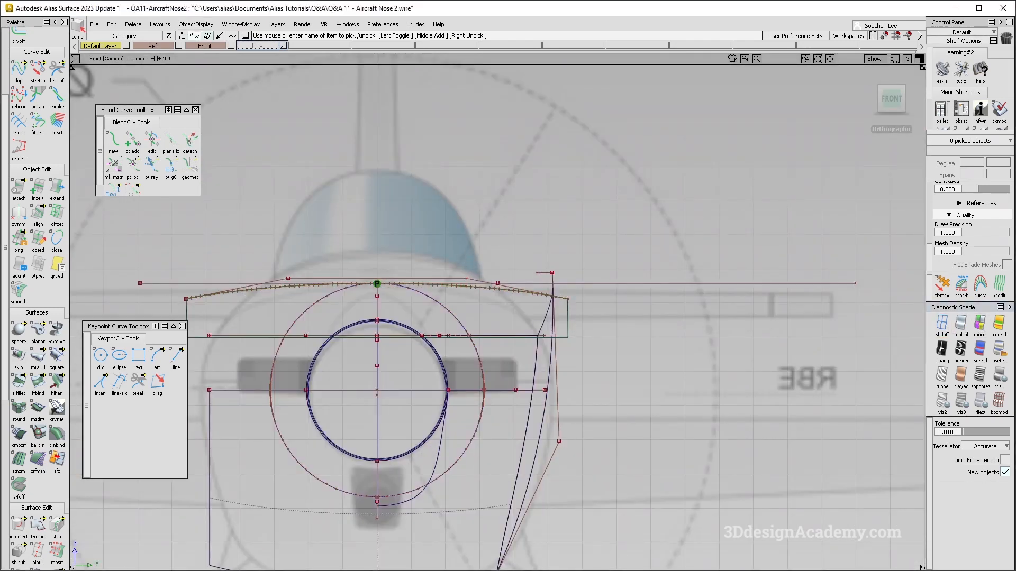
click(516, 291)
ctrl+shift+middle_drag(445, 232, 417, 246)
right_drag(476, 254, 682, 465)
right_drag(598, 281, 659, 423)
alt+shift+drag(343, 455, 353, 476)
click(955, 322)
mouse_move(661, 365)
alt+shift+mouse_down()
mouse_move(539, 328)
mouse_move(635, 338)
mouse_move(655, 301)
mouse_move(560, 290)
alt+shift+mouse_up()
- Switch to the photo viewer and compare the reference photos of the aircraft's nose with the modelled shape
key(alt+m)
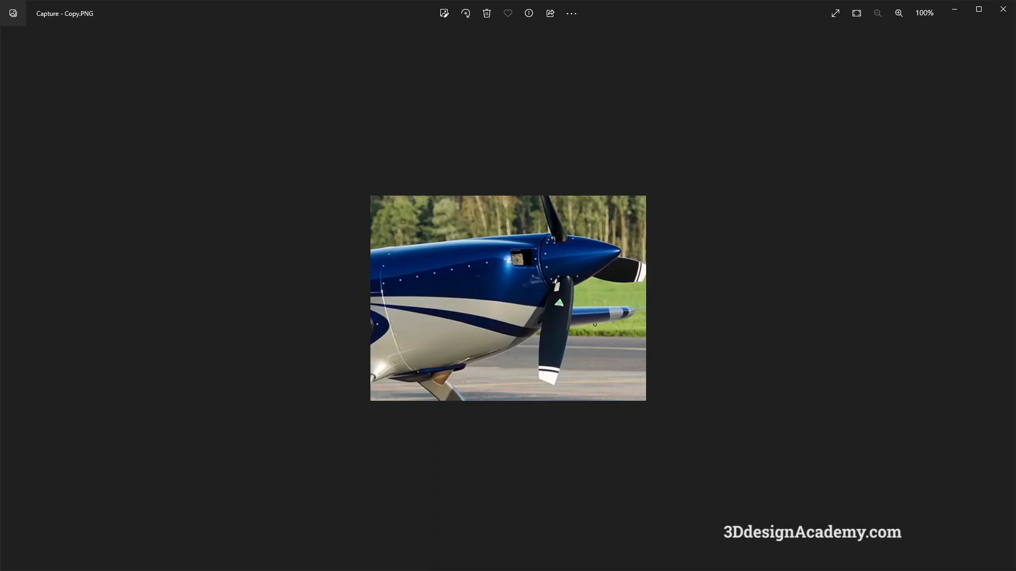
key(Right)
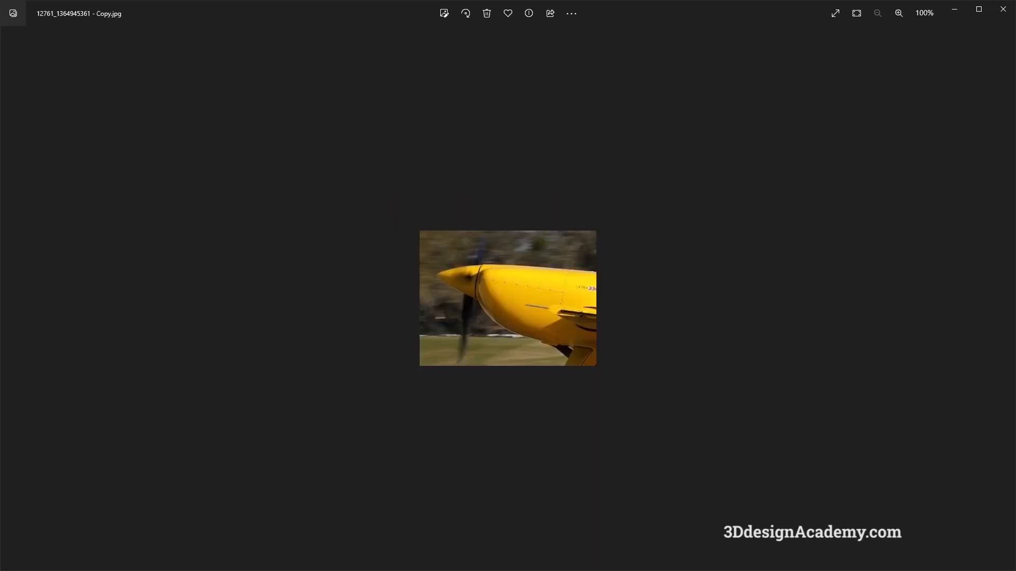
key(Right)
key(Left)
key(Right)
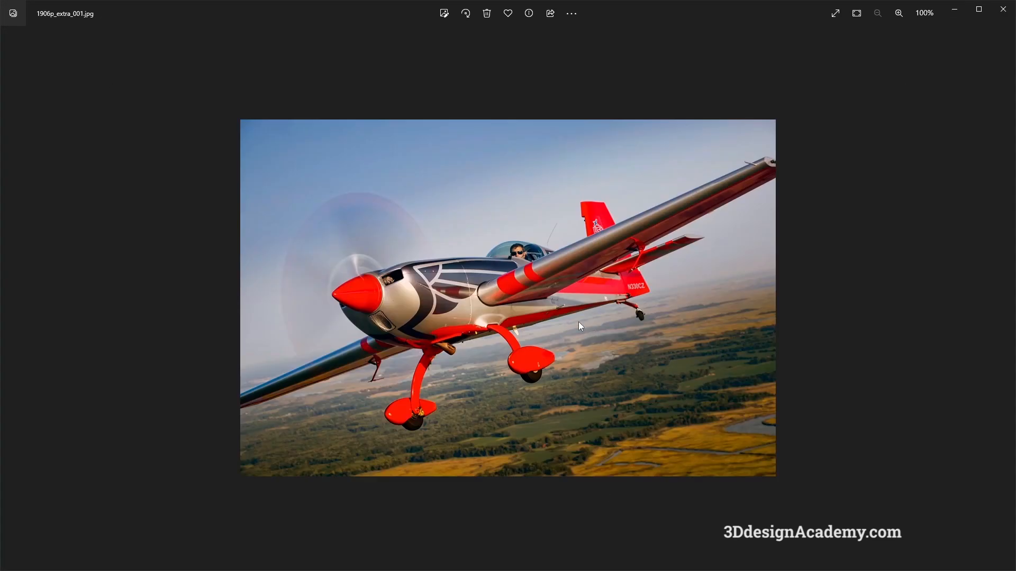
key(Left)
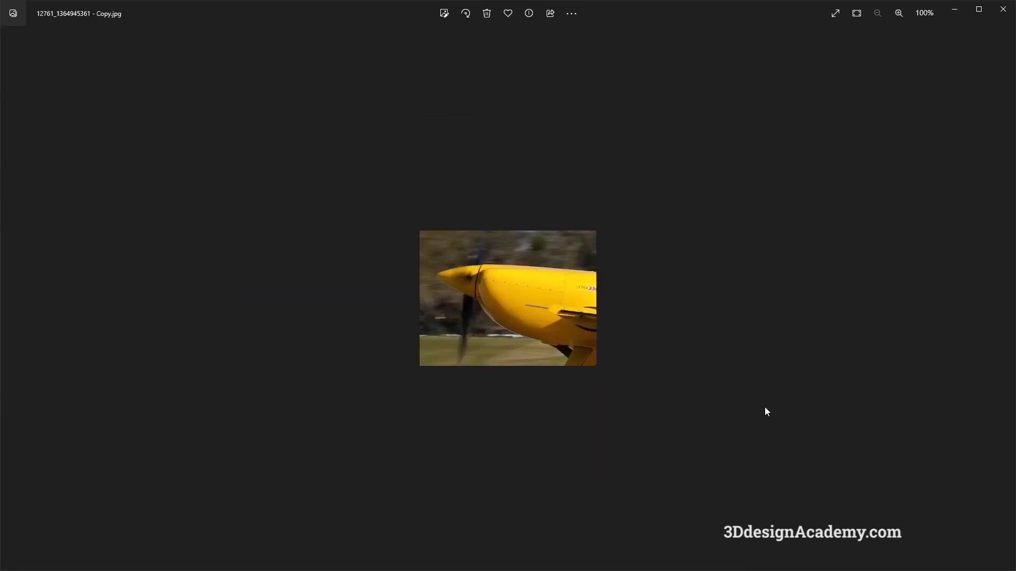
click(215, 570)
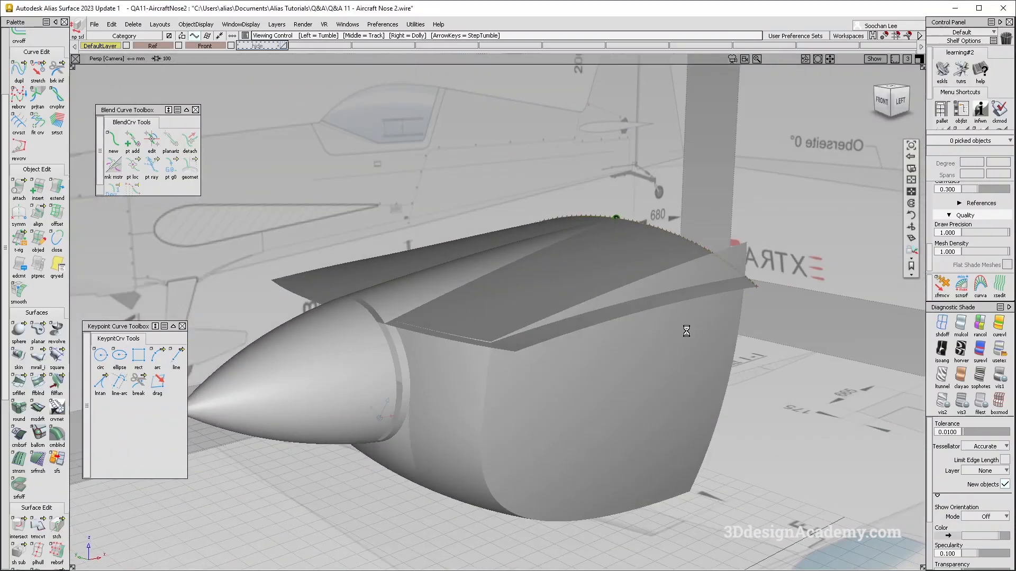
mouse_move(686, 331)
alt+shift+mouse_down()
mouse_move(651, 295)
mouse_move(676, 298)
mouse_move(576, 284)
alt+shift+mouse_up()
key(alt+Tab)
key(alt+Tab)
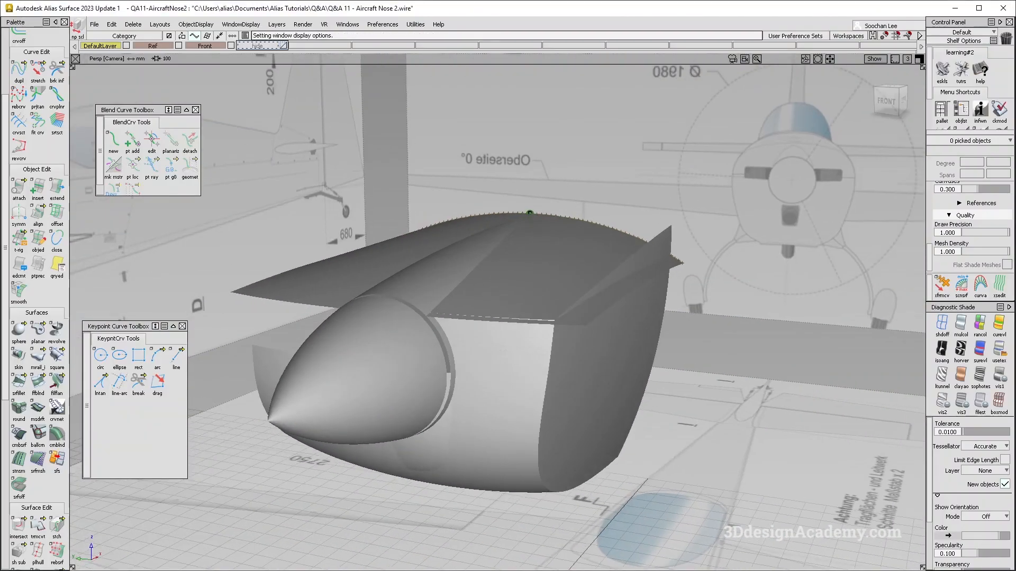
- Increase the rear control curve's crown by scaling it vertically in the front view against the fuselage outline
ctrl+shift+drag(555, 188, 581, 223)
click(582, 219)
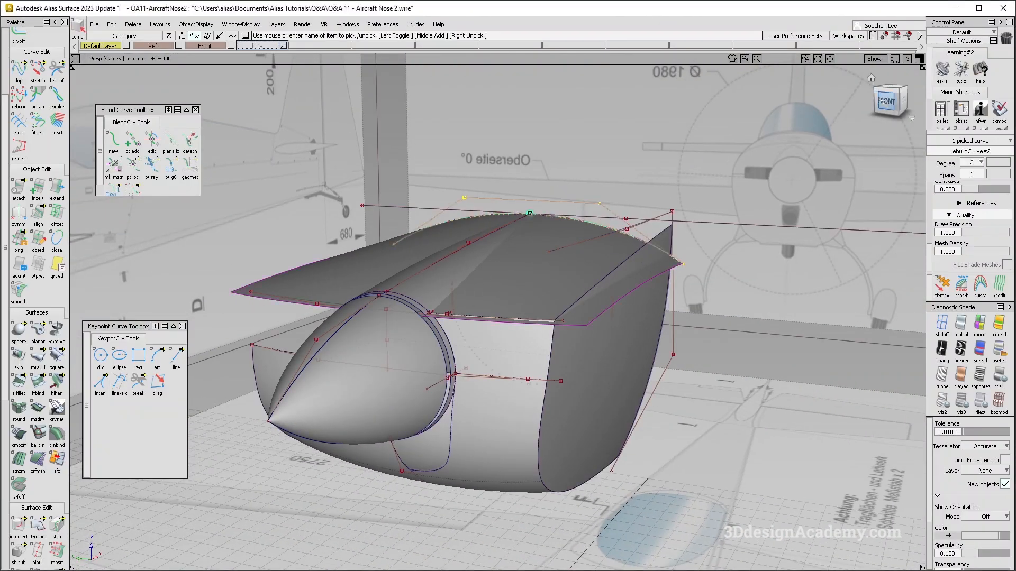
click(886, 101)
click(940, 332)
ctrl+shift+right_drag(582, 293, 549, 309)
right_drag(652, 328, 648, 327)
ctrl+shift+right_drag(669, 284, 672, 276)
right_drag(687, 324, 688, 320)
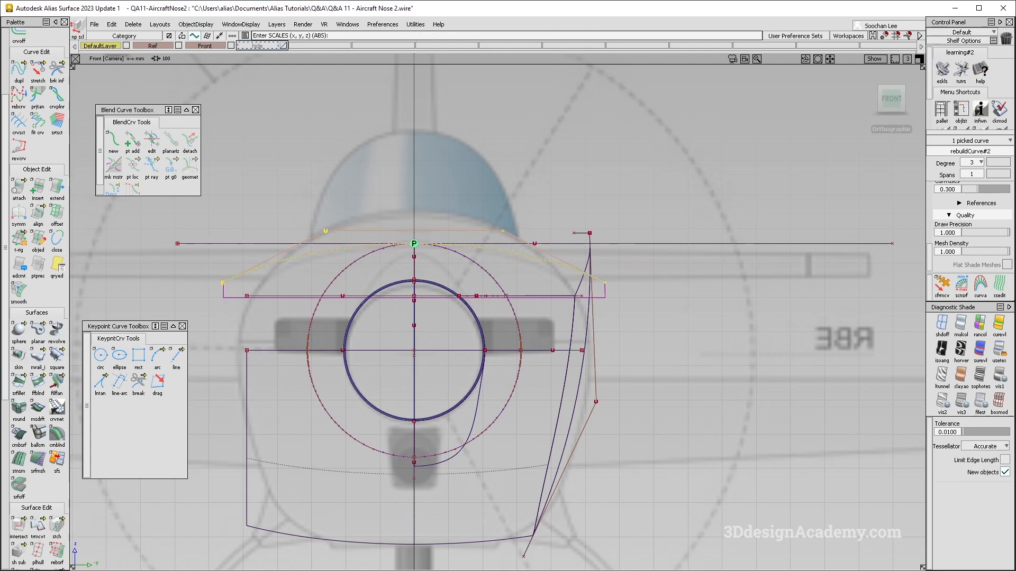
right_drag(673, 258, 672, 273)
mouse_move(674, 263)
alt+shift+mouse_down()
mouse_move(627, 261)
mouse_move(630, 344)
alt+shift+mouse_up()
ctrl+shift+drag(699, 355, 699, 212)
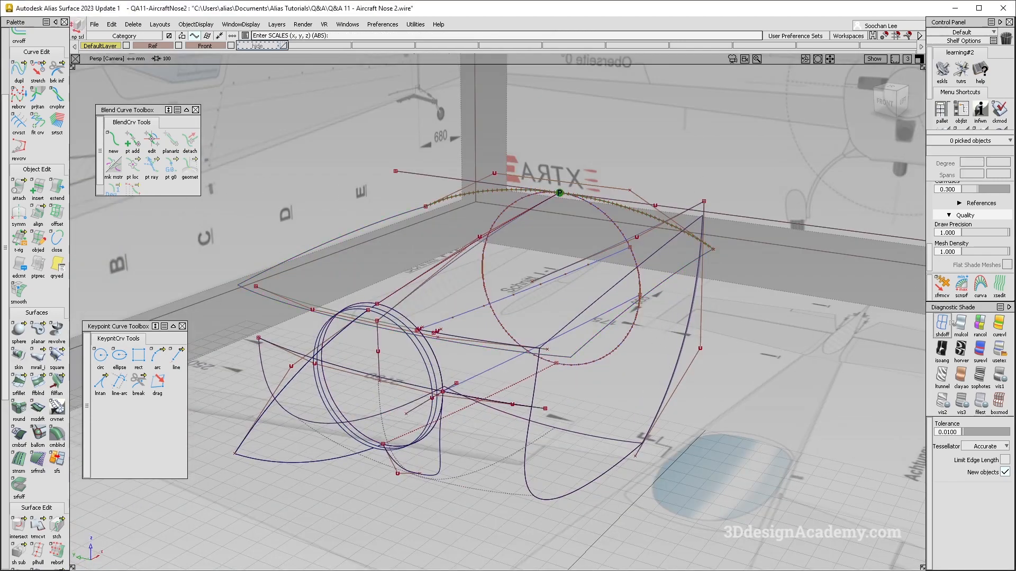
- Shade the model in multiple colours and pick the nose's top surface to check its crowned shape
click(961, 324)
mouse_move(629, 360)
alt+shift+mouse_down()
mouse_move(499, 291)
mouse_move(442, 281)
mouse_move(476, 299)
mouse_move(587, 290)
alt+shift+mouse_up()
click(586, 290)
ctrl+shift+drag(458, 210, 574, 320)
alt+shift+drag(574, 321, 571, 407)
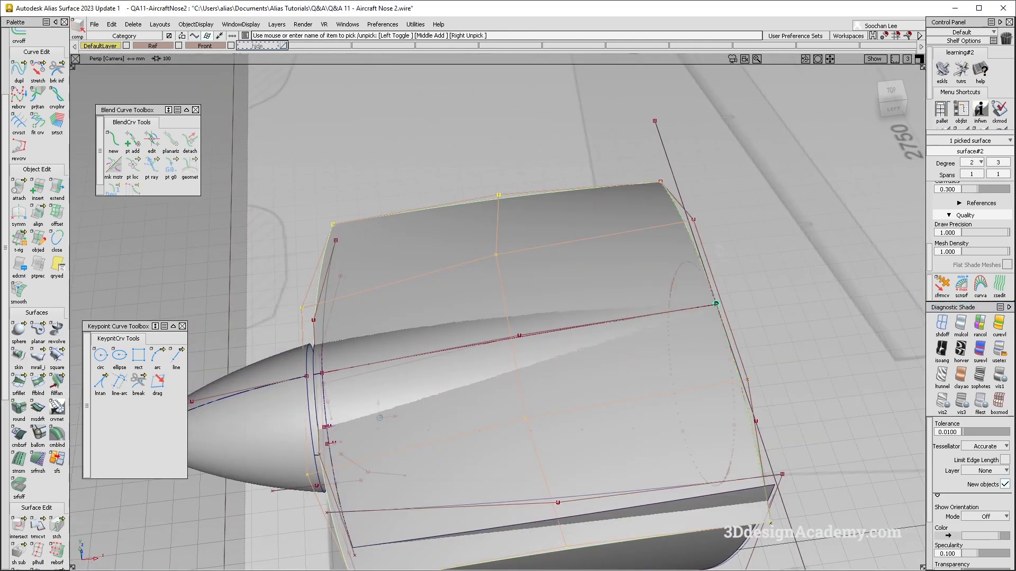
- Pick the rear control curve and set its pivot at the crown, where it meets the centreline profile
alt+shift+right_drag(715, 302, 816, 293)
alt+shift+drag(816, 293, 675, 276)
alt+shift+right_drag(698, 301, 775, 291)
ctrl+shift+drag(727, 404, 714, 309)
click(708, 333)
click(694, 335)
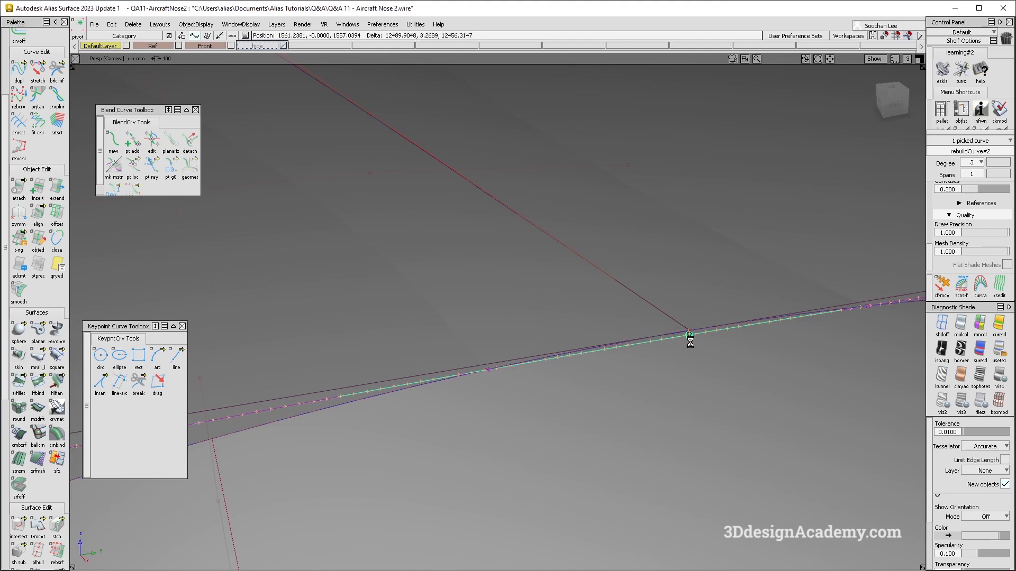
ctrl+shift+middle_drag(706, 364, 717, 275)
- Delete the construction history of the nose's top surface
click(895, 103)
ctrl+shift+middle_drag(665, 346, 667, 279)
right_drag(667, 278, 665, 274)
alt+shift+drag(664, 277, 571, 298)
alt+shift+right_drag(572, 299, 560, 367)
ctrl+shift+drag(560, 367, 561, 407)
alt+shift+drag(590, 343, 503, 284)
click(513, 229)
click(131, 24)
click(138, 48)
- Apply Symmetric Modeling to the nose's top surface
ctrl+shift+drag(439, 275, 448, 164)
click(574, 257)
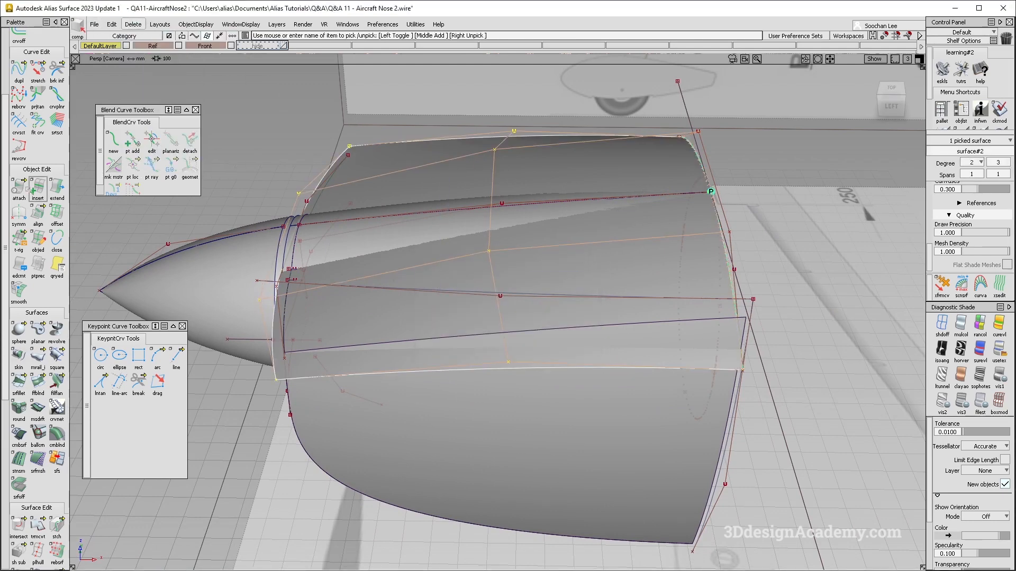
click(19, 214)
ctrl+shift+drag(514, 340, 512, 408)
mouse_move(483, 358)
ctrl+shift+mouse_down()
mouse_move(503, 360)
mouse_move(524, 296)
ctrl+shift+mouse_up()
- Move the top surface's middle CV vertically in the left view to refine its crown against the blueprint
click(508, 361)
click(885, 105)
alt+shift+right_drag(708, 267, 609, 269)
alt+shift+middle_drag(698, 234, 536, 240)
ctrl+shift+middle_drag(450, 252, 455, 232)
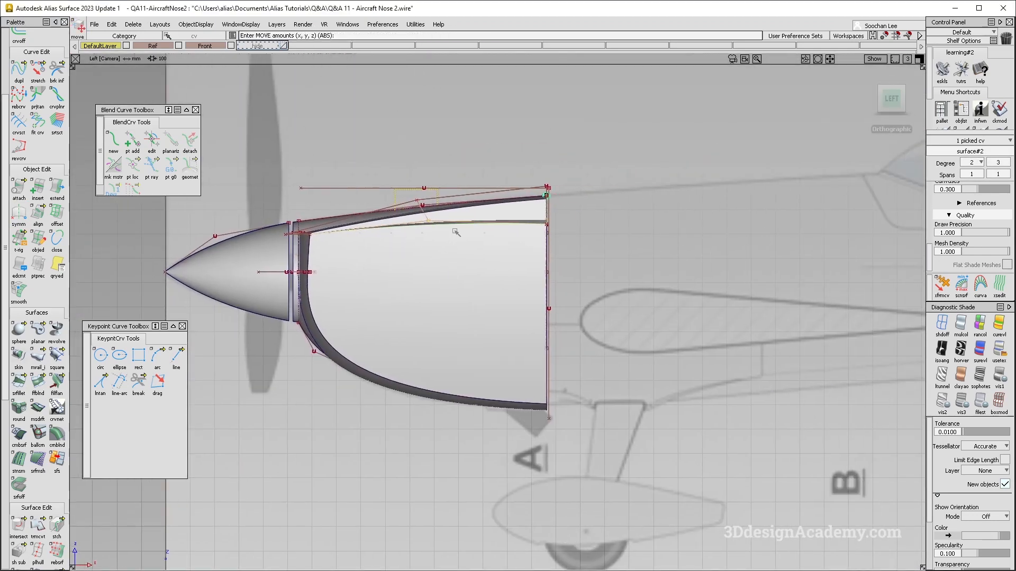
right_drag(457, 236, 457, 237)
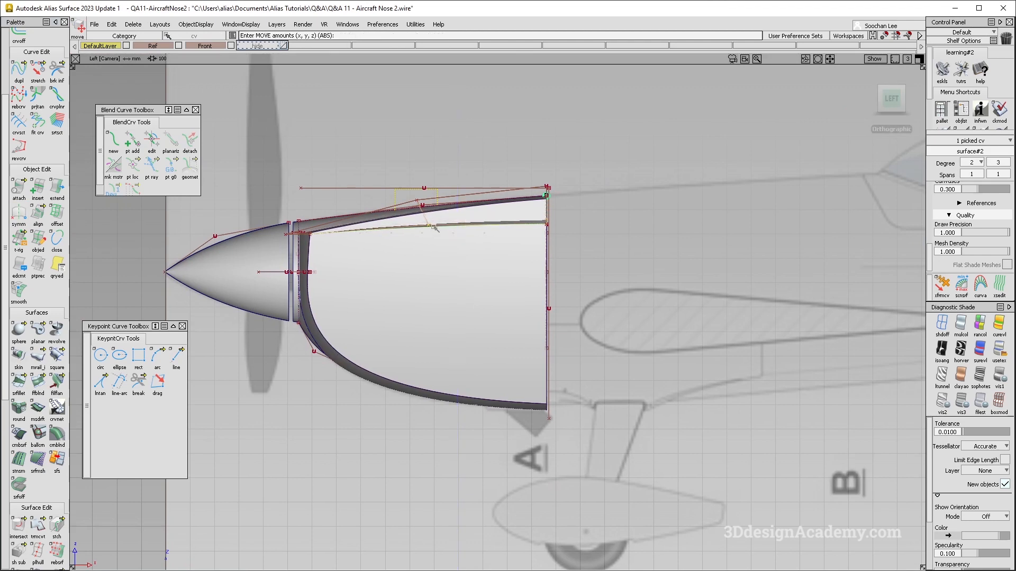
key(shift+alt)
ctrl+shift+drag(431, 273, 427, 244)
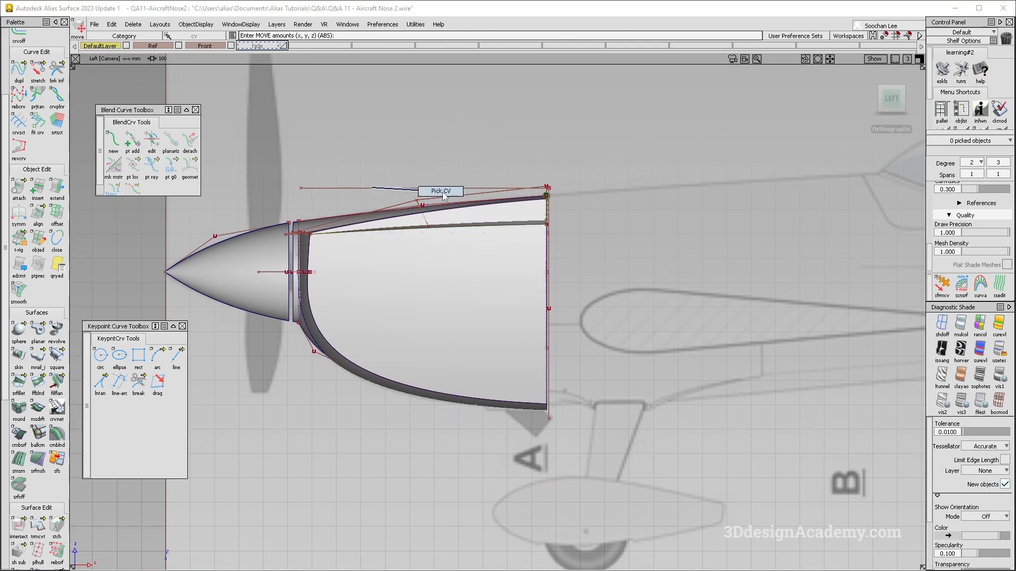
- Try to raise two middle CVs of the top surface vertically, and undo the trial moves
click(418, 200)
ctrl+shift+middle_drag(453, 256, 461, 244)
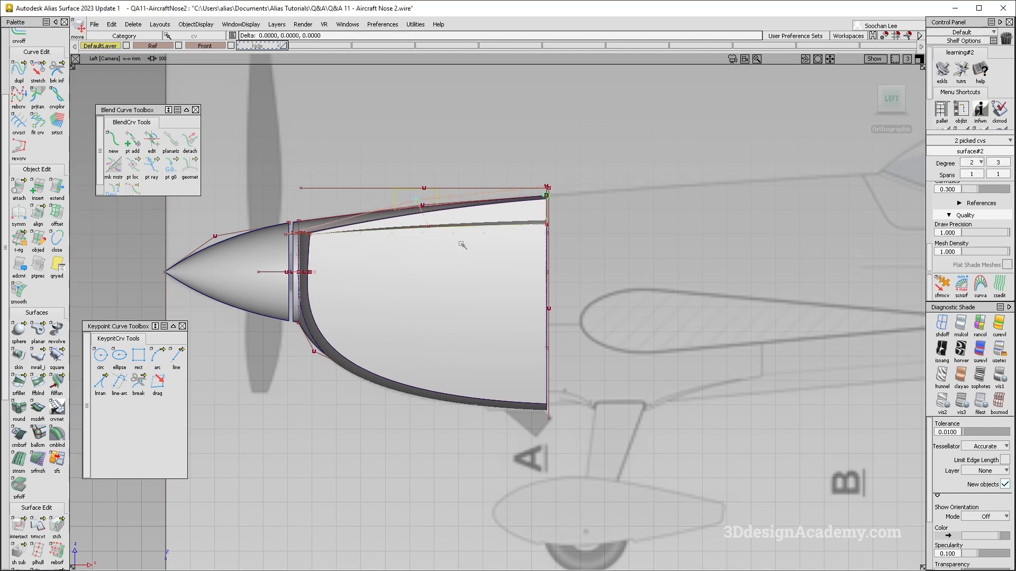
mouse_move(460, 244)
alt+shift+mouse_down()
mouse_move(476, 251)
mouse_move(478, 236)
alt+shift+mouse_up()
key(ctrl+z)
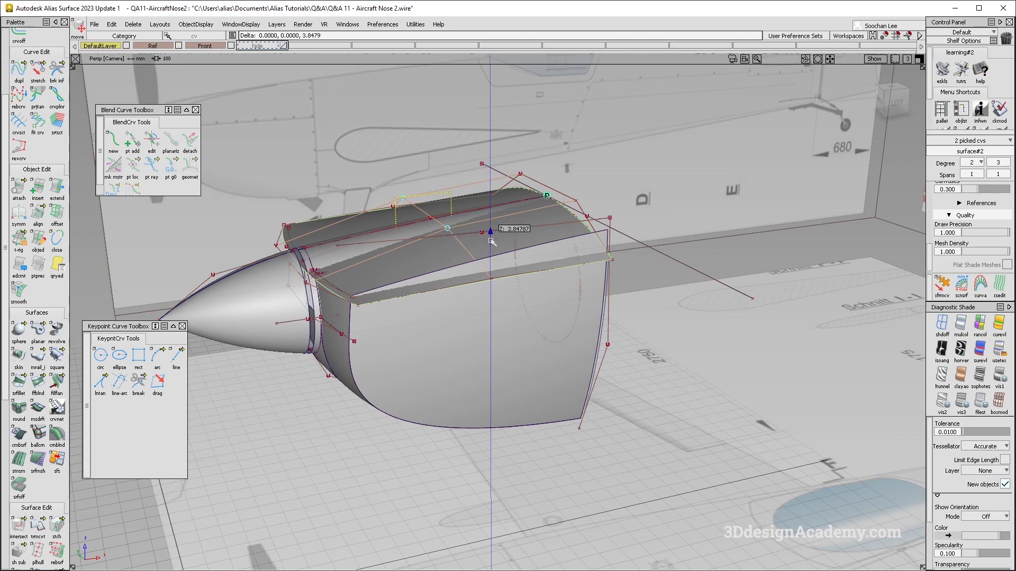
key(ctrl+z)
- Examine how the top surface meets the spinner and the side surface from several angles
alt+shift+drag(527, 327, 513, 256)
ctrl+shift+right_drag(556, 272, 605, 335)
alt+shift+right_drag(592, 296, 536, 262)
alt+shift+drag(537, 262, 566, 304)
mouse_move(524, 276)
ctrl+shift+right_down()
mouse_move(577, 311)
mouse_move(557, 264)
ctrl+shift+right_up()
alt+shift+drag(556, 259, 561, 185)
ctrl+shift+drag(561, 185, 624, 253)
click(538, 259)
- Untrim the nose's side surface
ctrl+shift+drag(550, 338, 518, 351)
click(517, 351)
ctrl+shift+right_drag(431, 288, 542, 398)
alt+shift+drag(542, 398, 469, 381)
click(38, 526)
click(84, 528)
click(532, 369)
- Delete the untrimmed side surface of the nose
alt+shift+drag(532, 283, 633, 237)
mouse_move(632, 352)
alt+shift+mouse_down()
mouse_move(606, 332)
mouse_move(618, 352)
mouse_move(487, 335)
mouse_move(615, 346)
mouse_move(546, 347)
mouse_move(568, 329)
mouse_move(582, 333)
alt+shift+mouse_up()
click(619, 352)
ctrl+shift+drag(569, 426, 576, 299)
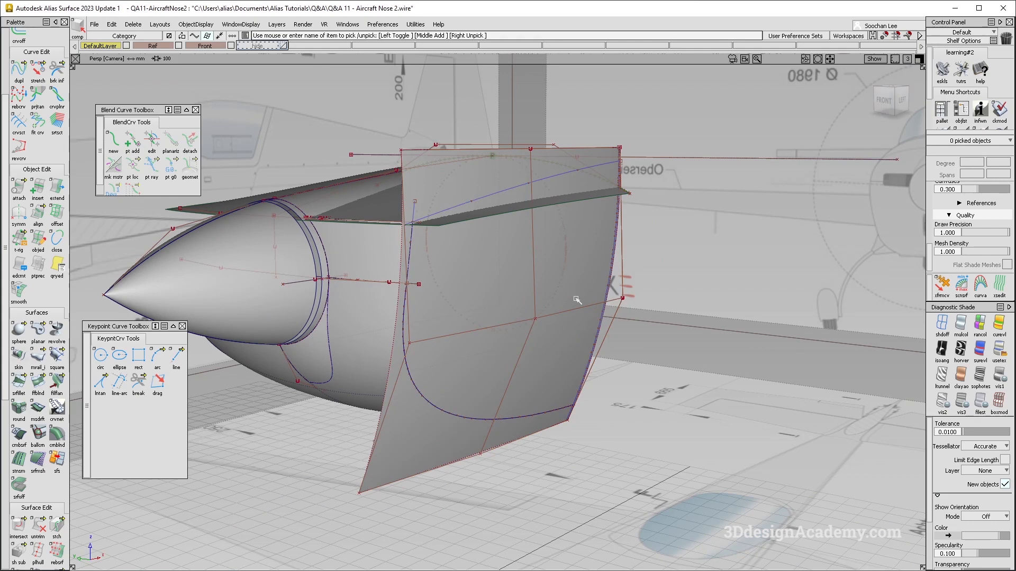
alt+shift+drag(585, 232, 642, 172)
ctrl+shift+drag(642, 172, 545, 294)
click(575, 298)
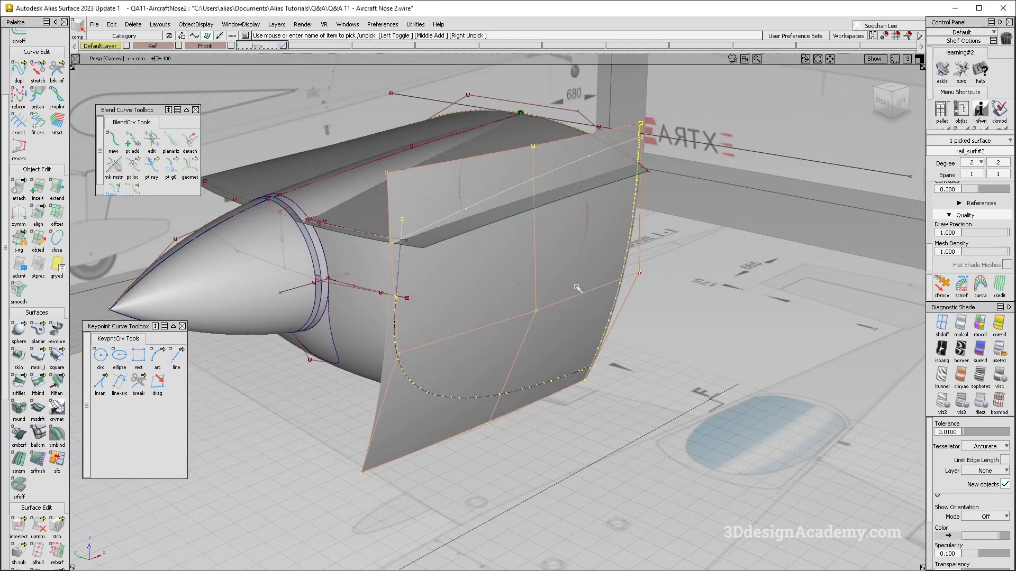
key(Delete)
alt+shift+drag(600, 217, 578, 245)
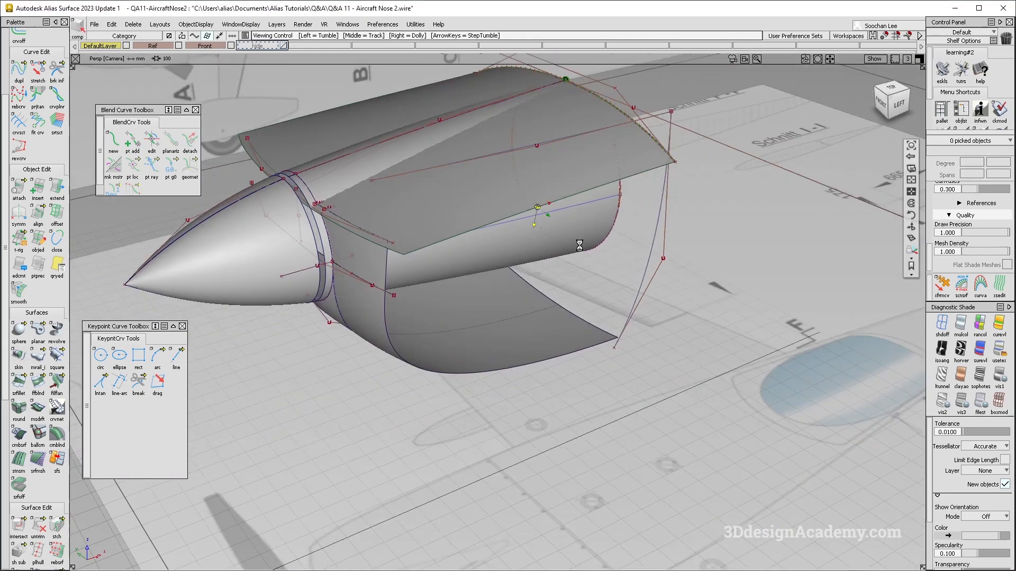
- Rebuild the side surface with Monorail, using the rear side curve as generation curve and the upper side curve as rail
double_click(37, 360)
click(662, 202)
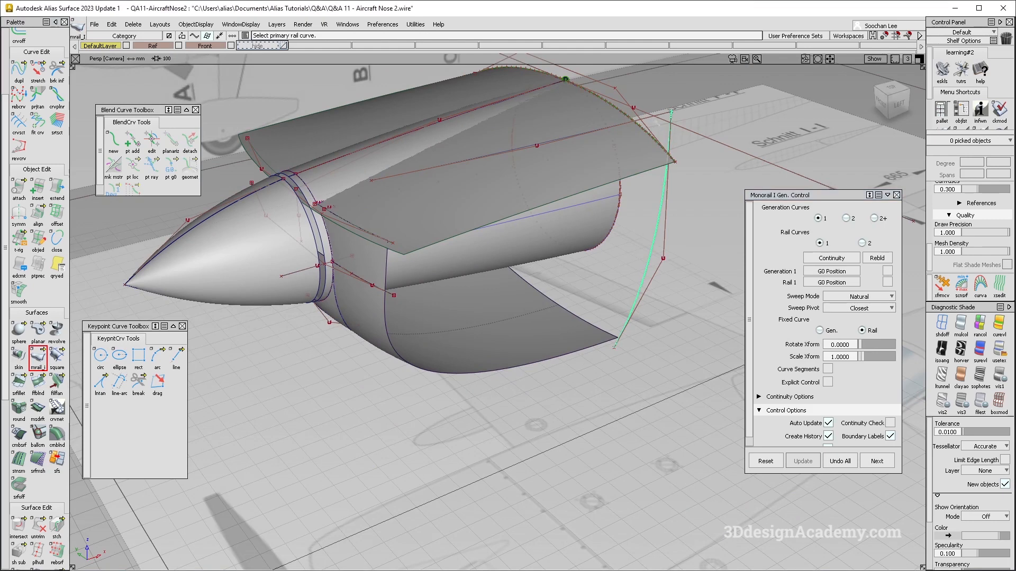
click(657, 123)
alt+shift+drag(653, 159, 683, 133)
click(877, 461)
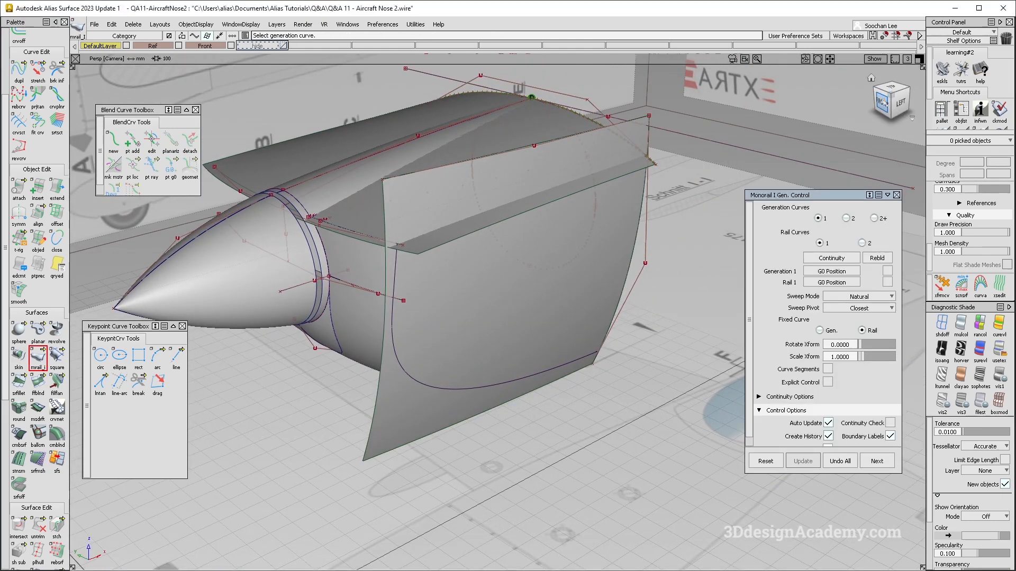
- Move the upper CVs of the side surface's control curves sideways by about 7.5 mm against the front view's blueprint
click(882, 101)
ctrl+shift+drag(516, 326, 512, 311)
drag(512, 311, 555, 360)
ctrl+shift+middle_drag(555, 379, 555, 324)
drag(556, 324, 571, 351)
mouse_move(531, 167)
ctrl+shift+mouse_down()
mouse_move(530, 152)
mouse_move(532, 162)
ctrl+shift+mouse_up()
ctrl+shift+middle_drag(567, 187, 574, 133)
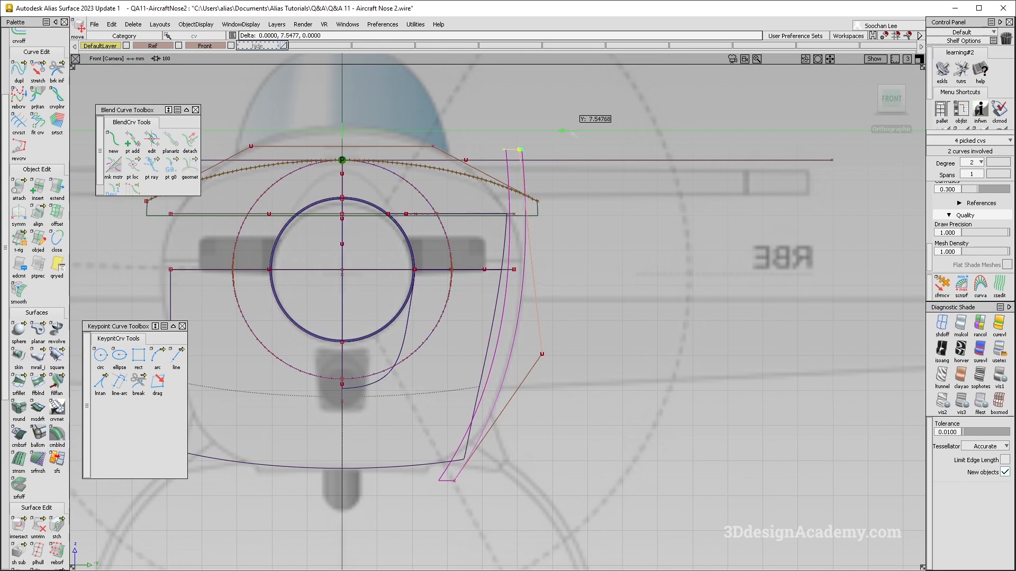
ctrl+shift+drag(520, 410, 557, 367)
ctrl+shift+middle_drag(587, 392, 576, 311)
ctrl+shift+drag(547, 383, 557, 271)
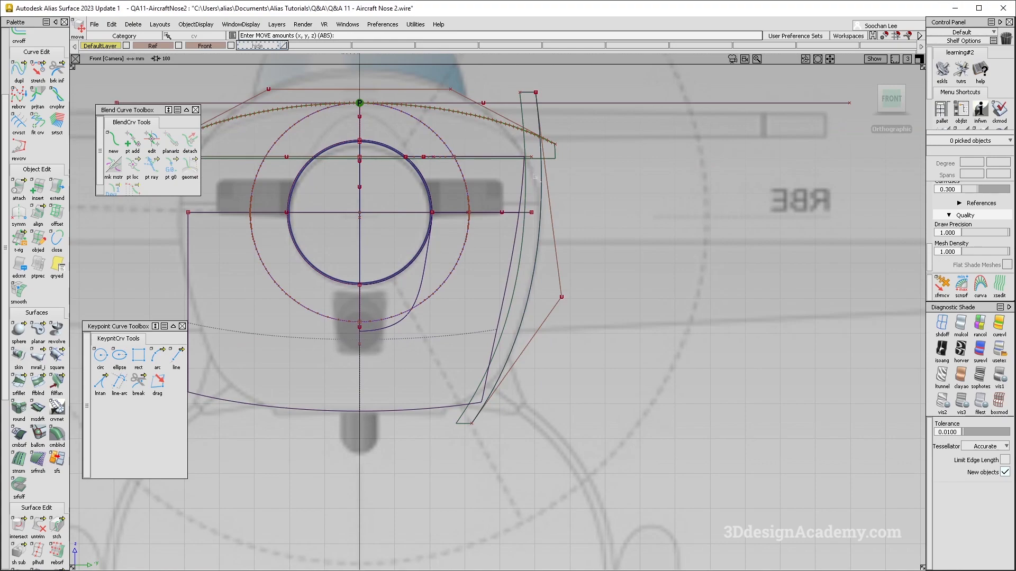
- Shade the model in perspective and apply Symmetric Modeling to the lower skin surface of the nose
key(shift+alt)
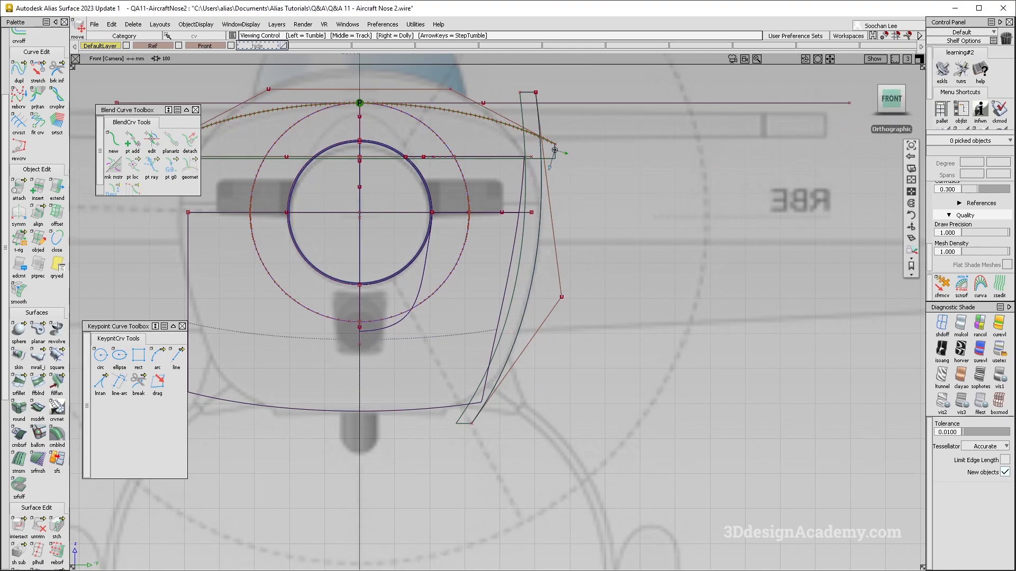
alt+shift+drag(554, 150, 537, 191)
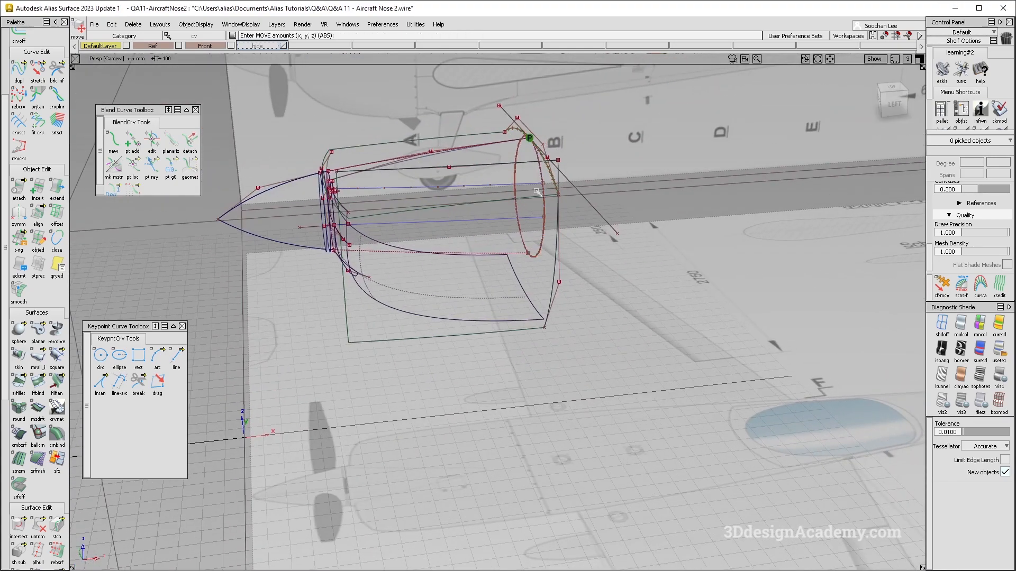
alt+shift+drag(557, 243, 661, 201)
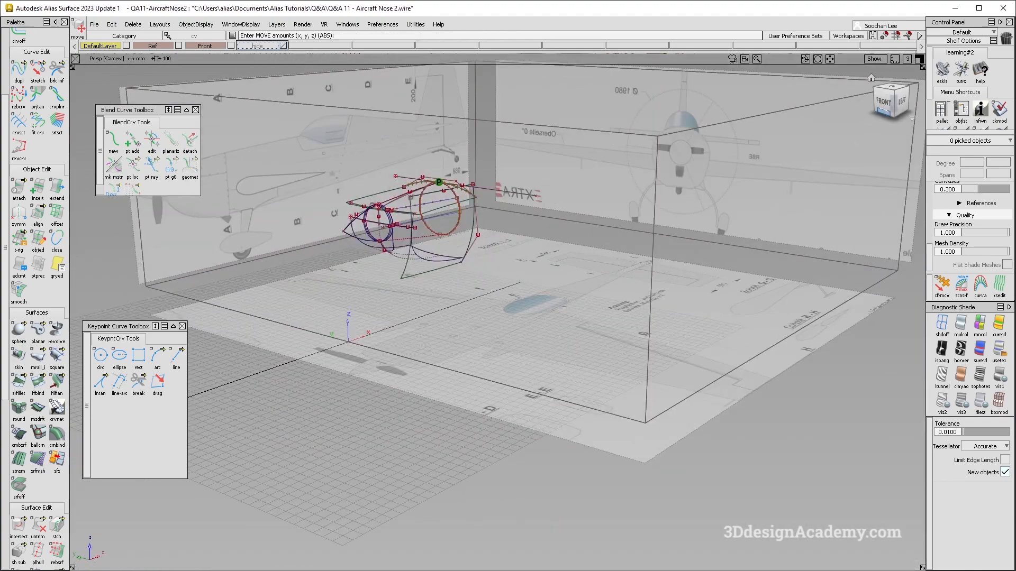
click(882, 108)
click(886, 101)
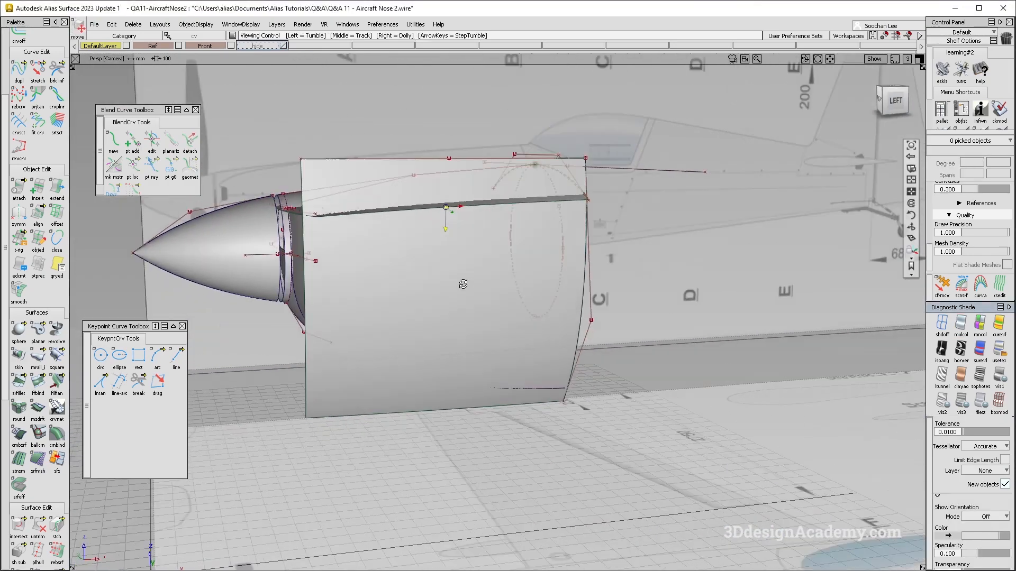
alt+shift+drag(462, 284, 383, 324)
click(339, 393)
mouse_move(341, 370)
ctrl+shift+mouse_down()
mouse_move(341, 391)
mouse_move(335, 360)
mouse_move(344, 370)
ctrl+shift+mouse_up()
alt+shift+drag(492, 405, 555, 399)
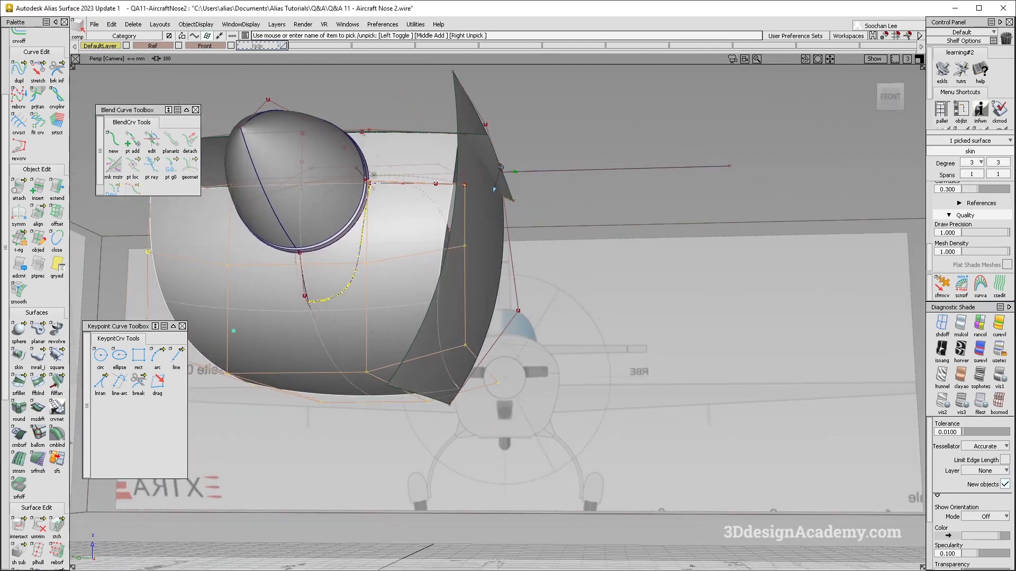
click(19, 214)
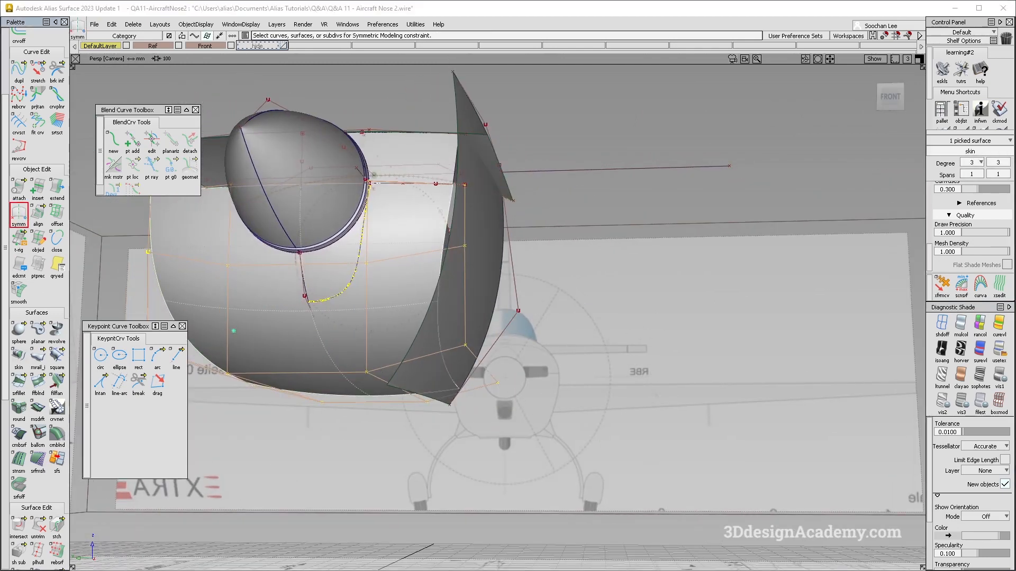
ctrl+shift+drag(722, 180, 727, 177)
- Try to move the lower skin surface's rear CVs against the left view's blueprint with shading off, and undo it
click(891, 97)
ctrl+shift+drag(512, 365, 623, 355)
ctrl+shift+drag(623, 355, 648, 363)
click(642, 373)
click(893, 97)
ctrl+shift+drag(675, 393, 690, 353)
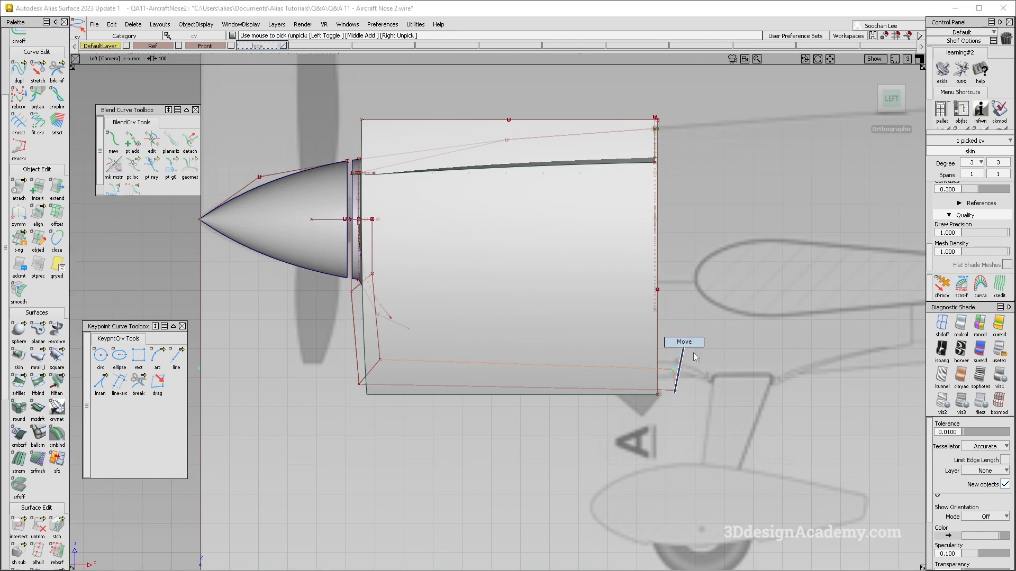
click(942, 323)
ctrl+shift+drag(678, 364, 656, 363)
middle_drag(663, 358, 682, 374)
ctrl+shift+right_drag(683, 374, 693, 338)
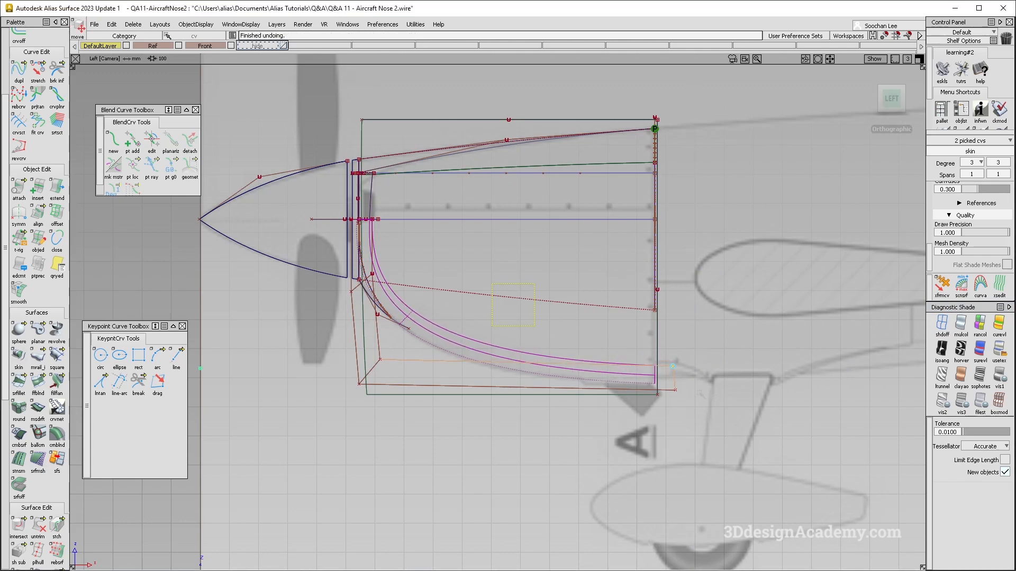
mouse_move(751, 358)
alt+shift+mouse_down()
mouse_move(651, 374)
mouse_move(693, 399)
alt+shift+mouse_up()
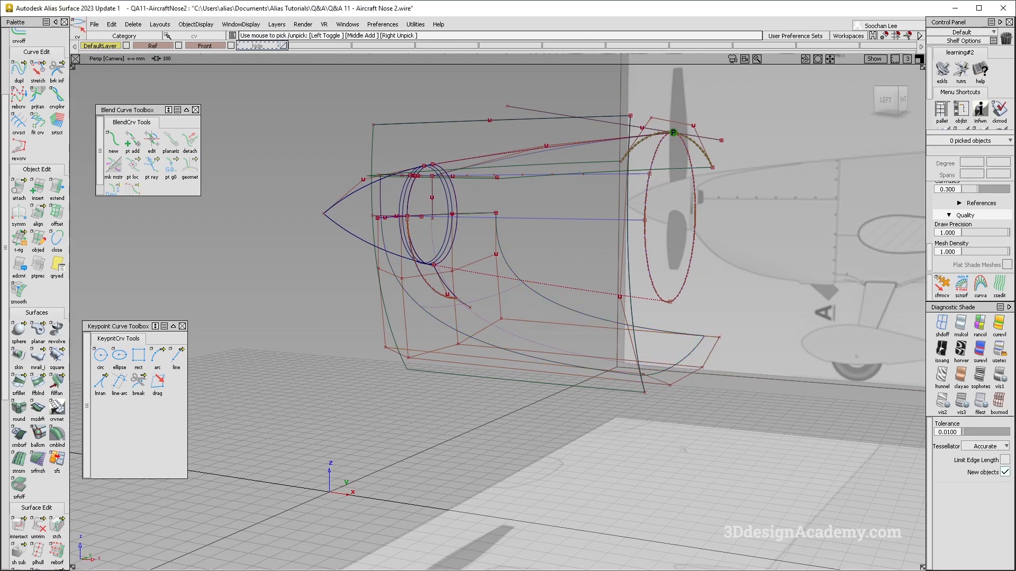
- Untrim the lower skin surface of the nose
click(681, 374)
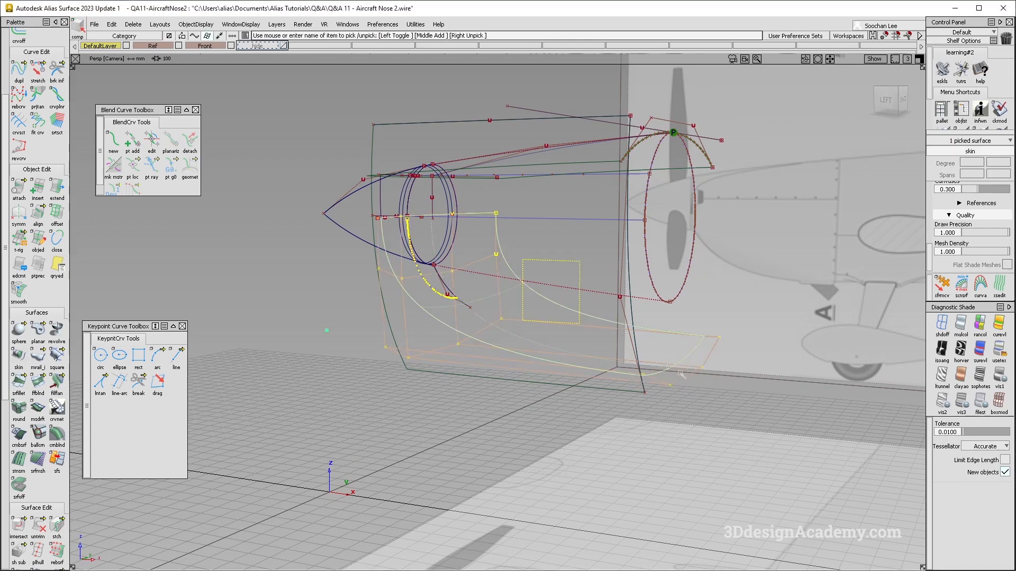
click(29, 515)
click(84, 530)
mouse_move(654, 338)
alt+shift+mouse_down()
mouse_move(679, 356)
mouse_move(674, 418)
mouse_move(695, 296)
alt+shift+mouse_up()
click(680, 356)
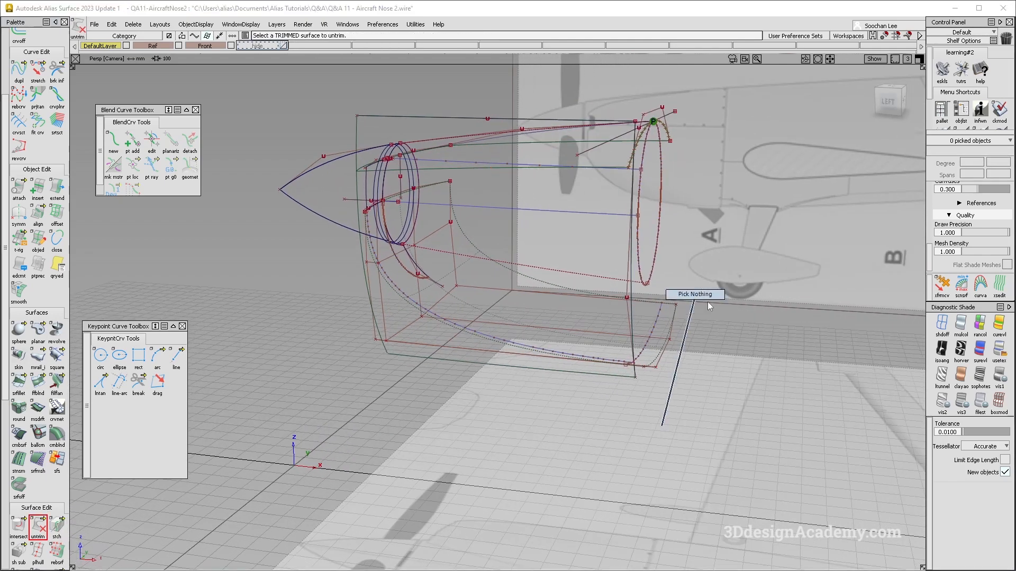
- Shade the model and use Extend to shorten the lower skin surface's rear edge to the rear section plane
key(F6)
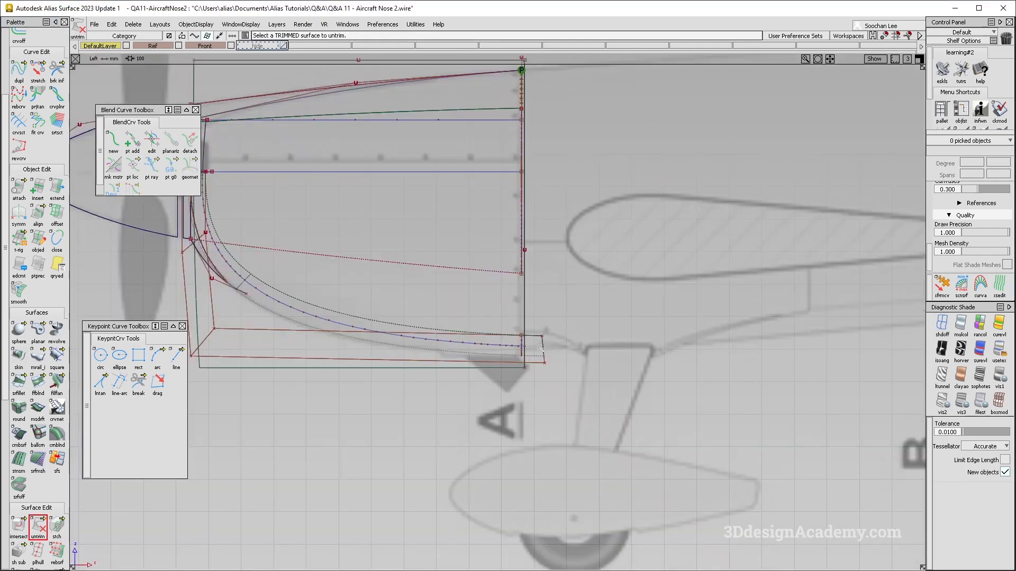
scroll(539, 349, up, 5)
key(F8)
click(960, 324)
alt+shift+drag(648, 314, 667, 339)
click(57, 188)
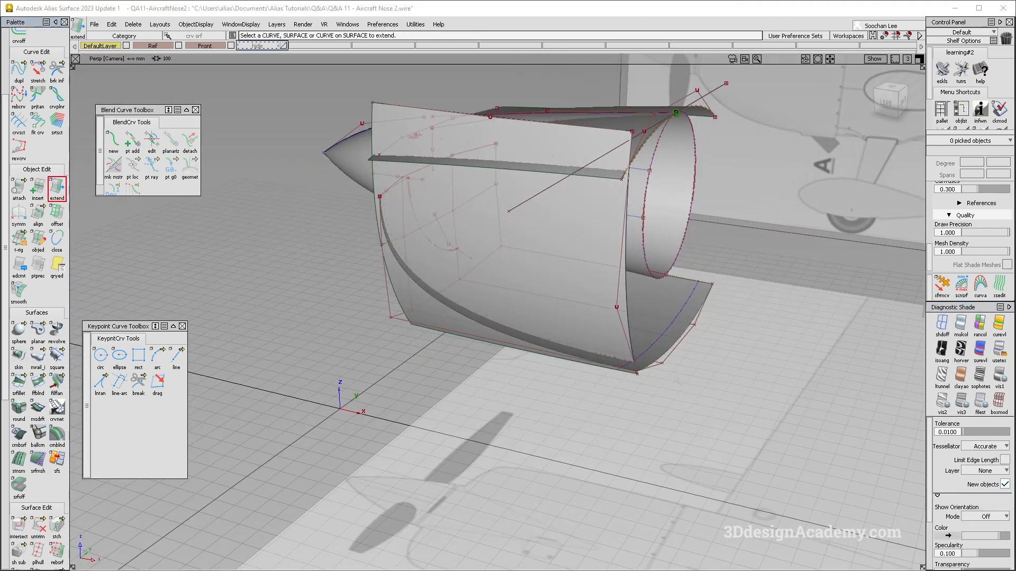
click(665, 346)
key(alt+shift)
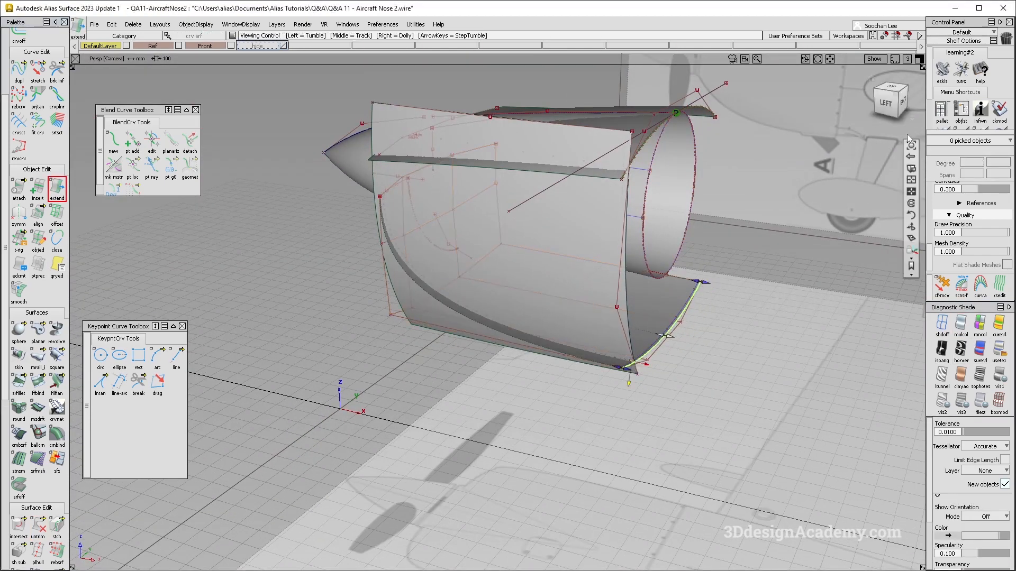
click(886, 104)
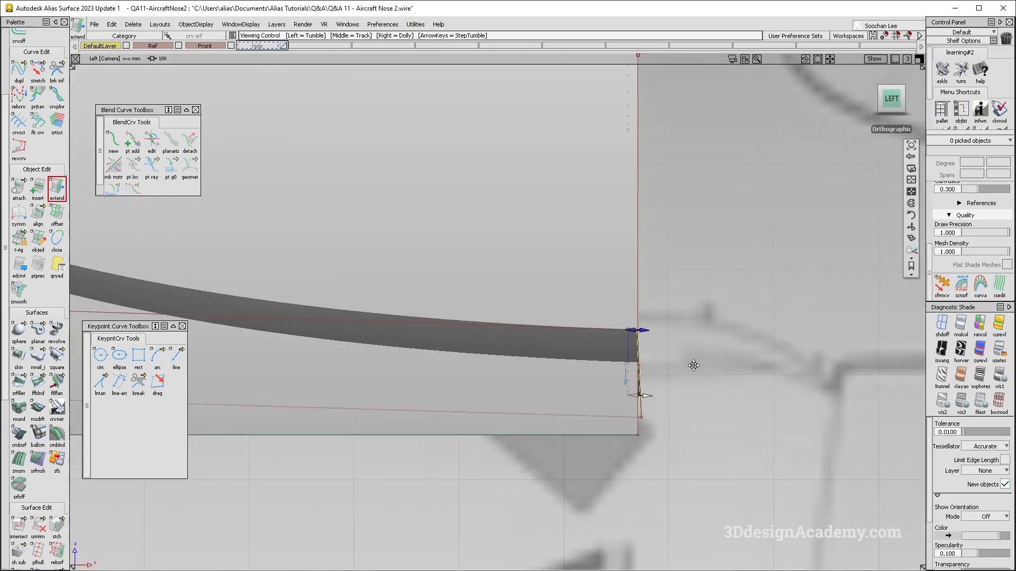
alt+shift+middle_drag(693, 365, 669, 371)
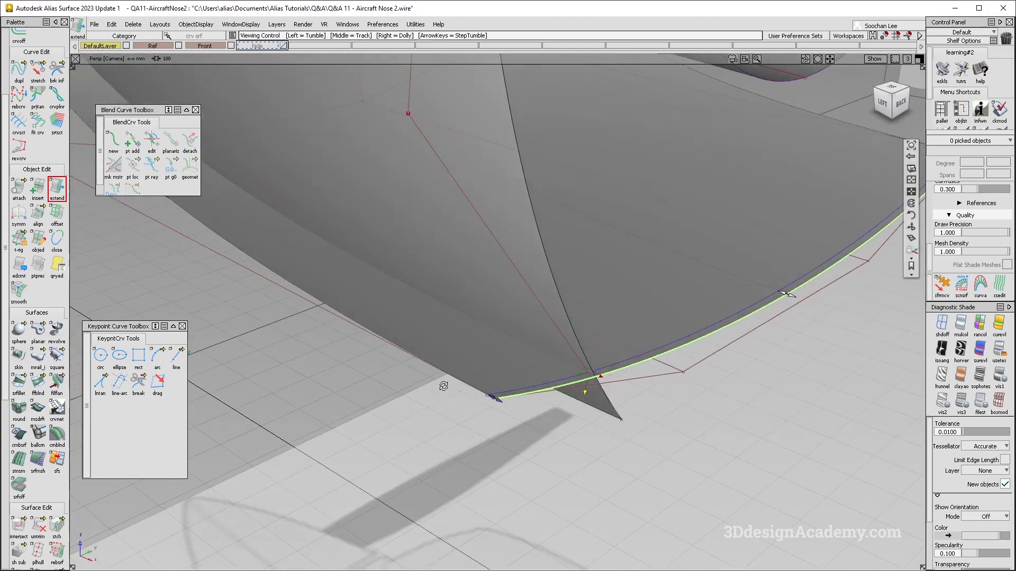
- Delete the leftover curve running along the lower skin surface's rear edge
click(720, 320)
key(Delete)
key(Return)
- Duplicate the lower skin surface's rear edge as a separate curve
click(23, 75)
click(758, 312)
alt+shift+middle_drag(758, 312, 612, 335)
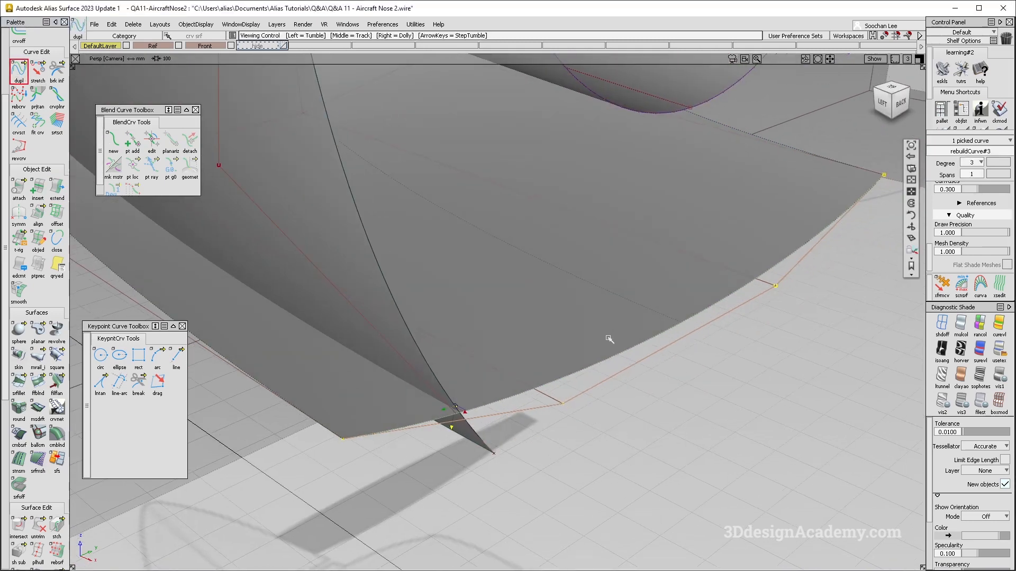
alt+shift+drag(612, 335, 647, 322)
ctrl+shift+drag(648, 279, 661, 313)
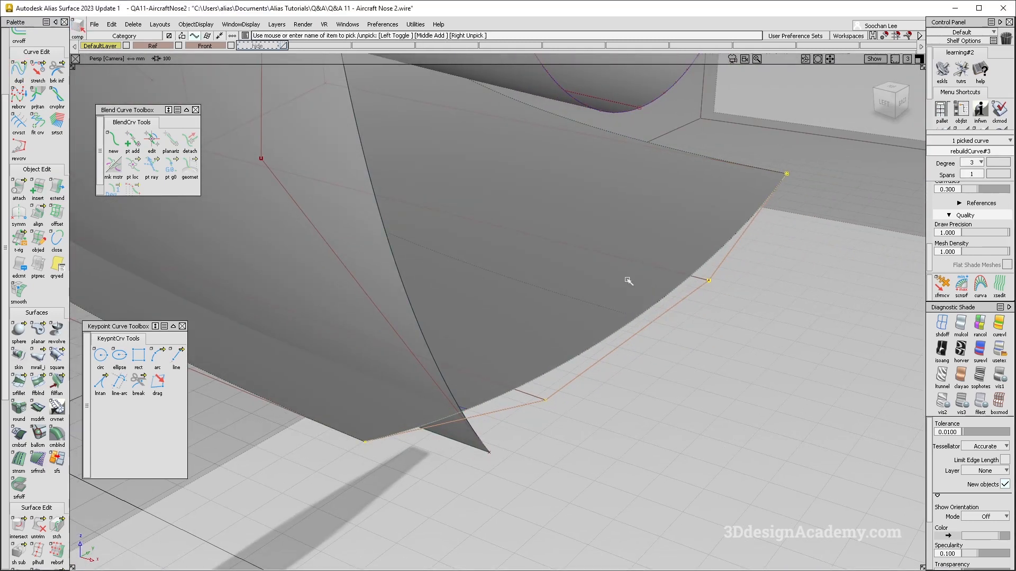
- Align the lower skin surface's rear edge to the rebuilt rear curve with G0 continuity, toggling the Blending option
ctrl+shift+drag(690, 212, 642, 292)
click(576, 338)
key(Delete)
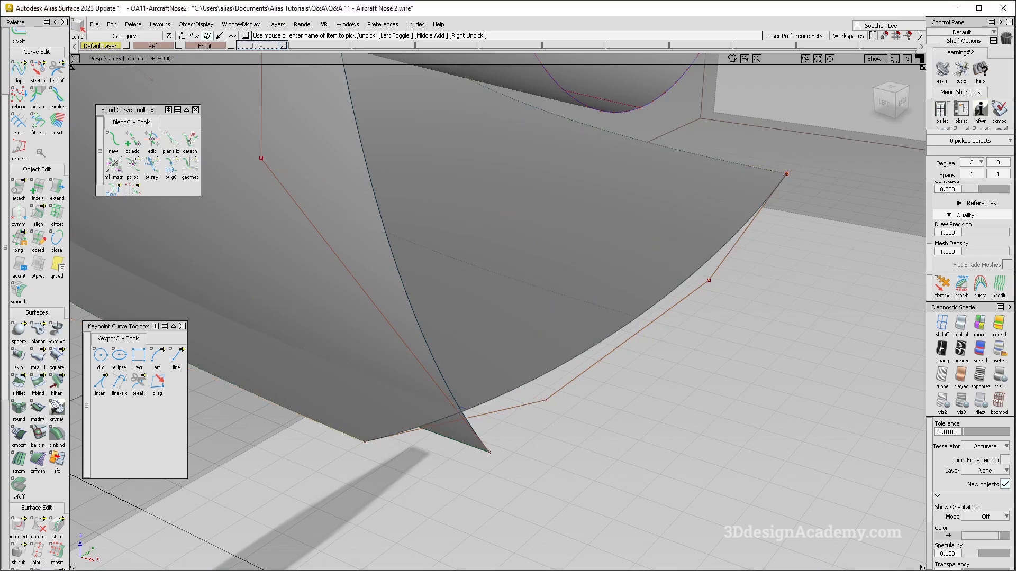
click(41, 216)
click(680, 289)
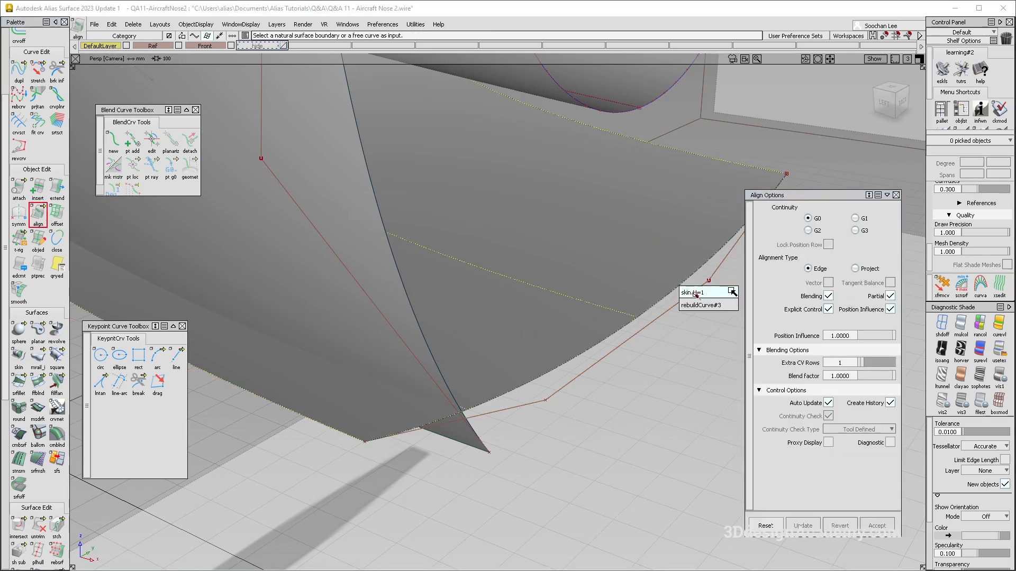
click(695, 294)
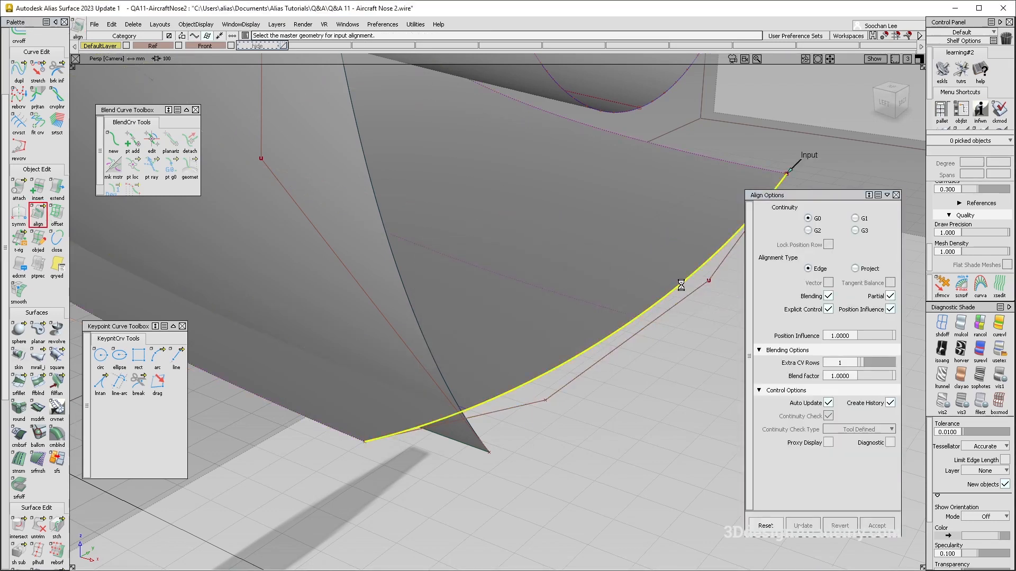
click(680, 284)
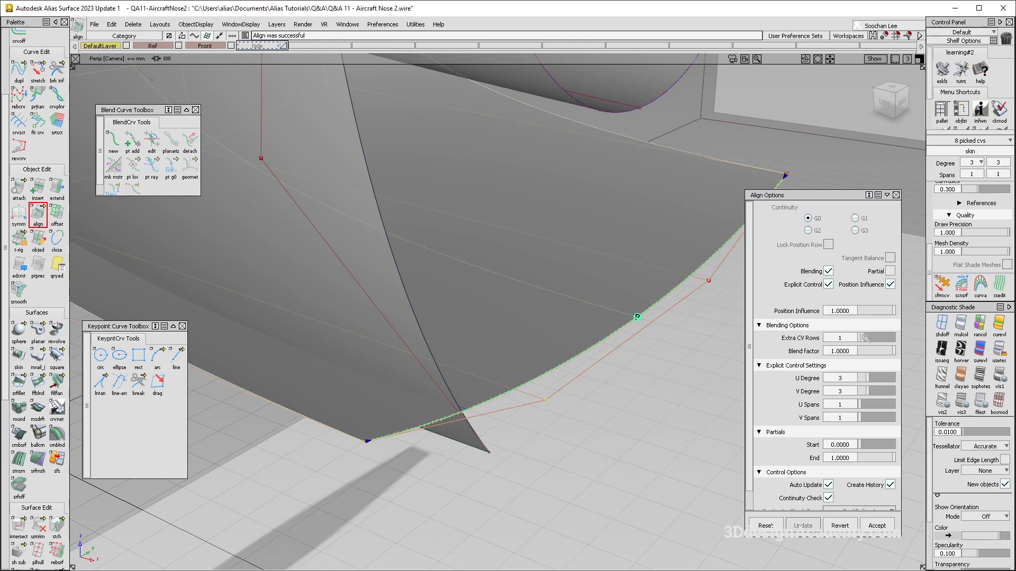
click(829, 272)
- Pick the rebuilt rear curve and place its pivot on the curve at the nose's centreline
mouse_move(624, 323)
alt+shift+mouse_down()
mouse_move(612, 356)
mouse_move(619, 406)
mouse_move(598, 290)
alt+shift+mouse_up()
click(602, 335)
ctrl+shift+middle_drag(601, 341, 630, 324)
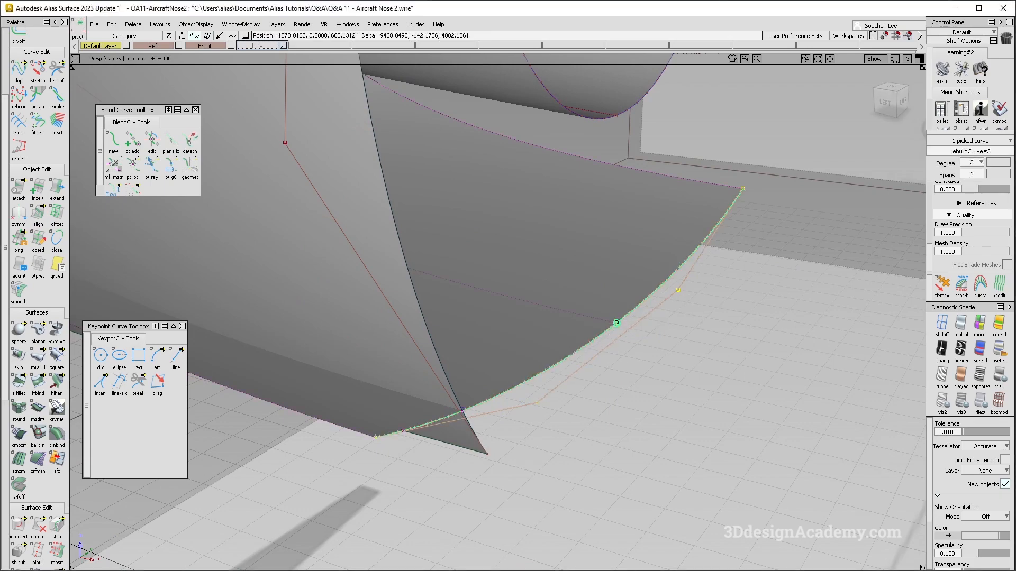
click(886, 100)
click(887, 100)
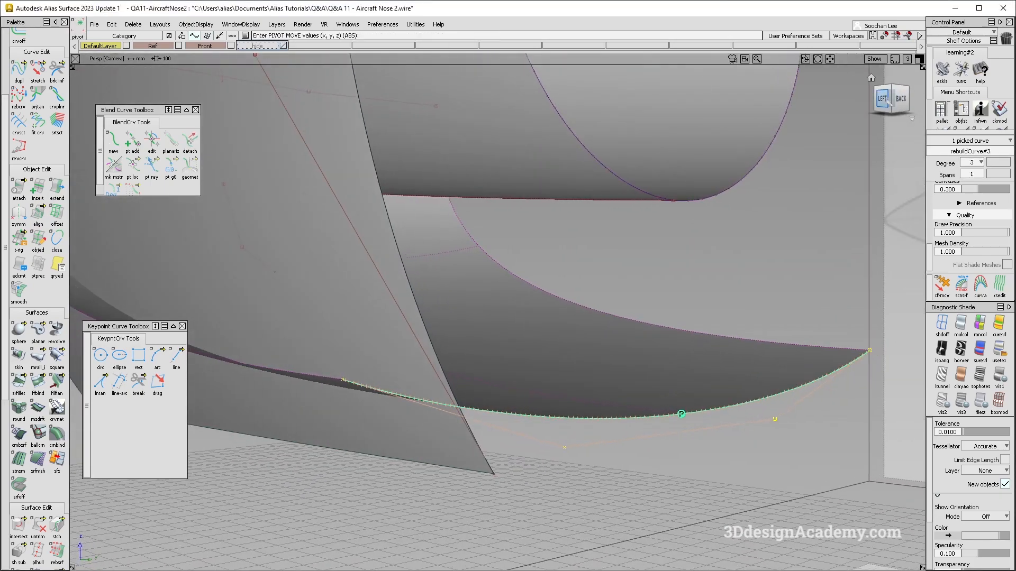
click(882, 98)
- Scale the rebuilt rear curve vertically about its centreline pivot to adjust its crown against the side and front blueprints
ctrl+shift+middle_drag(509, 359, 487, 371)
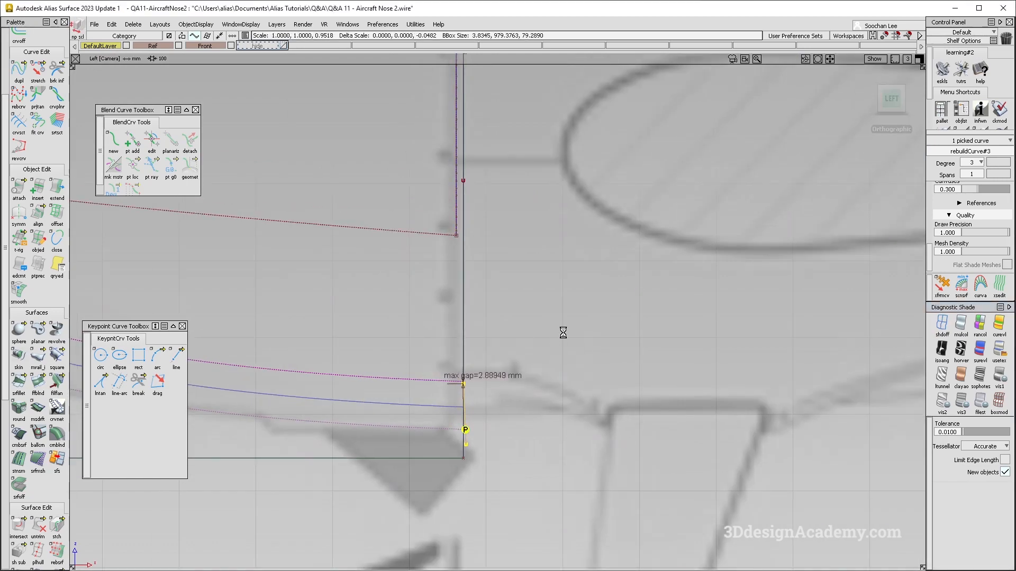
alt+shift+drag(851, 164, 885, 171)
click(879, 99)
alt+shift+middle_drag(501, 463, 584, 411)
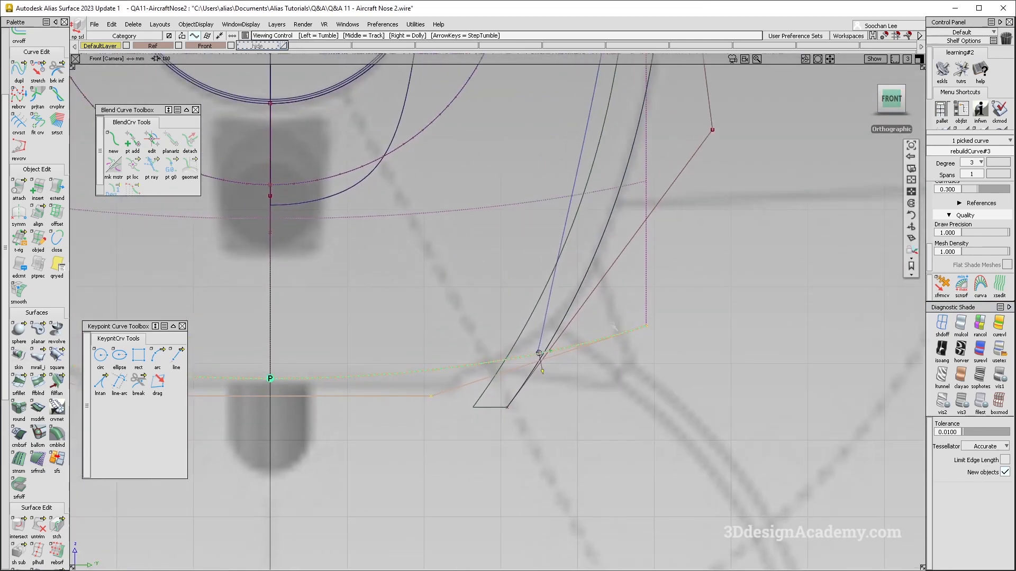
right_drag(583, 411, 508, 349)
alt+shift+middle_drag(508, 350, 618, 333)
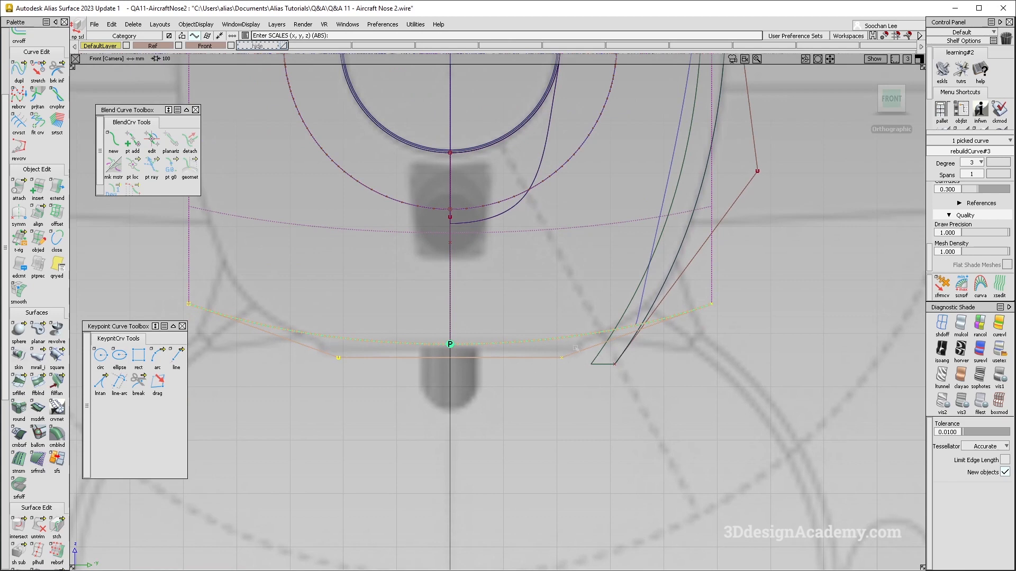
alt+shift+middle_drag(586, 341, 607, 375)
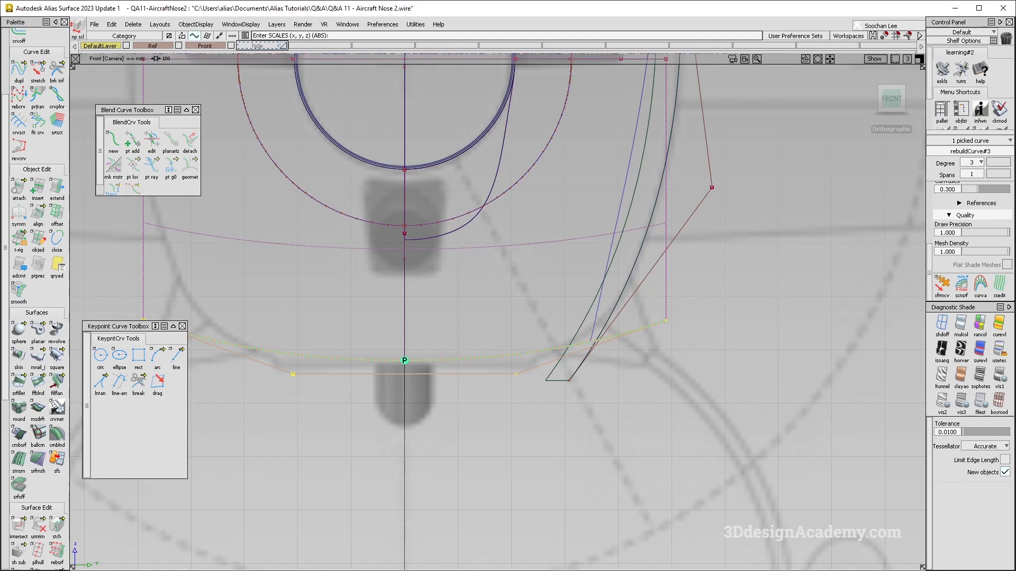
alt+shift+click(657, 291)
ctrl+shift+drag(624, 303, 665, 247)
- Shade the model and examine the reshaped lower surface together with the top and side surfaces
click(960, 324)
mouse_move(730, 312)
alt+shift+mouse_down()
mouse_move(338, 252)
mouse_move(467, 337)
mouse_move(550, 370)
alt+shift+mouse_up()
alt+shift+middle_drag(550, 371, 578, 410)
alt+shift+right_drag(578, 410, 508, 351)
ctrl+shift+drag(555, 433, 490, 256)
click(483, 298)
alt+shift+drag(483, 298, 503, 301)
- Untrim the side surface of the nose and look for leftover curves on surface in wireframe from the top
click(38, 526)
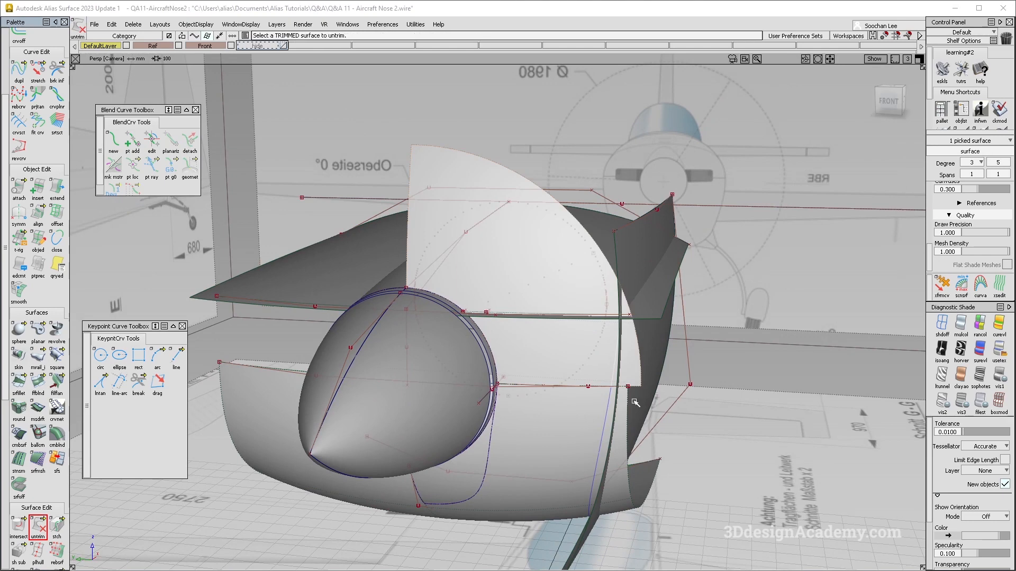
ctrl+shift+drag(635, 402, 614, 465)
drag(629, 370, 611, 409)
click(608, 440)
alt+shift+drag(595, 352, 494, 406)
key(F5)
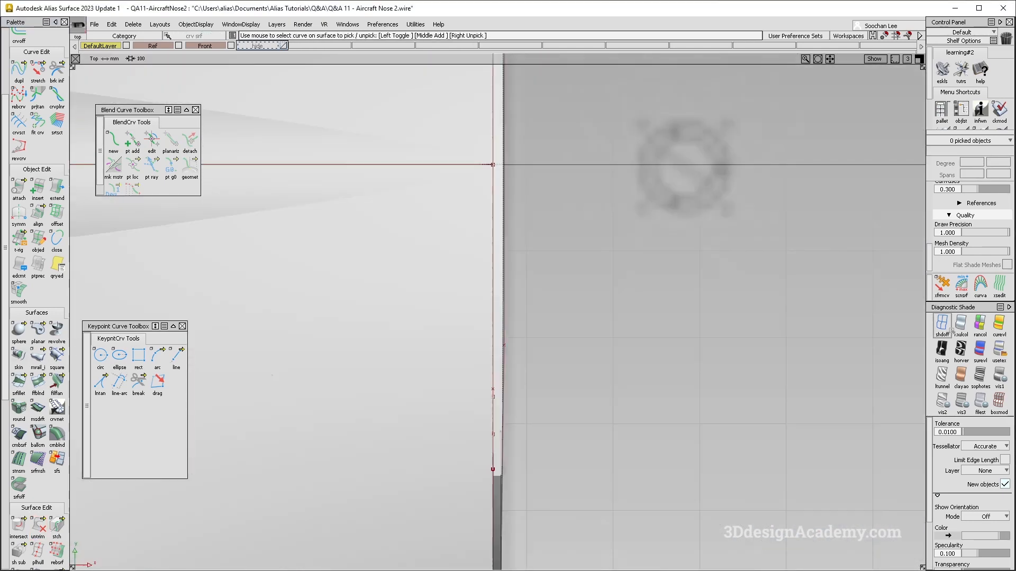
click(942, 324)
mouse_move(732, 392)
alt+shift+right_down()
mouse_move(582, 394)
mouse_move(617, 415)
mouse_move(794, 408)
alt+shift+right_up()
alt+shift+middle_drag(793, 407, 672, 386)
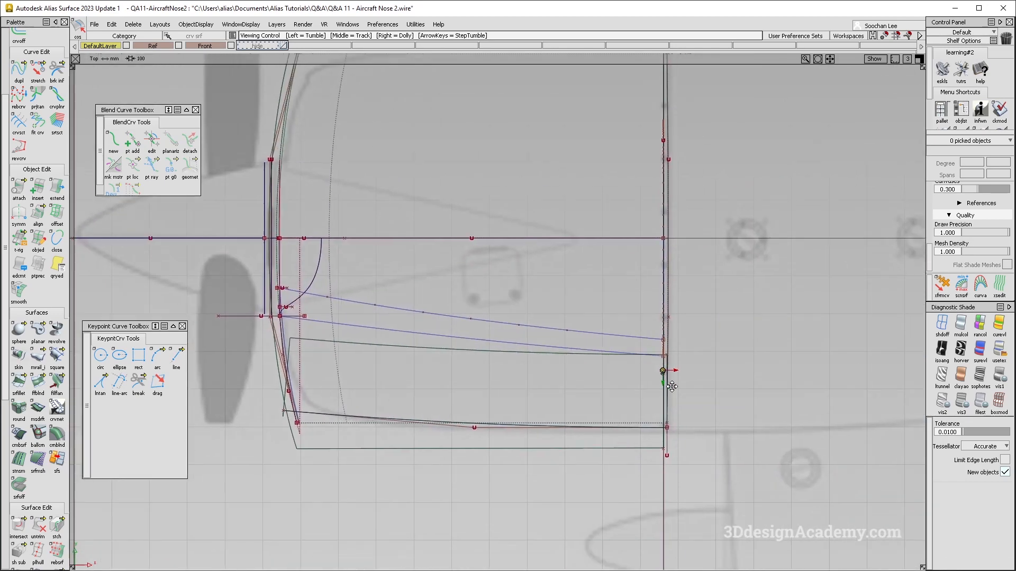
ctrl+shift+drag(510, 392, 369, 450)
- Shade the model and intersect the side surface with the top and lower surfaces of the nose
key(F8)
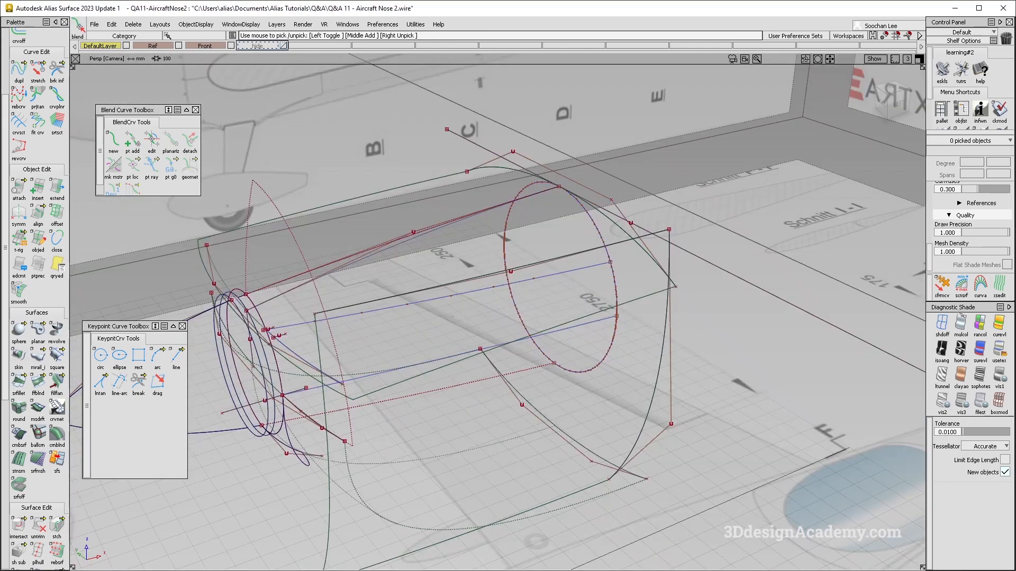
click(960, 325)
alt+shift+drag(408, 423, 393, 422)
click(19, 526)
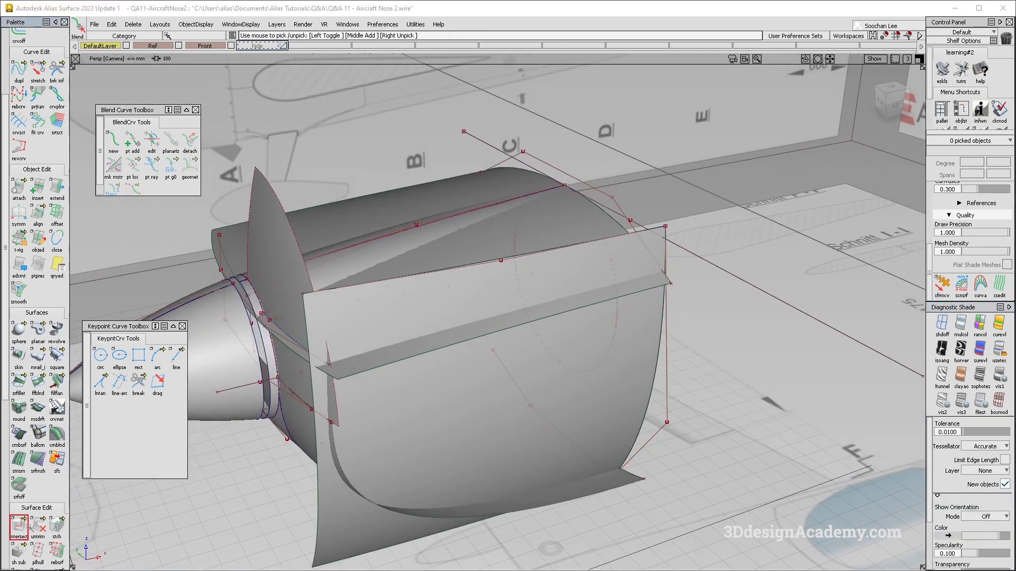
click(389, 411)
alt+shift+drag(390, 410, 403, 381)
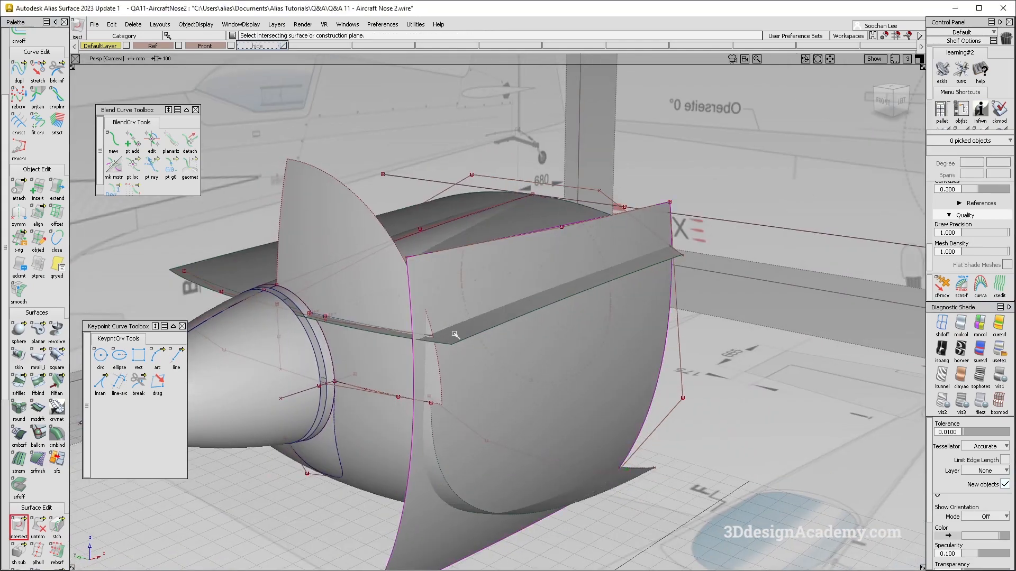
alt+shift+drag(384, 445, 618, 282)
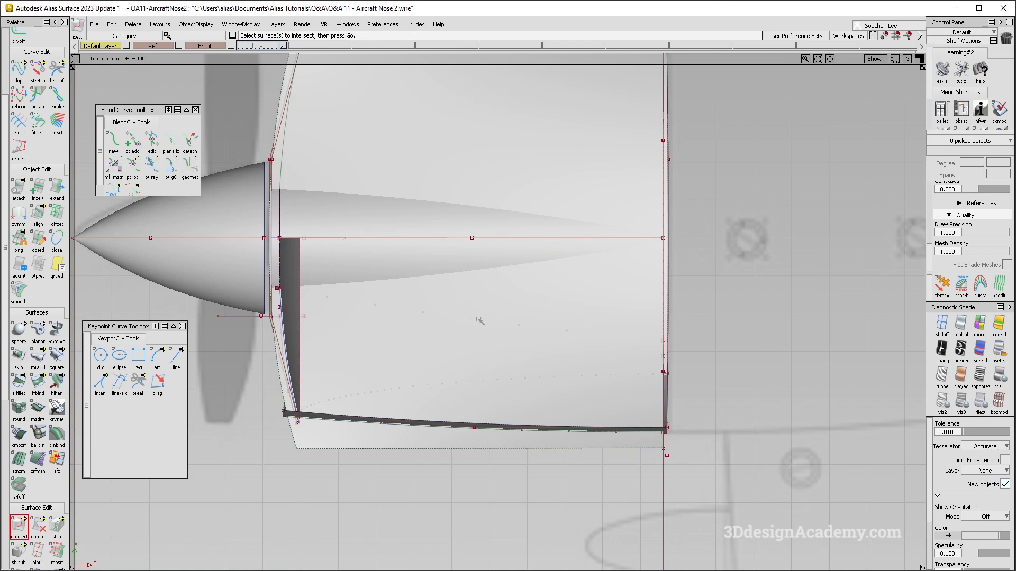
alt+shift+right_drag(608, 304, 521, 361)
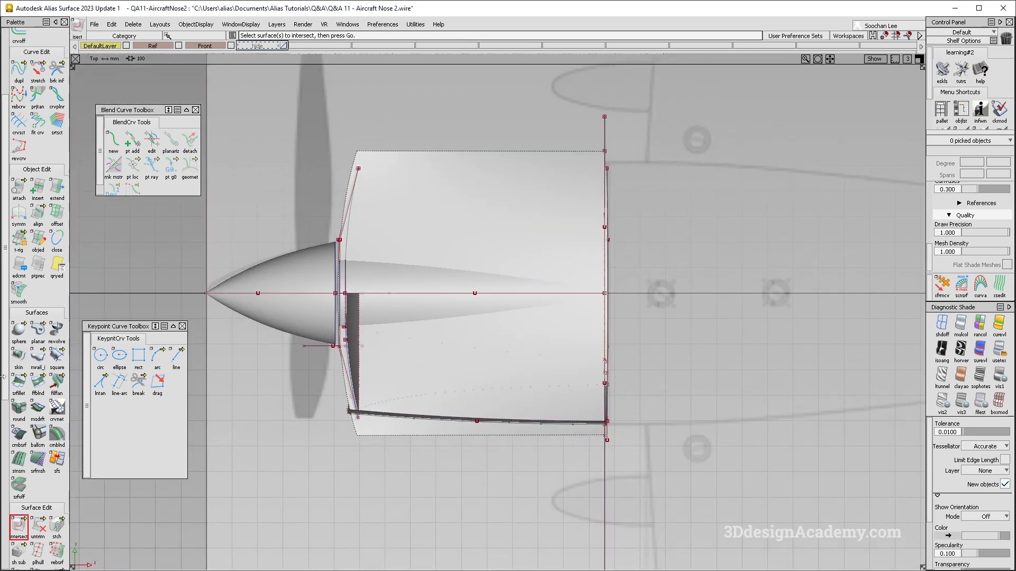
- Try to project curves onto the top surface of the nose along the view direction
drag(20, 527, 40, 527)
click(562, 230)
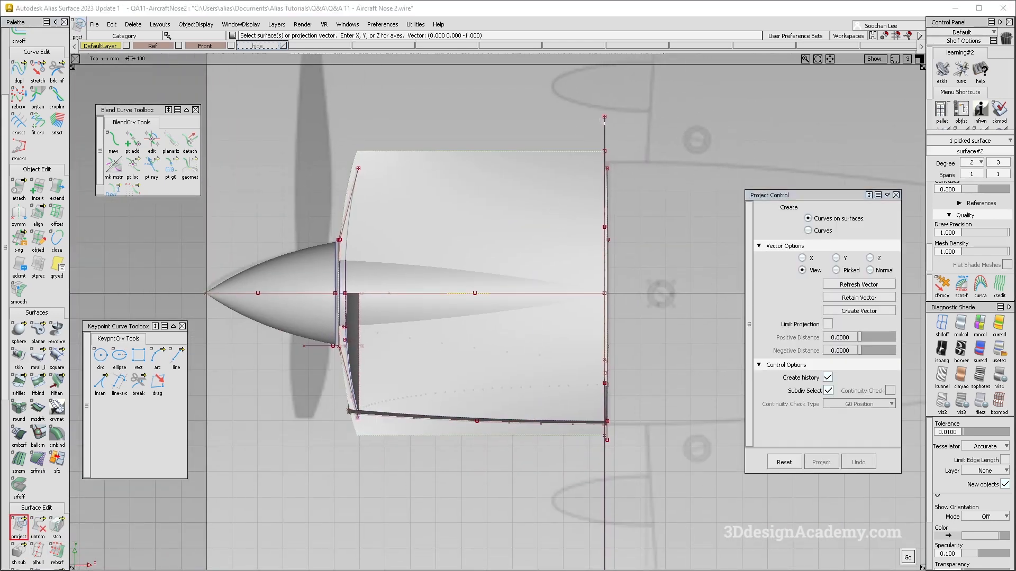
alt+shift+drag(592, 395, 595, 331)
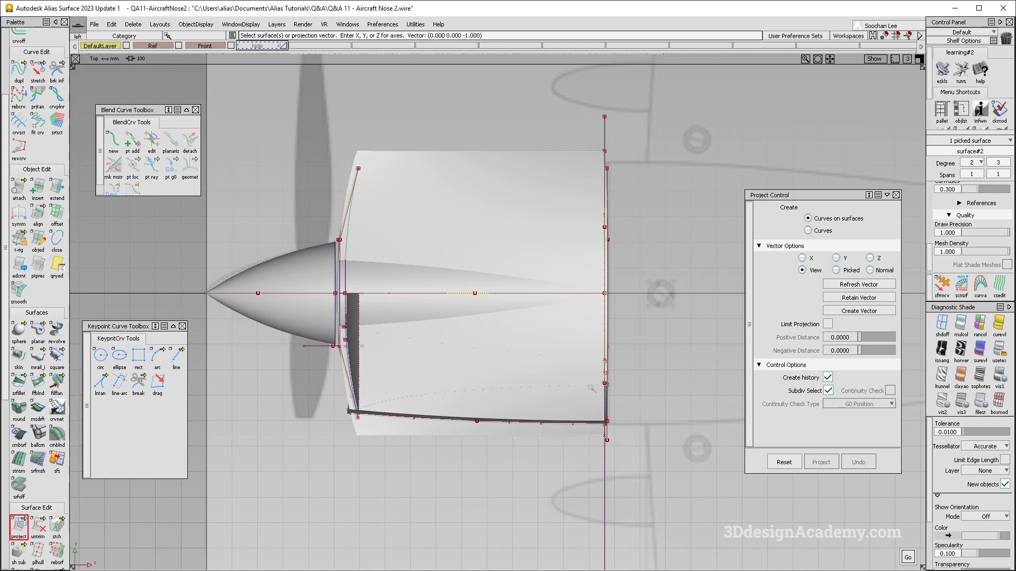
key(F6)
ctrl+shift+drag(611, 155, 517, 241)
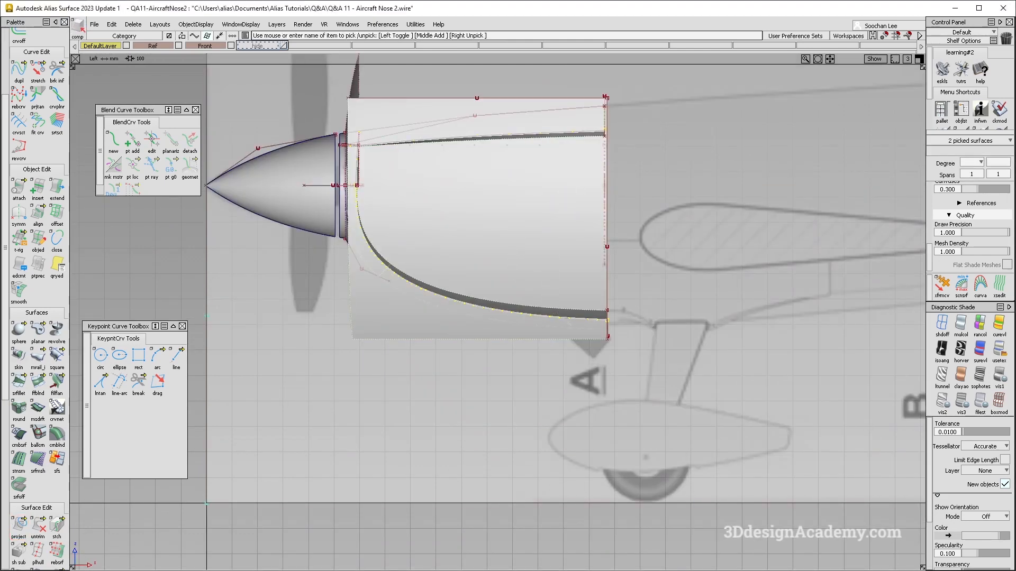
key(F8)
key(F5)
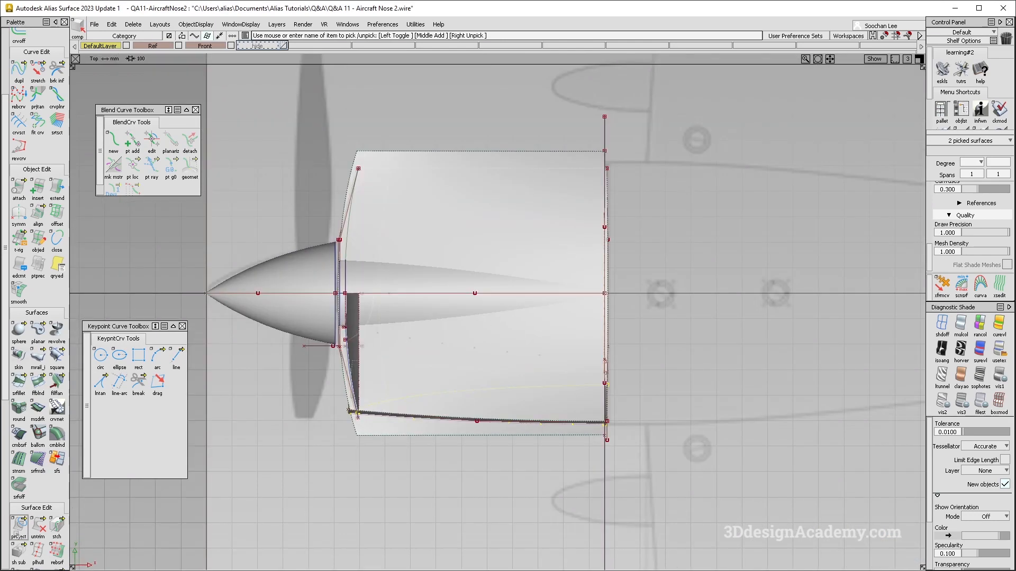
click(19, 527)
alt+shift+drag(643, 324, 603, 229)
key(F8)
- Trim the nose's side surface back to its intersections with the top and lower surfaces
drag(43, 524, 57, 527)
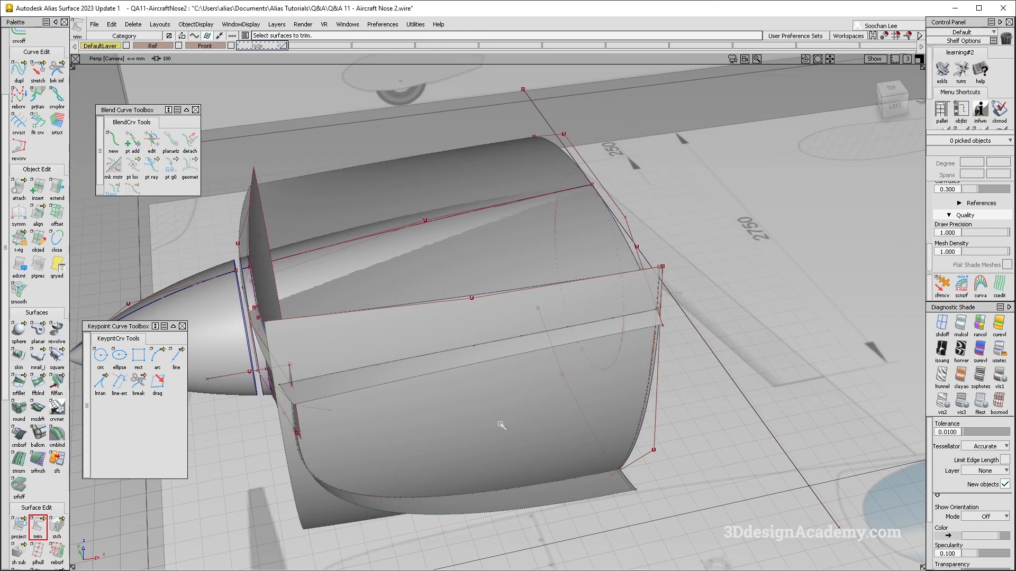
click(501, 423)
alt+shift+drag(517, 460, 516, 413)
alt+shift+middle_drag(516, 413, 550, 257)
alt+shift+drag(551, 257, 483, 298)
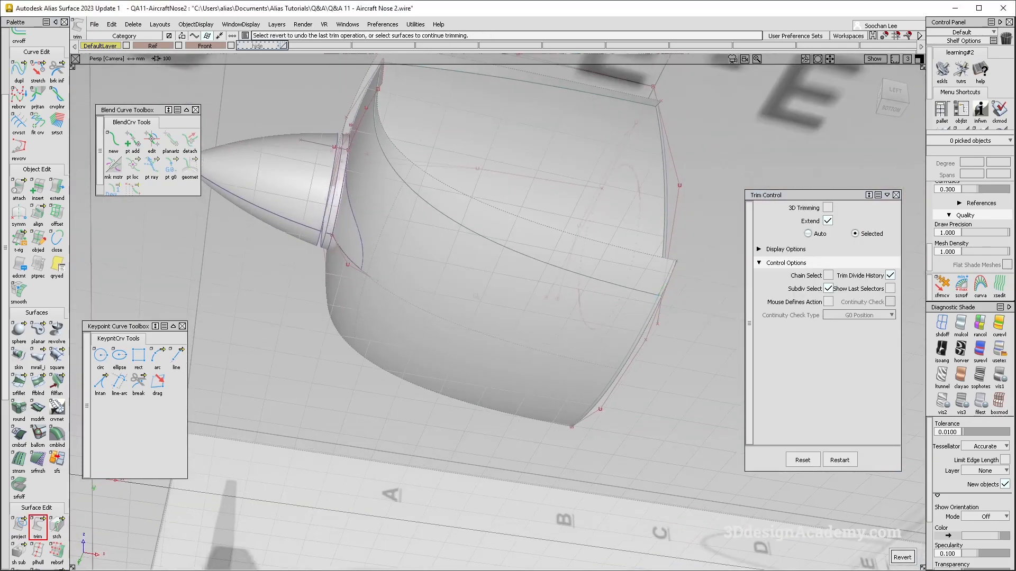
- Trim the lower and top surfaces back to the side surface, keeping the inner regions and consulting the aircraft nose reference photo
alt+shift+drag(381, 210, 672, 237)
ctrl+shift+drag(672, 236, 645, 194)
alt+shift+drag(634, 204, 608, 254)
alt+shift+right_drag(608, 254, 572, 259)
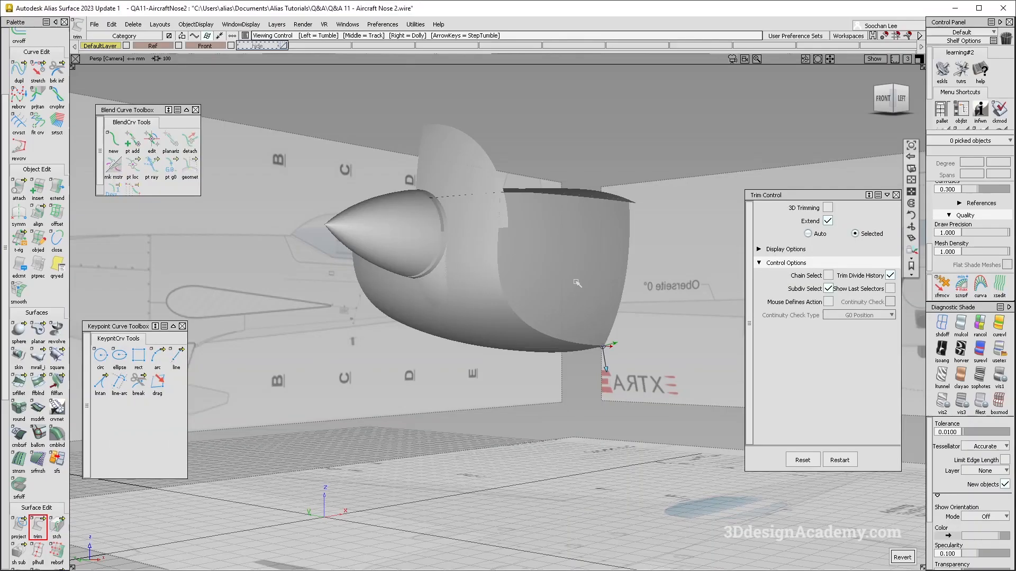
alt+shift+drag(529, 275, 561, 341)
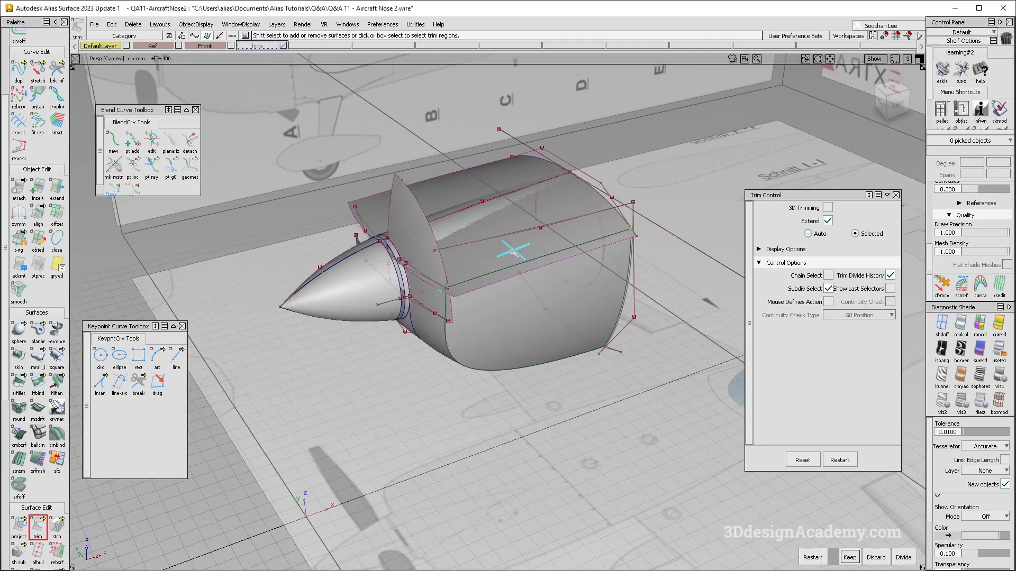
key(space)
alt+shift+drag(513, 252, 546, 295)
- Compare the trimmed nose surfaces with the top and side blueprints in wireframe, and examine their edges in shaded view
key(F5)
click(942, 323)
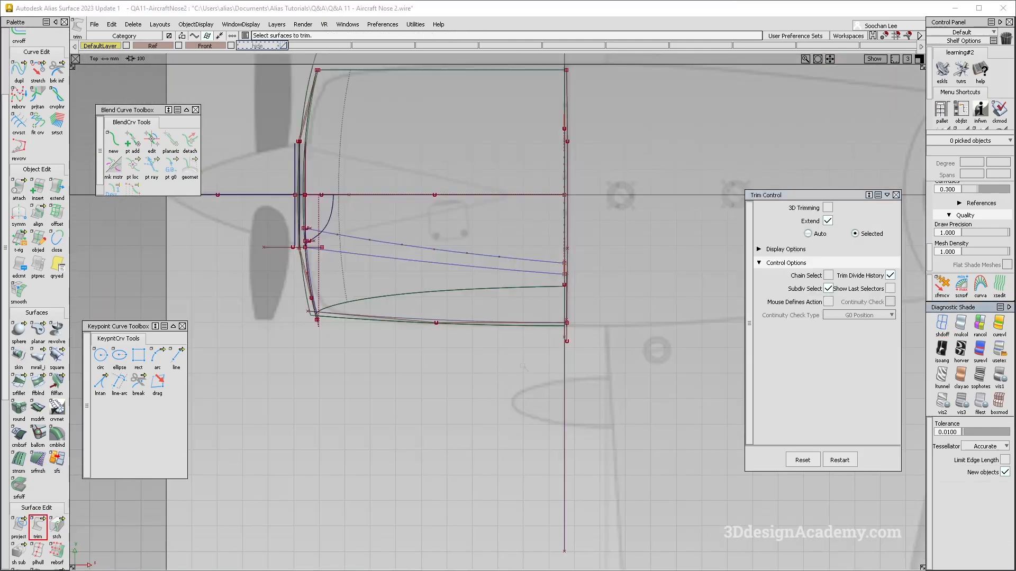
alt+shift+right_drag(563, 284, 614, 284)
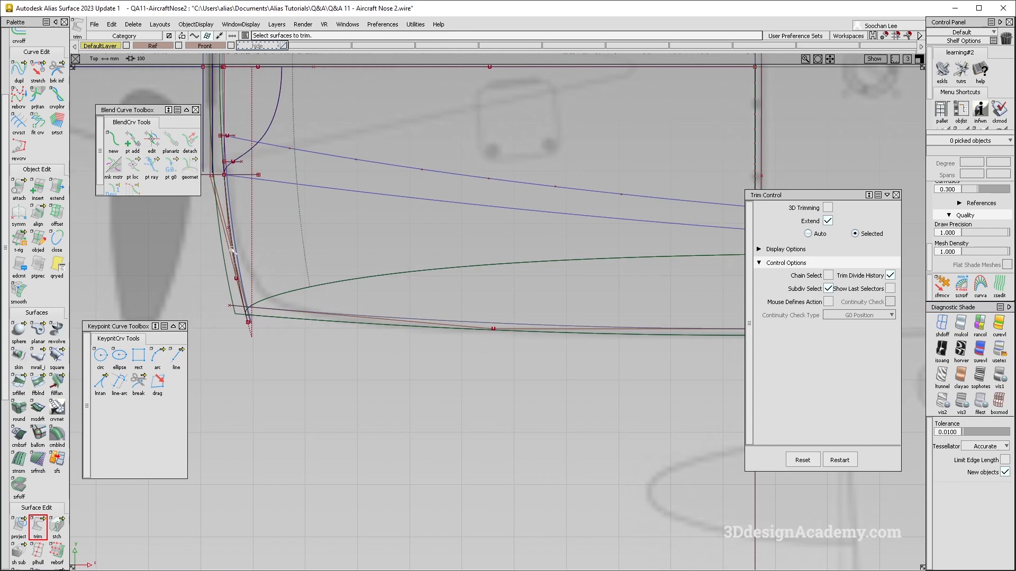
alt+shift+middle_drag(240, 245, 512, 329)
key(F6)
key(F8)
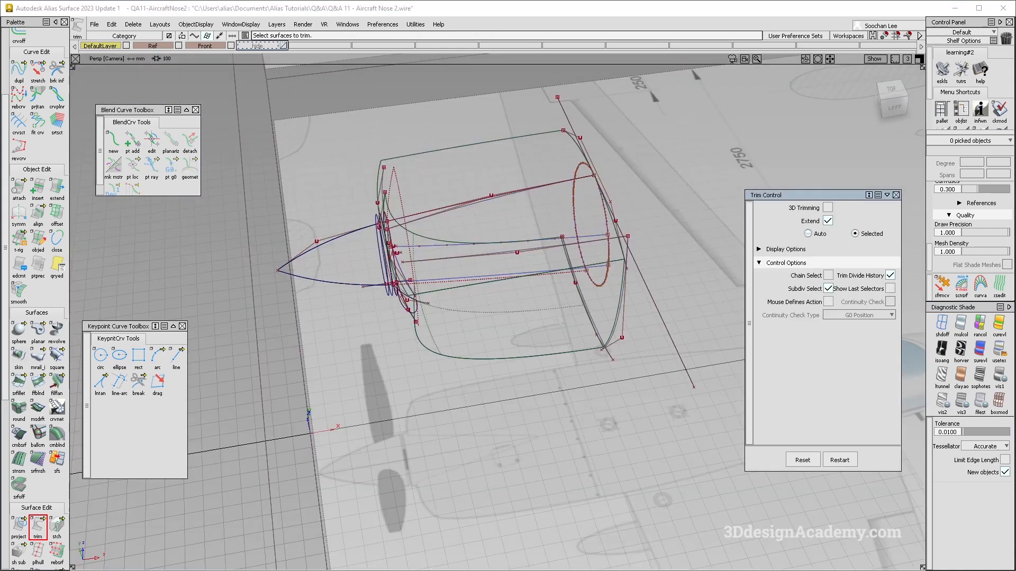
key(F7)
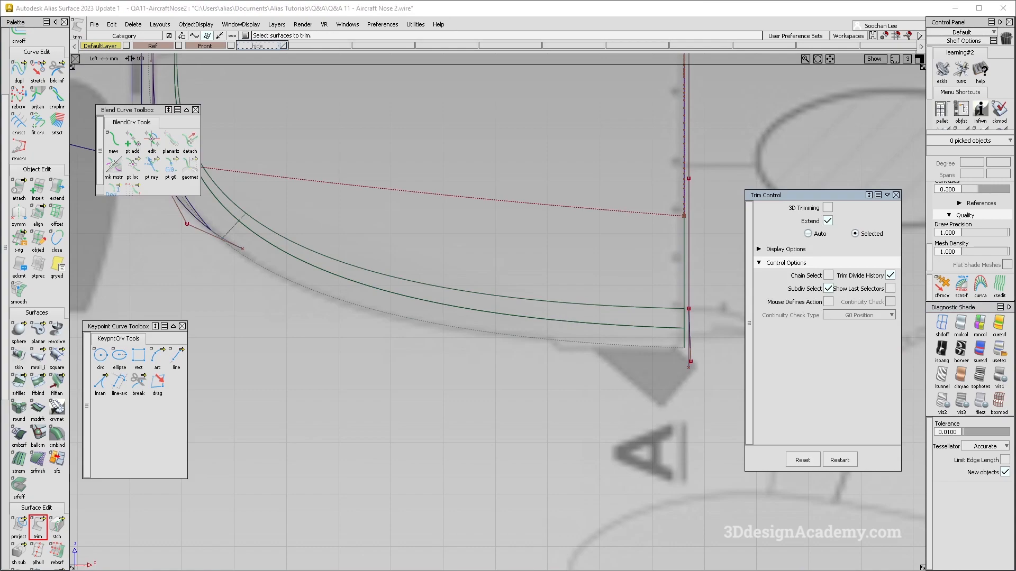
key(F8)
click(961, 325)
alt+shift+drag(476, 339, 508, 254)
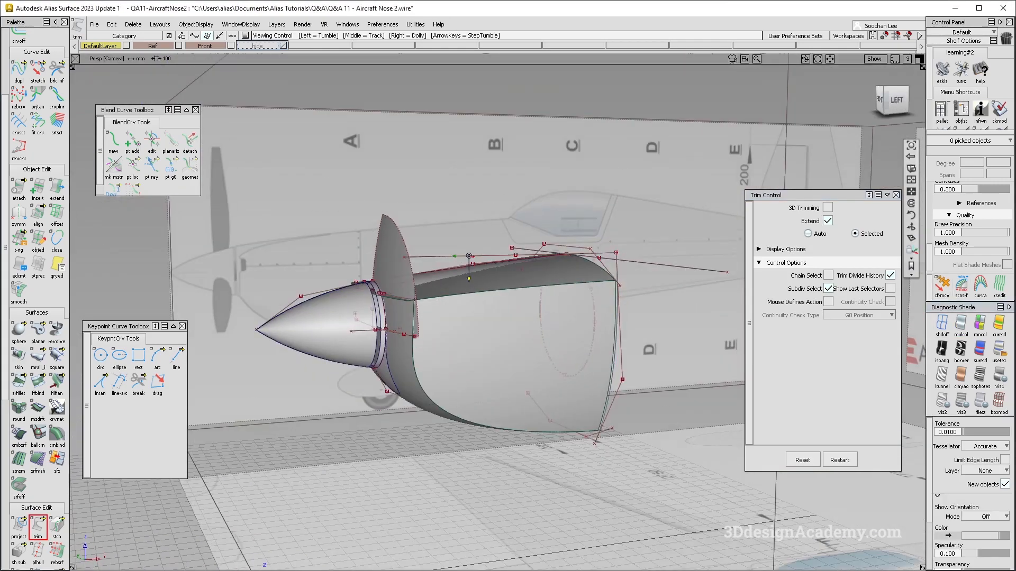
alt+shift+right_drag(508, 254, 608, 264)
alt+shift+drag(506, 317, 481, 333)
alt+shift+drag(435, 276, 526, 317)
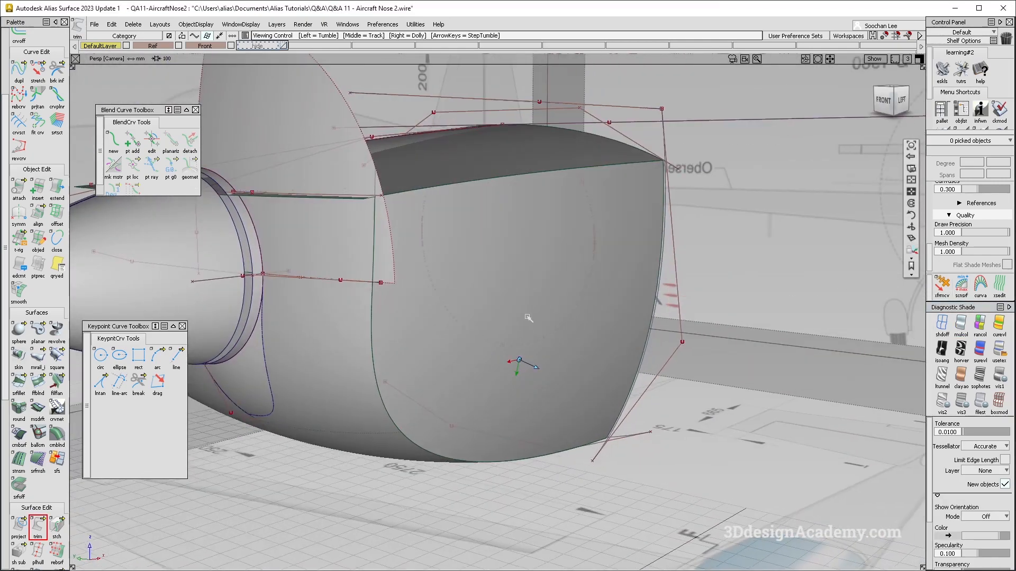
alt+shift+middle_drag(526, 317, 481, 265)
alt+shift+drag(481, 266, 465, 283)
click(18, 384)
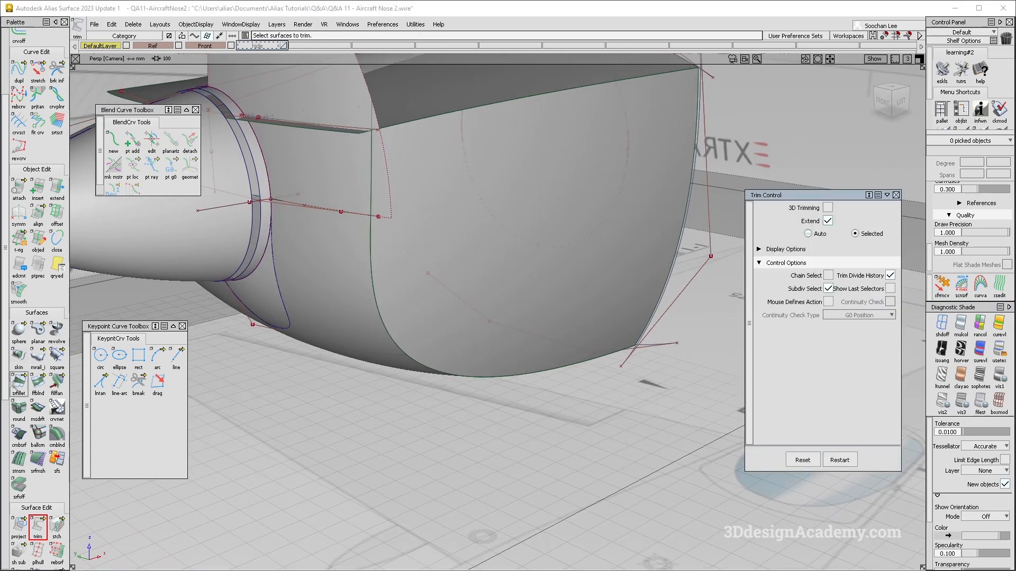
click(320, 192)
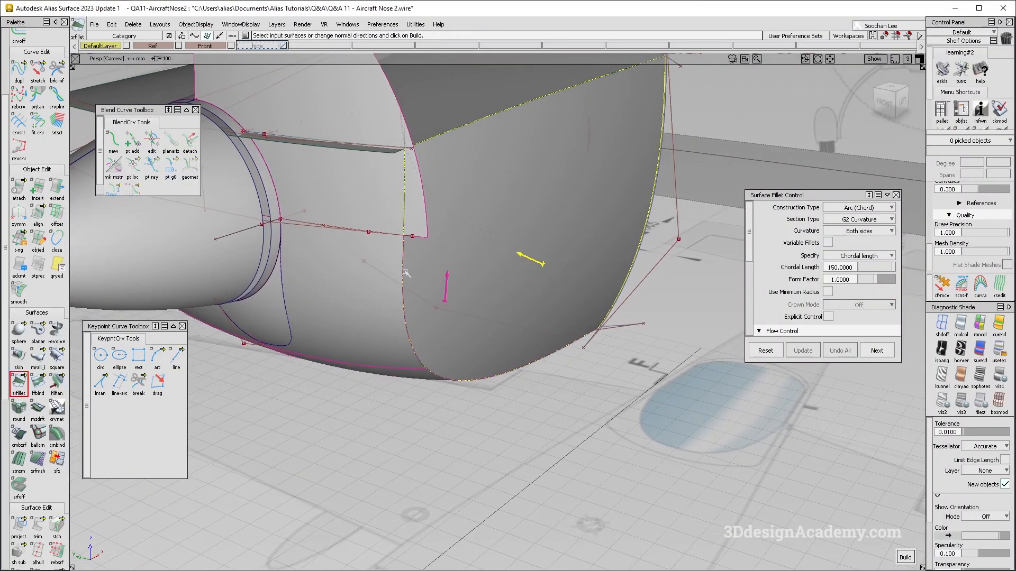
mouse_move(473, 318)
alt+shift+mouse_down()
mouse_move(530, 282)
mouse_move(476, 300)
alt+shift+mouse_up()
key(ctrl+z)
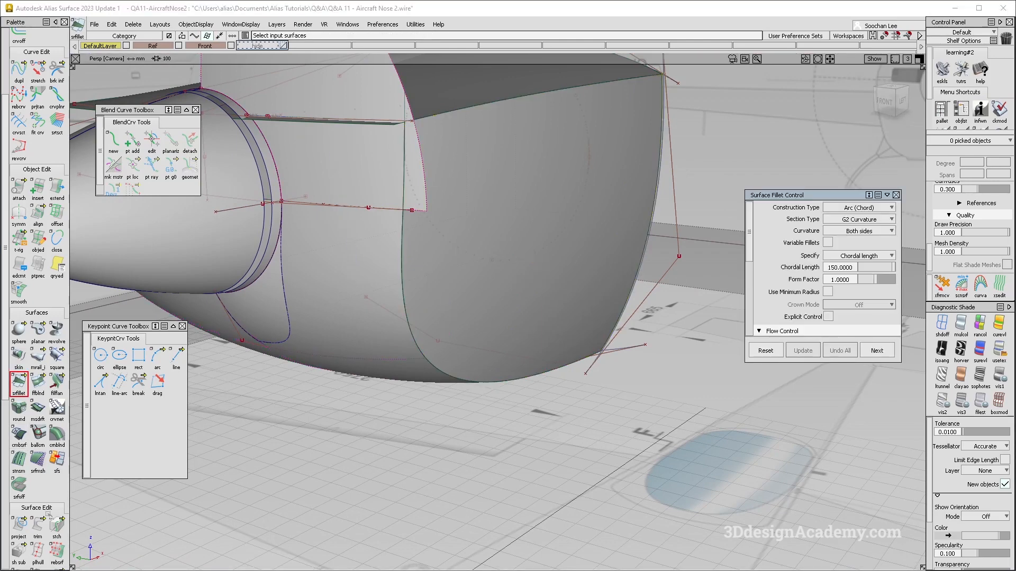
- Trim off the leftover region of the lower nose surface that projects above the top surface
click(38, 525)
click(356, 181)
alt+shift+drag(355, 181, 405, 249)
click(812, 557)
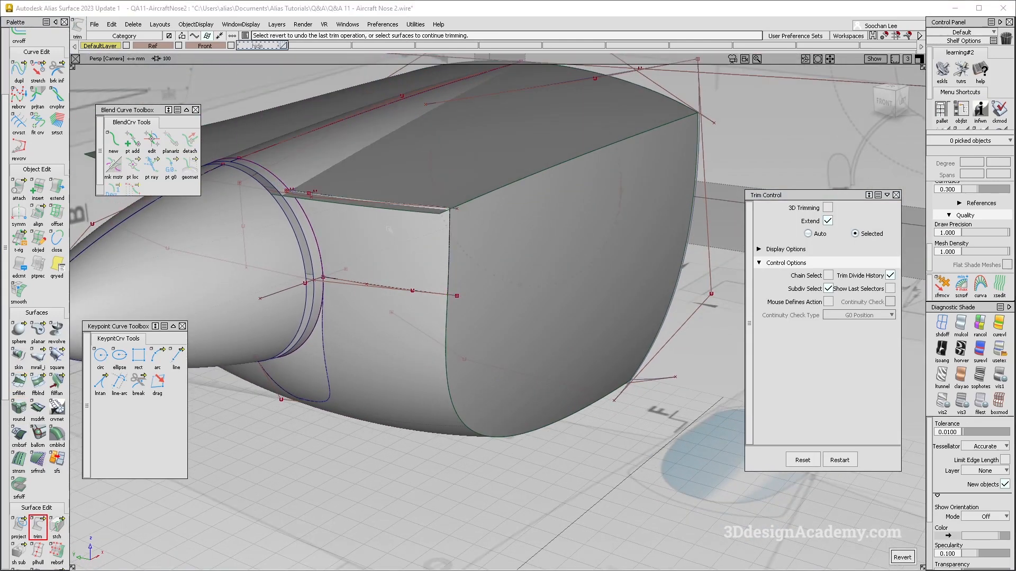
alt+shift+right_drag(442, 216, 460, 297)
alt+shift+middle_drag(461, 297, 469, 249)
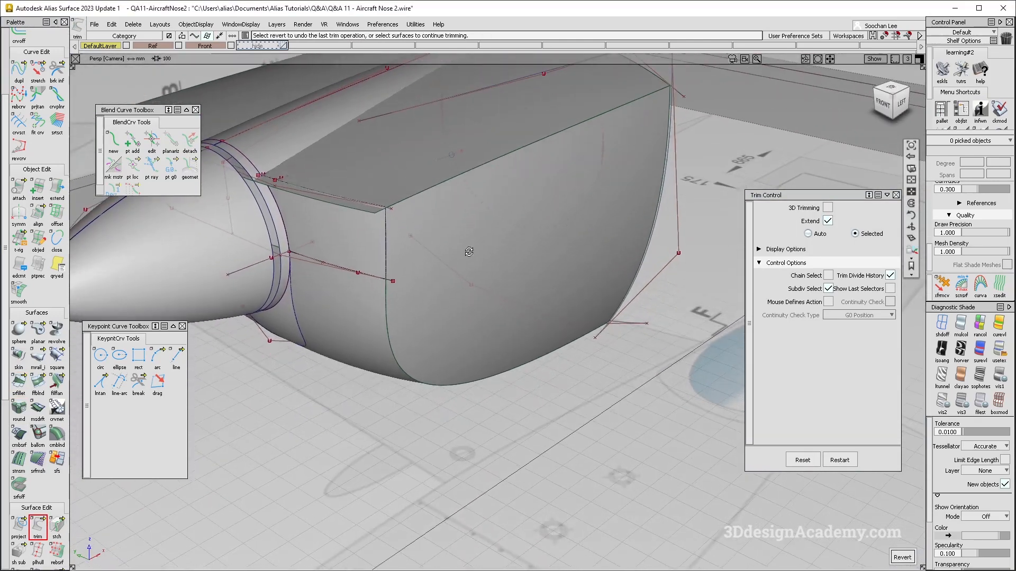
- Build a G2 arc (chord) surface fillet along the edge between the nose's lower and side surfaces
ctrl+shift+drag(429, 353, 367, 110)
click(22, 386)
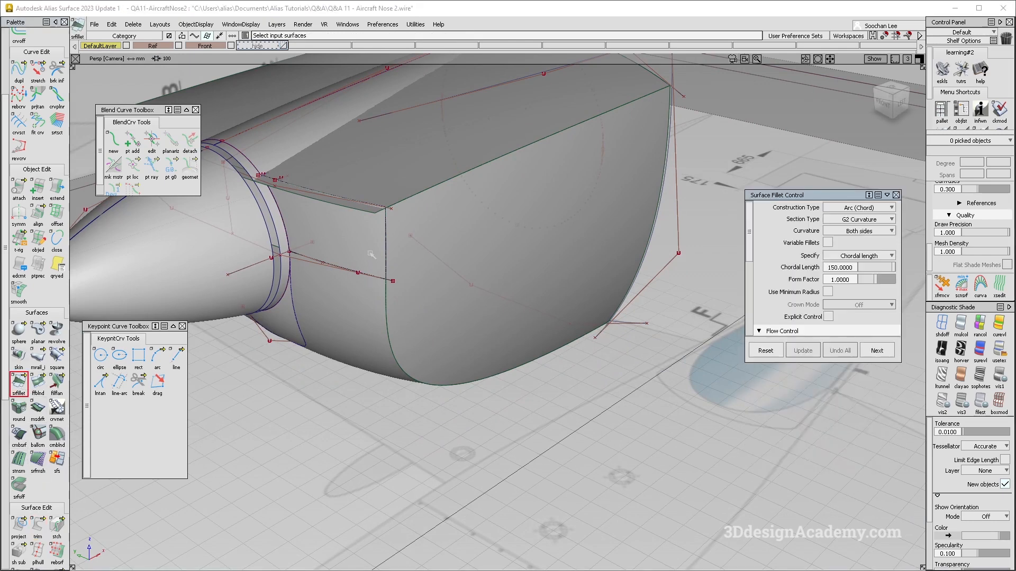
click(372, 256)
alt+shift+drag(467, 256, 477, 164)
click(556, 426)
alt+shift+middle_drag(556, 426, 532, 354)
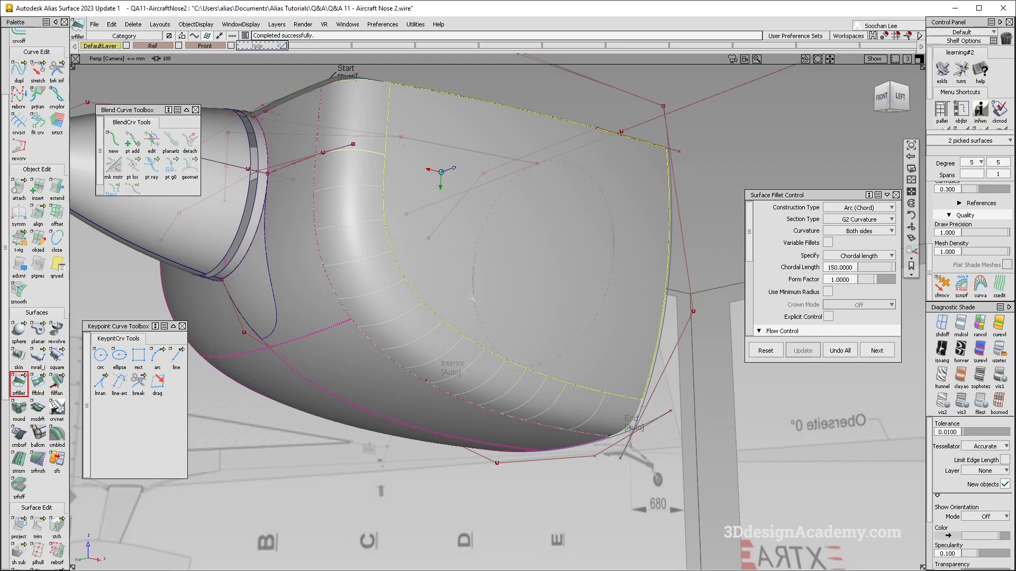
alt+shift+drag(454, 288, 371, 102)
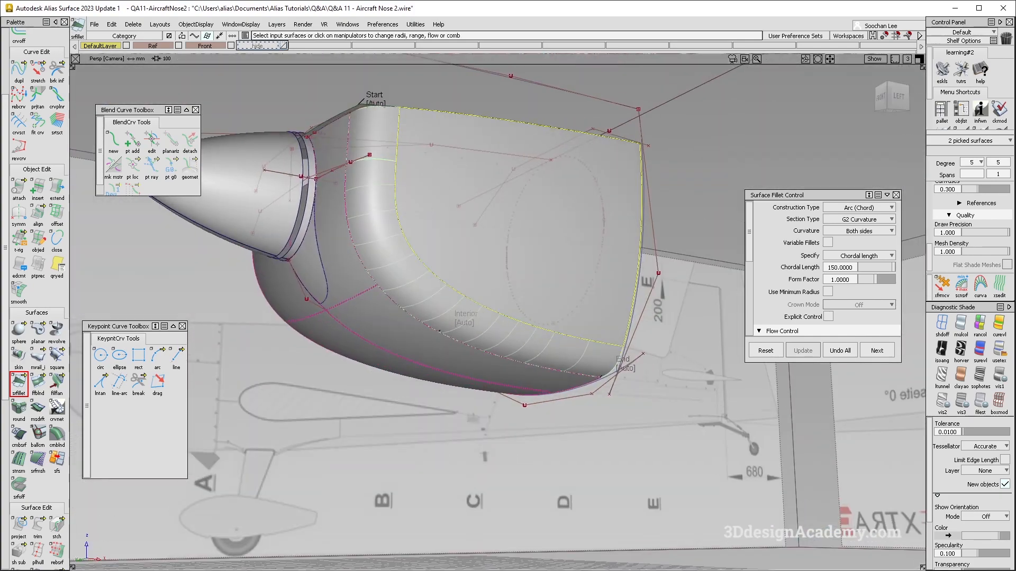
- Set the lower-to-side fillet's chordal length to 300 and inspect the rounded nose in shaded view with the model curves hidden
click(852, 268)
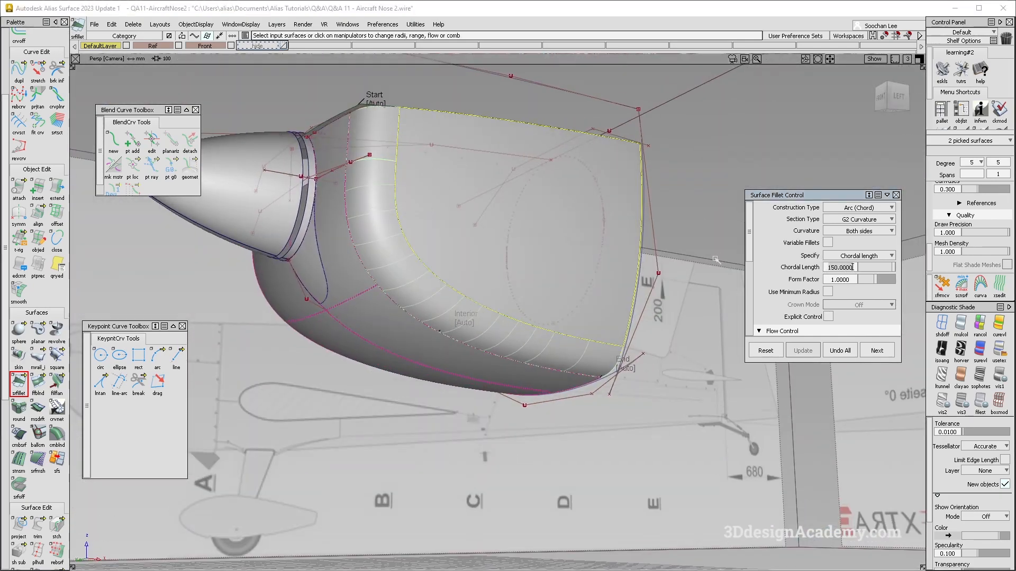
text(300)
key(Return)
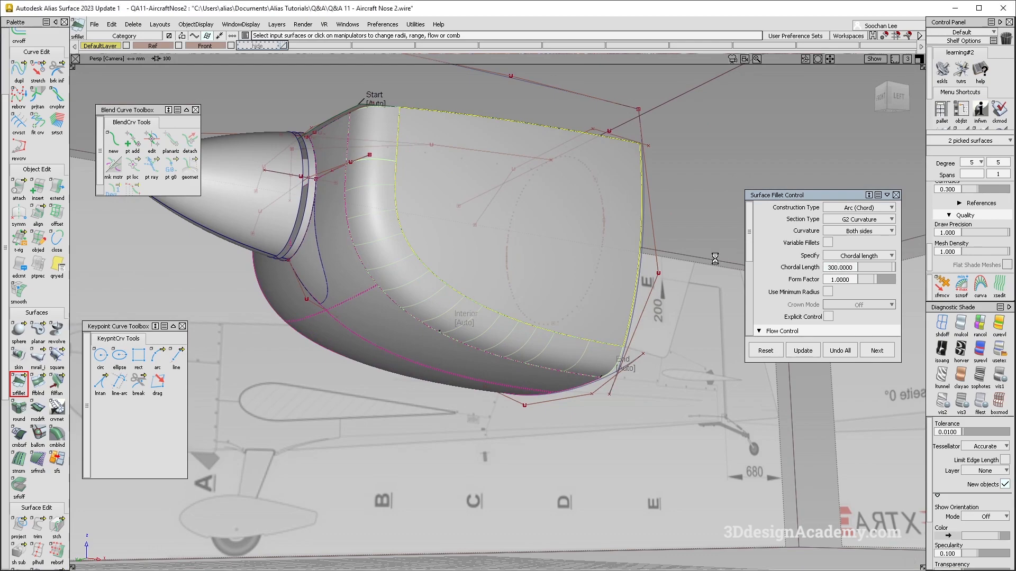
alt+shift+drag(607, 286, 540, 274)
ctrl+shift+drag(540, 274, 553, 313)
ctrl+shift+right_drag(553, 313, 517, 334)
alt+shift+drag(516, 335, 550, 324)
alt+shift+right_drag(550, 324, 509, 343)
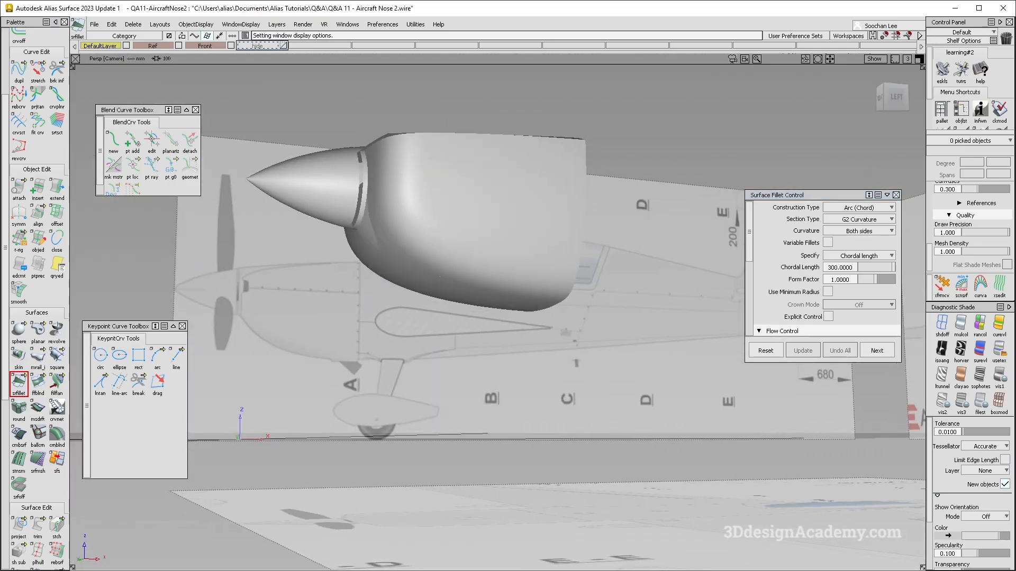
- Switch to the photo viewer and compare the filleted nose with the yellow and blue aircraft reference photos
key(alt+Tab)
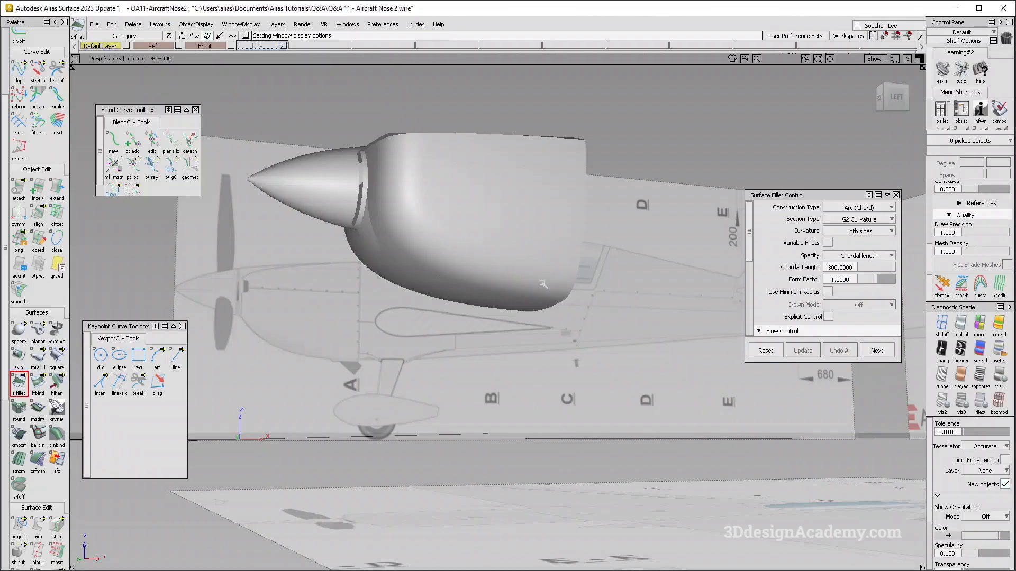
alt+shift+drag(476, 254, 492, 264)
alt+shift+drag(391, 237, 540, 323)
key(alt+Tab)
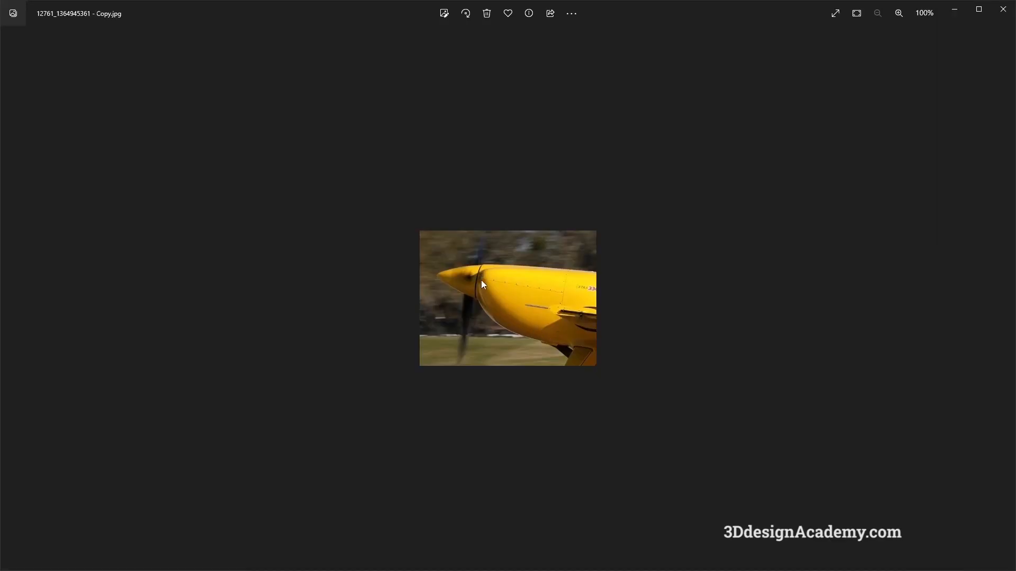
key(alt+Tab)
alt+shift+drag(507, 307, 474, 311)
key(alt+Tab)
key(Right)
key(Right)
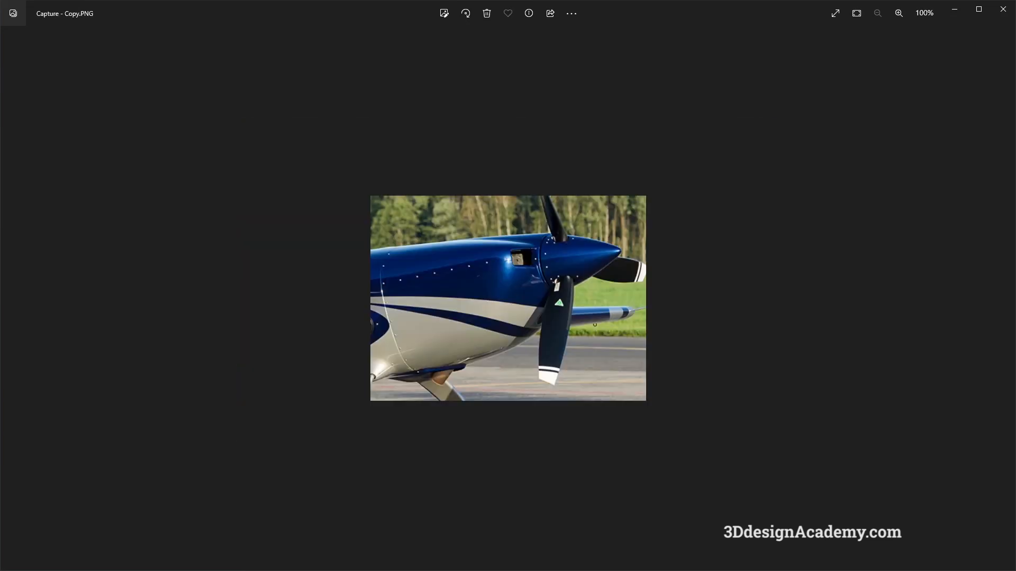
key(Right)
key(Left)
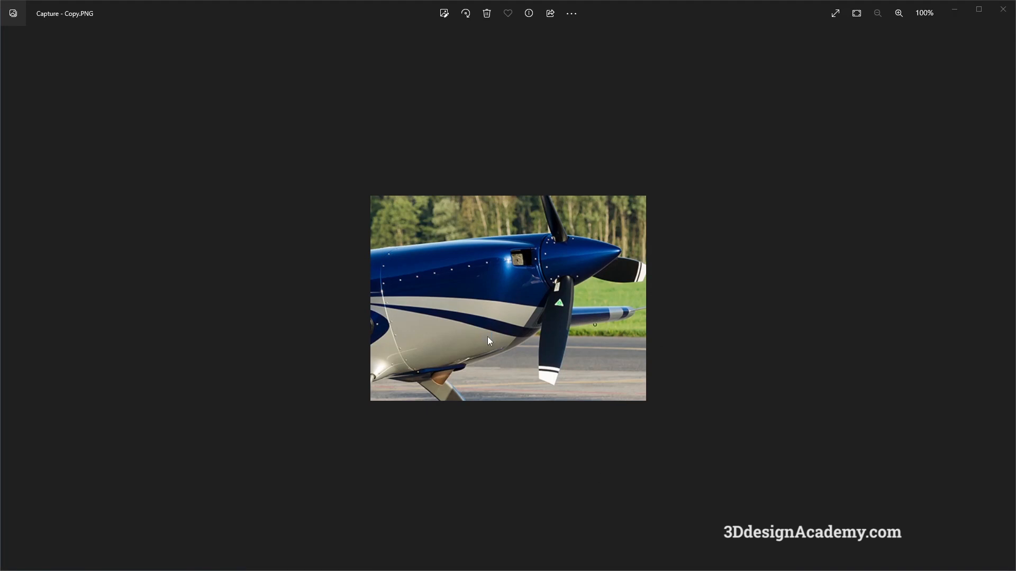
key(Right)
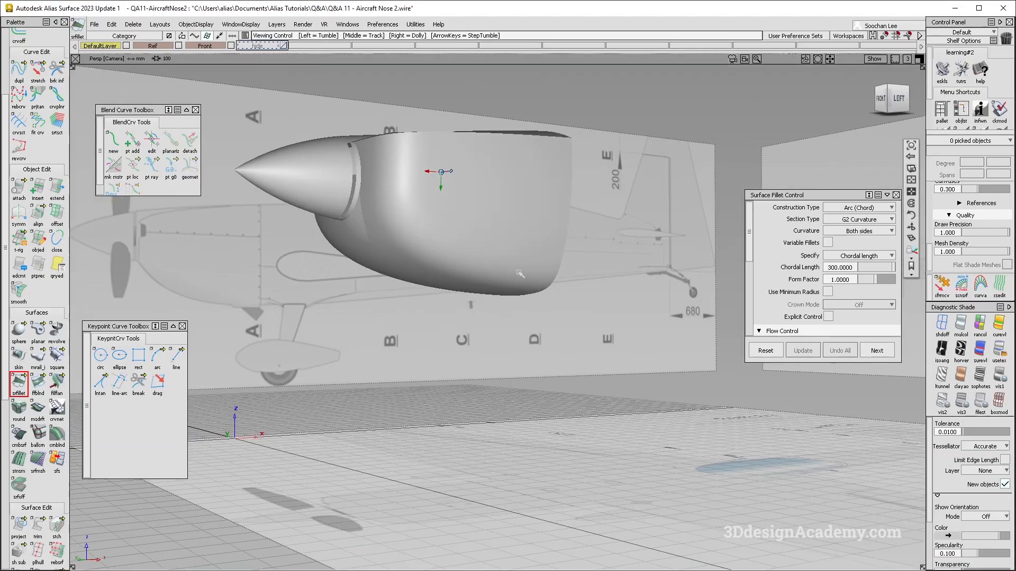
- Build a G2 surface fillet with a chordal length of 300 between the nose's top and side surfaces
click(430, 205)
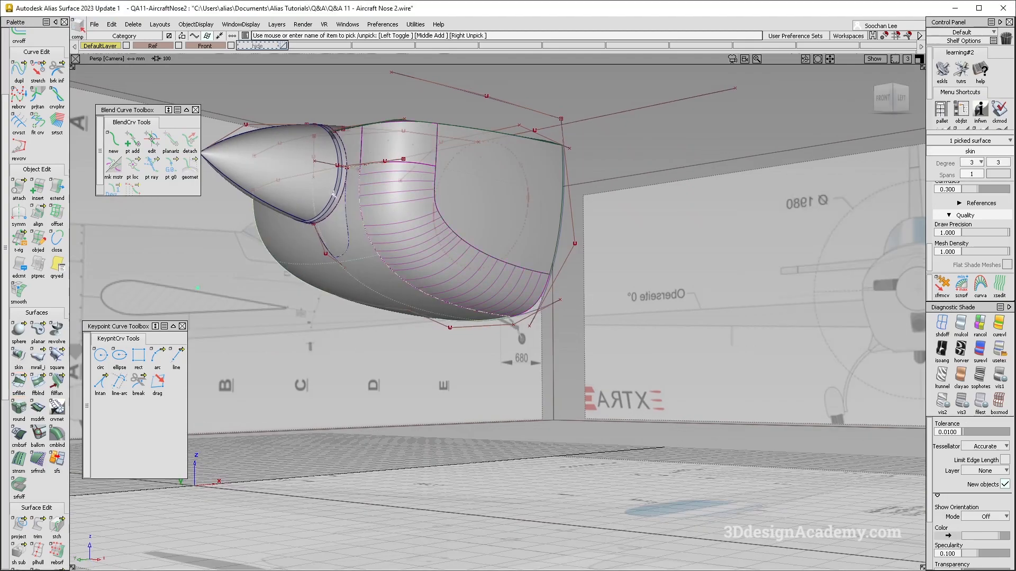
alt+shift+drag(477, 227, 392, 244)
ctrl+shift+drag(485, 257, 417, 263)
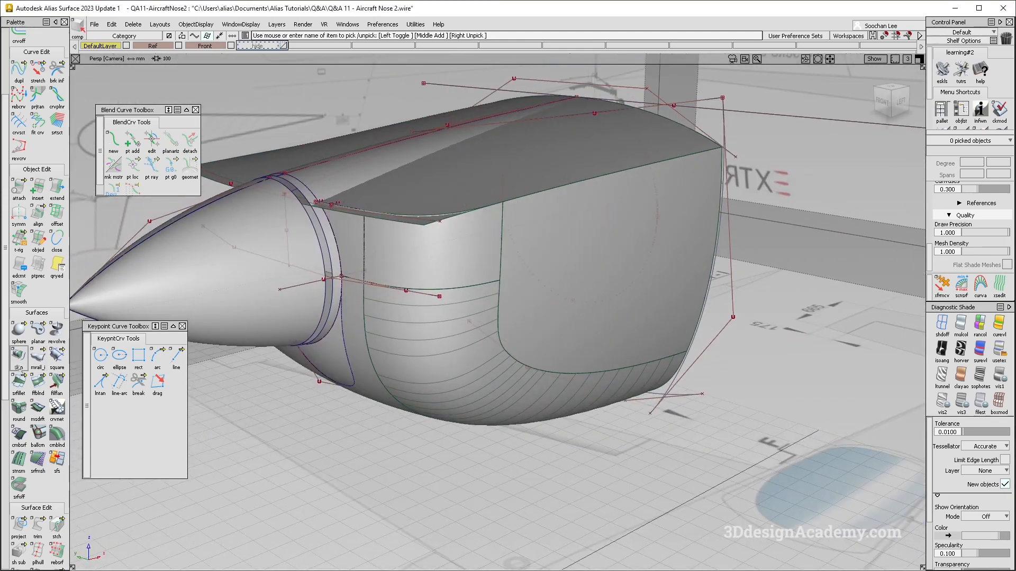
click(20, 382)
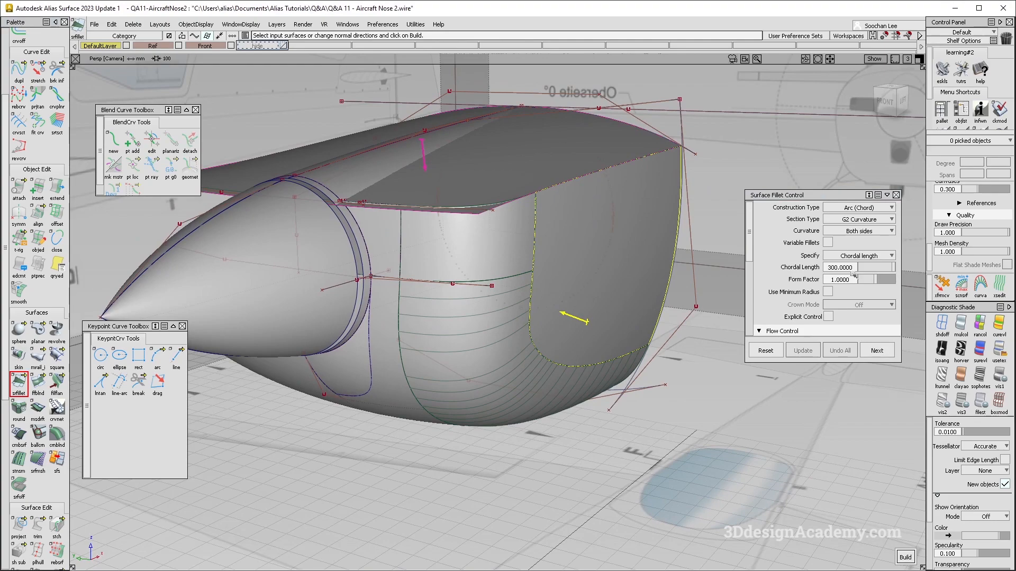
mouse_move(576, 271)
alt+shift+mouse_down()
mouse_move(571, 287)
mouse_move(604, 335)
alt+shift+mouse_up()
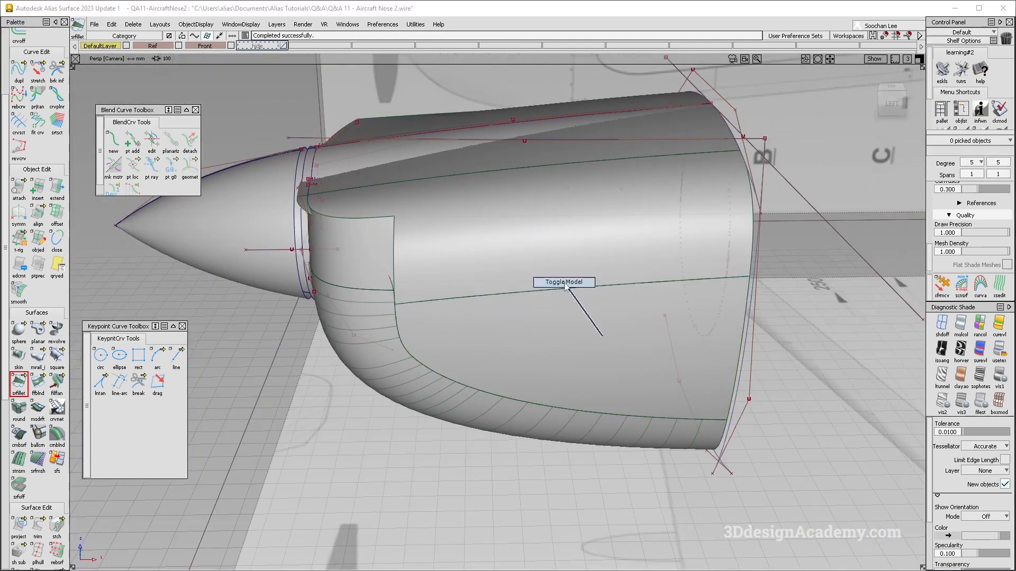
- Compare the new top-edge fillet with the aircraft nose reference photos, examining its shape from the side
alt+shift+drag(532, 256, 521, 255)
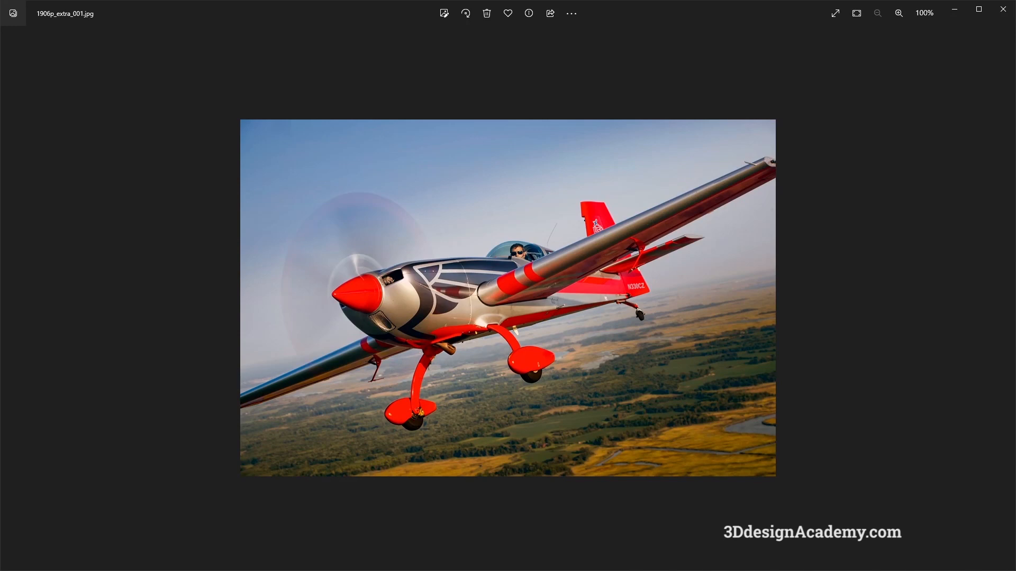
key(Right)
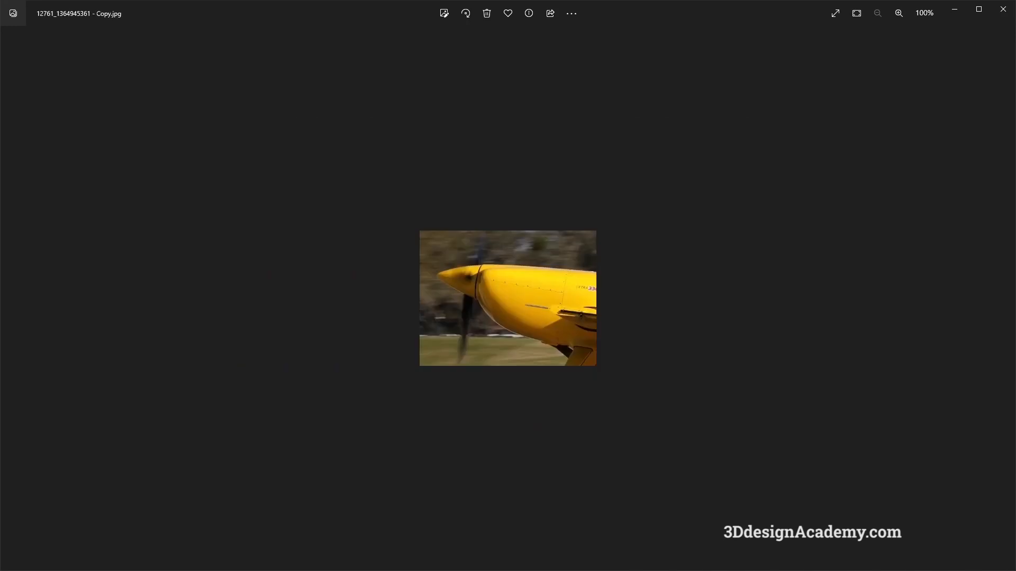
key(Right)
key(Left)
key(alt+Tab)
key(alt+Tab)
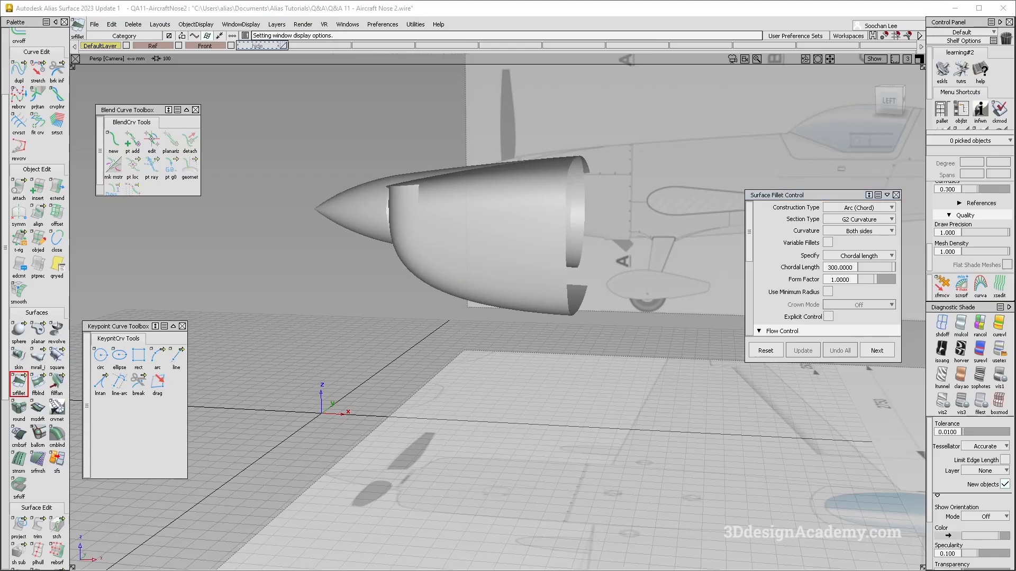
alt+shift+drag(587, 217, 610, 267)
ctrl+shift+right_drag(610, 267, 582, 196)
ctrl+shift+drag(582, 195, 404, 205)
- Reopen the top-edge fillet and change its end flow control to Extend
click(482, 202)
click(405, 185)
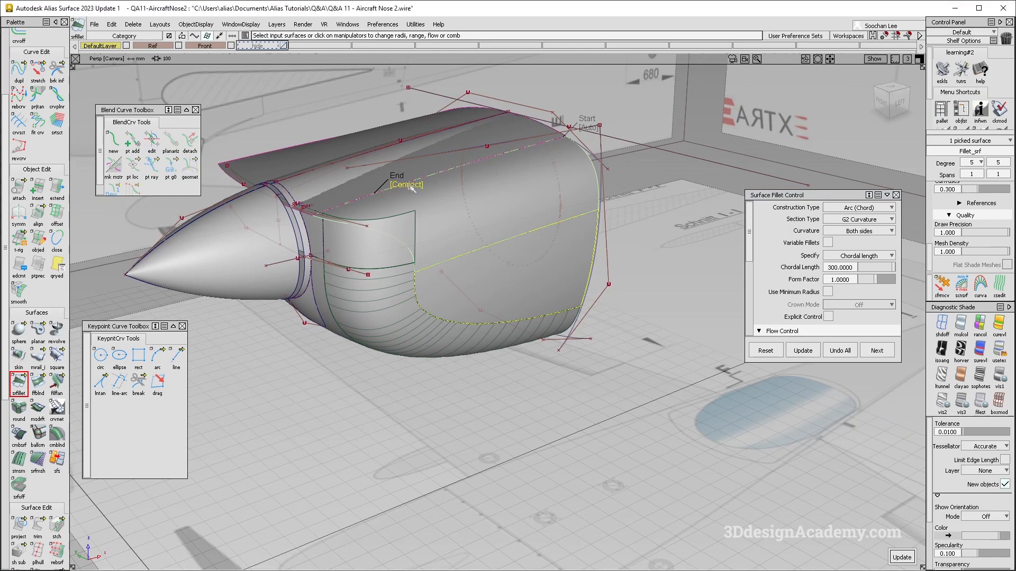
click(407, 185)
click(405, 184)
alt+shift+drag(476, 220, 416, 257)
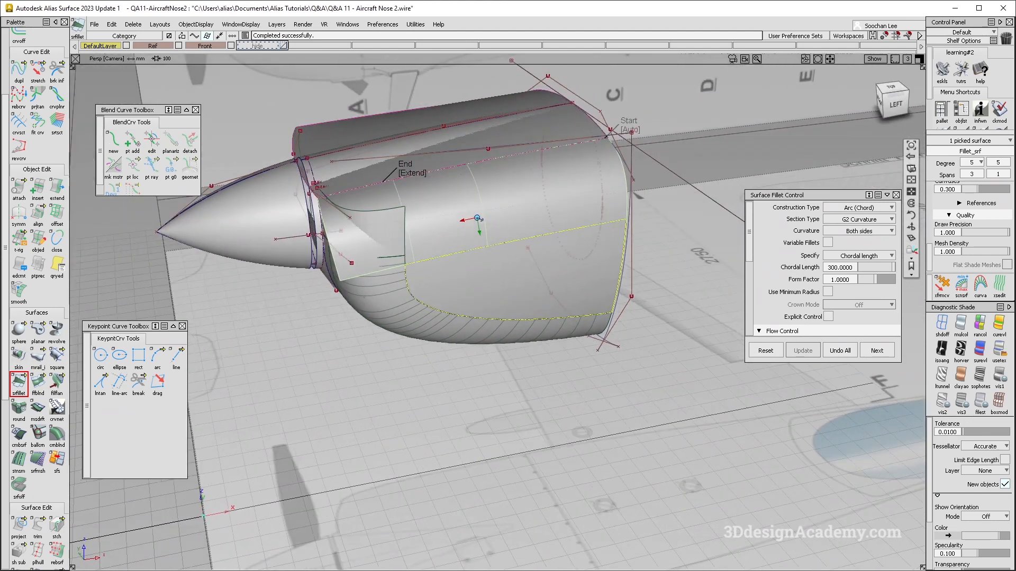
- Make the top-edge fillet variable, with a chordal length of 300 at its start and 200 at its front end
click(827, 243)
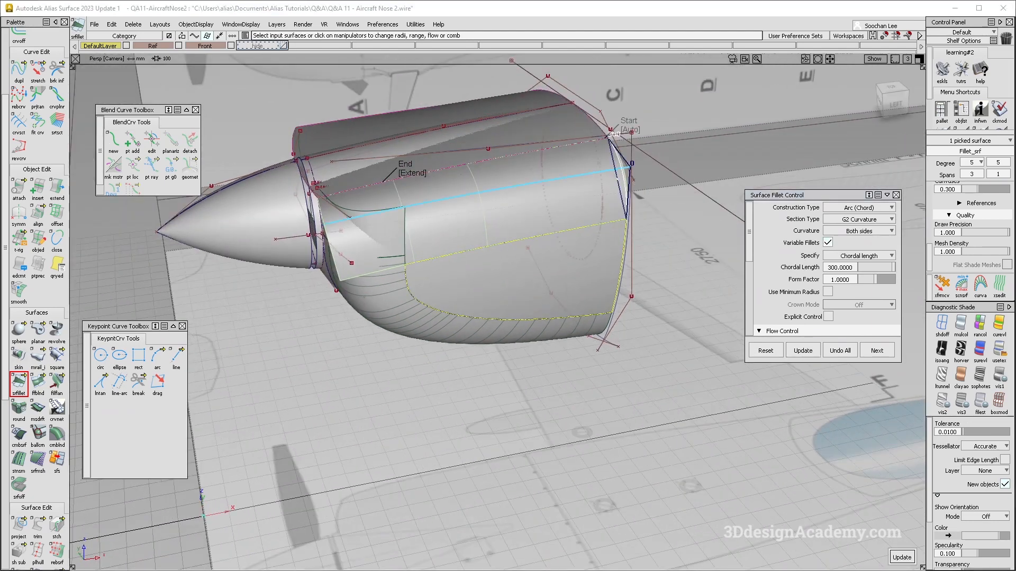
click(580, 175)
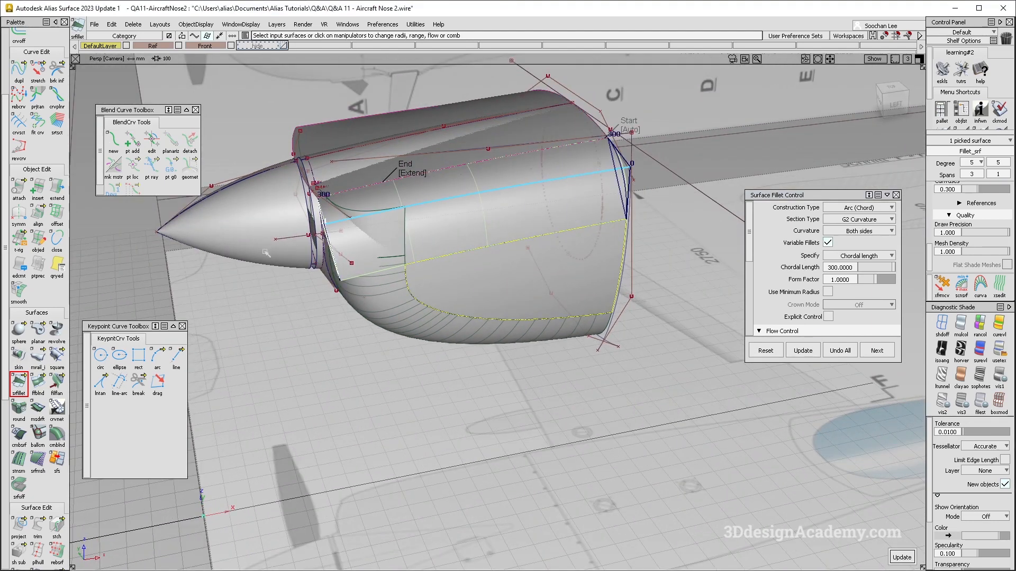
alt+shift+drag(500, 288, 471, 310)
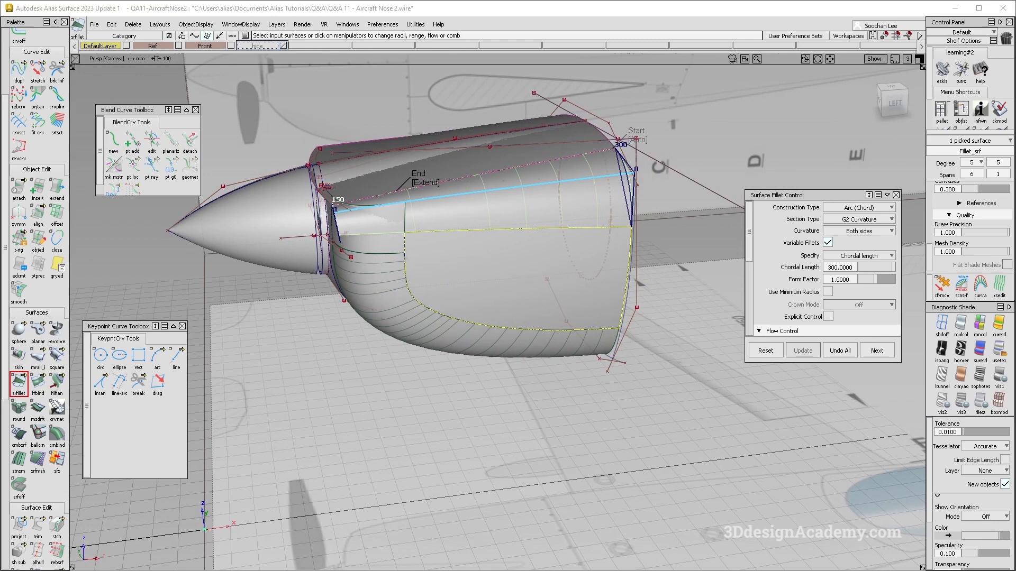
alt+shift+drag(447, 225, 485, 219)
text(200)
key(Return)
- Compare the variable fillet with the blue aircraft photo and examine where it meets the lower fillet at the front corner
mouse_move(478, 220)
alt+shift+mouse_down()
mouse_move(462, 248)
mouse_move(488, 317)
alt+shift+mouse_up()
ctrl+shift+right_drag(514, 281, 538, 317)
alt+shift+drag(534, 316, 501, 279)
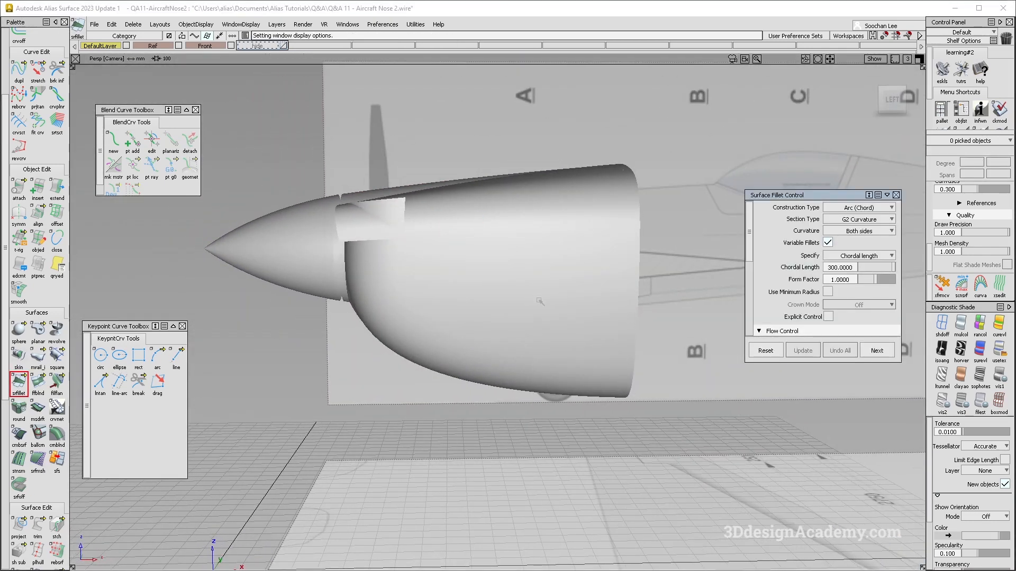
key(alt+Tab)
key(alt+Tab)
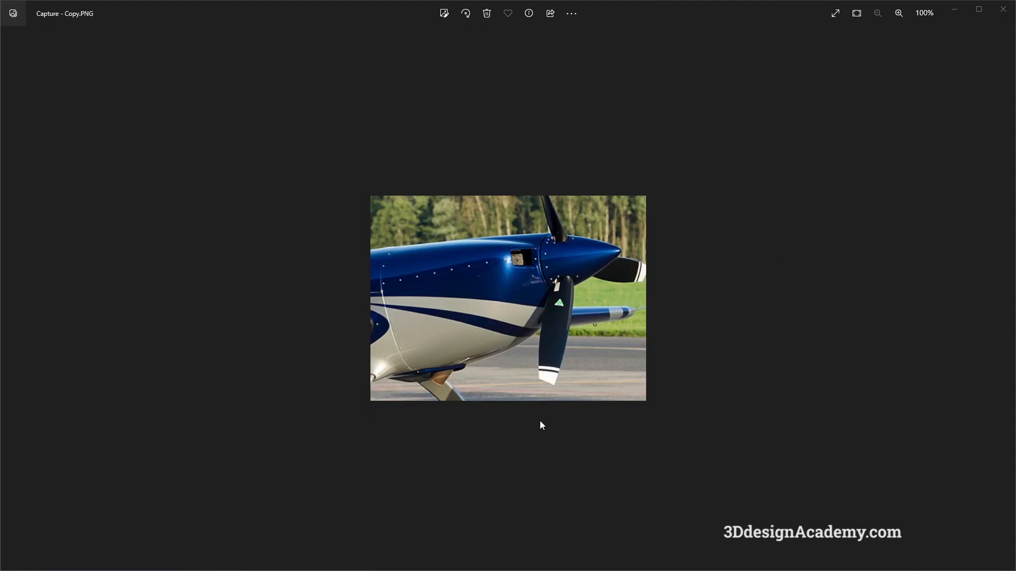
key(alt+Tab)
alt+shift+drag(478, 306, 528, 311)
ctrl+shift+right_drag(529, 312, 482, 251)
alt+shift+right_drag(442, 233, 471, 236)
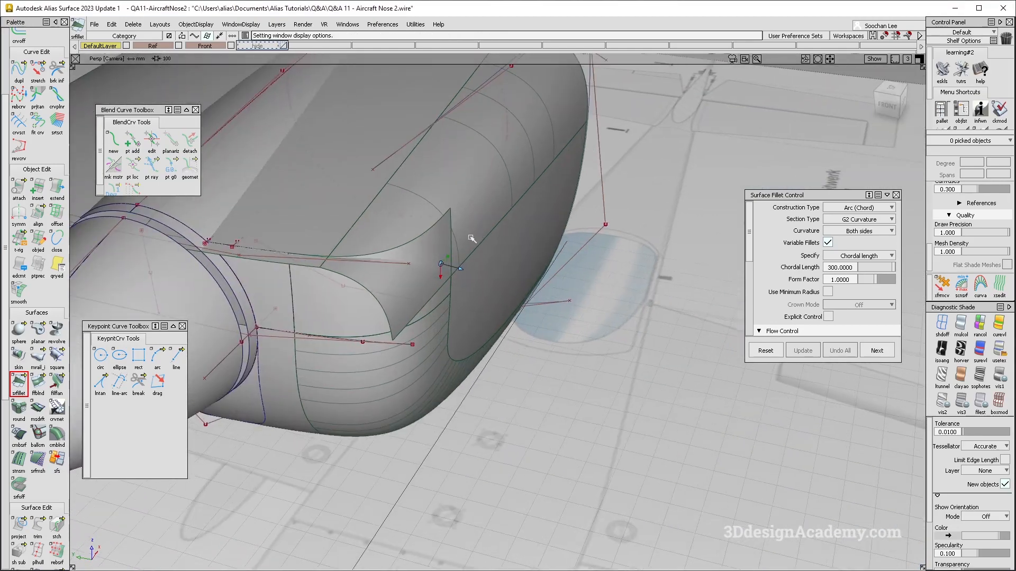
alt+shift+drag(472, 236, 658, 138)
- Try the Bezier Surfaces option on the top-edge fillet and switch it off again
click(590, 176)
alt+shift+drag(591, 176, 518, 185)
alt+shift+right_drag(519, 186, 497, 190)
alt+shift+drag(498, 191, 537, 208)
scroll(833, 267, down, 3)
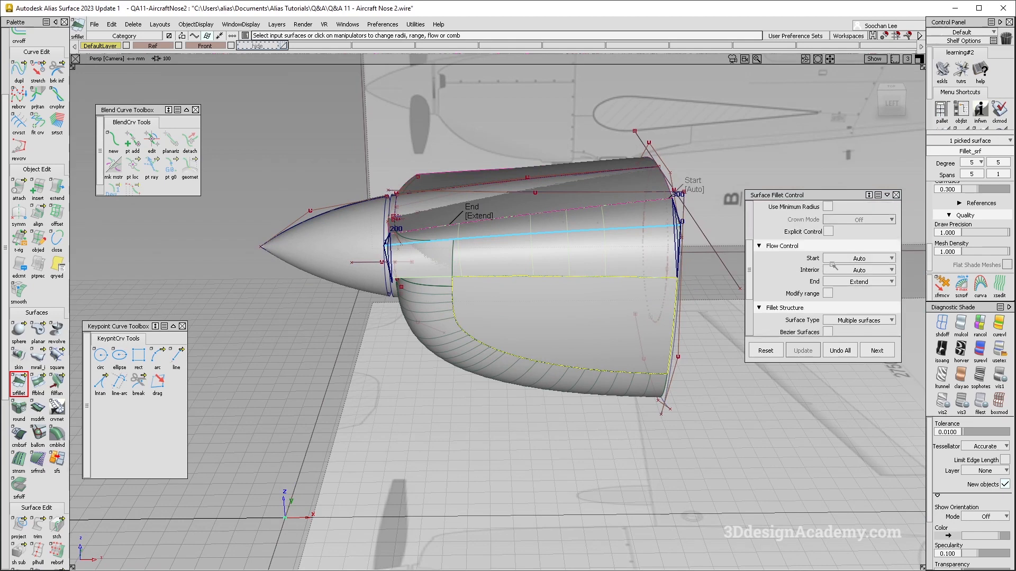
scroll(831, 295, down, 2)
click(829, 301)
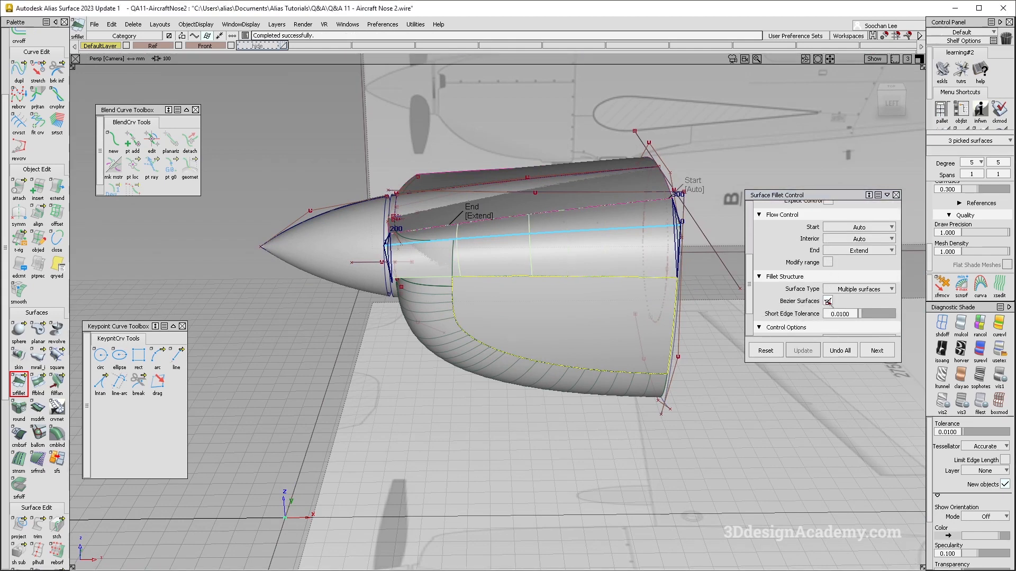
click(828, 301)
- Set the top-edge fillet's end flow control to Default, enable Bezier Surfaces and update the fillet
alt+shift+drag(439, 263, 468, 272)
click(474, 214)
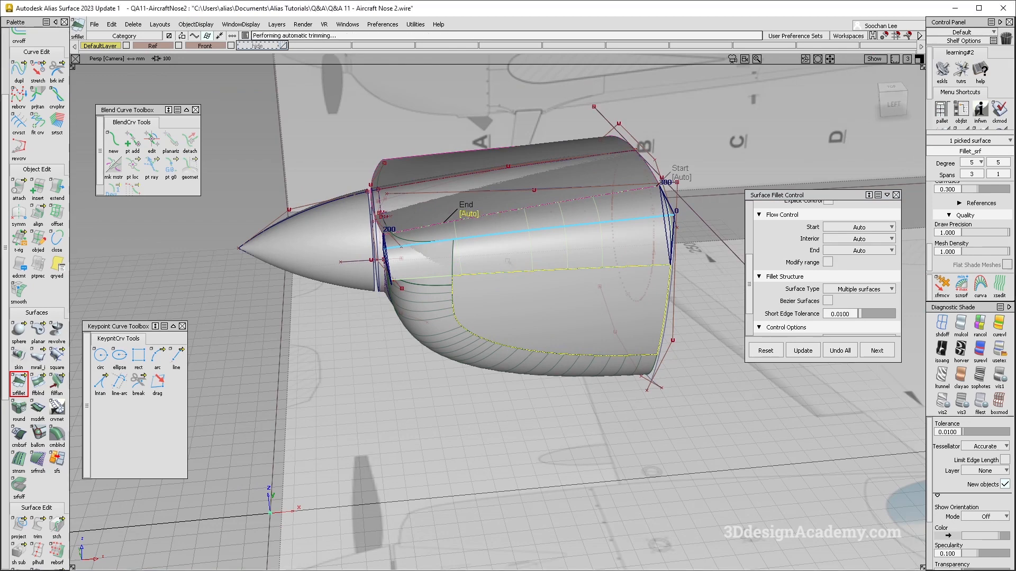
click(469, 214)
alt+shift+drag(492, 264, 517, 293)
click(826, 301)
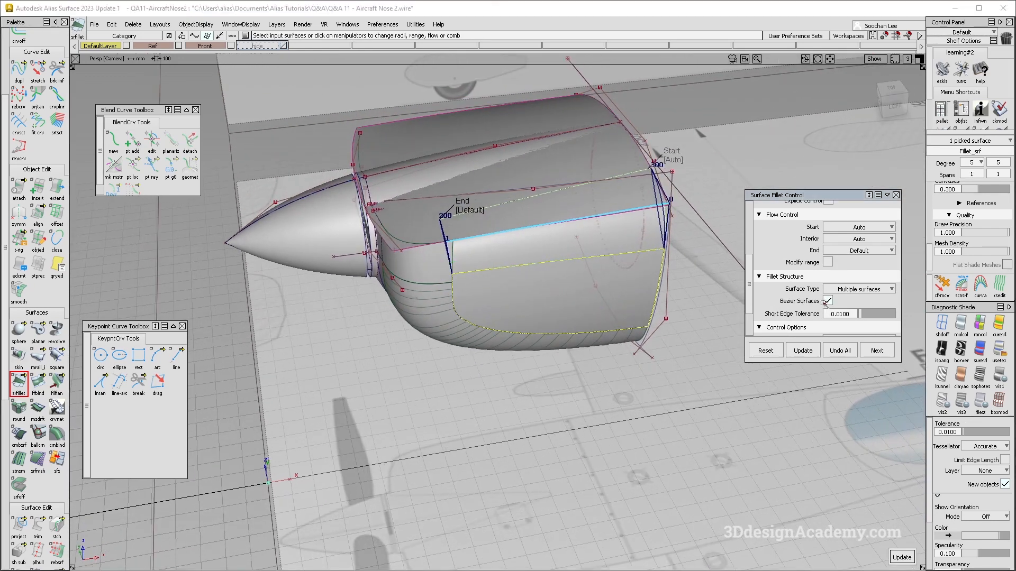
click(802, 351)
scroll(459, 215, up, 4)
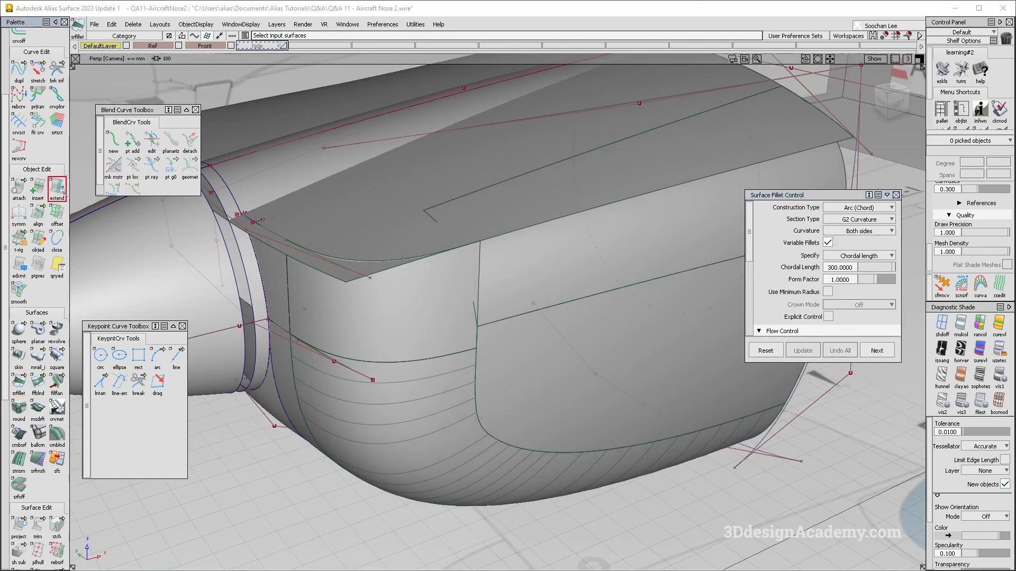
- Extend the front end of the top-edge fillet past the side surface's front edge
click(57, 187)
click(307, 307)
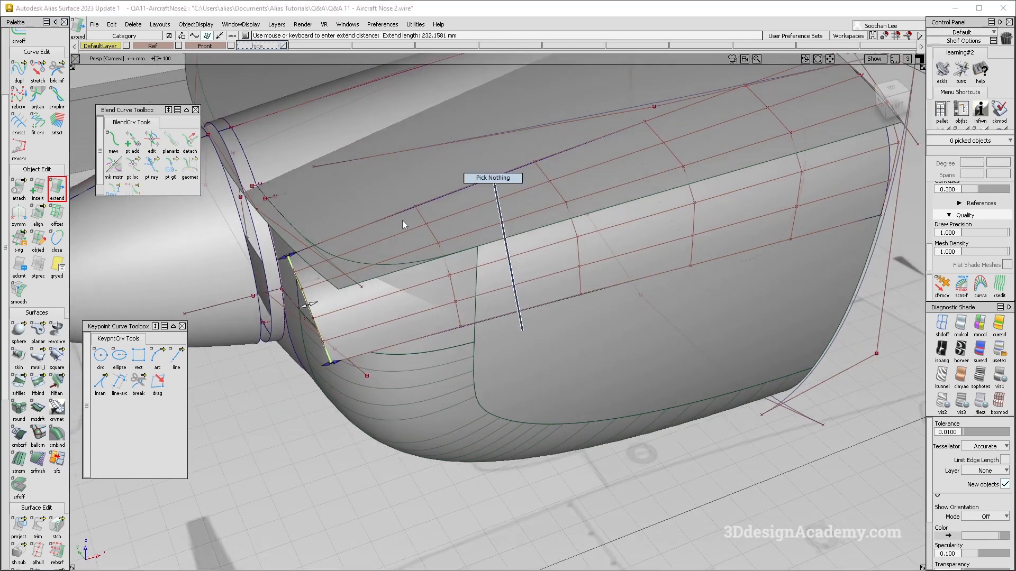
ctrl+shift+drag(520, 266, 474, 182)
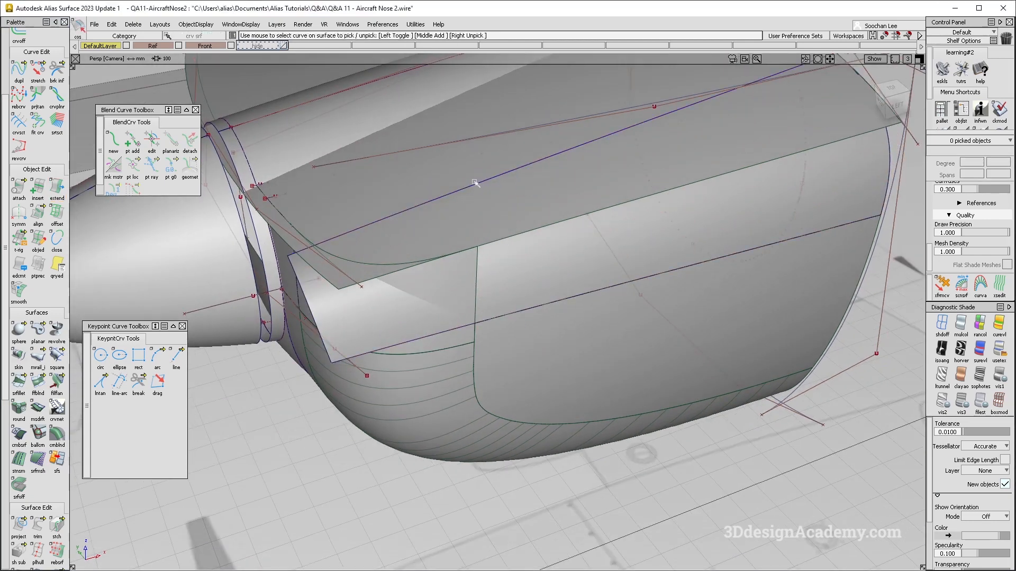
- Delete the old fillet's curve on the top surface
click(522, 168)
key(Delete)
key(Return)
- Project the extended fillet's upper edge onto the top surface along Z as a curve on surface
click(19, 526)
alt+shift+drag(352, 215, 521, 228)
click(520, 229)
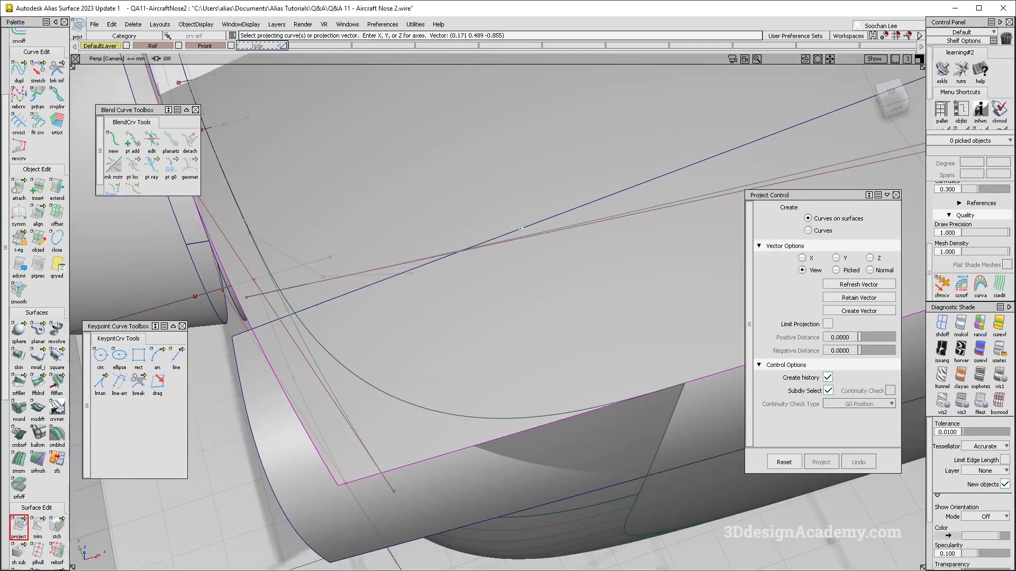
click(872, 257)
alt+shift+right_drag(497, 328, 381, 349)
click(20, 523)
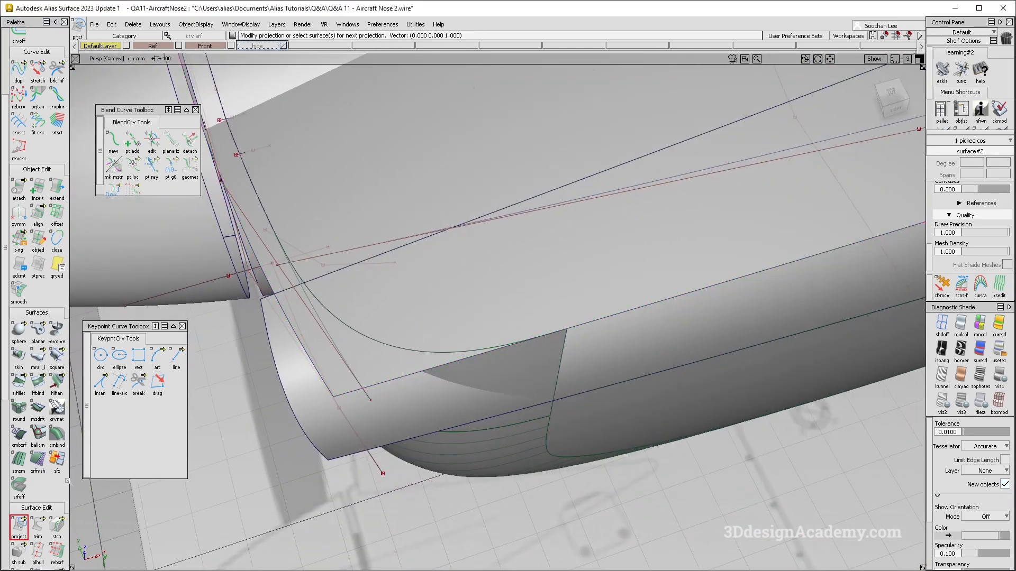
- Check the surface continuity between the extended fillet and the top surface, and trim the top surface at the projected curve
scroll(20, 512, down, 5)
scroll(22, 524, down, 4)
click(19, 533)
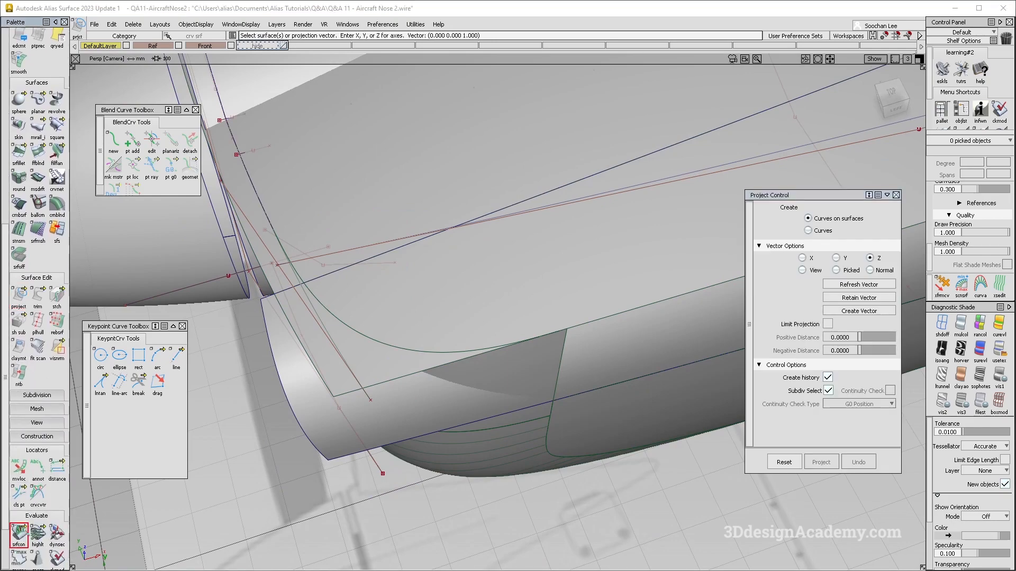
alt+shift+drag(508, 264, 608, 177)
alt+shift+drag(423, 238, 394, 272)
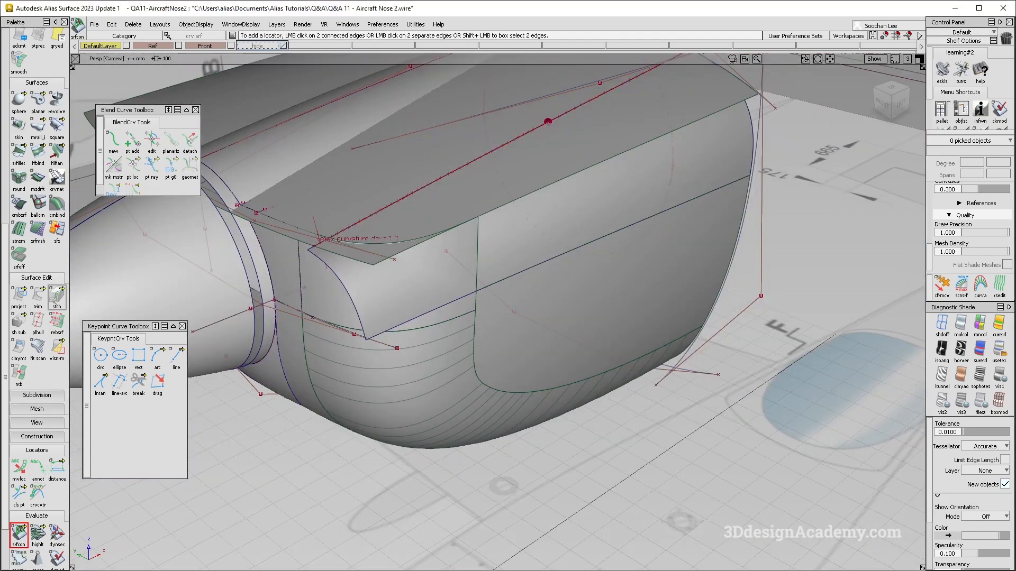
click(37, 297)
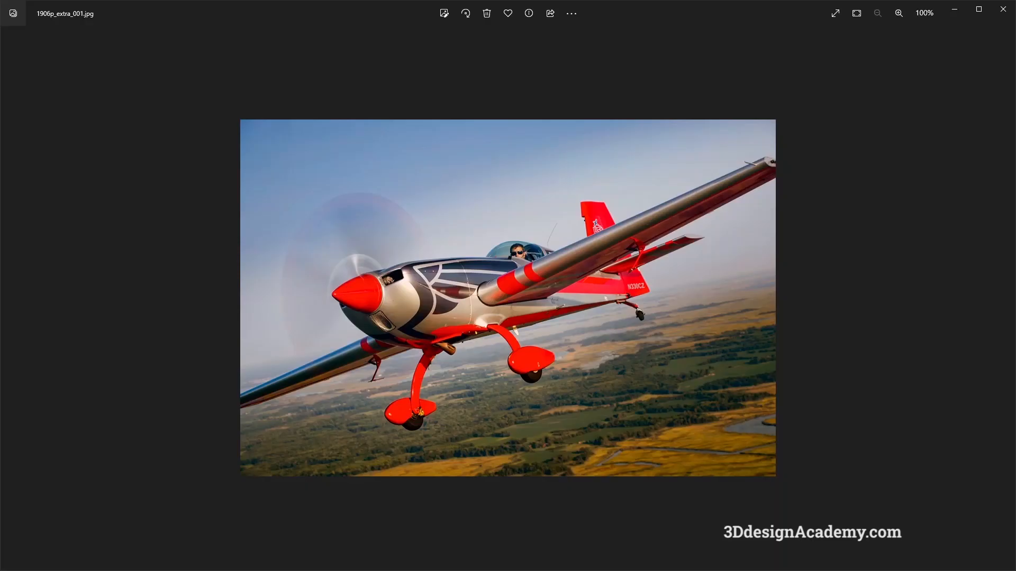
- Compare the nose and its lower fillet with the yellow and blue aircraft photos
key(Right)
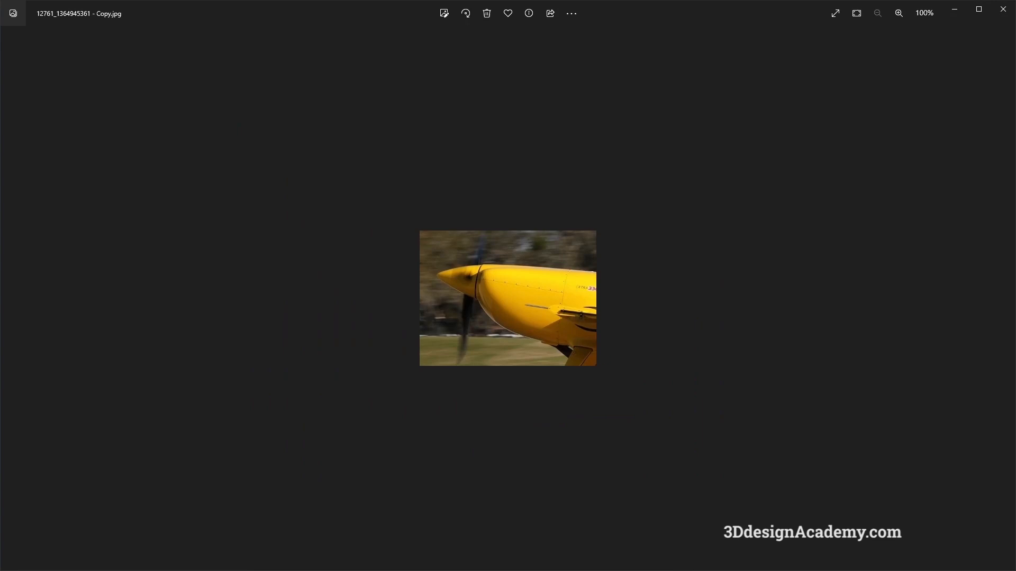
key(Right)
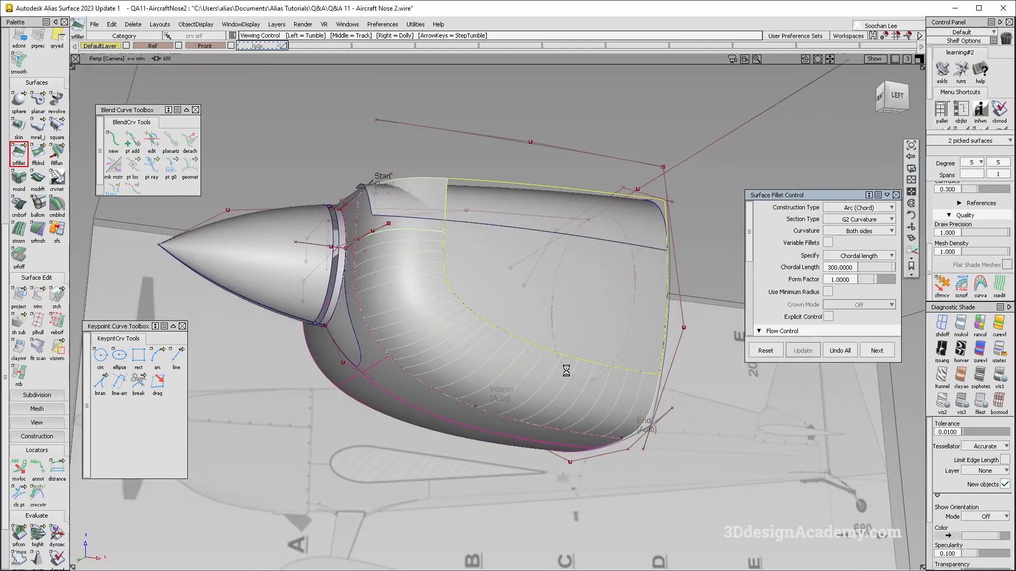
alt+shift+drag(607, 389, 429, 328)
ctrl+shift+right_drag(573, 352, 529, 373)
alt+shift+drag(529, 373, 512, 362)
key(alt+Tab)
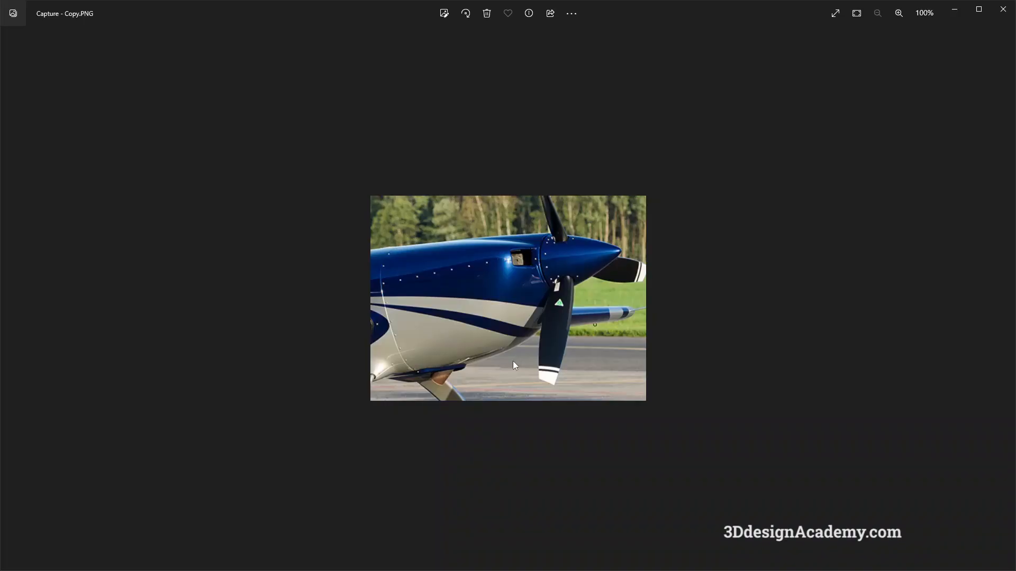
key(alt+Tab)
- Make the lower fillet variable and set the chordal length at its start to 200
alt+shift+drag(513, 361, 544, 283)
mouse_move(544, 283)
ctrl+shift+right_down()
mouse_move(579, 335)
mouse_move(650, 336)
ctrl+shift+right_up()
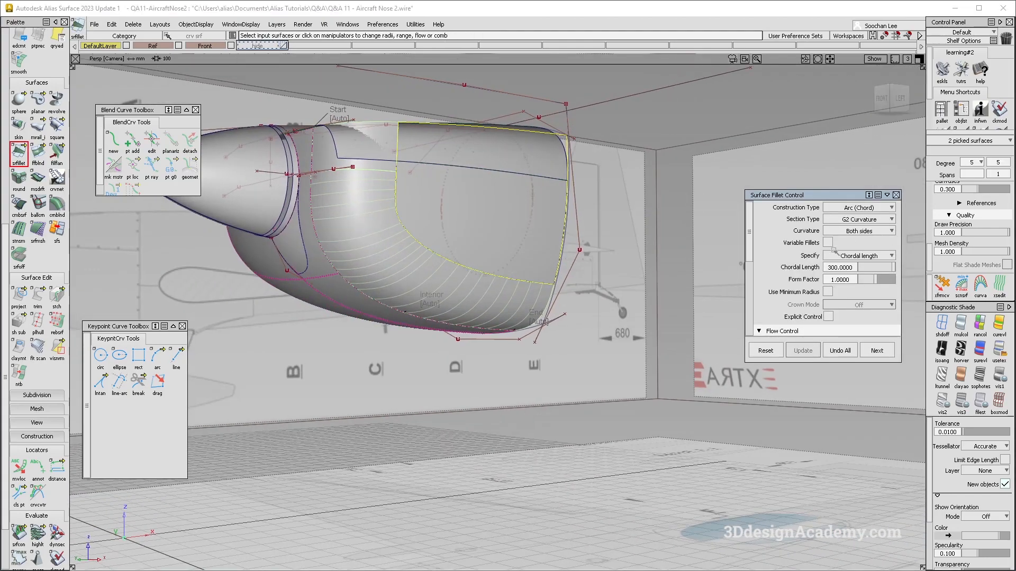
alt+shift+drag(555, 324, 516, 283)
drag(518, 326, 502, 267)
alt+shift+right_drag(497, 331, 517, 330)
click(517, 331)
alt+shift+drag(516, 331, 340, 193)
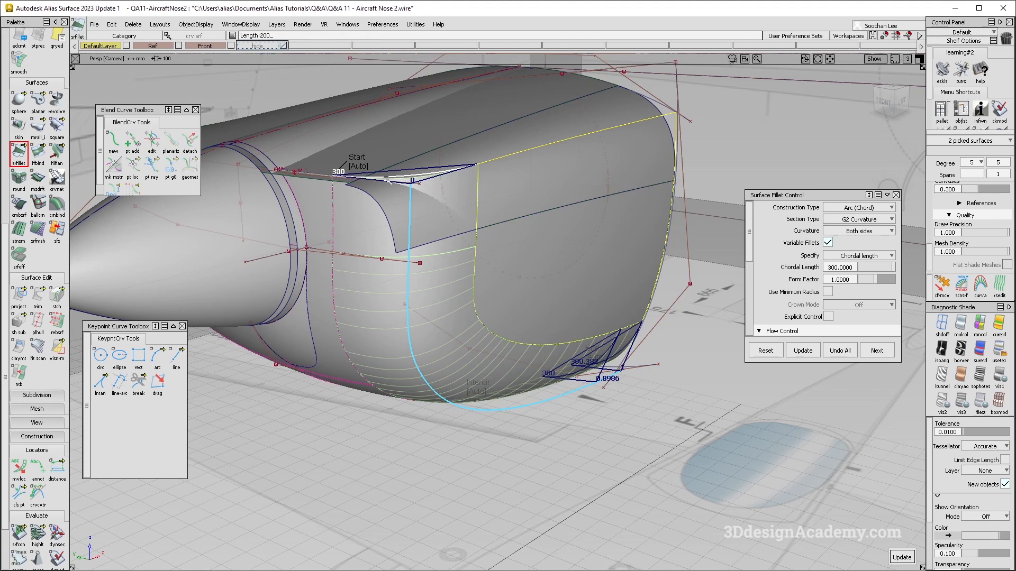
key(Return)
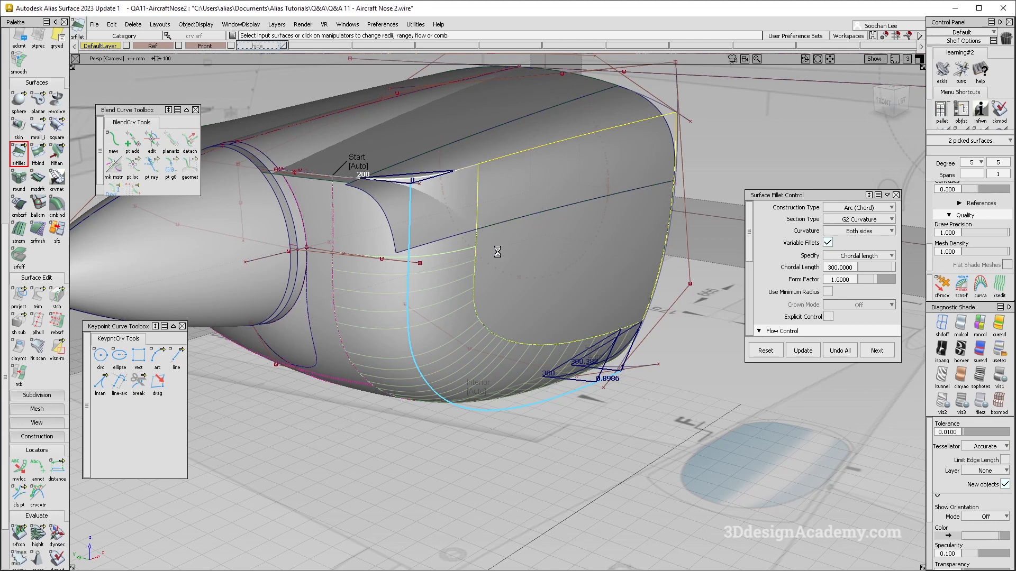
- Examine the variable lower fillet from below and from the front, especially where it meets the extended top-edge fillet
alt+shift+drag(504, 280, 439, 212)
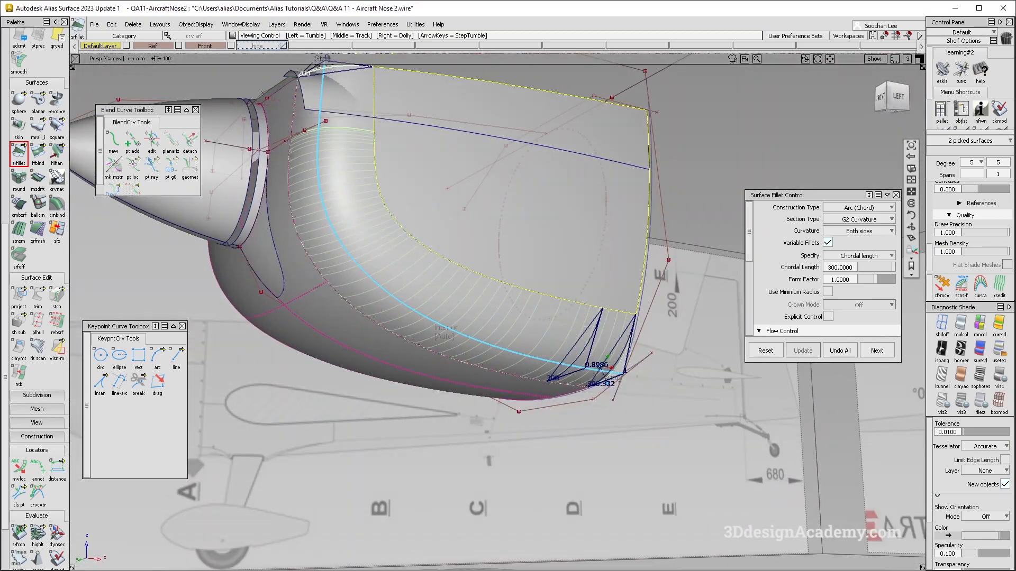
alt+shift+drag(380, 200, 330, 167)
mouse_move(424, 265)
alt+shift+mouse_down()
mouse_move(306, 195)
mouse_move(279, 208)
mouse_move(418, 228)
mouse_move(388, 238)
alt+shift+mouse_up()
alt+shift+middle_drag(388, 238, 414, 293)
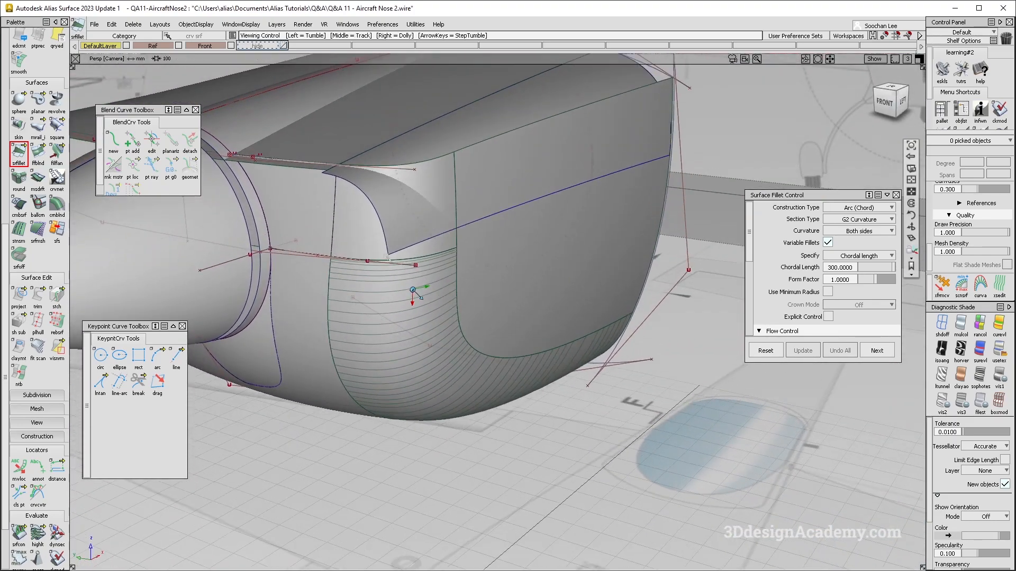
ctrl+shift+drag(321, 233, 324, 225)
click(325, 224)
alt+shift+drag(470, 299, 424, 277)
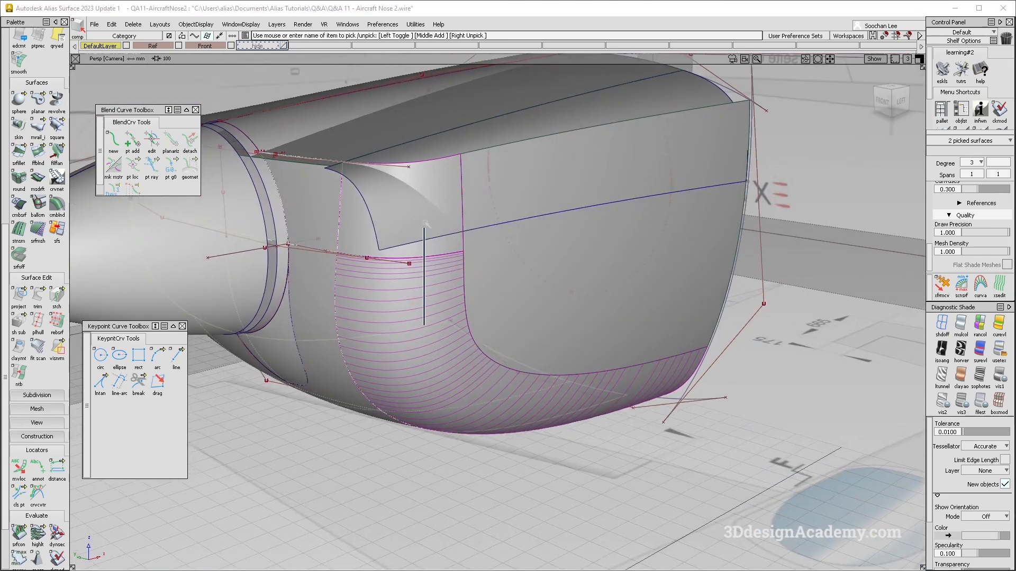
click(440, 216)
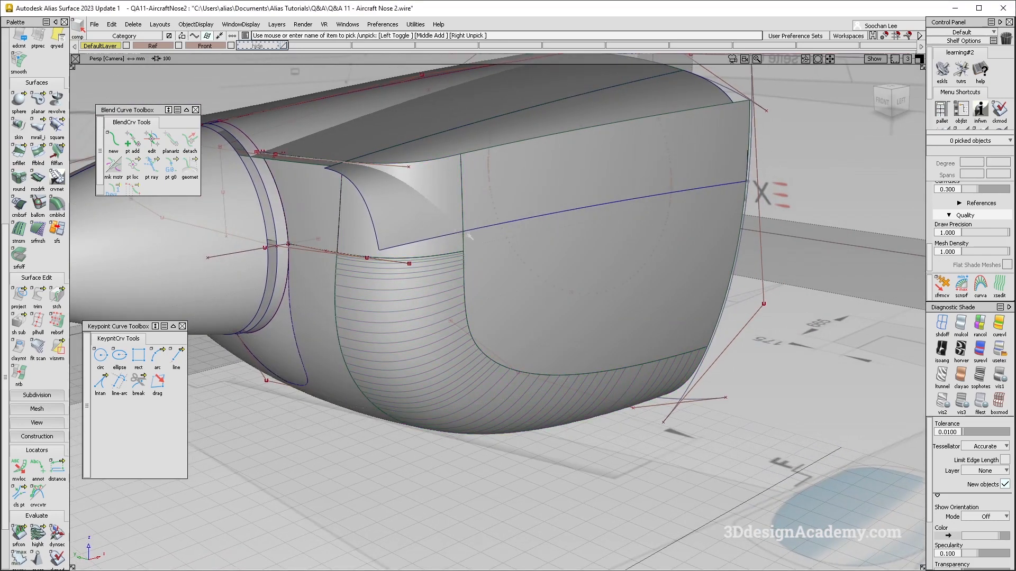
alt+shift+drag(457, 198, 513, 244)
- Compare the model's front corner with the blue aircraft photo, around the air intake next to the spinner
key(alt+Tab)
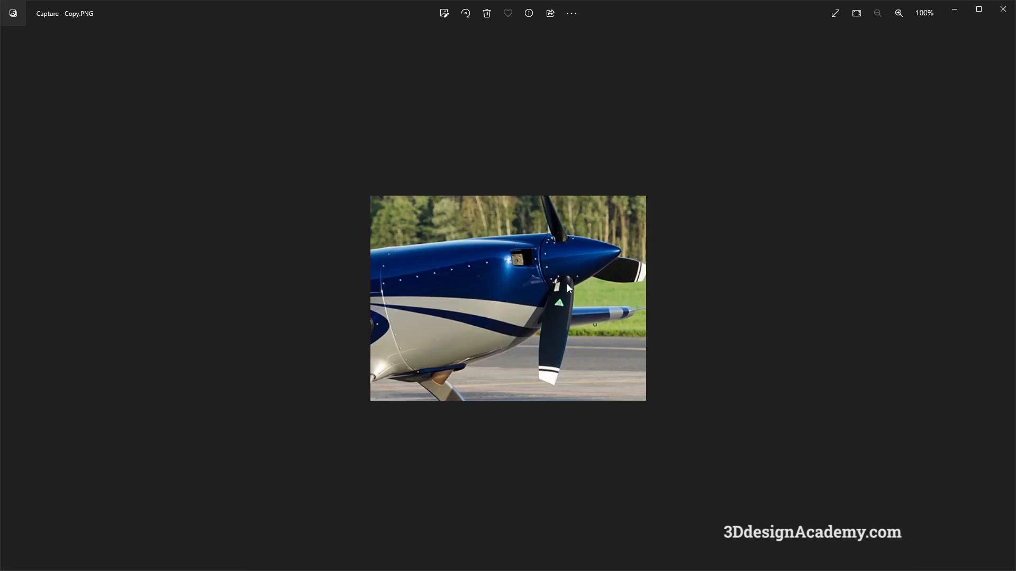
key(alt+Tab)
mouse_move(562, 282)
alt+shift+mouse_down()
mouse_move(505, 273)
mouse_move(517, 284)
mouse_move(497, 286)
mouse_move(519, 284)
alt+shift+mouse_up()
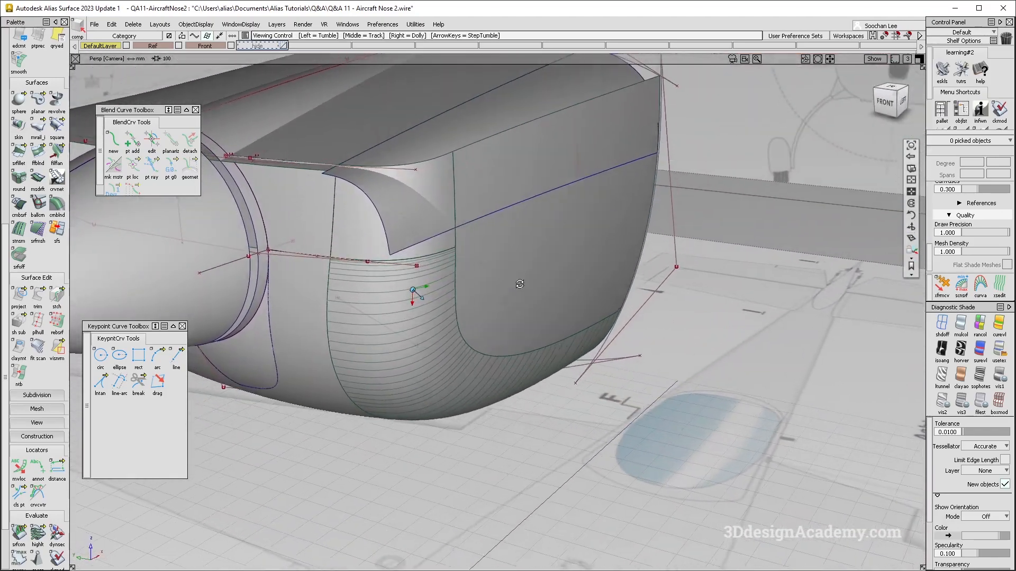
key(alt+Tab)
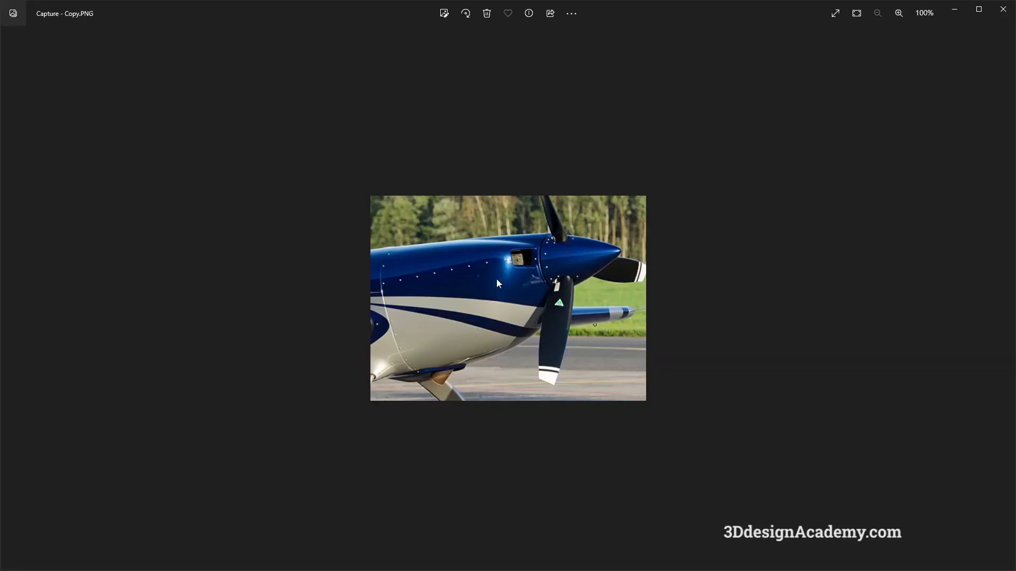
key(alt+Tab)
alt+shift+drag(370, 232, 328, 225)
alt+shift+drag(423, 228, 440, 254)
key(alt+Tab)
key(alt+Tab)
alt+shift+drag(413, 294, 405, 250)
alt+shift+right_drag(404, 251, 431, 251)
mouse_move(406, 251)
alt+shift+mouse_down()
mouse_move(445, 261)
mouse_move(395, 243)
alt+shift+mouse_up()
key(alt+Tab)
- Examine the whole nose from several sides against the reference, judging how the top-edge fillet ends at the front
key(alt+Tab)
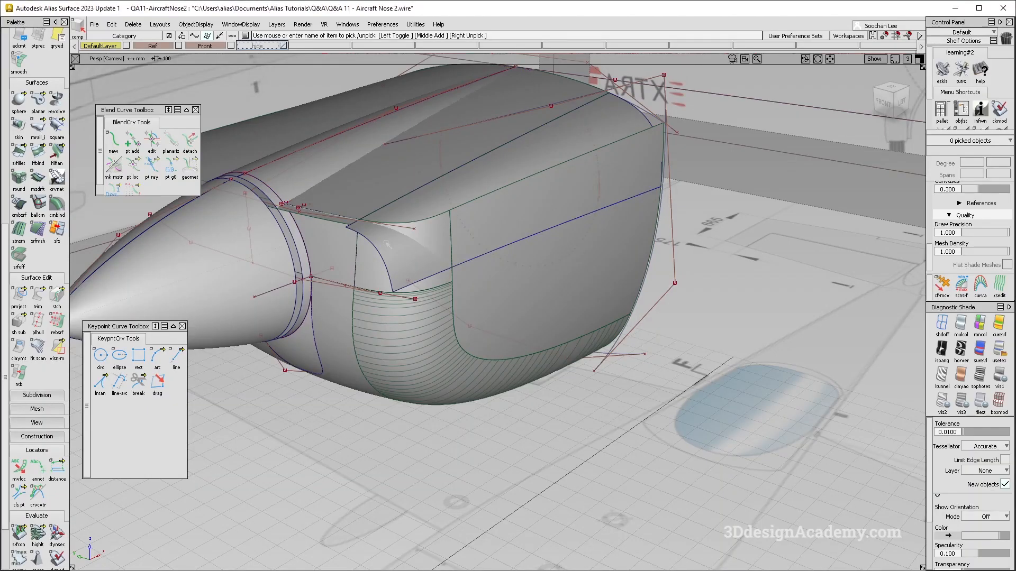
alt+shift+drag(497, 240, 435, 238)
click(578, 136)
alt+shift+drag(532, 222, 567, 321)
alt+shift+right_drag(567, 320, 466, 307)
click(465, 307)
alt+shift+drag(465, 307, 449, 369)
key(alt+m)
key(alt+Tab)
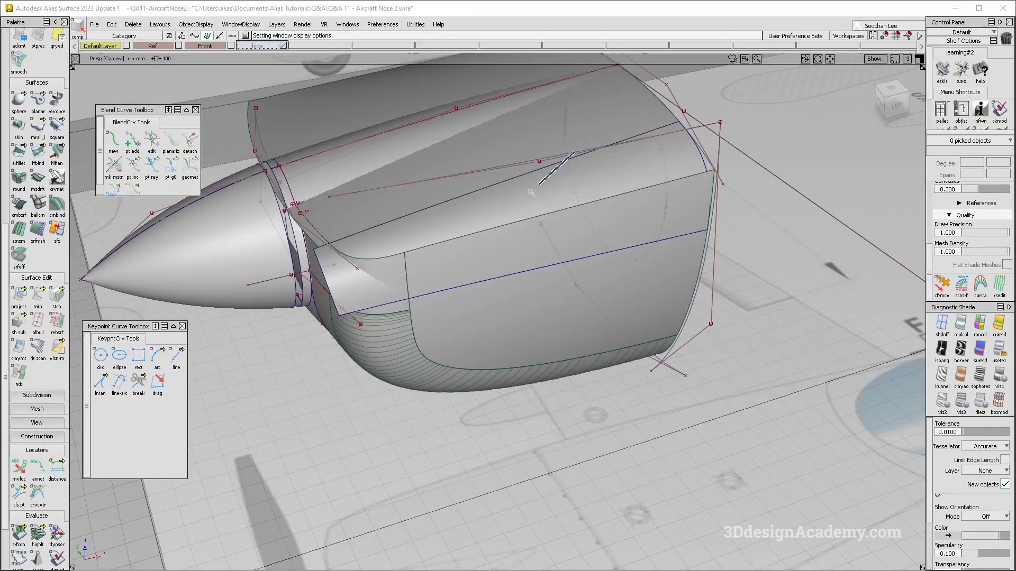
ctrl+shift+drag(530, 193, 522, 202)
- Delete the extended top-edge fillet and its leftover curves on the side surface
click(516, 274)
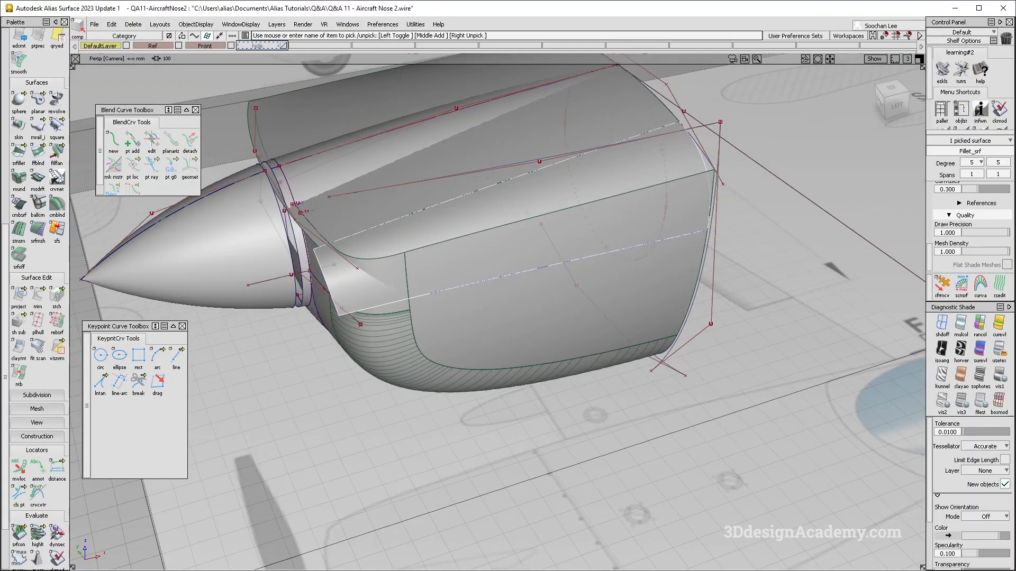
key(Delete)
key(Return)
ctrl+shift+drag(569, 327, 513, 301)
click(487, 288)
key(Delete)
key(Return)
click(508, 278)
key(Delete)
key(Return)
- Untrim the top surface and delete the projected curve on it
ctrl+shift+drag(455, 159, 423, 201)
click(418, 212)
click(40, 302)
drag(40, 303, 96, 297)
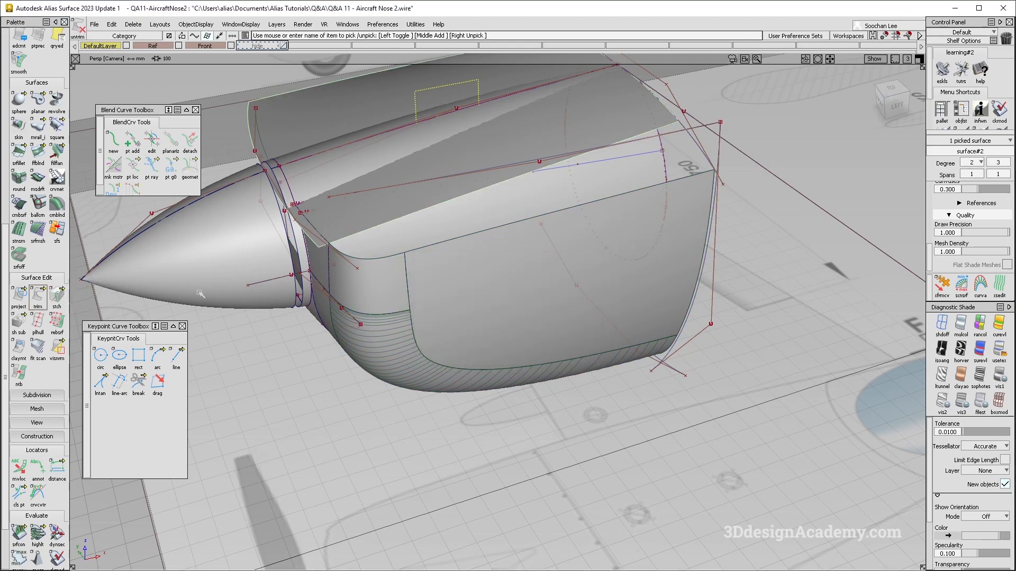
alt+shift+drag(456, 296, 497, 329)
click(508, 183)
ctrl+shift+drag(549, 245, 503, 180)
click(486, 195)
key(Delete)
key(Return)
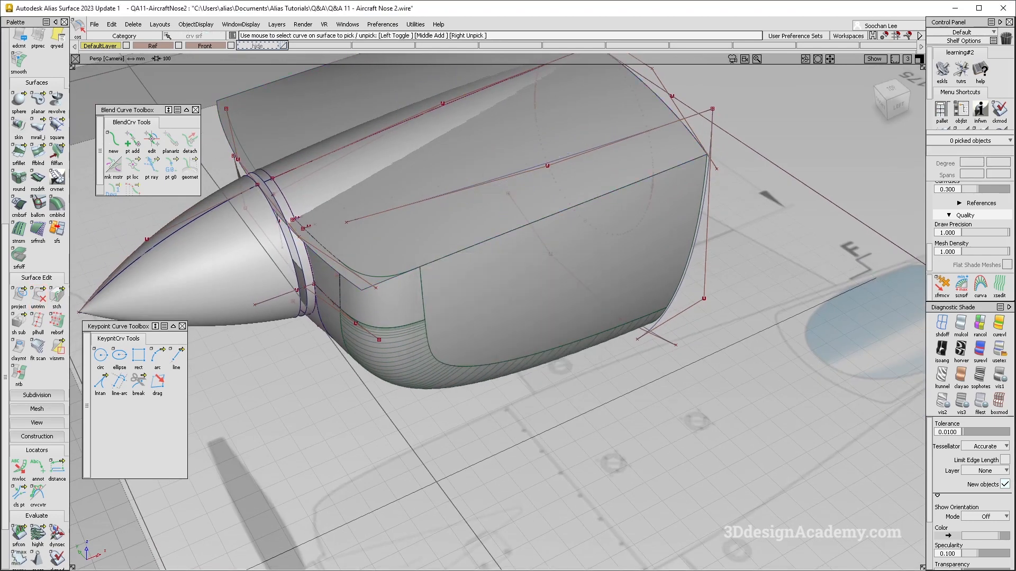
- Create a variable surface fillet between the top and side surfaces with a chordal length of 300 and G2 Curvature section
alt+shift+drag(501, 326, 464, 312)
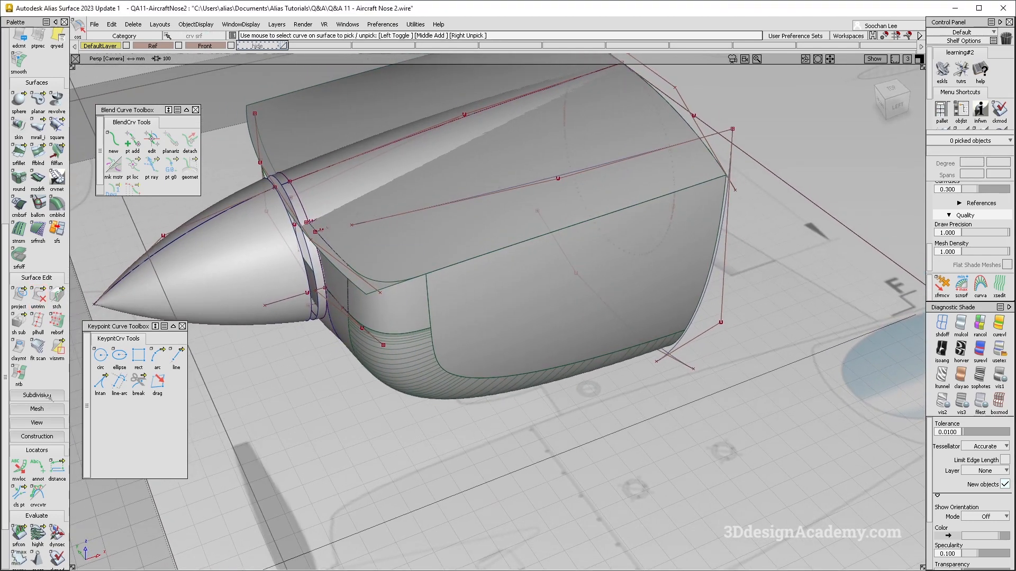
click(20, 155)
click(492, 227)
click(480, 313)
alt+shift+drag(480, 313, 510, 269)
alt+shift+drag(574, 236, 548, 265)
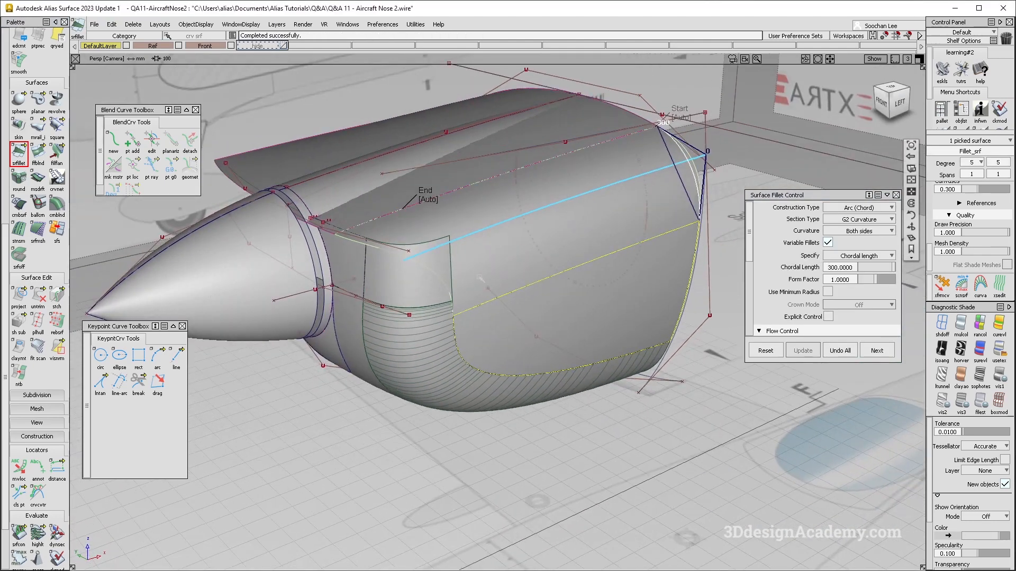
- Set the new top-edge fillet's end flow control to Default and its front-end chordal length to 200
click(449, 245)
drag(448, 243, 404, 258)
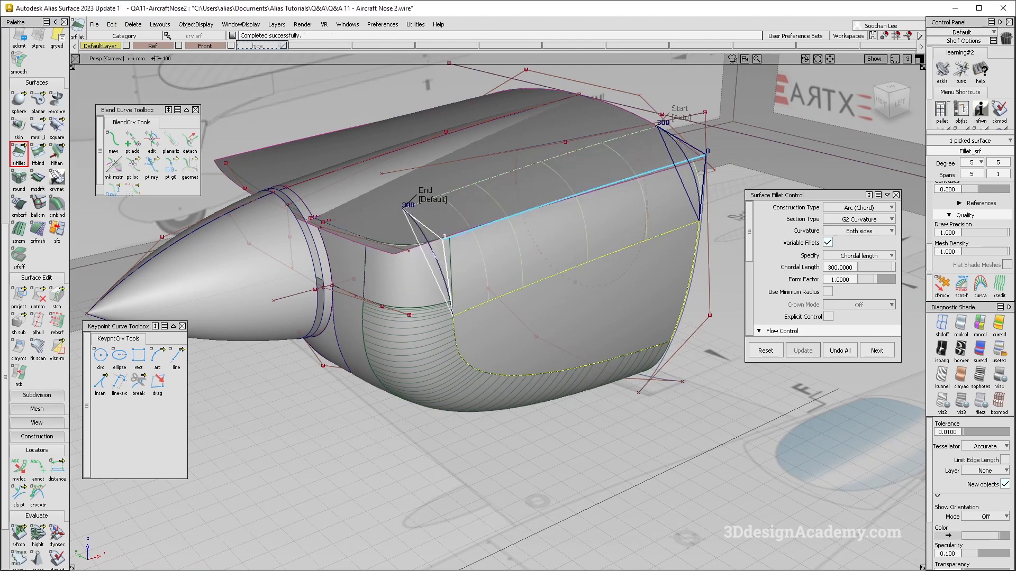
click(436, 259)
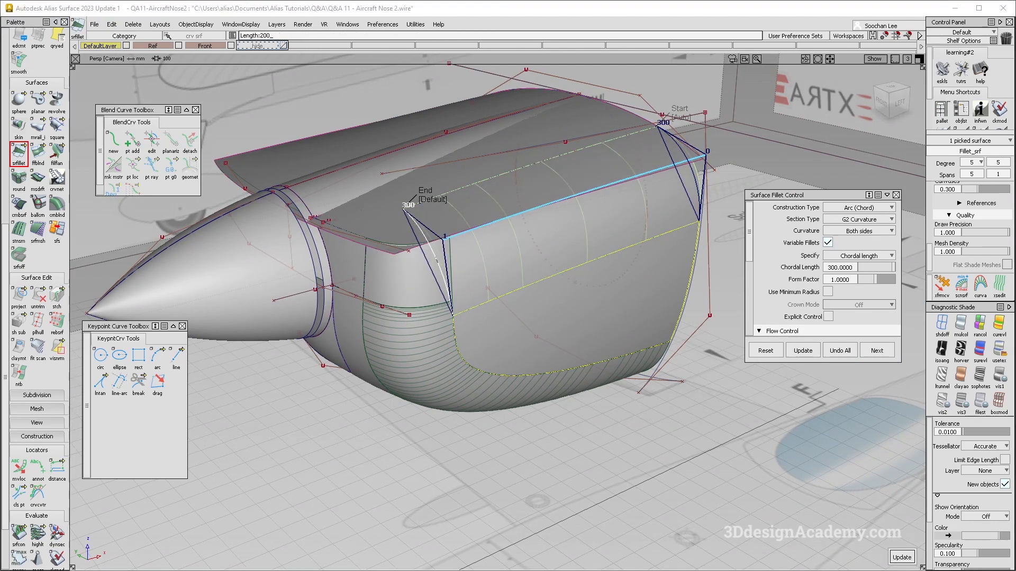
key(Return)
- Reduce the top-edge fillet's front-end chordal length to 150
alt+shift+drag(534, 268, 609, 249)
ctrl+shift+drag(538, 331, 538, 270)
click(478, 303)
alt+shift+drag(479, 302, 402, 318)
mouse_move(460, 352)
ctrl+shift+mouse_down()
mouse_move(460, 289)
mouse_move(459, 352)
ctrl+shift+mouse_up()
click(492, 261)
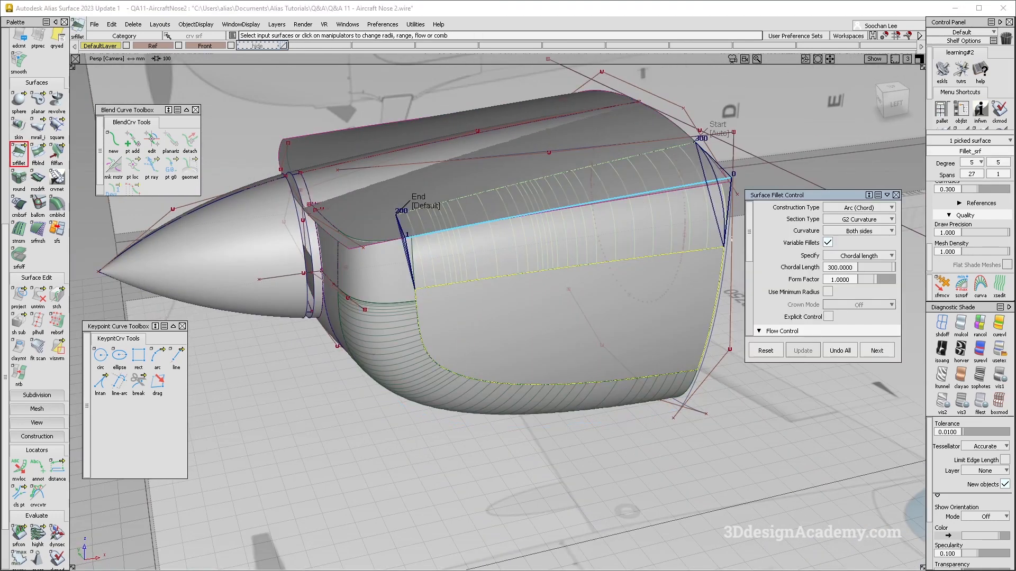
click(403, 243)
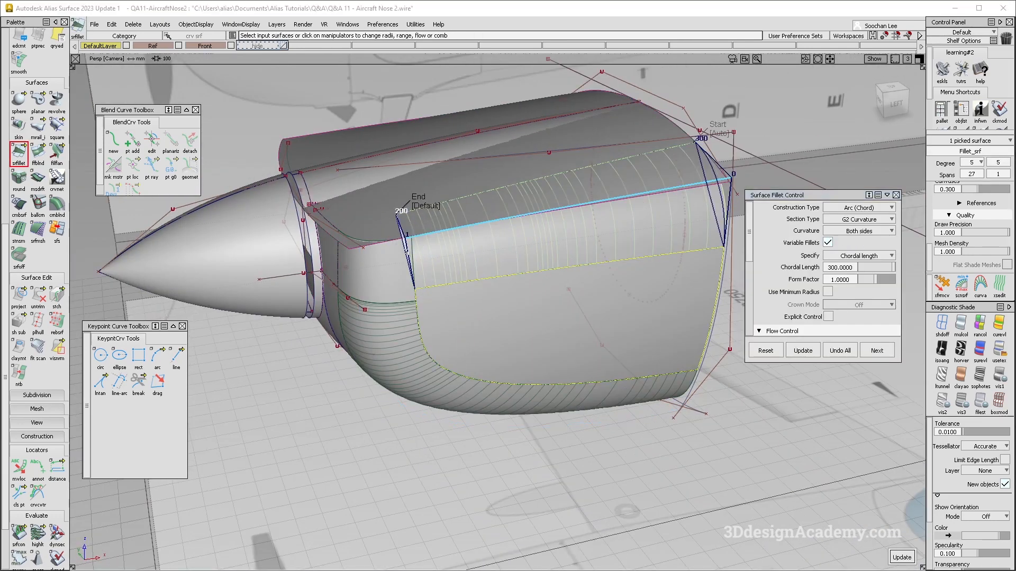
text(0)
key(Return)
- Inspect the shaded nose and change the top-edge fillet's end flow control from Default so it runs past the side surface's front edge
alt+shift+drag(496, 278, 478, 257)
ctrl+shift+drag(478, 301, 477, 250)
alt+shift+drag(520, 308, 477, 275)
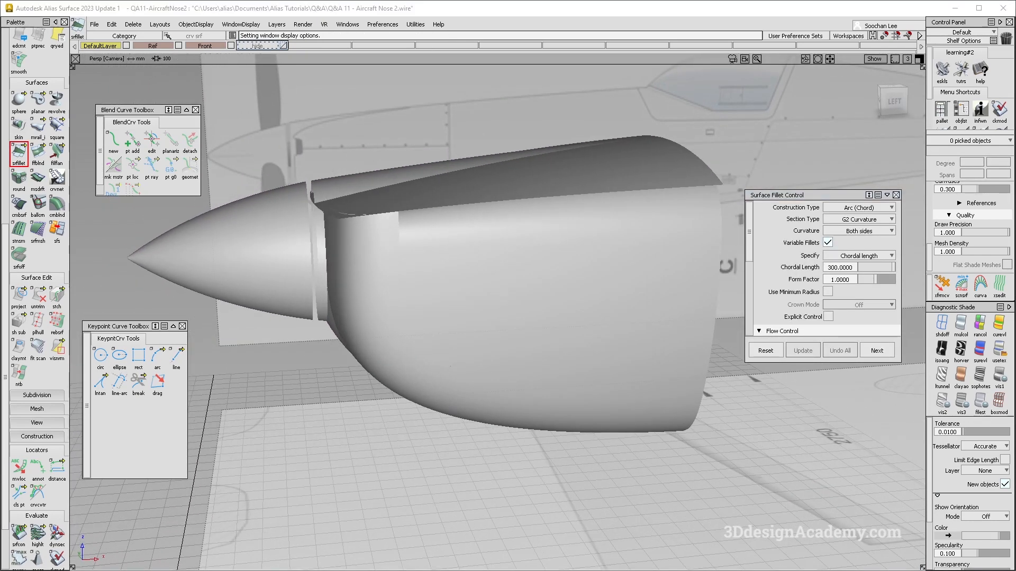
click(483, 284)
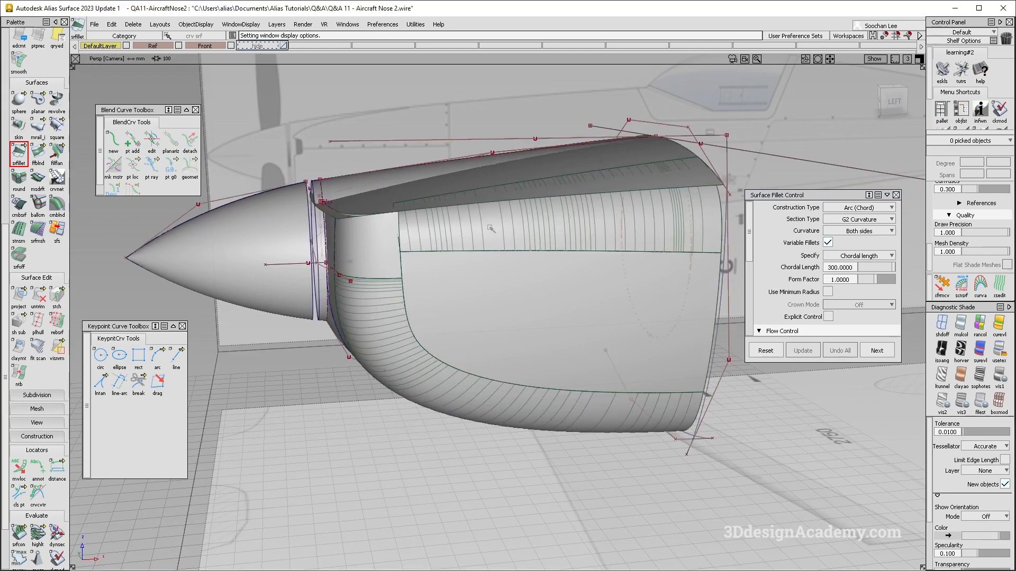
alt+shift+drag(490, 228, 432, 209)
click(432, 209)
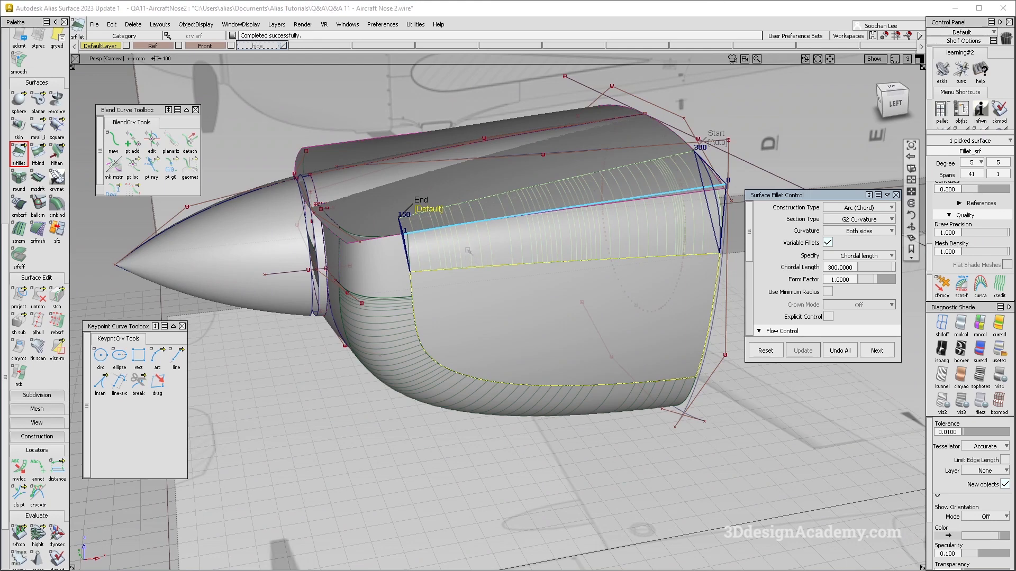
click(430, 209)
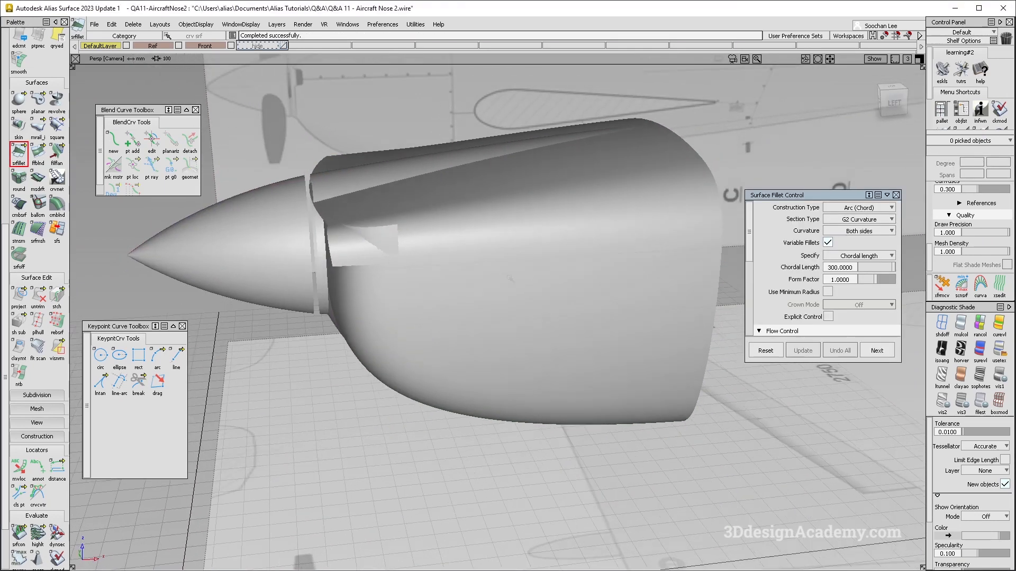
- Compare the shaded nose seen from the side with the yellow aircraft reference photo in the image viewer
alt+shift+drag(510, 279, 443, 236)
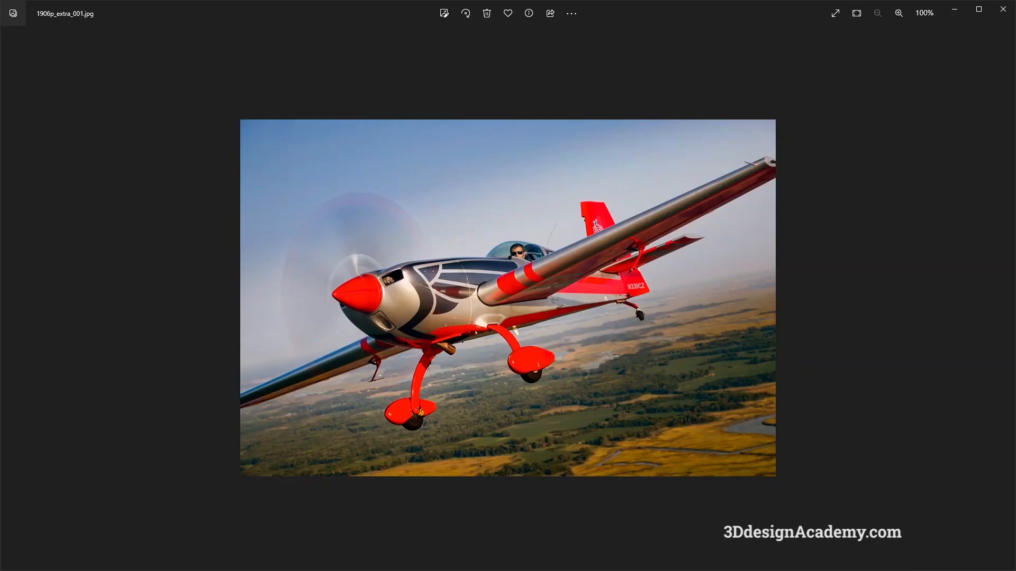
key(Right)
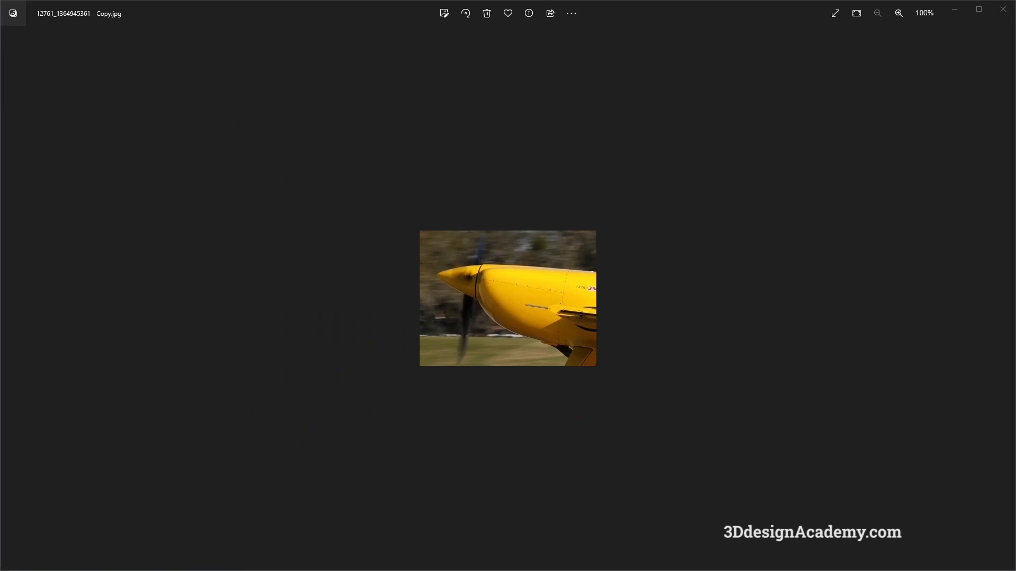
key(Right)
key(Left)
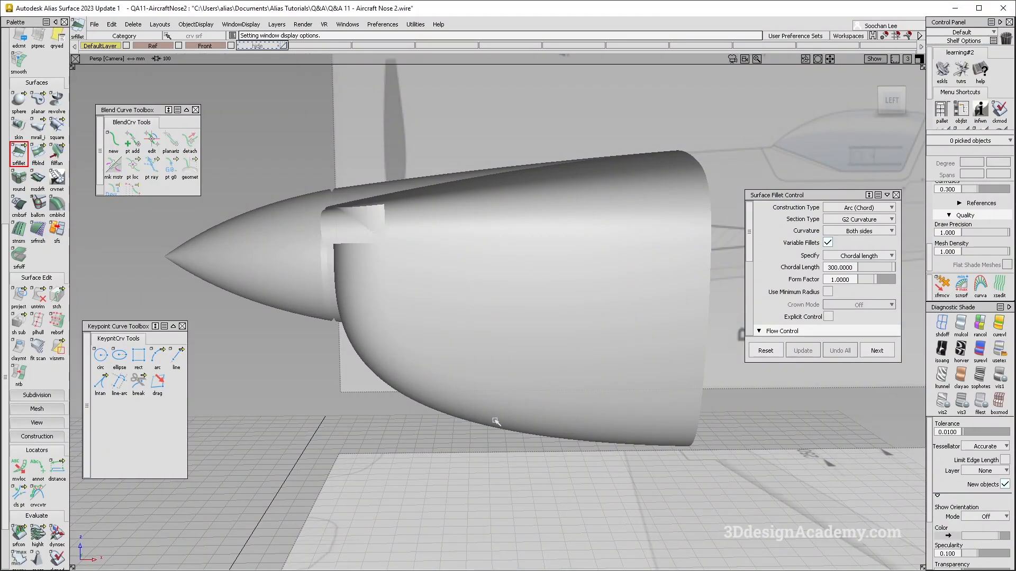
scroll(496, 421, down, 10)
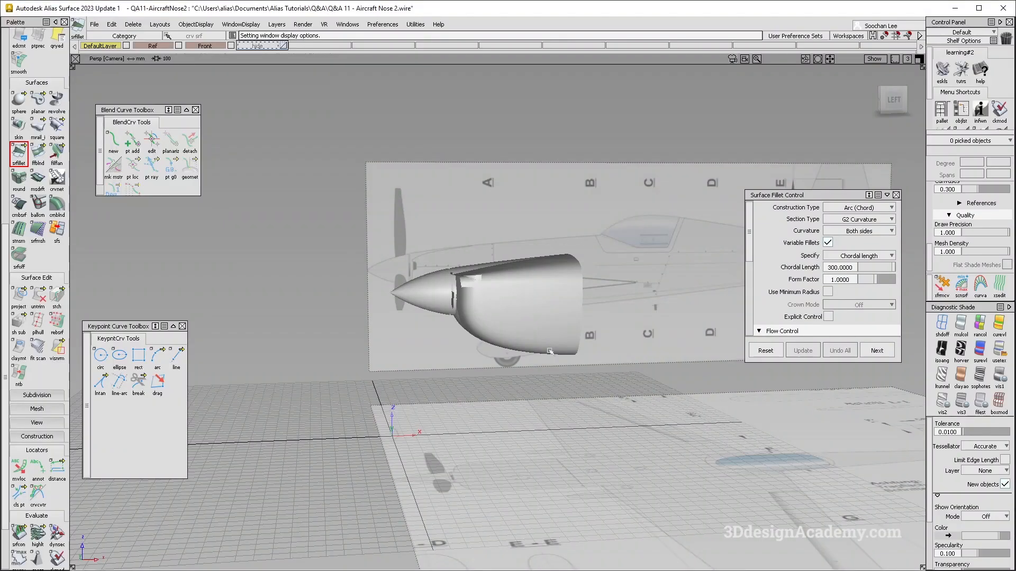
scroll(550, 351, down, 8)
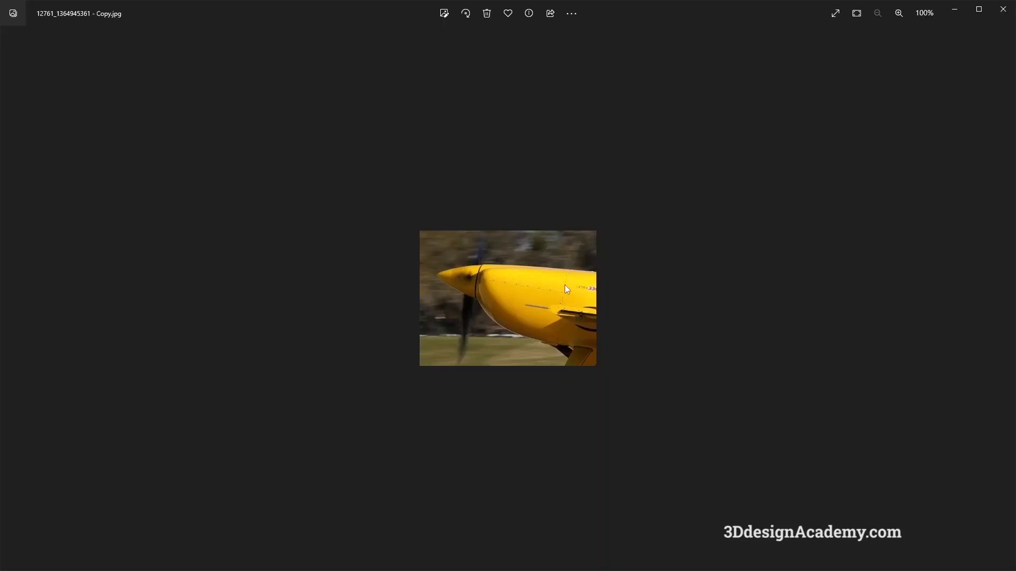
- Switch back to Alias, reopen the top-edge fillet and set its front-end chordal length to 170
key(alt+Tab)
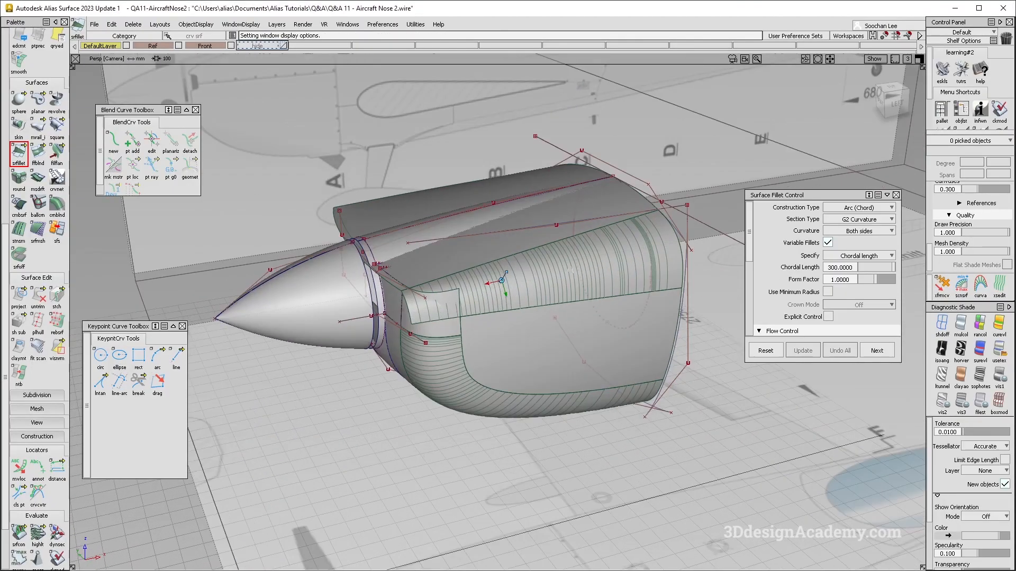
key(ctrl+q)
click(570, 270)
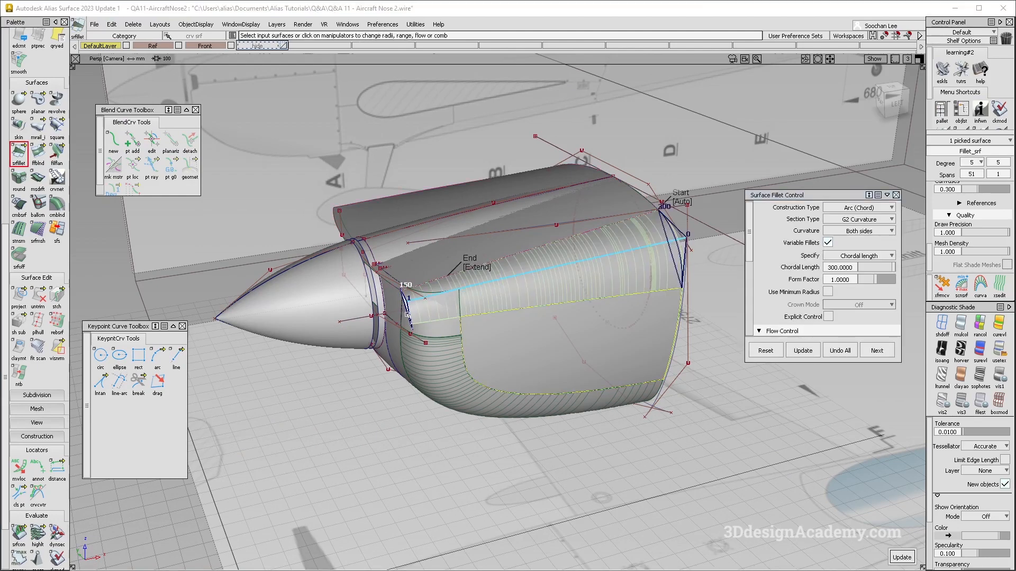
drag(407, 314, 407, 314)
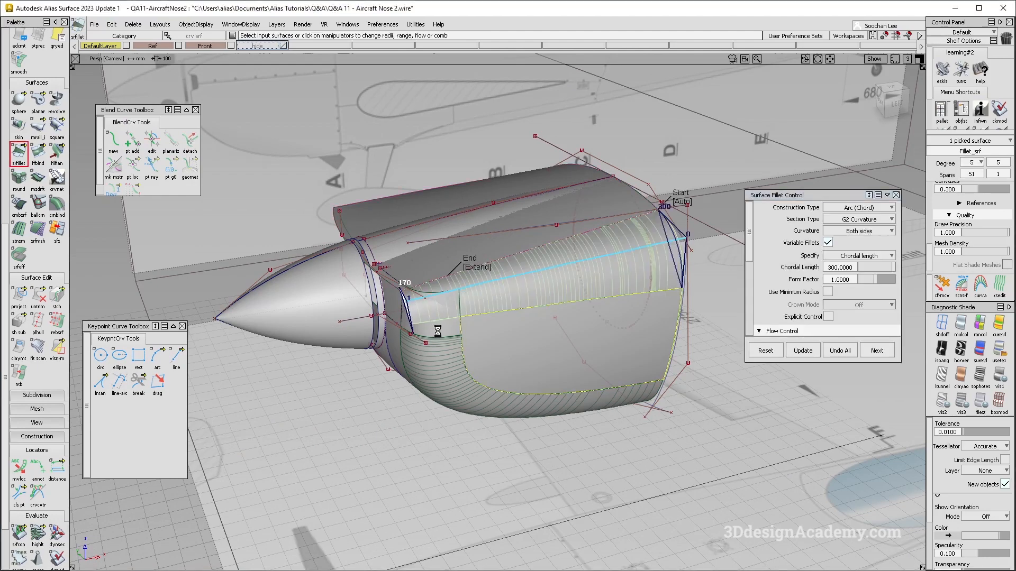
alt+shift+drag(479, 280, 469, 272)
- Set the top-edge fillet's end flow control to Default and examine the result around the nose's front corner
scroll(827, 269, down, 3)
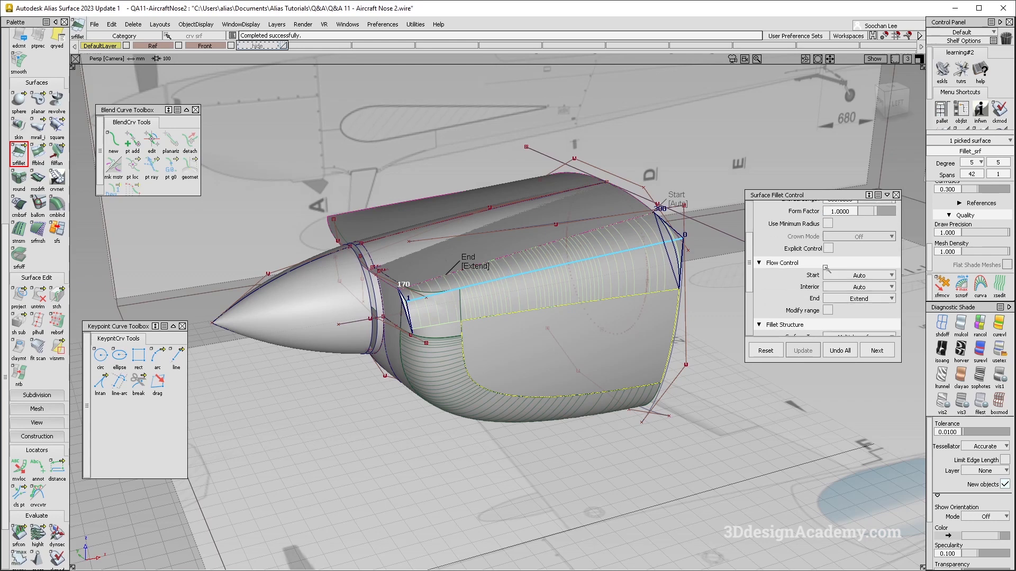
scroll(825, 275, down, 3)
click(479, 273)
click(478, 268)
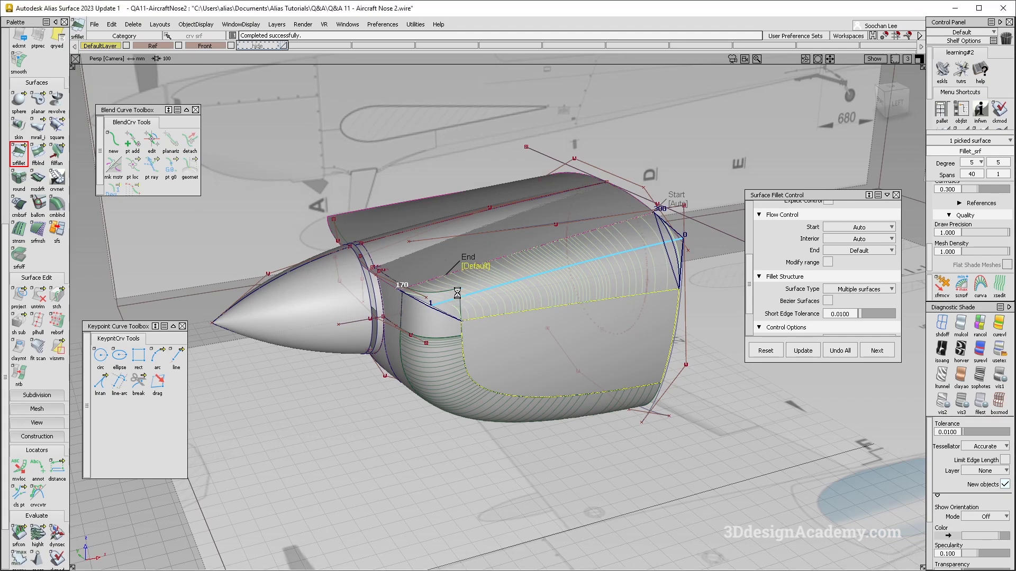
alt+shift+right_drag(458, 284, 501, 283)
alt+shift+drag(501, 283, 506, 275)
mouse_move(358, 313)
alt+shift+mouse_down()
mouse_move(449, 308)
mouse_move(373, 315)
alt+shift+mouse_up()
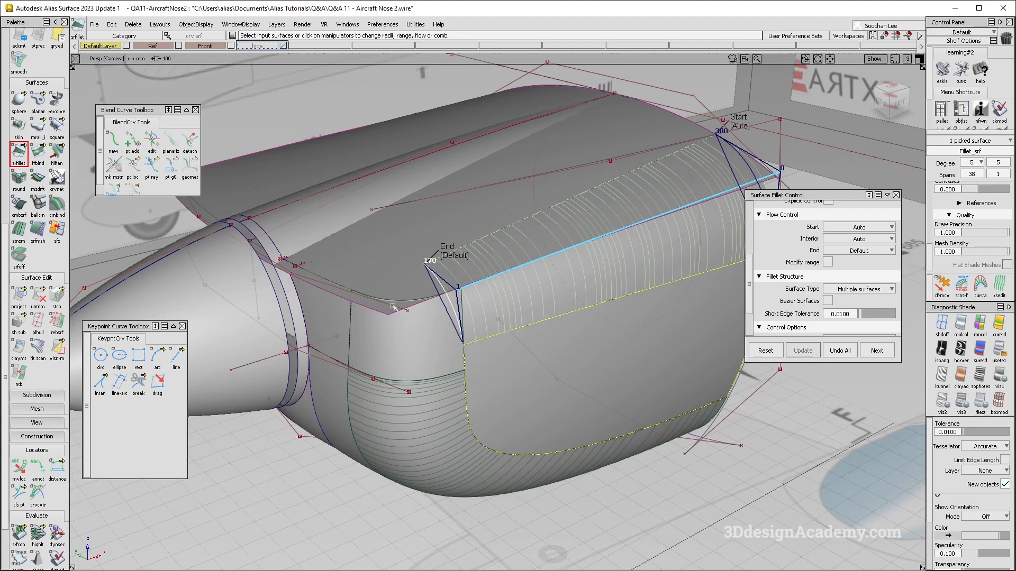
alt+shift+drag(352, 304, 418, 296)
alt+shift+right_drag(418, 296, 450, 302)
alt+shift+drag(450, 301, 442, 299)
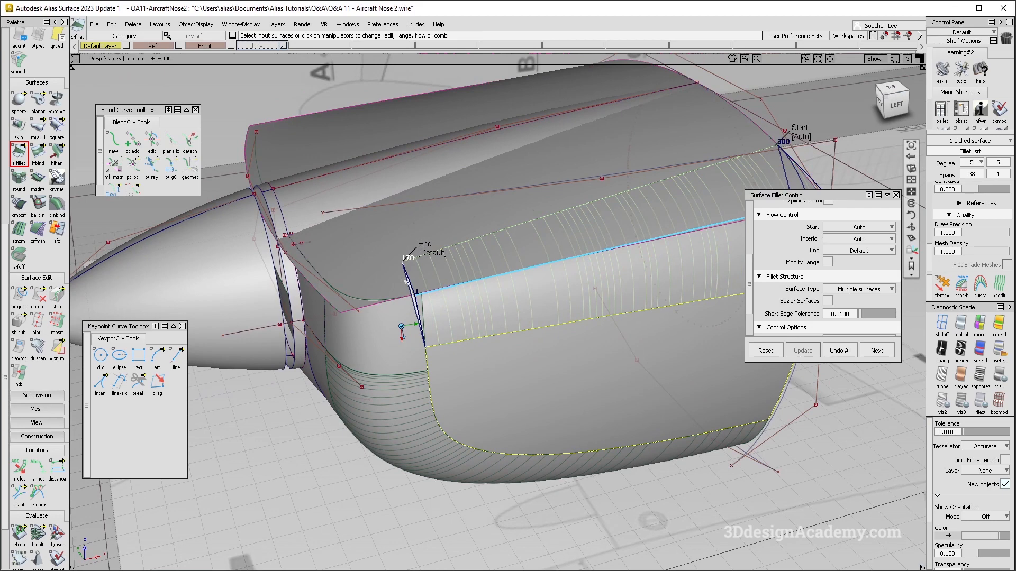
alt+shift+drag(401, 327, 430, 322)
- Try rebuilding the top-edge fillet with Bezier Surfaces enabled and inspect its patch layout
scroll(829, 278, down, 2)
click(828, 270)
alt+shift+drag(504, 364, 565, 343)
alt+shift+middle_drag(548, 311, 447, 304)
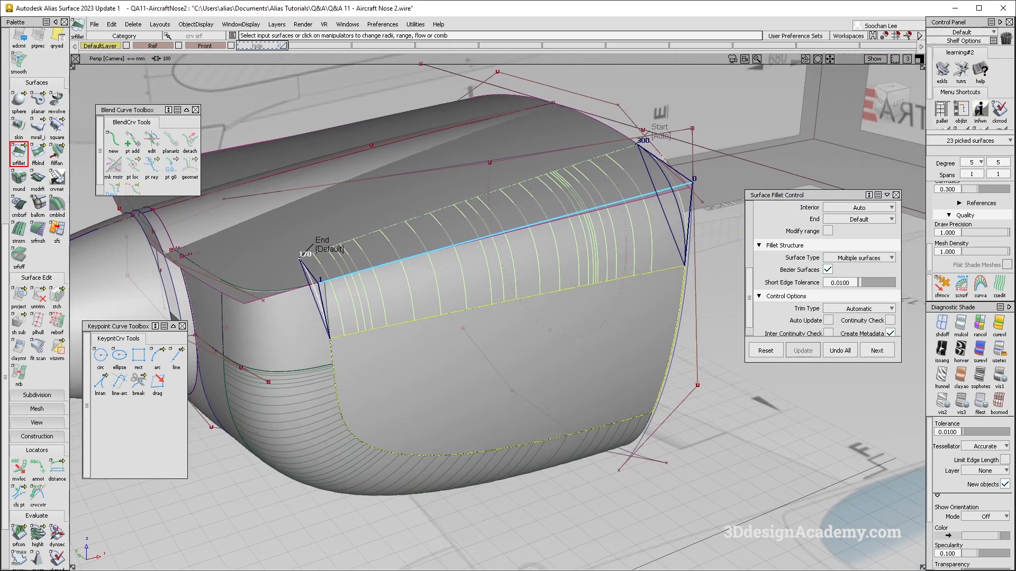
- Set the top-edge fillet's start flow control to Edge Align and try Connect as its end flow control
click(661, 136)
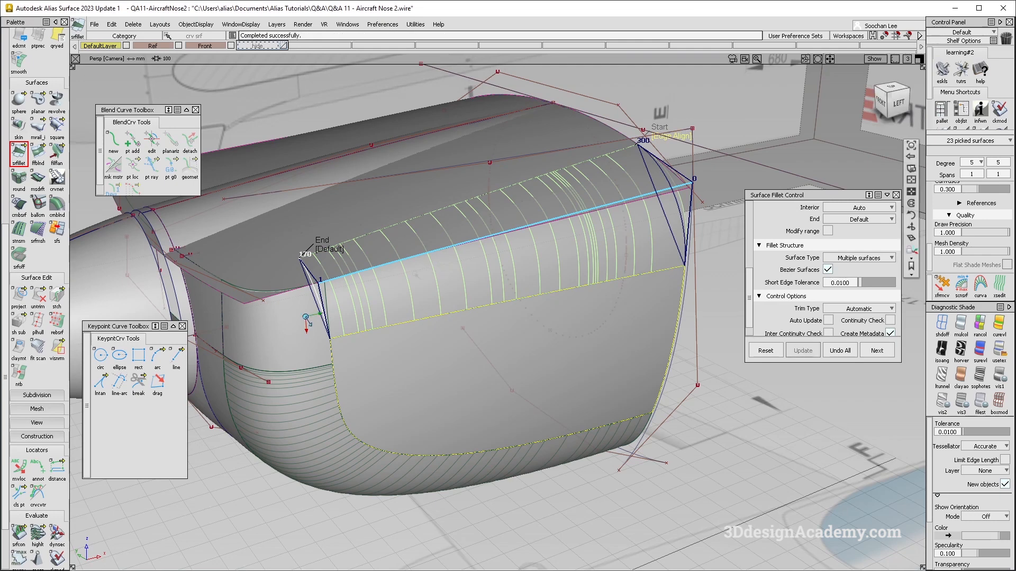
alt+shift+drag(578, 229, 550, 243)
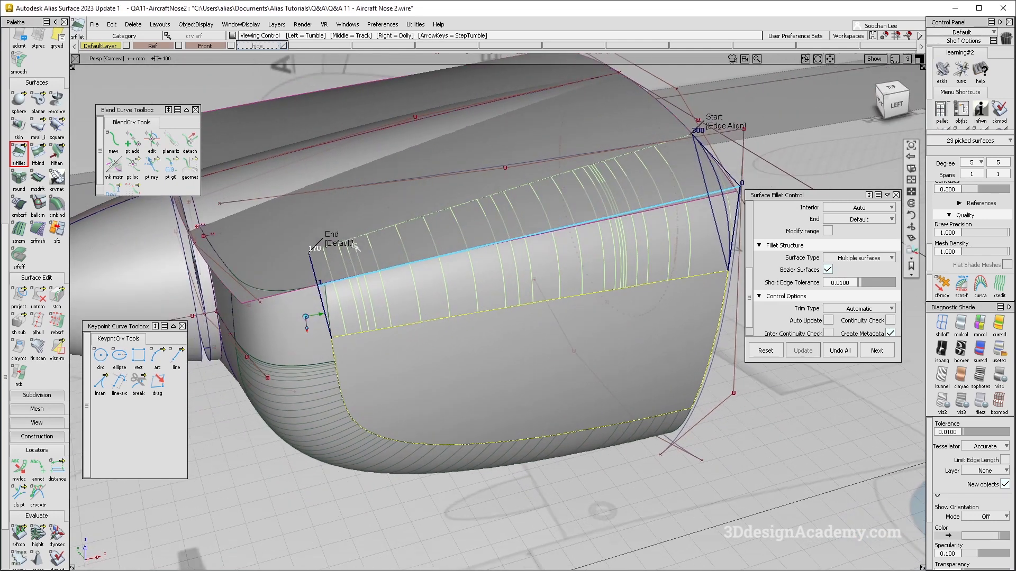
click(347, 245)
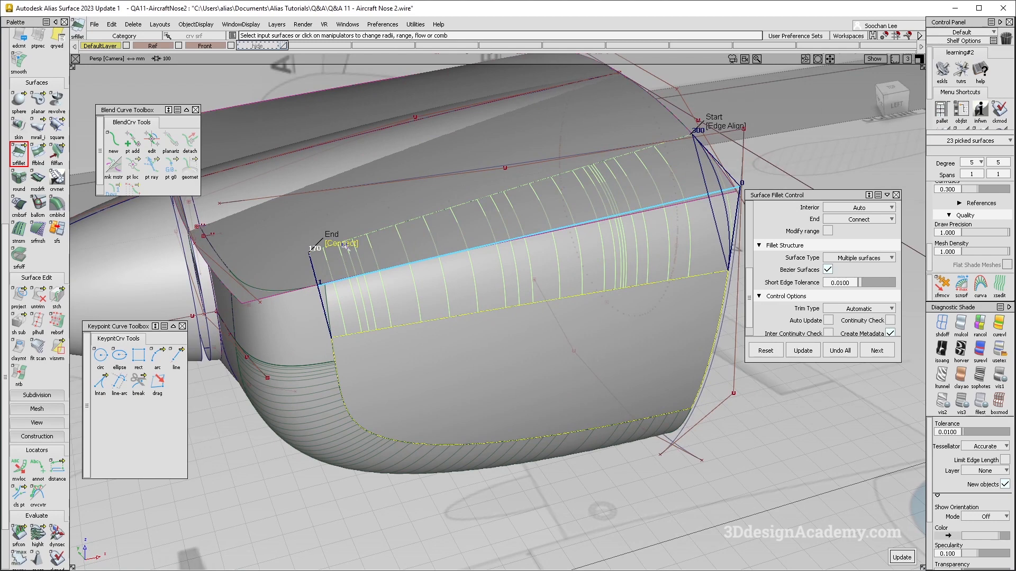
alt+shift+drag(569, 298, 582, 293)
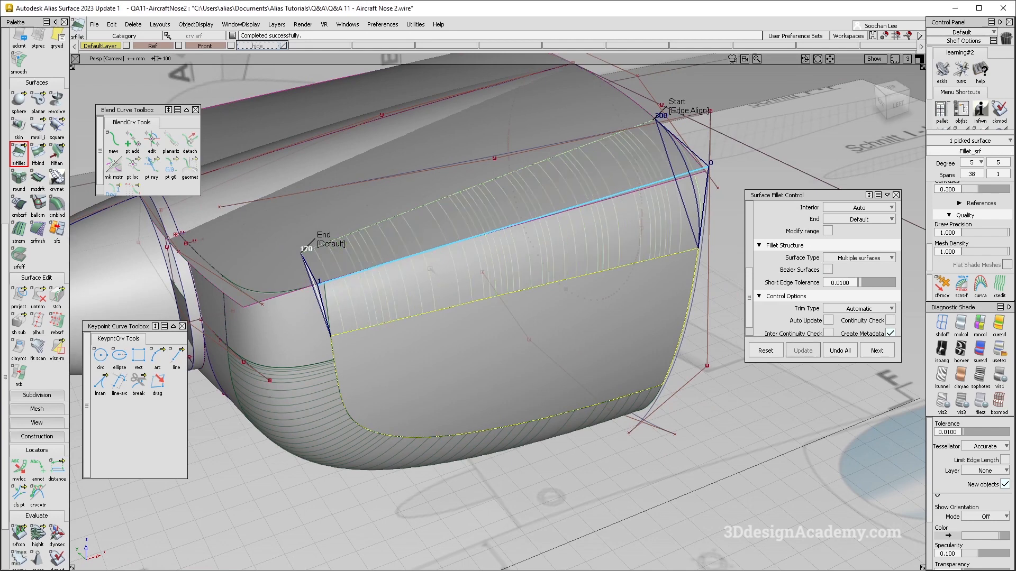
- Fit a degree 3, single-span curve to the top-edge fillet's boundary on the top surface
alt+shift+drag(423, 259, 389, 273)
click(19, 153)
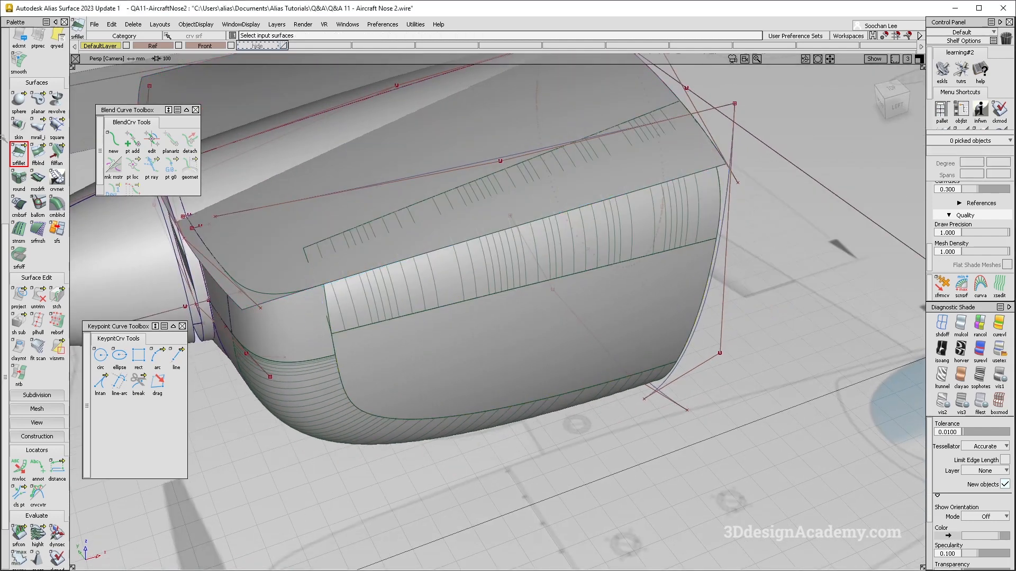
scroll(45, 122, up, 5)
scroll(39, 66, up, 1)
click(39, 69)
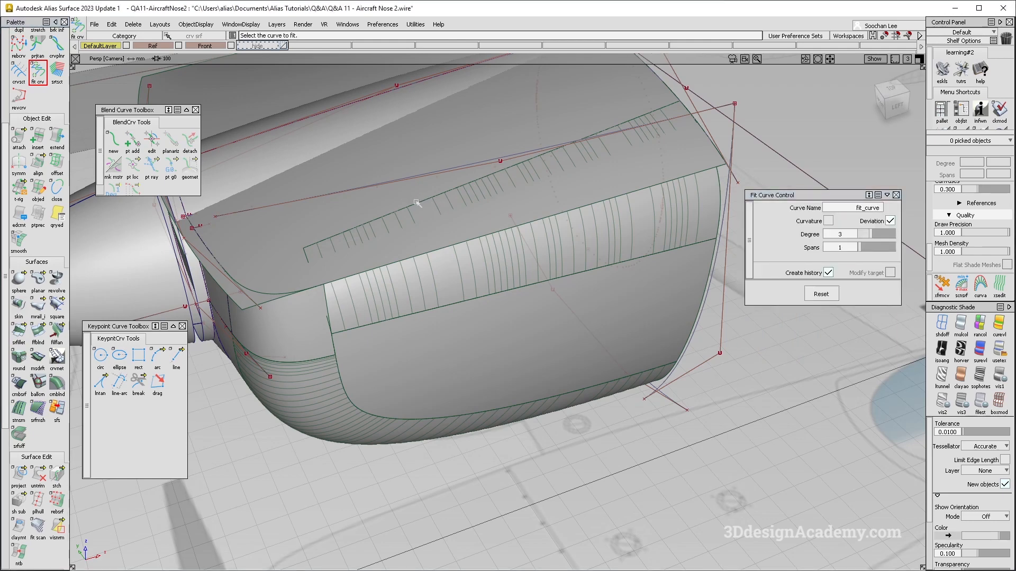
click(456, 213)
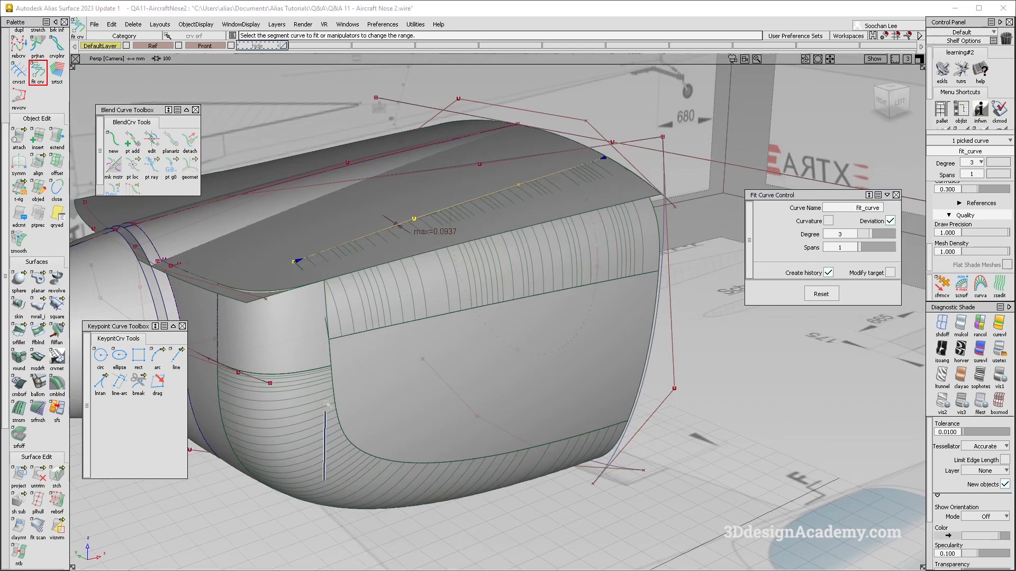
- Reopen the lower-edge fillet and the top-edge fillet from their construction history and undo both completely
click(286, 408)
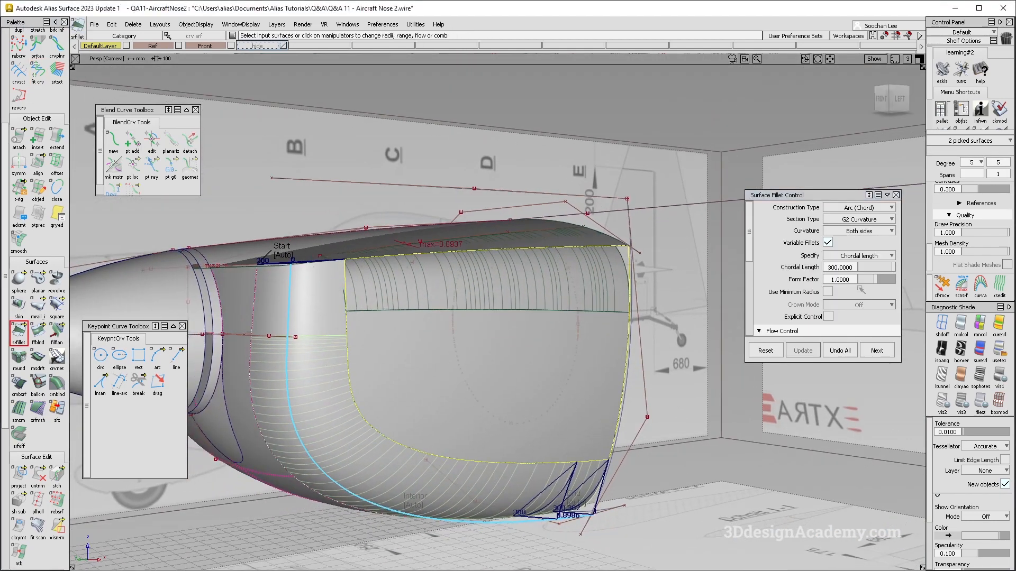
click(854, 353)
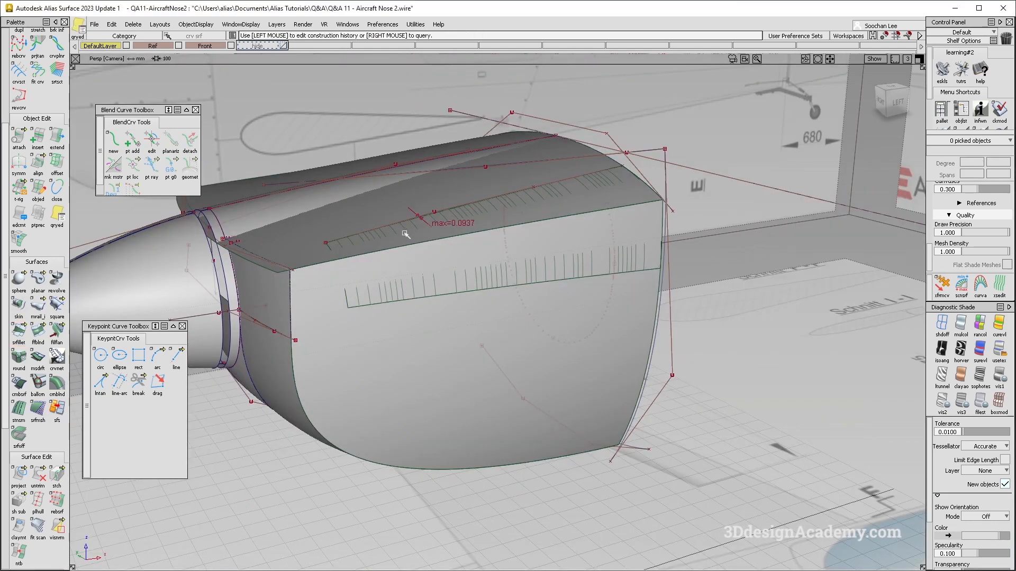
click(345, 289)
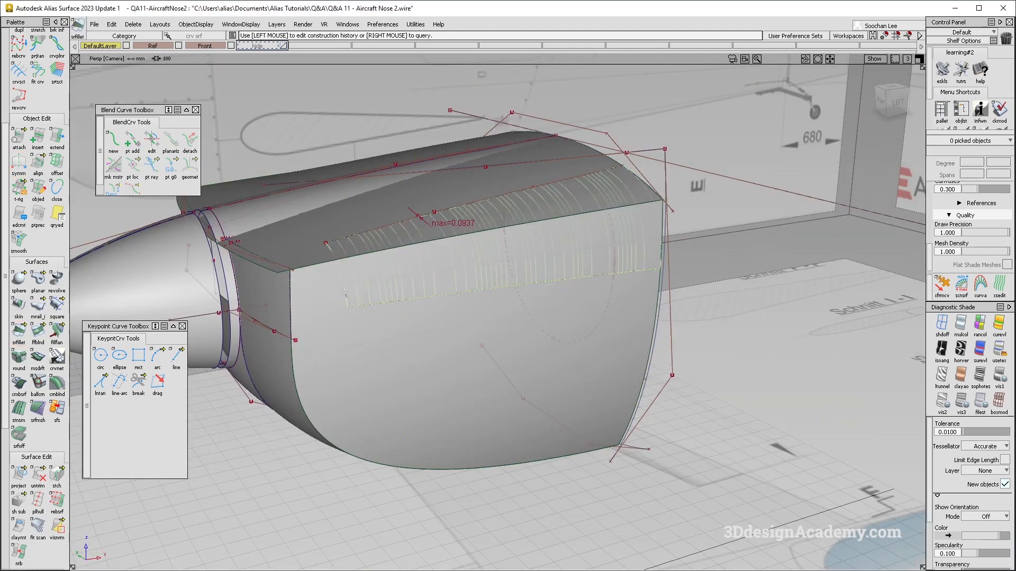
click(839, 351)
- Untrim the nose's front surface beneath the overhanging front edge of the top surface
alt+shift+drag(338, 232, 338, 264)
alt+shift+right_drag(275, 259, 338, 259)
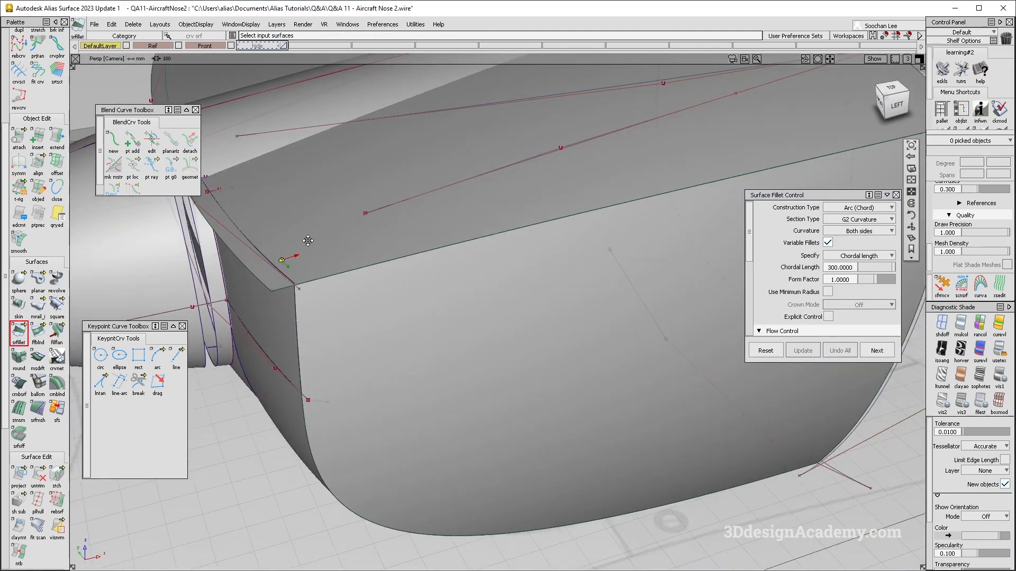
alt+shift+middle_drag(253, 256, 341, 262)
click(38, 477)
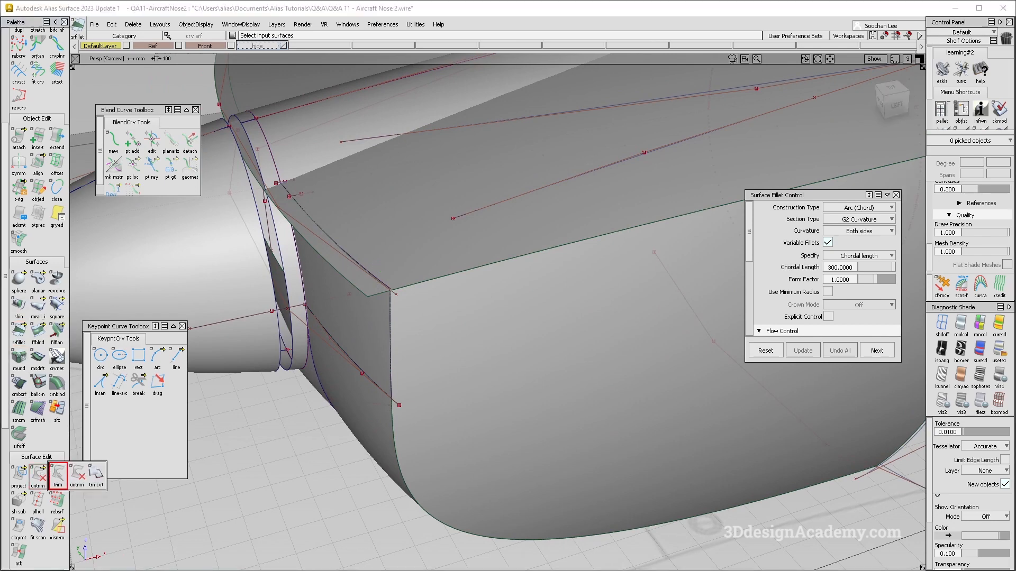
alt+shift+drag(408, 267, 317, 336)
click(313, 339)
alt+shift+scroll(279, 284, up, 4)
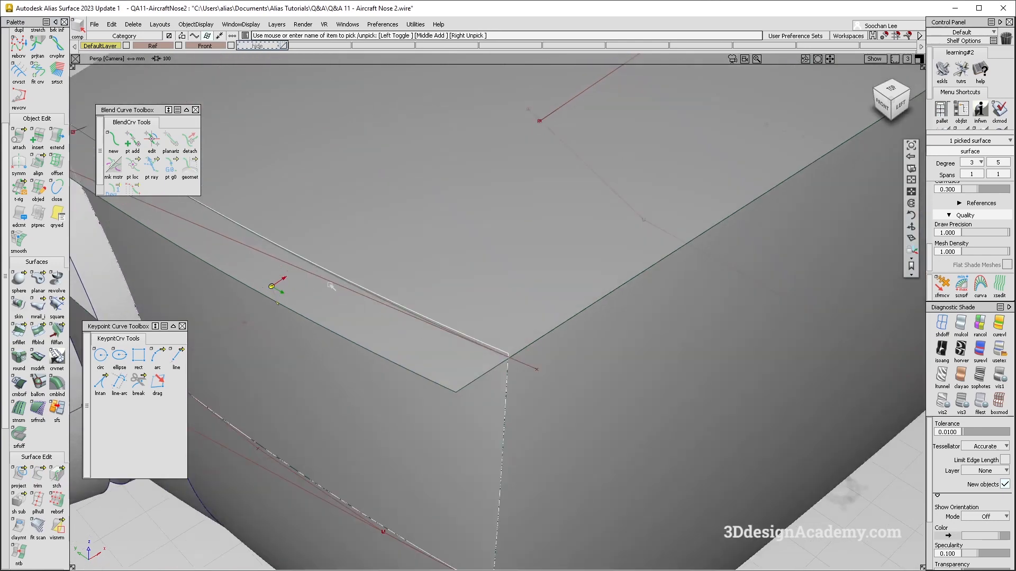
alt+shift+middle_drag(278, 284, 337, 309)
alt+shift+drag(339, 333, 325, 317)
drag(38, 476, 78, 481)
ctrl+shift+drag(490, 438, 501, 338)
- Delete the old curve-on-surface where the front surface meets the top surface
ctrl+shift+drag(465, 290, 468, 356)
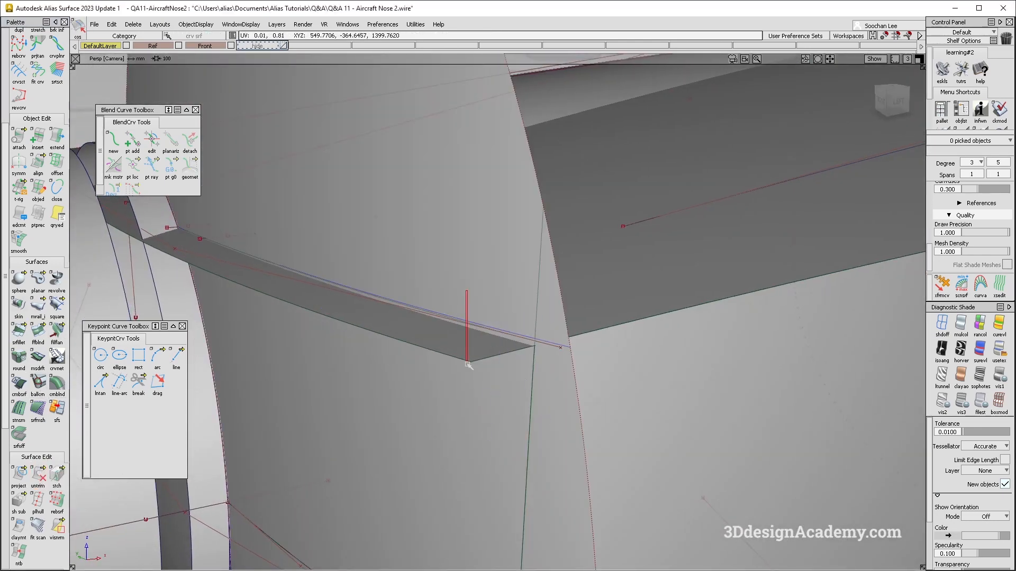
click(468, 320)
key(Delete)
key(Return)
- Intersect the top and front surfaces and trim the front surface, keeping the region below the top surface
drag(19, 475, 58, 477)
alt+shift+drag(461, 336, 452, 355)
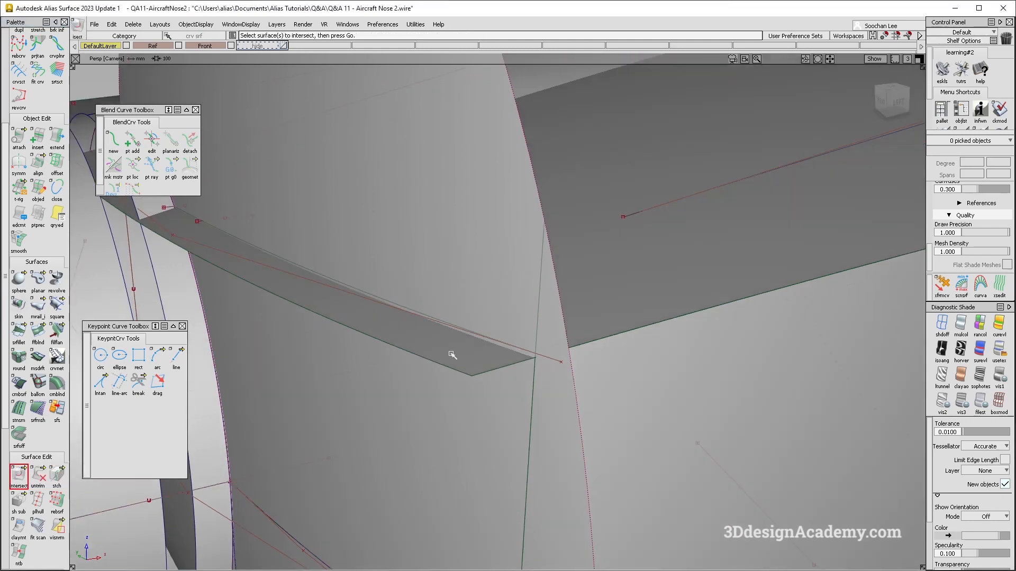
click(458, 355)
click(423, 392)
drag(37, 475, 58, 480)
click(382, 446)
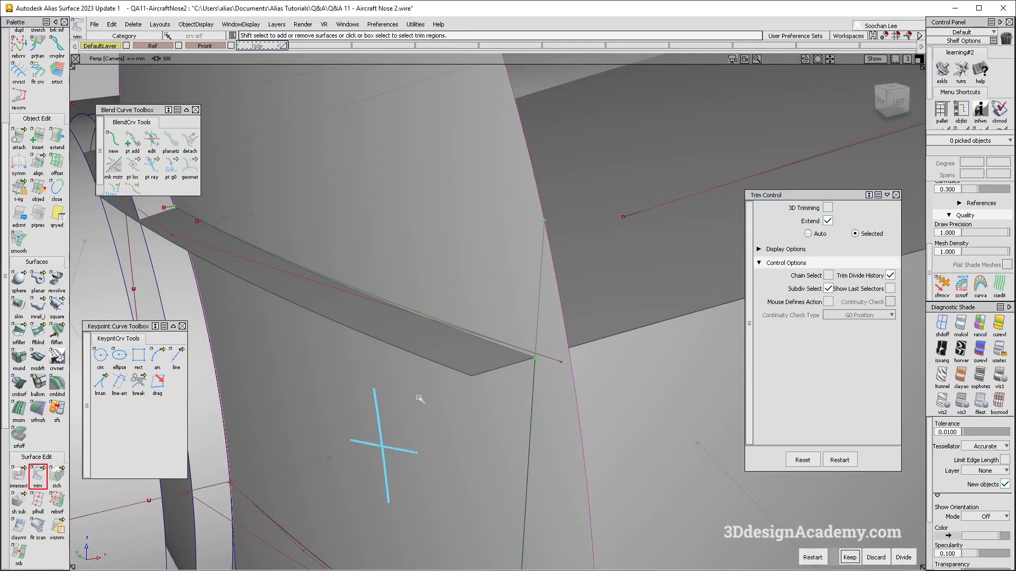
key(space)
- Try to trim the top surface by extending its intersection curve at the inner front corner
click(471, 292)
alt+shift+drag(440, 312, 435, 332)
alt+shift+right_drag(435, 332, 394, 333)
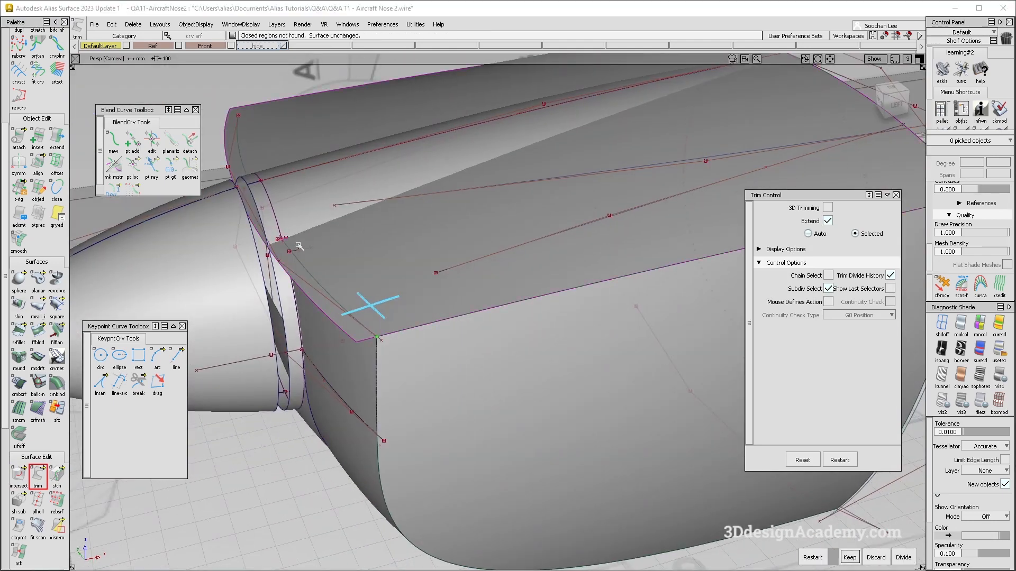
click(280, 238)
key(Return)
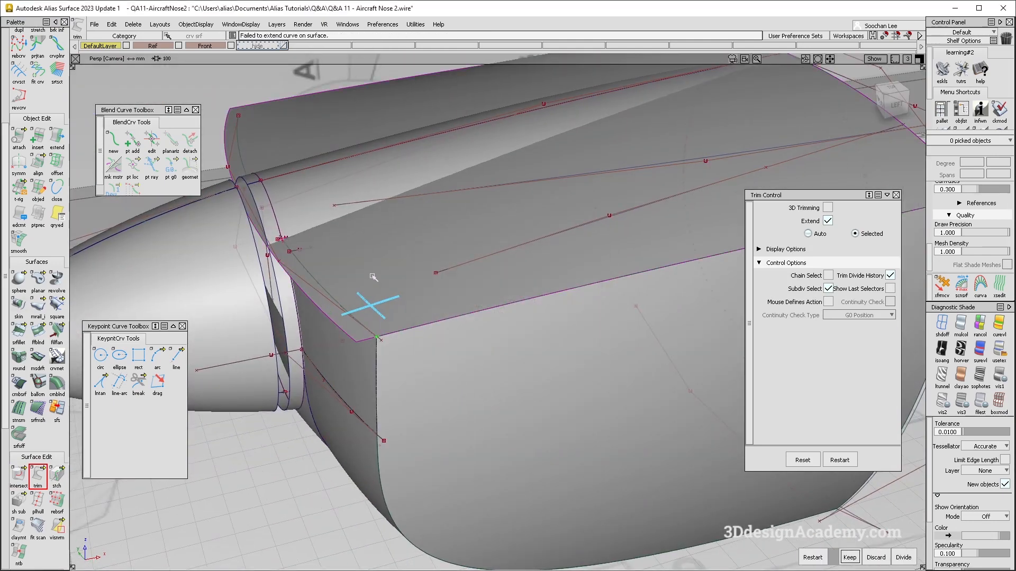
key(ctrl+z)
- Intersect the top surface with the adjoining central nose surface and trim it along that line, keeping the outer region
drag(19, 476, 39, 478)
click(313, 199)
click(35, 474)
click(344, 259)
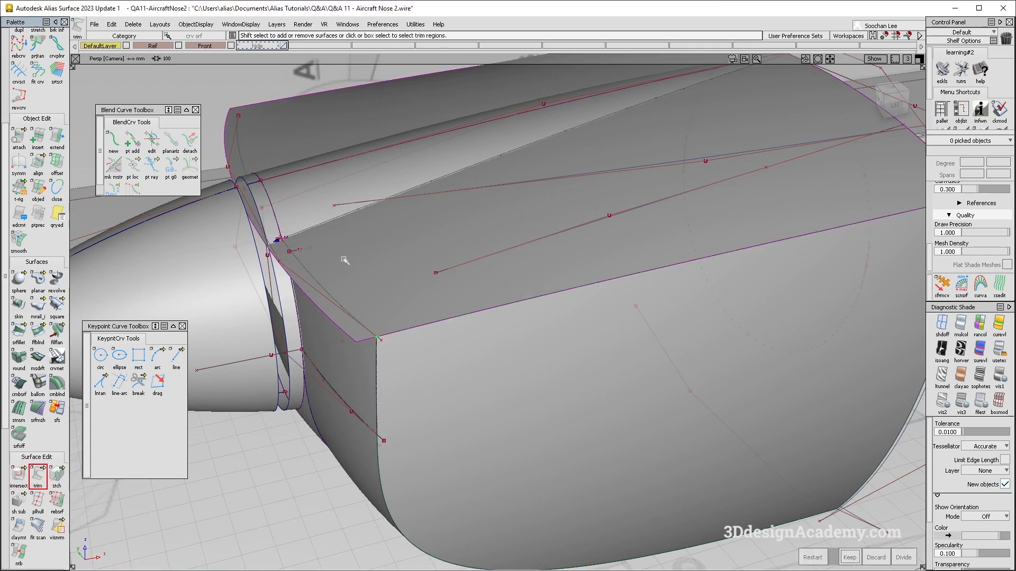
click(343, 259)
key(space)
key(space)
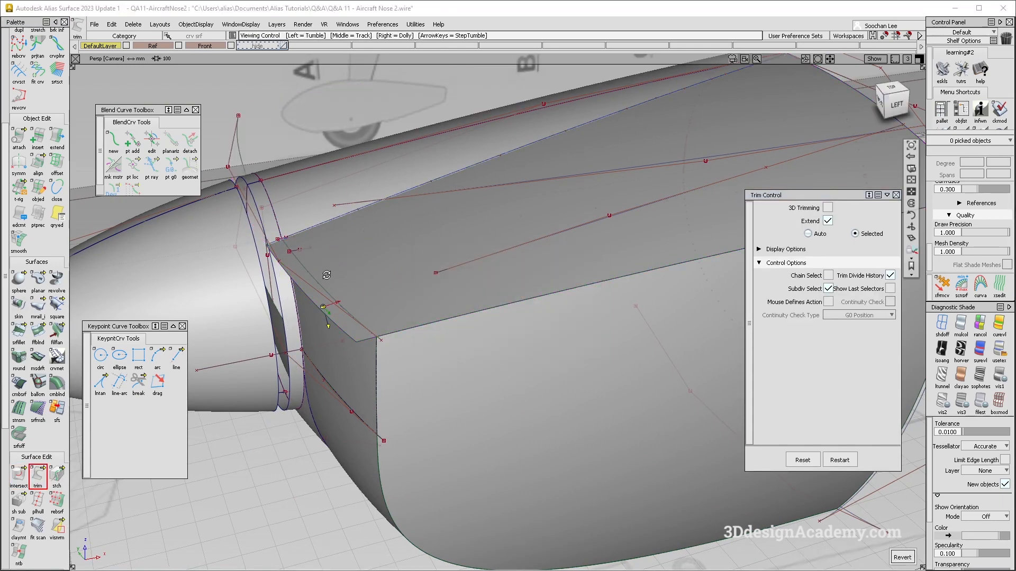
- Trim the top surface's overhang beyond the front surface, keeping the main region behind the intersection curve
alt+shift+drag(349, 273, 380, 296)
click(355, 277)
click(355, 277)
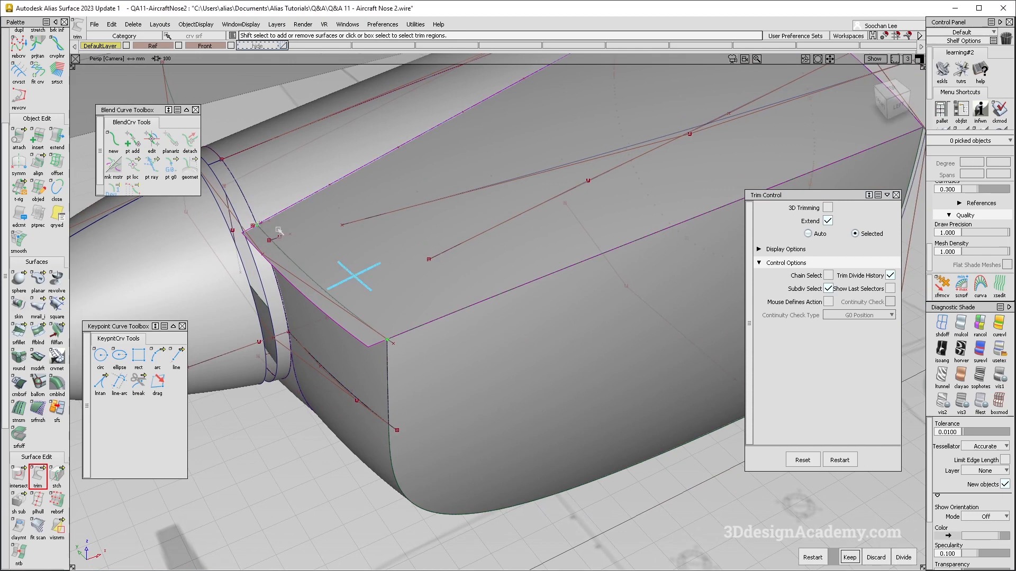
key(space)
- Create a variable surface fillet between the top and side surfaces with chordal length 300 and end flow control Edge Align
click(19, 331)
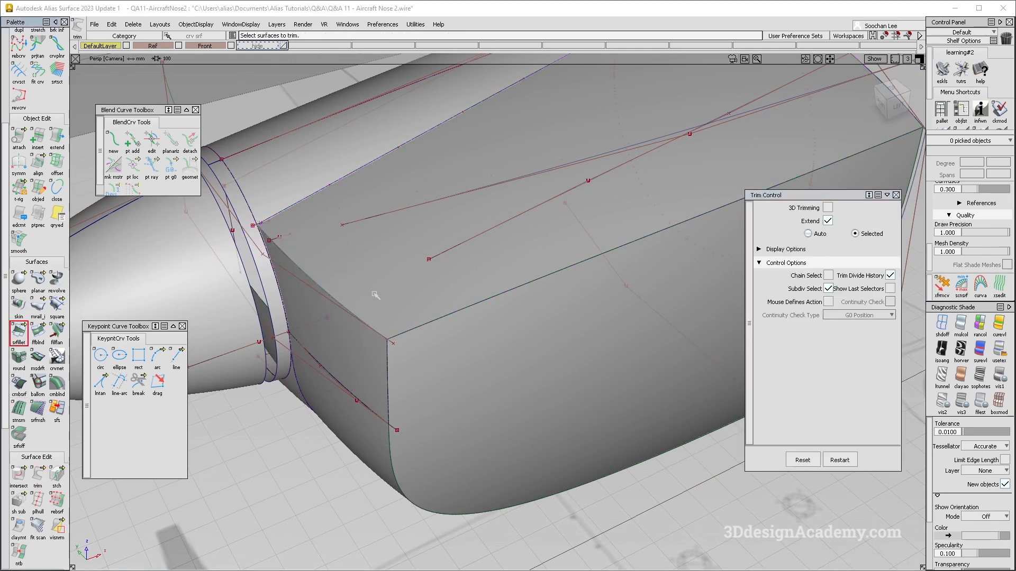
alt+shift+drag(376, 299, 374, 318)
click(464, 358)
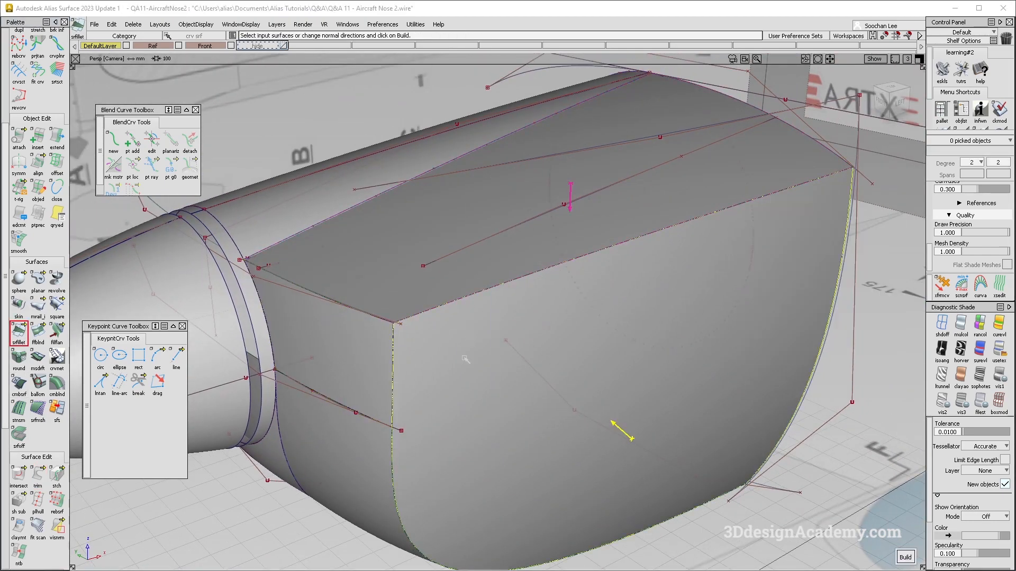
alt+shift+drag(464, 358, 602, 335)
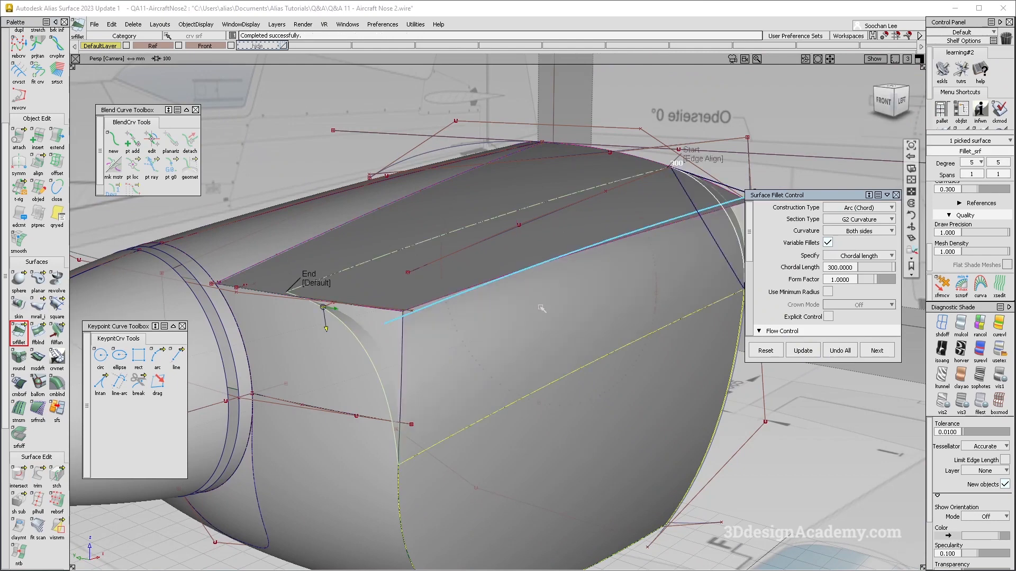
alt+shift+right_drag(585, 306, 601, 292)
alt+shift+drag(601, 292, 550, 298)
click(330, 282)
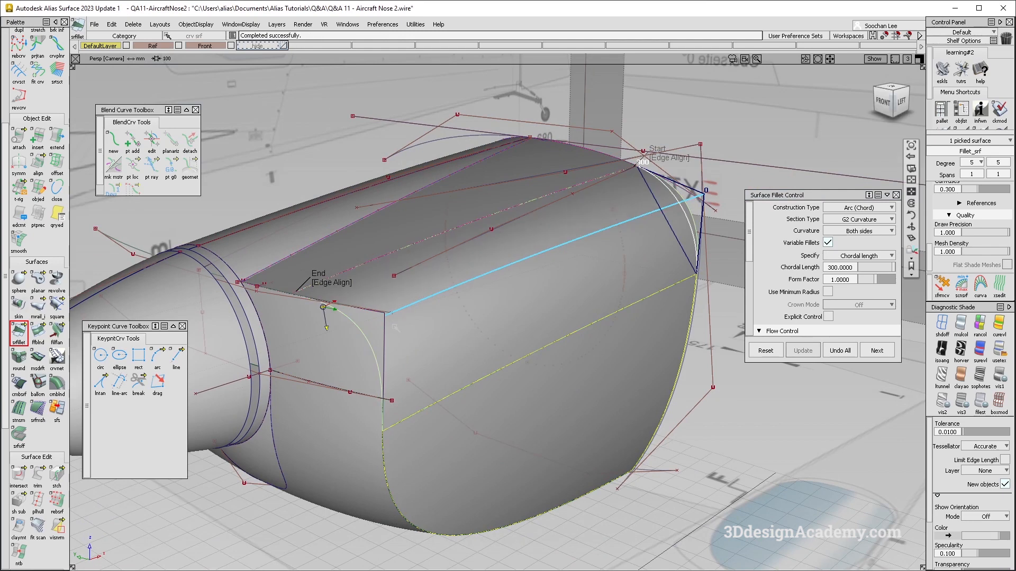
- Set the variable fillet's chordal length at its end handle near the front corner to 170
alt+shift+drag(396, 322, 365, 331)
drag(550, 256, 374, 365)
text(170)
key(Return)
alt+shift+drag(578, 299, 476, 344)
scroll(823, 280, down, 1)
scroll(825, 283, down, 3)
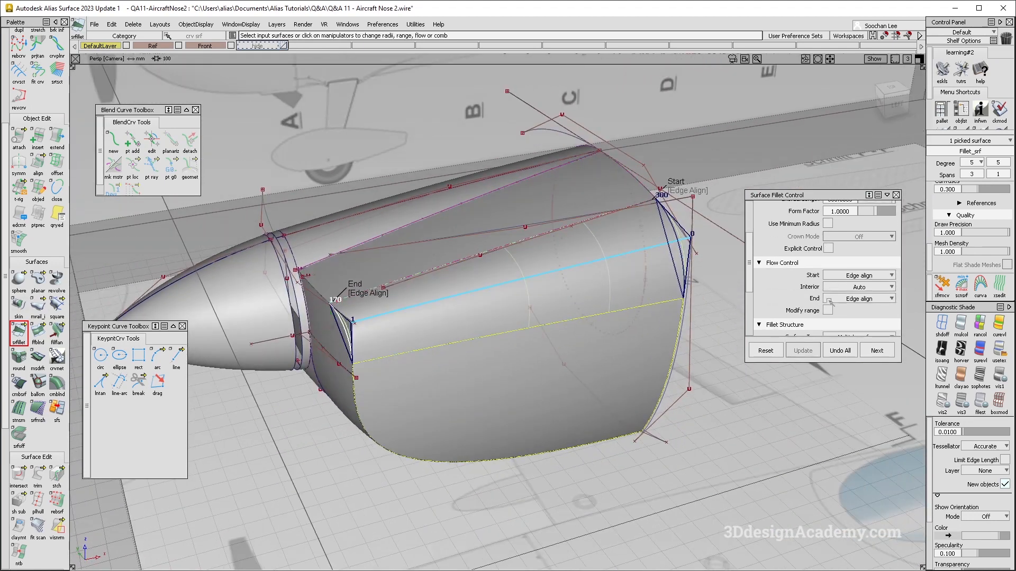
- Try Bezier surfaces with the fillet's end flow control set to Connect and Default, and return to Edge align without Bezier
scroll(830, 249, down, 3)
click(828, 269)
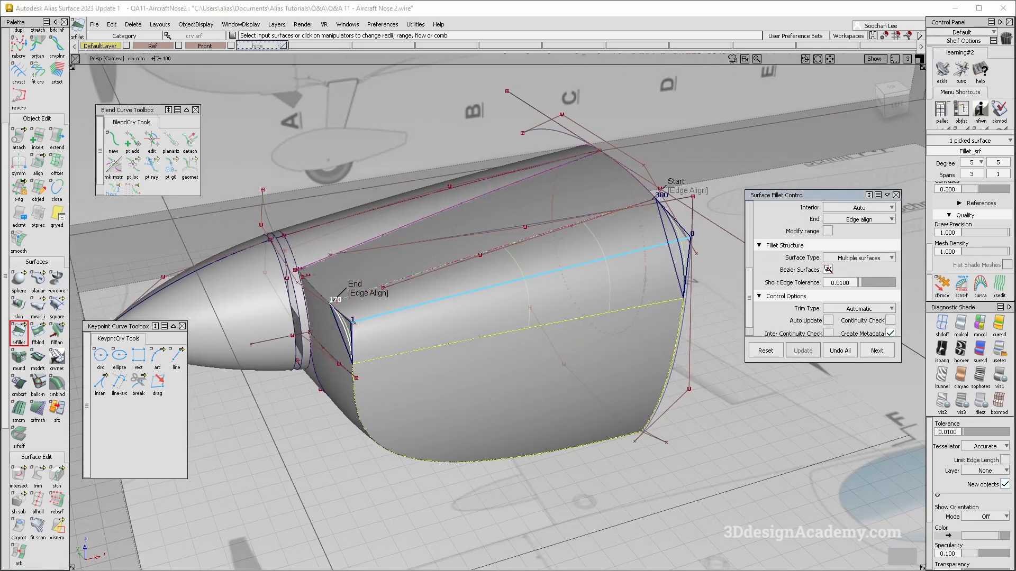
alt+shift+drag(497, 306, 461, 317)
click(368, 295)
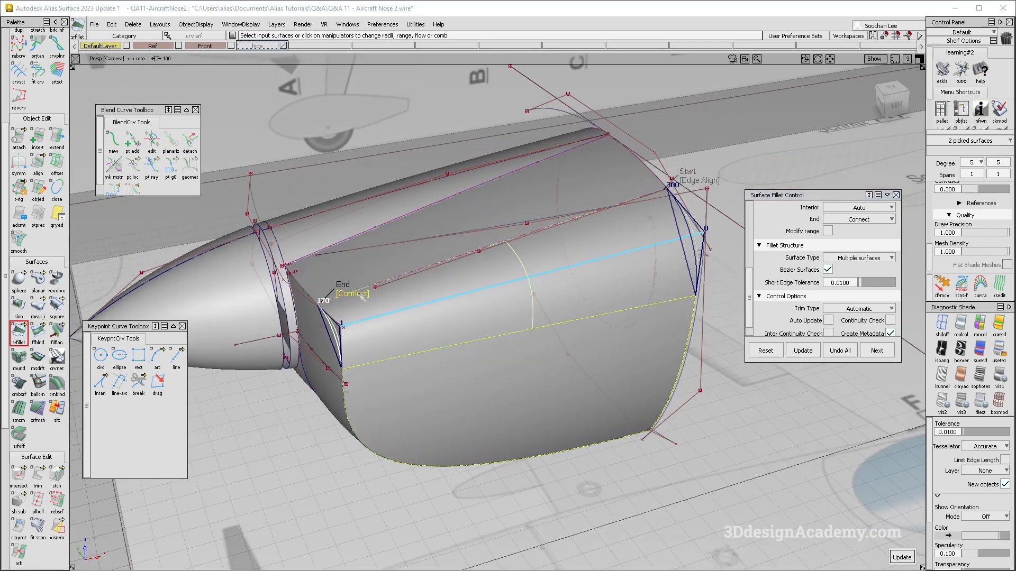
click(353, 294)
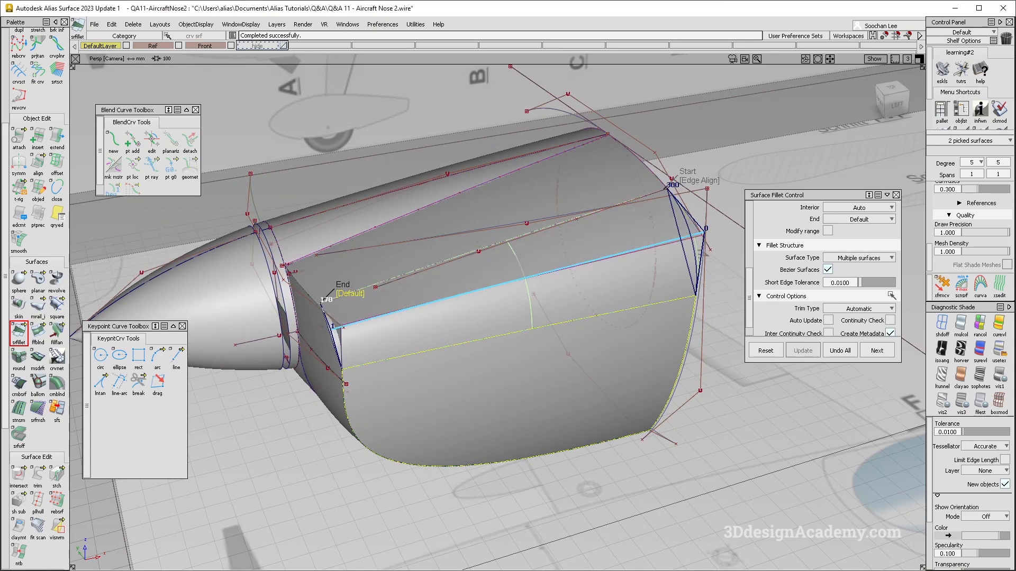
click(828, 270)
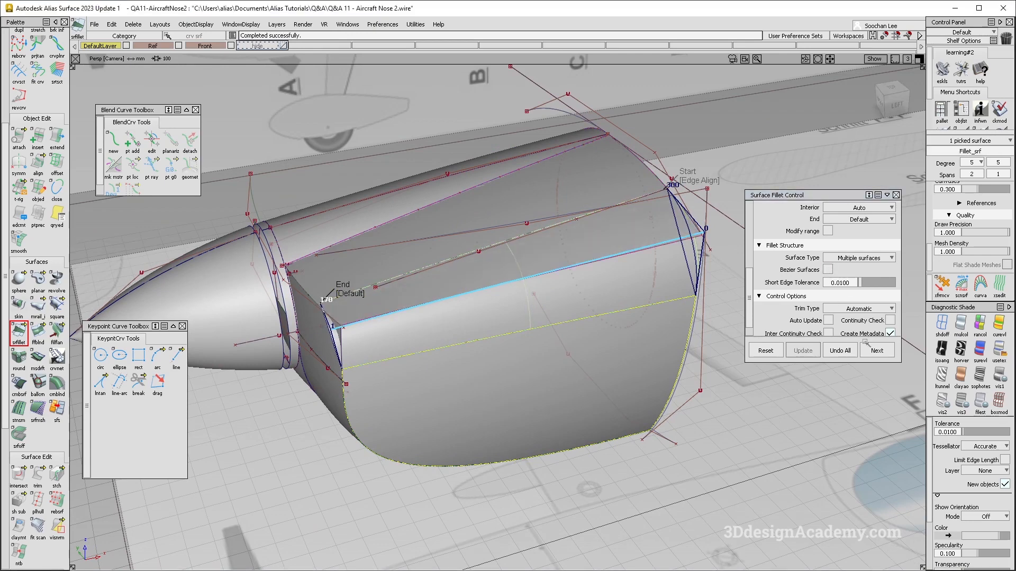
click(357, 294)
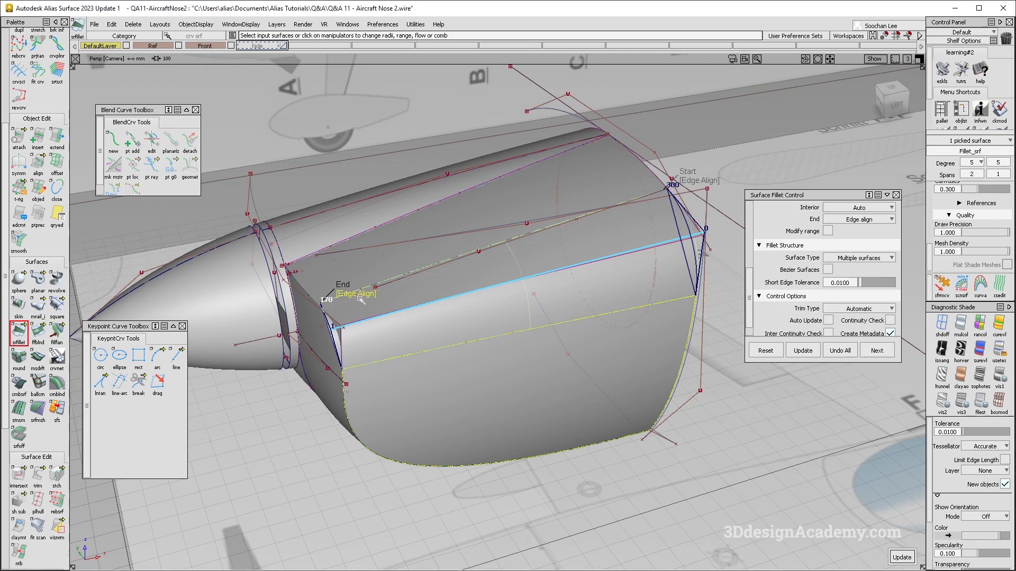
- Duplicate the fillet's front and rear end edges as separate curves
alt+shift+drag(392, 336, 573, 223)
ctrl+shift+right_drag(572, 223, 490, 298)
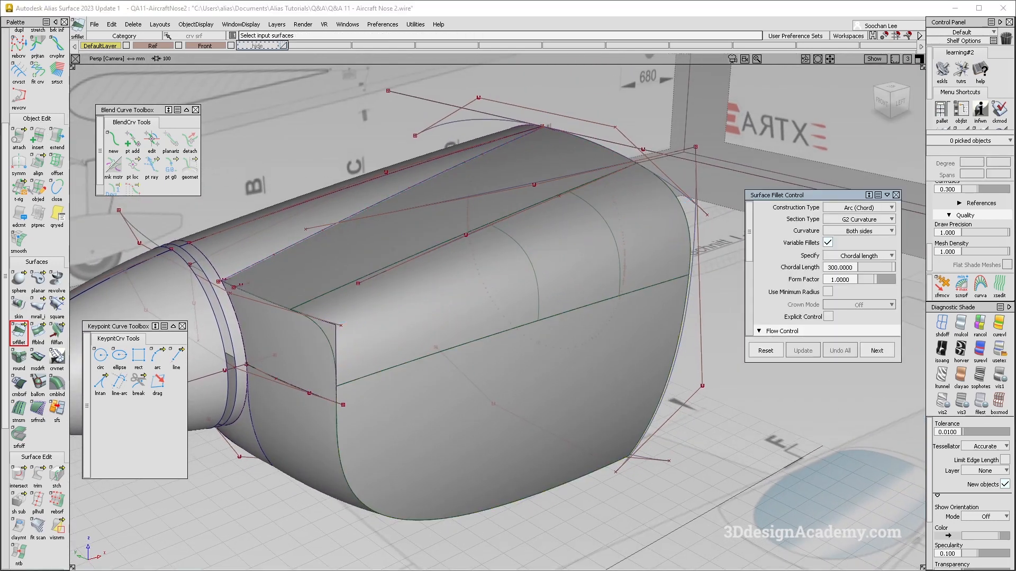
scroll(37, 158, up, 3)
click(18, 95)
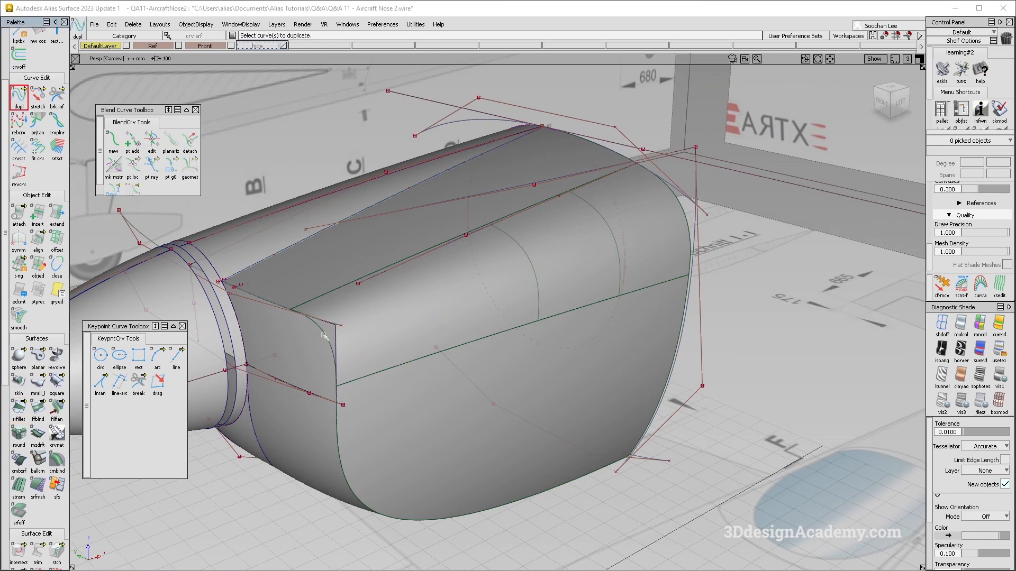
click(695, 191)
alt+shift+drag(558, 246, 470, 288)
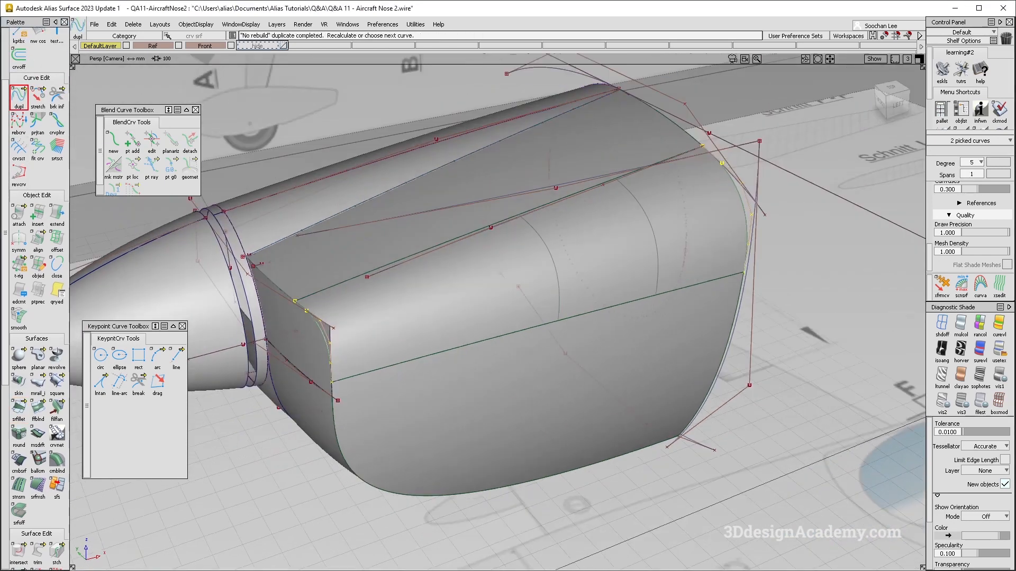
- Fit degree 2, single-span curves to the fillet's two long edges along the top and side surfaces
click(407, 271)
click(38, 148)
click(431, 247)
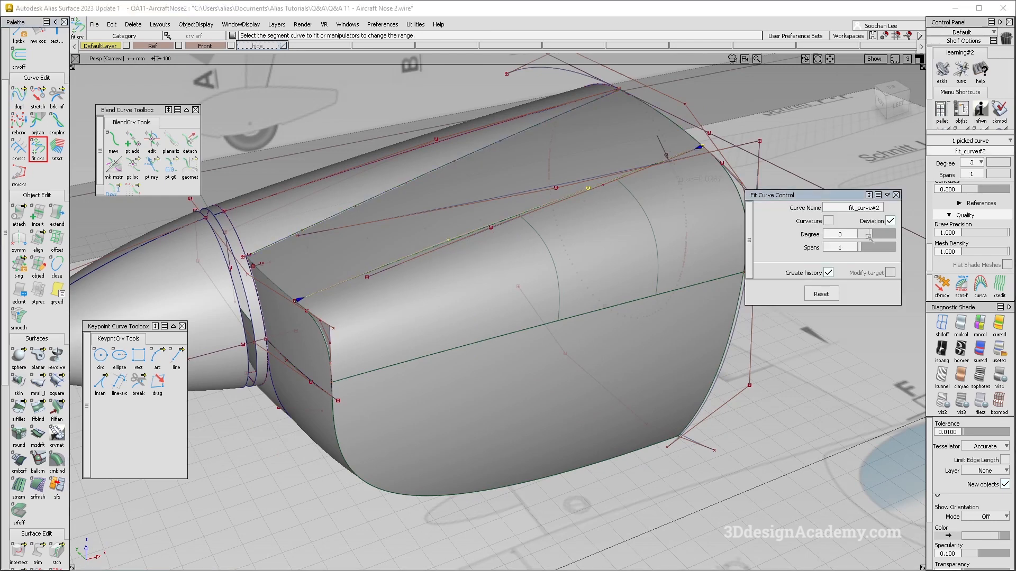
click(589, 317)
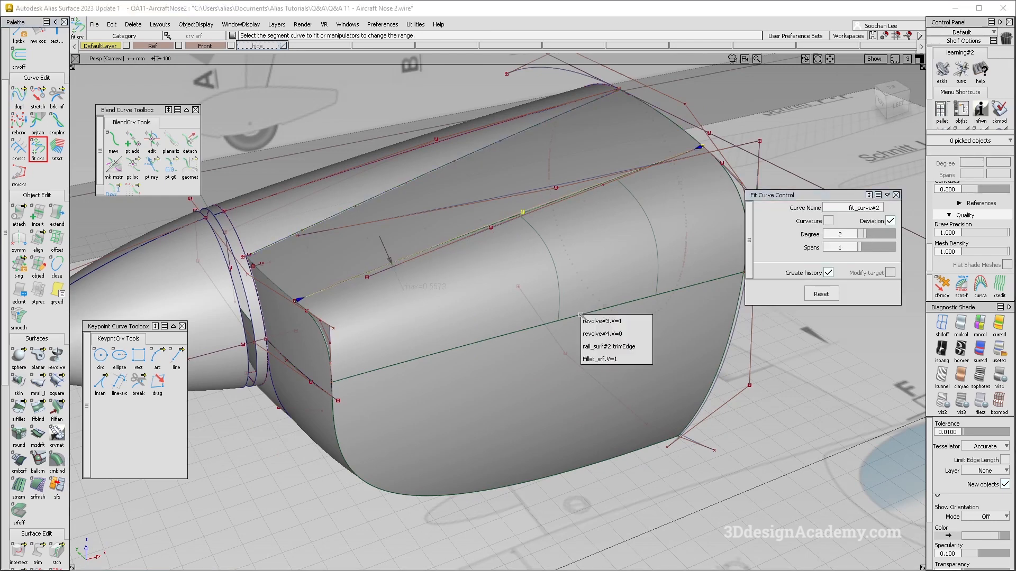
click(595, 348)
alt+shift+drag(607, 308, 576, 289)
click(576, 290)
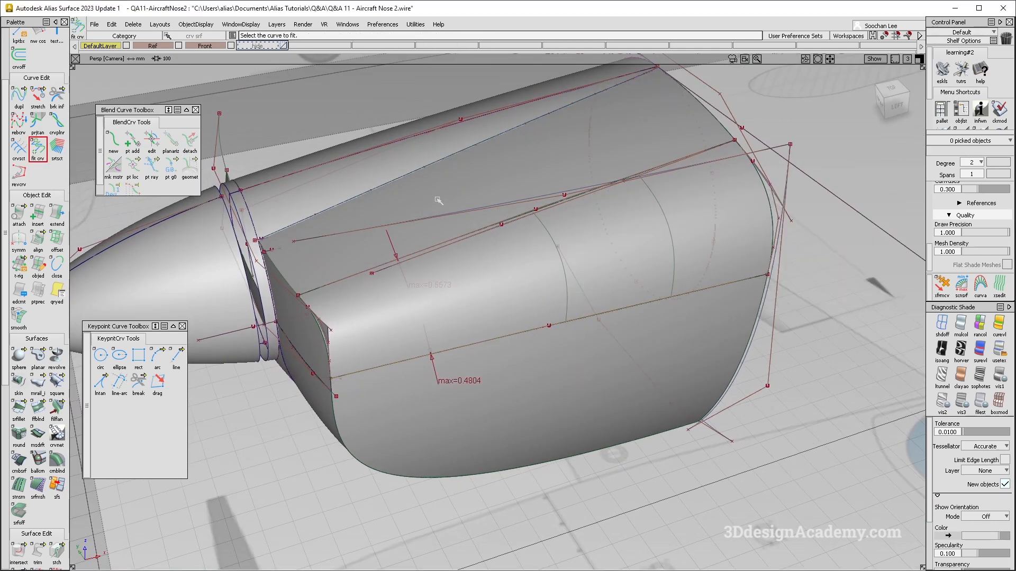
- Delete the construction history of the two fitted curves
ctrl+shift+drag(442, 204, 462, 235)
click(463, 237)
click(523, 333)
click(132, 23)
click(137, 50)
- Query-edit the fillet between the top and side surfaces and undo all of it
ctrl+shift+right_drag(541, 373, 482, 296)
ctrl+shift+drag(578, 287, 519, 289)
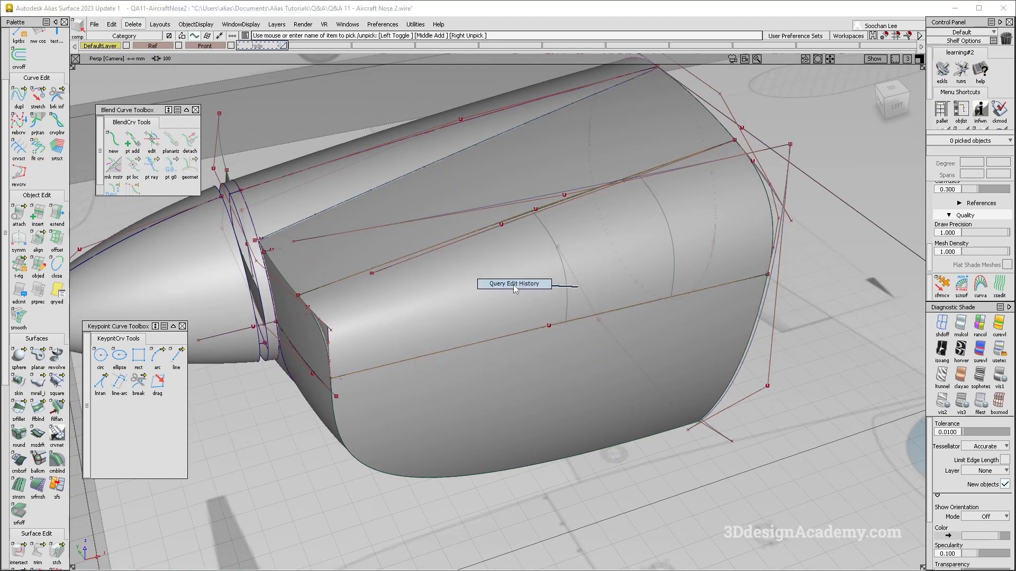
click(519, 290)
click(840, 351)
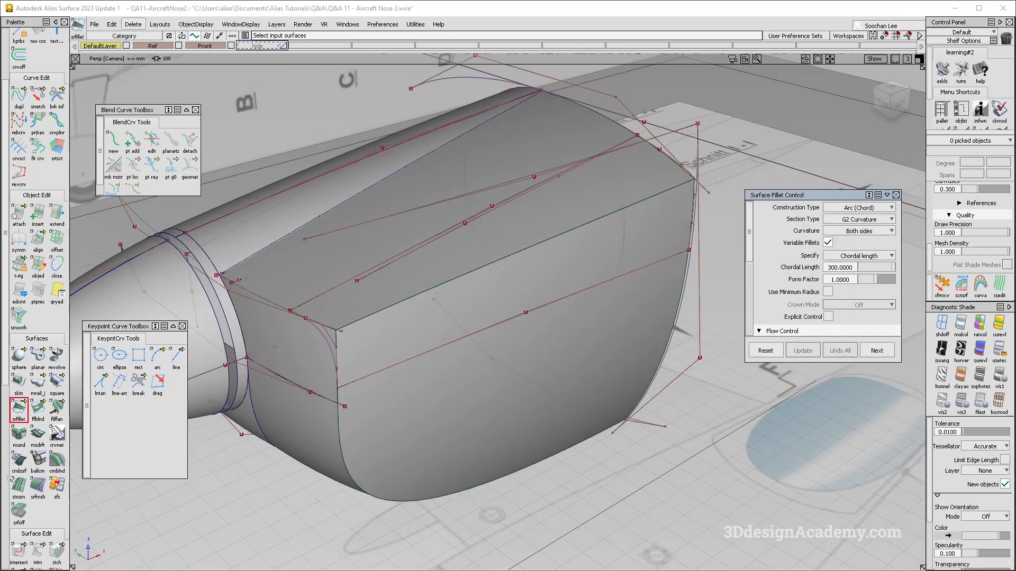
- Project the two fitted curves along Y onto the top and side surfaces as curves on surface
click(18, 551)
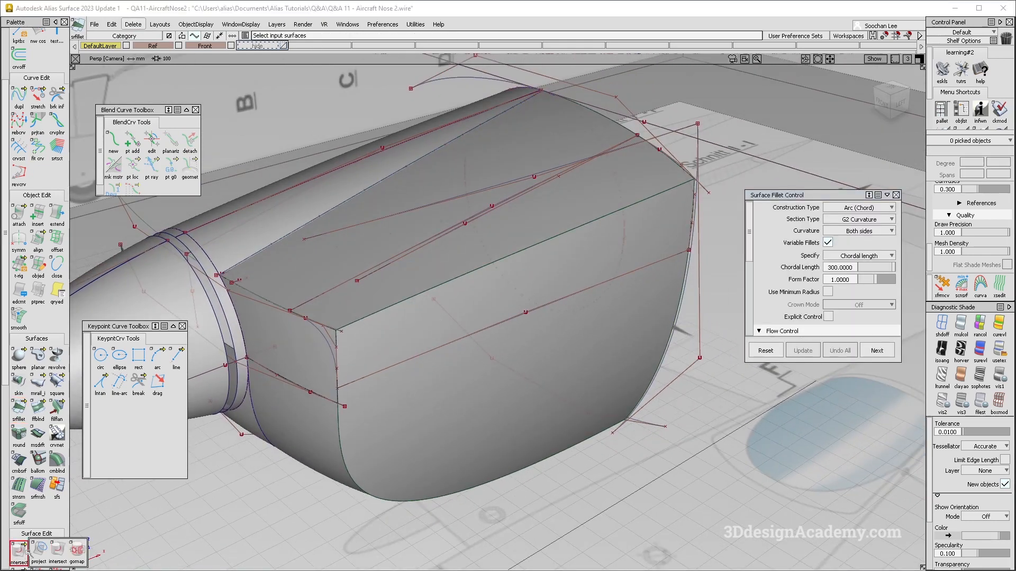
click(38, 550)
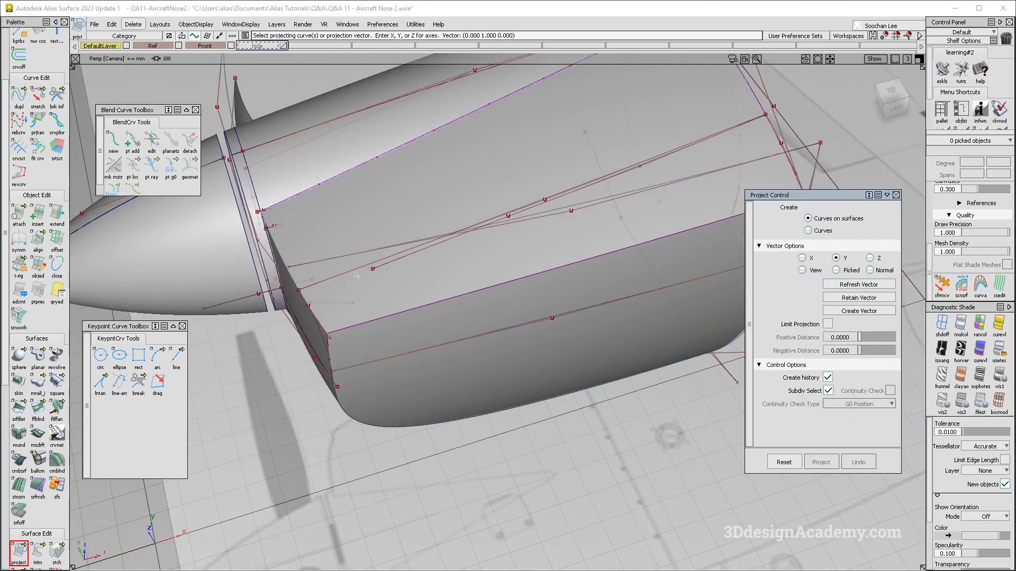
click(902, 557)
- Delete the two fitted curves and keep their projections on the top and side surfaces
ctrl+shift+drag(406, 217, 494, 220)
click(495, 220)
key(Delete)
key(Return)
click(558, 316)
key(Delete)
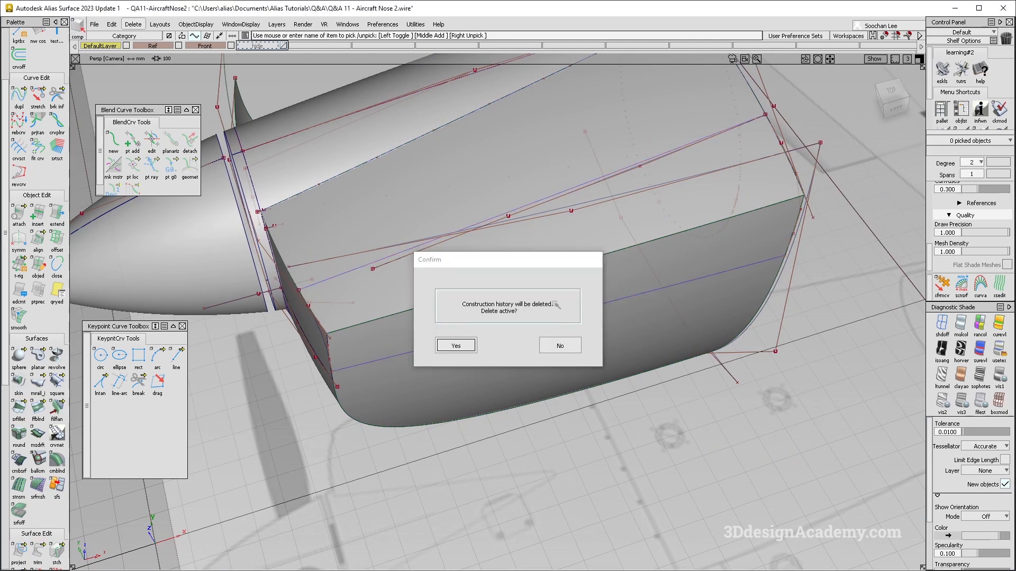
key(Return)
- Assign all remaining construction curves around the nose to the hide layer
alt+shift+drag(368, 375, 399, 249)
alt+shift+right_drag(399, 249, 307, 177)
alt+shift+middle_drag(307, 177, 434, 252)
alt+shift+drag(434, 252, 442, 266)
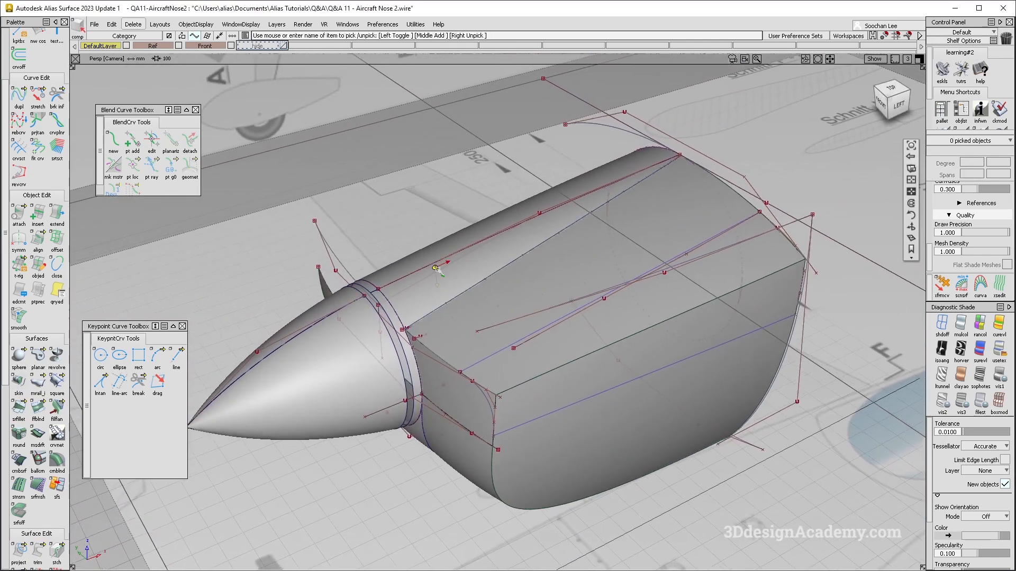
alt+shift+right_drag(442, 266, 348, 185)
drag(772, 381, 338, 143)
click(273, 46)
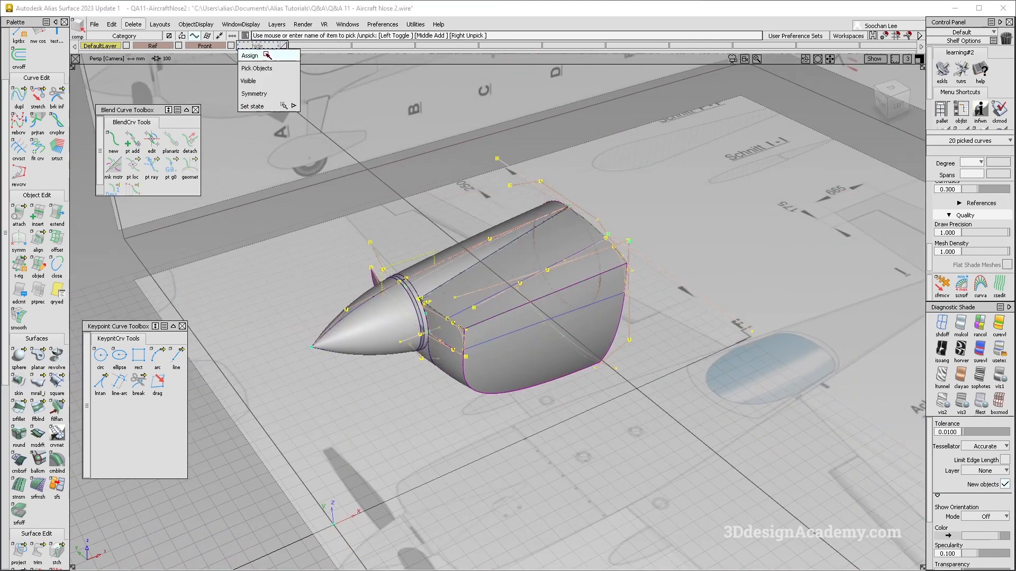
click(268, 54)
- Show the hide layer and assign the two duplicated fillet end curves back to DefaultLayer
alt+shift+right_drag(509, 353, 529, 370)
alt+shift+drag(529, 370, 507, 295)
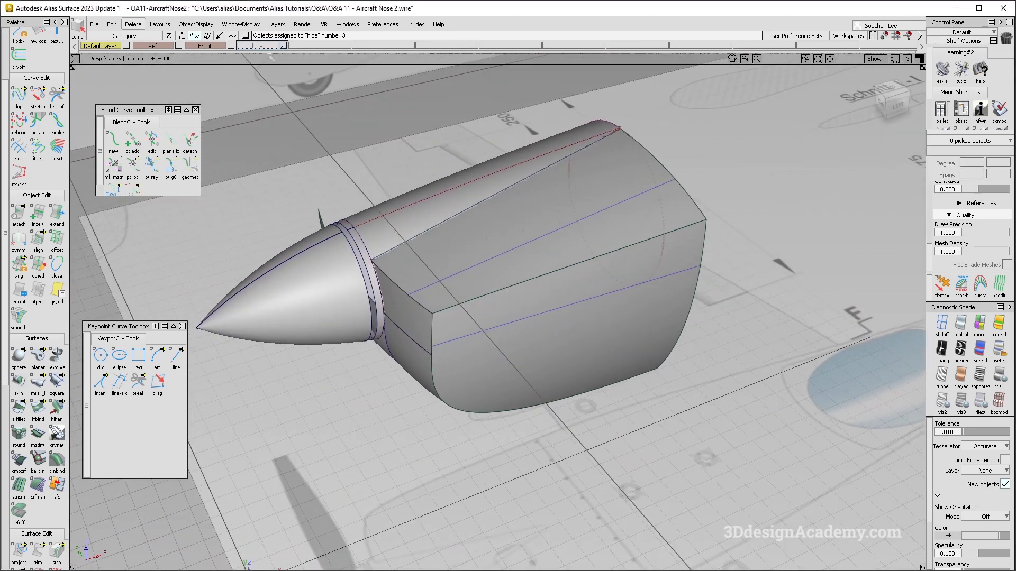
click(286, 47)
alt+shift+right_drag(438, 341, 466, 360)
alt+shift+drag(466, 360, 449, 309)
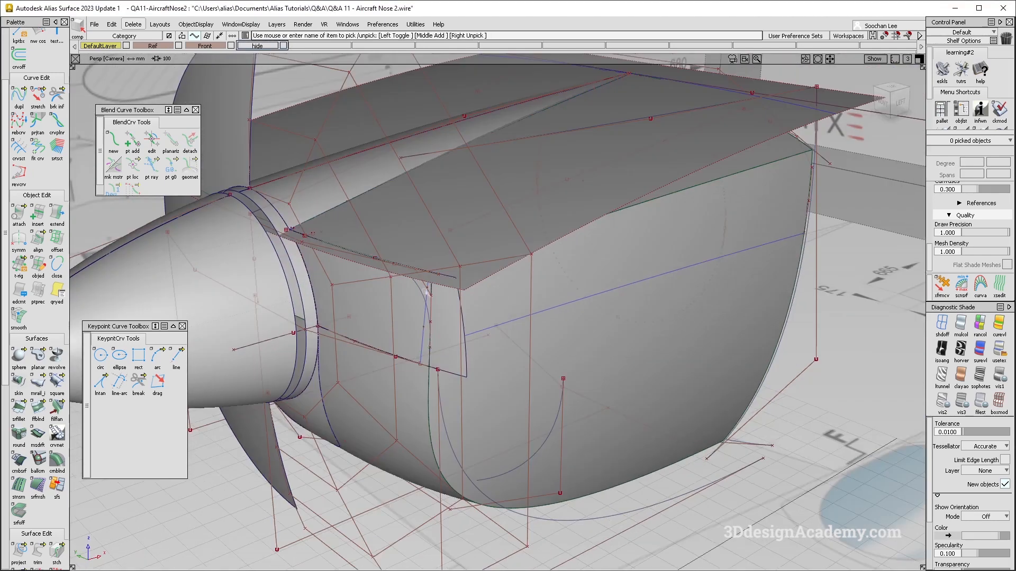
click(422, 296)
click(809, 187)
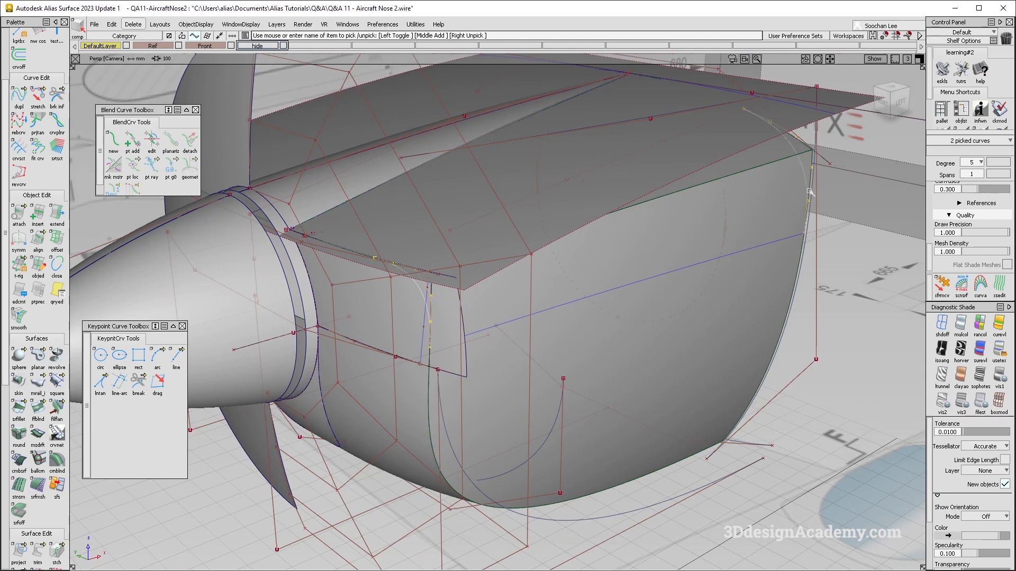
drag(112, 44, 106, 57)
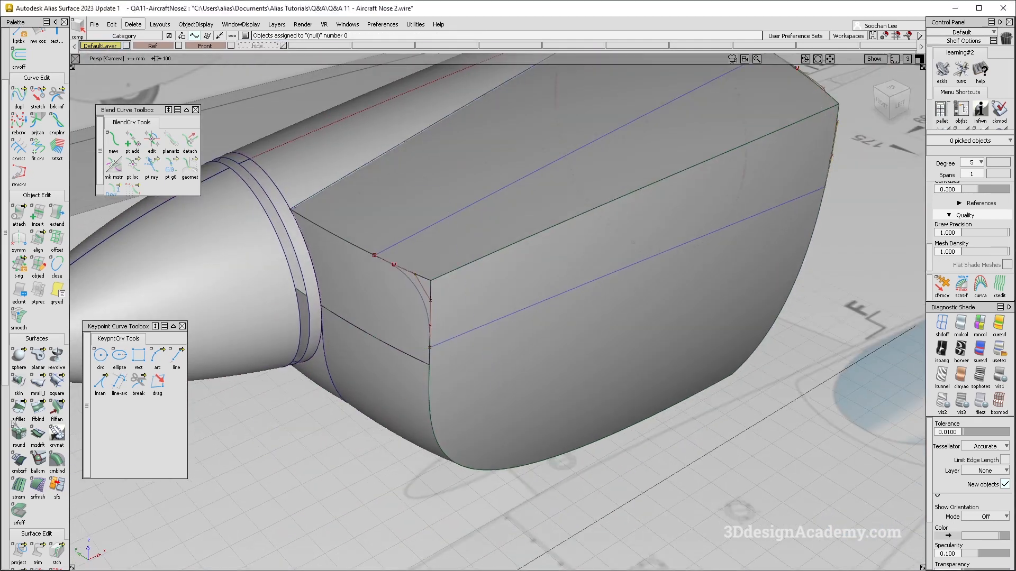
- Trim the top and side surfaces along their projected curves, removing the strips that meet at the sharp edge
click(38, 550)
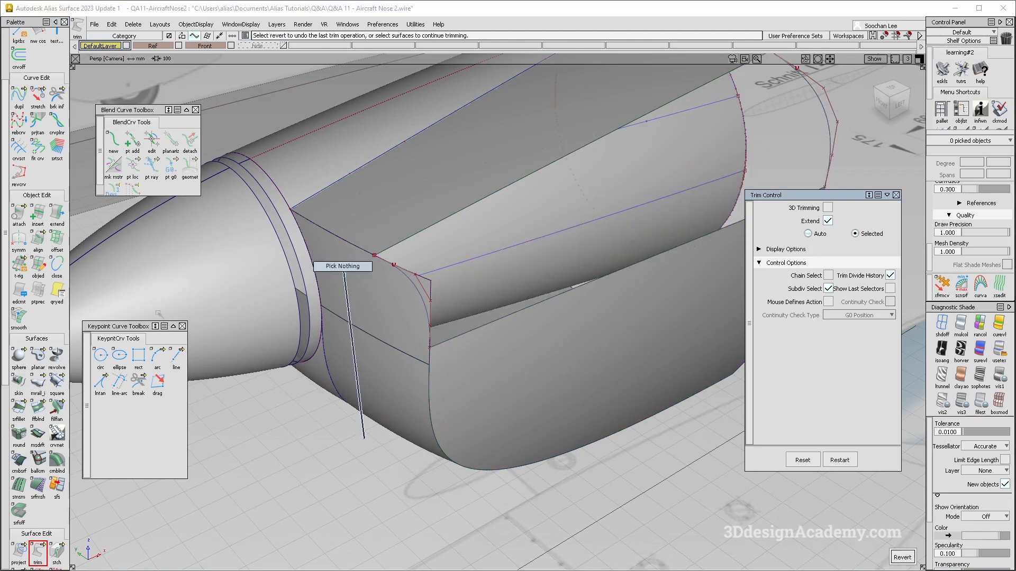
- Build a square surface across the gap from the trimmed top edge, front end curve, trimmed side edge and rear end curve
click(56, 382)
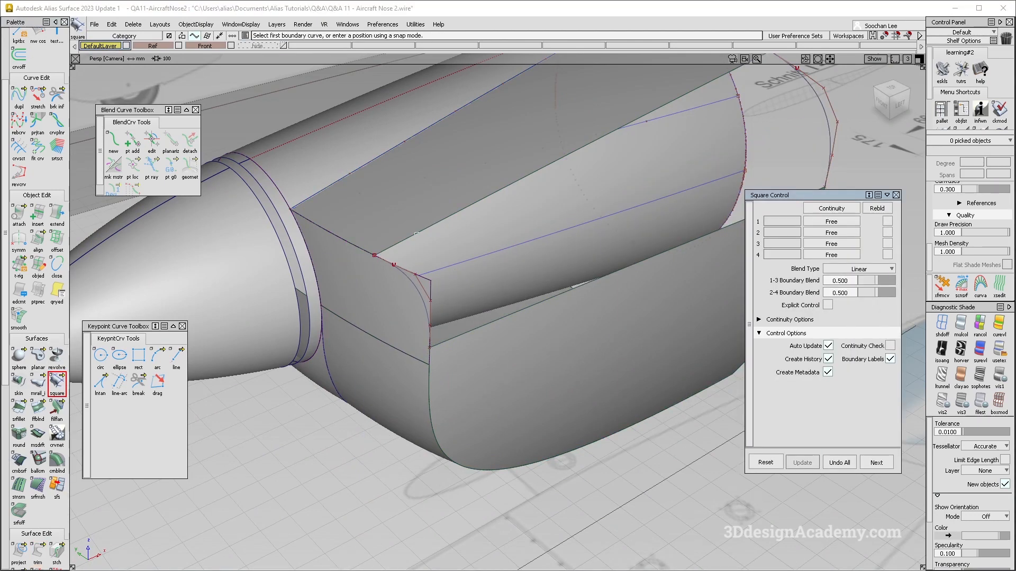
click(419, 297)
click(475, 325)
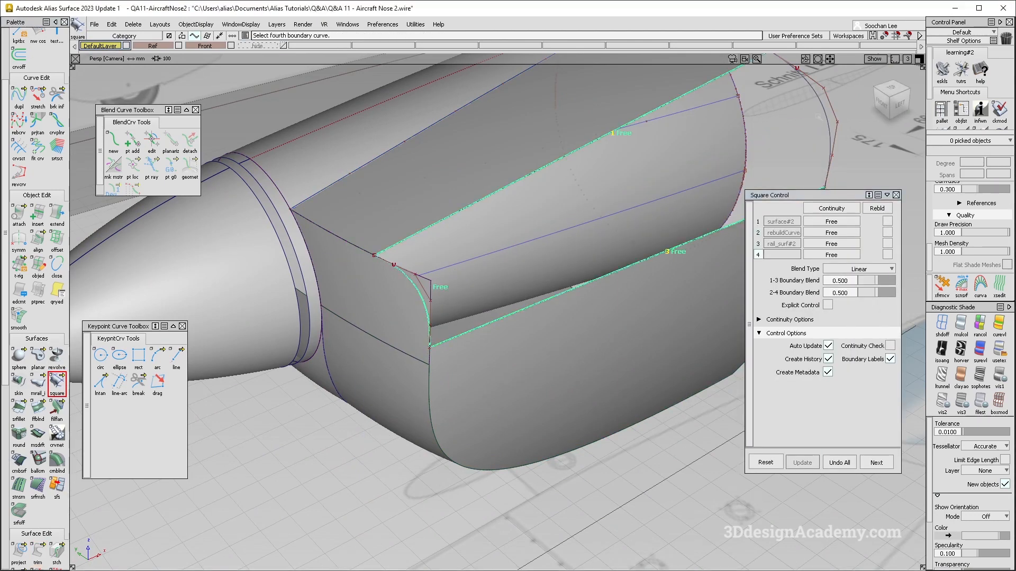
click(837, 123)
- Set the square surface's top and side boundaries to G2 Curvature and enable rebuild on them
click(831, 221)
click(828, 265)
click(831, 244)
click(828, 288)
click(887, 221)
- Enable explicit control on the square surface with degree 5 and 1 span in both U and V
alt+shift+drag(581, 222, 514, 231)
alt+shift+drag(553, 172, 583, 187)
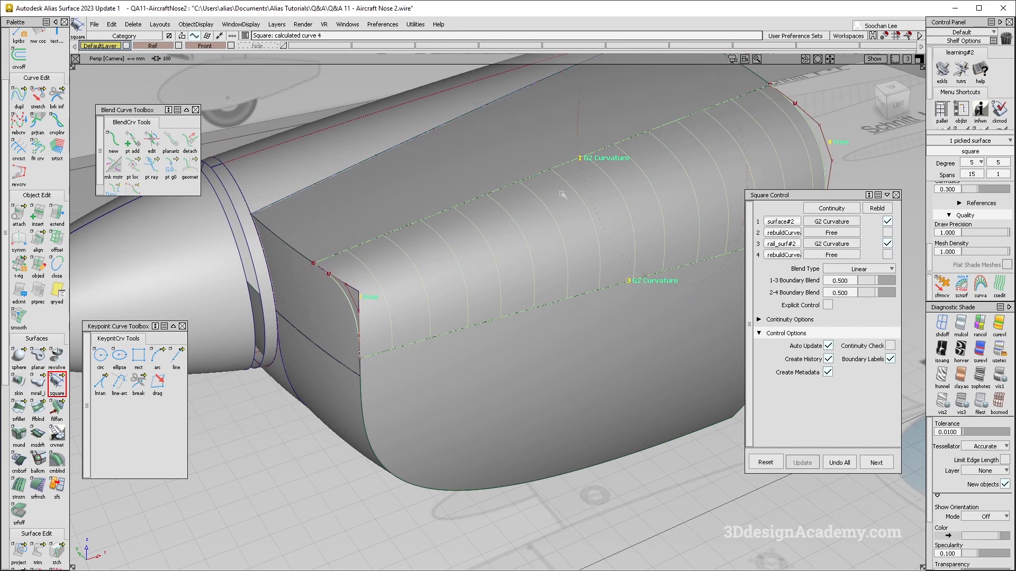
alt+shift+right_drag(570, 187, 511, 195)
alt+shift+drag(511, 194, 498, 214)
click(828, 305)
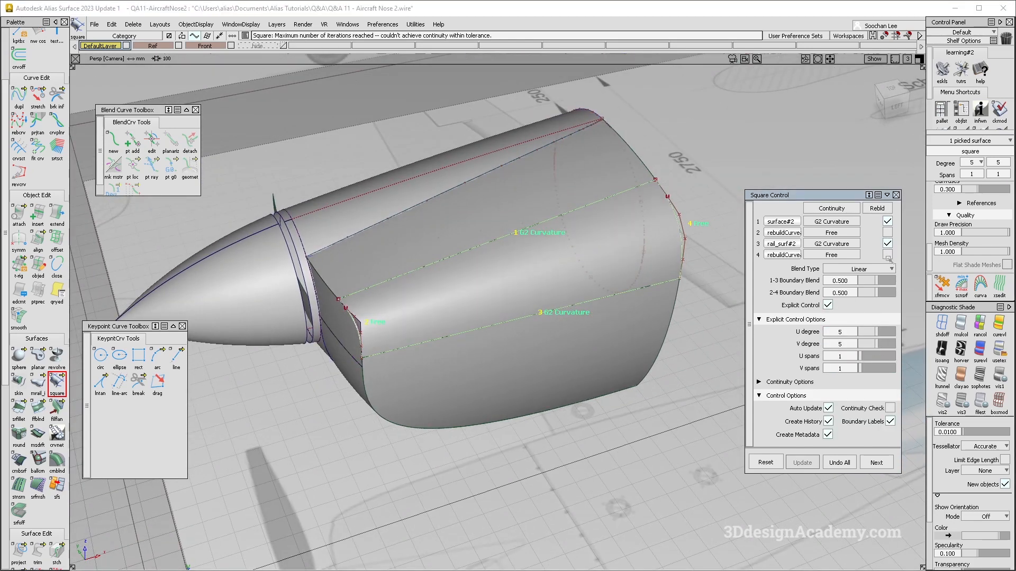
click(887, 243)
- Delete the leftover end curves at the front and rear of the square surface
alt+shift+drag(312, 372, 394, 371)
drag(312, 290, 391, 341)
key(Delete)
key(Return)
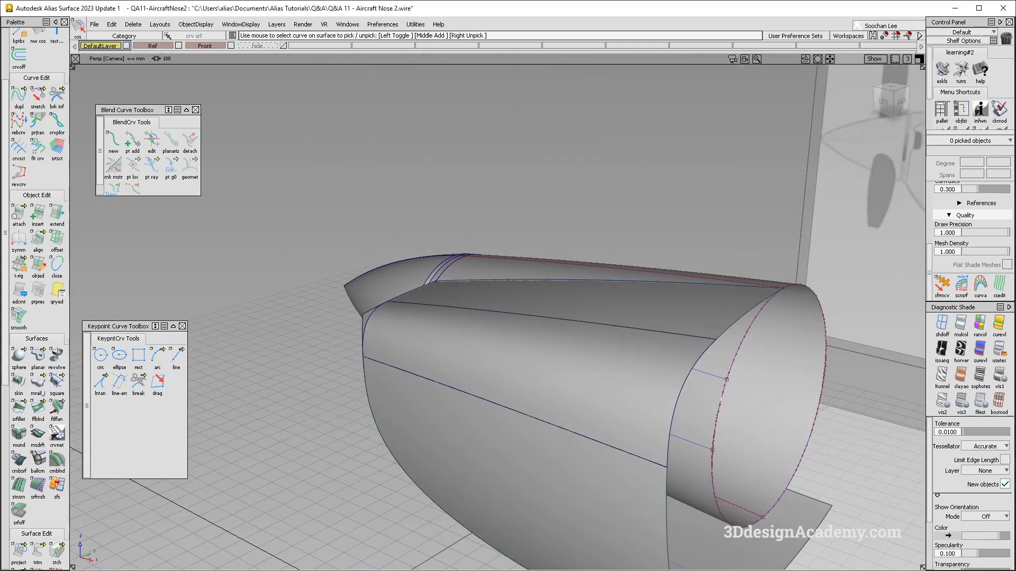
- Delete the leftover curve on surface near the rear of the central revolved nose surface
click(725, 406)
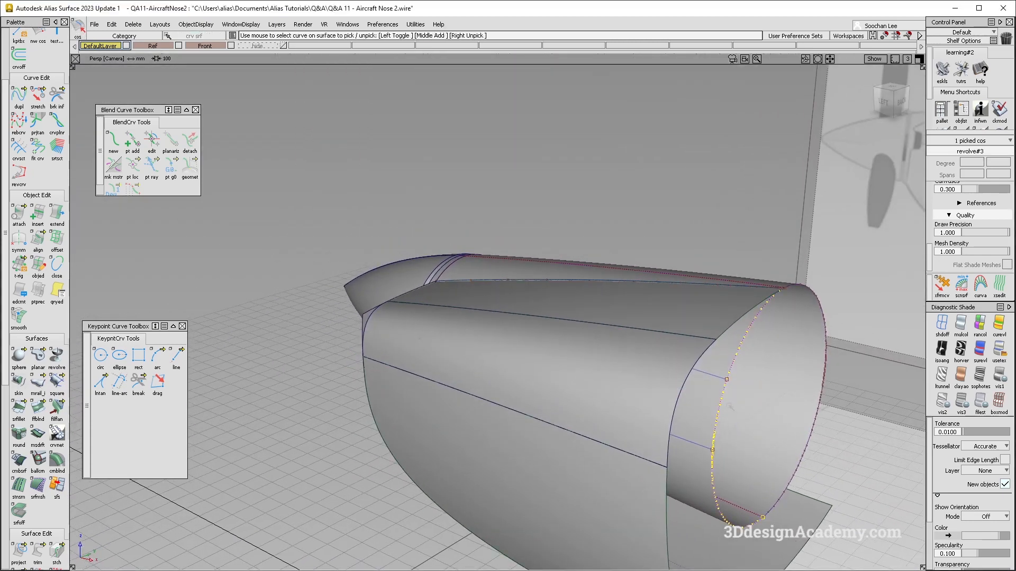
key(Delete)
key(Return)
- Delete the construction history of the nose surfaces
alt+shift+drag(729, 406, 476, 249)
alt+shift+drag(418, 201, 493, 181)
click(133, 24)
click(140, 49)
ctrl+shift+drag(449, 352, 444, 302)
alt+shift+drag(445, 365, 453, 265)
- Untrim the front surface beside the side surface so it extends past their shared edge
double_click(19, 409)
click(453, 266)
drag(37, 557, 92, 553)
mouse_move(365, 339)
alt+shift+mouse_down()
mouse_move(373, 415)
mouse_move(406, 380)
alt+shift+mouse_up()
ctrl+shift+drag(406, 380, 360, 227)
- Create a variable G2 surface fillet with chordal length 300 between the front surface and the side surface
click(19, 409)
click(417, 284)
click(453, 264)
alt+shift+drag(509, 413, 565, 382)
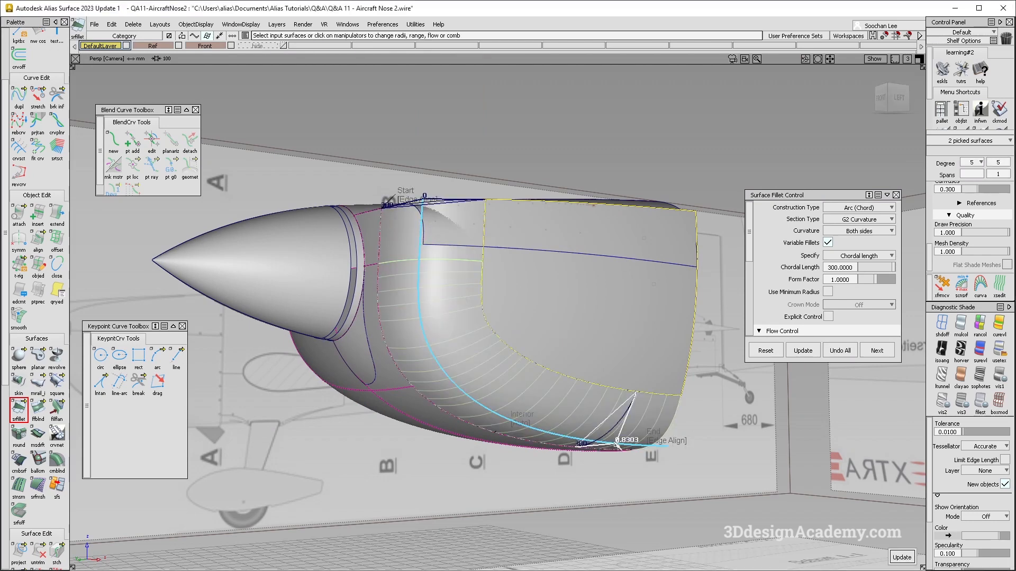
- Set the variable fillet's chordal length at its start, near the upper front corner, to 175
alt+shift+drag(617, 443, 431, 352)
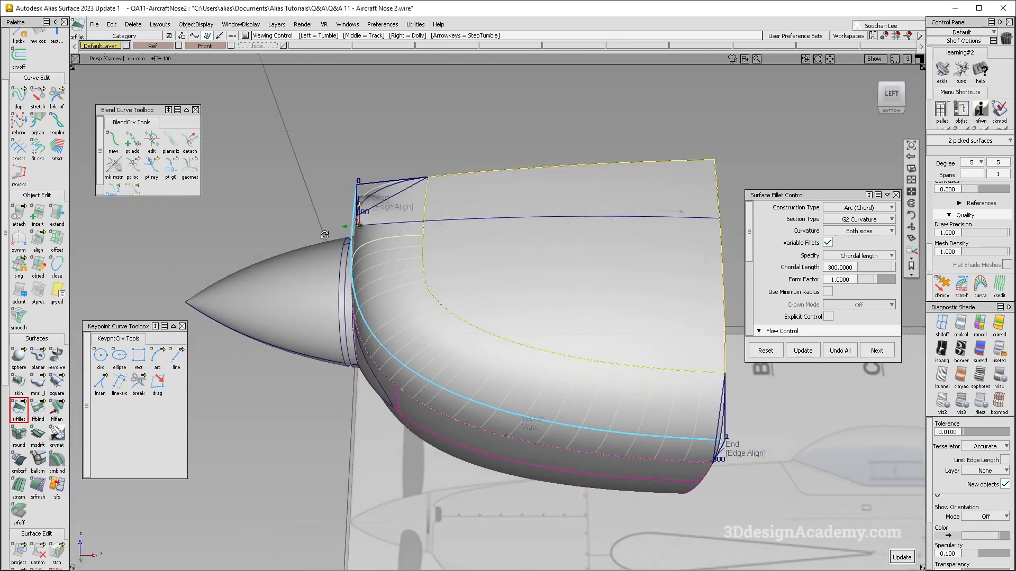
alt+shift+drag(365, 161, 391, 197)
text(1)
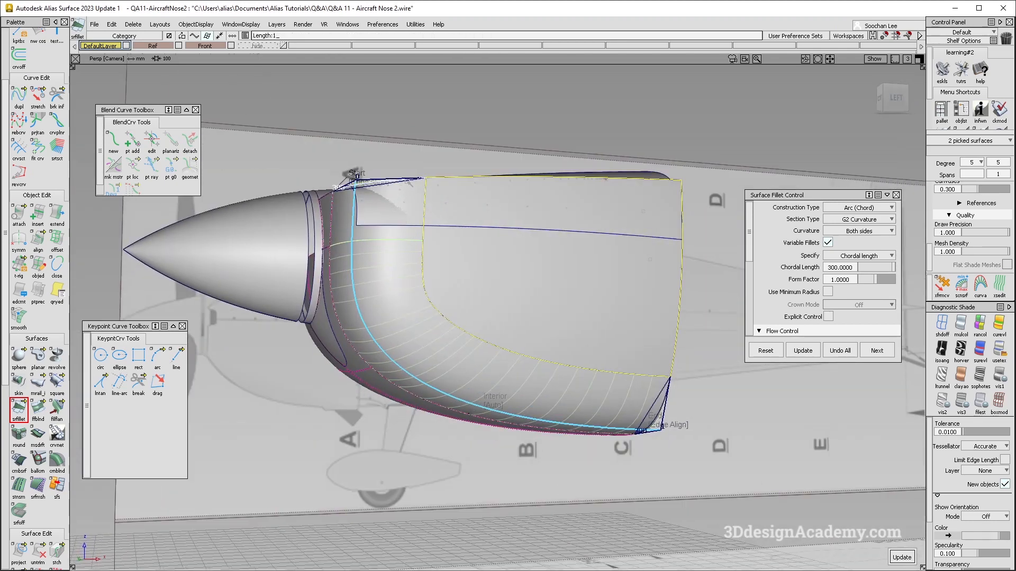
text(75)
key(Return)
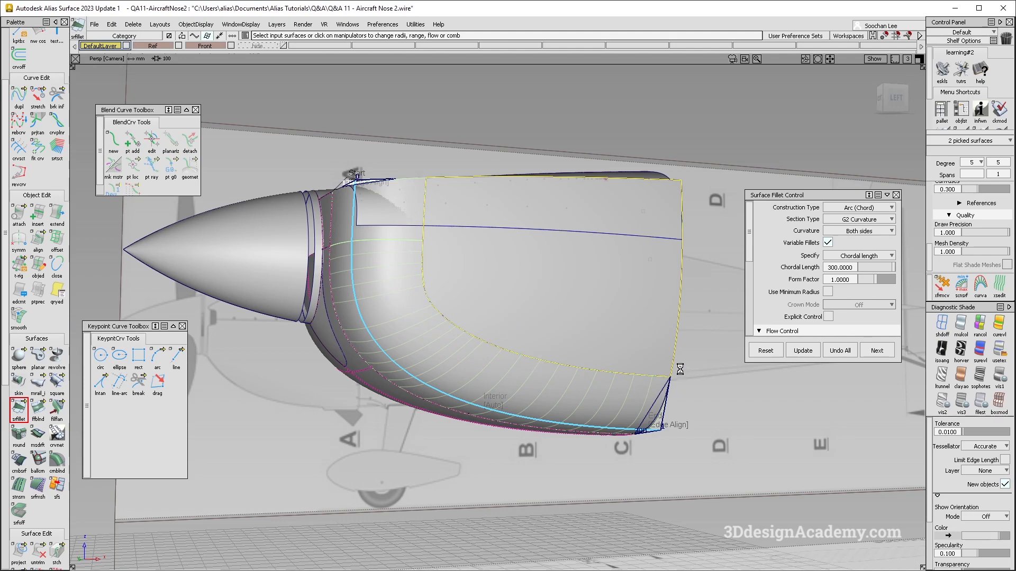
- Add a chordal length control point at about 0.92 along the fillet near its lower end and complete the fillet
alt+shift+drag(651, 426, 608, 359)
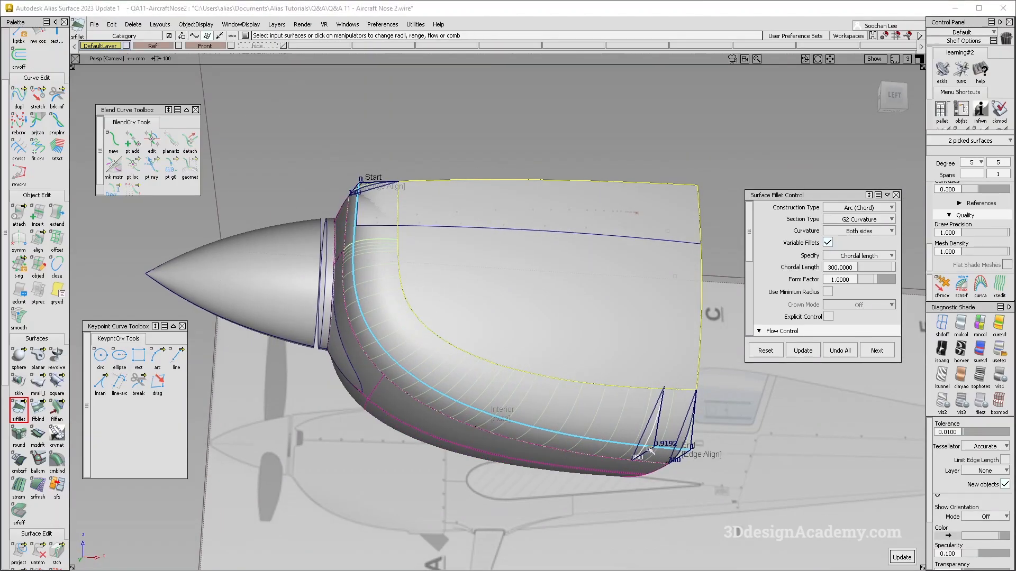
alt+shift+drag(434, 353, 490, 353)
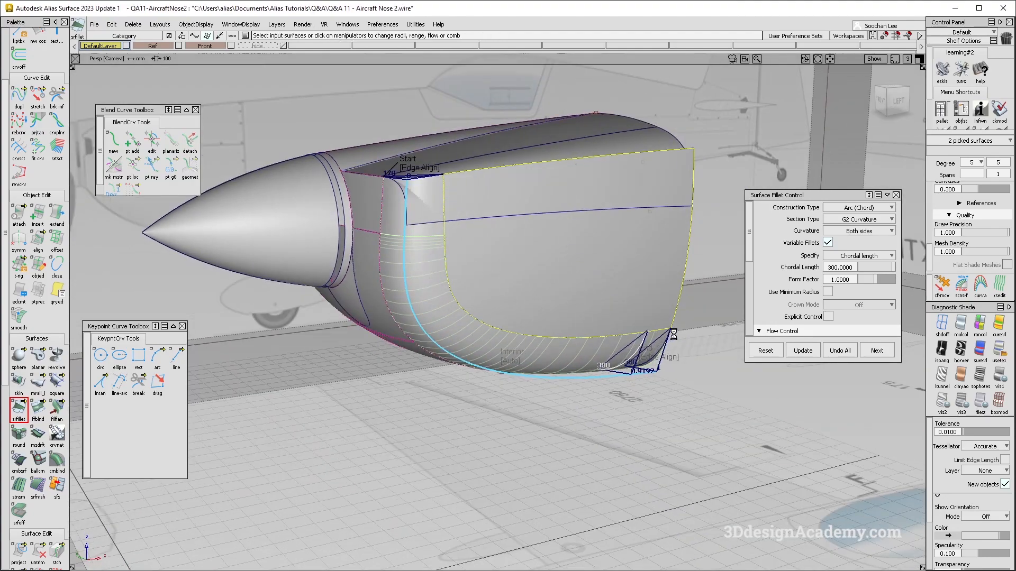
alt+shift+drag(571, 368, 357, 308)
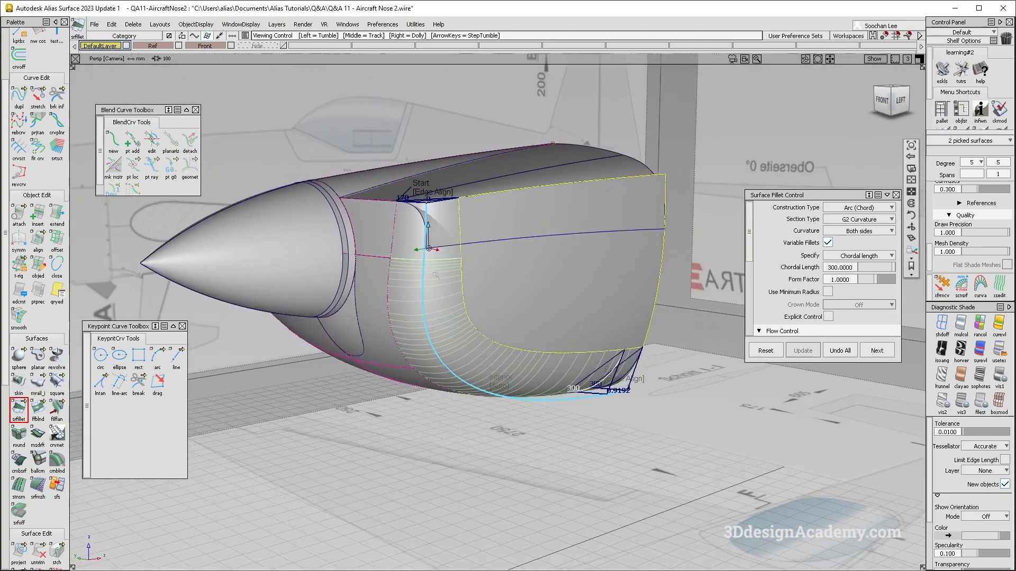
alt+shift+right_drag(429, 271, 441, 259)
alt+shift+drag(487, 303, 562, 350)
mouse_move(535, 317)
alt+shift+mouse_down()
mouse_move(588, 357)
mouse_move(489, 288)
alt+shift+mouse_up()
alt+shift+drag(510, 324, 527, 341)
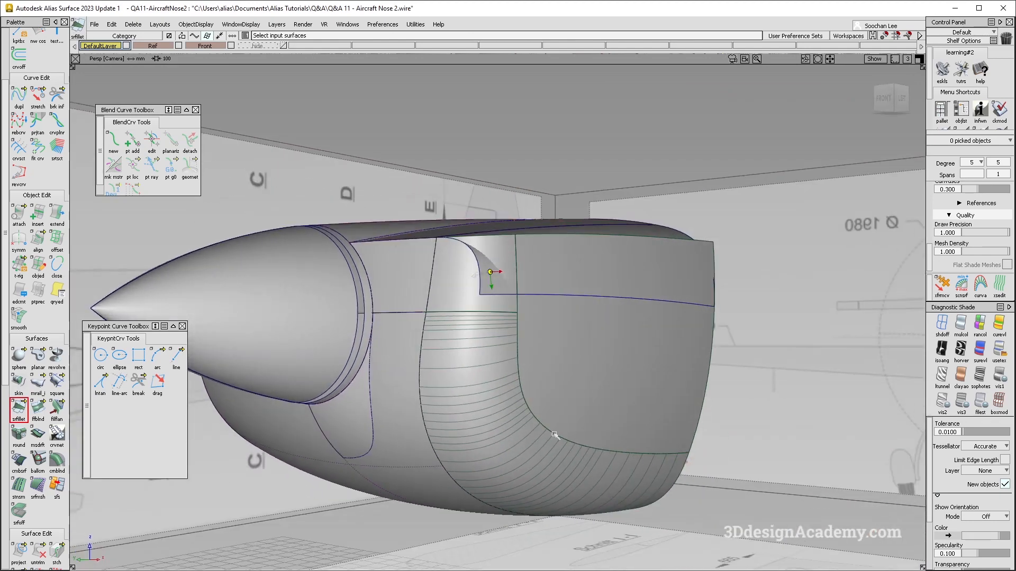
alt+shift+drag(547, 346, 557, 354)
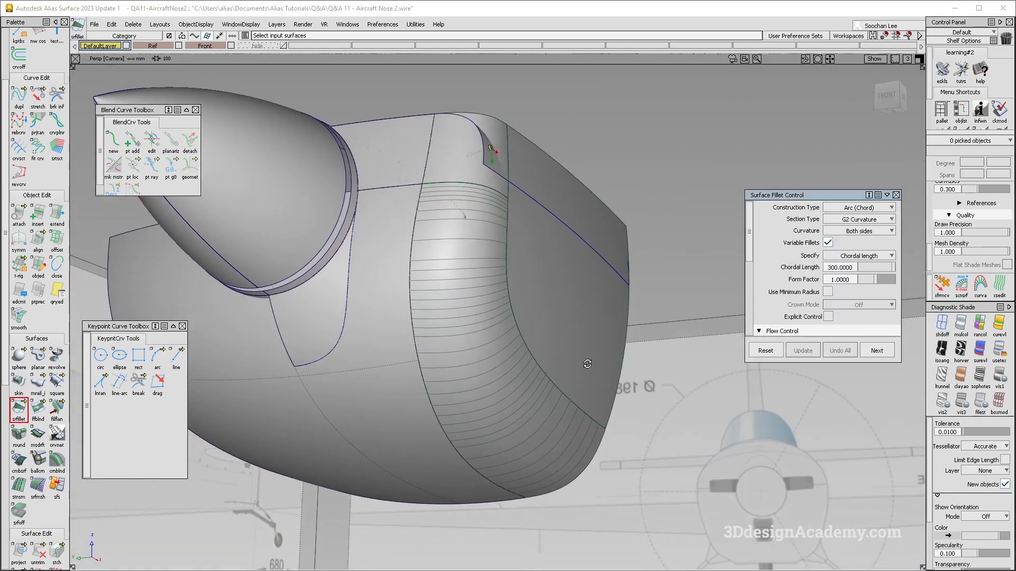
- Reopen the fillet's settings from one of its pieces and rebuild it with Bezier surfaces enabled
alt+shift+drag(594, 369, 485, 410)
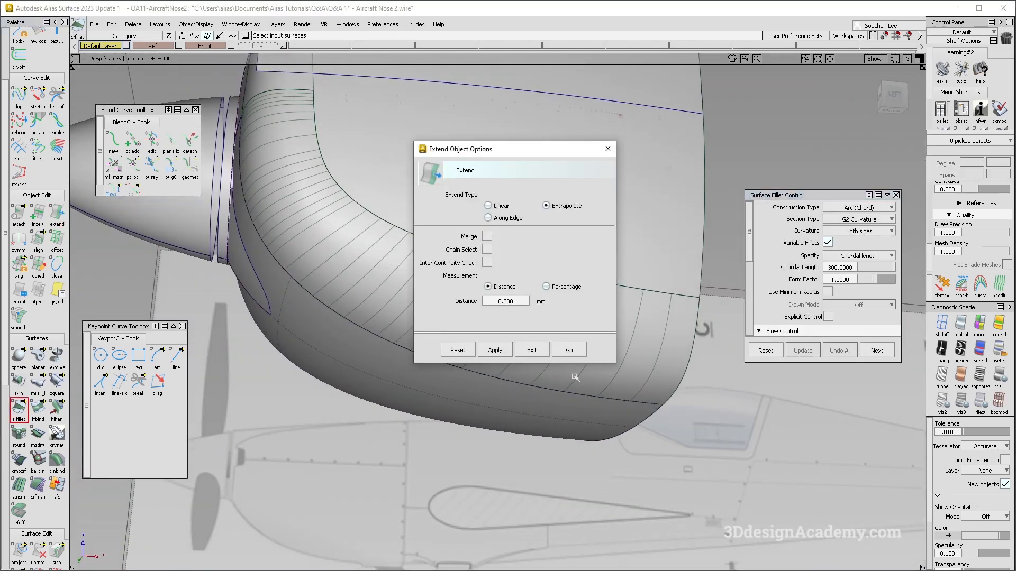
click(569, 350)
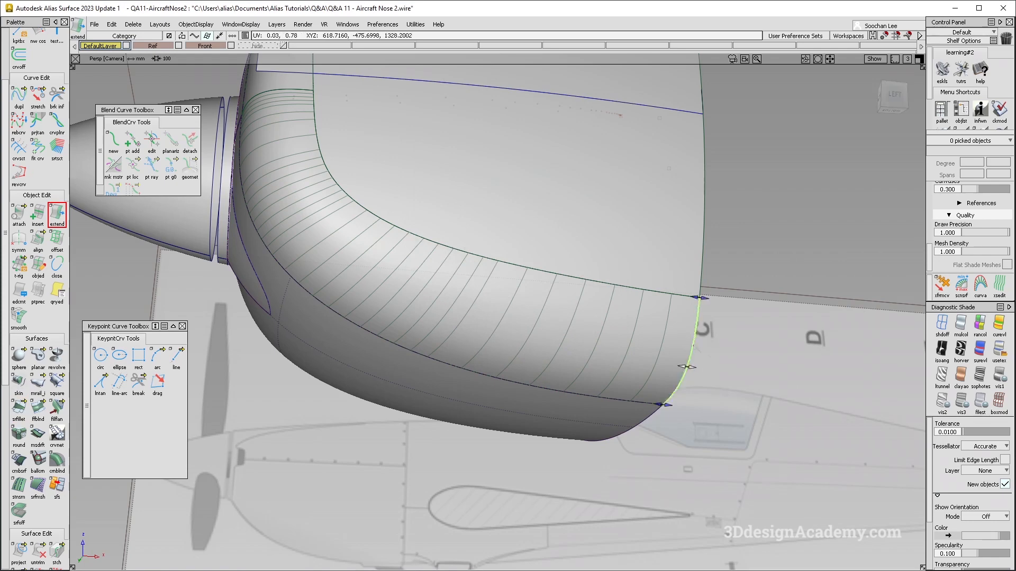
drag(693, 346, 724, 345)
alt+shift+drag(724, 345, 815, 418)
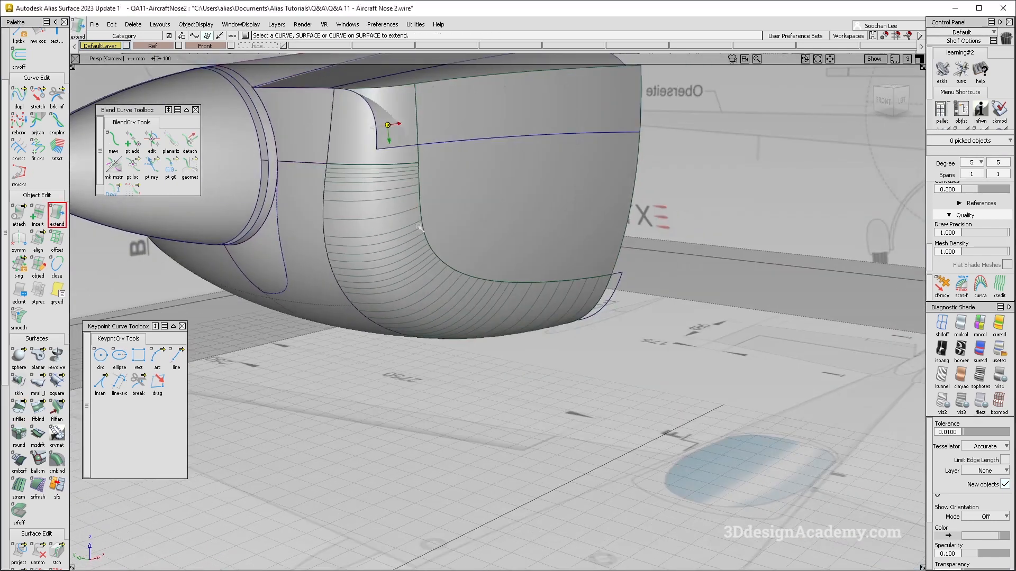
alt+shift+middle_drag(419, 227, 469, 209)
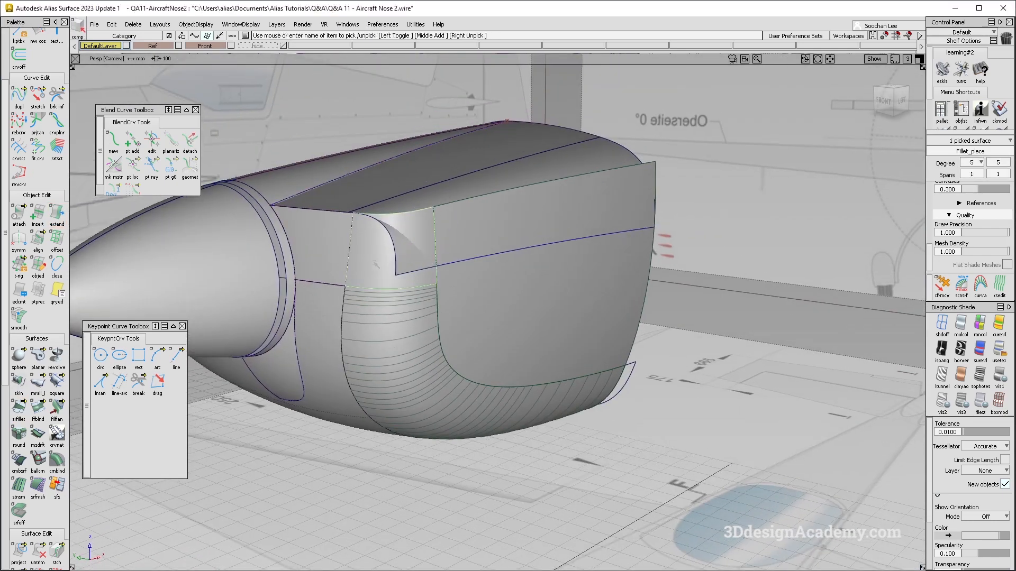
ctrl+shift+drag(360, 260, 354, 337)
click(366, 329)
scroll(845, 300, down, 3)
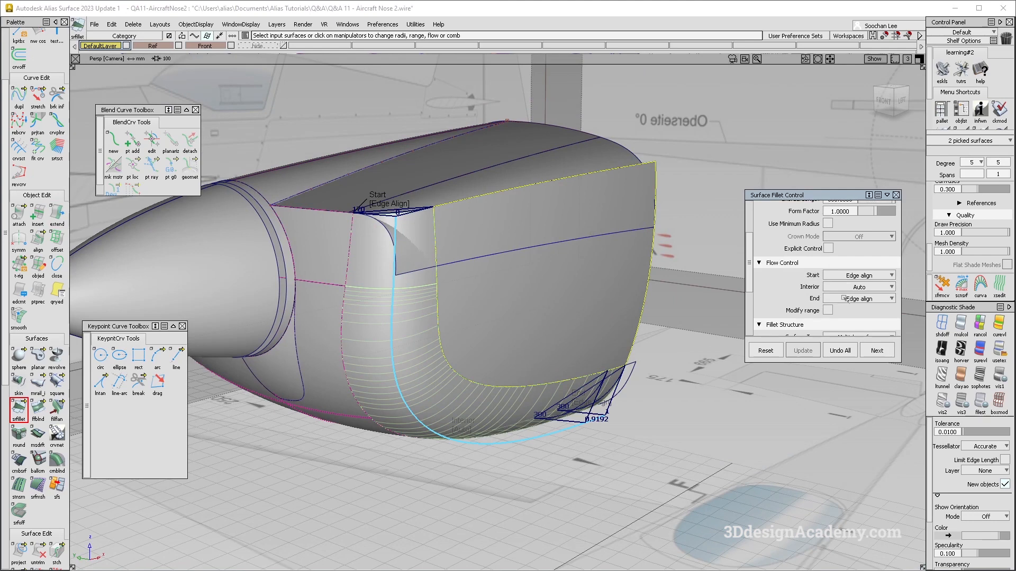
scroll(829, 313, down, 4)
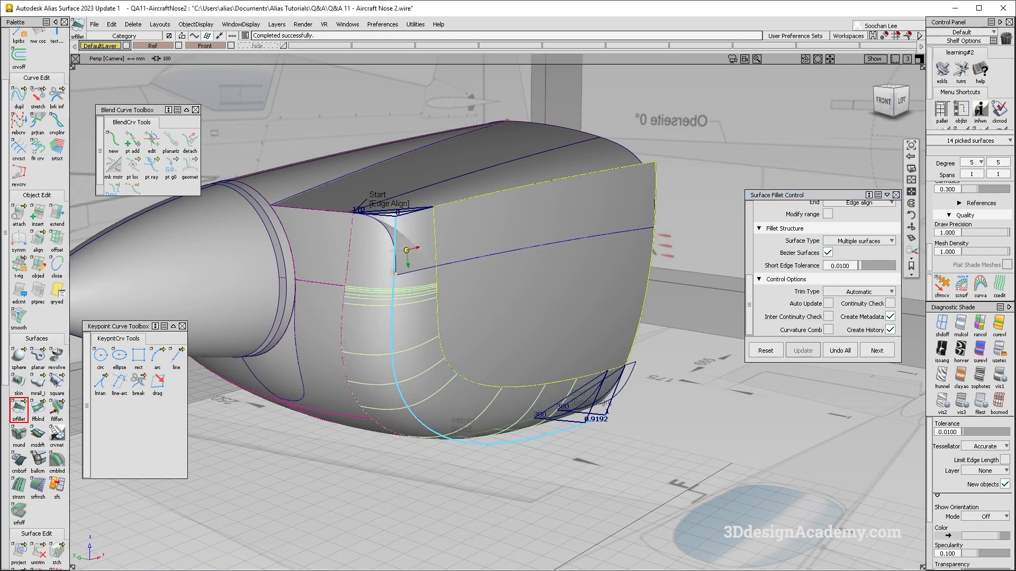
scroll(426, 263, up, 2)
- Delete the construction history of the fillet surfaces
alt+shift+right_drag(426, 263, 351, 373)
ctrl+shift+drag(352, 373, 356, 339)
click(360, 249)
click(136, 23)
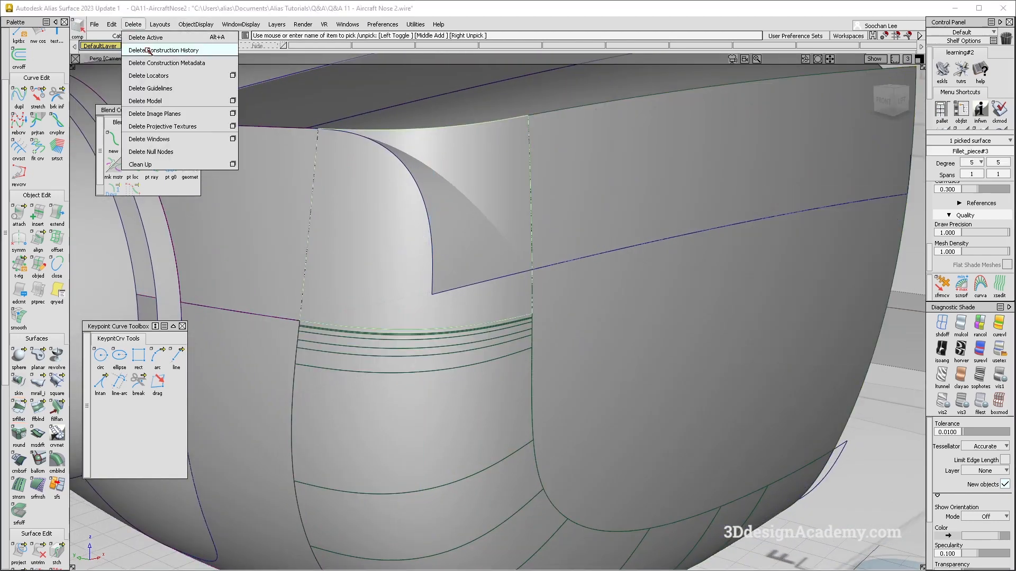
click(142, 50)
mouse_move(374, 243)
alt+shift+mouse_down()
mouse_move(445, 307)
mouse_move(379, 226)
alt+shift+mouse_up()
- Delete the fillet segments below the uppermost fillet piece, down to the lower rear edge
click(446, 307)
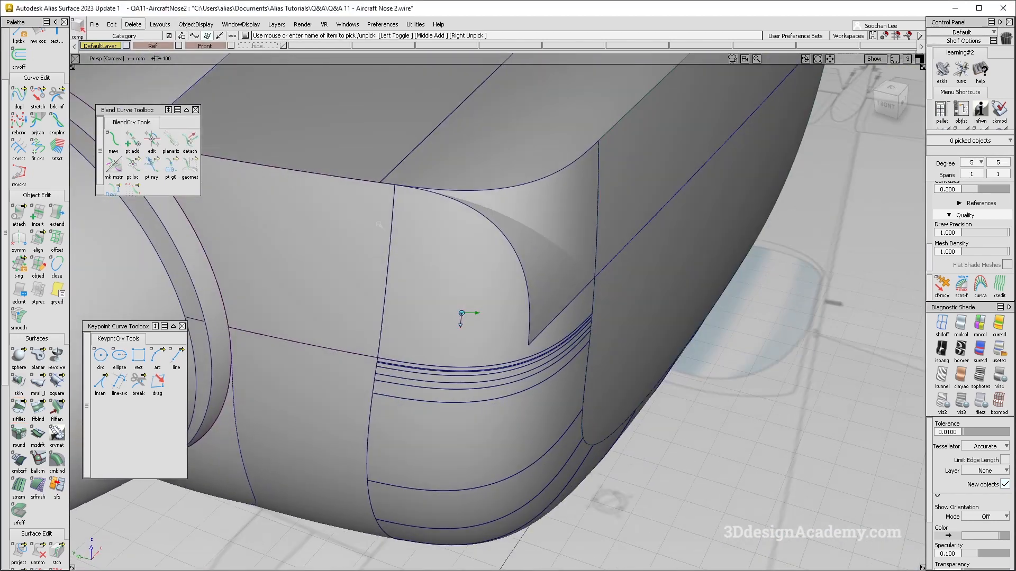
alt+shift+drag(553, 307, 388, 170)
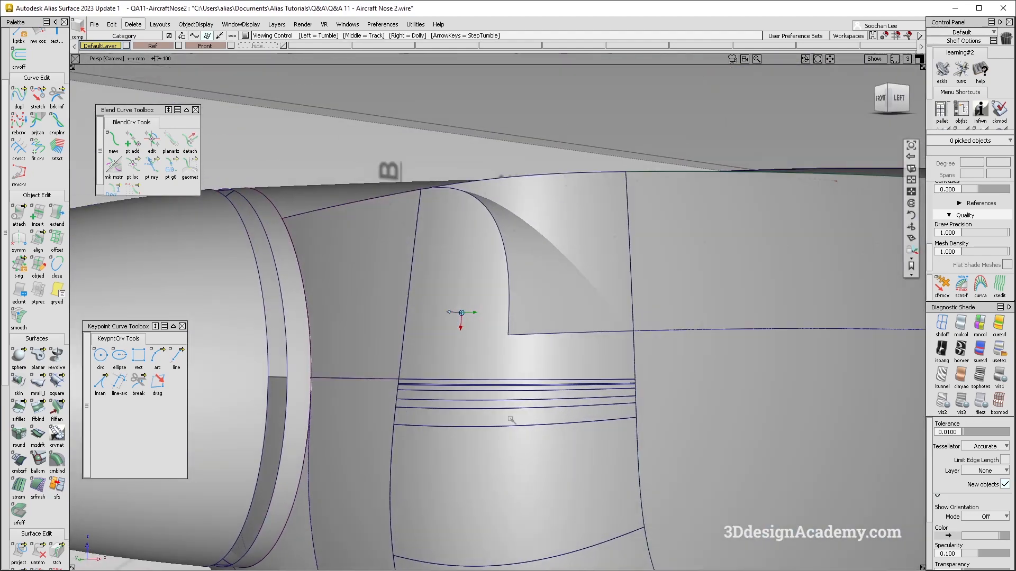
scroll(533, 379, up, 3)
alt+shift+drag(391, 365, 545, 301)
alt+shift+right_drag(545, 301, 633, 312)
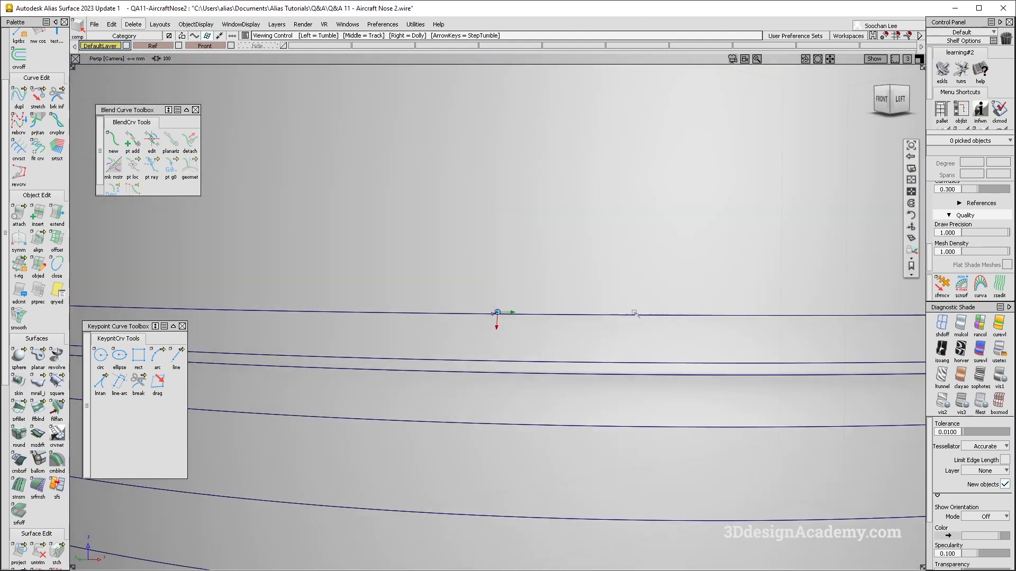
click(580, 342)
click(582, 367)
click(574, 427)
click(572, 460)
alt+shift+right_drag(608, 455, 533, 366)
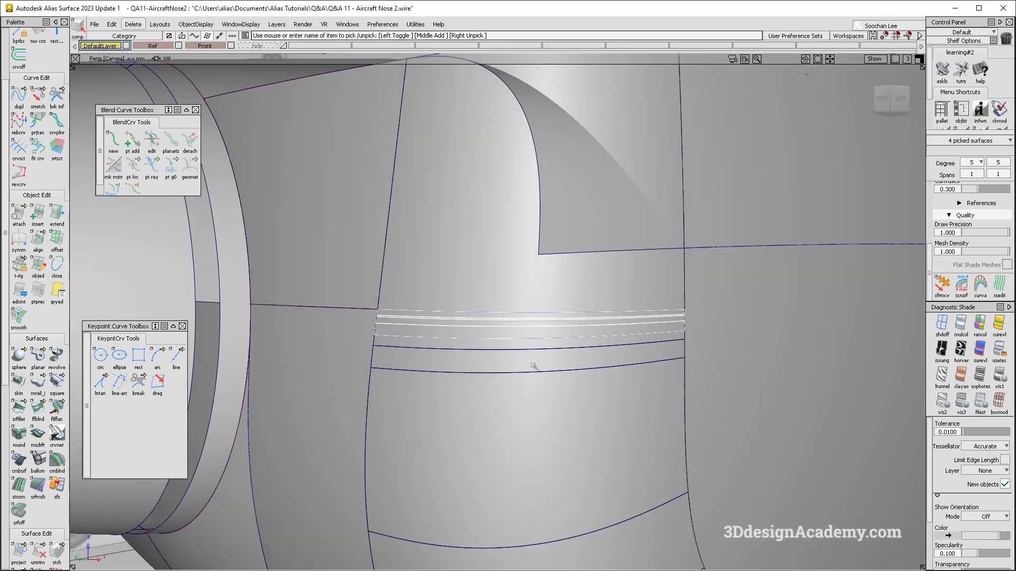
scroll(605, 418, down, 5)
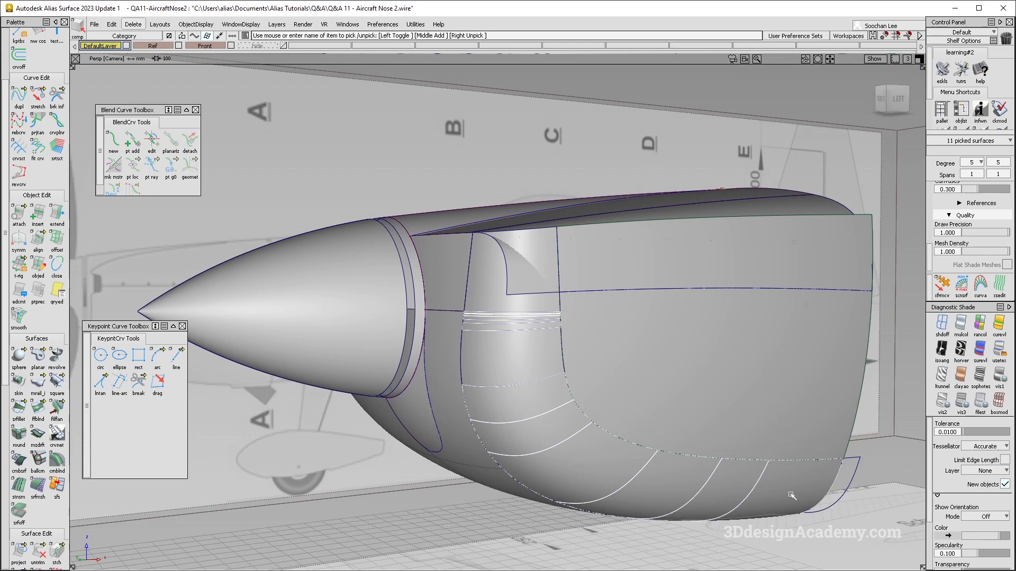
key(Delete)
key(Return)
- Delete the leftover fillet segment just beneath the uppermost fillet piece
alt+shift+drag(627, 386, 524, 326)
scroll(539, 316, up, 4)
click(515, 326)
key(Delete)
key(Return)
- Untrim the front and side surfaces so they extend across the gap left by the deleted fillet
alt+shift+drag(446, 430, 443, 407)
click(407, 462)
alt+shift+right_drag(408, 462, 371, 465)
alt+shift+drag(413, 492, 439, 461)
alt+shift+middle_drag(443, 481, 443, 381)
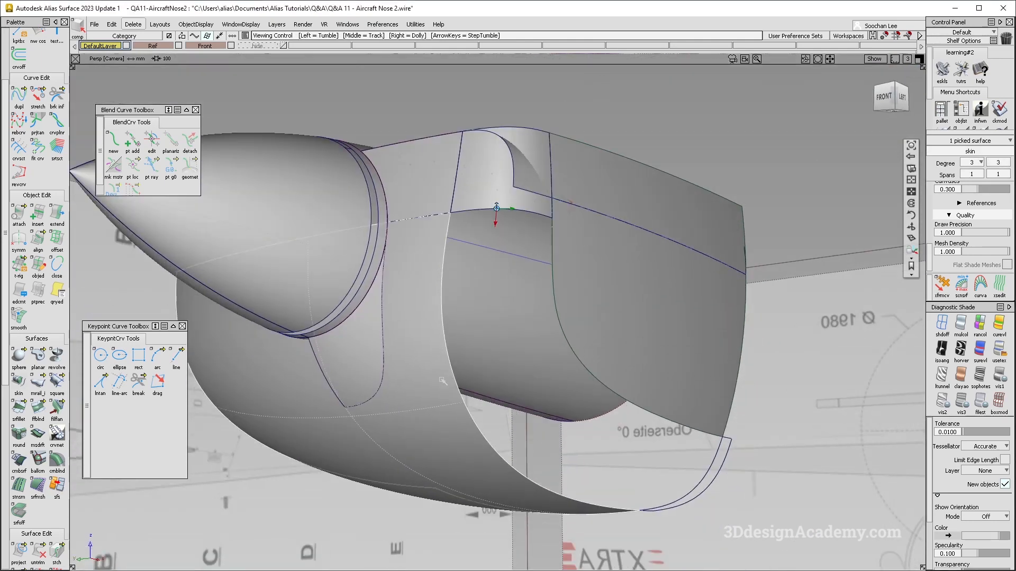
alt+shift+drag(443, 381, 479, 394)
click(38, 553)
mouse_move(607, 385)
alt+shift+mouse_down()
mouse_move(542, 358)
mouse_move(610, 312)
mouse_move(503, 419)
alt+shift+mouse_up()
click(610, 312)
ctrl+shift+drag(503, 420, 528, 195)
alt+shift+drag(716, 388, 594, 379)
ctrl+shift+drag(594, 378, 577, 318)
- Try a blend curve on the front surface from the remaining fillet piece's corner to the lower edge, and delete it
click(113, 141)
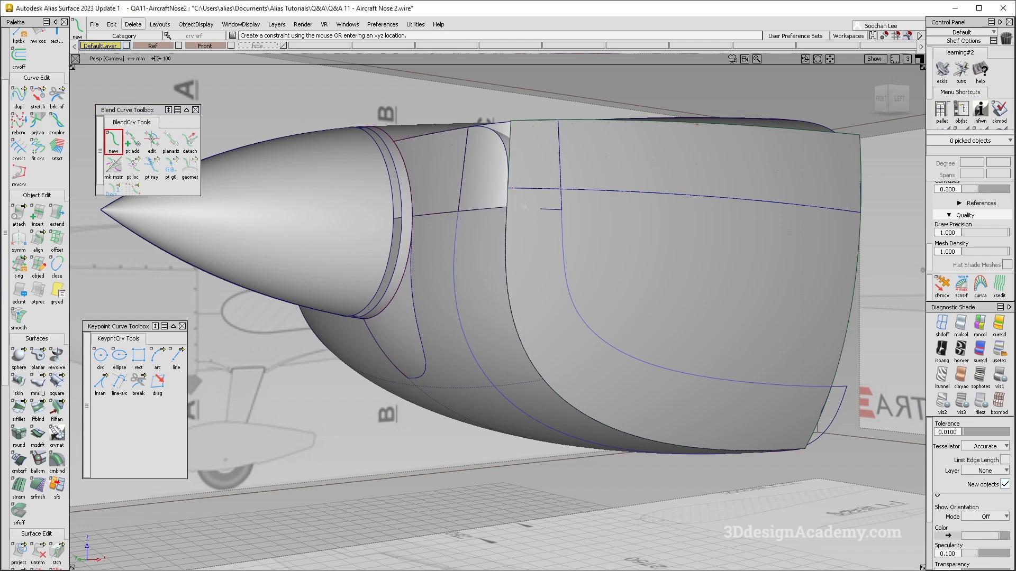
alt+shift+drag(508, 329, 529, 413)
alt+shift+drag(503, 370, 536, 366)
click(512, 203)
alt+shift+drag(461, 369, 667, 380)
alt+shift+right_drag(667, 381, 542, 299)
alt+shift+drag(442, 228, 402, 350)
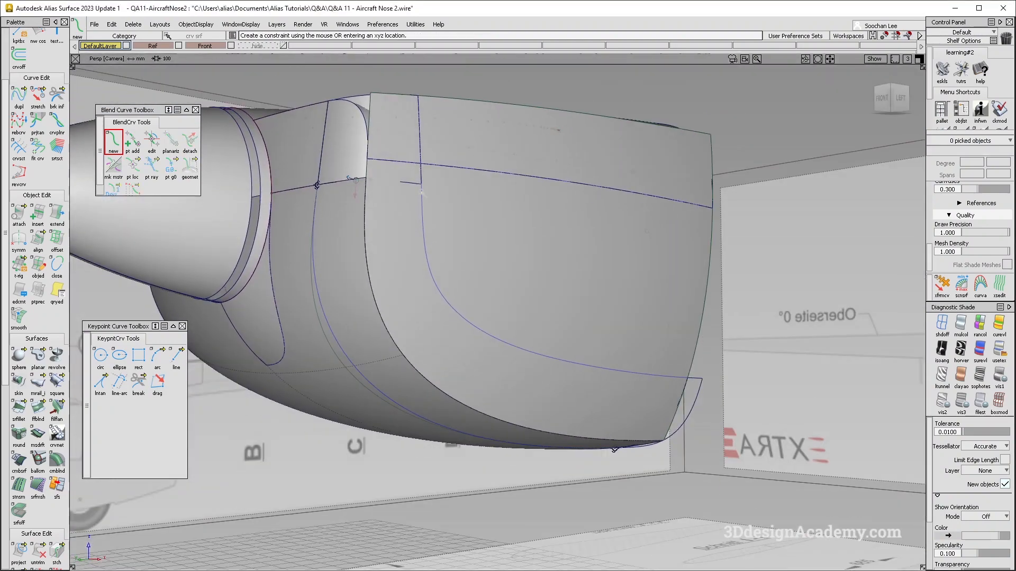
click(421, 174)
click(344, 218)
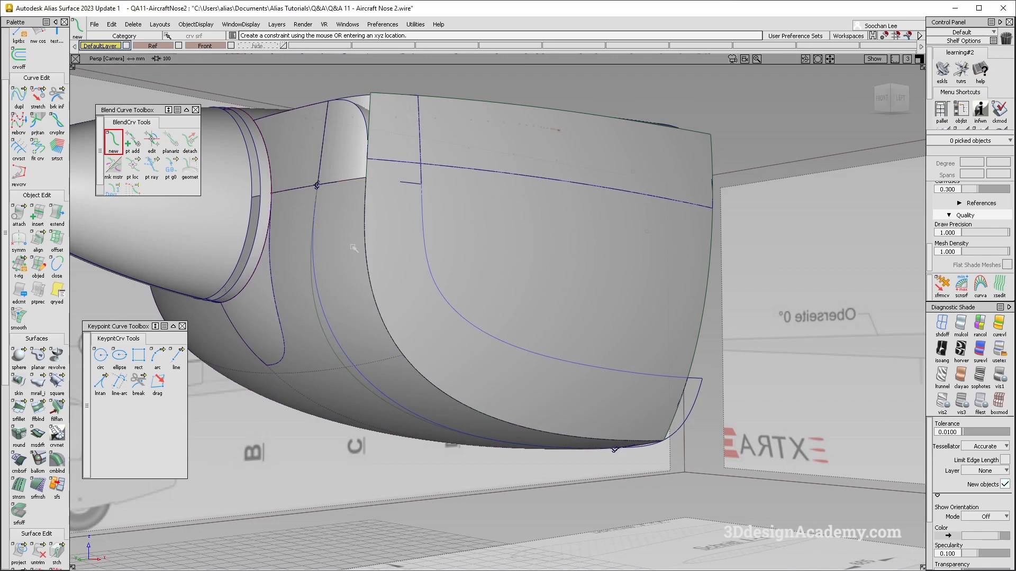
click(333, 349)
key(Delete)
key(Return)
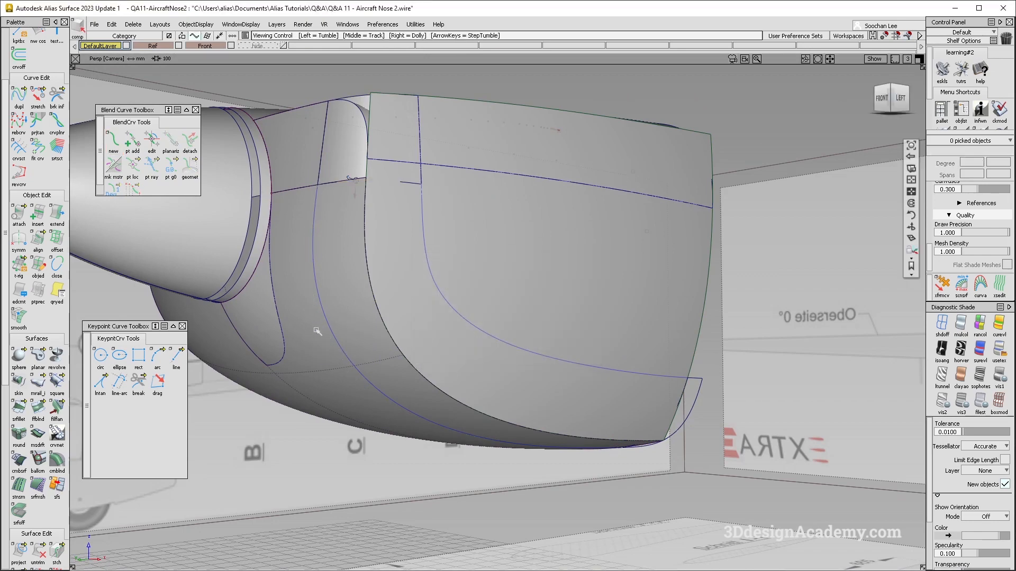
- Create a blend curve on the front surface from the remaining fillet piece's V=0 edge corner to the lower end of the old trim curve
alt+shift+drag(332, 331, 304, 358)
click(306, 360)
mouse_move(265, 270)
ctrl+shift+mouse_down()
mouse_move(340, 358)
mouse_move(318, 382)
mouse_move(391, 341)
ctrl+shift+mouse_up()
click(391, 340)
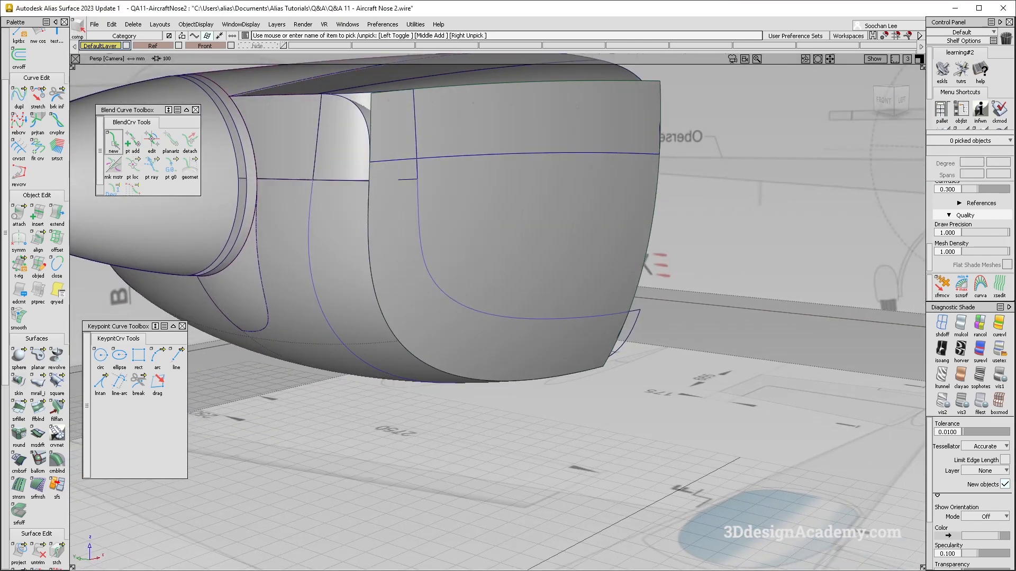
click(114, 144)
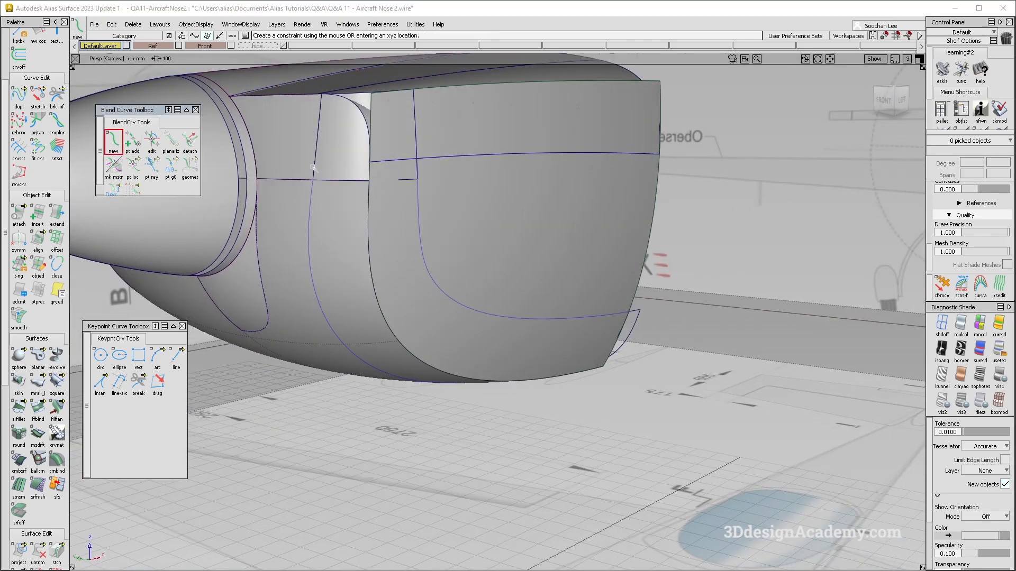
click(373, 181)
alt+shift+drag(643, 422, 654, 529)
alt+shift+middle_drag(654, 530, 653, 480)
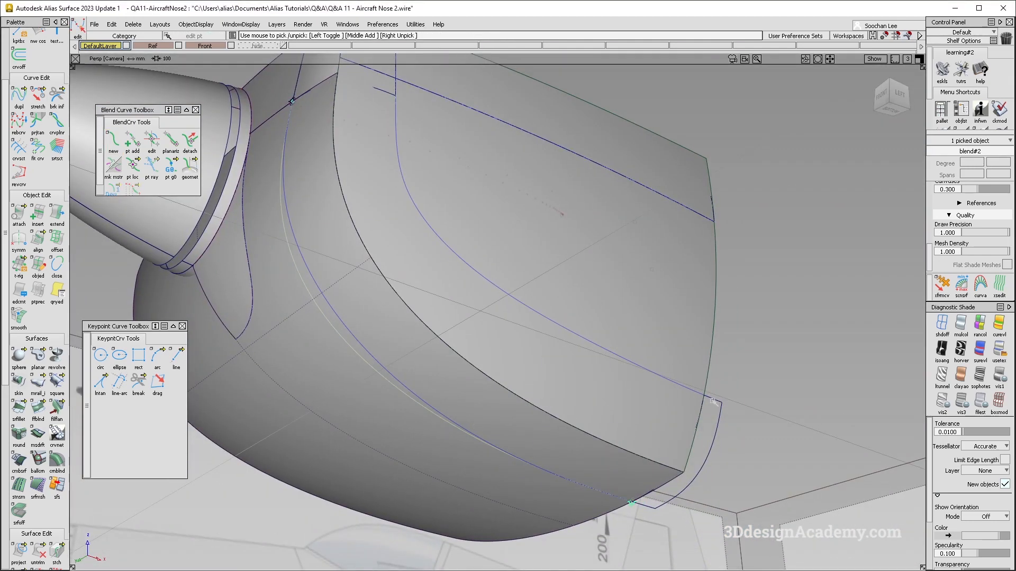
drag(133, 284, 116, 279)
- Create a blend curve on the side surface from the old trim curve's lower end to the remaining fillet piece's V=1 edge corner
click(118, 144)
click(707, 398)
alt+shift+middle_drag(672, 338, 715, 439)
alt+shift+drag(714, 439, 708, 375)
click(447, 212)
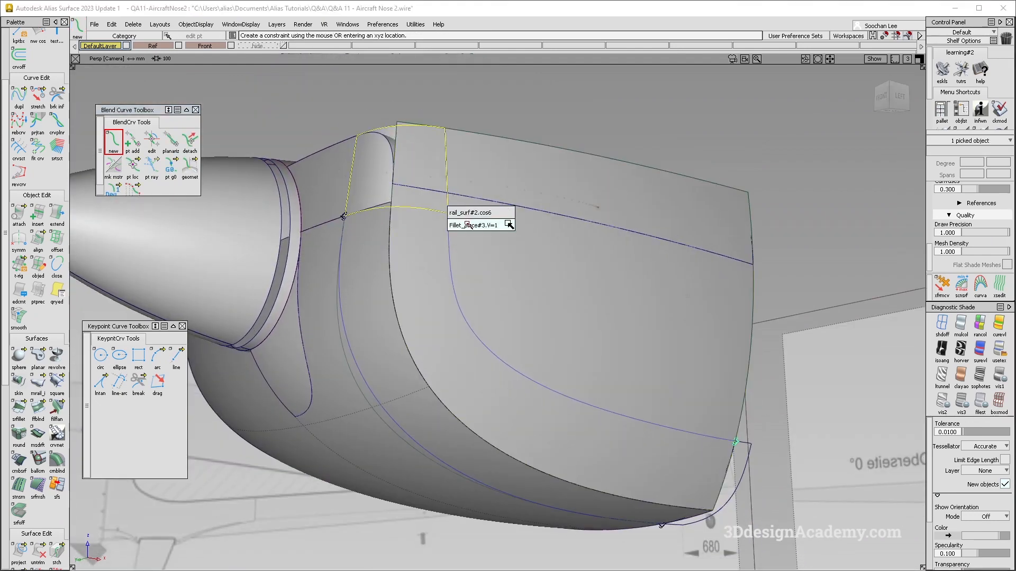
click(506, 227)
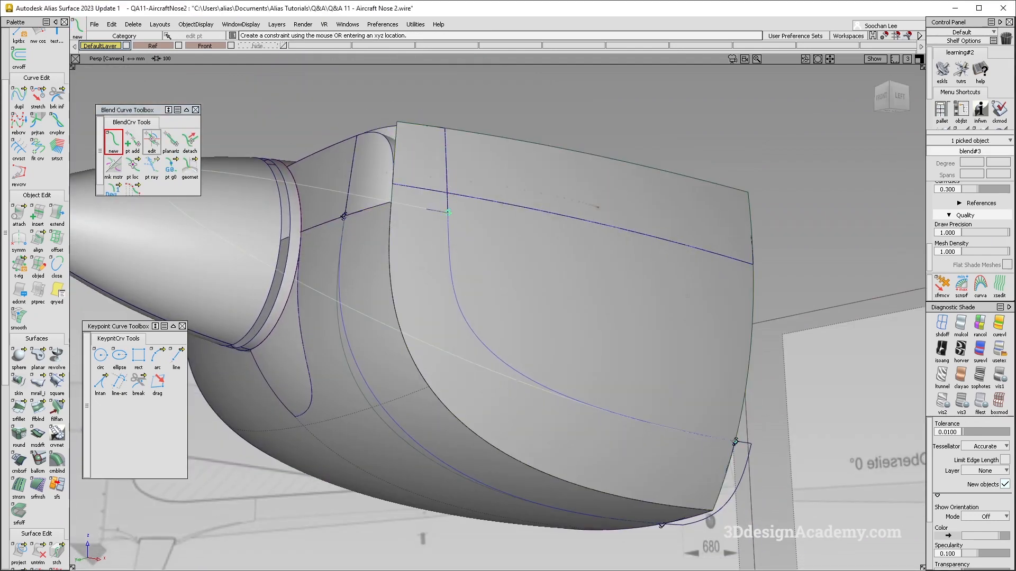
- Align the side blend curve's tangent at its upper end with the side edge of the remaining fillet piece
click(152, 141)
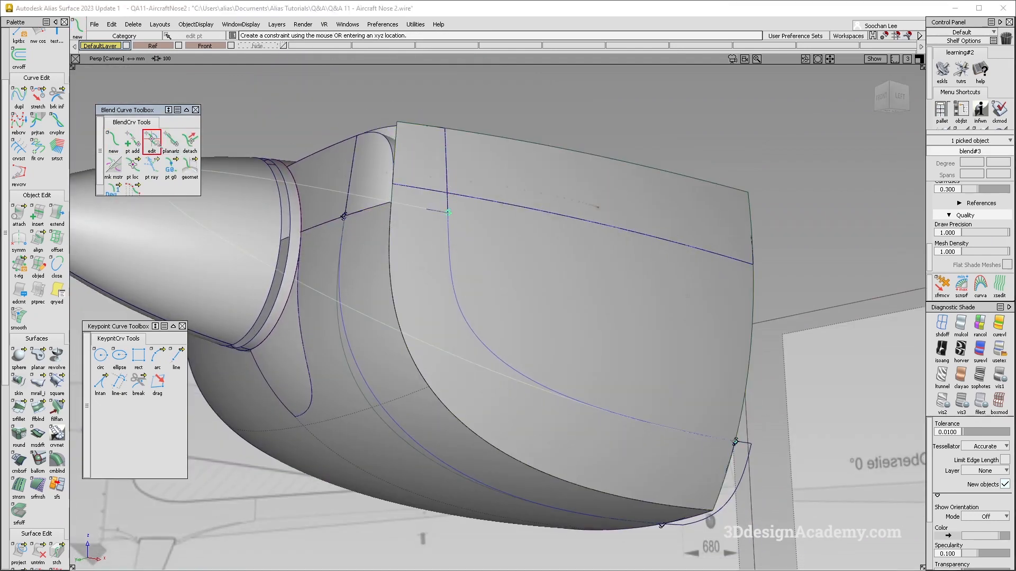
click(448, 182)
click(317, 254)
alt+shift+drag(318, 254, 370, 302)
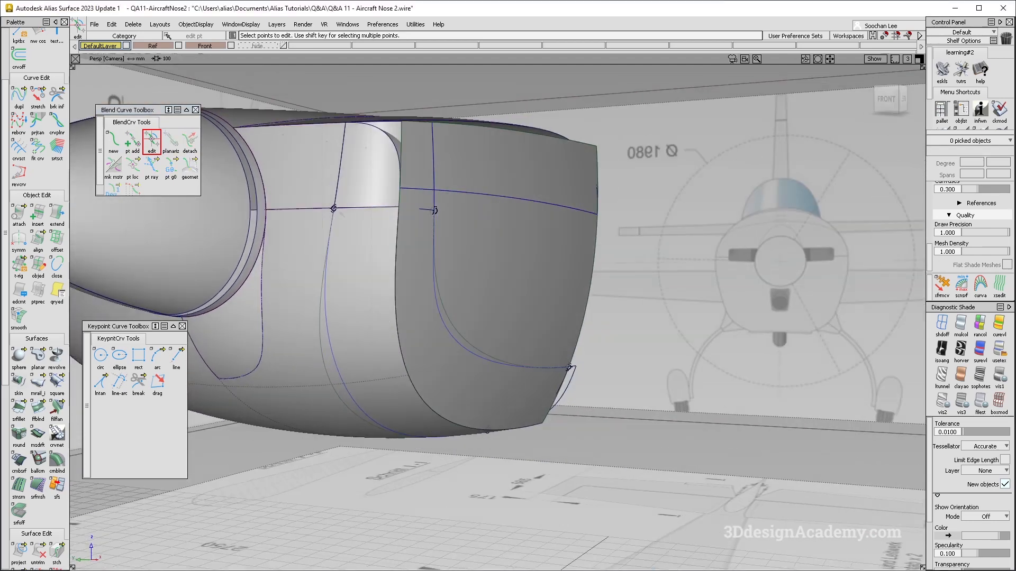
click(333, 209)
ctrl+shift+drag(386, 253, 353, 411)
alt+shift+middle_drag(341, 410, 404, 392)
mouse_move(403, 320)
ctrl+shift+mouse_down()
mouse_move(322, 418)
mouse_move(345, 389)
ctrl+shift+mouse_up()
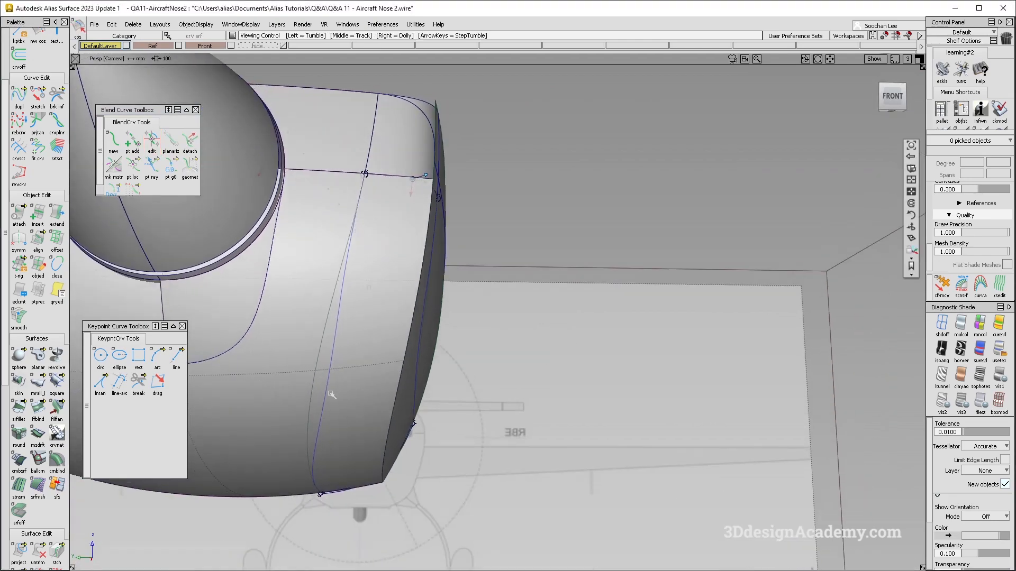
- Delete the old fillet trim curves on surface from the front and side surfaces
alt+shift+middle_drag(345, 390, 422, 344)
mouse_move(441, 254)
ctrl+shift+mouse_down()
mouse_move(360, 347)
mouse_move(223, 372)
mouse_move(172, 365)
mouse_move(24, 288)
ctrl+shift+mouse_up()
click(380, 324)
alt+shift+drag(371, 339, 407, 350)
click(503, 364)
alt+shift+drag(503, 364, 402, 272)
alt+shift+drag(562, 184, 514, 203)
alt+shift+drag(427, 335, 562, 416)
ctrl+shift+drag(563, 416, 437, 223)
drag(364, 189, 476, 296)
key(Delete)
key(Return)
click(595, 310)
drag(501, 401, 570, 521)
key(Delete)
key(Return)
- Project the blend curves onto the front and side surfaces along the Normal vector
click(18, 551)
click(431, 426)
click(424, 381)
click(869, 270)
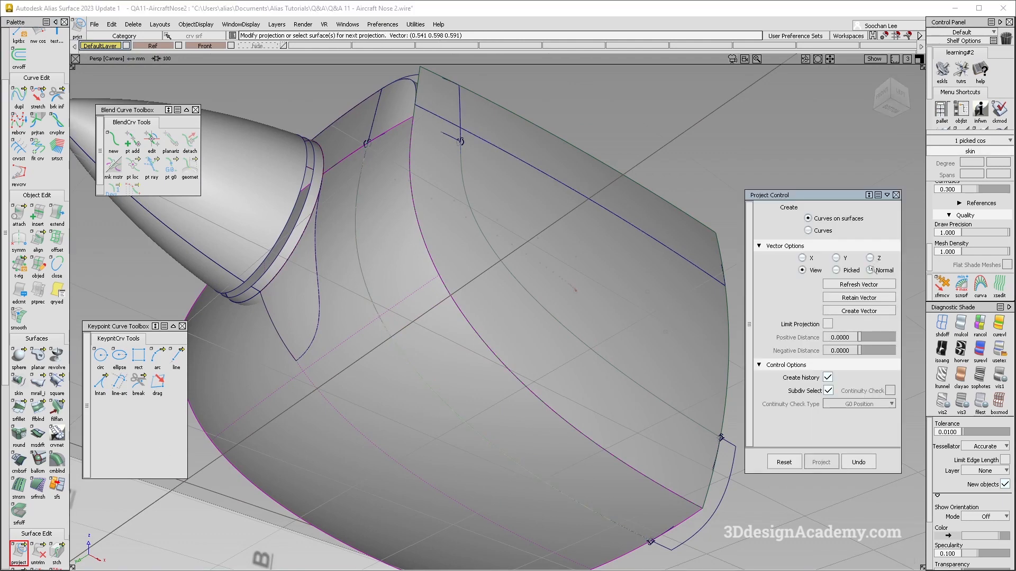
drag(537, 324, 538, 328)
alt+shift+drag(528, 265, 551, 402)
ctrl+shift+drag(552, 407, 551, 316)
alt+shift+drag(552, 317, 552, 360)
- Pick the front blend curve and display its control vertices and hull, leaving nothing selected
alt+shift+drag(378, 322, 374, 287)
alt+shift+drag(355, 243, 366, 298)
click(352, 225)
click(372, 257)
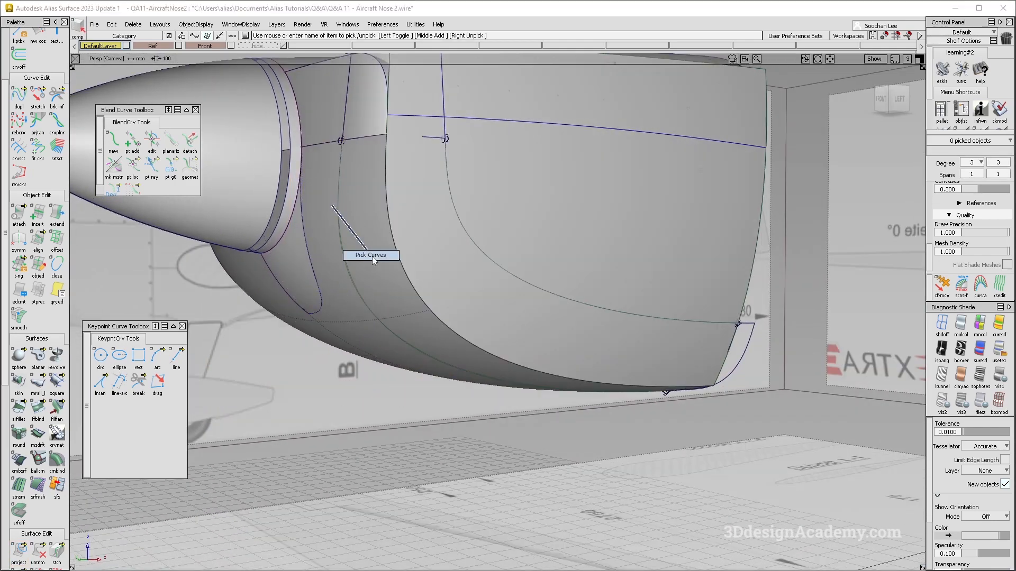
mouse_move(341, 206)
alt+shift+mouse_down()
mouse_move(367, 268)
mouse_move(687, 277)
mouse_move(320, 263)
mouse_move(365, 336)
mouse_move(373, 274)
alt+shift+mouse_up()
mouse_move(371, 274)
alt+shift+mouse_down()
mouse_move(346, 275)
mouse_move(352, 333)
alt+shift+mouse_up()
ctrl+shift+drag(351, 334, 351, 274)
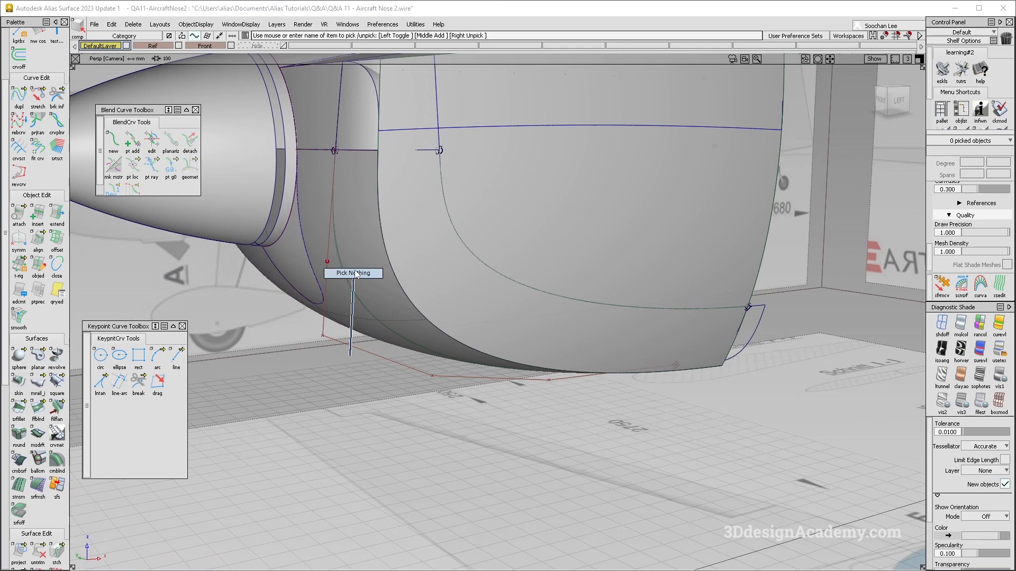
- Measure the curve-to-curve deviation between the front blend curve blend#2 and its projected curve on surface
click(57, 381)
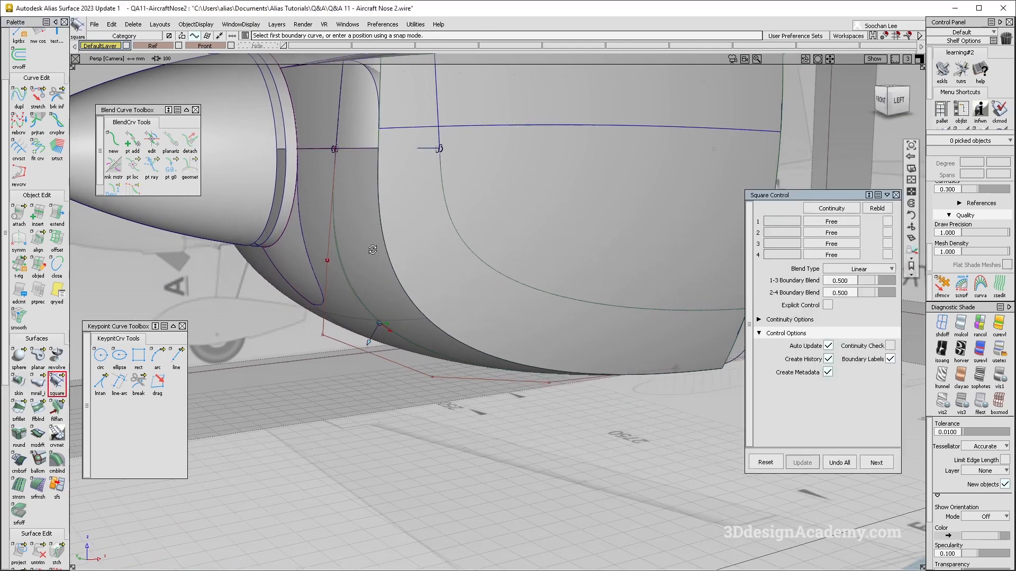
alt+shift+drag(350, 259, 363, 252)
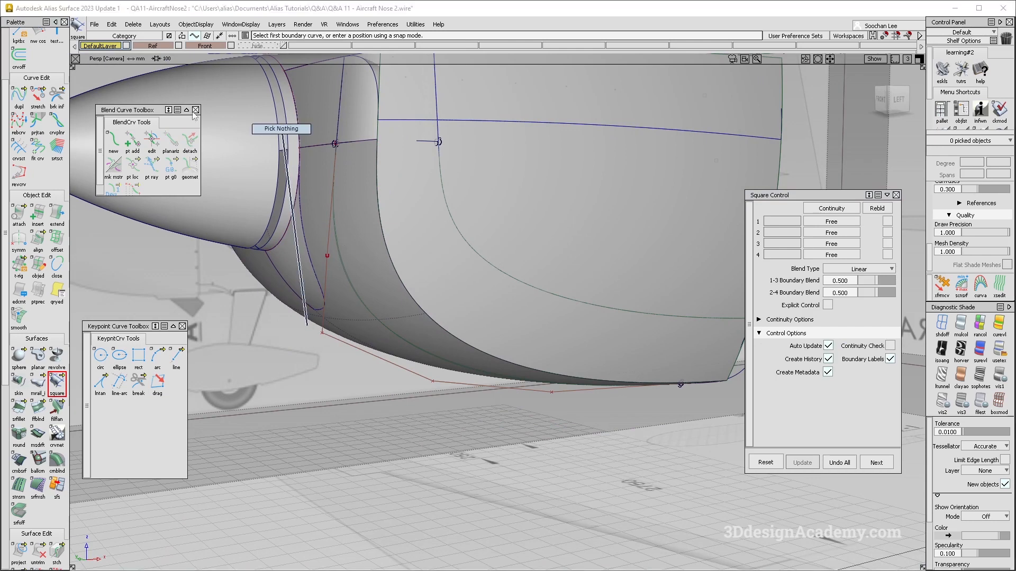
scroll(37, 318, down, 5)
scroll(37, 318, down, 3)
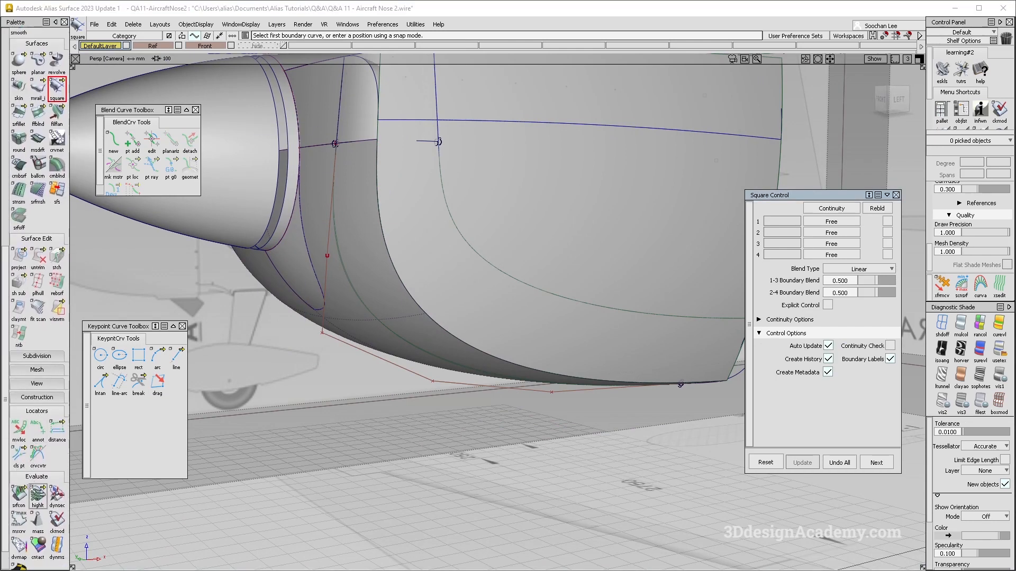
click(19, 453)
click(352, 293)
click(363, 298)
click(353, 292)
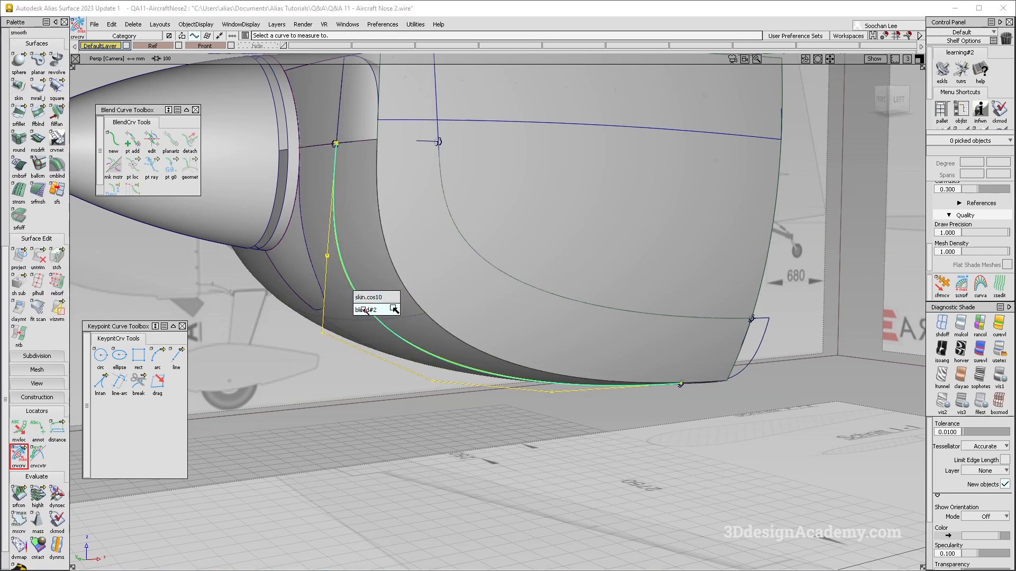
click(393, 309)
alt+shift+drag(393, 309, 415, 300)
- Align the upper end of the front blend curve to the fillet piece's edge above it with G2 continuity, accepting removal of its construction history
click(152, 141)
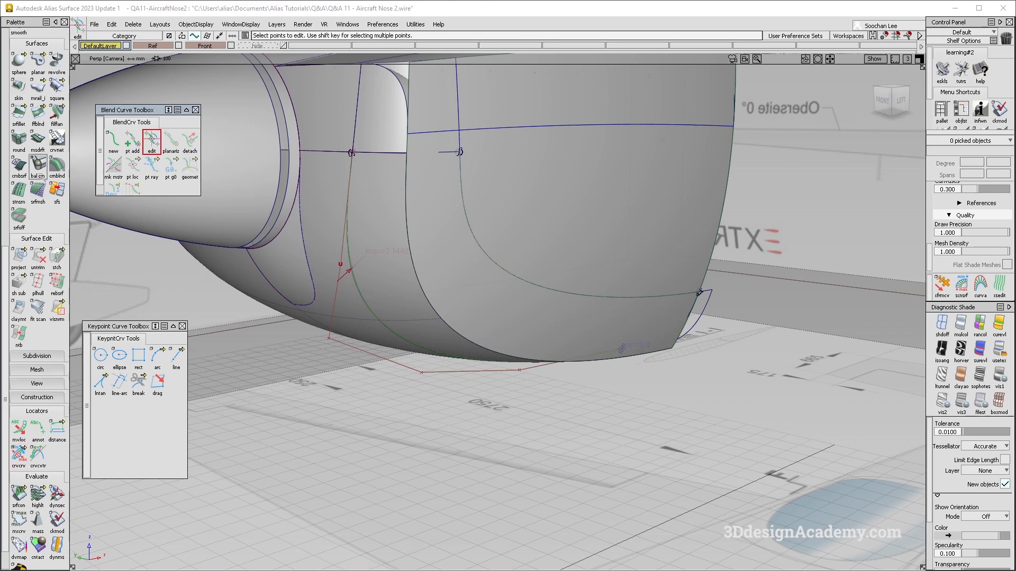
scroll(37, 296, up, 4)
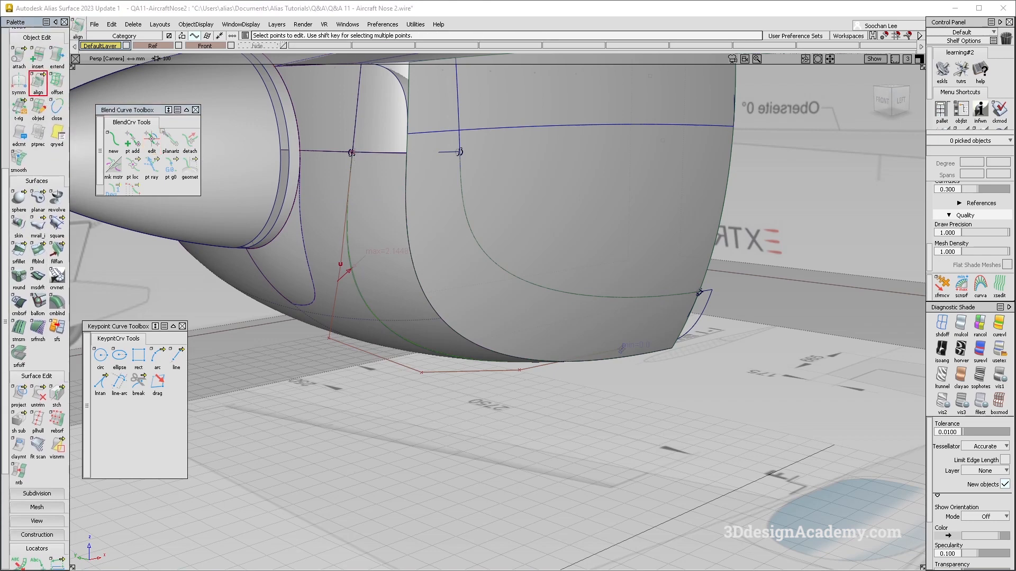
click(361, 187)
click(555, 349)
click(361, 199)
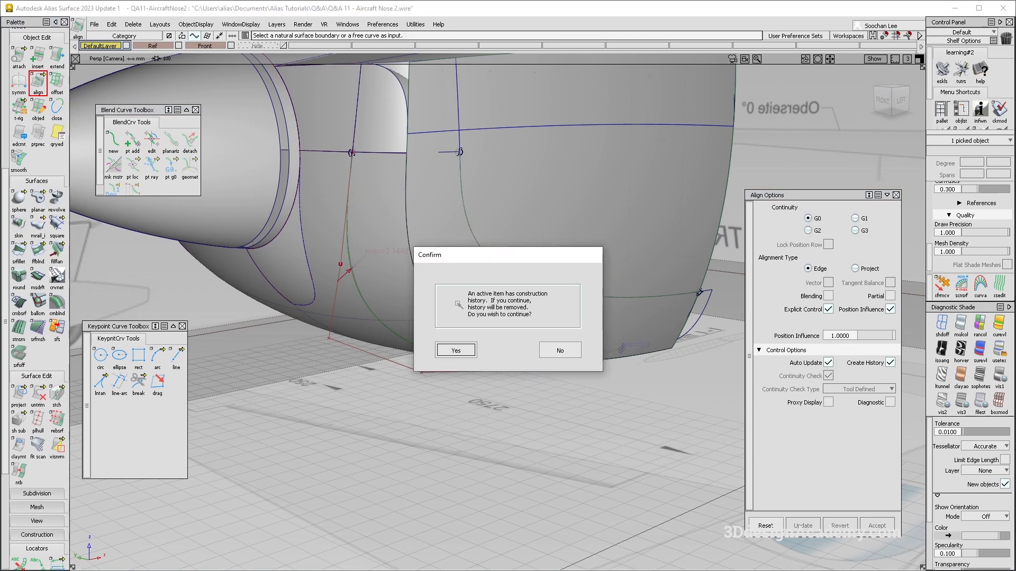
click(455, 350)
click(354, 135)
click(369, 144)
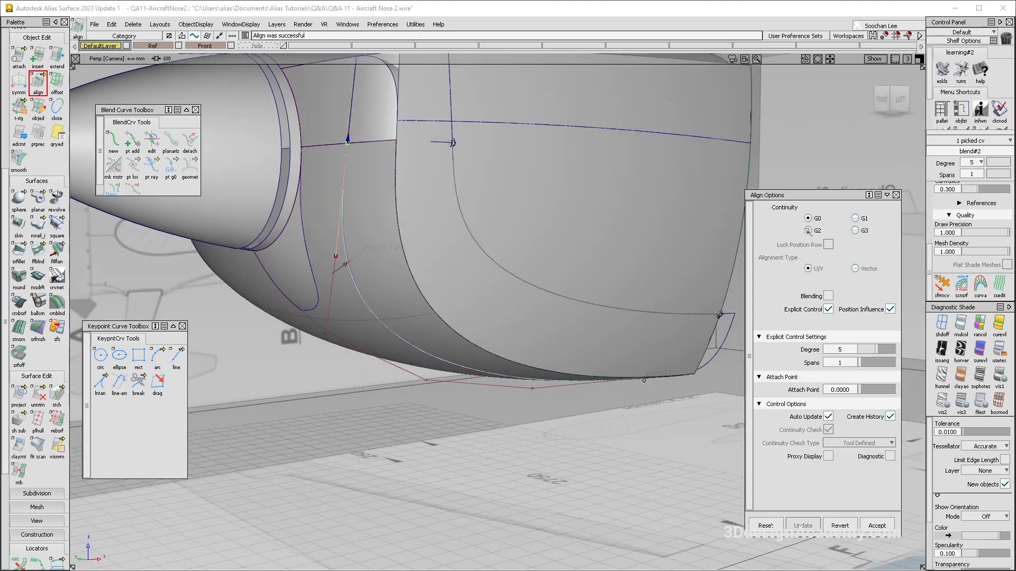
click(807, 230)
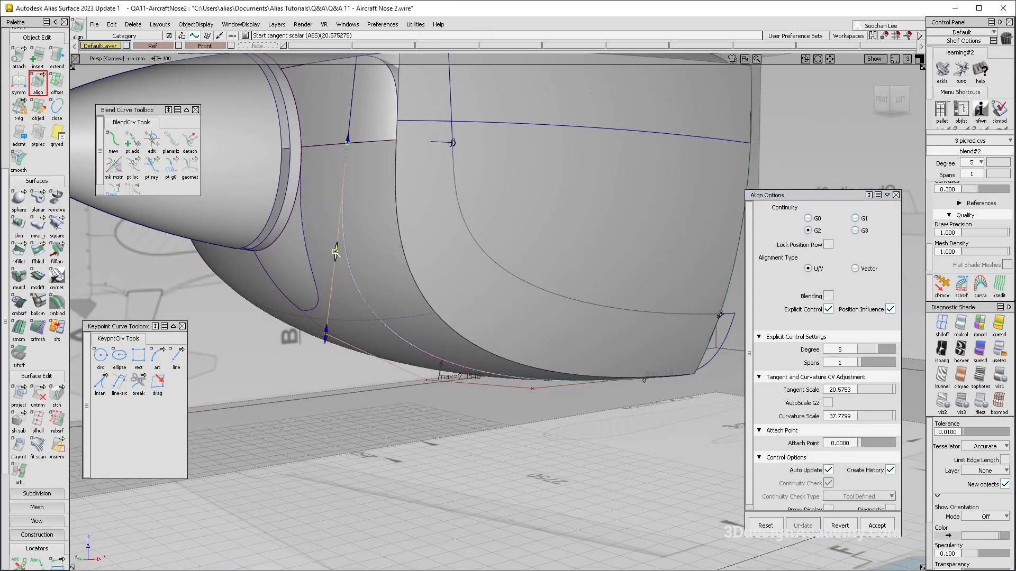
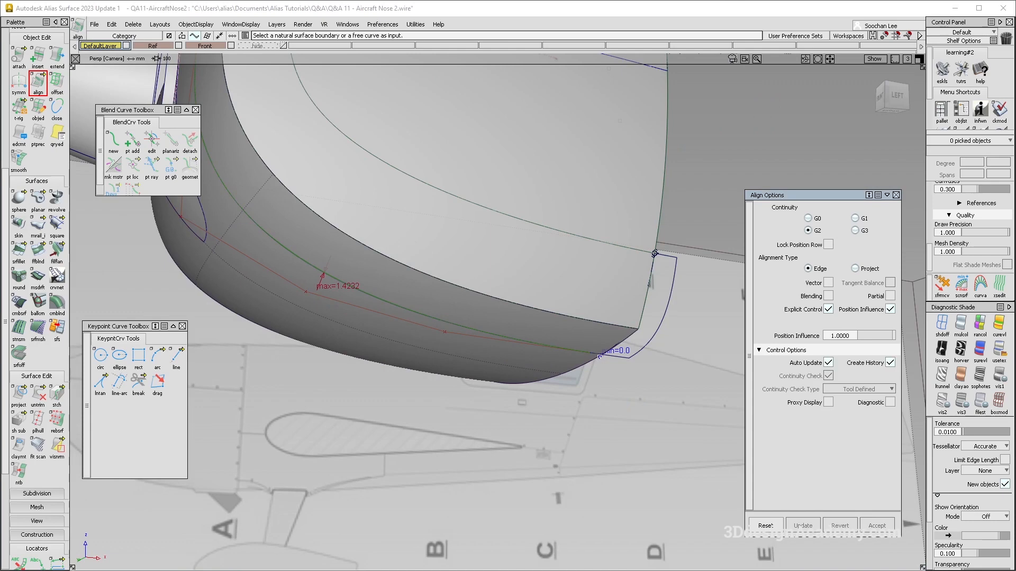
- Align the lower end of the front blend curve to the extended surface's edge with G2 continuity, declining the projected curve as master
click(452, 331)
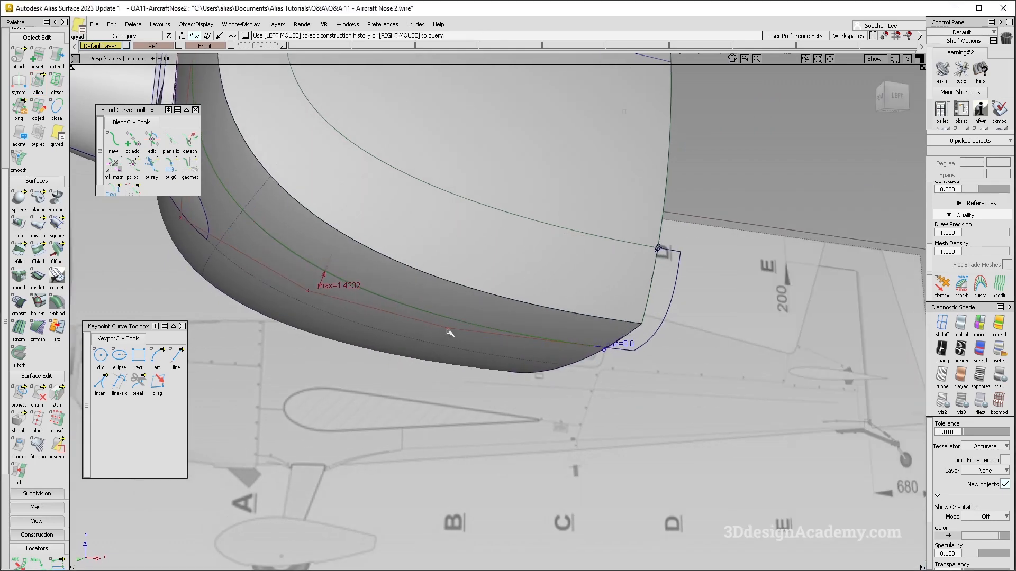
click(436, 338)
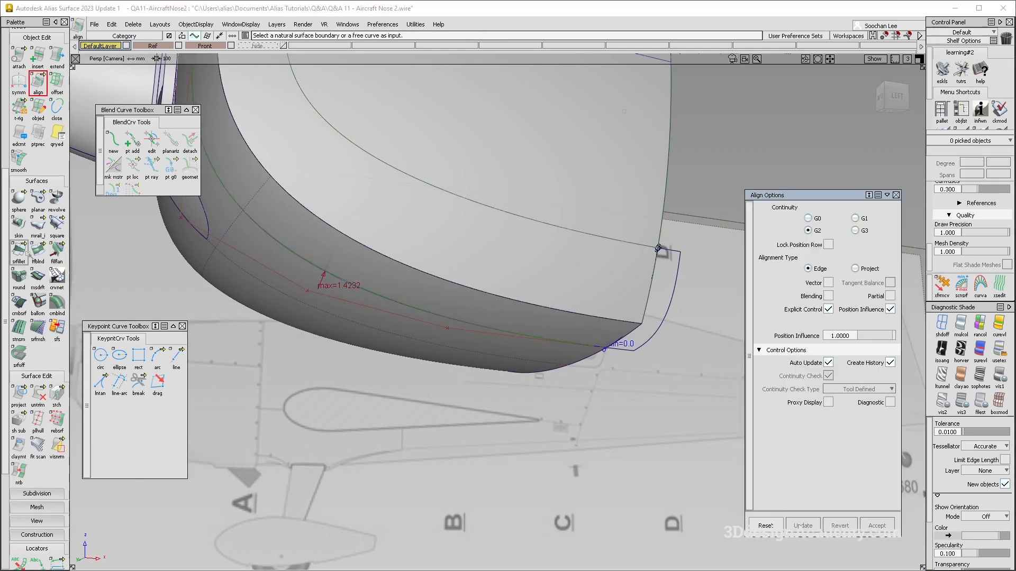
click(583, 349)
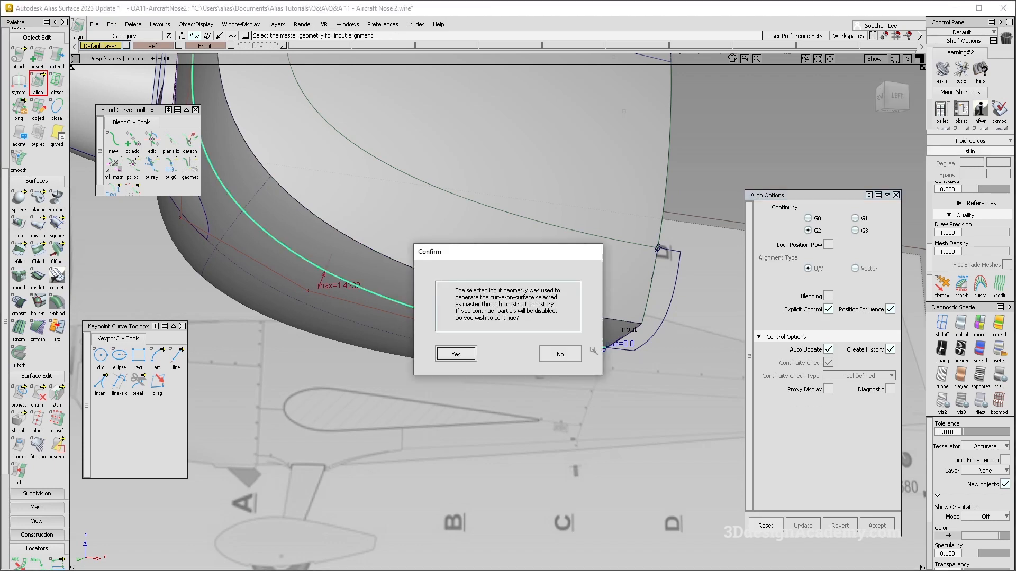
click(579, 360)
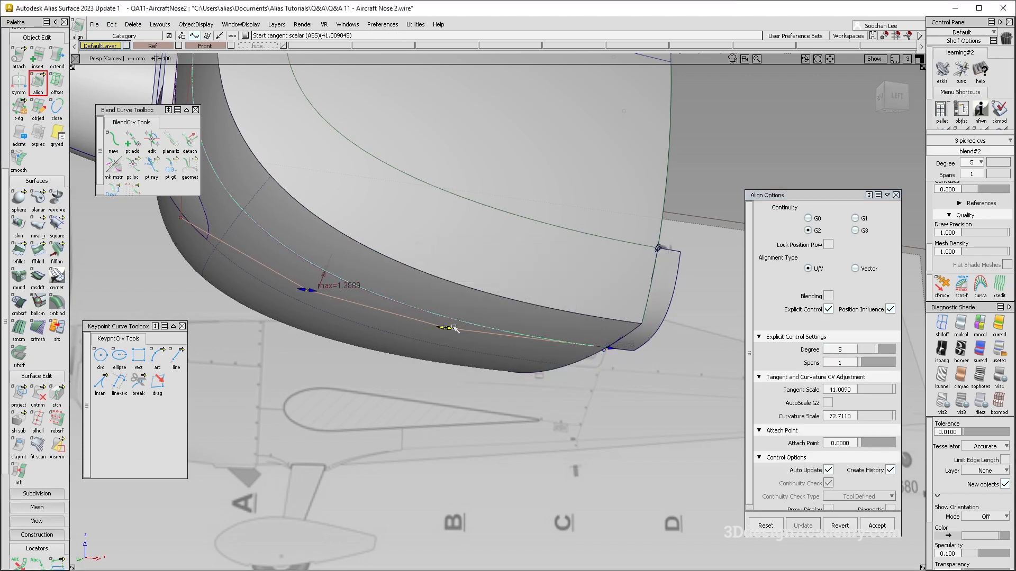
- Tune the front blend curve's lower-end alignment to a tangent scale of about 40.61 and a curvature scale of about 73.40, with AutoScale G2 off
drag(872, 391, 824, 382)
click(829, 397)
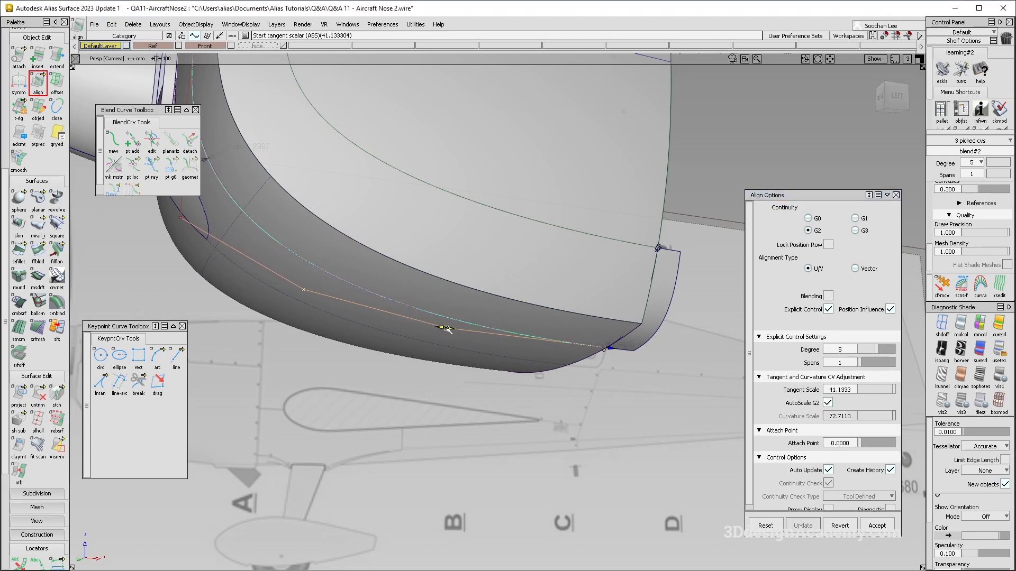
alt+shift+drag(447, 329, 429, 347)
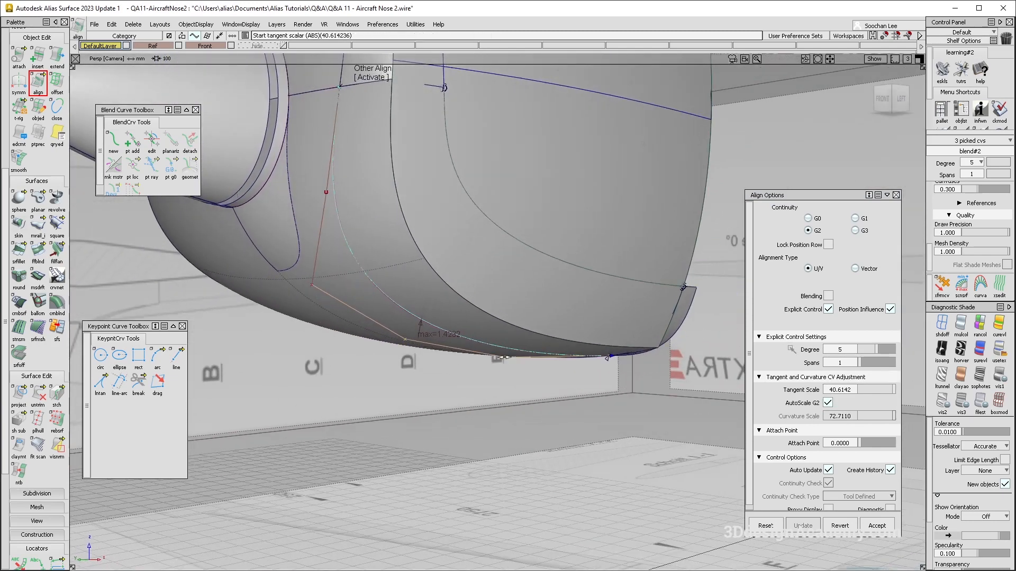
click(825, 400)
mouse_move(485, 347)
ctrl+shift+mouse_down()
mouse_move(447, 343)
mouse_move(478, 349)
ctrl+shift+mouse_up()
click(443, 336)
click(411, 342)
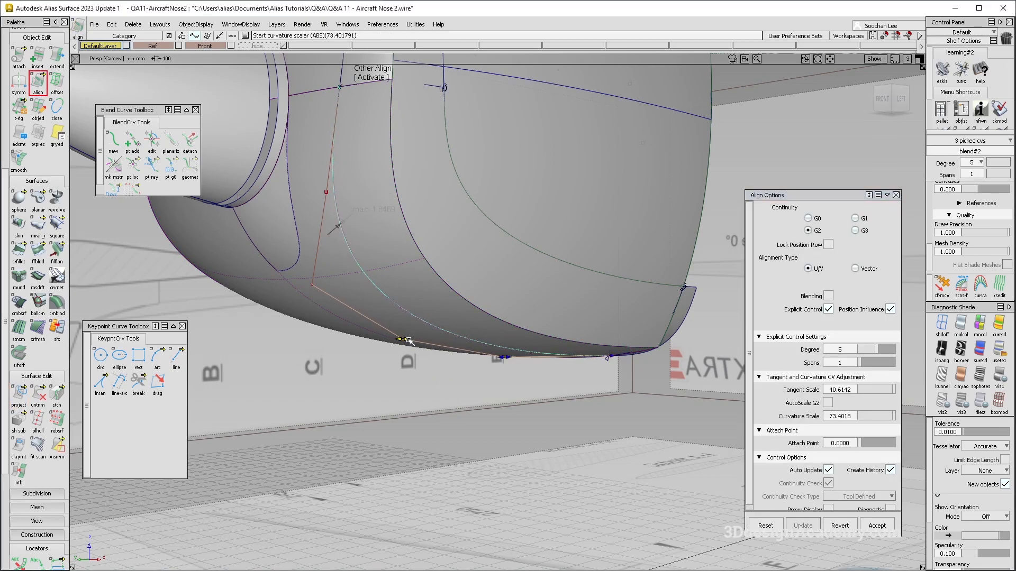
- Try a square surface bounded by the fillet edge, front blend curve, lower extended edge and side blend curve with Free continuity, and undo it
alt+shift+drag(412, 309, 564, 270)
ctrl+shift+drag(523, 206, 557, 255)
click(535, 241)
ctrl+shift+right_drag(496, 183, 555, 262)
mouse_move(553, 264)
alt+shift+mouse_down()
mouse_move(449, 276)
mouse_move(492, 245)
mouse_move(516, 249)
mouse_move(479, 271)
alt+shift+mouse_up()
click(433, 349)
click(57, 224)
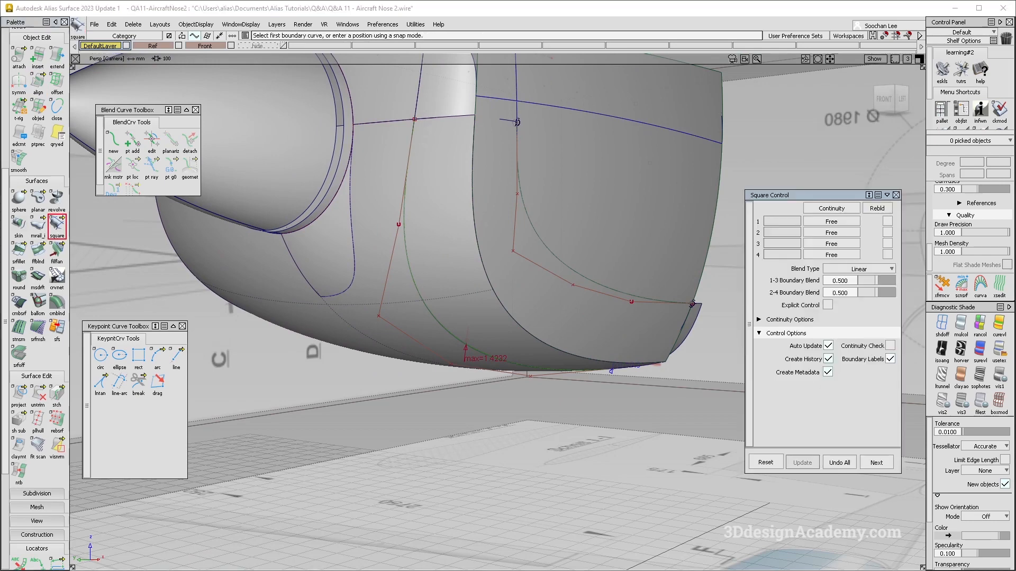
click(455, 135)
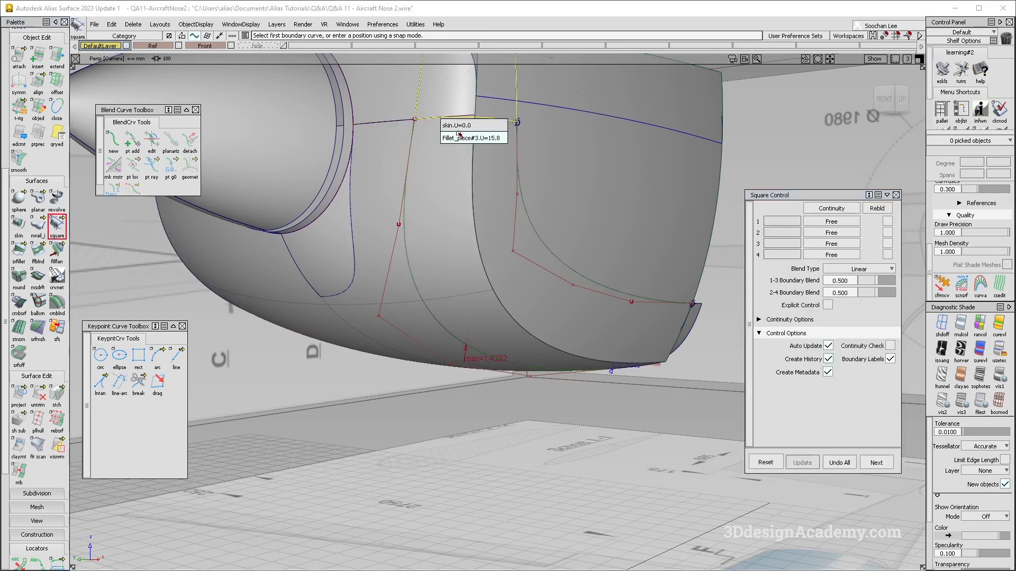
click(458, 137)
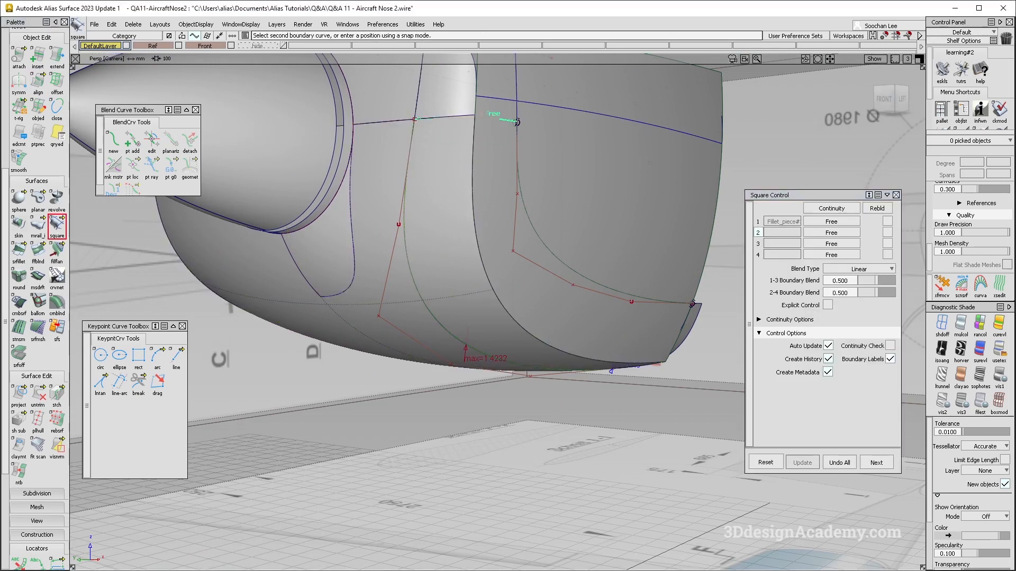
click(418, 290)
click(430, 309)
alt+shift+drag(558, 288, 513, 218)
click(587, 276)
click(595, 294)
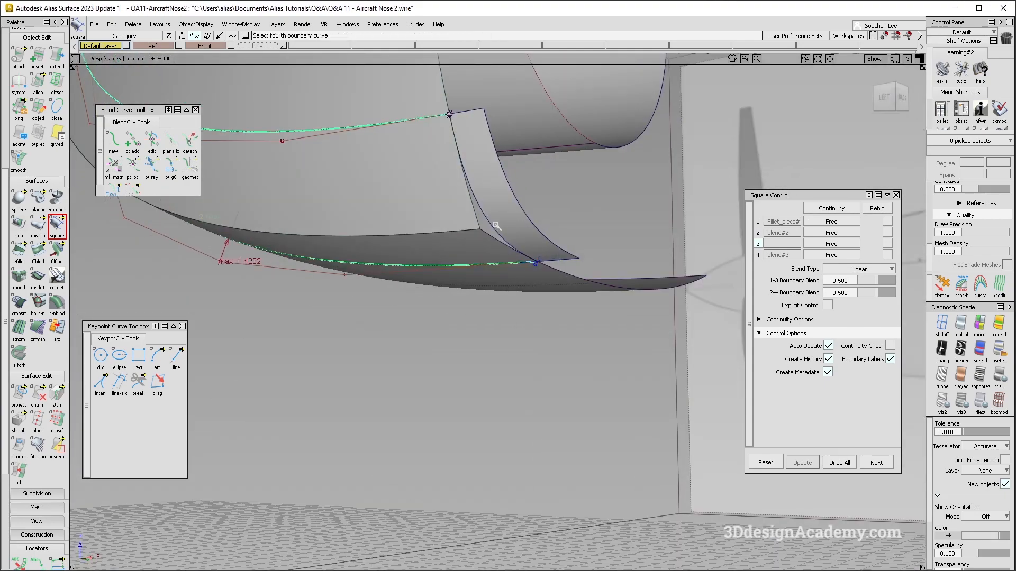
alt+shift+drag(444, 229, 360, 264)
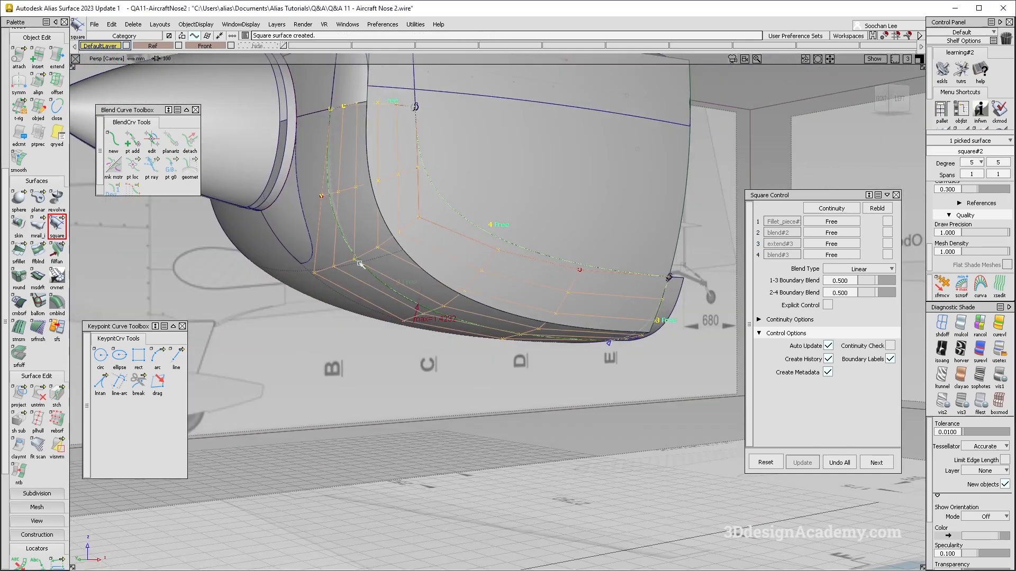
alt+shift+drag(510, 263, 446, 263)
key(ctrl+z)
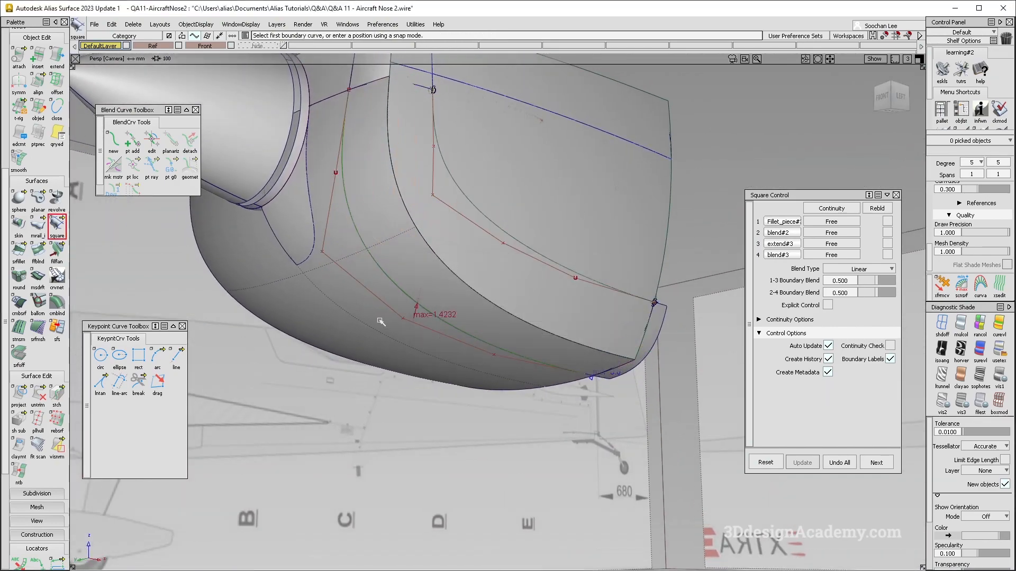
- Fit a degree 5, single-span curve to the projected front curve on the skin surface
alt+shift+drag(381, 321, 383, 324)
scroll(43, 93, up, 2)
scroll(38, 127, up, 2)
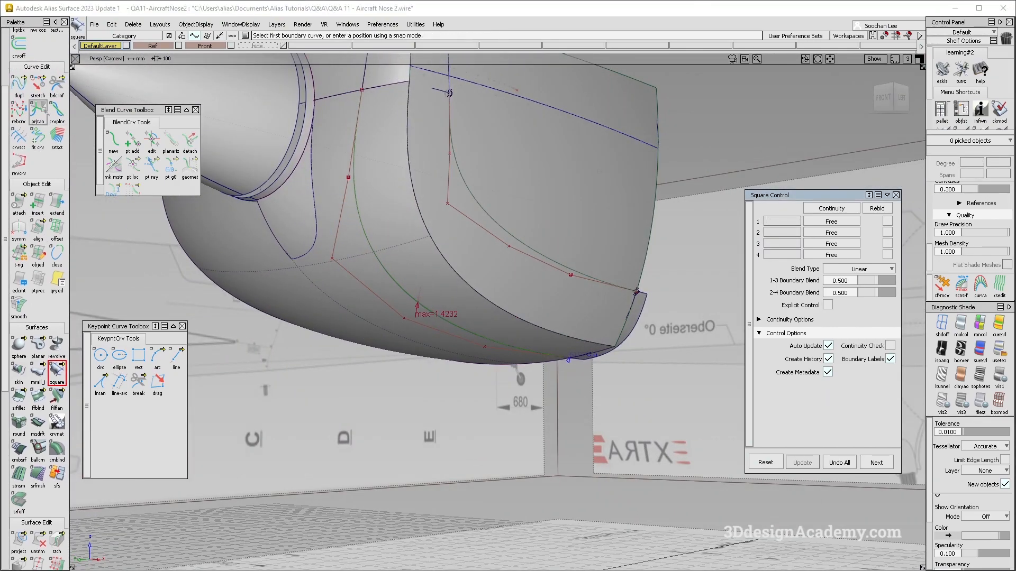
click(37, 133)
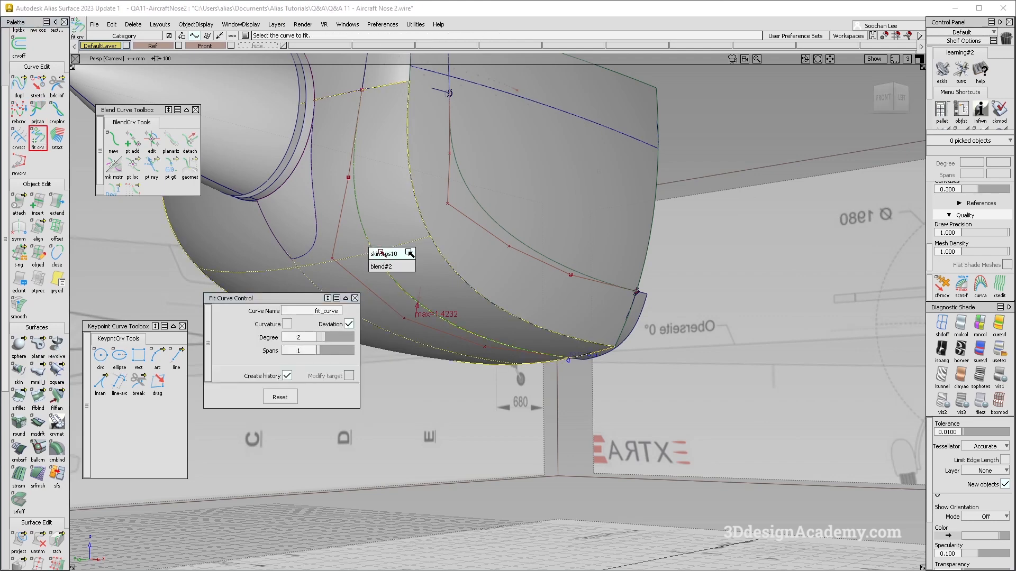
click(386, 253)
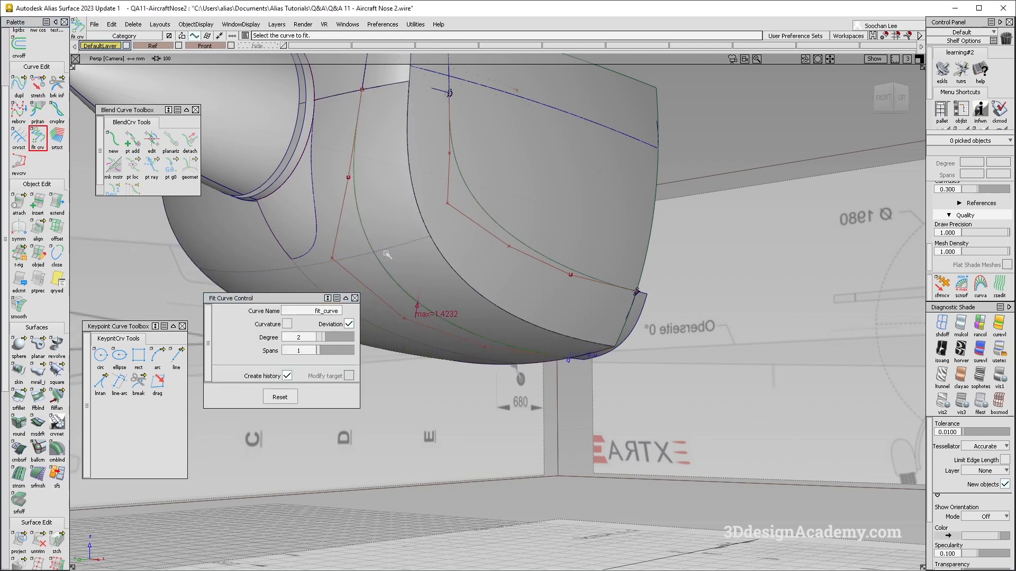
alt+shift+drag(387, 255, 392, 219)
click(339, 337)
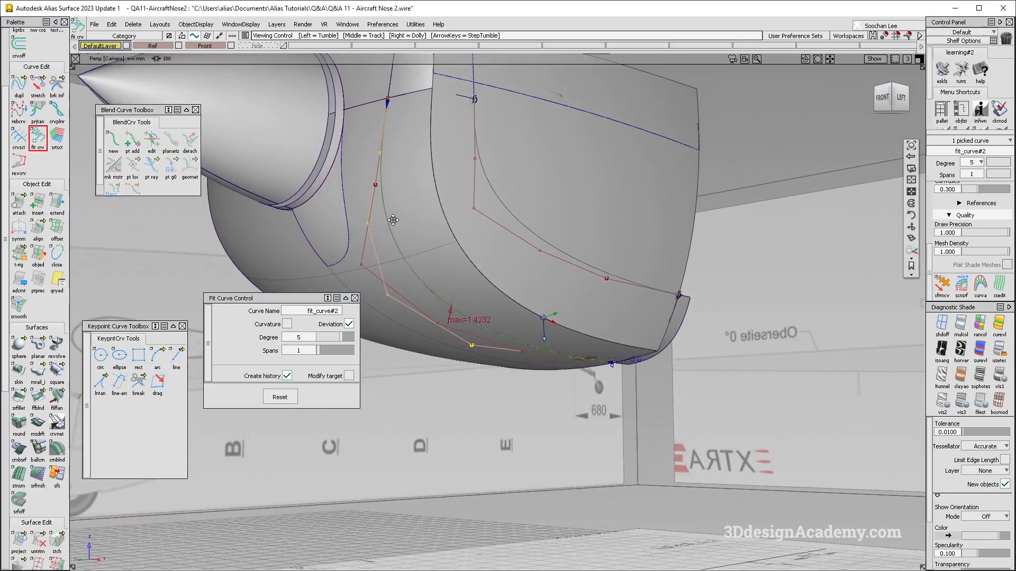
alt+shift+middle_drag(392, 218, 437, 287)
click(38, 138)
- Align the upper end of the fitted curve to the surface edge above it with G2 continuity
click(38, 227)
click(440, 200)
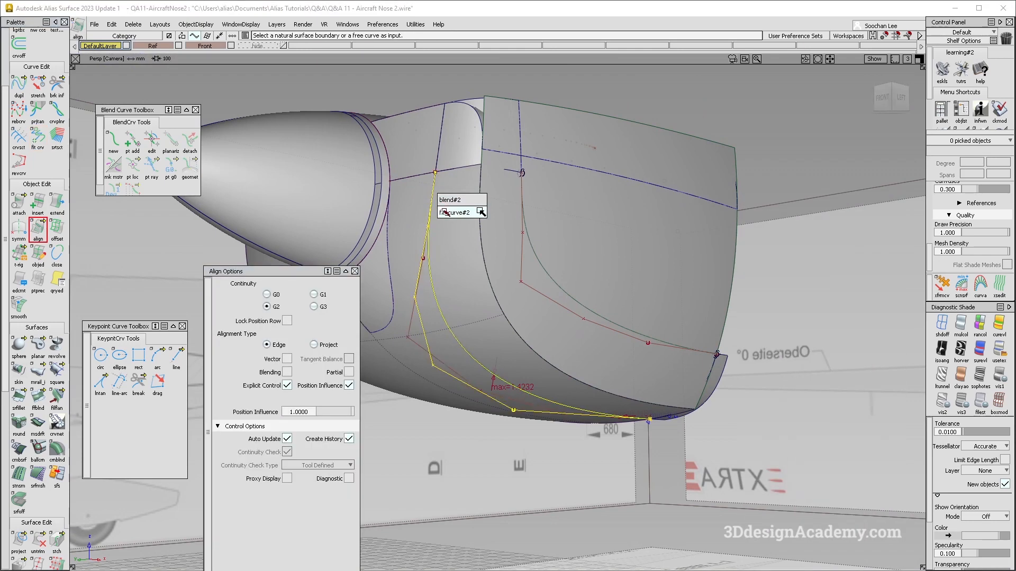
click(447, 212)
key(Return)
click(445, 165)
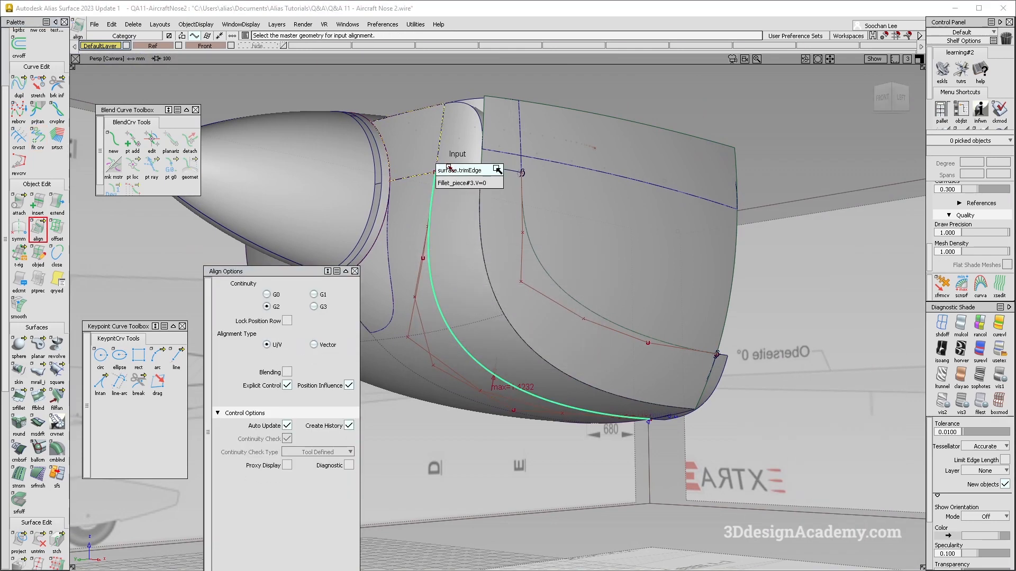
click(498, 169)
alt+shift+drag(480, 218, 534, 316)
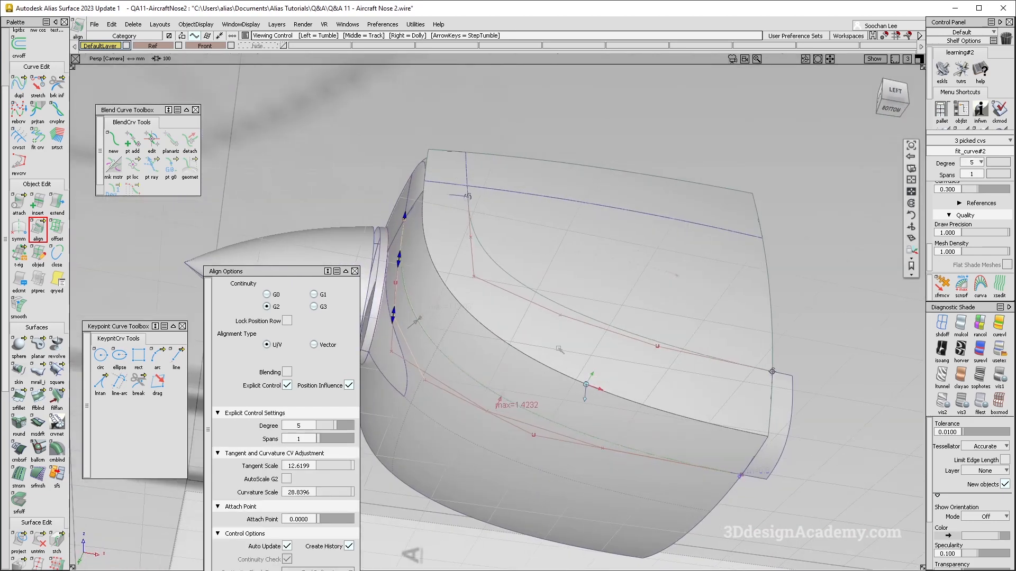
- Align the lower end of the fitted curve to the extended surface's edge with G2 continuity
click(733, 478)
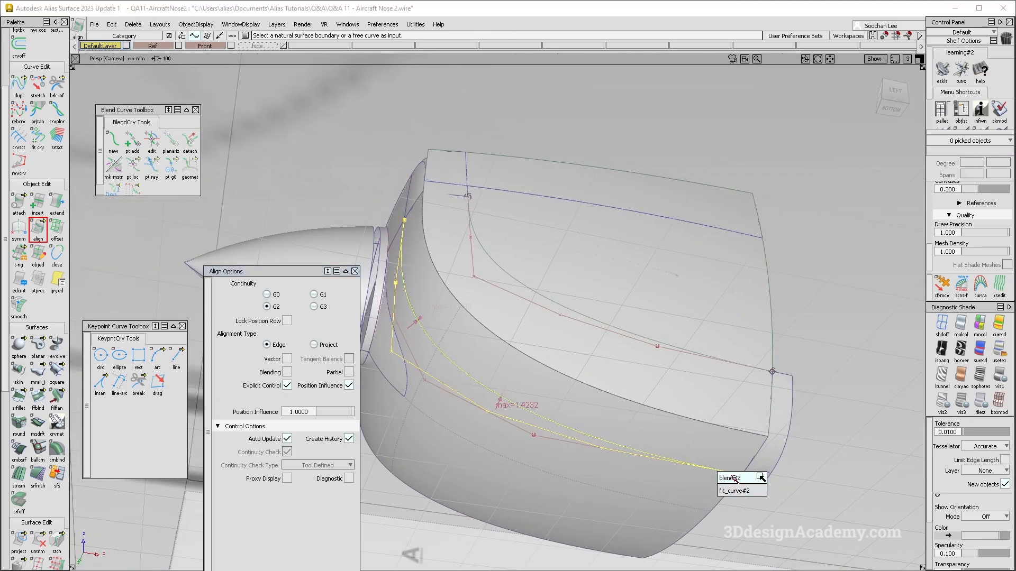
click(757, 490)
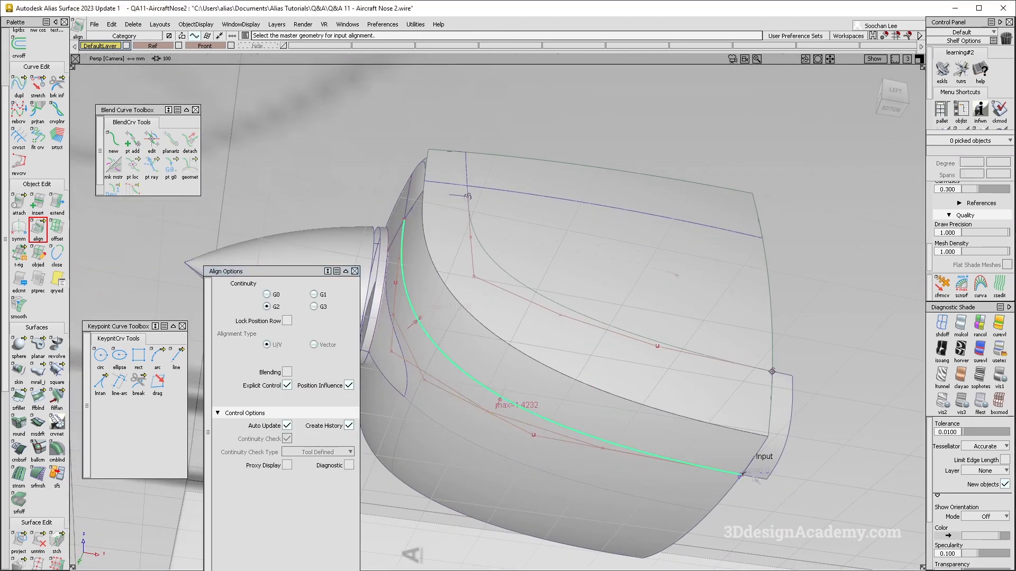
click(751, 476)
- Delete the fitted curve on the front surface
alt+shift+drag(738, 476, 580, 382)
alt+shift+drag(519, 393, 561, 418)
ctrl+shift+drag(471, 372, 436, 315)
click(418, 322)
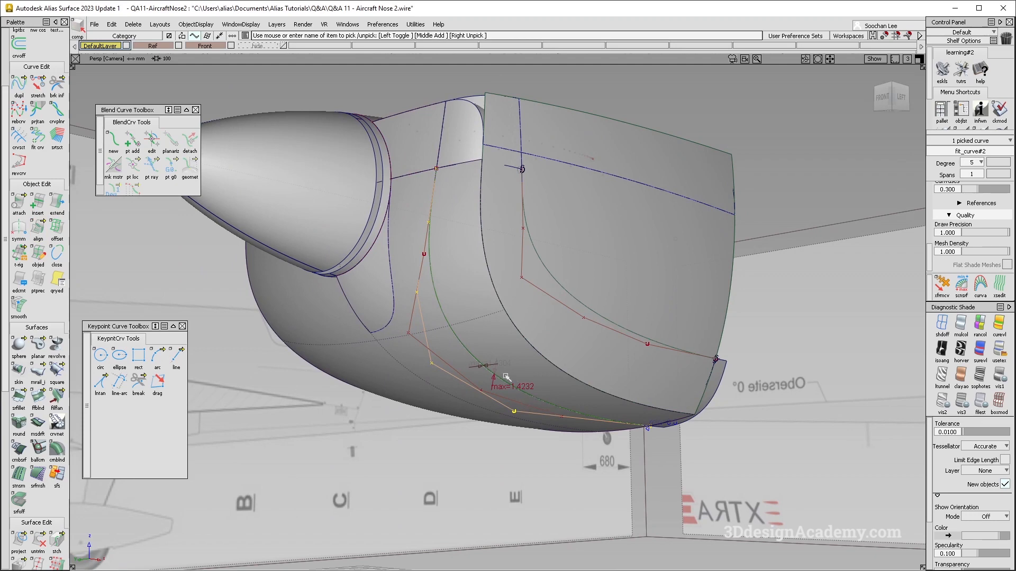
key(Delete)
key(Return)
alt+shift+drag(442, 323, 382, 369)
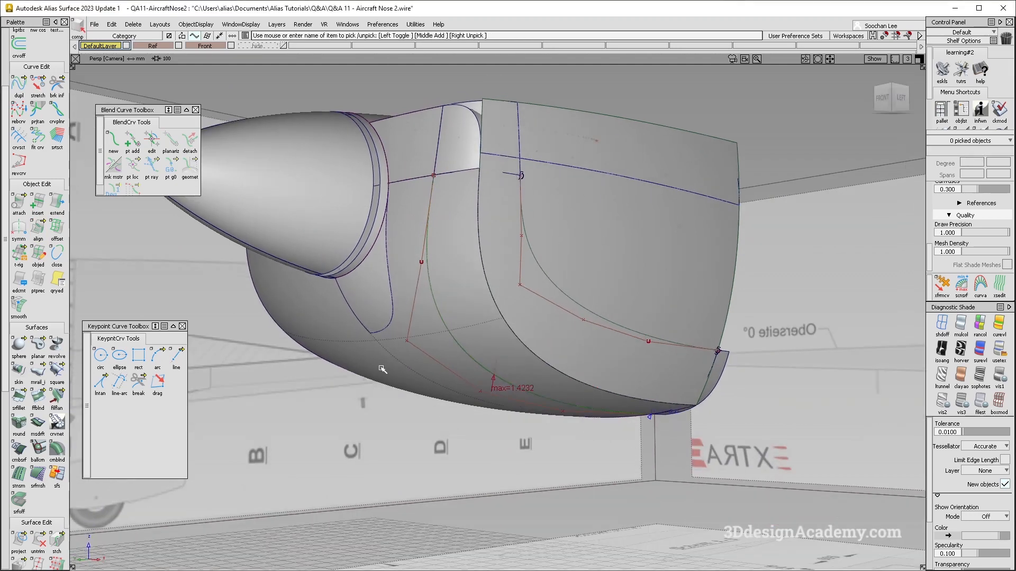
- Build a square surface from the fillet edge, front blend curve, lower extended edge and side blend curve
click(56, 371)
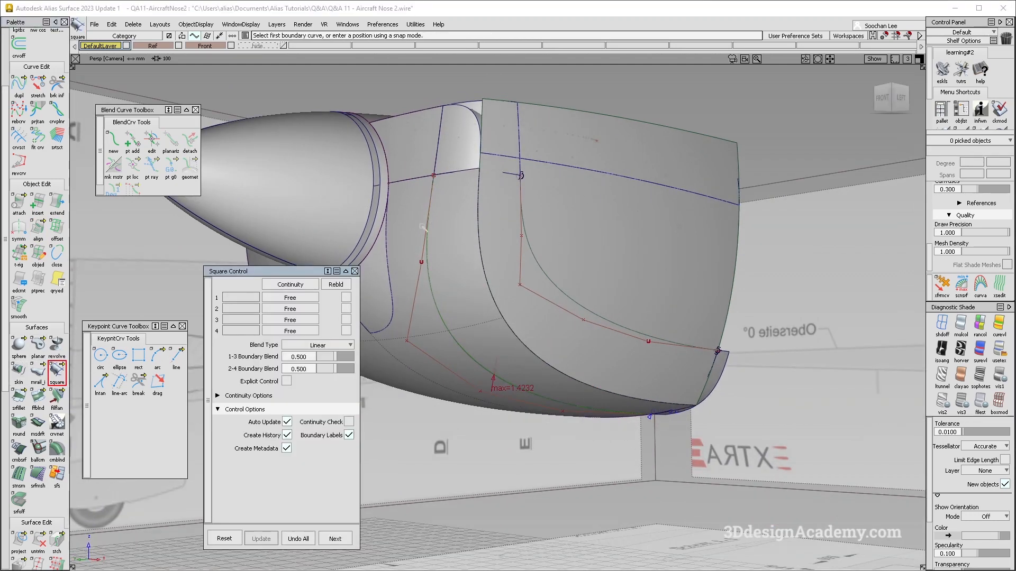
click(452, 177)
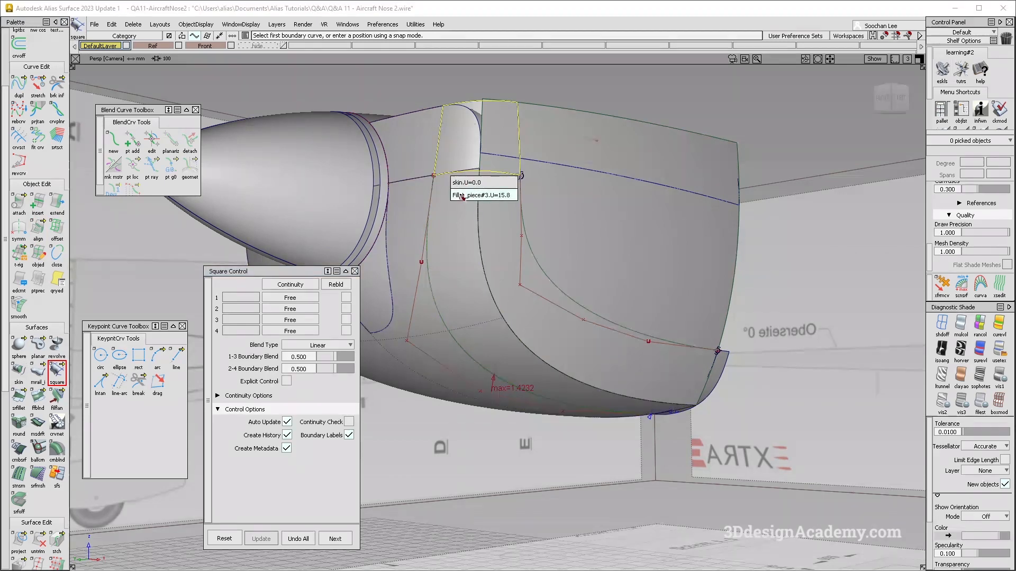
click(462, 195)
click(427, 268)
click(447, 279)
click(550, 282)
click(570, 296)
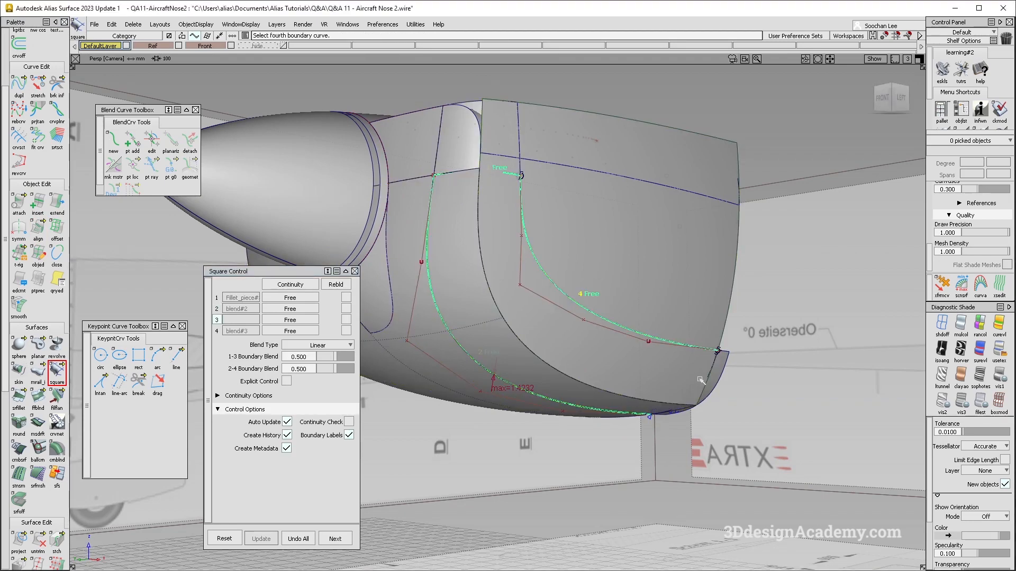
click(701, 390)
click(720, 403)
- Set boundaries 1 and 3 of the square surface to G2 Curvature continuity
alt+shift+drag(581, 349, 608, 344)
ctrl+shift+right_drag(469, 259, 550, 356)
mouse_move(551, 356)
alt+shift+mouse_down()
mouse_move(593, 339)
mouse_move(590, 318)
mouse_move(576, 300)
mouse_move(521, 304)
alt+shift+mouse_up()
click(296, 297)
click(297, 345)
click(308, 321)
click(309, 367)
- Turn on the colinear option for boundaries 1 and 3 of the square surface
alt+shift+drag(423, 360, 479, 347)
click(252, 396)
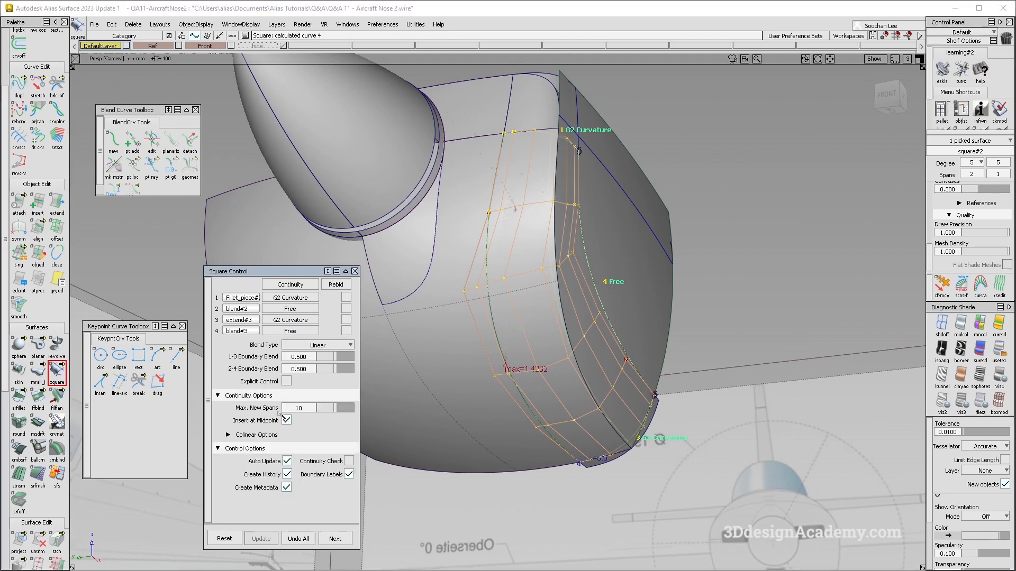
click(258, 435)
alt+shift+drag(593, 344, 619, 358)
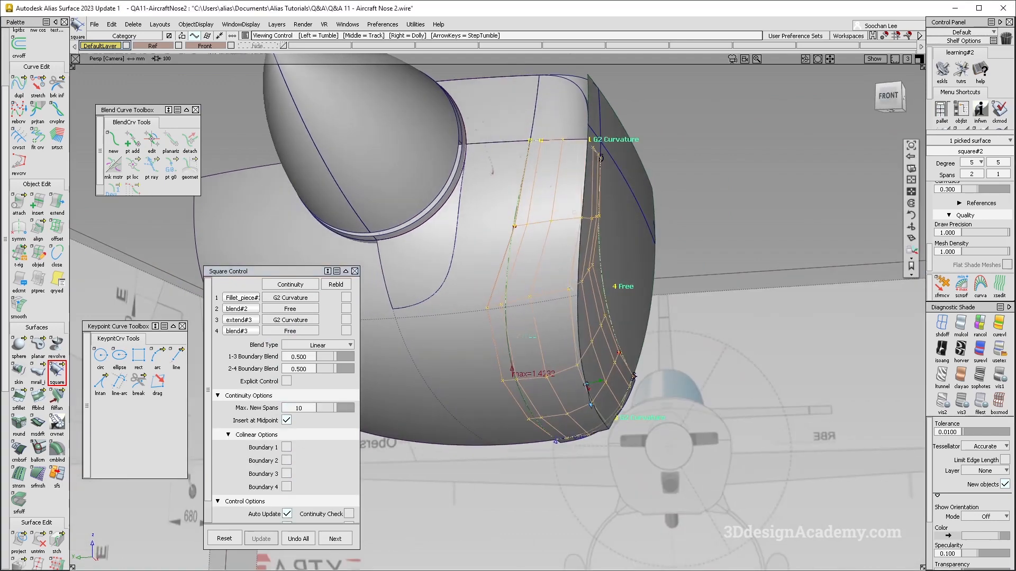
click(286, 447)
click(287, 473)
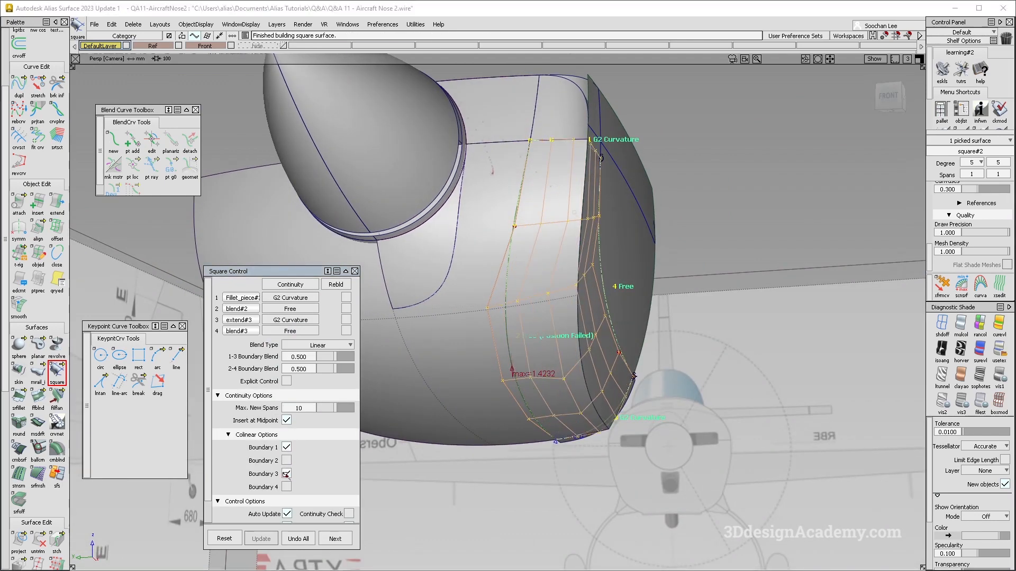
alt+shift+drag(534, 349, 434, 314)
- Delete the construction history of the front and side blend curves and assign both curves to the hide layer
click(499, 374)
alt+shift+drag(498, 374, 550, 397)
ctrl+shift+drag(444, 312, 473, 341)
click(474, 342)
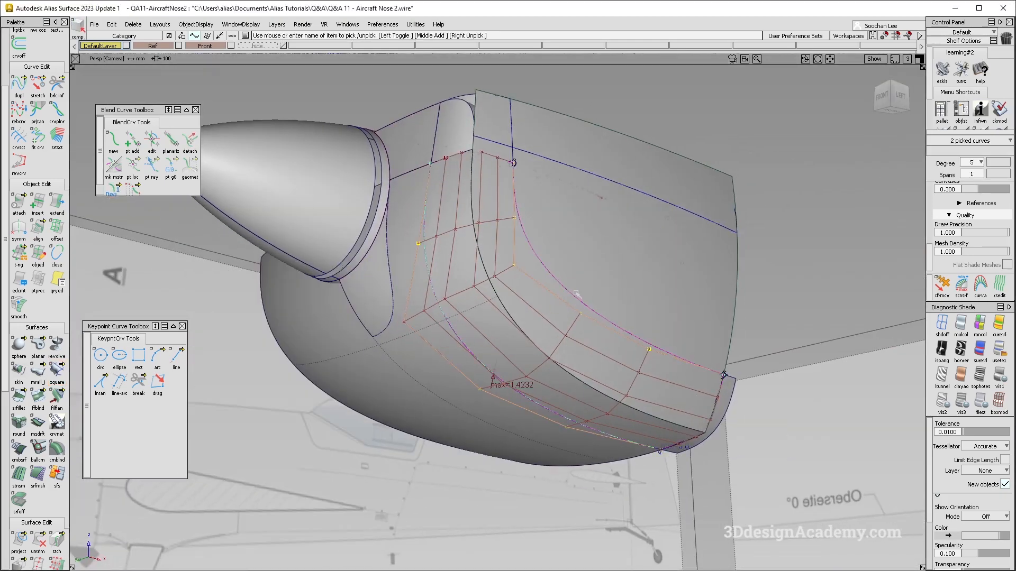
alt+shift+drag(533, 369, 466, 365)
click(135, 25)
click(139, 49)
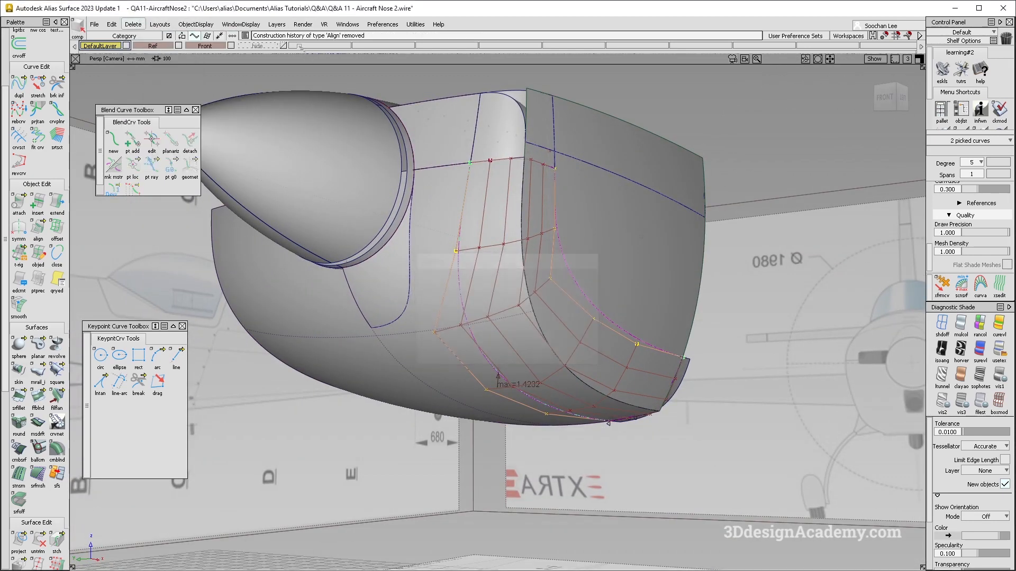
click(264, 46)
click(265, 54)
- Delete the curve deviation locator at the front blend curve
alt+shift+drag(561, 291, 576, 240)
ctrl+shift+drag(576, 240, 546, 274)
click(550, 272)
ctrl+shift+right_drag(551, 272, 519, 331)
key(Delete)
key(Return)
- Align the square surface's side boundary to the side nose surface with G2 continuity, using the Project alignment type
double_click(39, 229)
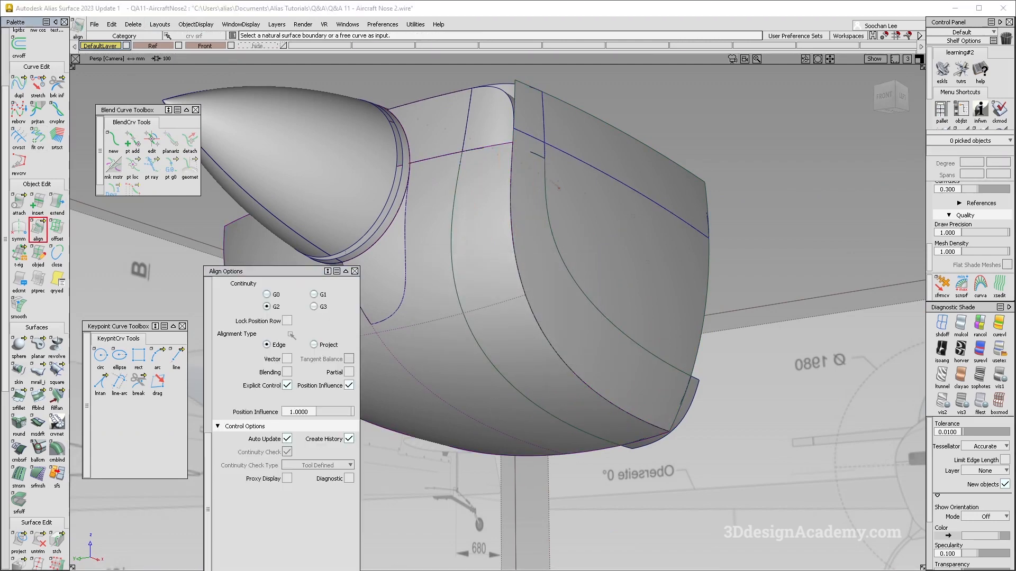
click(314, 344)
alt+shift+drag(450, 296, 535, 296)
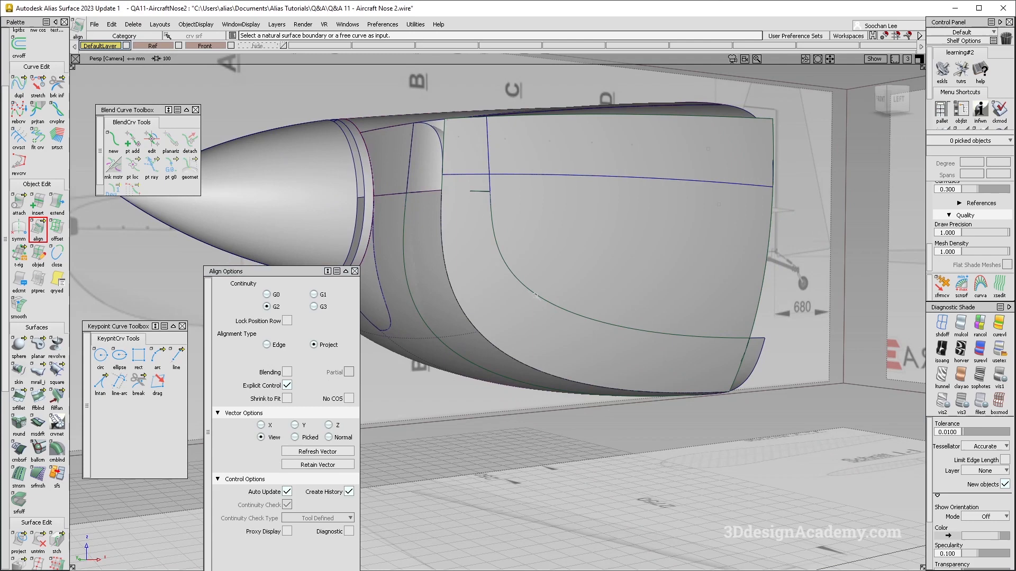
click(560, 310)
key(Return)
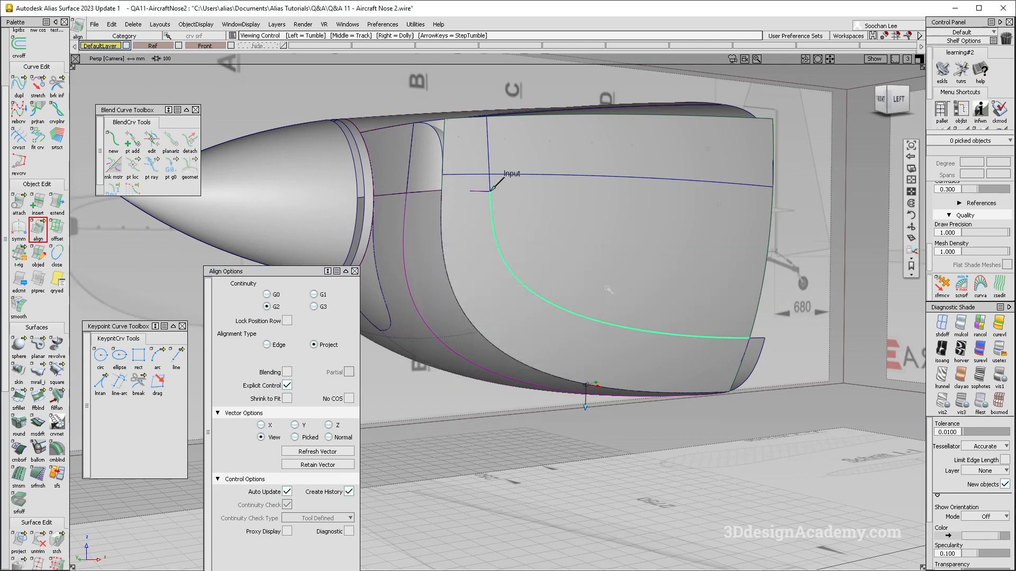
alt+shift+drag(610, 290, 427, 350)
click(639, 257)
- Clear the alignment selection and align the square surface's front boundary to the front nose surface with G2 Project alignment
alt+shift+drag(404, 406, 574, 326)
ctrl+shift+drag(516, 301, 517, 327)
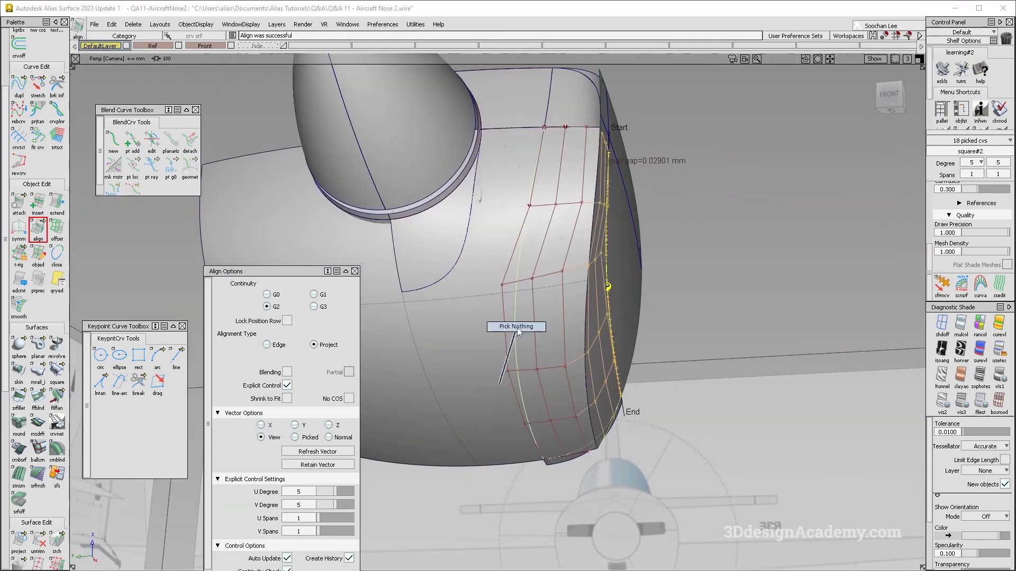
click(516, 327)
click(495, 334)
alt+shift+drag(494, 335, 679, 259)
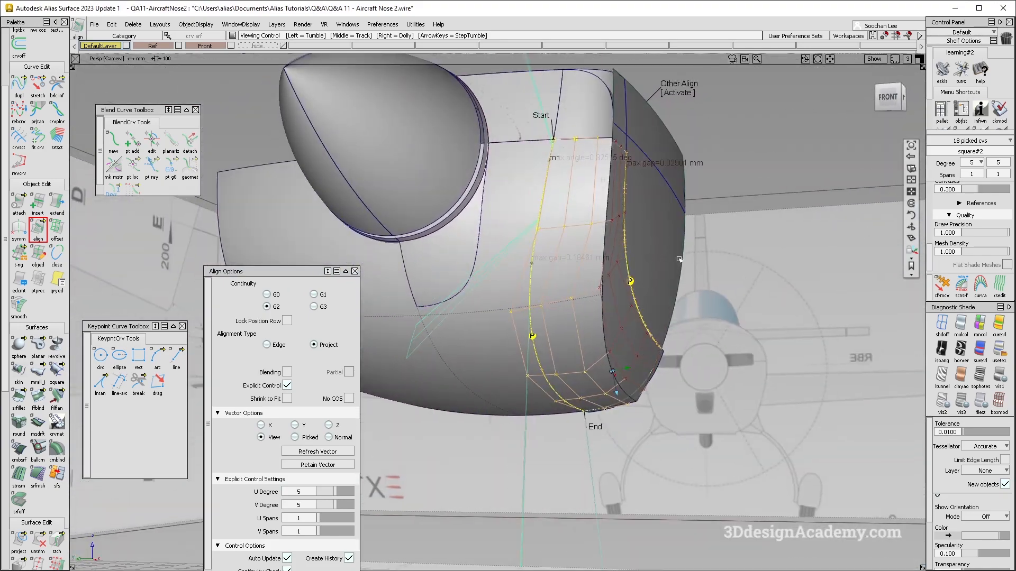
- Try the Normal projection vector for the front alignment and return it to the View vector
click(328, 437)
alt+shift+drag(651, 354, 603, 368)
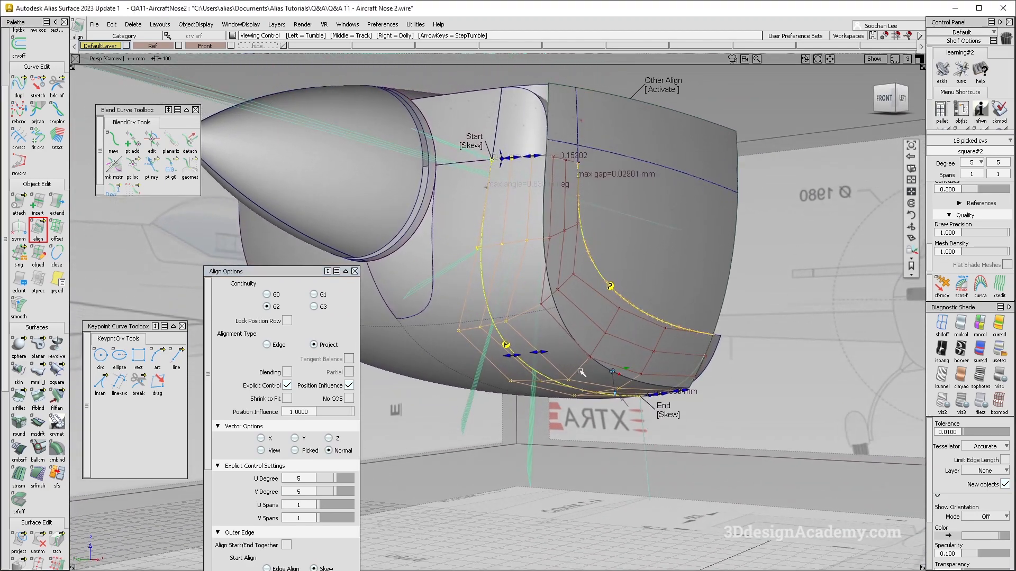
click(261, 450)
alt+shift+drag(651, 370, 726, 281)
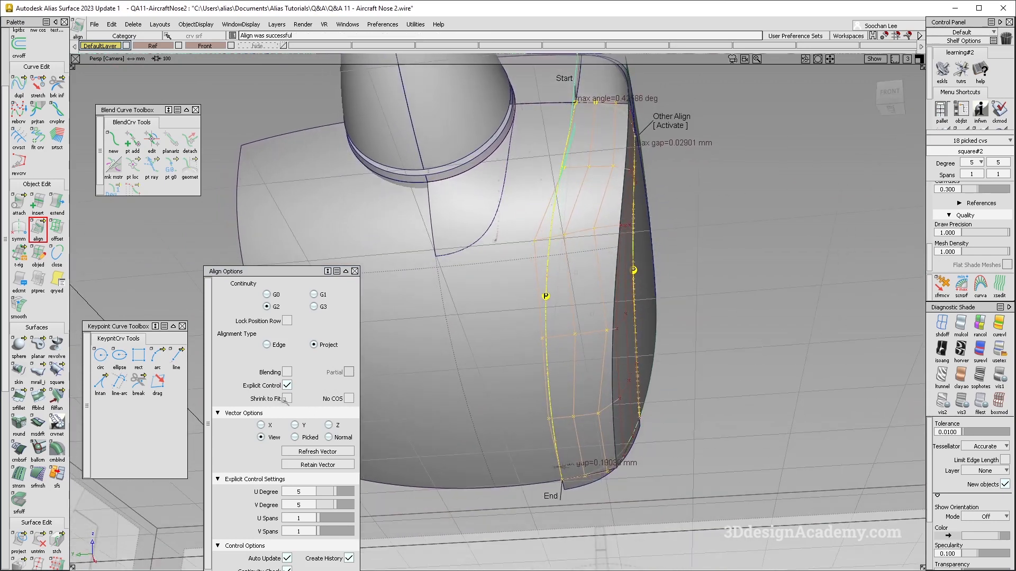
click(262, 437)
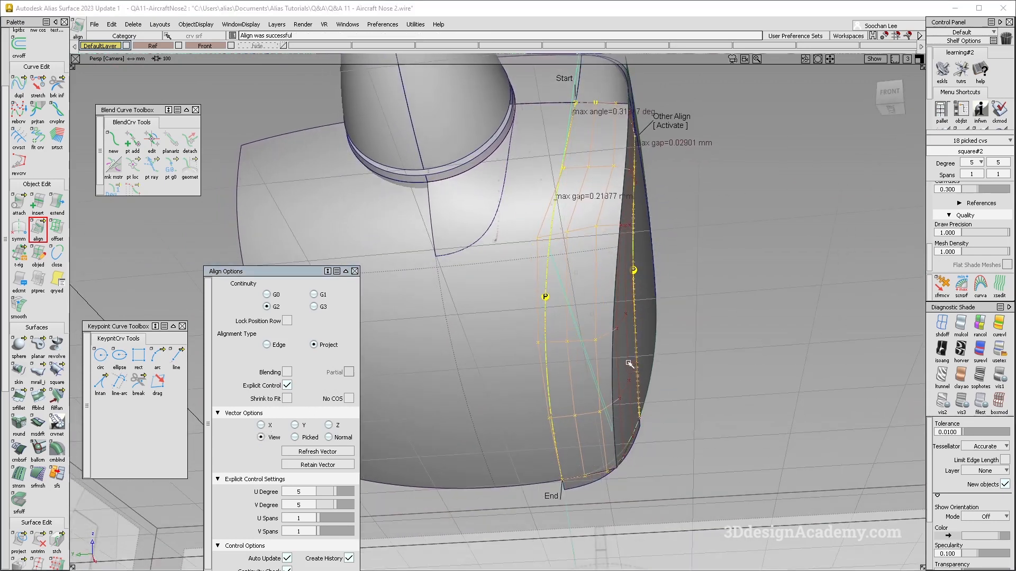
alt+shift+drag(626, 362, 370, 379)
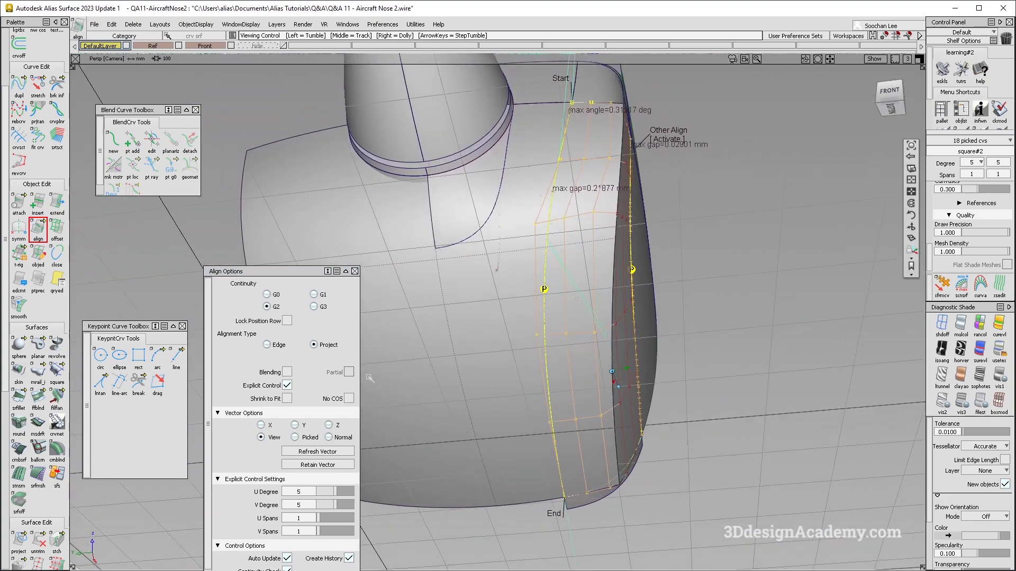
- Set the front alignment to 1 U span and 4 V spans, trying it with the Normal vector
click(322, 519)
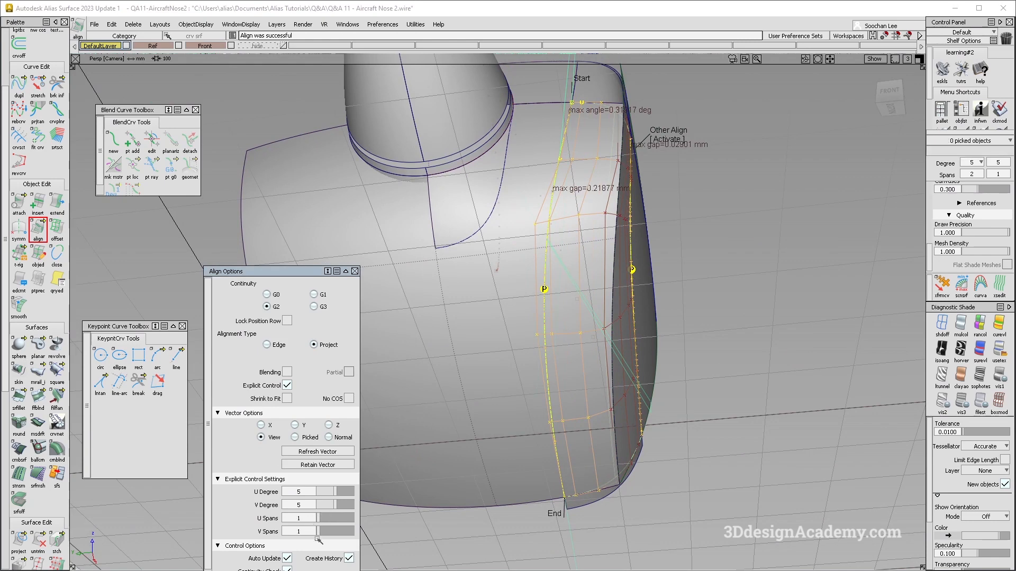
click(321, 532)
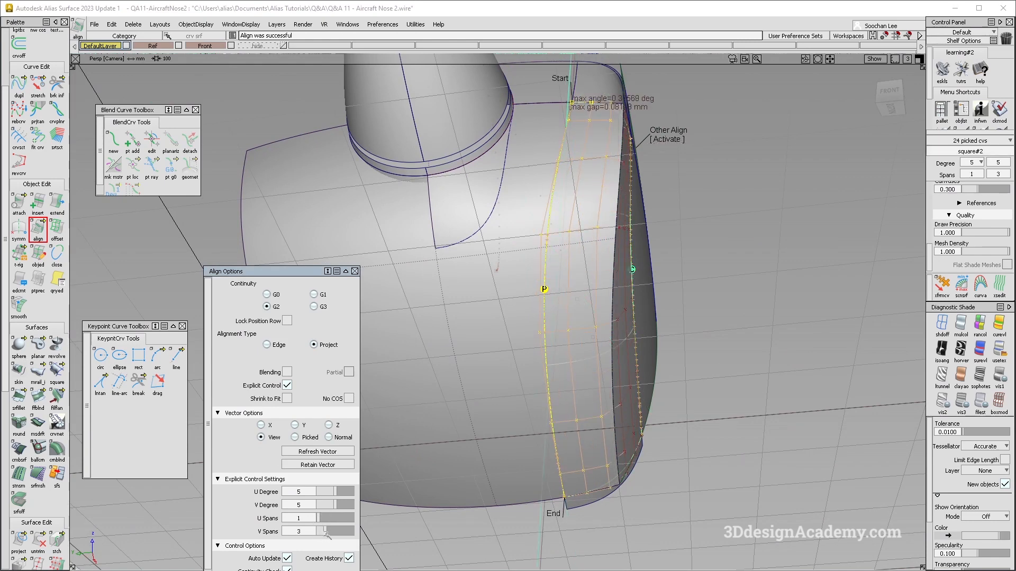
alt+shift+drag(592, 280, 626, 270)
alt+shift+drag(638, 321, 635, 329)
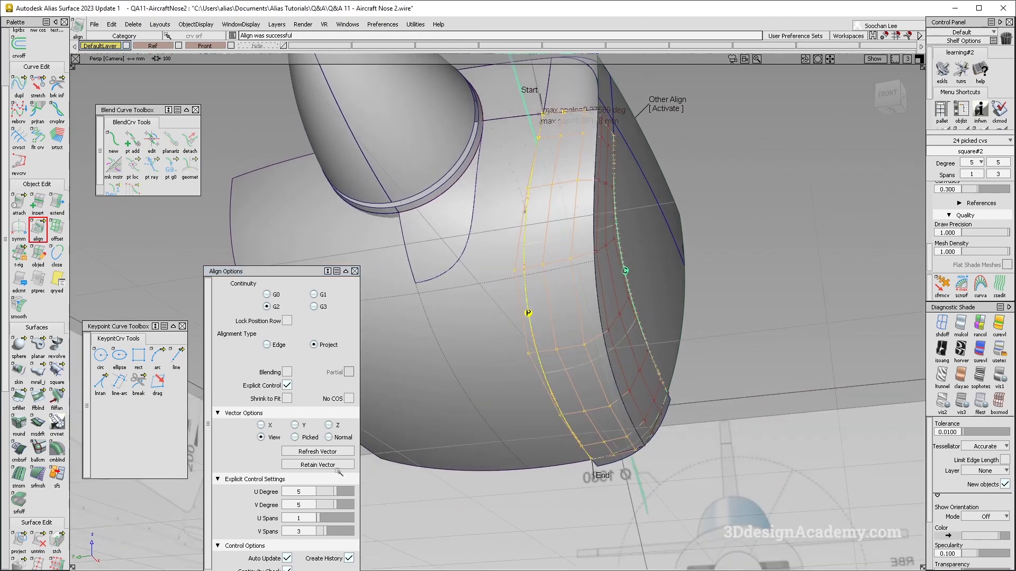
click(329, 437)
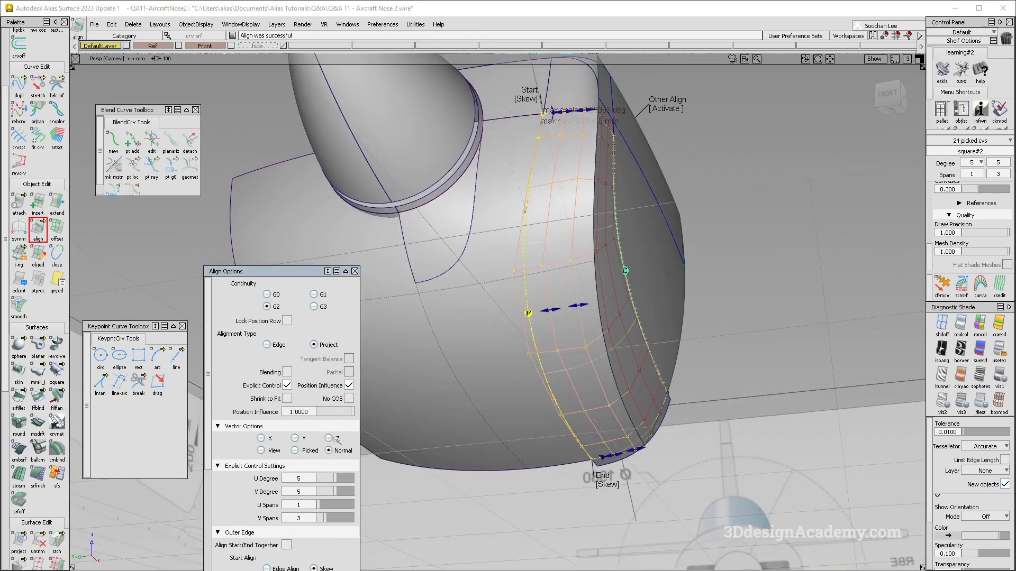
alt+shift+drag(402, 457, 400, 469)
drag(341, 412, 275, 408)
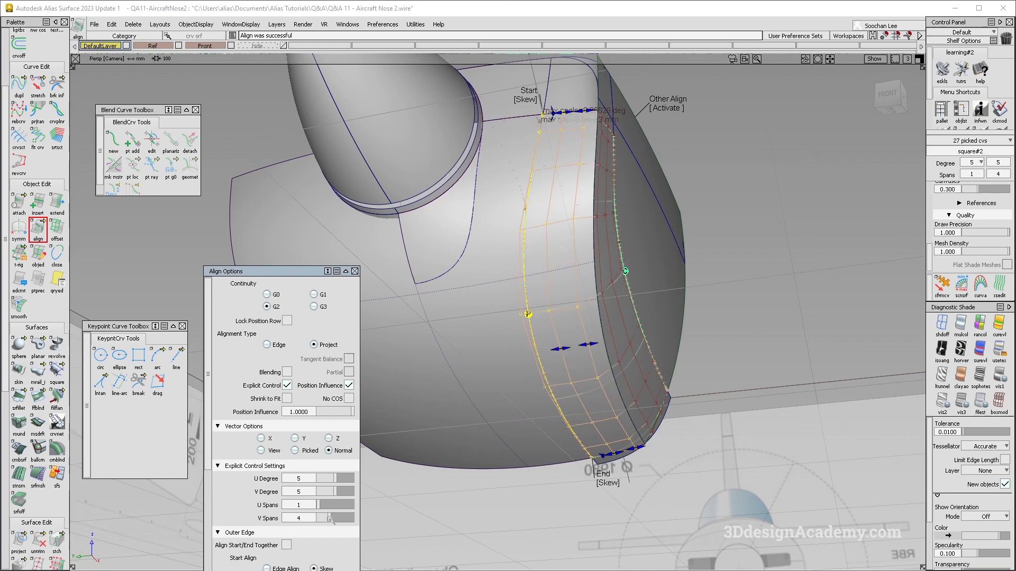
- Try the View, X and Y projection vectors on the front alignment from a frontal viewpoint
alt+shift+drag(514, 422, 523, 277)
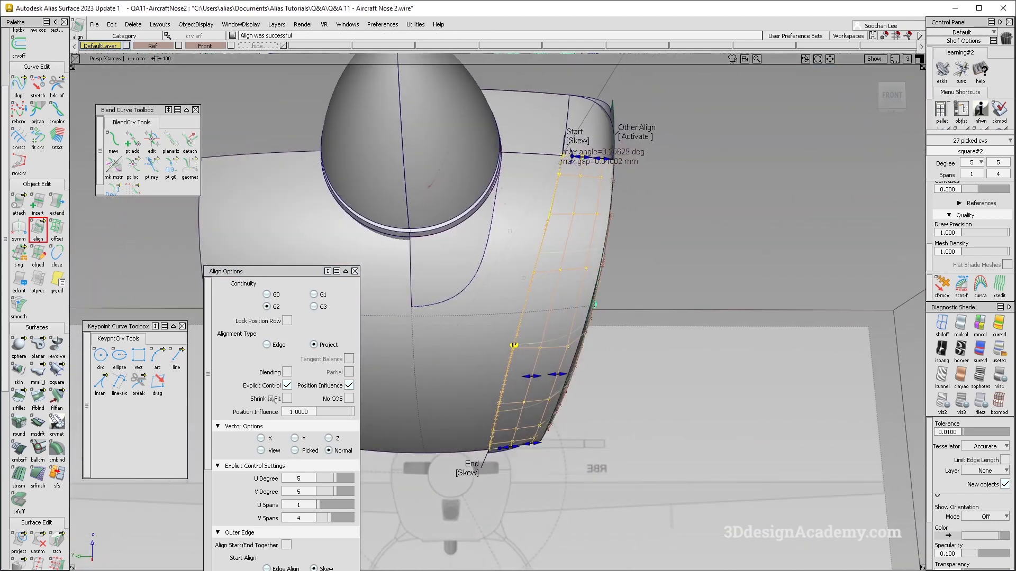
click(260, 451)
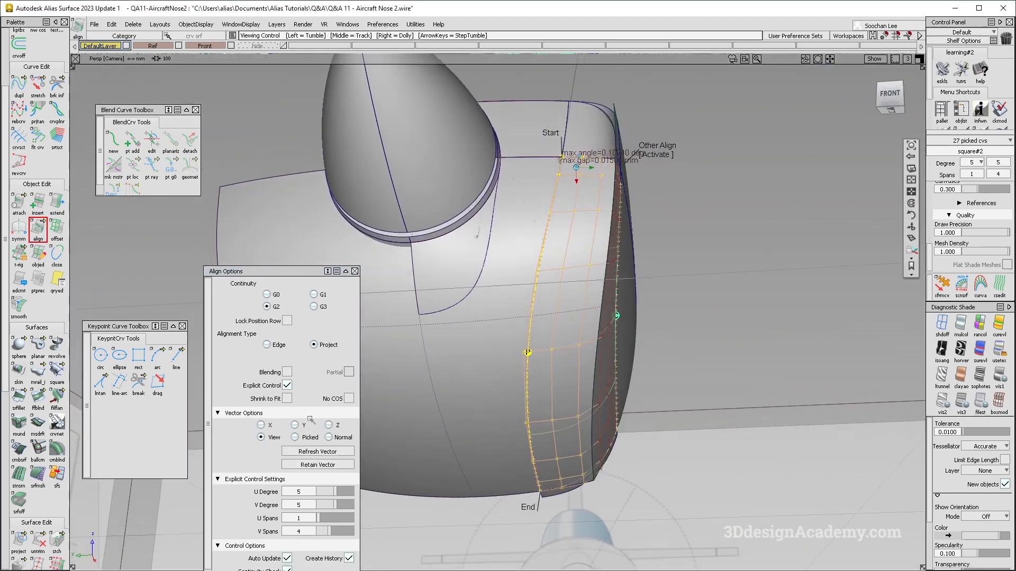
click(261, 426)
alt+shift+drag(545, 355, 485, 335)
alt+shift+drag(484, 400, 516, 365)
click(295, 425)
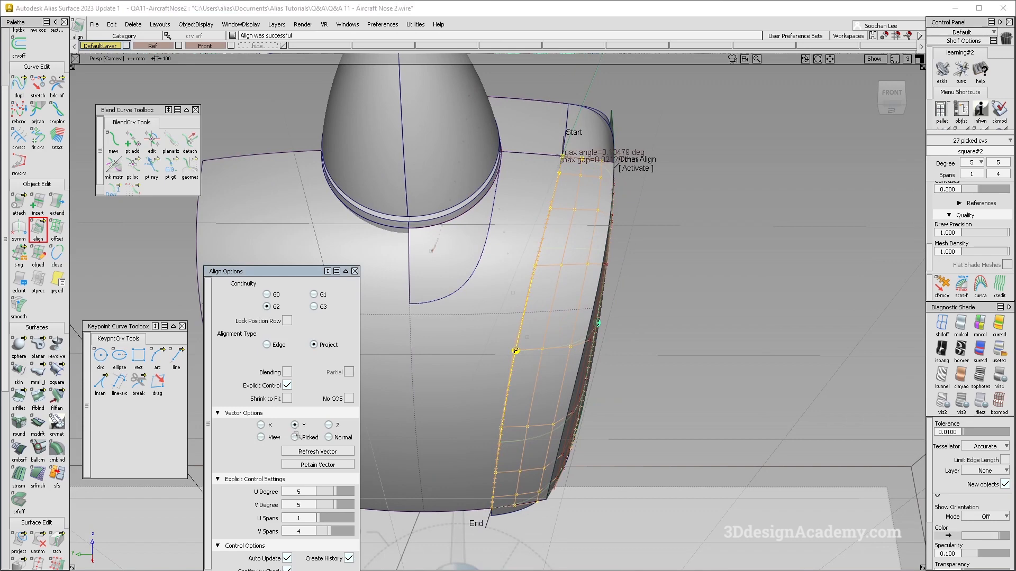
click(261, 438)
alt+shift+drag(535, 371, 540, 422)
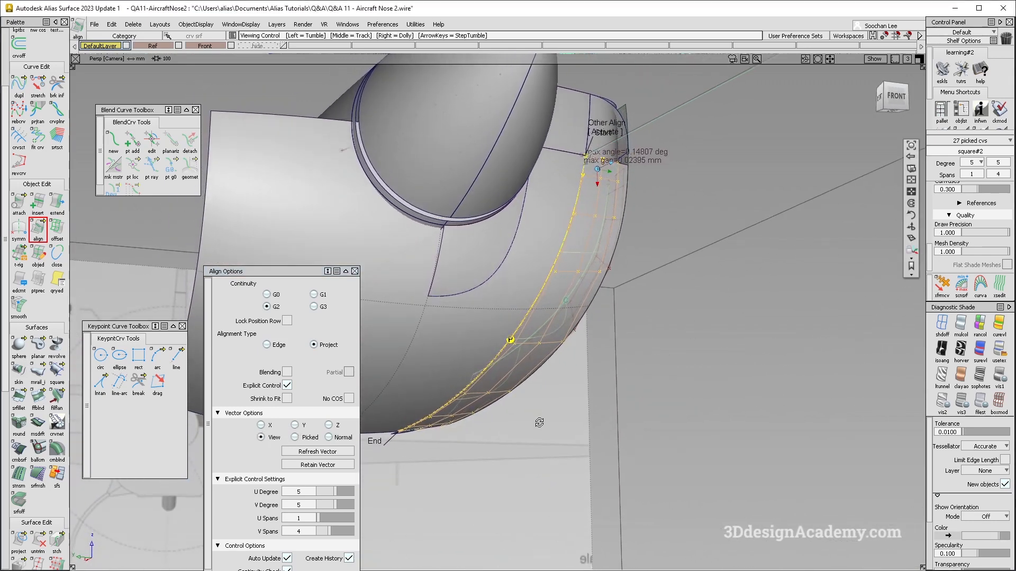
- Compare the X vector with View from several angles and set the front alignment's projection vector to View
click(262, 425)
alt+shift+drag(556, 278, 434, 323)
alt+shift+drag(551, 231, 589, 174)
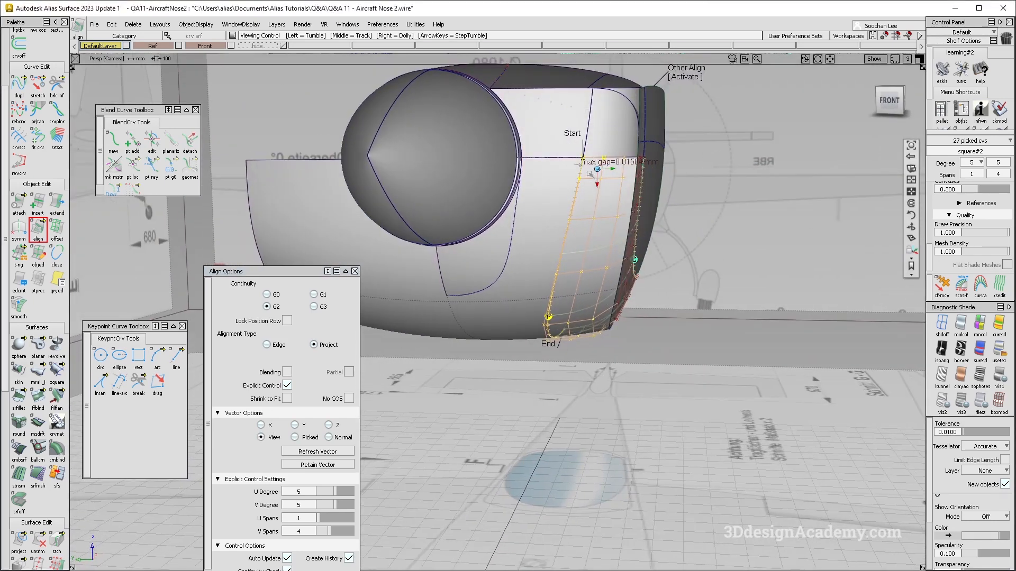
alt+shift+right_drag(587, 168, 643, 177)
alt+shift+drag(643, 177, 649, 198)
alt+shift+right_drag(649, 198, 603, 195)
click(260, 426)
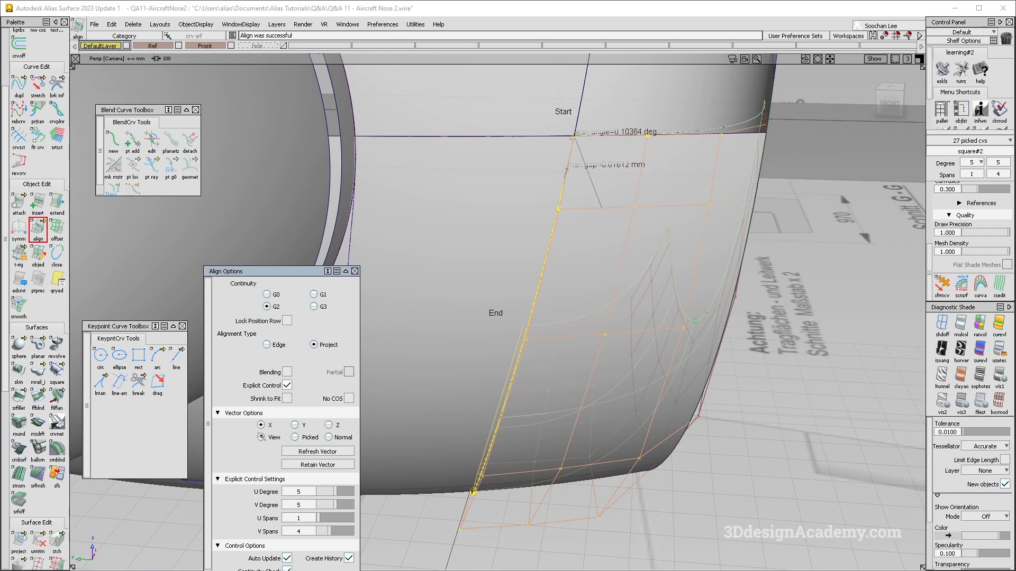
alt+shift+right_drag(624, 365, 571, 349)
alt+shift+drag(571, 349, 582, 289)
alt+shift+right_drag(583, 289, 617, 289)
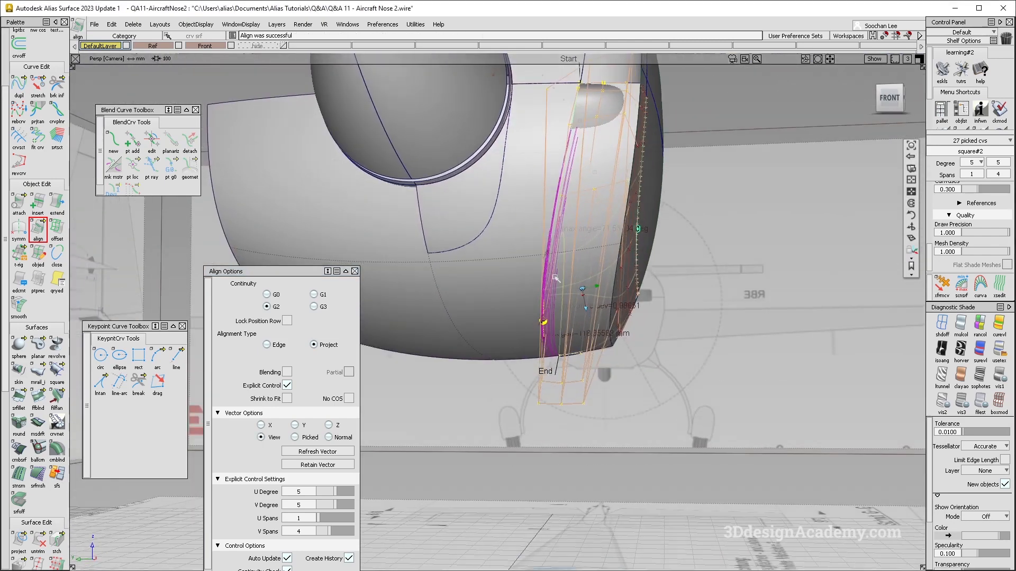
click(261, 425)
click(261, 438)
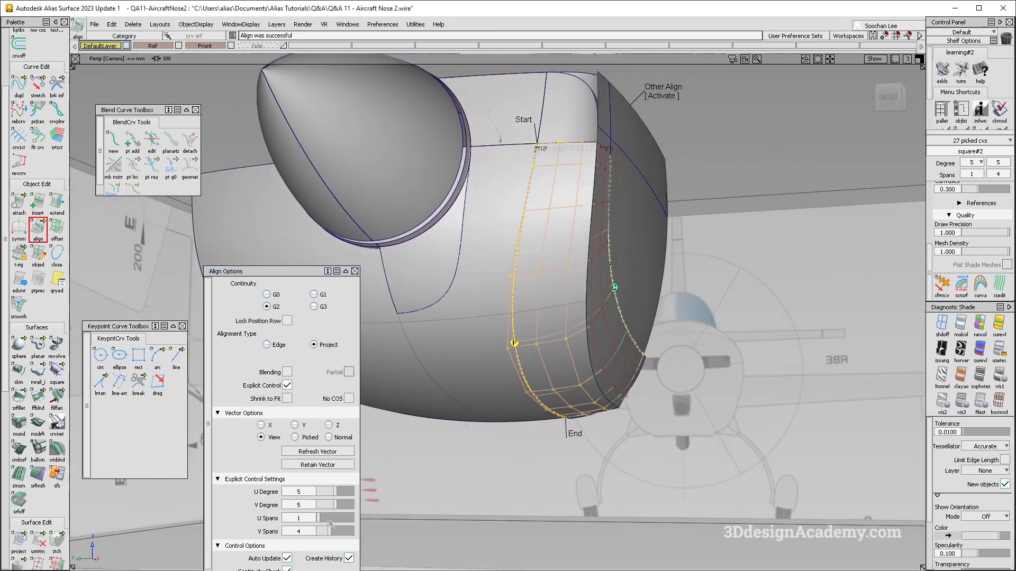
alt+shift+drag(688, 413, 566, 354)
alt+shift+drag(665, 290, 593, 364)
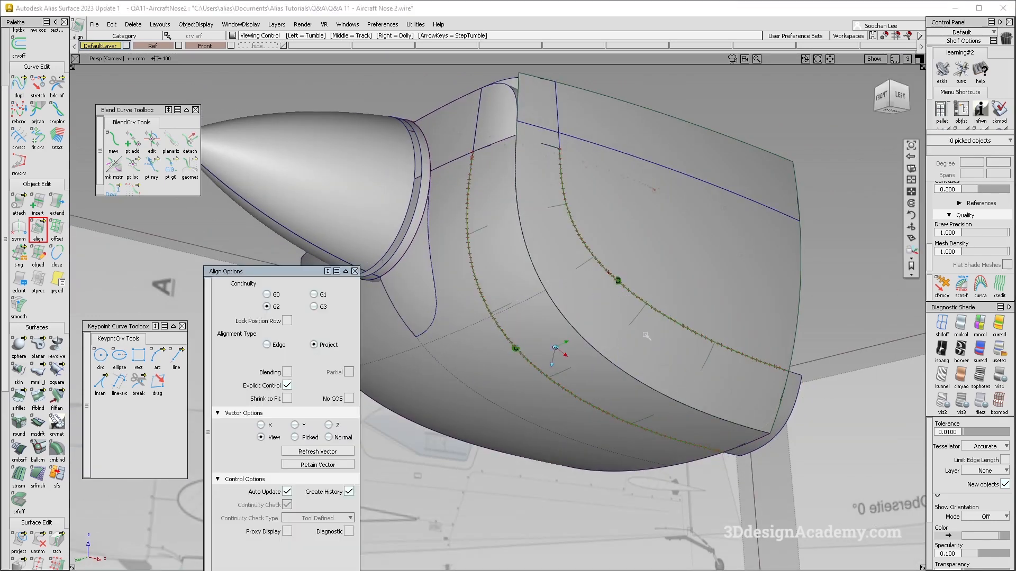
- Examine the curves projected onto the front and side surfaces from several angles, picking the front surface to check it
alt+shift+drag(629, 298, 554, 235)
click(527, 306)
alt+shift+drag(589, 358, 520, 340)
ctrl+shift+drag(581, 411, 497, 336)
click(478, 280)
alt+shift+drag(479, 281, 408, 328)
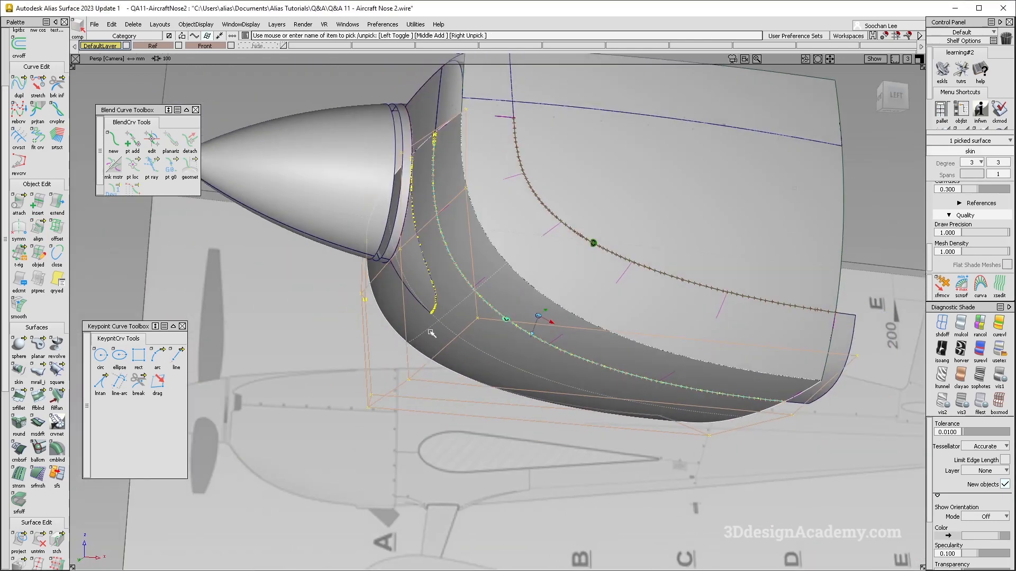
alt+shift+drag(544, 379, 537, 425)
ctrl+shift+drag(538, 424, 537, 271)
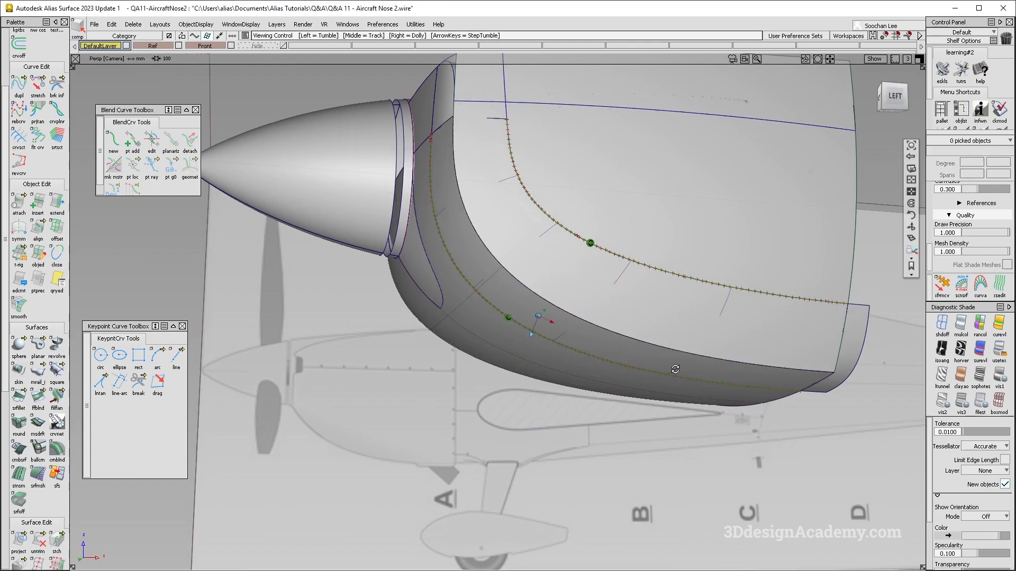
alt+shift+drag(683, 376, 680, 311)
ctrl+shift+drag(681, 311, 624, 381)
click(583, 328)
alt+shift+middle_drag(715, 363, 600, 371)
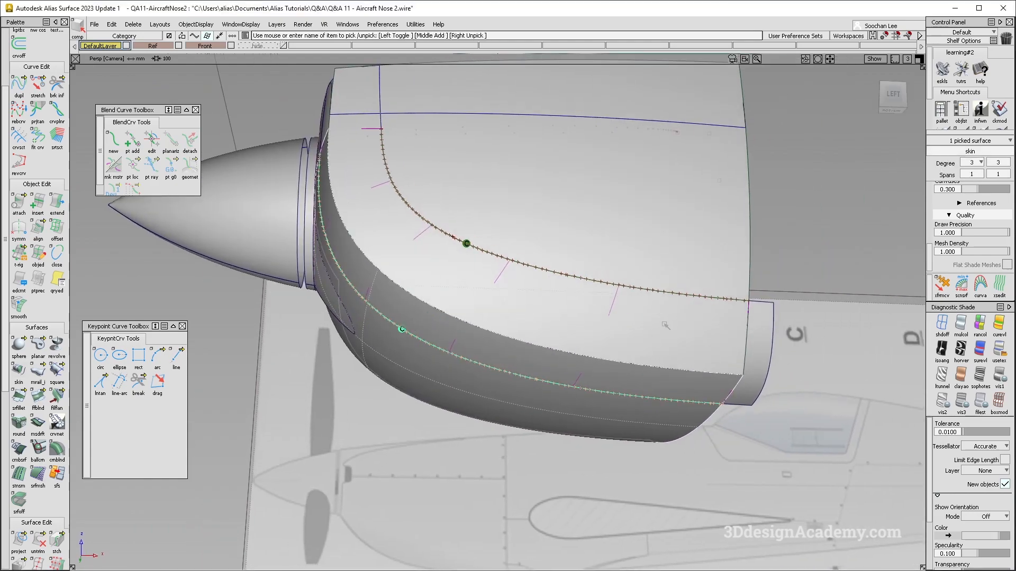
alt+shift+drag(676, 323, 756, 360)
click(461, 344)
alt+shift+drag(461, 344, 488, 374)
alt+shift+drag(537, 341, 340, 353)
ctrl+shift+drag(340, 353, 340, 245)
- Try to trim the front nose surface along the projected curve on surface
drag(38, 540, 64, 545)
mouse_move(408, 432)
alt+shift+mouse_down()
mouse_move(406, 405)
mouse_move(465, 415)
mouse_move(479, 260)
alt+shift+mouse_up()
click(406, 405)
click(406, 406)
- Pick out and remove the overlapping curves on surface skin.cos8 and skin.cos7 at the front surface's fillet boundary
ctrl+shift+drag(440, 211, 434, 188)
click(435, 190)
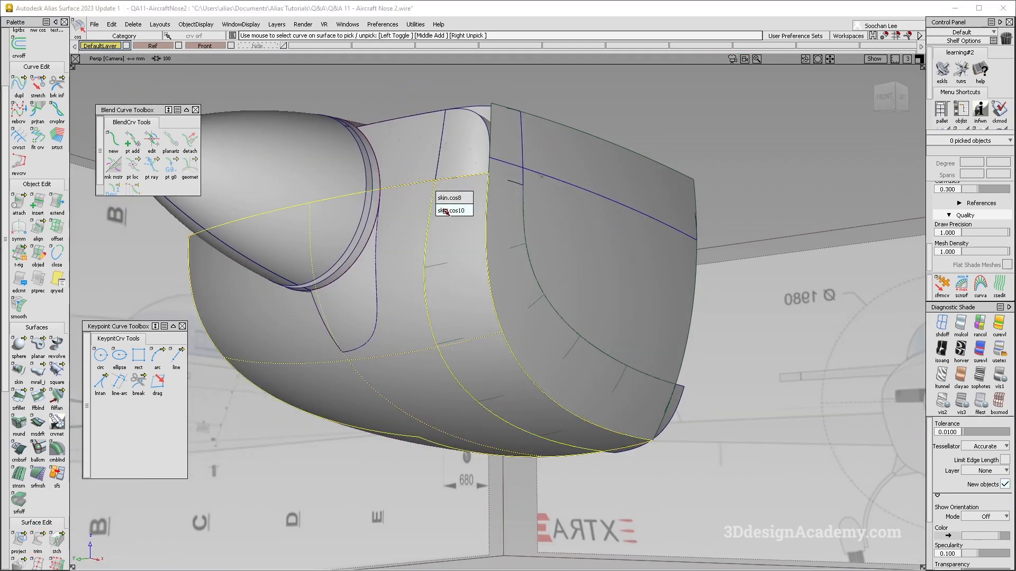
click(449, 198)
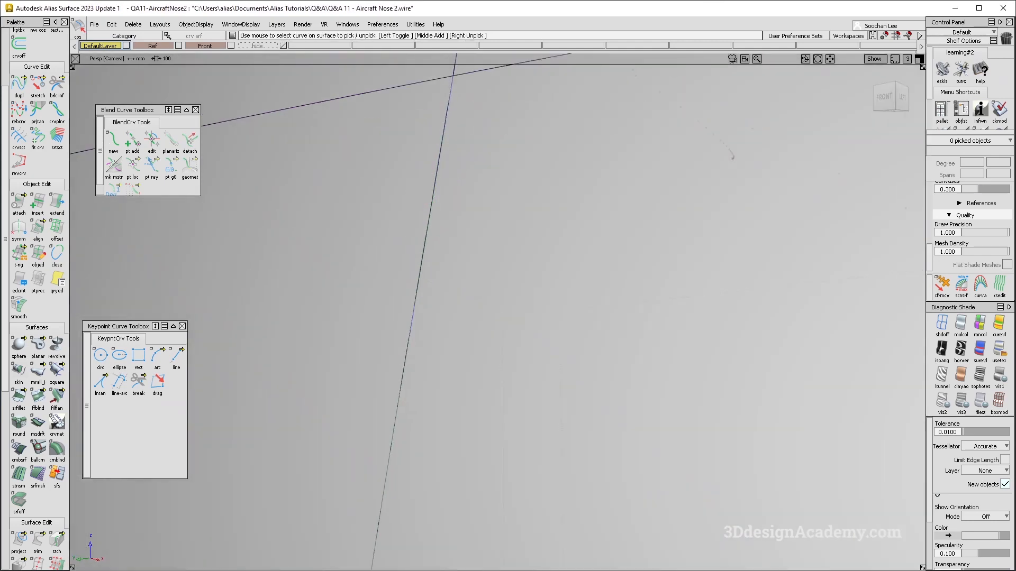
click(438, 169)
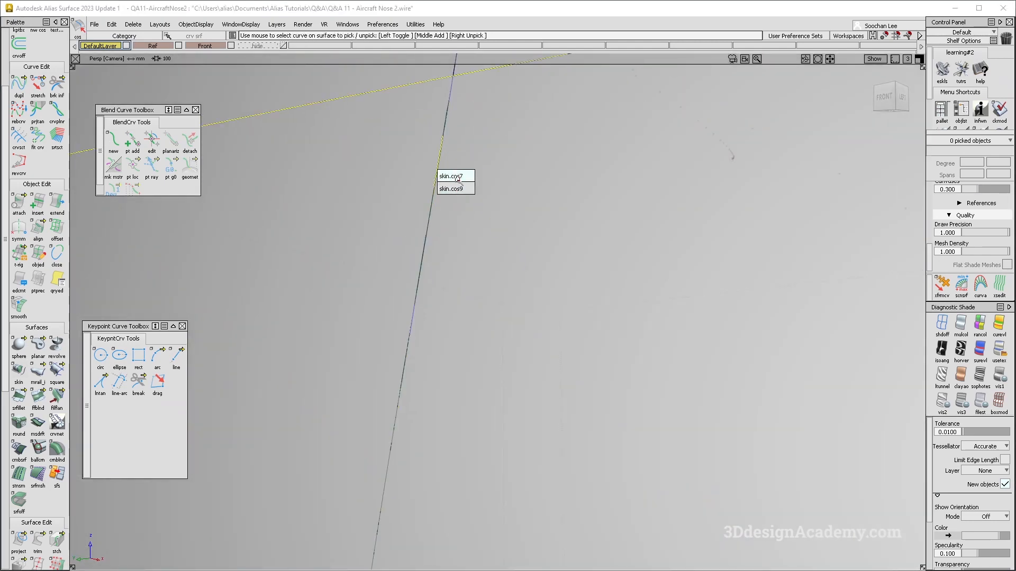
click(458, 176)
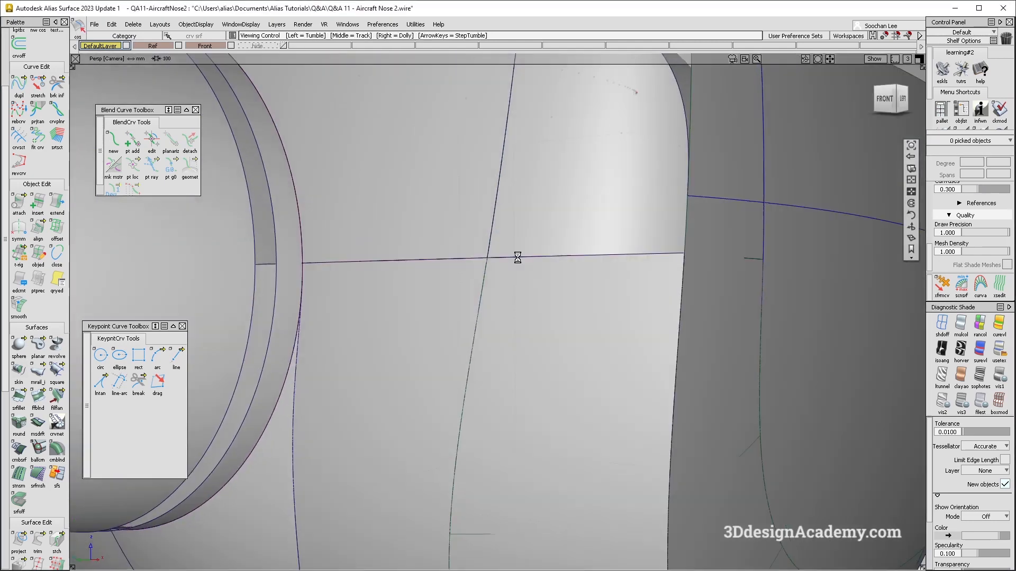
- Turn off shading, delete the remaining stray curve on surface, and restore the multi-color shading
click(942, 333)
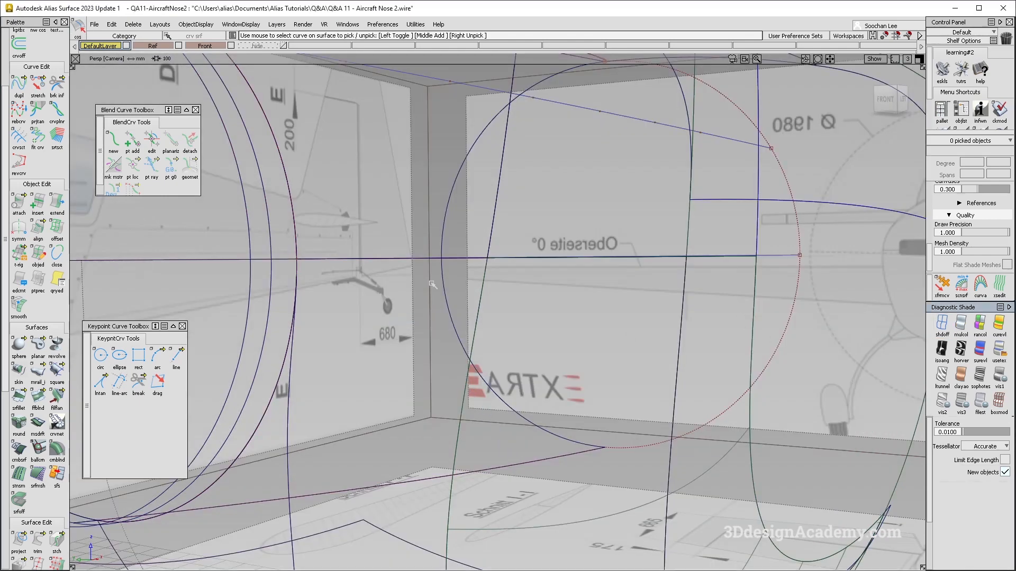
drag(503, 460, 504, 468)
alt+shift+drag(504, 468, 480, 387)
key(Delete)
key(Return)
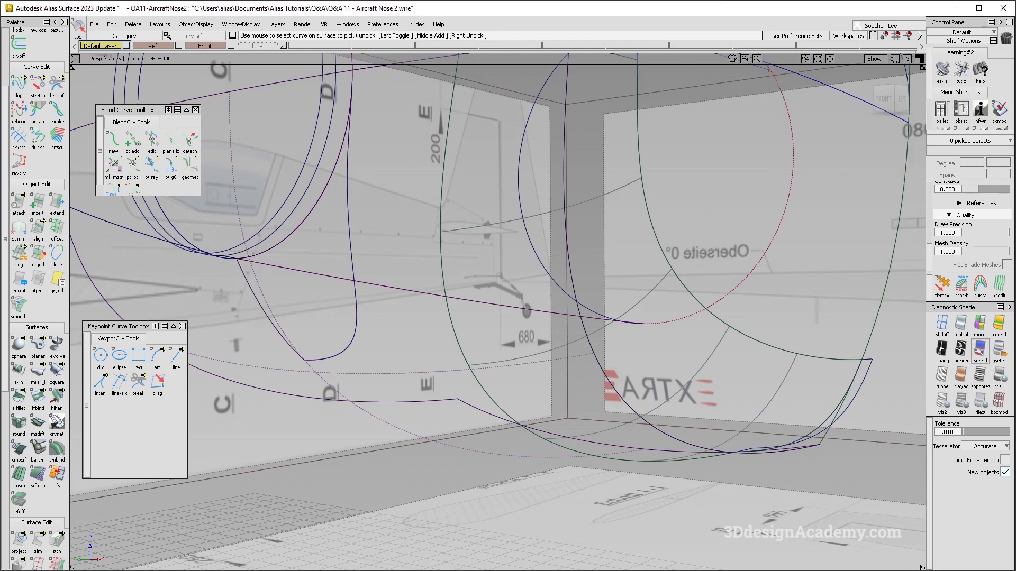
click(960, 325)
mouse_move(508, 371)
alt+shift+mouse_down()
mouse_move(564, 335)
mouse_move(503, 364)
alt+shift+mouse_up()
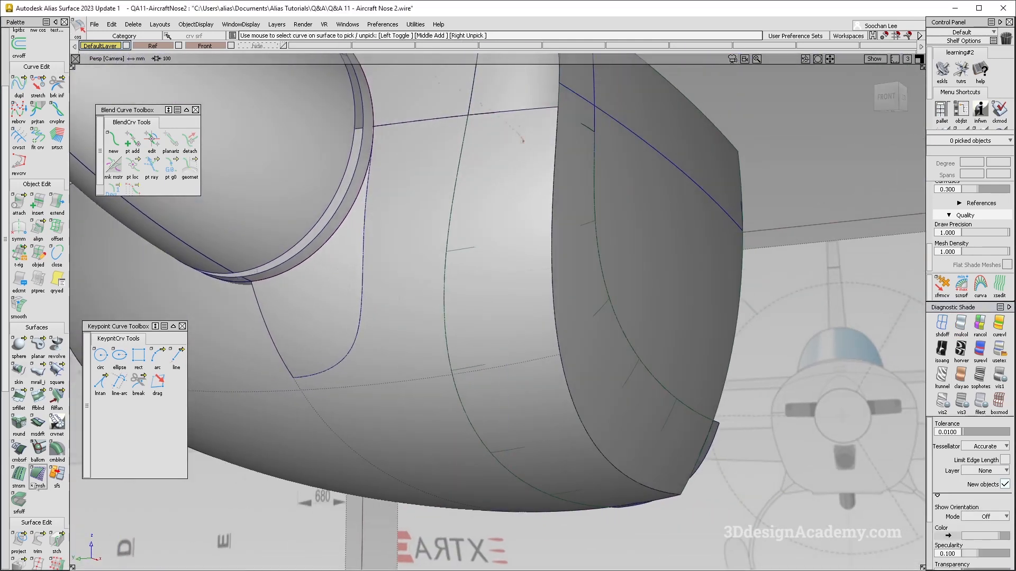
- Trim the front nose surface at the projected curve, marking the region on the spinner side to keep
click(44, 545)
click(440, 452)
alt+shift+drag(498, 401, 455, 391)
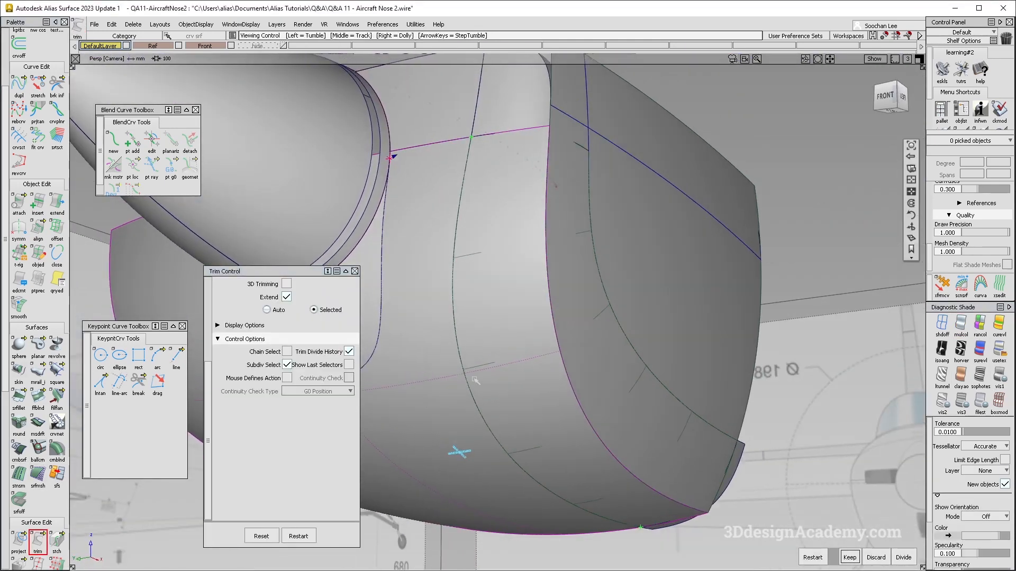
- Clear the picked curves on surface and project the side boundary of the lower nose fillet onto the side surface
click(694, 312)
alt+shift+drag(603, 156, 582, 140)
ctrl+shift+drag(585, 142, 632, 190)
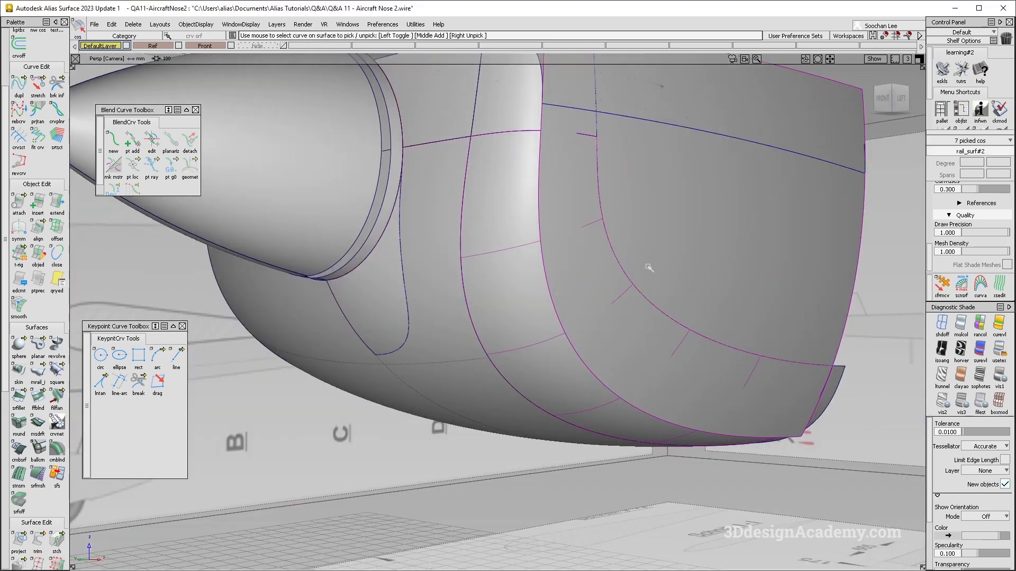
ctrl+shift+drag(510, 310, 552, 176)
click(19, 538)
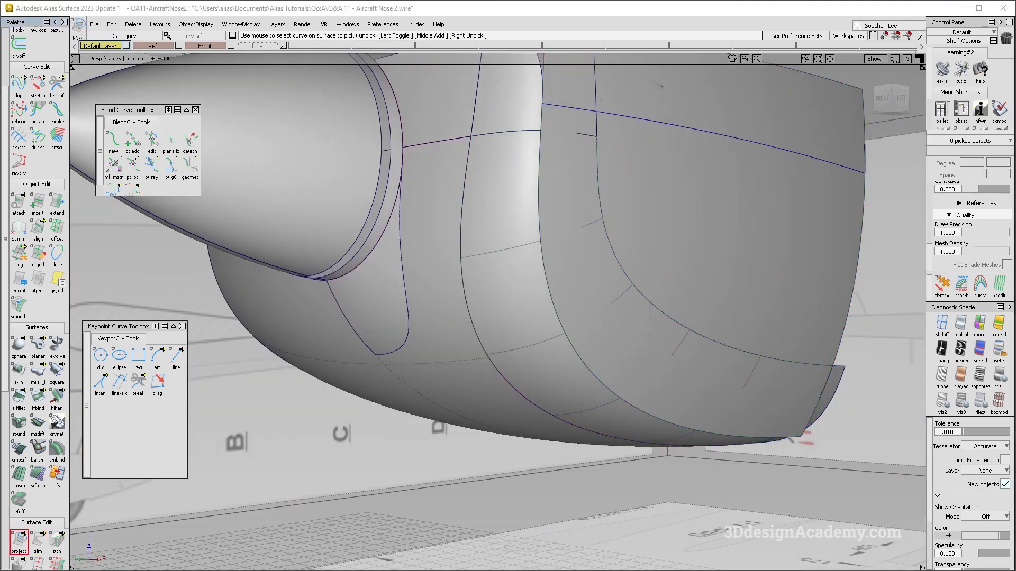
click(596, 126)
click(596, 125)
key(space)
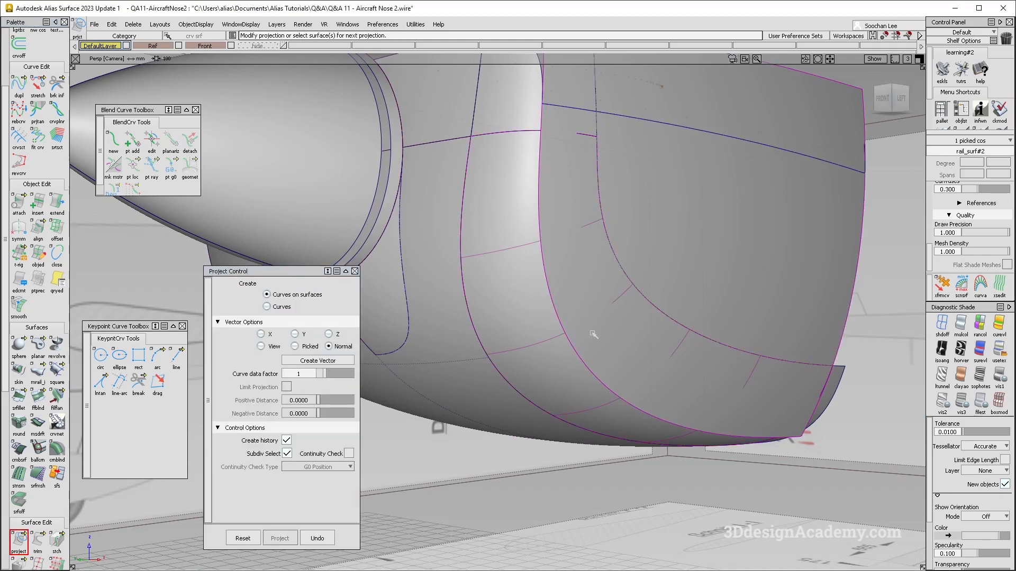
ctrl+shift+drag(536, 298, 537, 228)
- Trim the side surface along the projected curve, keeping the region beyond the fillet, away from the spinner
click(38, 540)
click(724, 301)
click(724, 301)
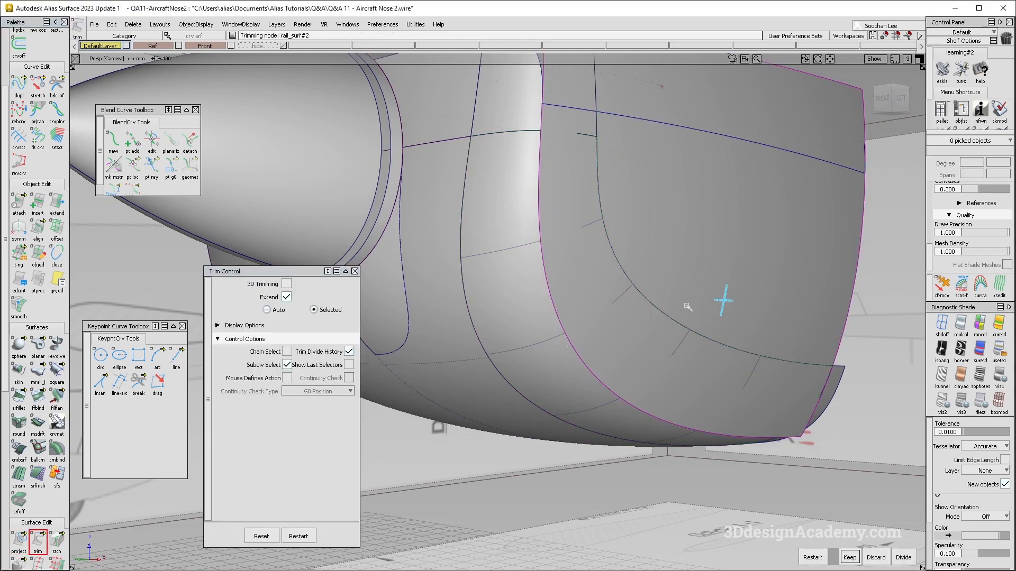
key(space)
- Examine the trimmed nose from several angles and apply the Showroom environment shading
alt+shift+right_drag(688, 308, 601, 320)
key(alt+m)
alt+shift+drag(678, 380, 586, 317)
alt+shift+right_drag(586, 317, 607, 365)
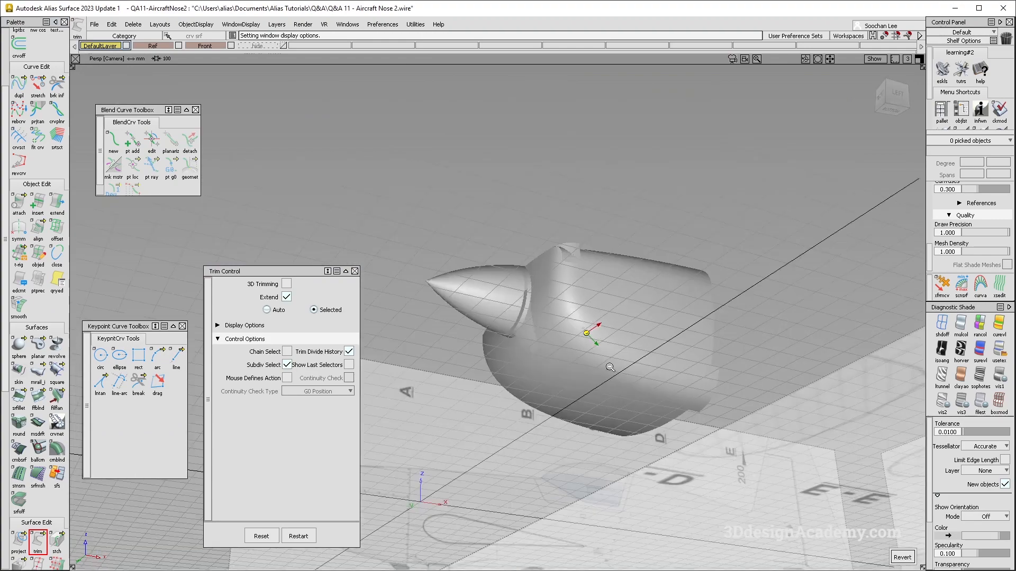
alt+shift+drag(608, 365, 579, 322)
alt+shift+right_drag(580, 322, 651, 322)
alt+shift+drag(650, 323, 682, 323)
click(998, 350)
alt+shift+drag(586, 334, 694, 366)
ctrl+shift+right_drag(694, 367, 694, 407)
alt+shift+drag(603, 235, 725, 179)
- Pick all the nose surfaces, delete their construction history, and clear the selection
ctrl+shift+drag(549, 269, 550, 230)
drag(487, 143, 595, 380)
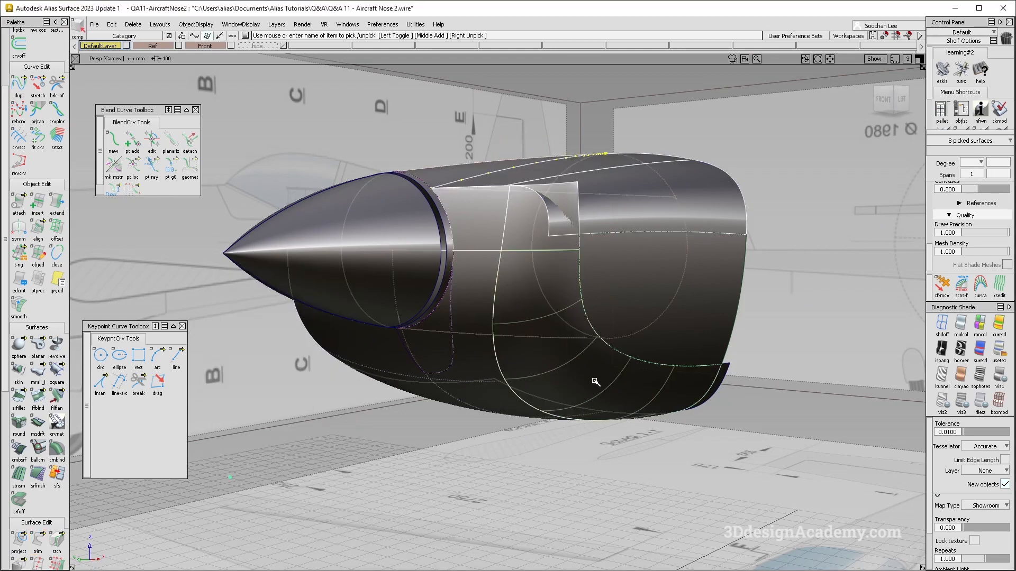
click(133, 24)
click(136, 50)
ctrl+shift+drag(599, 283, 598, 238)
alt+shift+drag(515, 236, 476, 296)
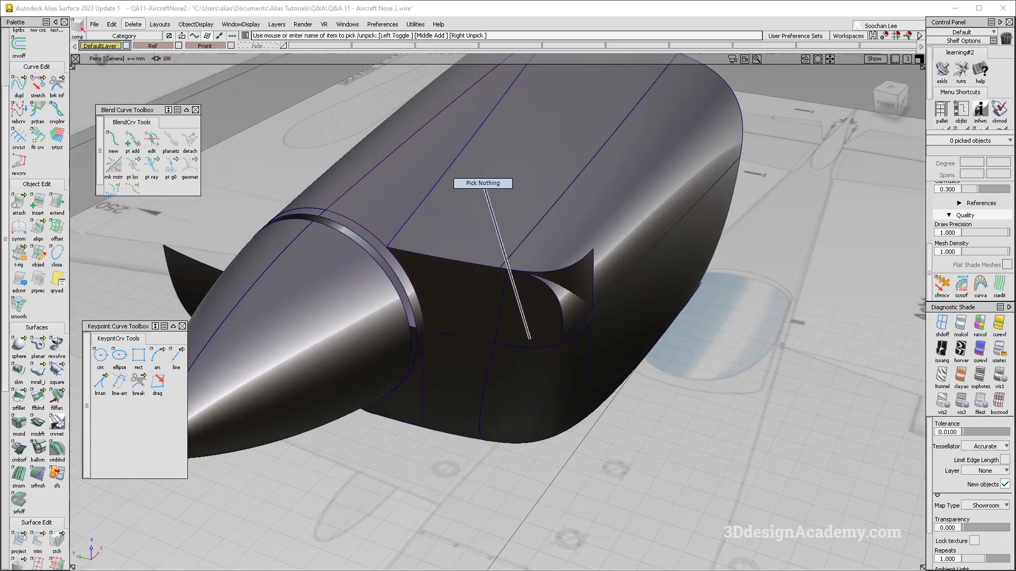
- Build a surface fillet between the top and front nose surfaces with G2 Curvature and a chordal length of 100
double_click(19, 398)
click(476, 252)
click(481, 326)
alt+shift+drag(481, 327, 479, 278)
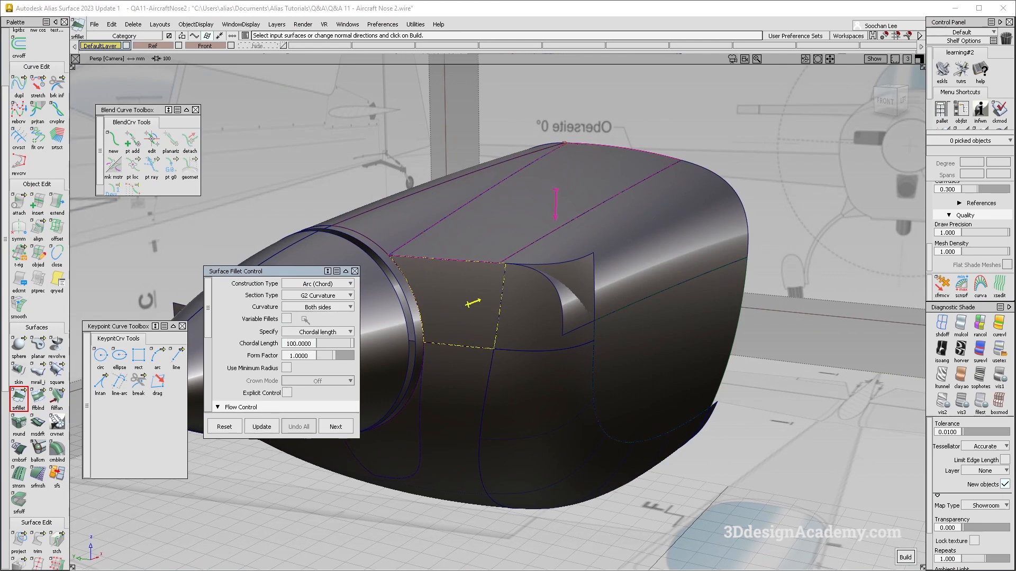
click(905, 557)
- Set the End boundary of the new top-front fillet to Extend
alt+shift+right_drag(498, 281, 408, 238)
alt+shift+middle_drag(408, 238, 590, 267)
click(544, 233)
click(544, 233)
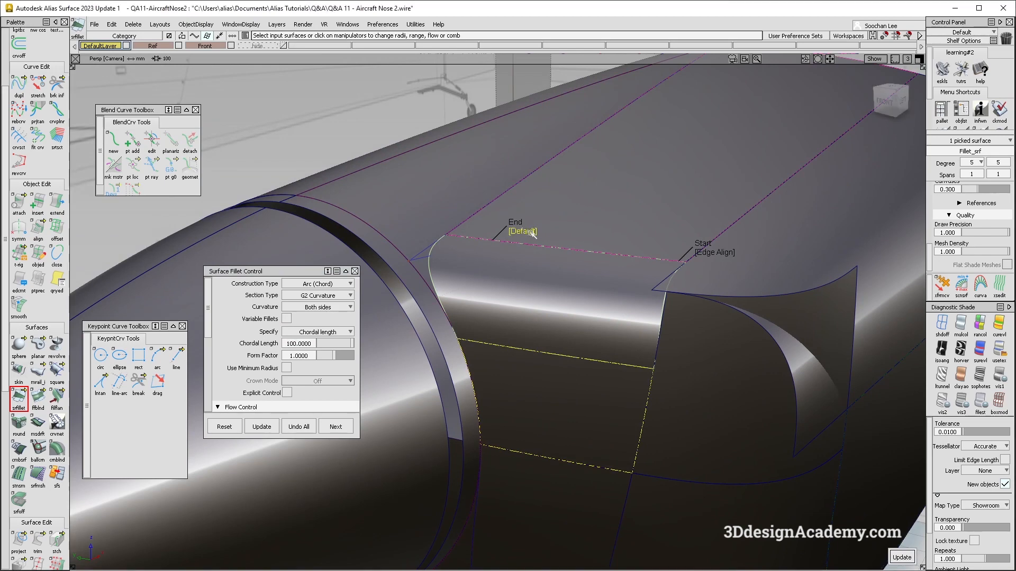
key(space)
alt+shift+drag(503, 312, 563, 389)
ctrl+shift+drag(563, 396, 567, 262)
alt+shift+drag(572, 328, 846, 335)
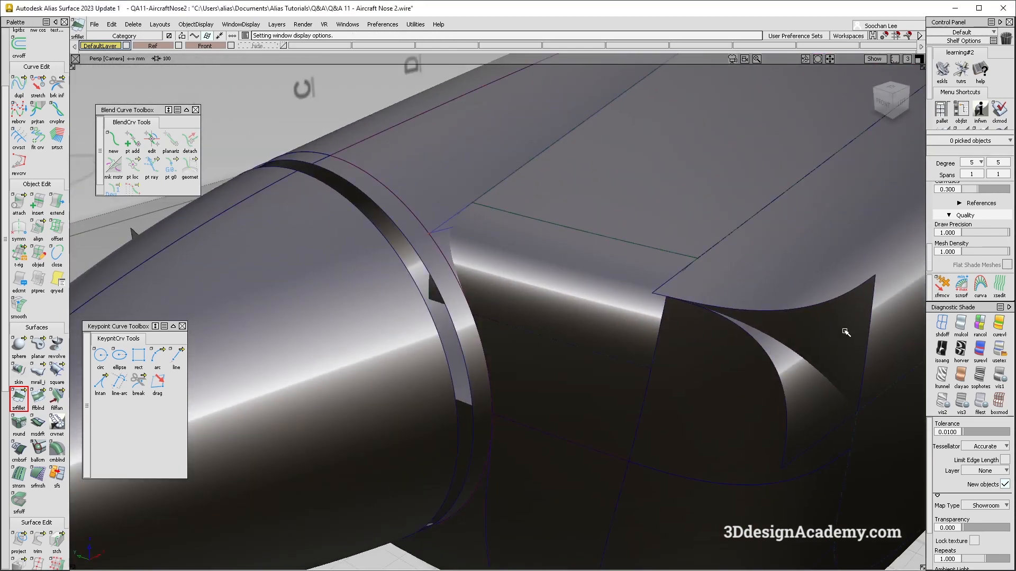
- Examine the top-front fillet against the side blueprint in the Left view with shading off
click(961, 323)
alt+shift+drag(624, 307, 540, 276)
key(F6)
click(941, 324)
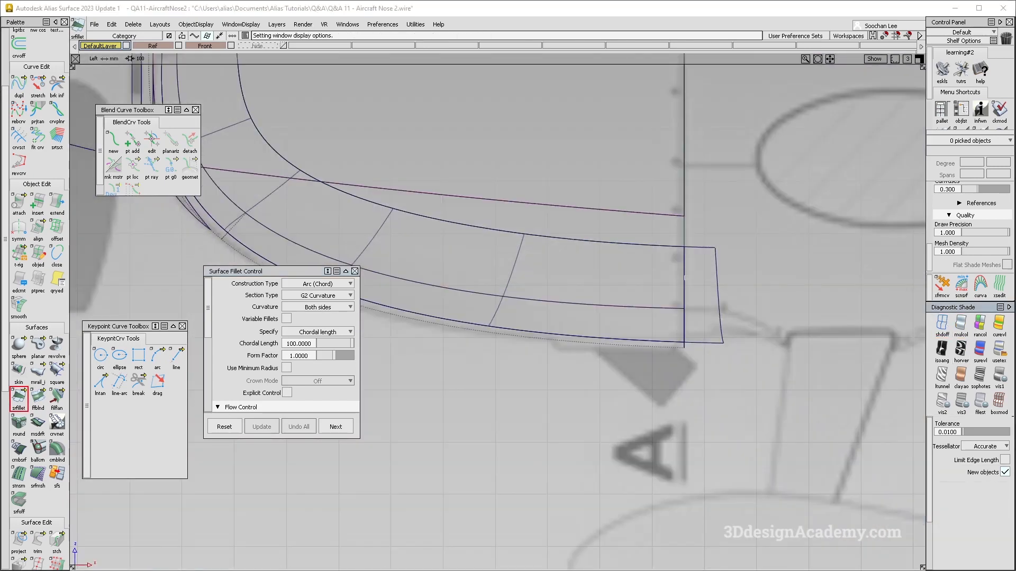
alt+shift+right_drag(646, 228, 549, 215)
alt+shift+middle_drag(549, 215, 747, 460)
alt+shift+right_drag(550, 352, 651, 365)
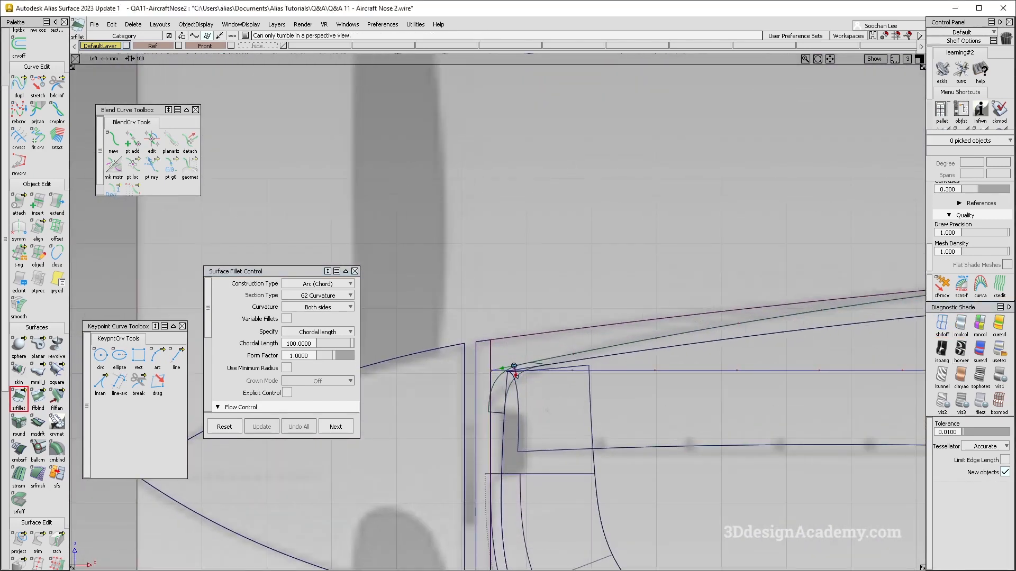
alt+shift+middle_drag(651, 365, 653, 321)
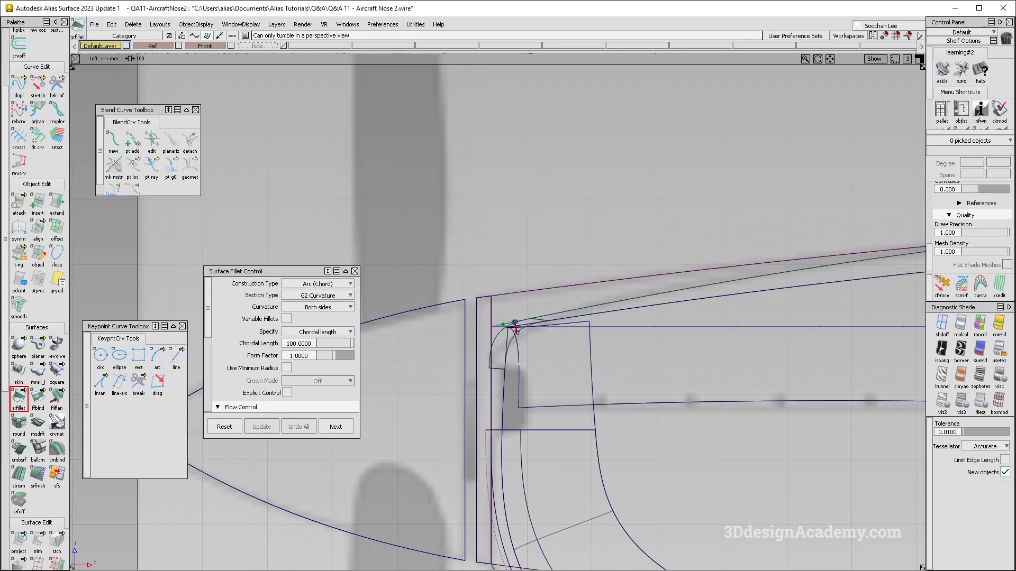
- Set the top-front fillet's chordal length to 150 and update it
ctrl+shift+drag(513, 365, 512, 341)
click(511, 341)
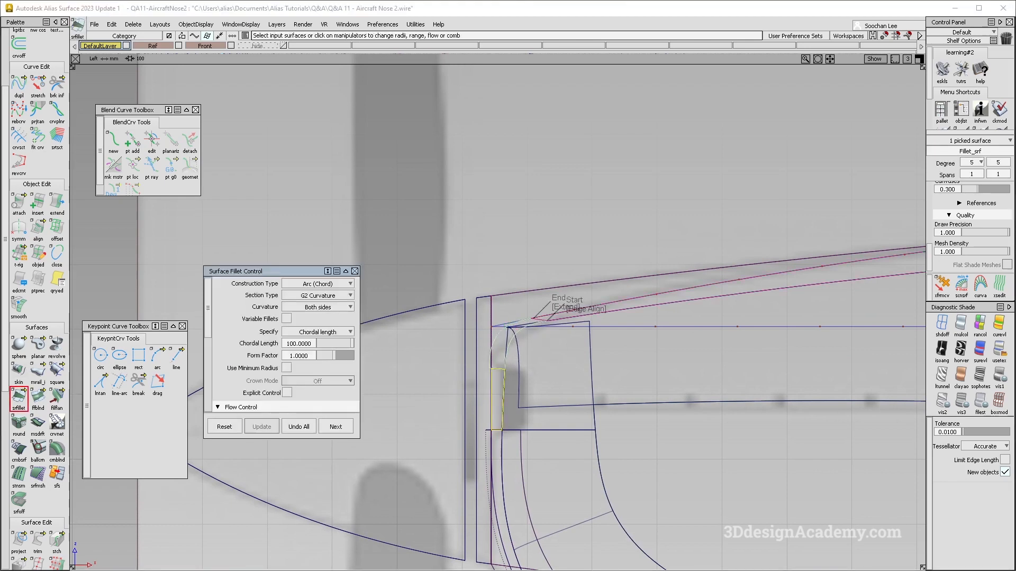
alt+shift+middle_drag(211, 314, 204, 295)
click(311, 343)
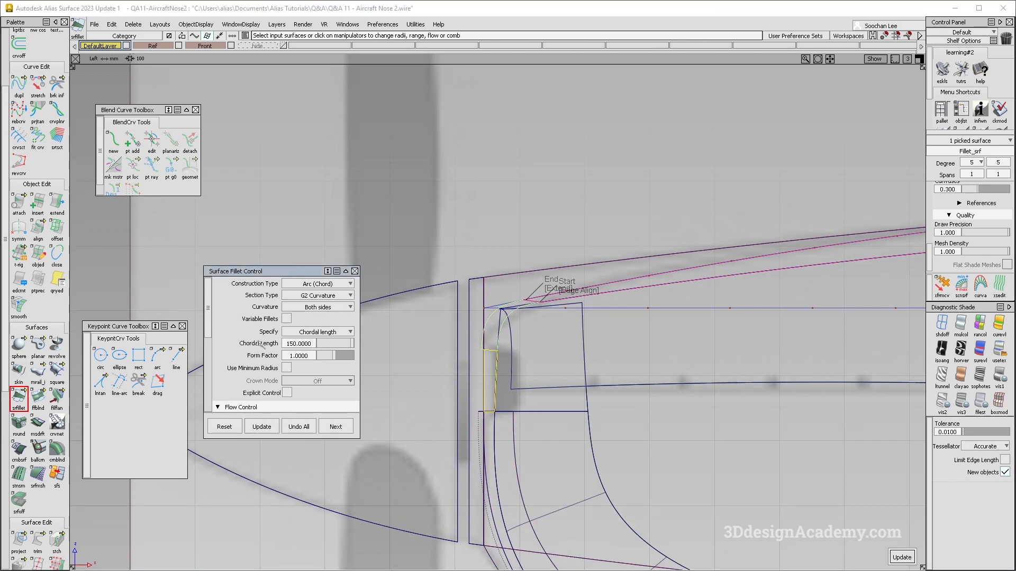
key(Return)
ctrl+shift+drag(552, 410, 552, 308)
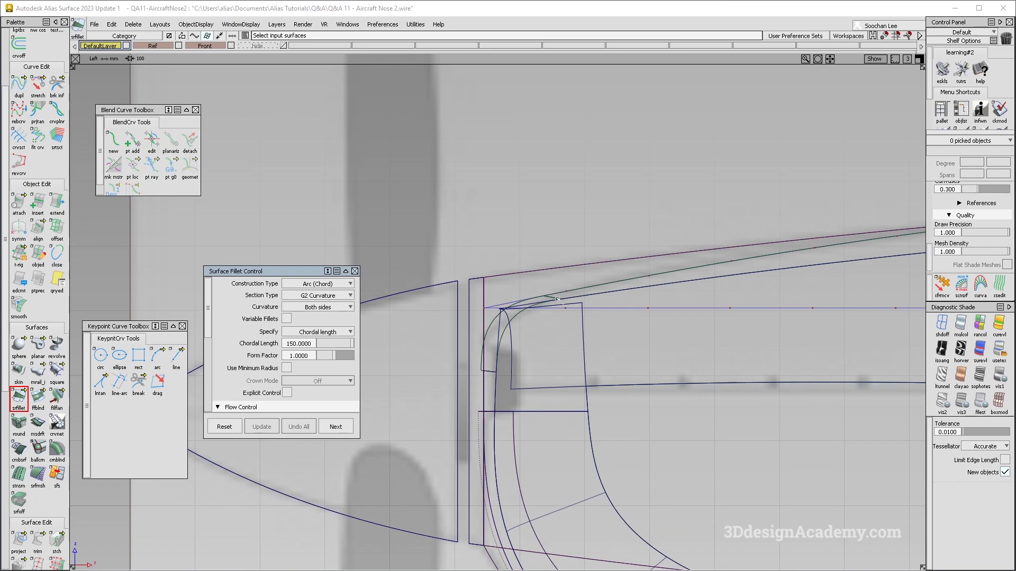
- Compare the updated fillet in the perspective view with multi-color shading and against the blueprint in the Left view
key(F8)
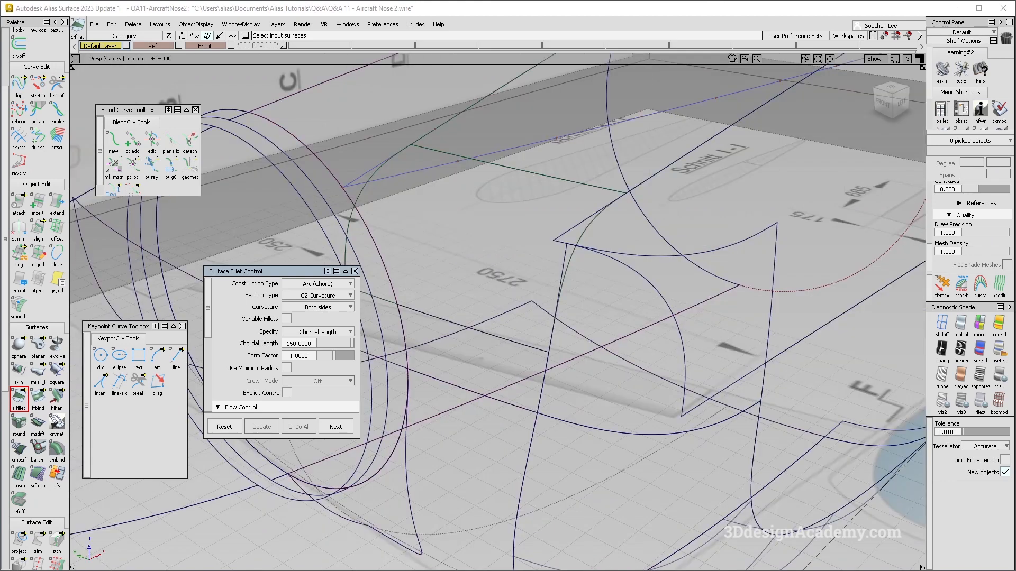
click(960, 323)
mouse_move(592, 291)
alt+shift+mouse_down()
mouse_move(515, 275)
mouse_move(549, 243)
alt+shift+mouse_up()
key(alt+t)
alt+shift+right_drag(549, 243, 466, 181)
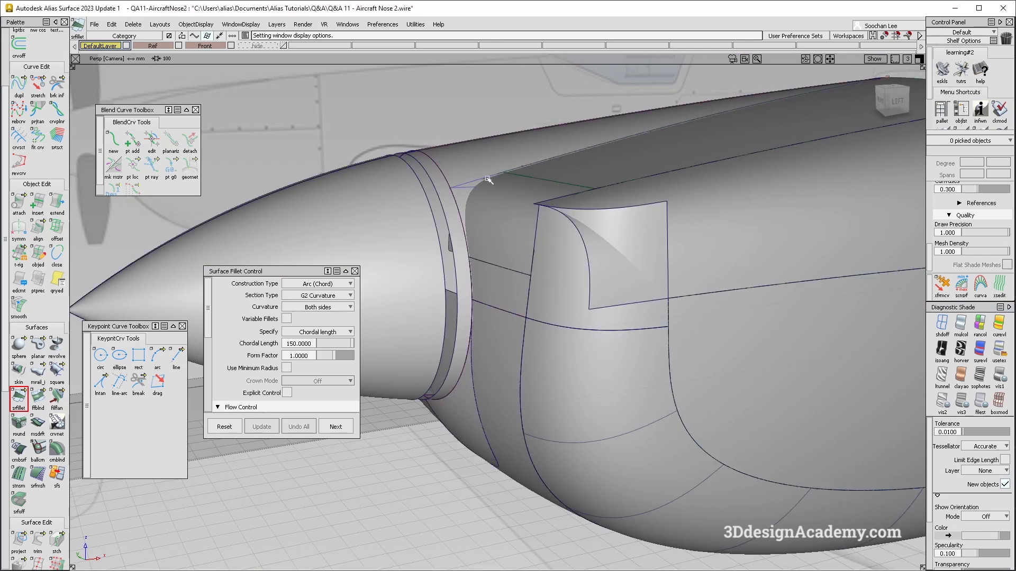
key(F8)
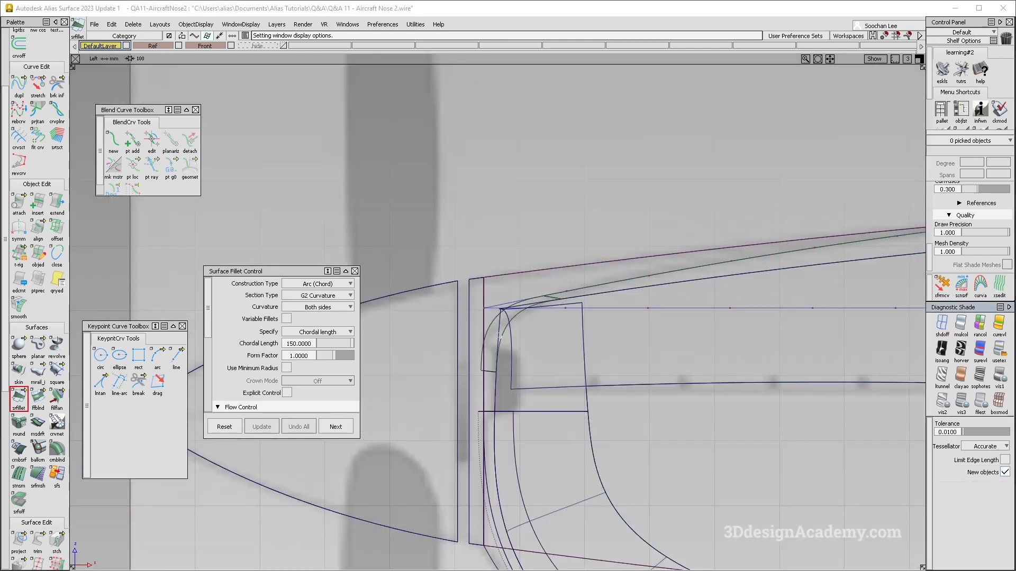
key(F8)
click(961, 323)
- Set both the Start and End boundaries of the top-front fillet to Edge Align
alt+shift+drag(509, 281, 608, 297)
alt+shift+right_drag(608, 298, 652, 267)
click(550, 238)
click(628, 190)
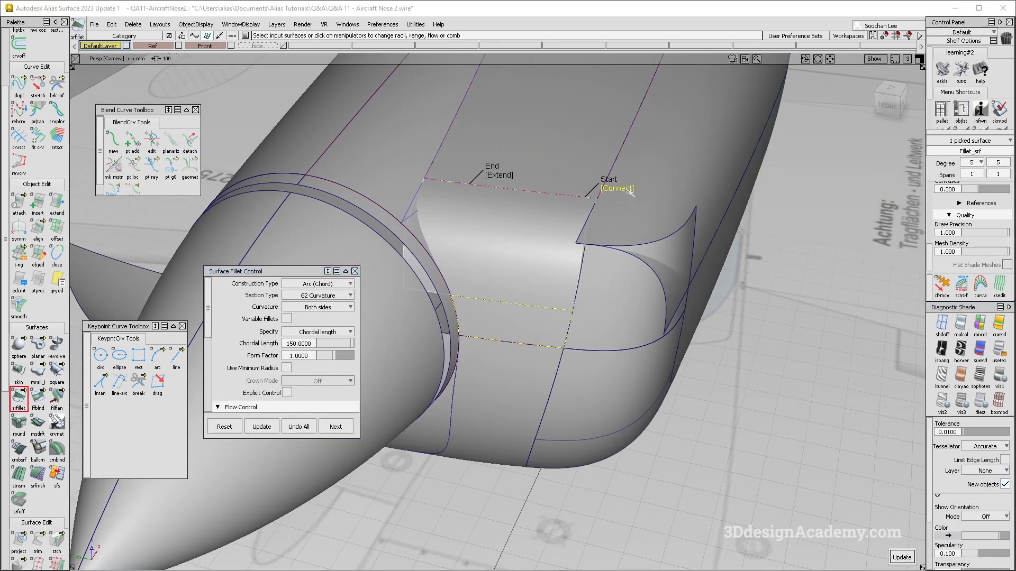
click(619, 190)
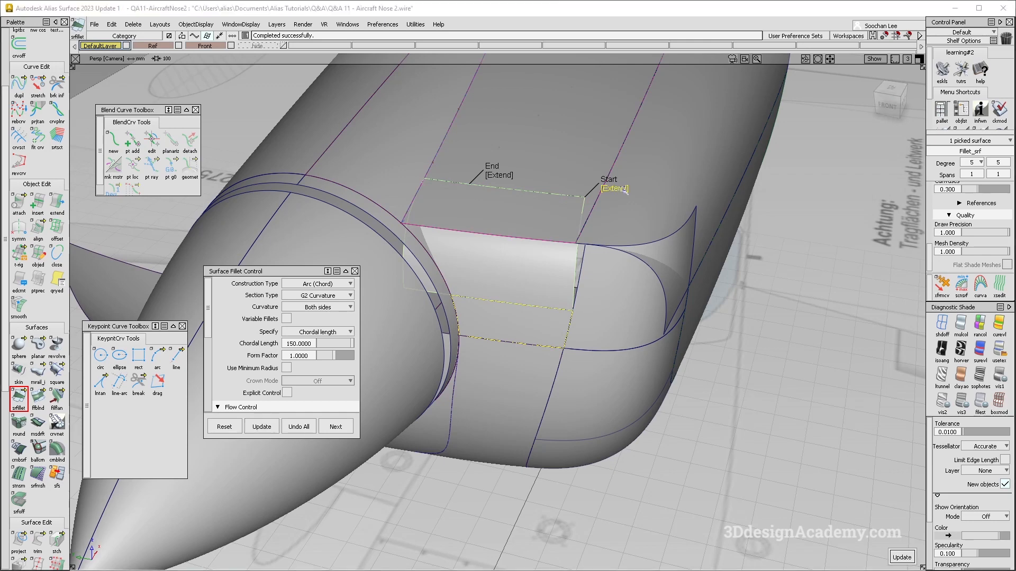
alt+shift+drag(602, 288, 593, 331)
click(559, 190)
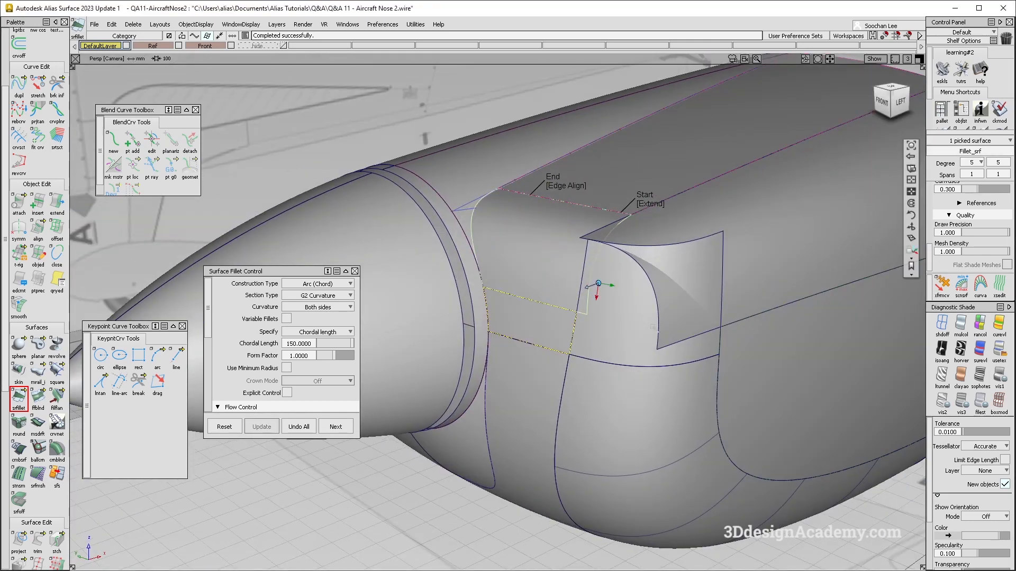
alt+shift+drag(652, 325, 676, 318)
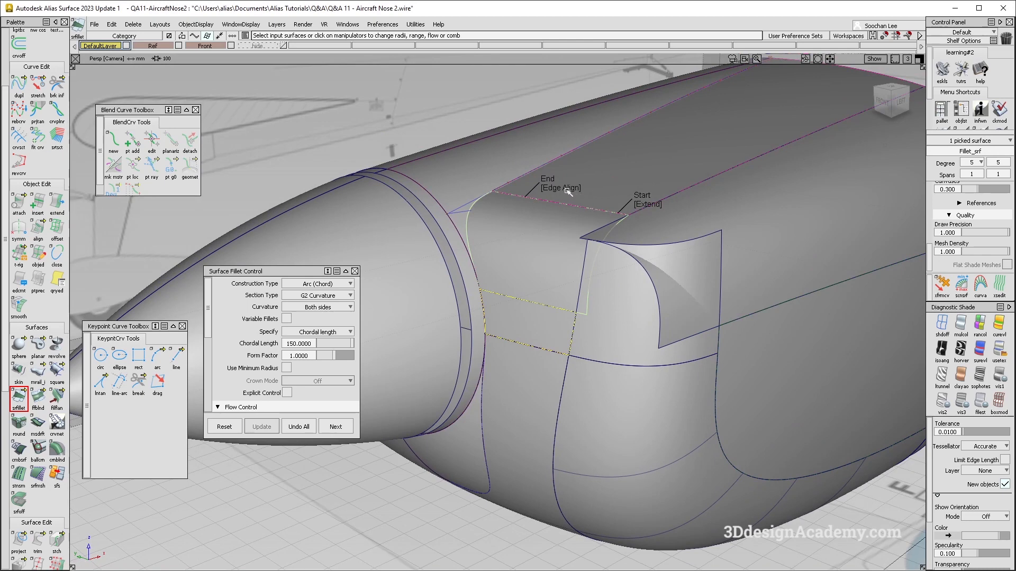
alt+shift+drag(638, 240, 594, 289)
click(649, 206)
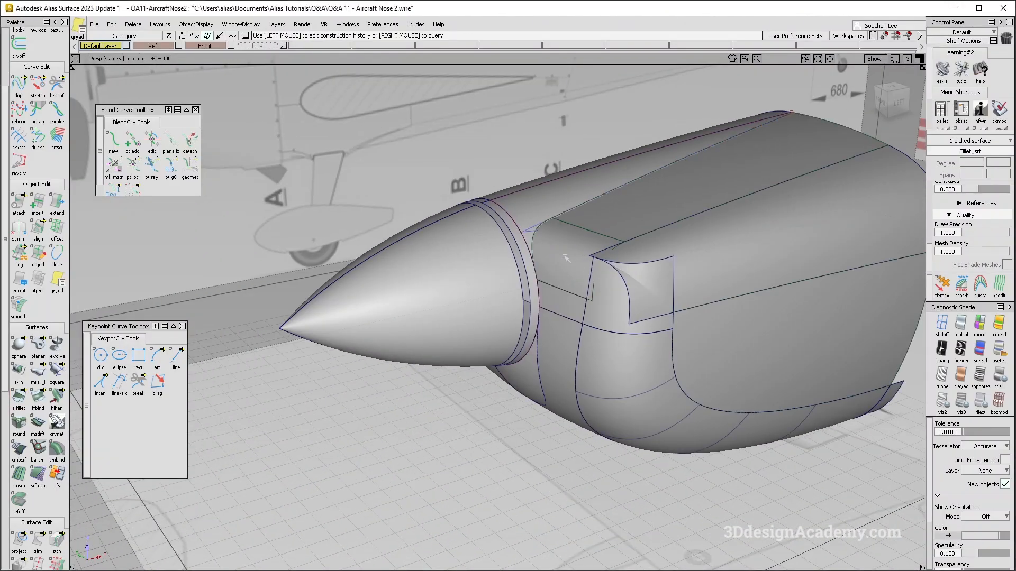
- Reopen the top-front fillet for history editing and set its chordal length to 100
click(565, 258)
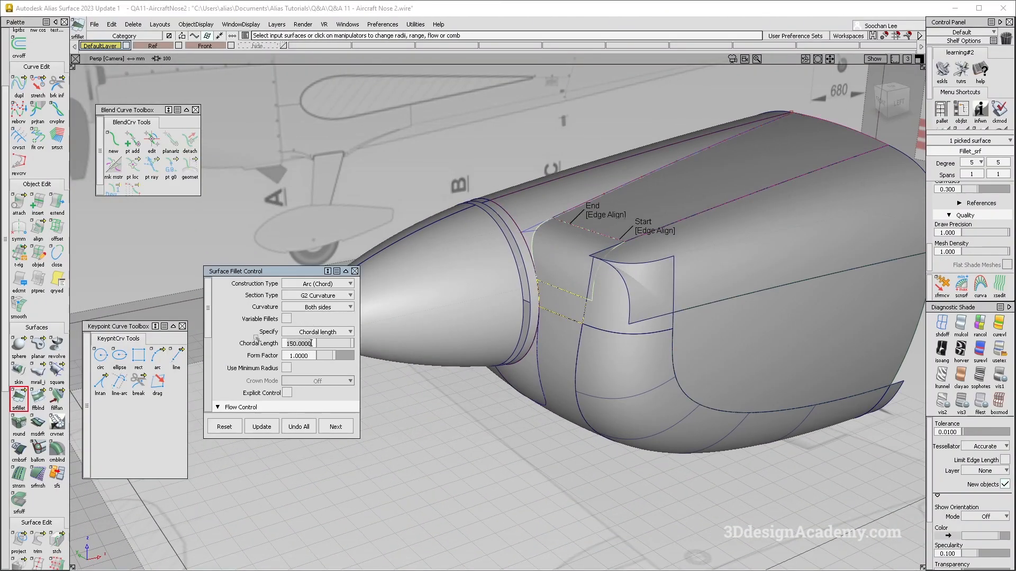
click(293, 343)
text(10)
key(Return)
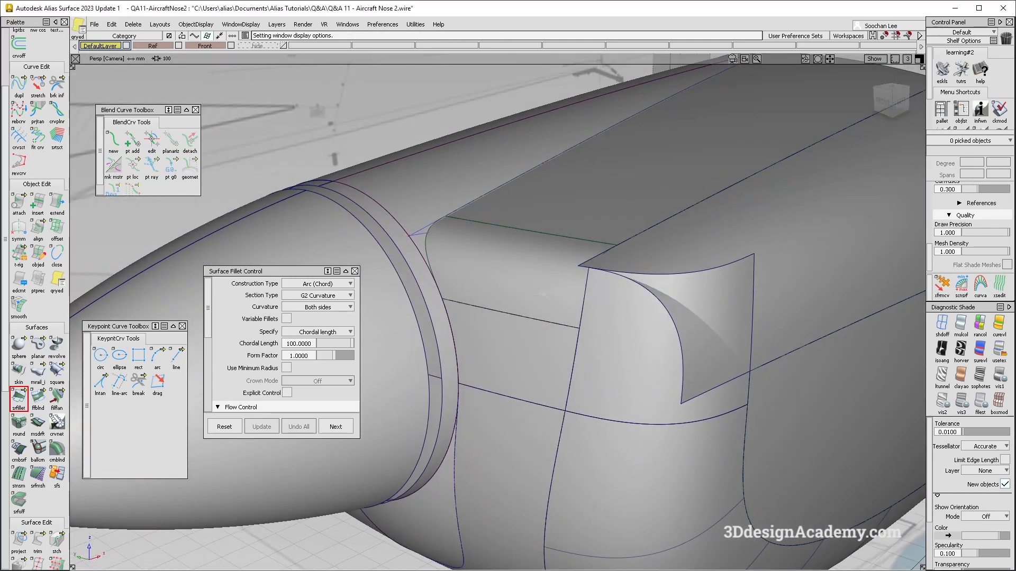
alt+shift+middle_drag(540, 333, 487, 322)
click(335, 426)
click(55, 205)
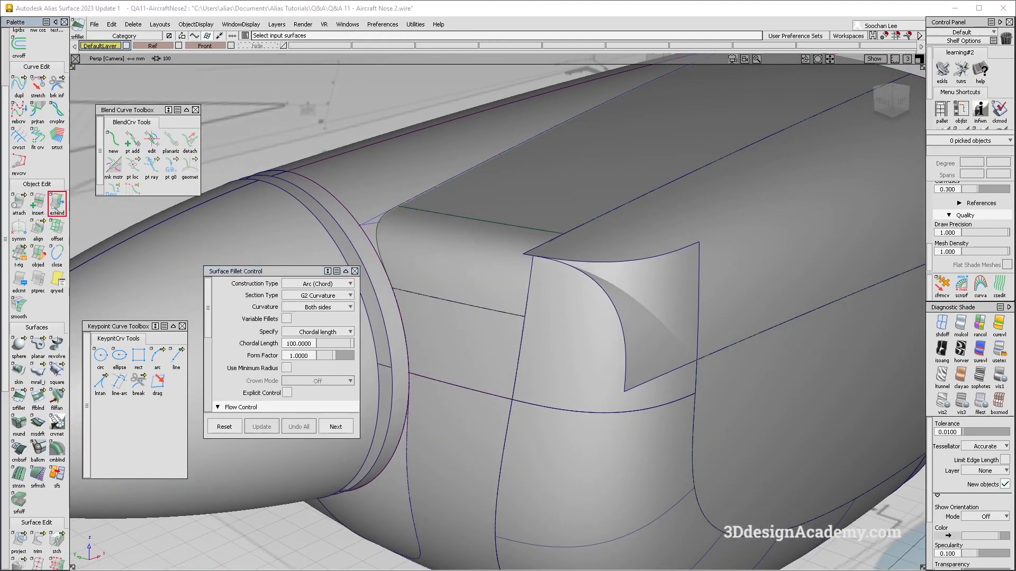
drag(530, 277, 571, 286)
key(ctrl+z)
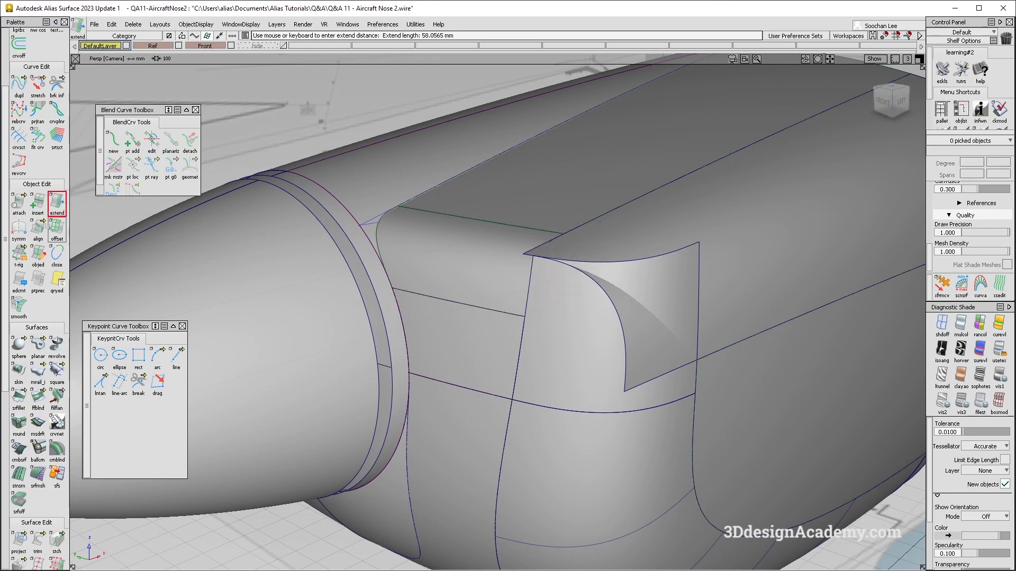
- Extend the top-front fillet surface at its side edge past the nose corner
click(60, 210)
double_click(60, 210)
click(569, 349)
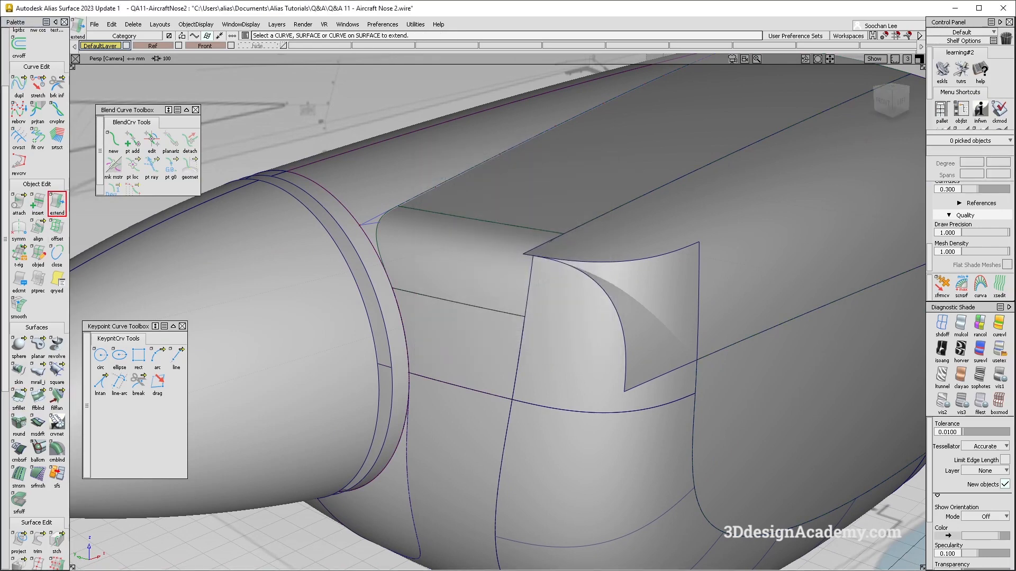
click(547, 247)
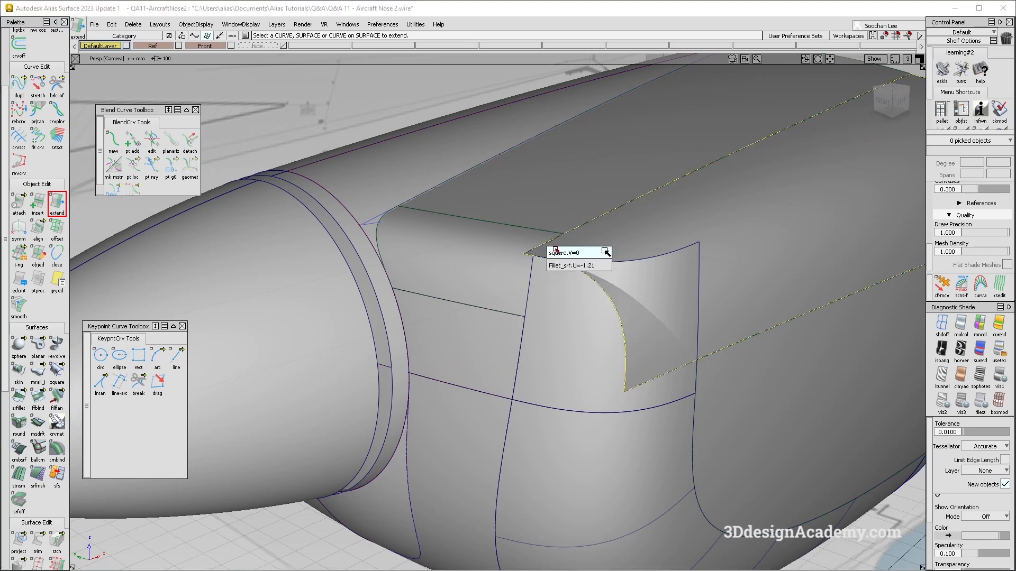
click(554, 265)
key(Return)
- Inspect the overlapping fillets at the nose corner and compare them with the aircraft reference photo in the image viewer
drag(607, 199, 646, 228)
ctrl+shift+drag(594, 331, 598, 402)
alt+shift+drag(644, 359, 565, 345)
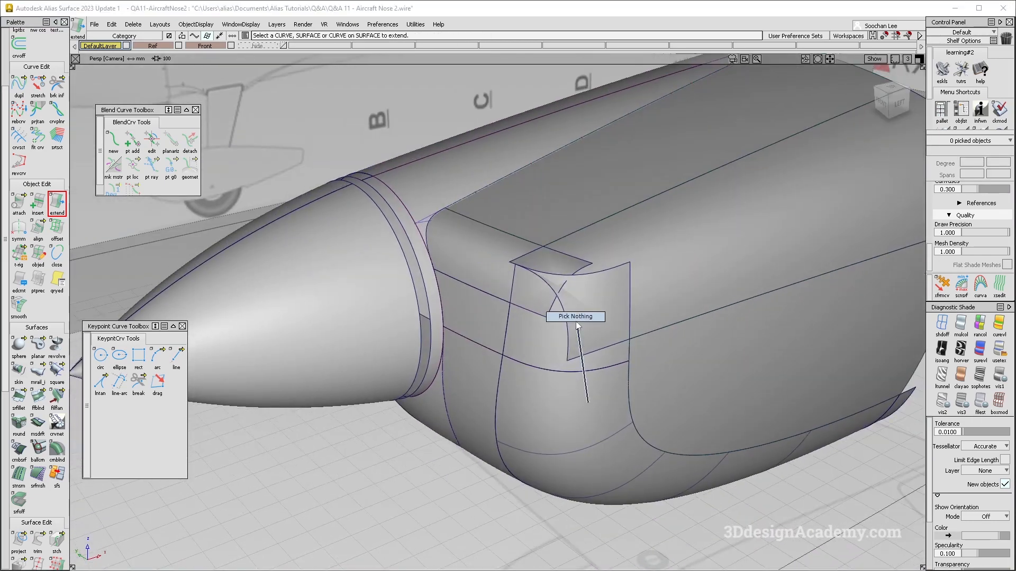
key(alt+Tab)
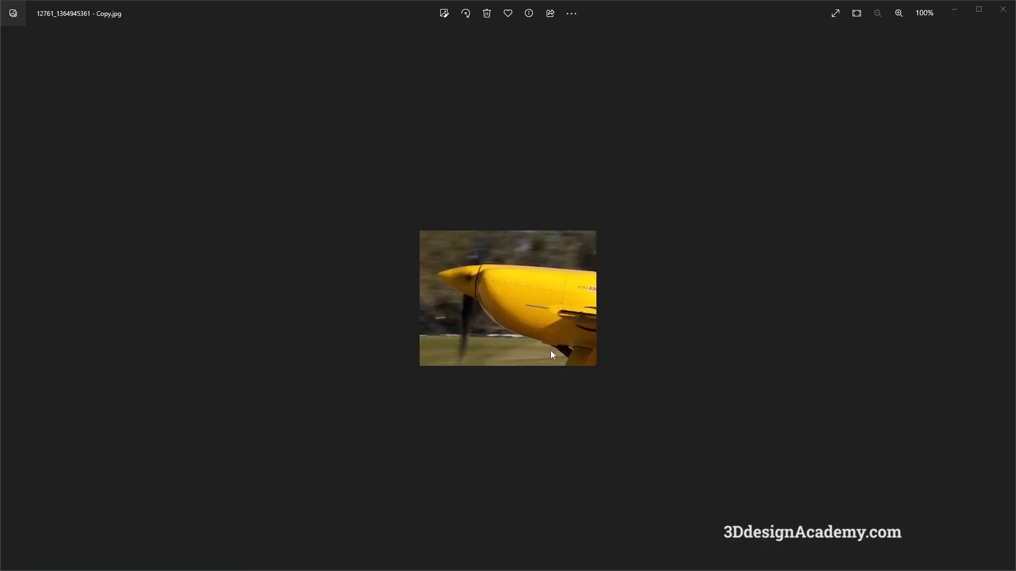
key(alt+Tab)
- Return to the nose model and start a Corner Blend with its continuity type set to G2 Curvature
scroll(27, 436, down, 3)
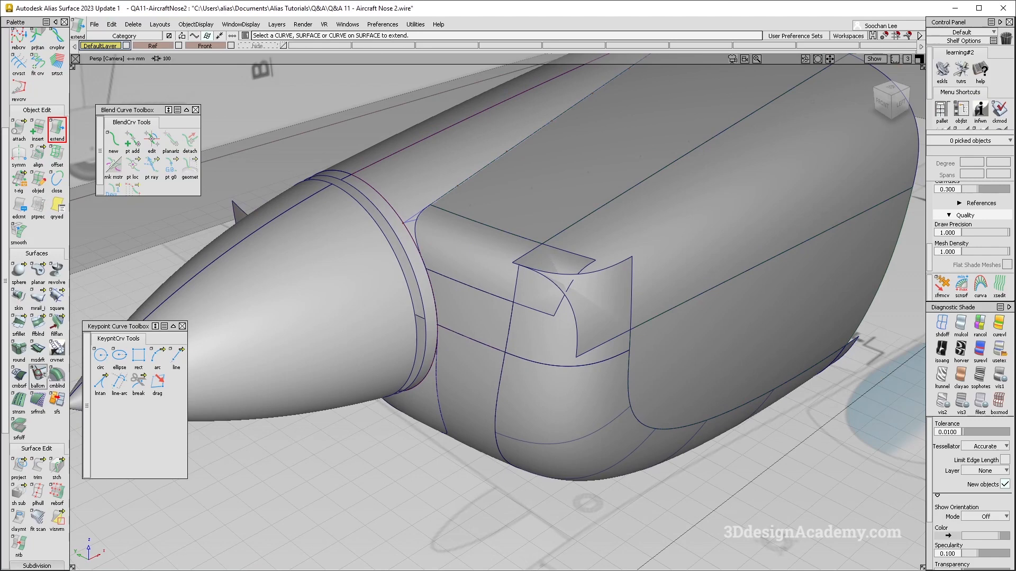
click(57, 377)
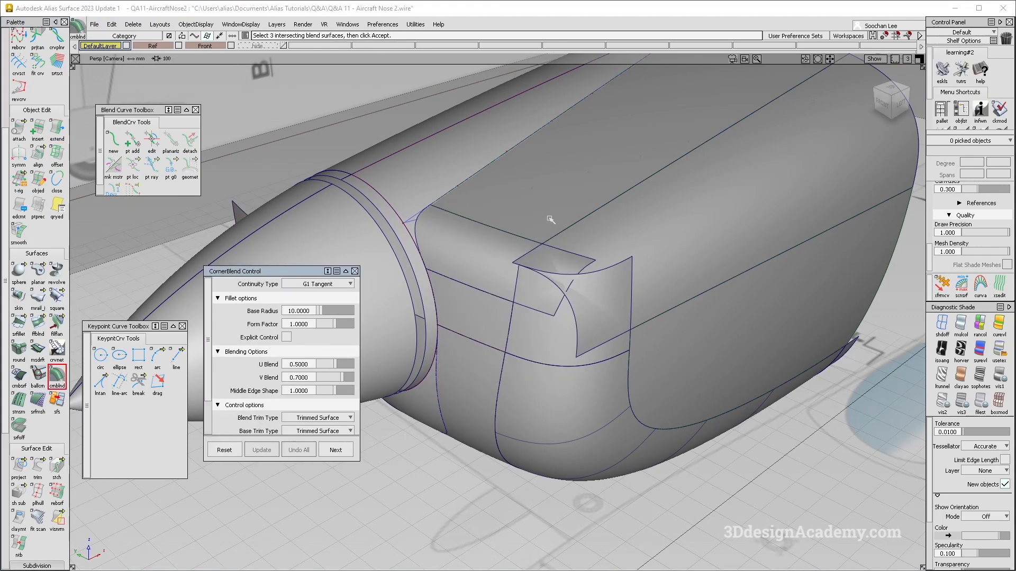
click(325, 284)
click(323, 310)
alt+shift+drag(476, 313, 576, 270)
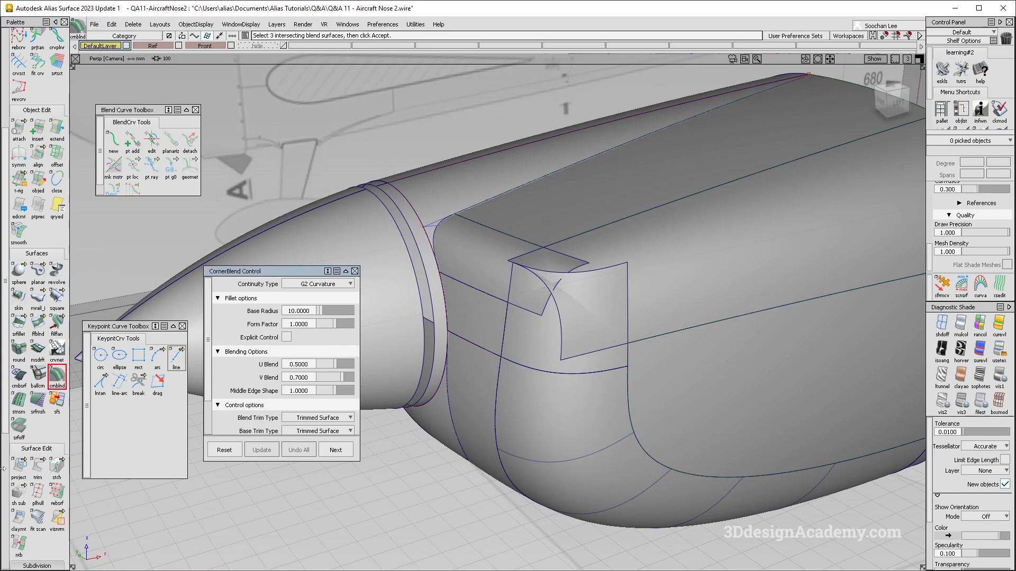
- Corner-blend the intersecting fillets at the nose corner, using the large side surface as the base surface
alt+shift+drag(403, 291, 616, 354)
click(568, 337)
click(604, 318)
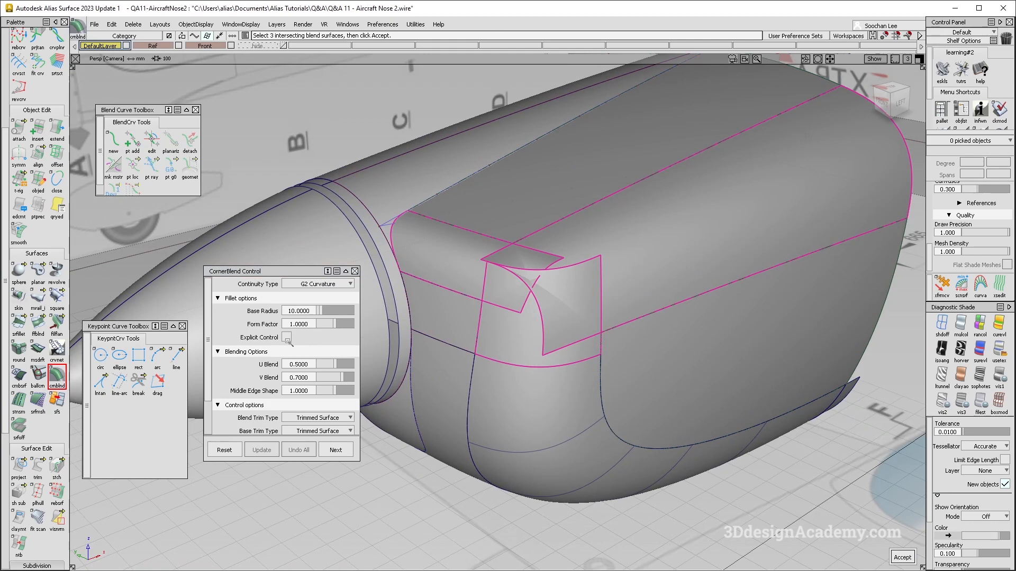
alt+shift+drag(679, 400, 656, 387)
click(630, 366)
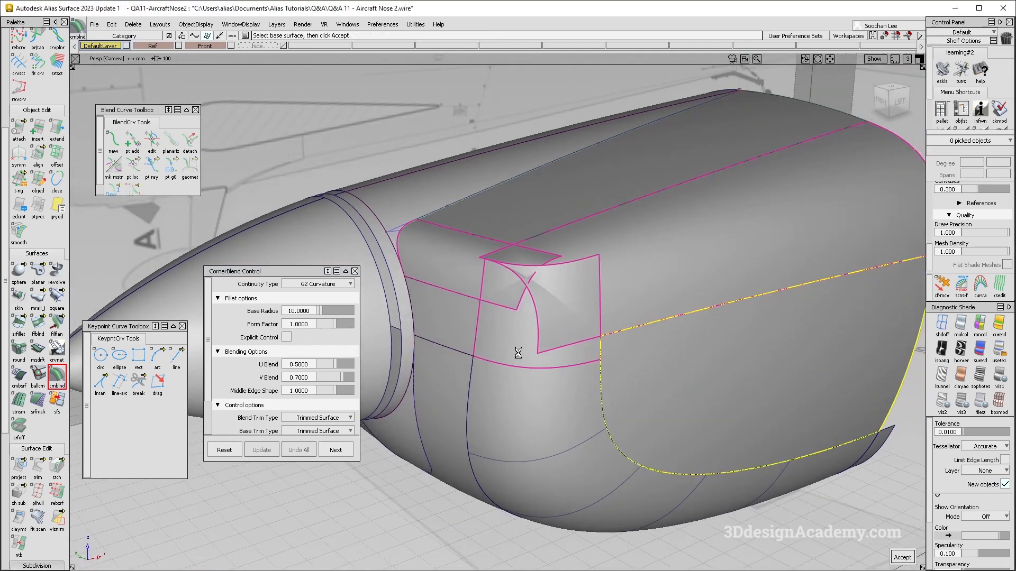
click(336, 450)
- Inspect the shaded corner blend and enable Explicit Control with degree 5 and one span in both directions
mouse_move(619, 399)
ctrl+shift+right_down()
mouse_move(569, 355)
mouse_move(545, 376)
ctrl+shift+right_up()
mouse_move(571, 381)
alt+shift+mouse_down()
mouse_move(534, 355)
mouse_move(522, 366)
alt+shift+mouse_up()
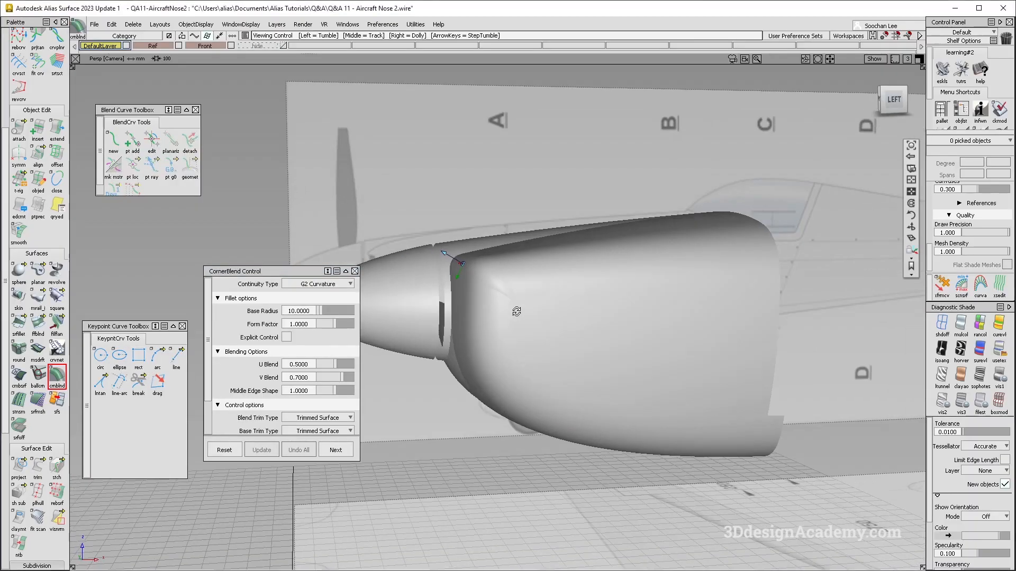
ctrl+shift+right_drag(583, 363, 509, 292)
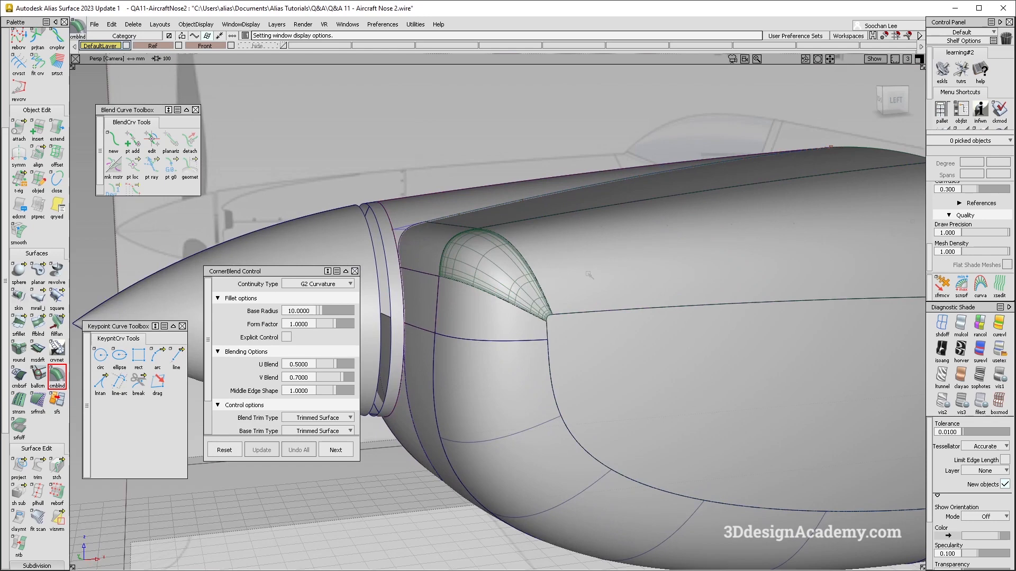
click(497, 328)
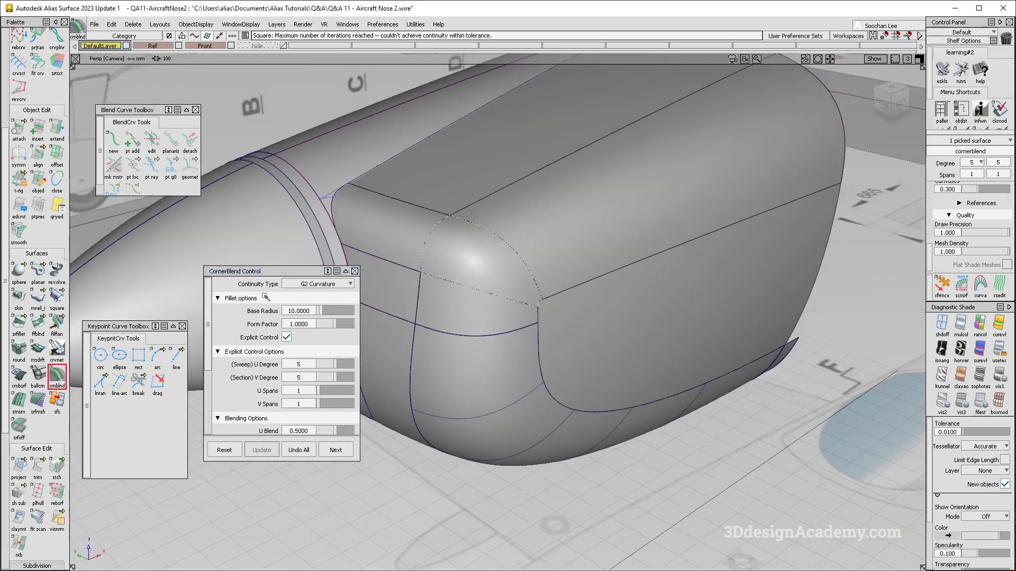
ctrl+shift+right_drag(433, 316, 486, 371)
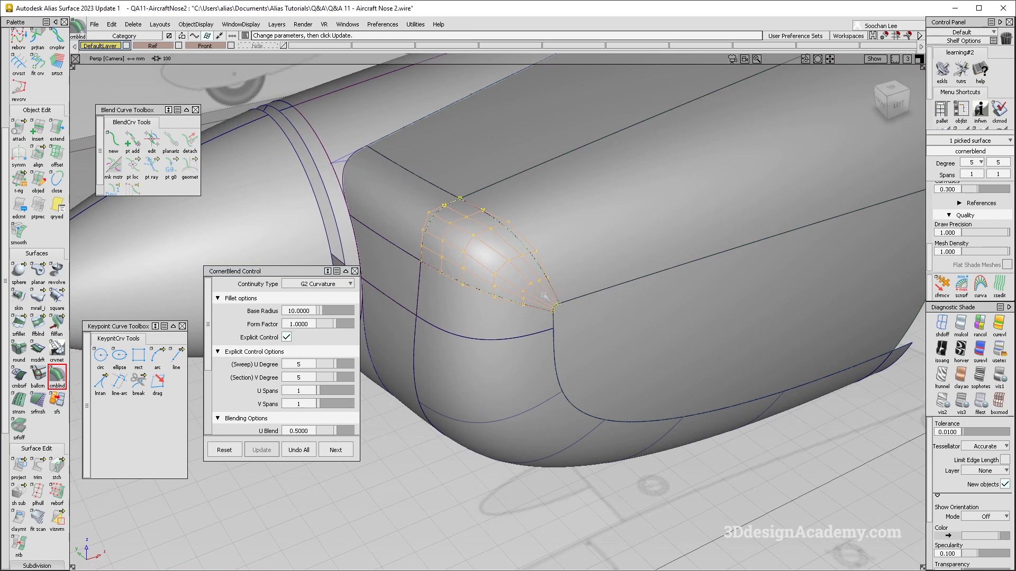
- Set the corner blend's base radius to 30 and compare the rounded corner with the aircraft reference photo
click(306, 311)
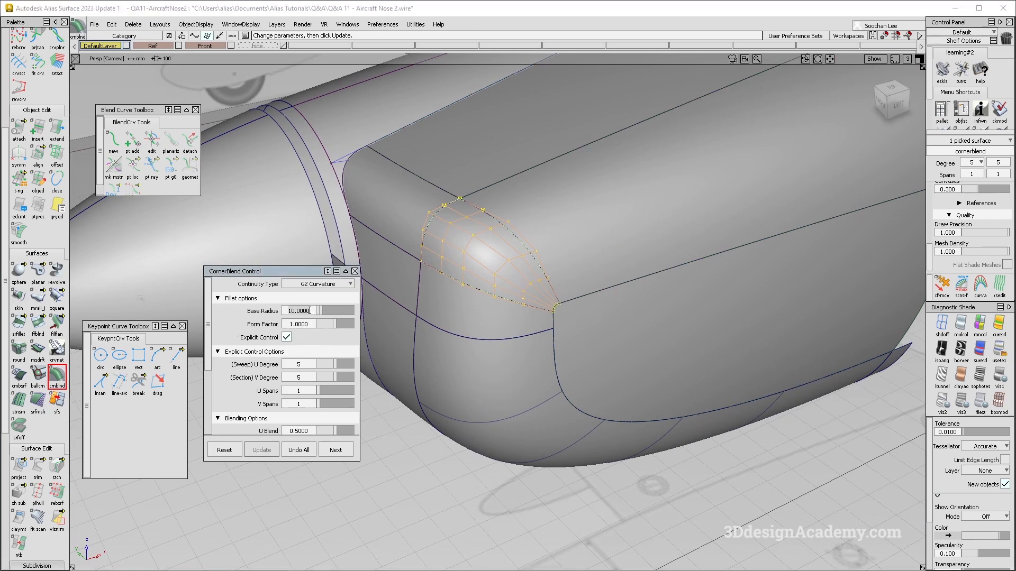
key(Return)
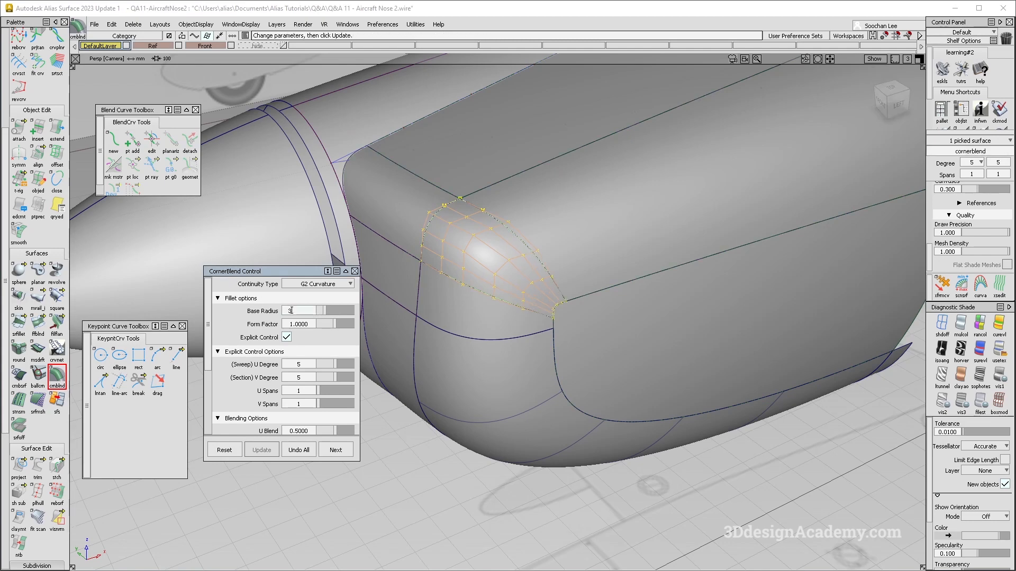
mouse_move(598, 312)
alt+shift+mouse_down()
mouse_move(537, 288)
mouse_move(545, 307)
alt+shift+mouse_up()
mouse_move(544, 308)
ctrl+shift+mouse_down()
mouse_move(547, 386)
mouse_move(534, 325)
ctrl+shift+mouse_up()
alt+shift+right_drag(584, 325, 520, 328)
alt+shift+drag(520, 328, 544, 358)
key(alt+Tab)
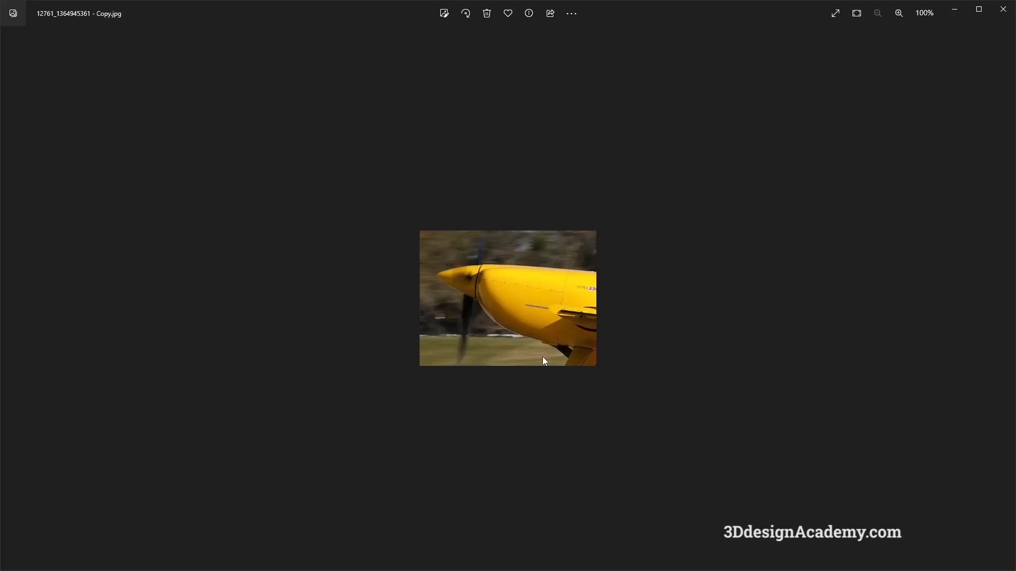
key(alt+Tab)
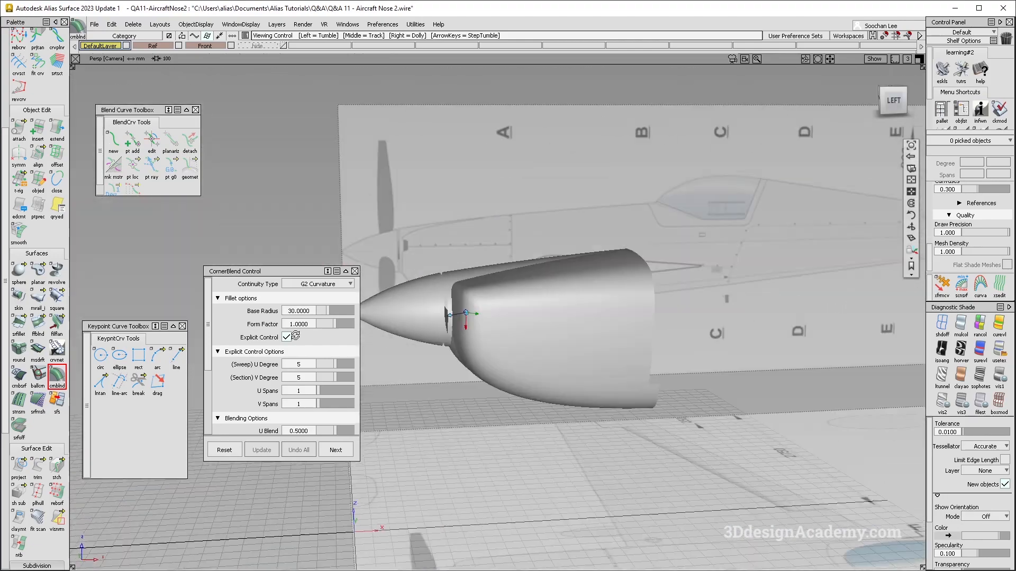
- Set the corner blend's base radius to 35 and finish the blend
mouse_move(295, 336)
alt+shift+mouse_down()
mouse_move(339, 333)
mouse_move(418, 365)
alt+shift+mouse_up()
mouse_move(492, 297)
alt+shift+right_down()
mouse_move(541, 292)
mouse_move(665, 329)
alt+shift+right_up()
ctrl+shift+drag(666, 330, 581, 332)
click(579, 329)
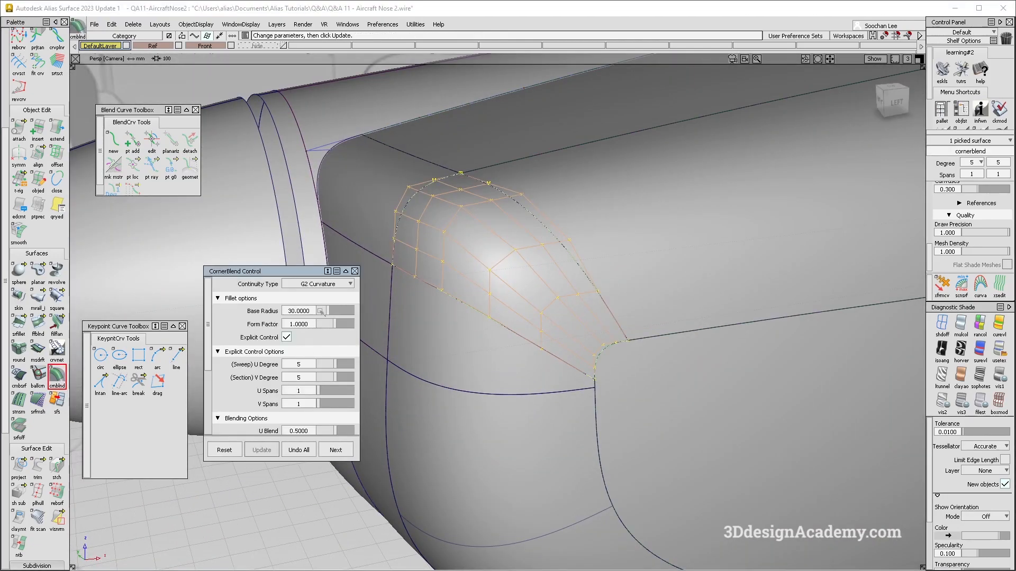
text(35)
key(Return)
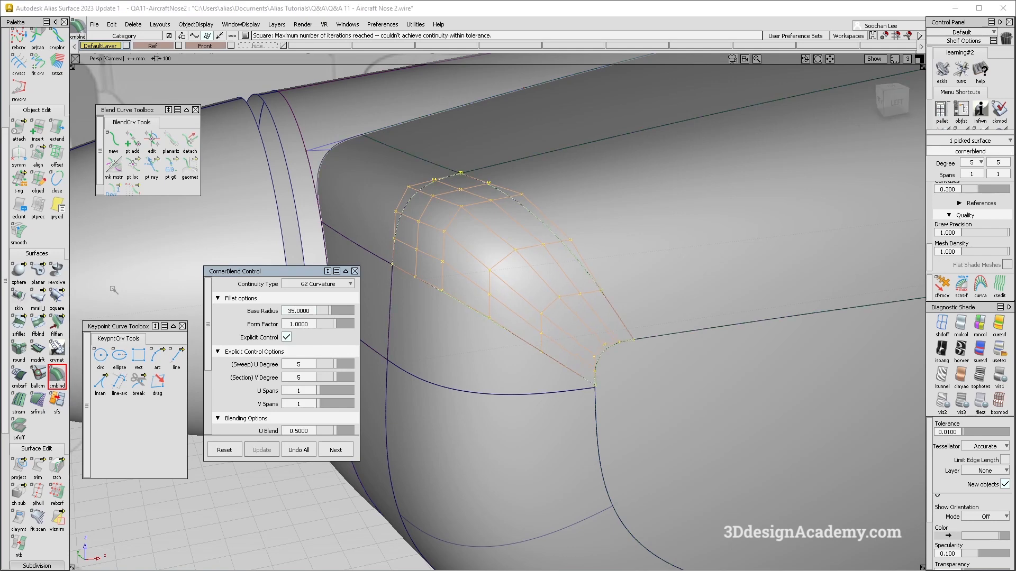
alt+shift+right_drag(682, 288, 573, 274)
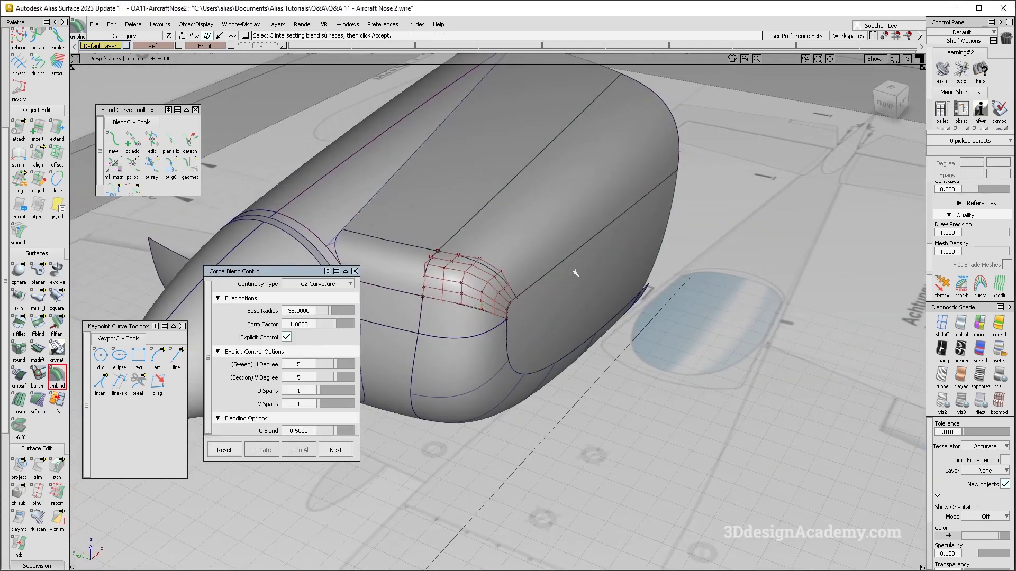
- Pick the nose surfaces and delete their construction history
ctrl+shift+drag(573, 274, 502, 294)
alt+shift+drag(508, 258, 550, 297)
click(550, 296)
alt+shift+right_drag(548, 292, 485, 342)
alt+shift+drag(485, 342, 503, 360)
ctrl+shift+right_drag(503, 360, 508, 402)
ctrl+shift+drag(454, 265, 431, 245)
drag(431, 245, 587, 476)
click(132, 24)
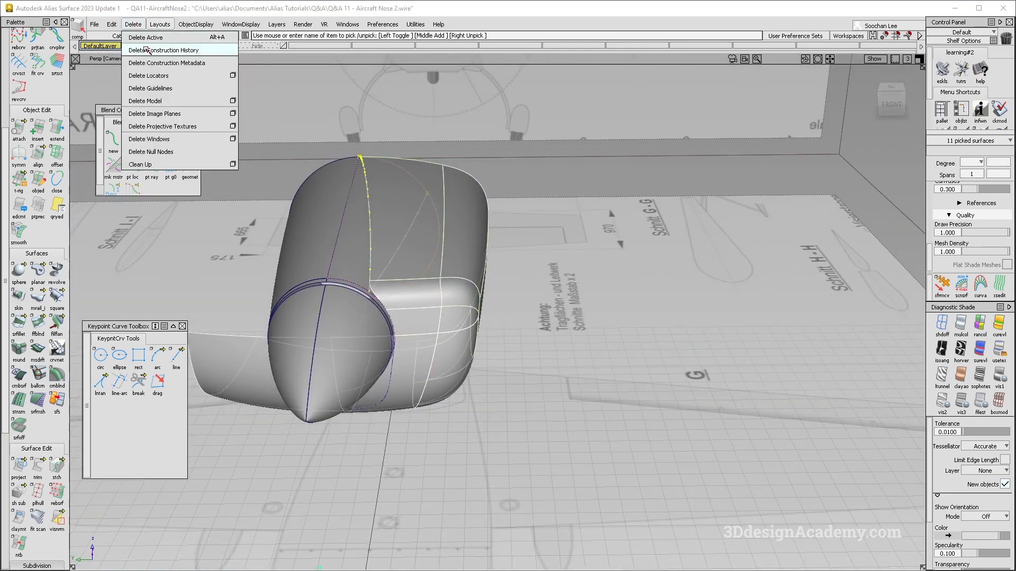
click(153, 48)
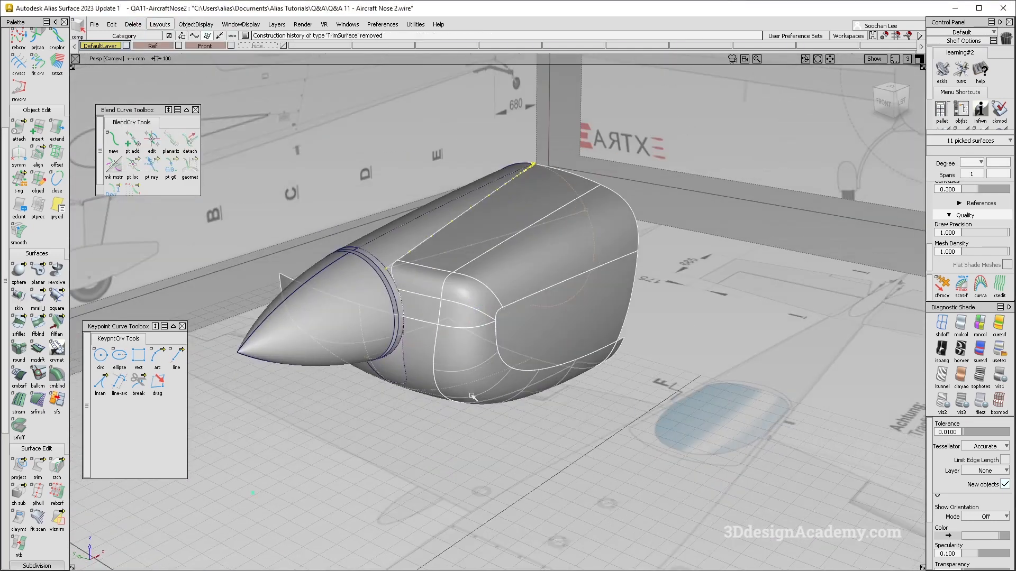
- Compare the nose shape and corner blend with the aircraft reference photo, checking the model from the side and front
ctrl+shift+drag(497, 307, 529, 345)
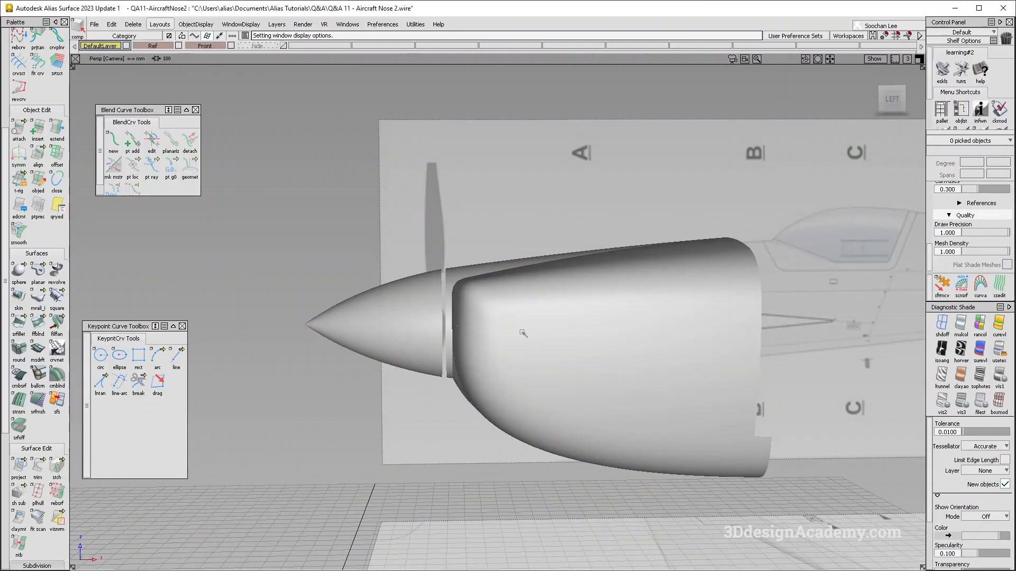
alt+shift+drag(503, 317, 530, 327)
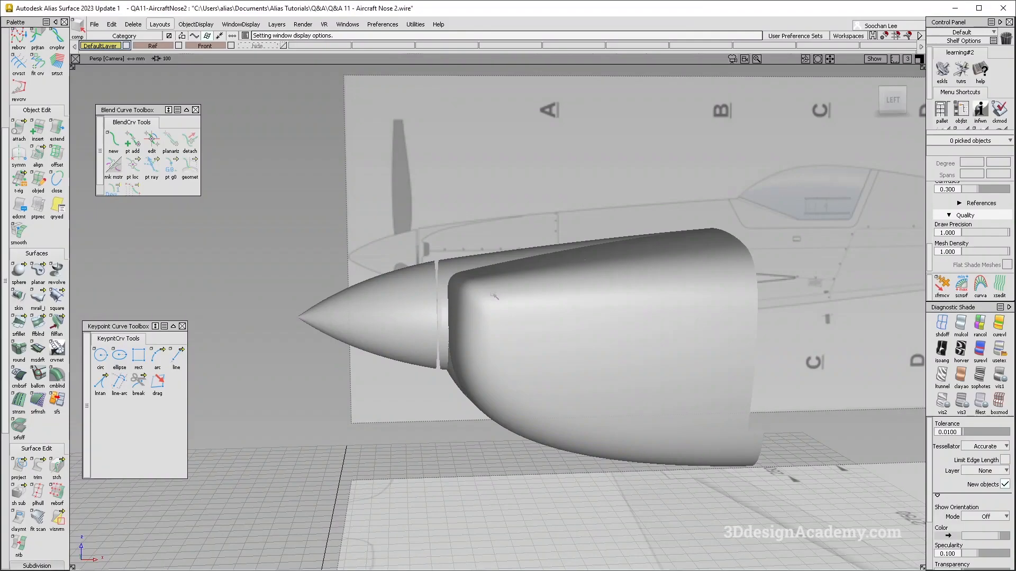
alt+shift+drag(487, 304, 501, 308)
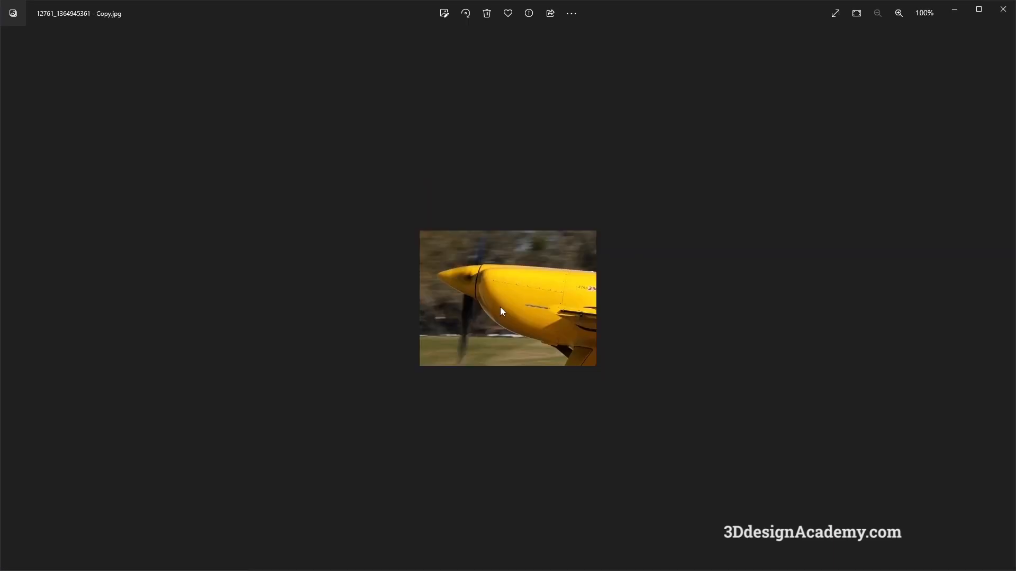
key(shift+alt)
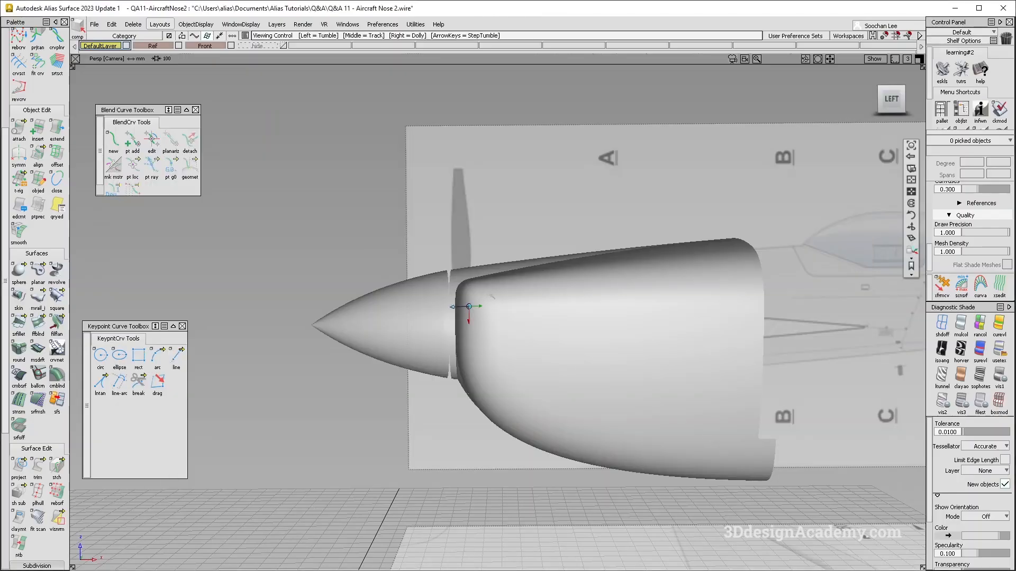
alt+shift+drag(469, 306, 485, 281)
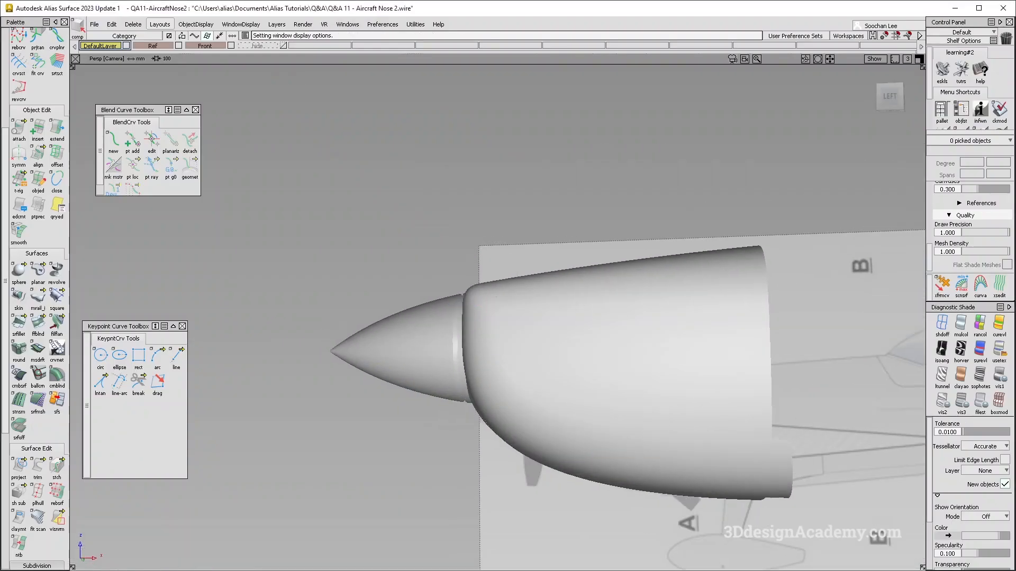
alt+shift+drag(497, 297, 534, 423)
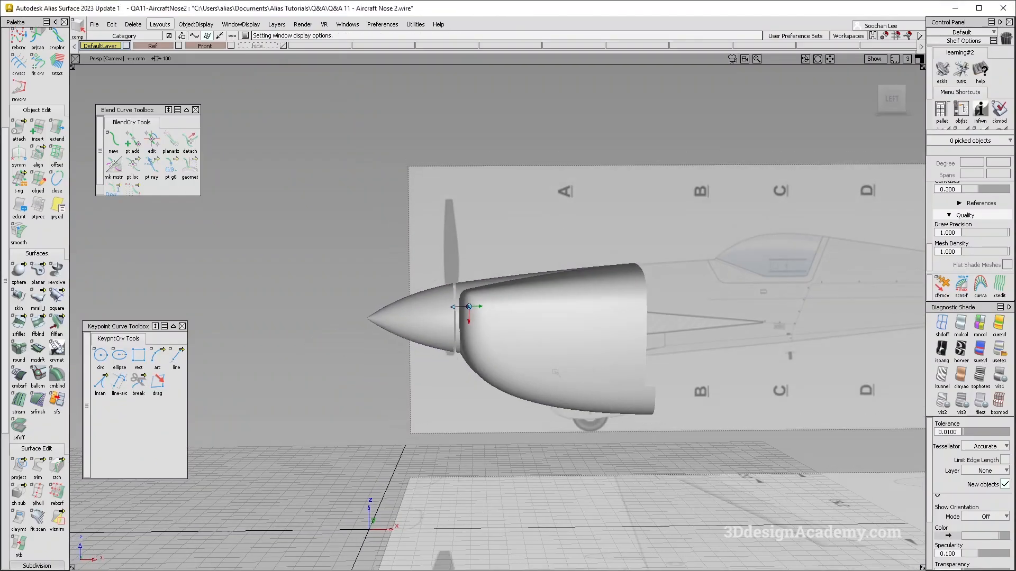
alt+shift+drag(555, 372, 468, 316)
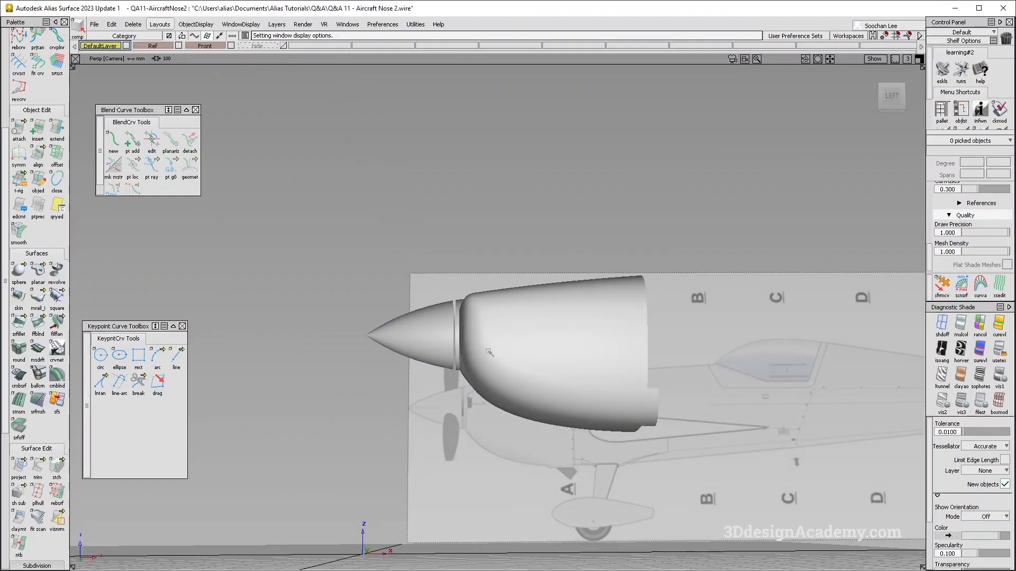
alt+shift+drag(501, 371, 482, 362)
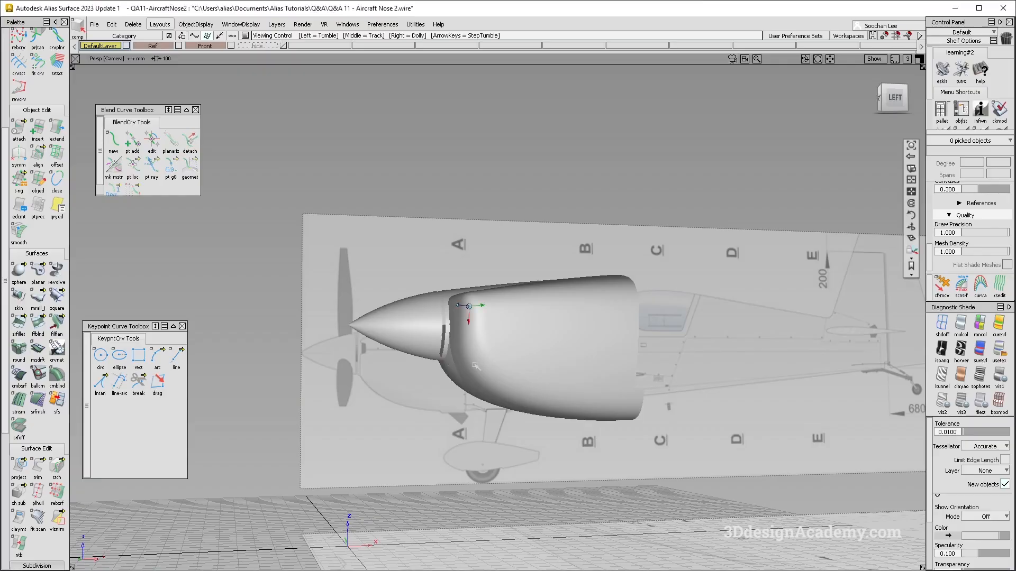
alt+shift+drag(476, 344, 569, 347)
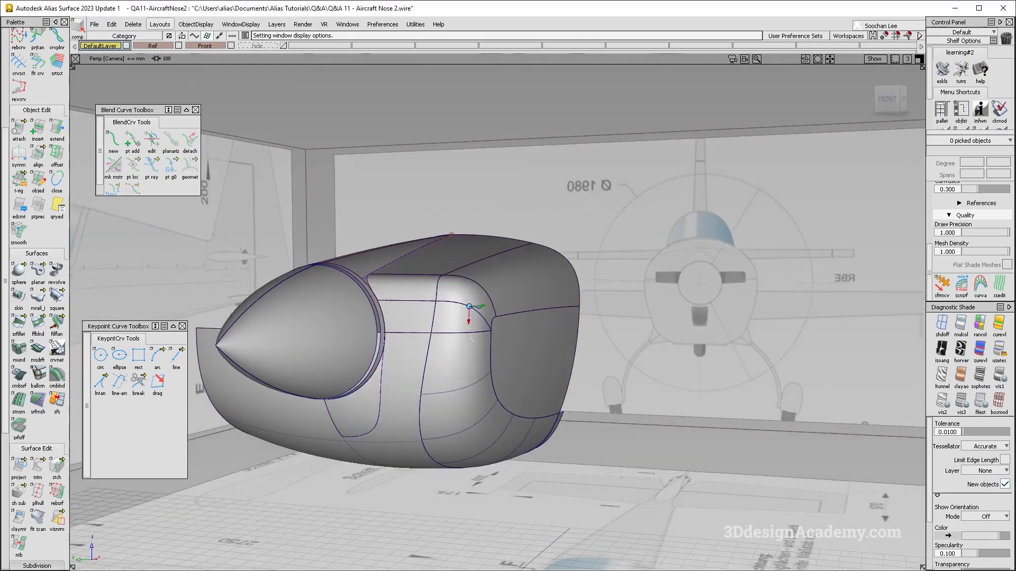
mouse_move(489, 334)
alt+shift+mouse_down()
mouse_move(449, 340)
mouse_move(503, 327)
alt+shift+mouse_up()
alt+shift+right_drag(503, 327, 561, 296)
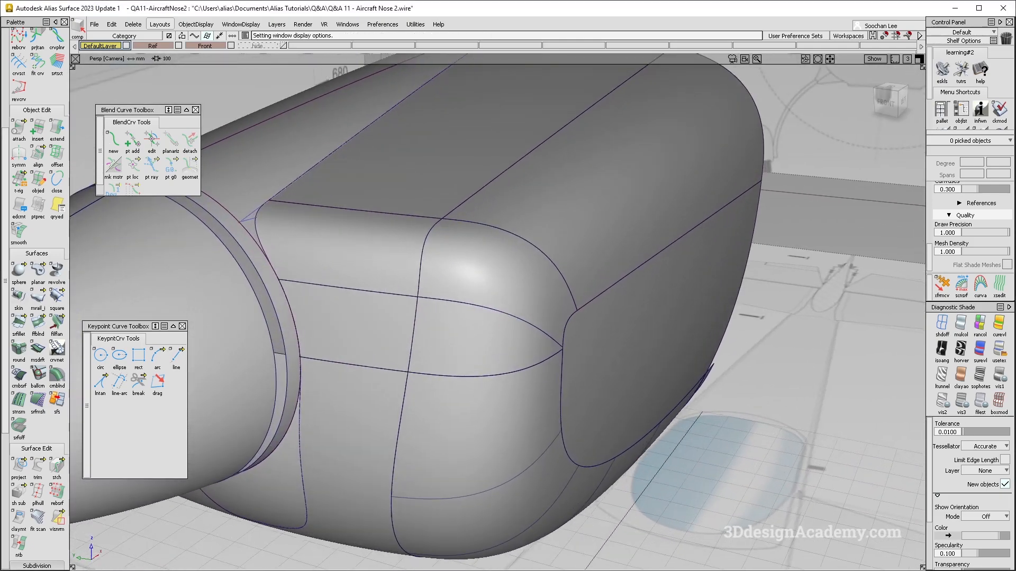
- In the unshaded front view, draw a straight horizontal curve along the upper edge of the air intake in the reference image
click(886, 102)
click(942, 323)
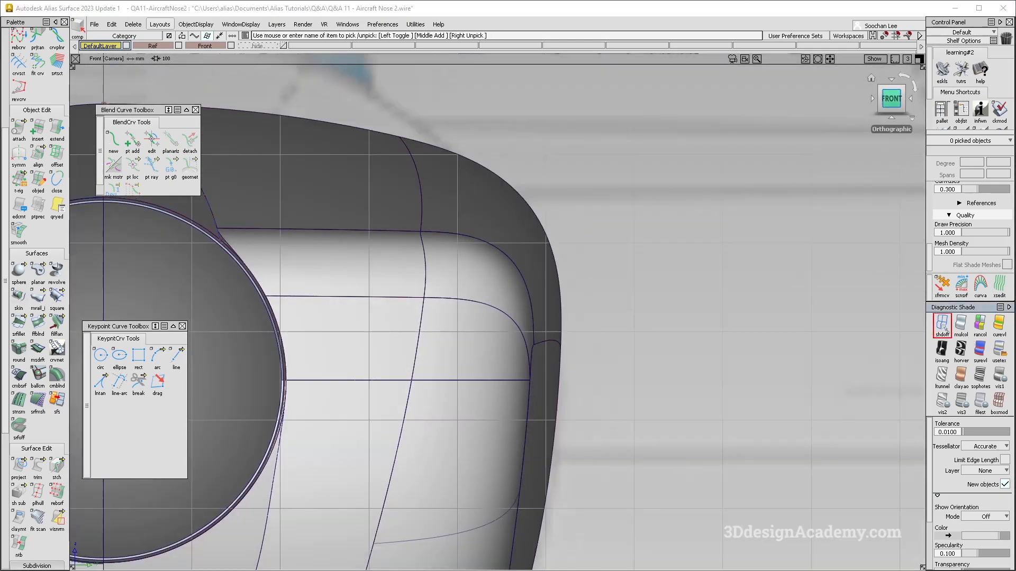
scroll(36, 296, up, 5)
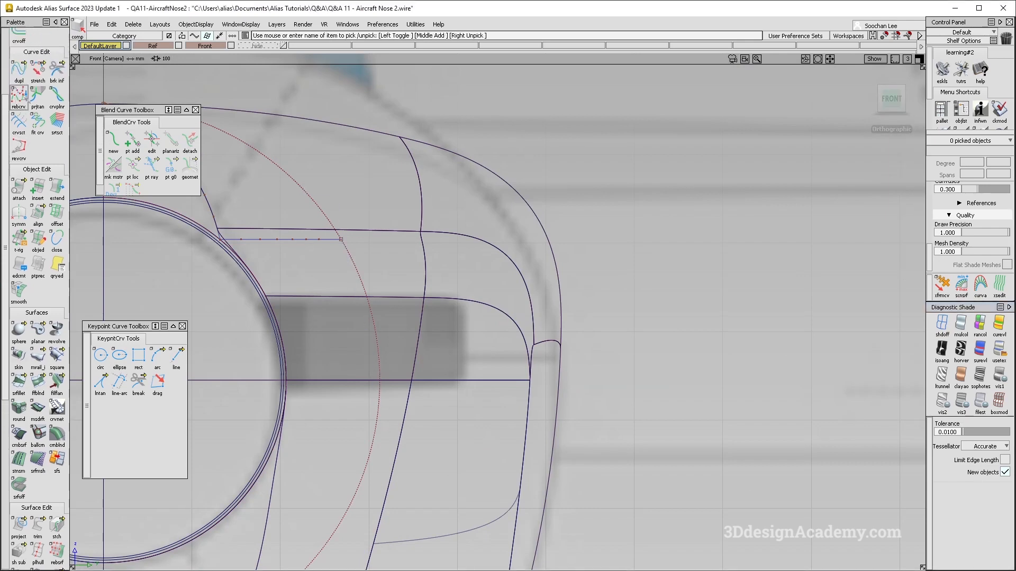
click(36, 104)
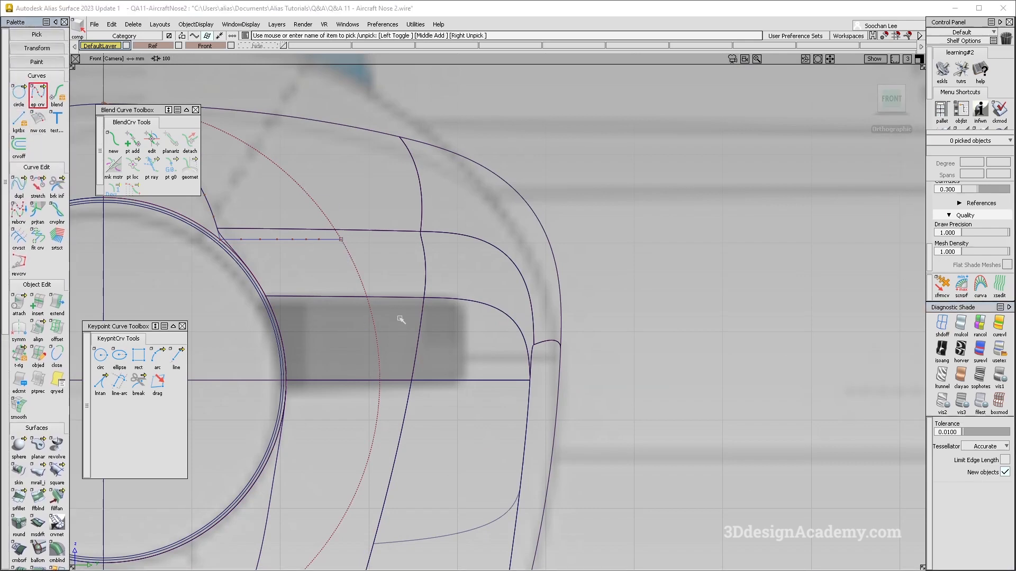
click(252, 303)
middle_drag(252, 303, 457, 303)
click(440, 303)
ctrl+shift+drag(440, 337, 445, 304)
right_drag(449, 325, 449, 320)
- Duplicate the intake's upper curve and move the copy down to the intake's lower edge
key(ctrl+c)
key(ctrl+v)
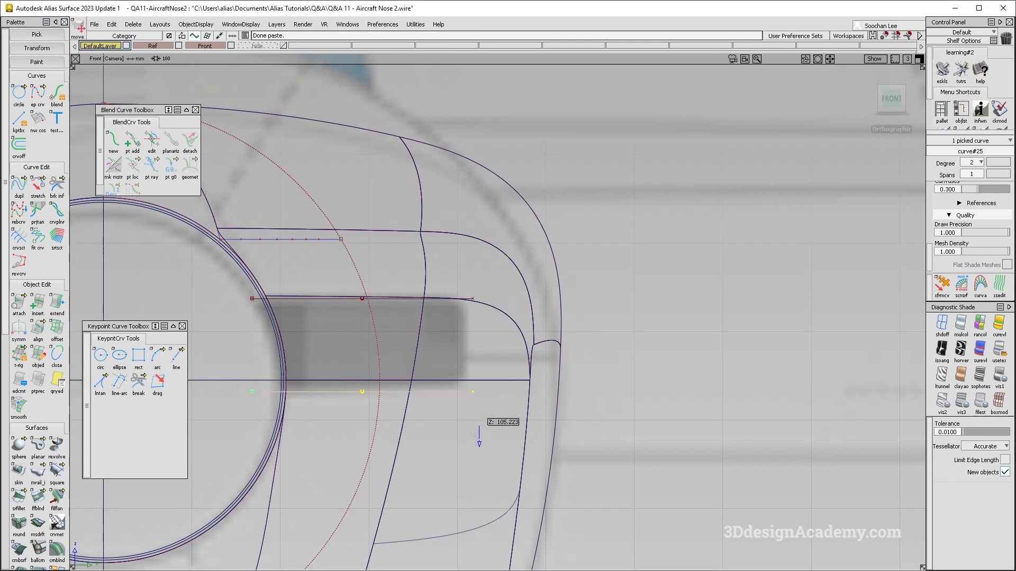
ctrl+shift+drag(330, 262, 329, 232)
- Stretch the lower intake curve's end handles to tilt it slightly, with its inner end lower than its outer end
click(38, 190)
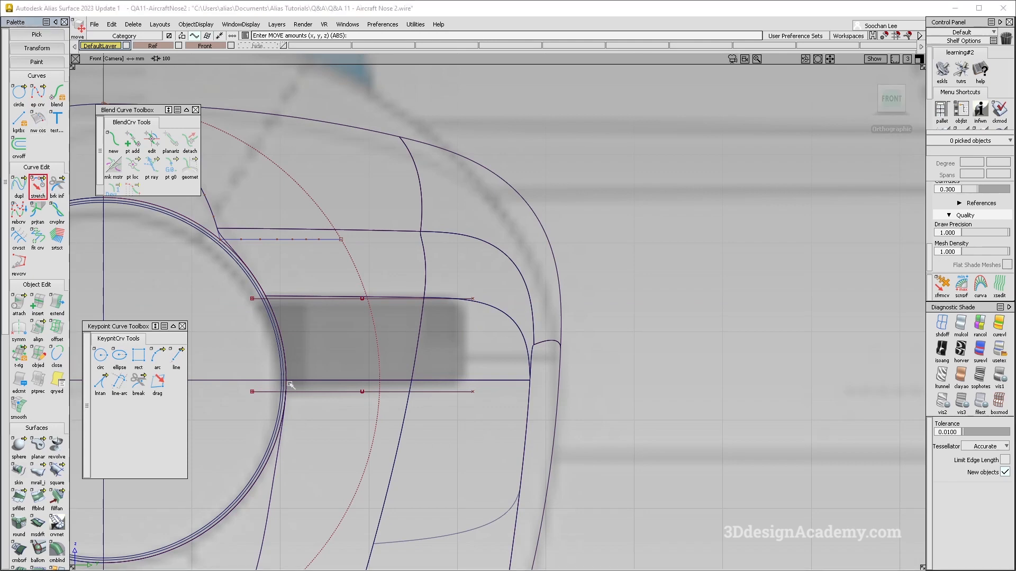
click(306, 392)
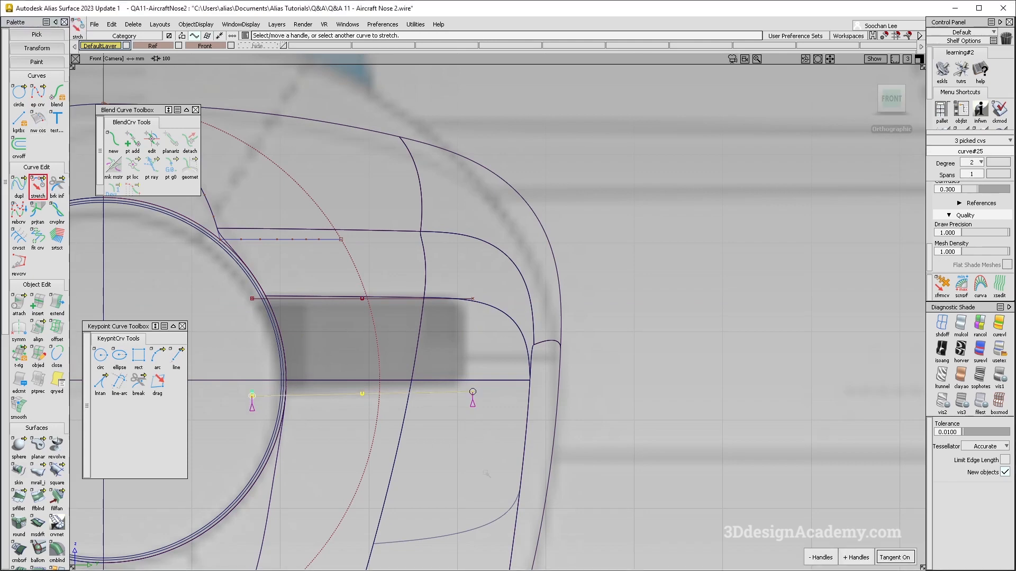
ctrl+shift+drag(483, 462, 482, 431)
click(466, 392)
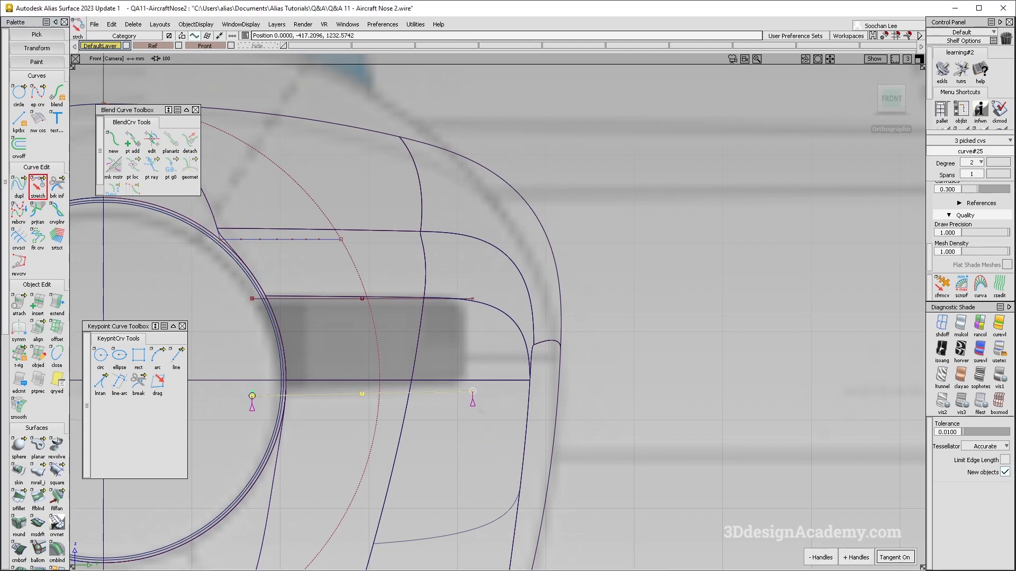
ctrl+shift+drag(479, 407, 477, 379)
- Draw a curve across the upper and lower lines along the air intake's outer edge
click(37, 95)
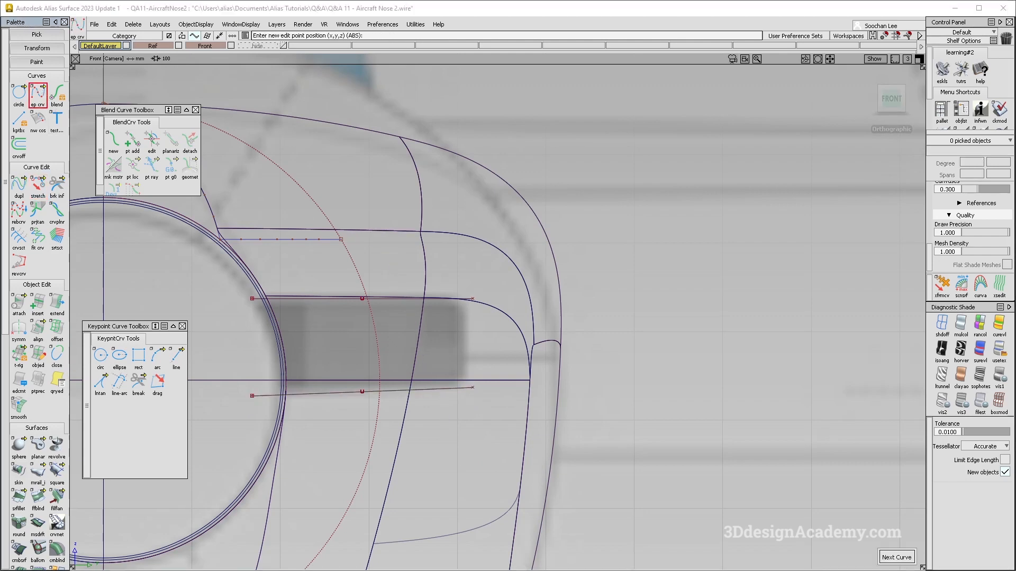
click(464, 285)
right_drag(464, 417, 465, 435)
ctrl+shift+drag(456, 415, 449, 344)
- Pick the three intake curves and move them in the top view to just in front of the nose face
mouse_move(432, 450)
ctrl+shift+mouse_down()
mouse_move(420, 297)
mouse_move(375, 258)
ctrl+shift+mouse_up()
scroll(36, 448, down, 3)
drag(377, 265, 448, 391)
key(F5)
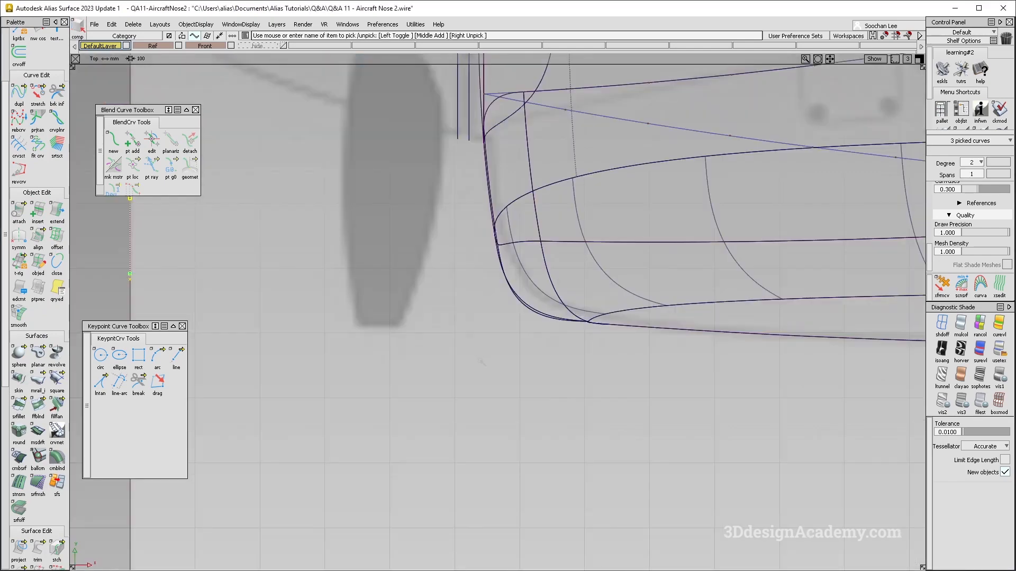
alt+shift+right_drag(468, 352, 517, 310)
alt+shift+middle_drag(517, 311, 478, 346)
ctrl+shift+middle_drag(433, 424, 438, 379)
middle_drag(462, 376, 595, 389)
alt+shift+right_drag(482, 339, 535, 339)
alt+shift+middle_drag(534, 340, 536, 421)
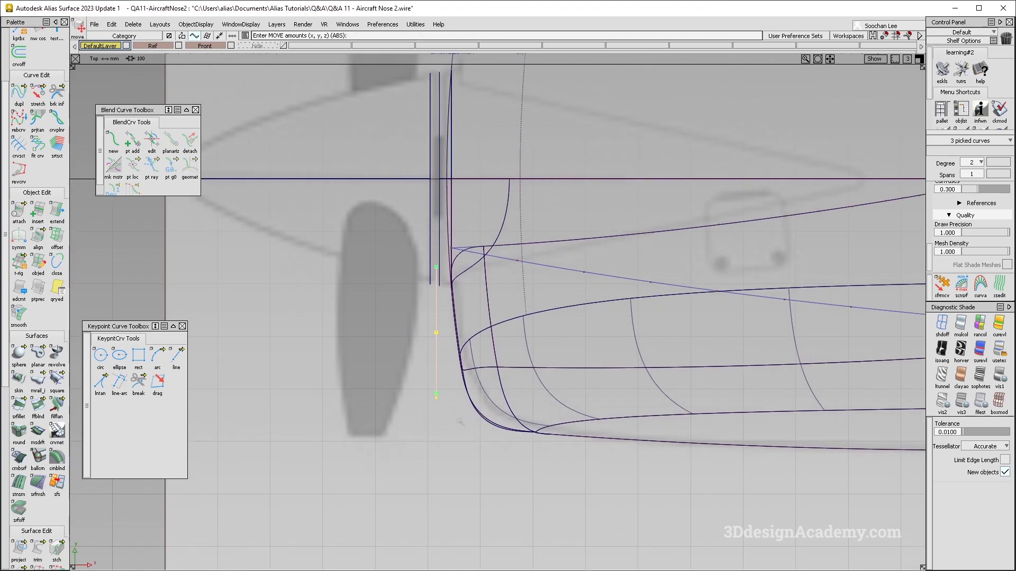
- Build multi-surface draft surfaces about 273 mm long from the three intake curves along the X vector, with 0 draft angle
click(38, 431)
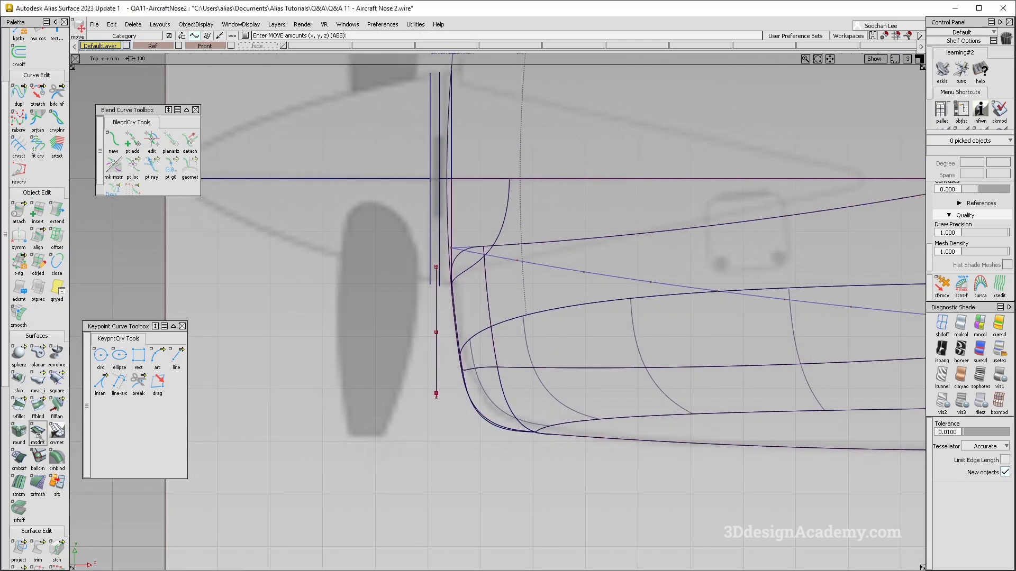
click(459, 349)
click(905, 557)
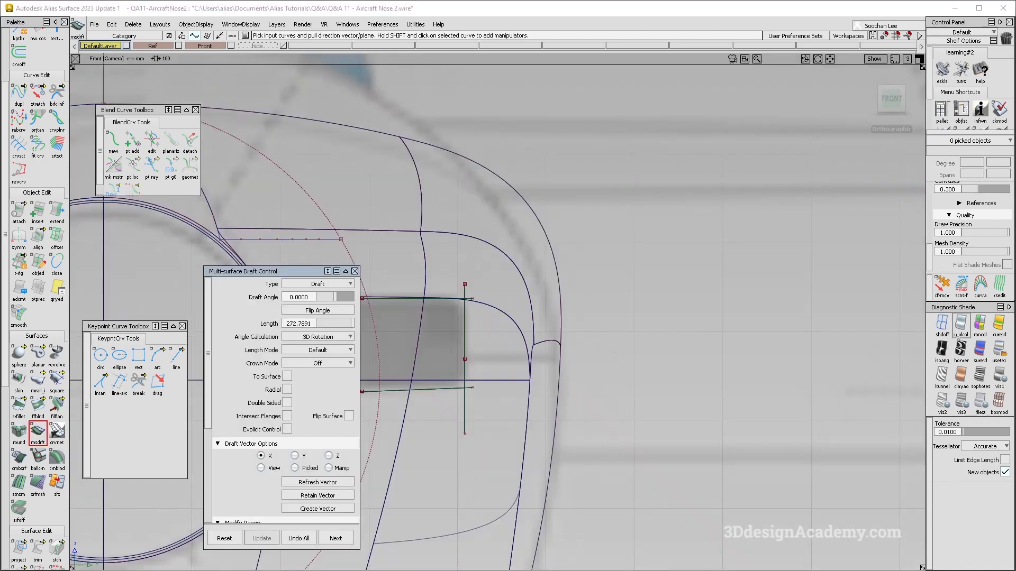
click(958, 336)
alt+shift+drag(503, 318, 455, 378)
alt+shift+drag(545, 286, 509, 315)
- Add a G2 curvature surface fillet with a 20 mm chordal length between the intake's upper and outer draft surfaces
key(alt+Tab)
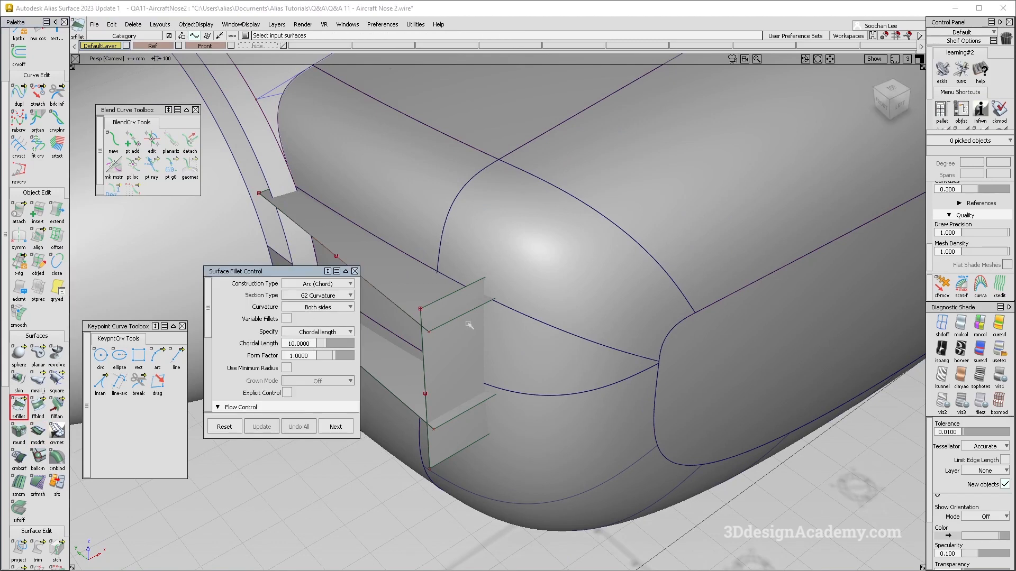
alt+shift+drag(469, 325, 424, 343)
click(309, 343)
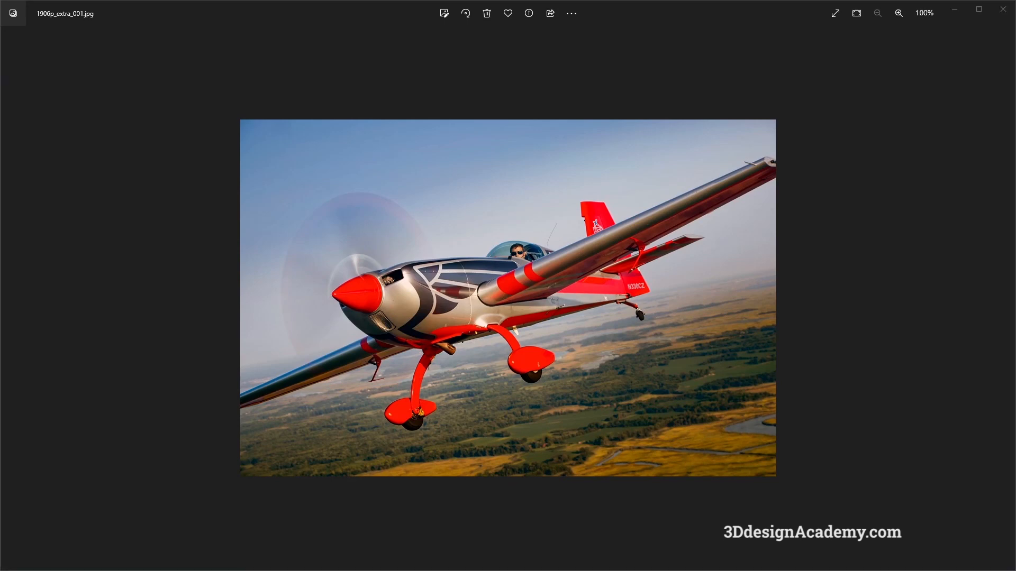
- Browse the aircraft reference photos and blueprint in the image viewer to examine the shape of the air intake's corners
key(Right)
key(Left)
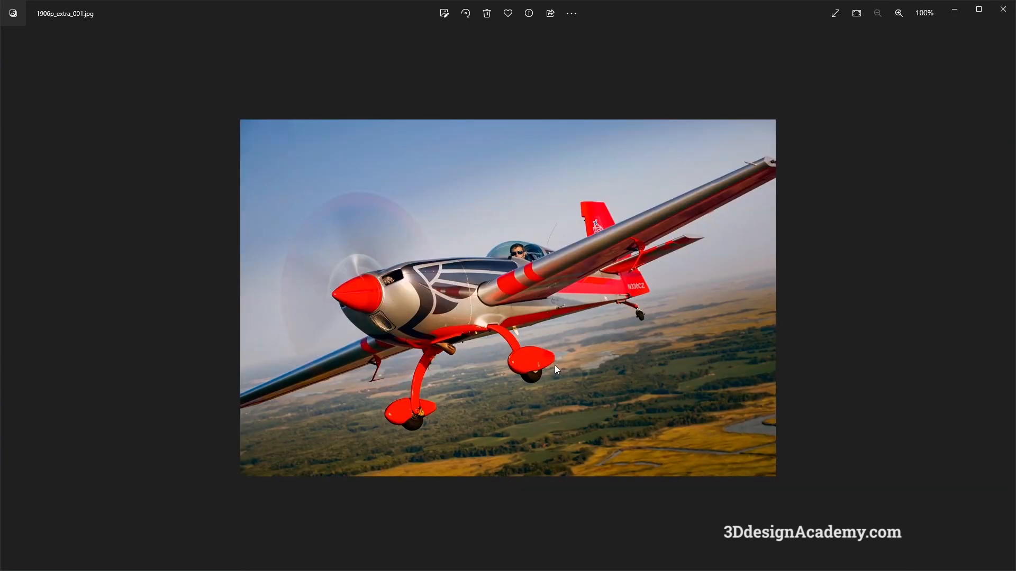
key(Left)
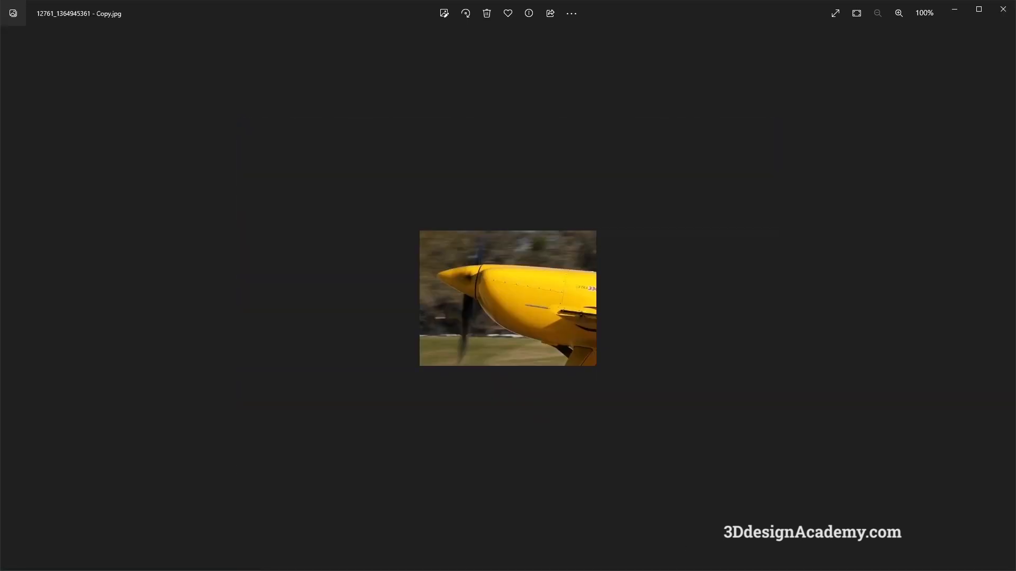
key(Left)
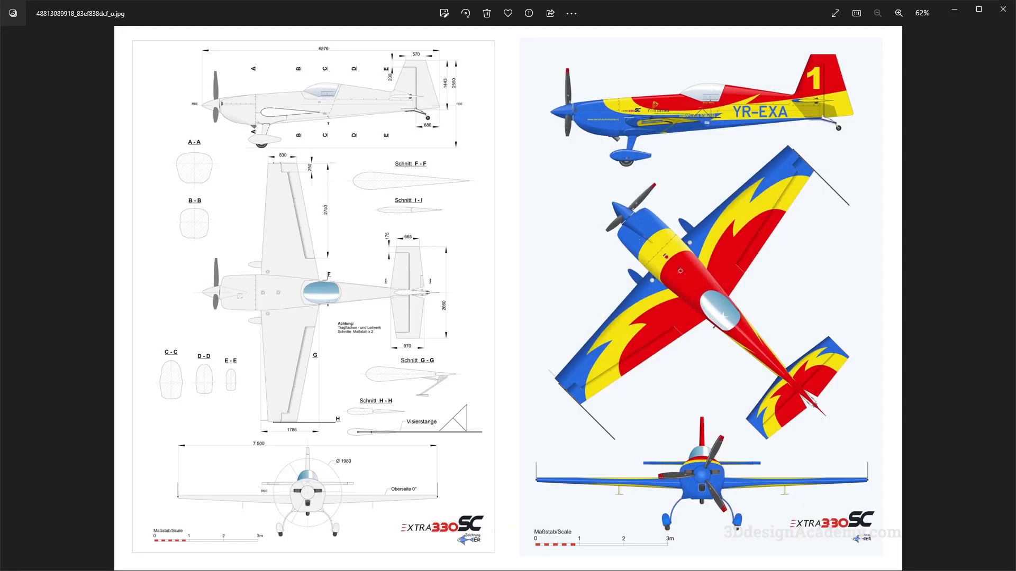
scroll(333, 484, up, 3)
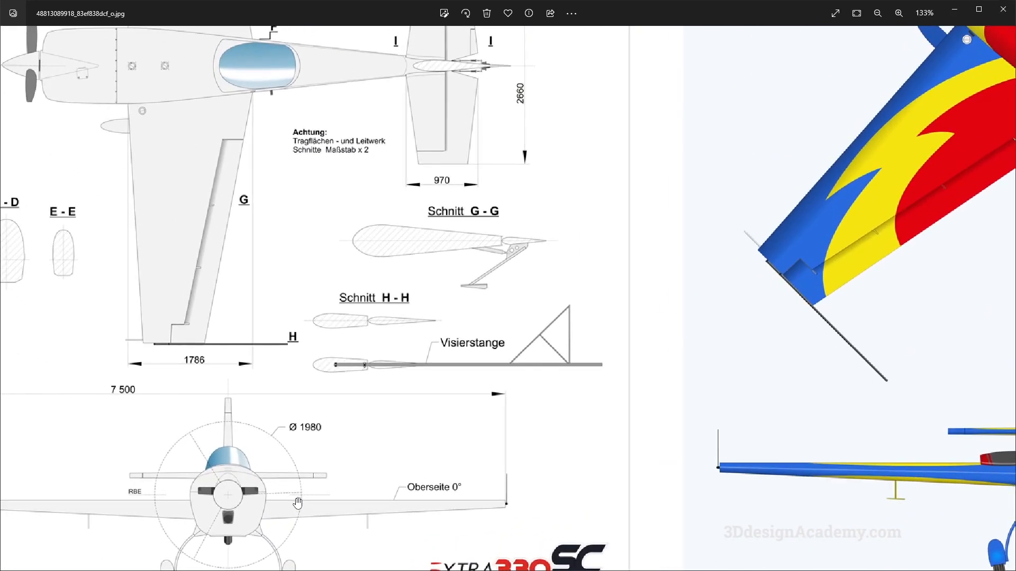
scroll(298, 503, down, 3)
key(Right)
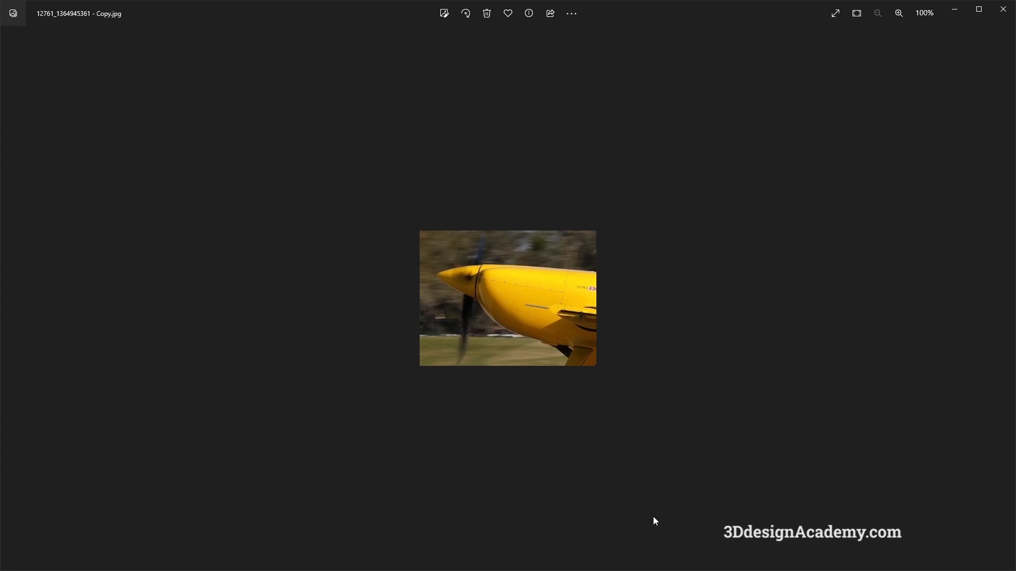
key(Right)
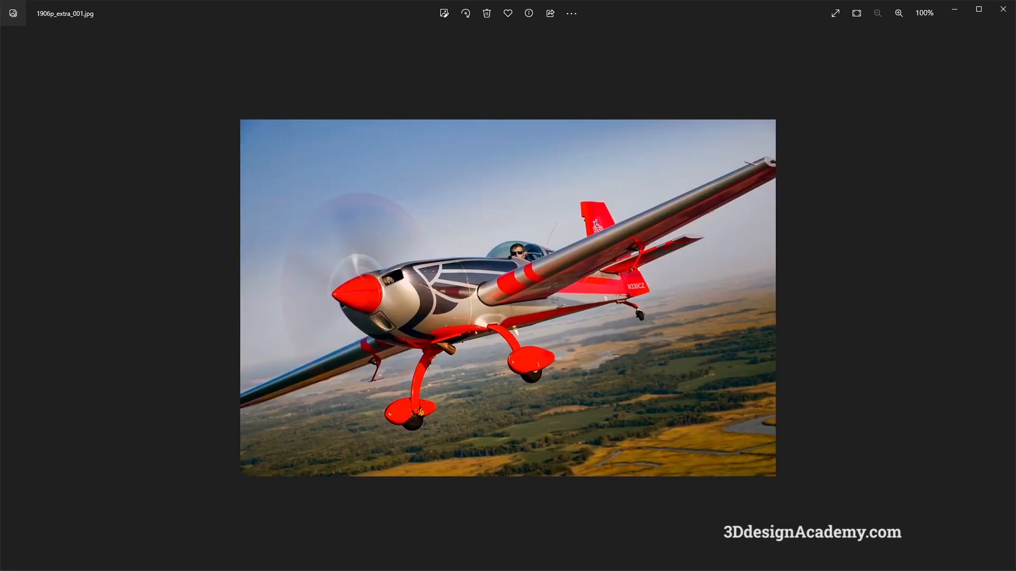
key(Right)
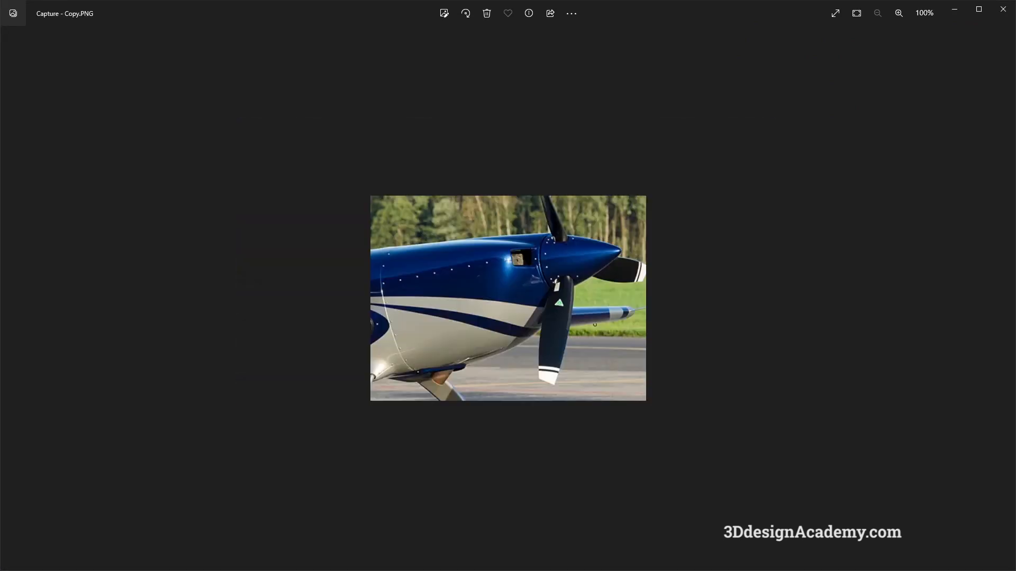
key(alt+Tab)
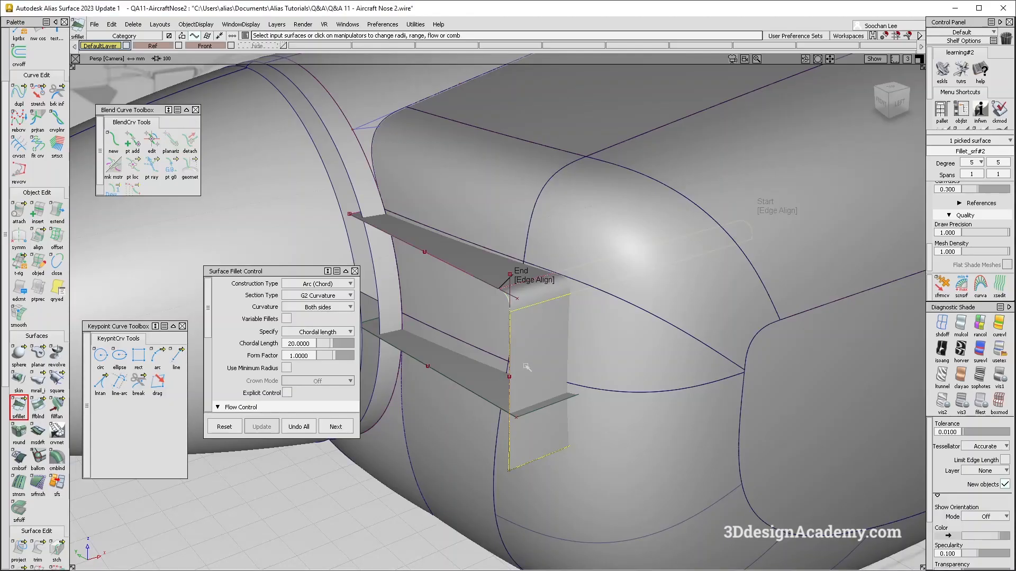
- Set the upper intake corner fillet's chordal length to 30 mm
click(292, 343)
text(30)
key(Return)
alt+shift+drag(551, 394, 534, 378)
ctrl+shift+drag(534, 378, 609, 392)
- Fillet the intake's outer and lower draft surfaces with G2 curvature and a 50 mm chordal length
click(533, 396)
click(483, 386)
key(alt+Tab)
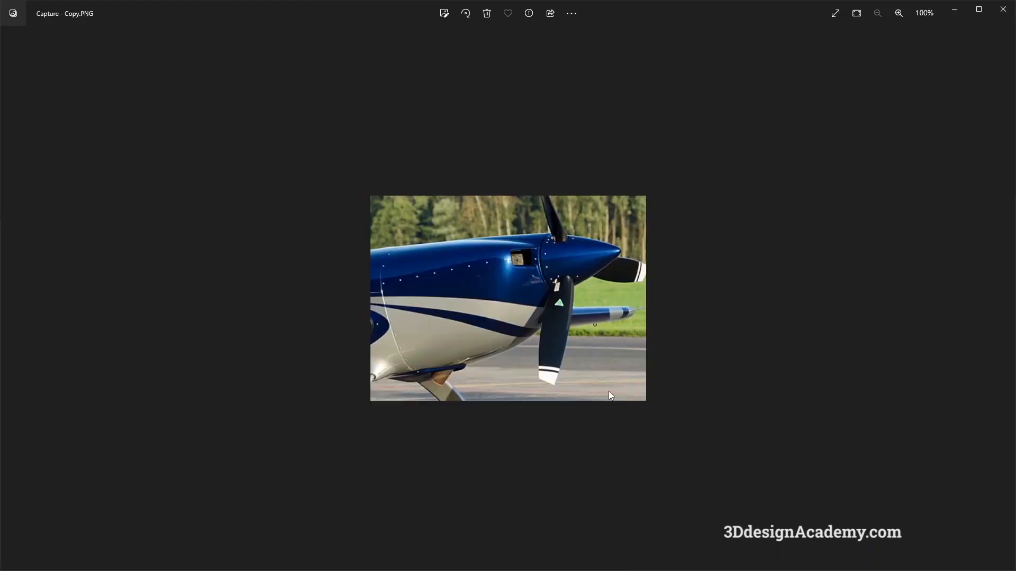
key(alt+Tab)
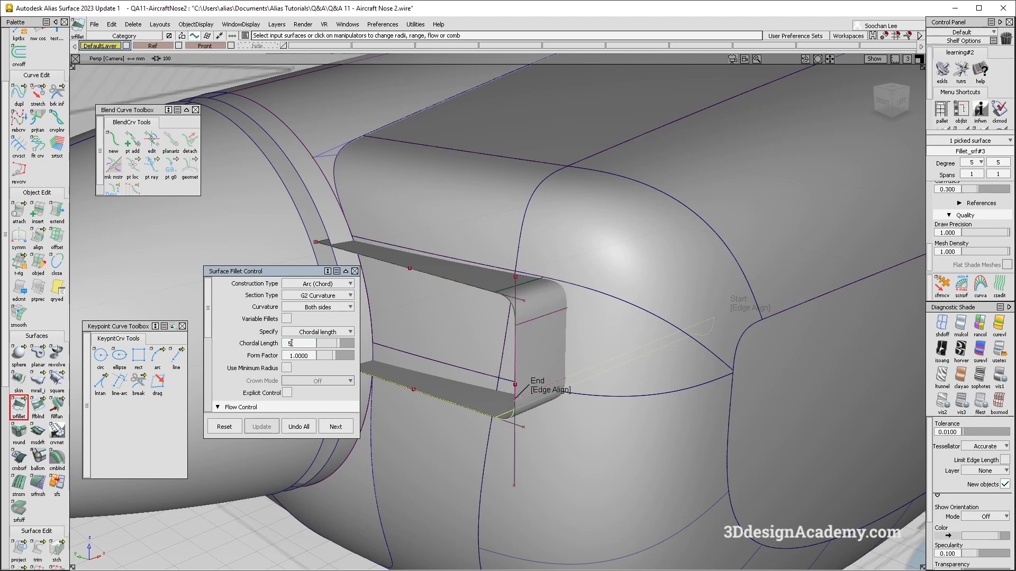
click(261, 427)
alt+shift+right_drag(673, 457, 576, 422)
alt+shift+drag(576, 421, 681, 388)
- Compare the filleted intake corners with the reference photo and the front-view blueprint
key(alt+Tab)
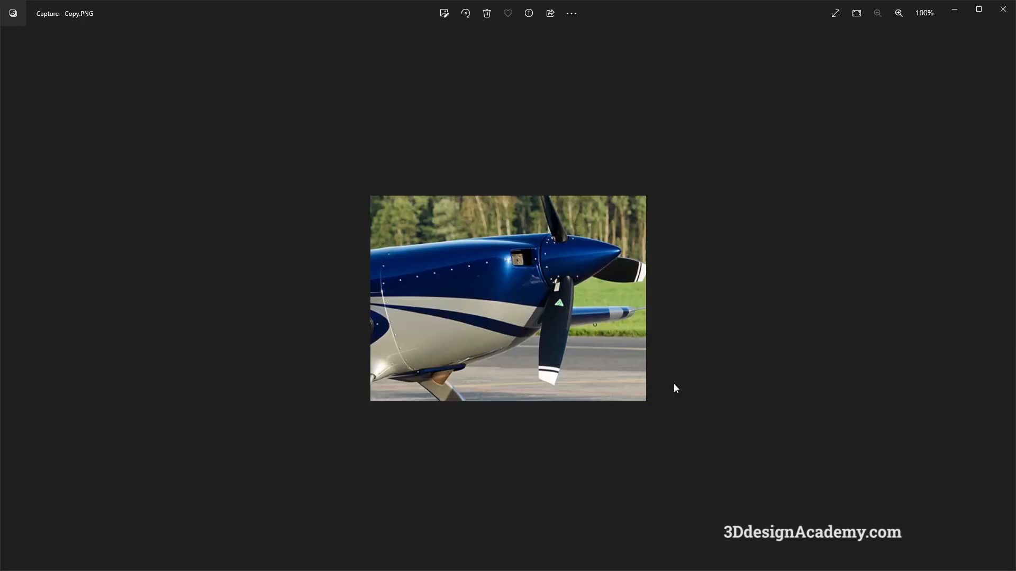
key(alt+Tab)
alt+shift+drag(638, 306, 605, 451)
mouse_move(605, 451)
ctrl+shift+right_down()
mouse_move(541, 353)
mouse_move(563, 377)
ctrl+shift+right_up()
alt+shift+click(892, 100)
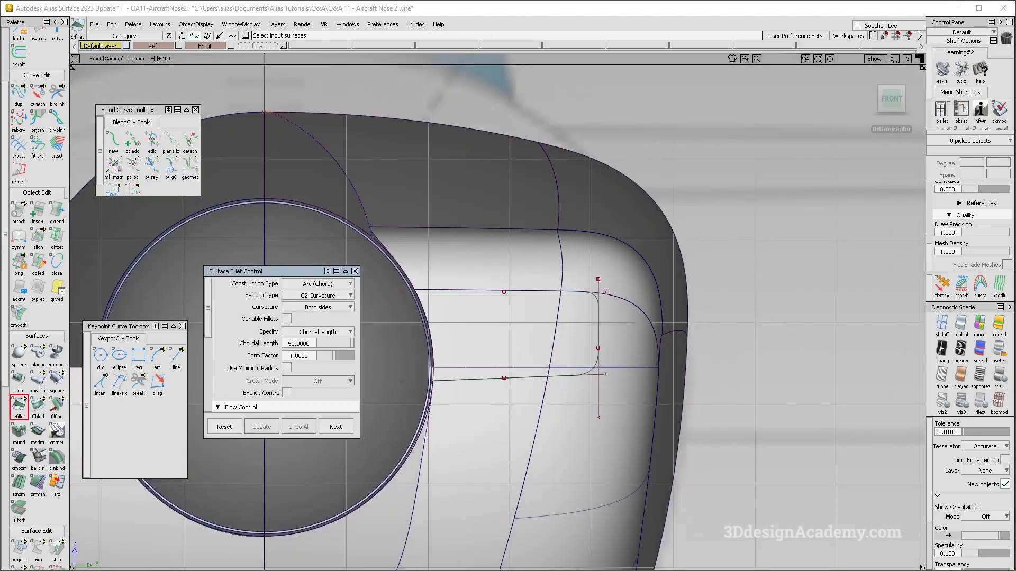
key(alt+Tab)
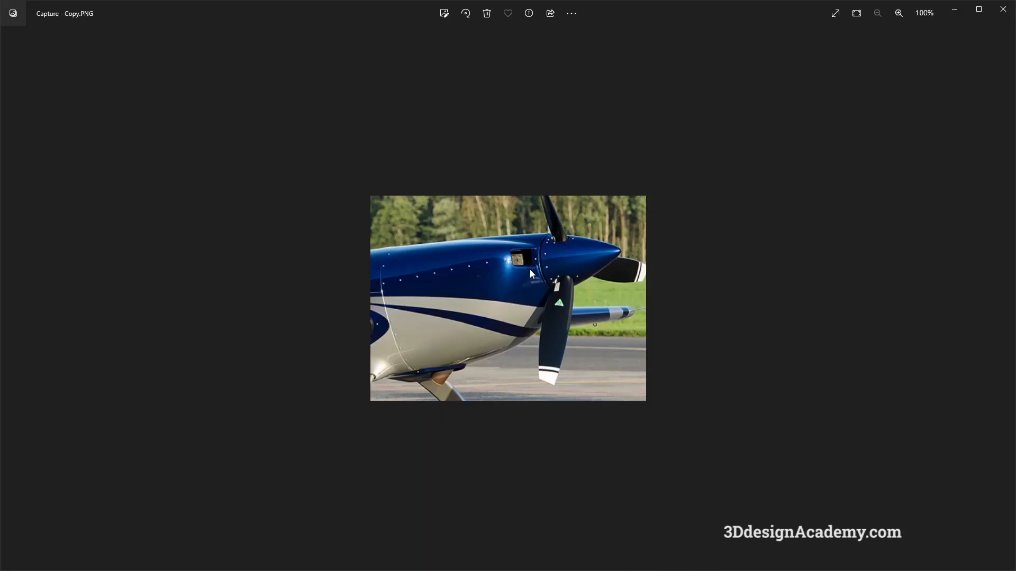
key(alt+Tab)
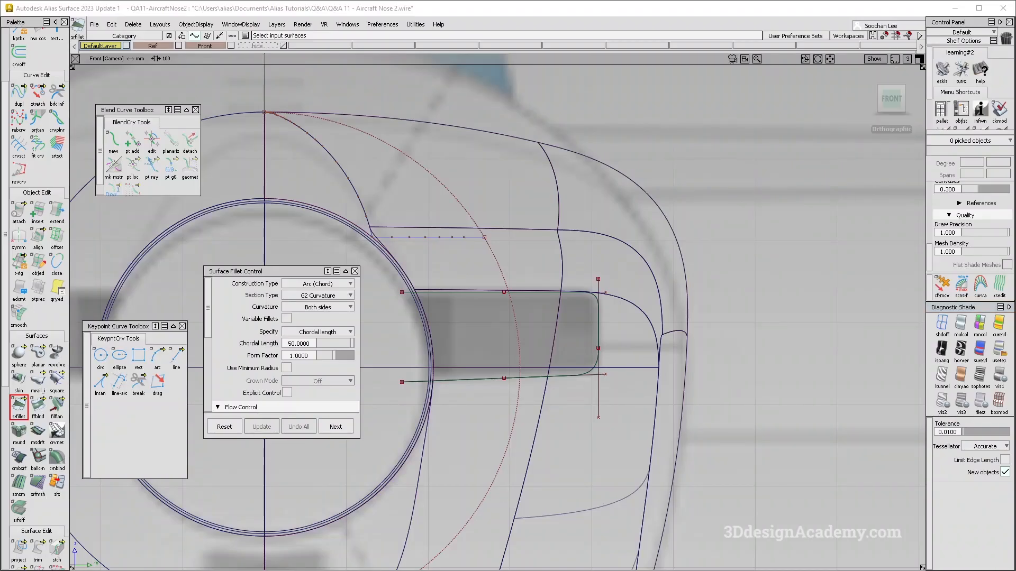
- Move the lower intake curve's outer and middle control points in the front view to raise its outer end slightly
ctrl+shift+drag(606, 389, 604, 373)
click(605, 375)
ctrl+shift+middle_drag(621, 412, 627, 383)
right_drag(627, 390, 628, 385)
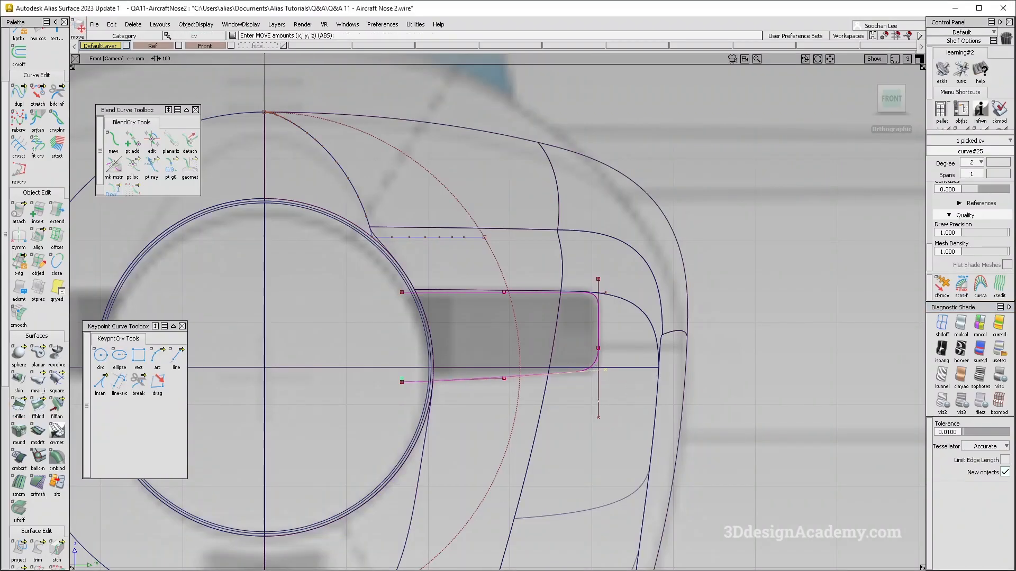
ctrl+shift+drag(502, 393, 502, 376)
click(504, 378)
ctrl+shift+middle_drag(557, 414, 560, 389)
right_drag(560, 389, 560, 391)
ctrl+shift+drag(585, 420, 588, 403)
- Adjust the upper intake curve's outer control point in the front view to fit the blueprint's intake outline
ctrl+shift+drag(591, 312, 591, 294)
click(605, 292)
ctrl+shift+middle_drag(605, 312, 607, 290)
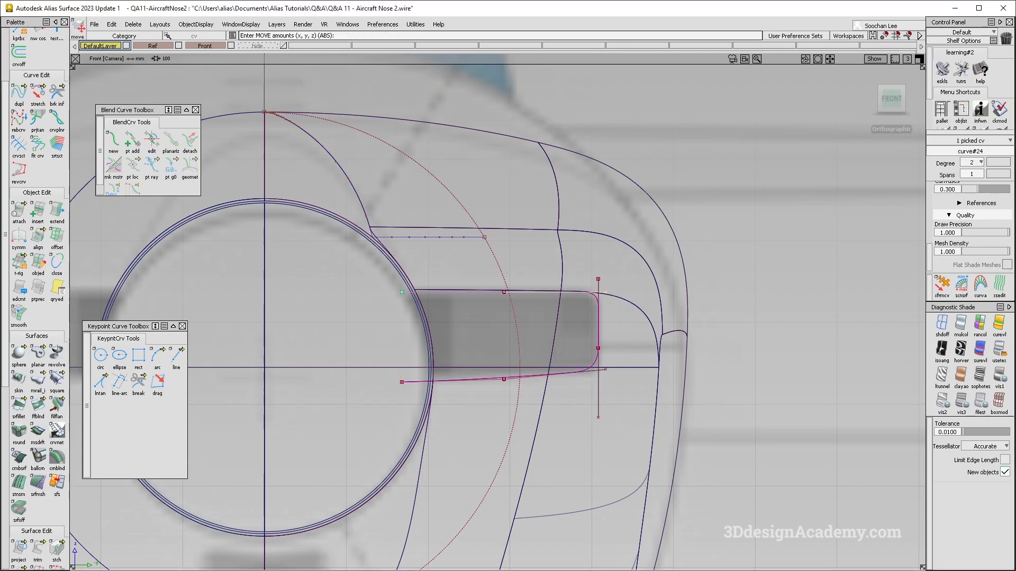
right_drag(617, 336, 619, 330)
ctrl+shift+drag(615, 352, 615, 370)
- Intersect the nose surfaces with the intake's draft and fillet surfaces to create the opening's curves on surface
click(959, 331)
key(F8)
mouse_move(635, 306)
alt+shift+mouse_down()
mouse_move(601, 239)
mouse_move(575, 214)
alt+shift+mouse_up()
click(571, 314)
alt+shift+drag(563, 353, 561, 320)
click(553, 370)
alt+shift+drag(554, 370, 541, 385)
drag(27, 551, 59, 553)
alt+shift+drag(529, 444, 542, 424)
alt+shift+drag(633, 304, 633, 312)
alt+shift+right_drag(560, 279, 576, 253)
mouse_move(557, 275)
alt+shift+mouse_down()
mouse_move(565, 266)
mouse_move(481, 308)
mouse_move(565, 260)
alt+shift+mouse_up()
alt+shift+right_drag(564, 261, 482, 282)
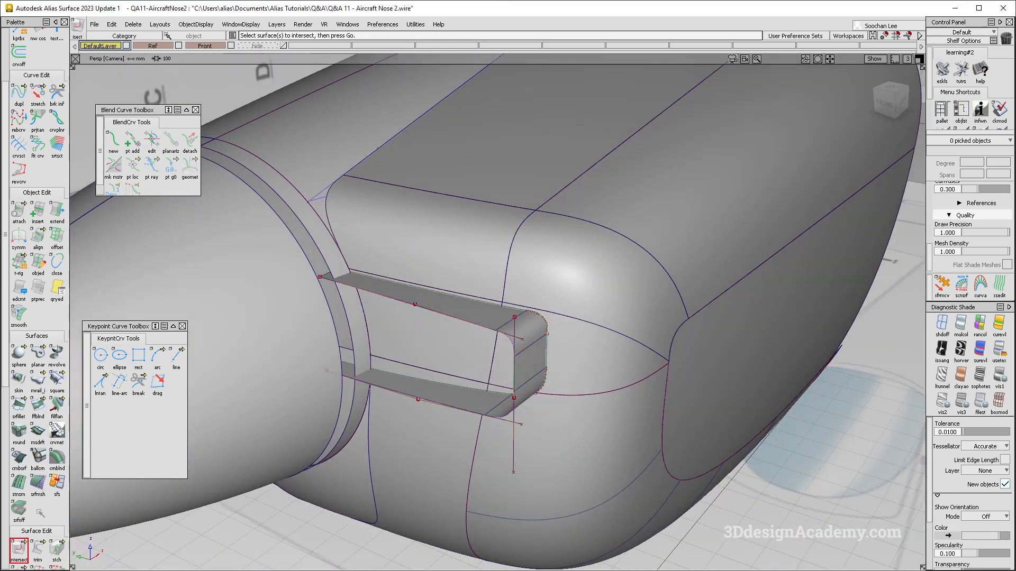
- Trim away the part of the nose's outer corner surface that lies inside the air intake outline
click(37, 550)
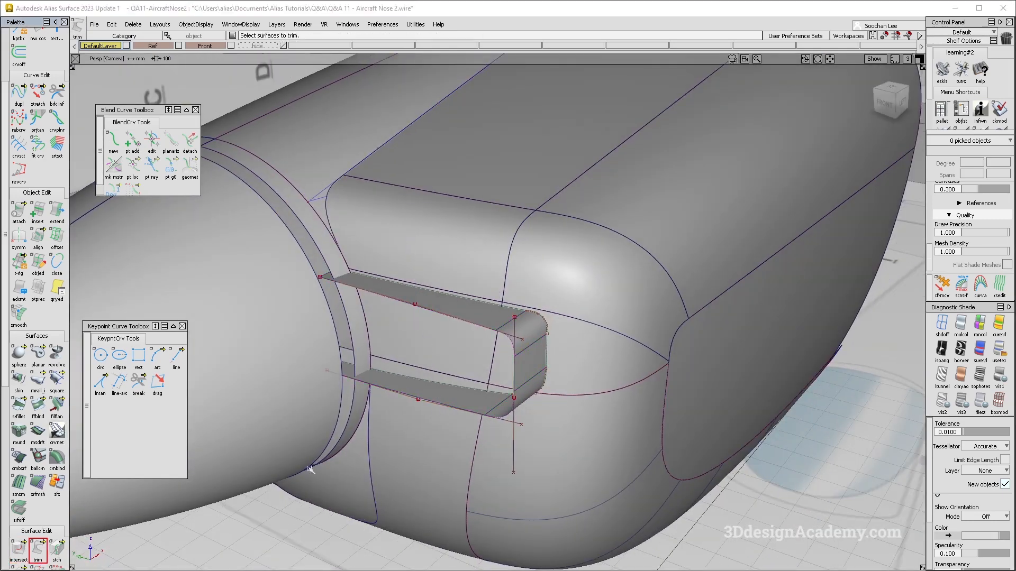
click(474, 380)
alt+shift+right_drag(482, 388, 574, 388)
alt+shift+right_drag(485, 341, 569, 321)
alt+shift+drag(483, 294, 498, 377)
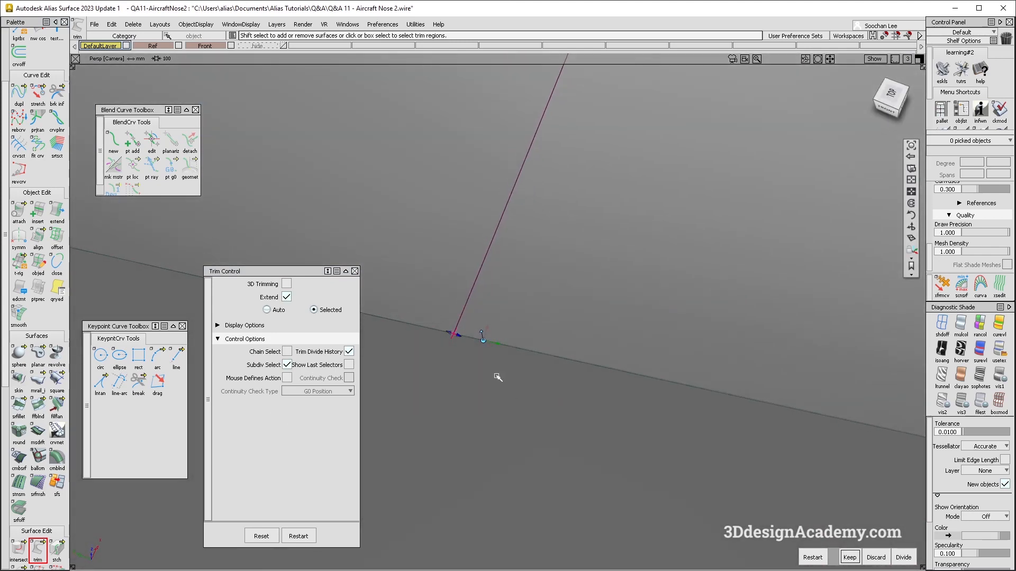
mouse_move(479, 335)
alt+shift+right_down()
mouse_move(506, 324)
mouse_move(461, 338)
alt+shift+right_up()
alt+shift+drag(479, 338, 513, 314)
alt+shift+drag(623, 347, 579, 350)
click(564, 329)
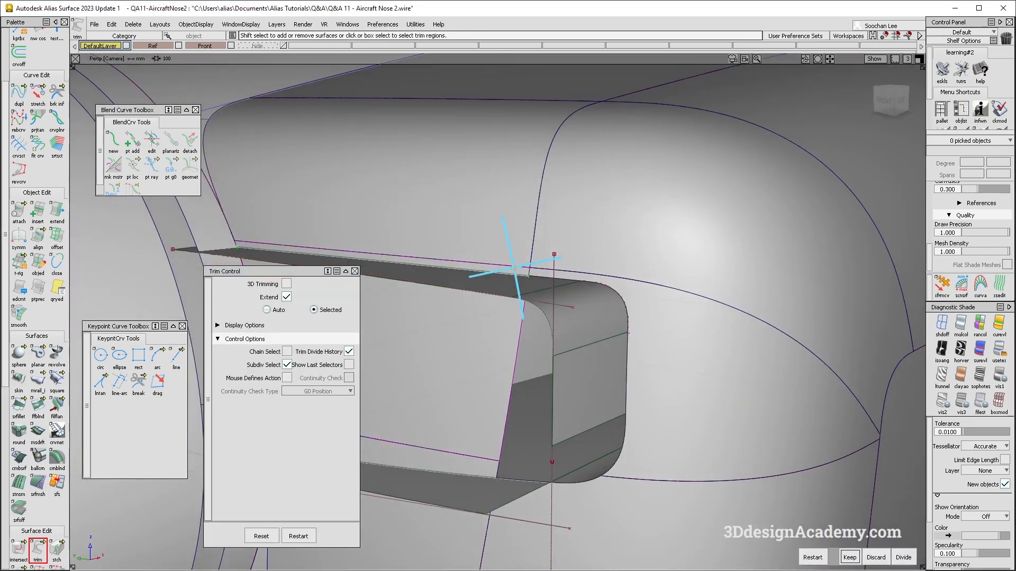
key(space)
- Trim away the remaining part of the nose's front surface between the intake's upper and lower draft surfaces
alt+shift+drag(514, 267, 502, 378)
alt+shift+middle_drag(502, 379, 580, 261)
click(630, 284)
alt+shift+right_drag(627, 337, 751, 315)
alt+shift+right_drag(526, 213, 622, 209)
alt+shift+drag(542, 193, 589, 265)
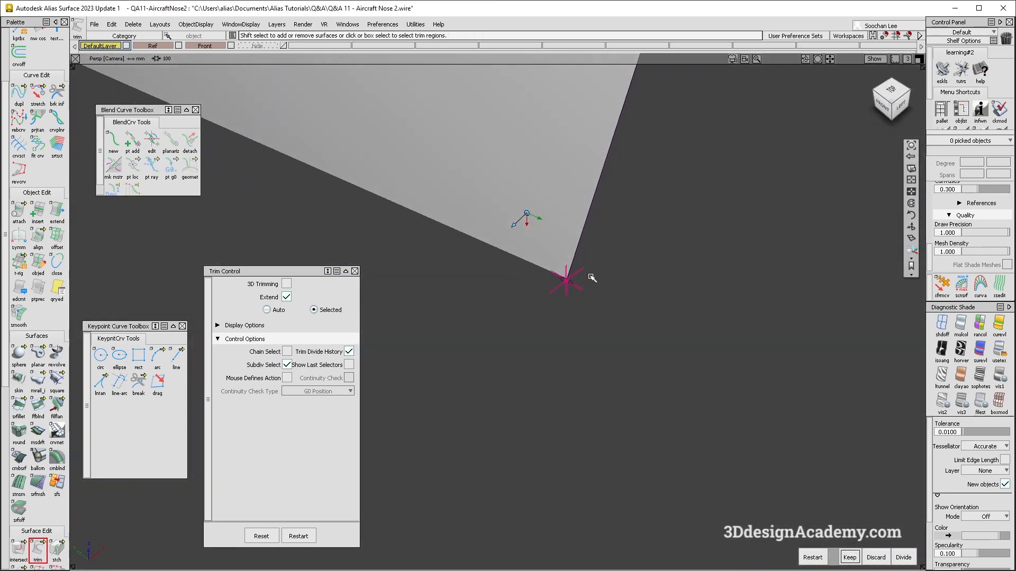
key(space)
- Examine in wireframe where the intake's lower draft surface meets the nose's lower front surface
click(960, 325)
alt+shift+drag(612, 301, 603, 261)
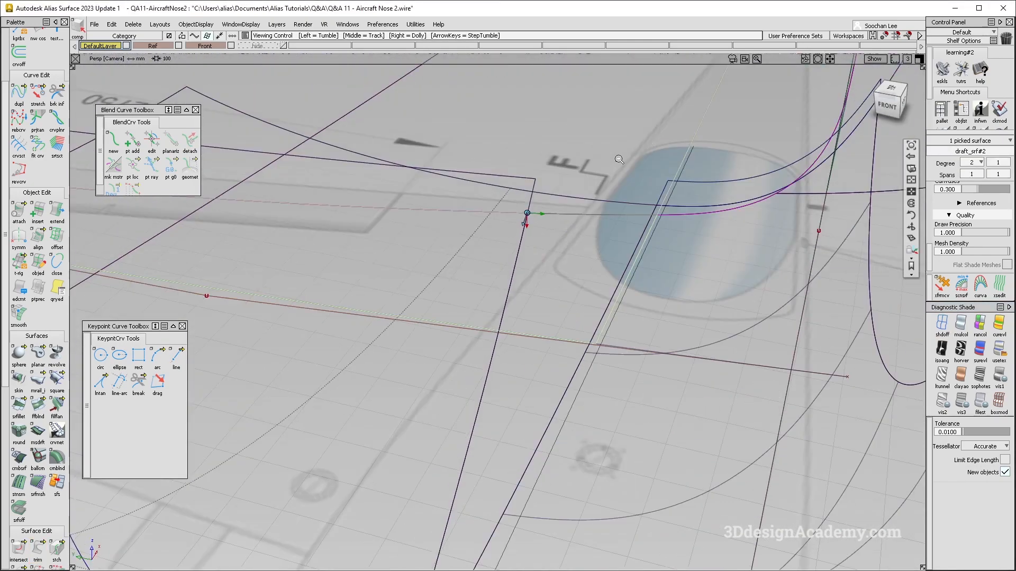
alt+shift+right_drag(603, 261, 535, 273)
ctrl+shift+drag(535, 273, 535, 297)
alt+shift+right_drag(524, 279, 543, 279)
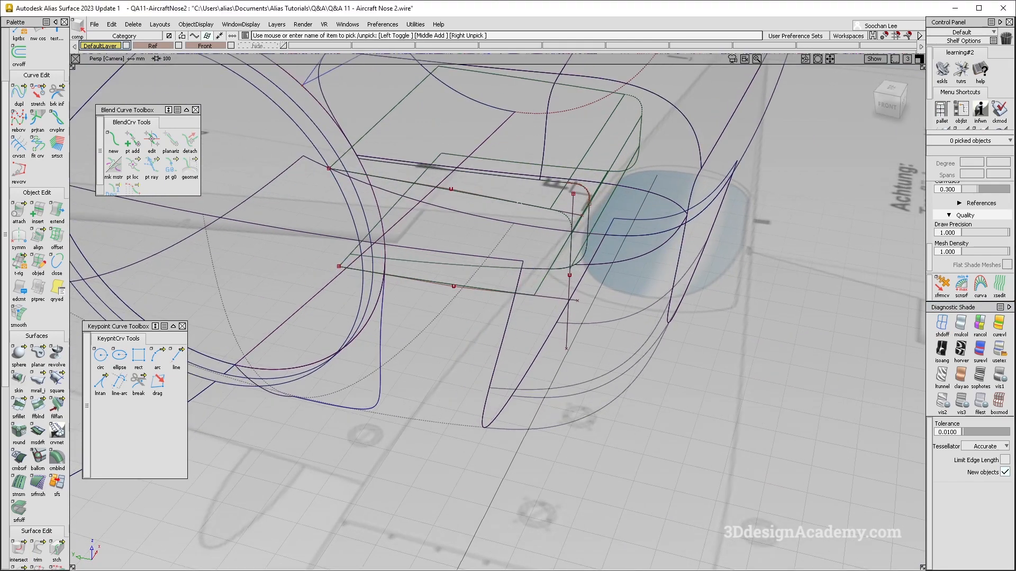
click(509, 241)
ctrl+shift+drag(527, 198, 478, 270)
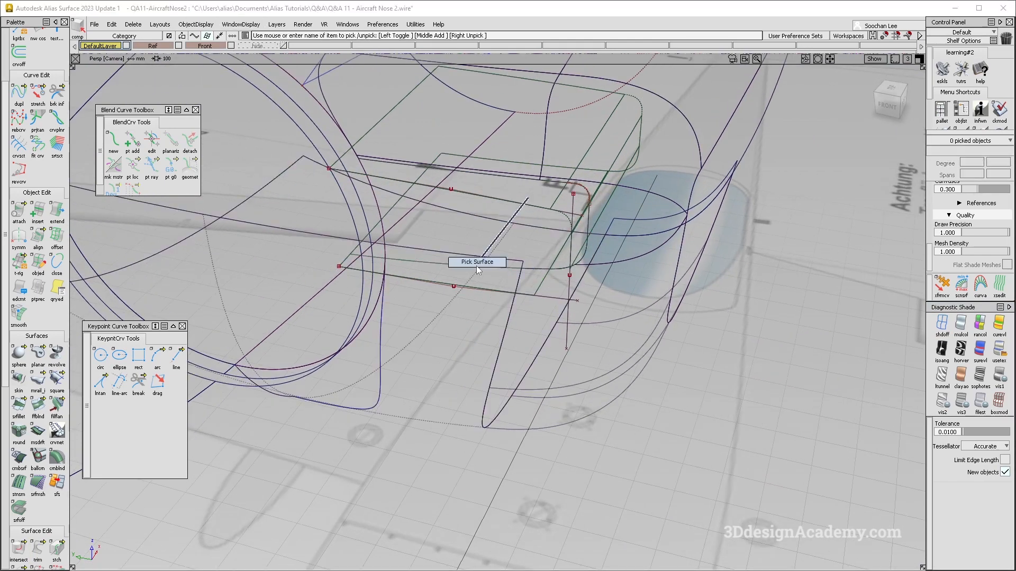
- Try to trim the nose's lower front surface along the intake's intersection curve
click(454, 364)
alt+shift+drag(454, 364, 476, 389)
alt+shift+middle_drag(476, 388, 544, 326)
alt+shift+drag(545, 327, 527, 344)
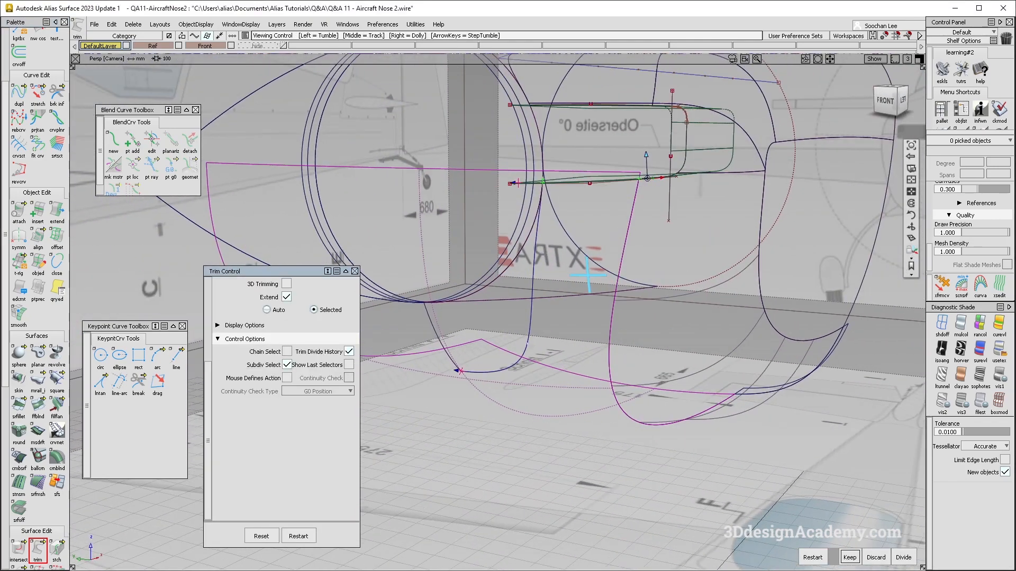
ctrl+shift+drag(588, 275, 551, 329)
click(551, 365)
alt+shift+drag(551, 365, 588, 296)
alt+shift+right_drag(587, 296, 476, 317)
click(261, 458)
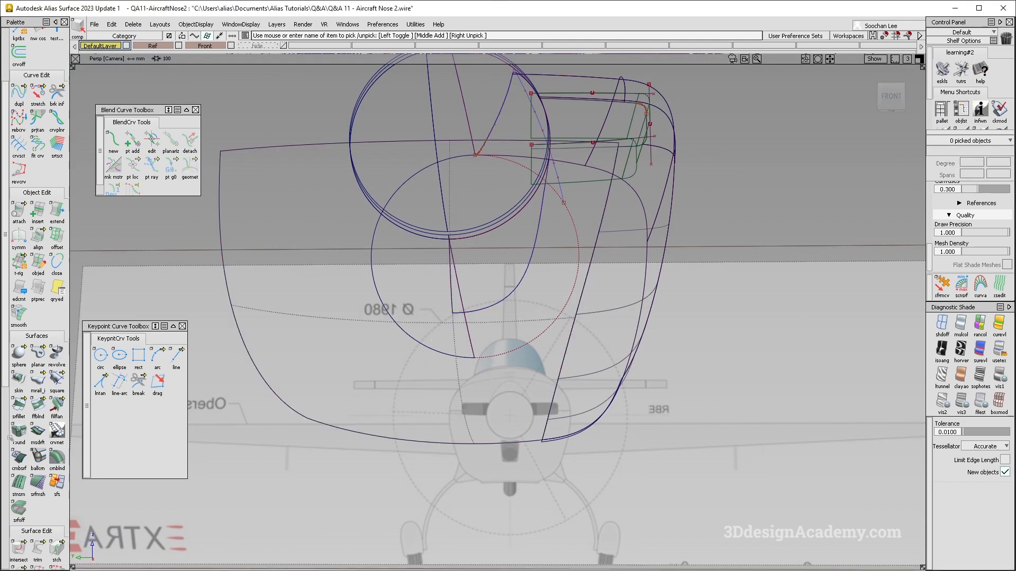
- Project a dividing curve near the centre line onto the nose's lower front surface using the Normal vector, and trim the surface to its intake-side part
drag(18, 549, 40, 549)
click(371, 435)
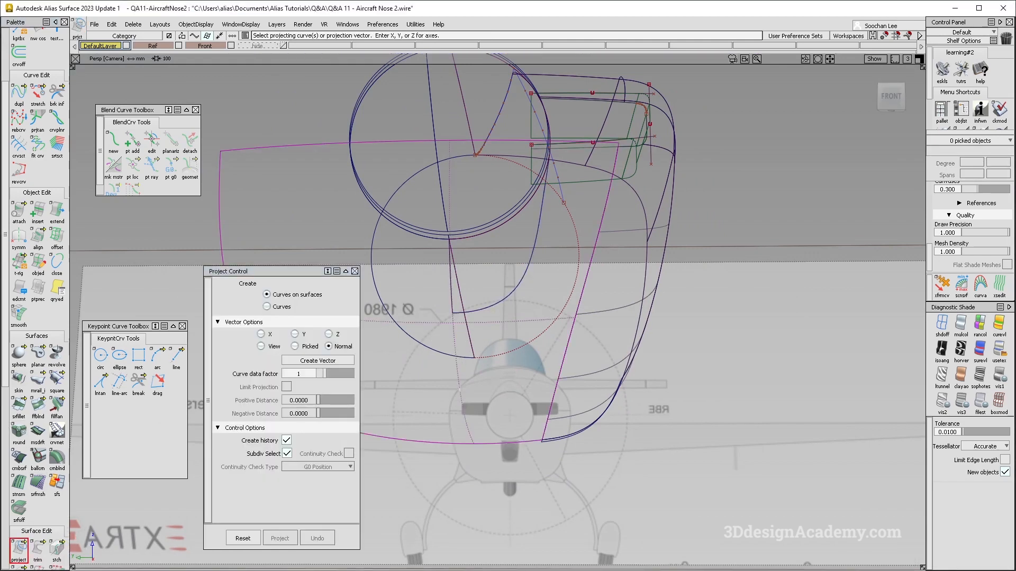
click(279, 538)
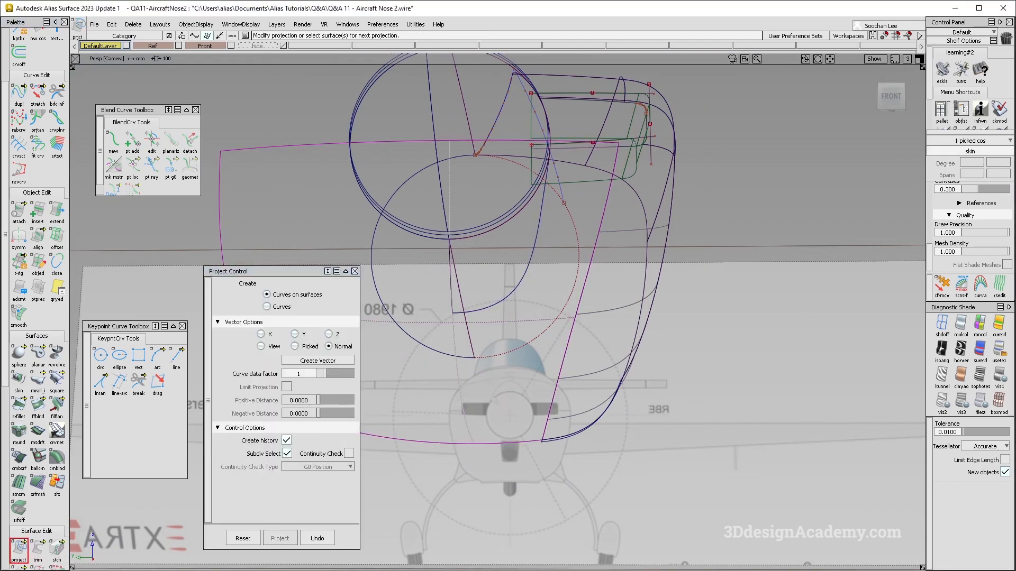
click(37, 551)
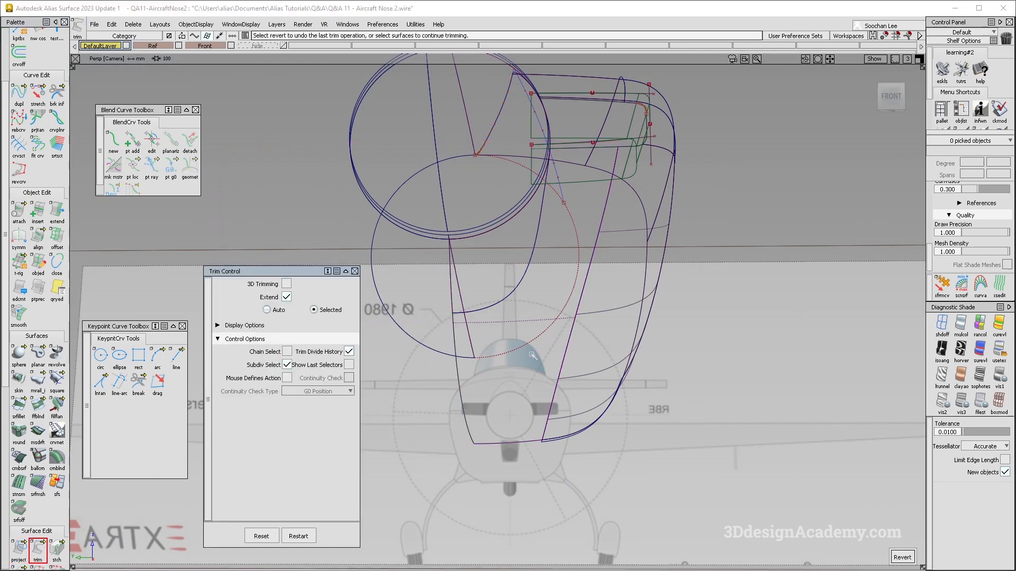
alt+shift+drag(529, 317, 455, 338)
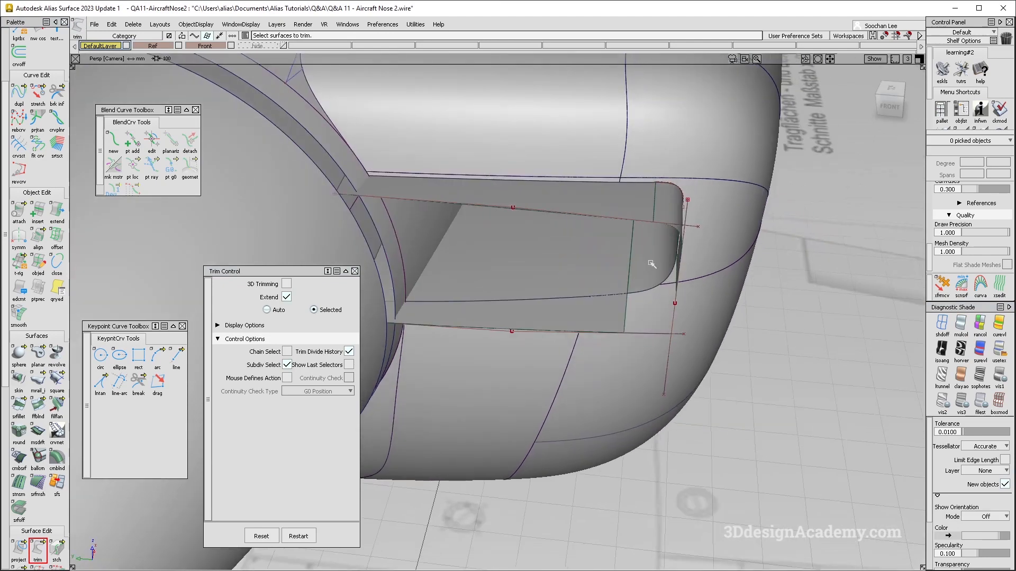
- Trim the intake's upper draft surface and its corner fillet surfaces to the parts lying inside the nose
click(588, 276)
alt+shift+drag(574, 290, 647, 311)
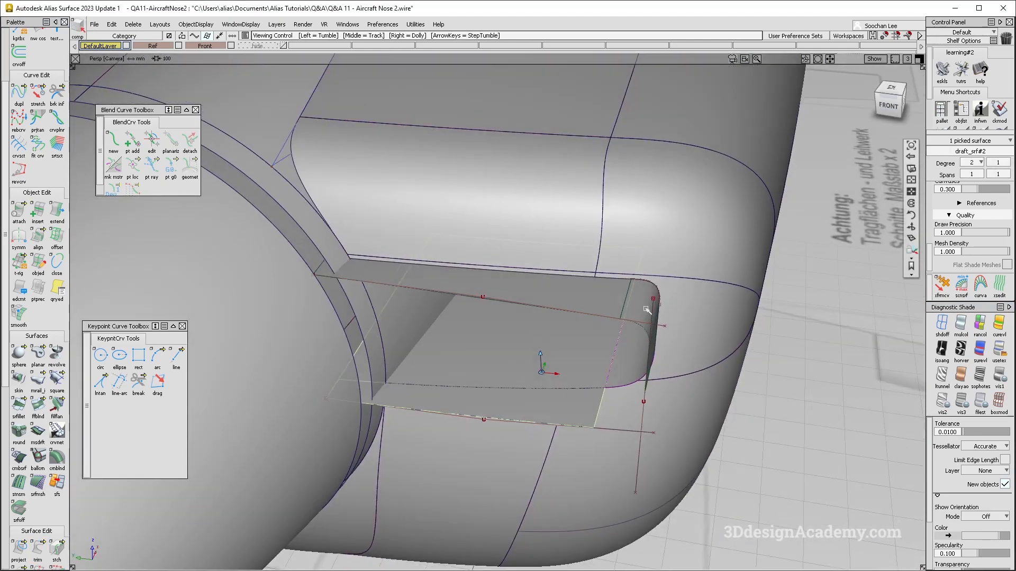
alt+shift+right_drag(612, 259, 655, 258)
alt+shift+drag(597, 363, 585, 275)
ctrl+shift+drag(510, 420, 483, 246)
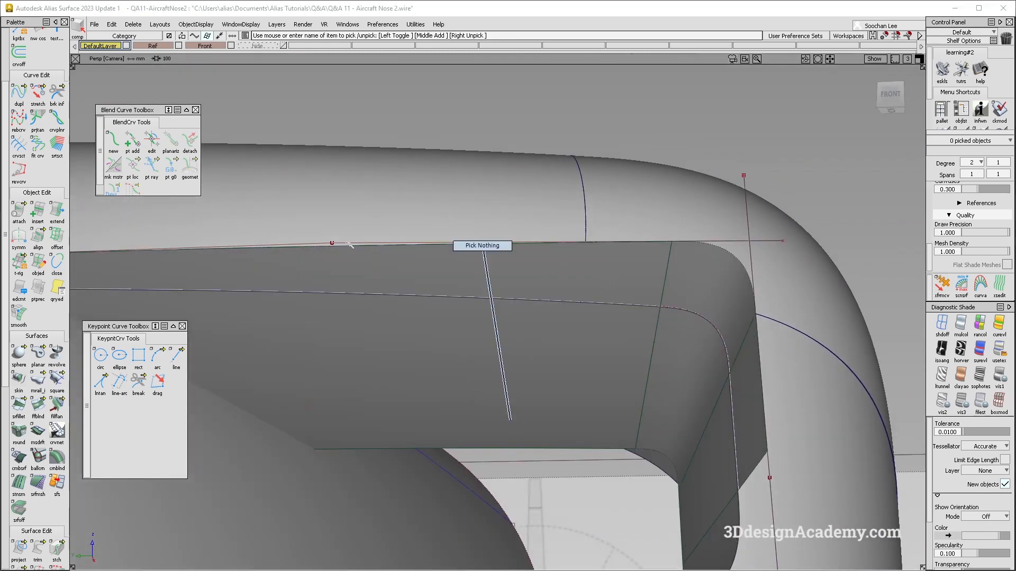
click(38, 550)
click(458, 369)
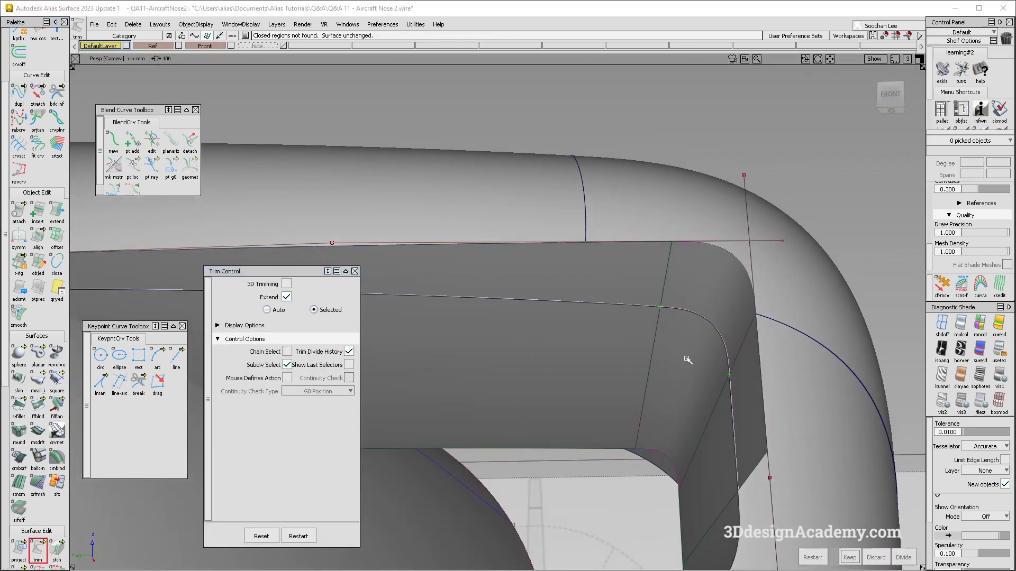
key(space)
alt+shift+right_drag(687, 360, 542, 325)
click(542, 324)
key(space)
click(456, 349)
- Remove construction history and delete the unneeded curve on surface at the air intake
alt+shift+drag(634, 333, 595, 352)
ctrl+shift+drag(656, 299, 656, 354)
drag(764, 429, 539, 249)
click(134, 25)
click(141, 49)
click(456, 351)
mouse_move(598, 386)
alt+shift+mouse_down()
mouse_move(634, 288)
mouse_move(592, 338)
alt+shift+mouse_up()
ctrl+shift+drag(596, 382, 623, 414)
key(Delete)
click(455, 353)
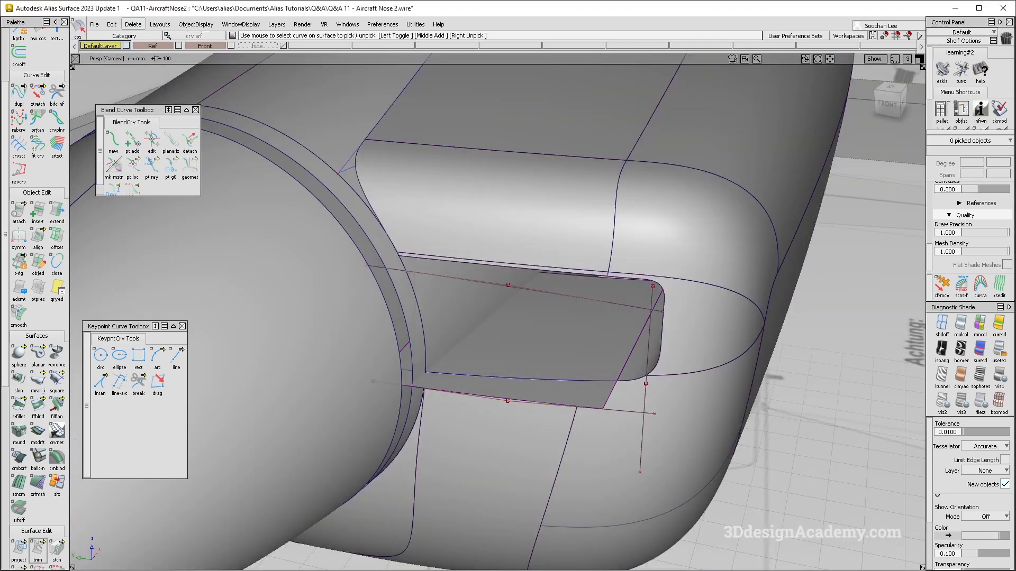
- Trim the intake's lower draft surface to the part inside the nose
click(582, 367)
key(space)
alt+shift+drag(588, 385, 545, 341)
alt+shift+right_drag(604, 335, 453, 333)
alt+shift+right_drag(573, 241, 476, 297)
- Examine the trimmed air intake from several sides with and without model curves, and compare it with the aircraft reference photo
key(alt+m)
alt+shift+drag(591, 356, 624, 304)
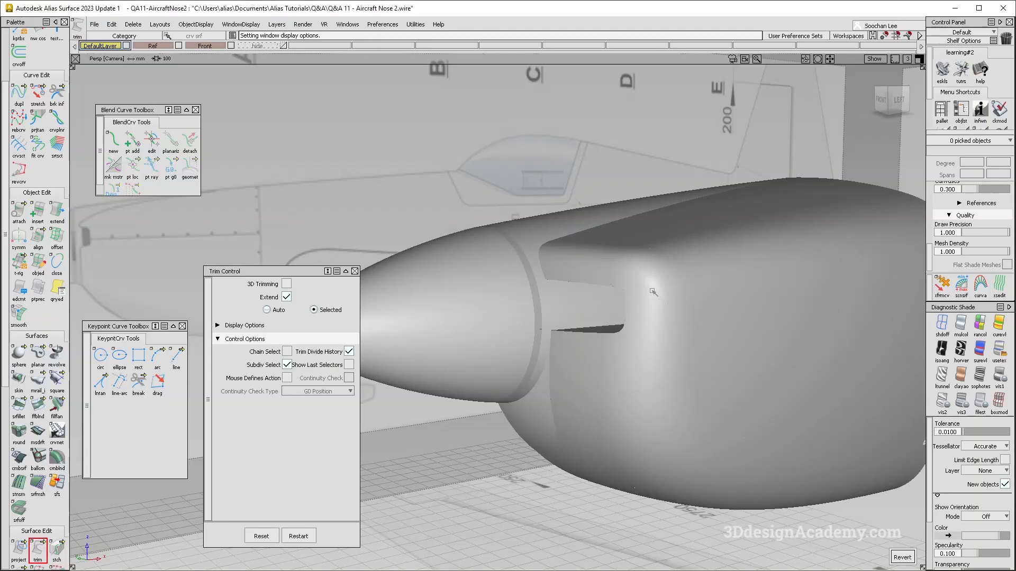
alt+shift+drag(608, 286, 683, 318)
alt+shift+right_drag(683, 317, 576, 295)
alt+shift+drag(576, 294, 686, 307)
ctrl+shift+right_drag(690, 387, 647, 346)
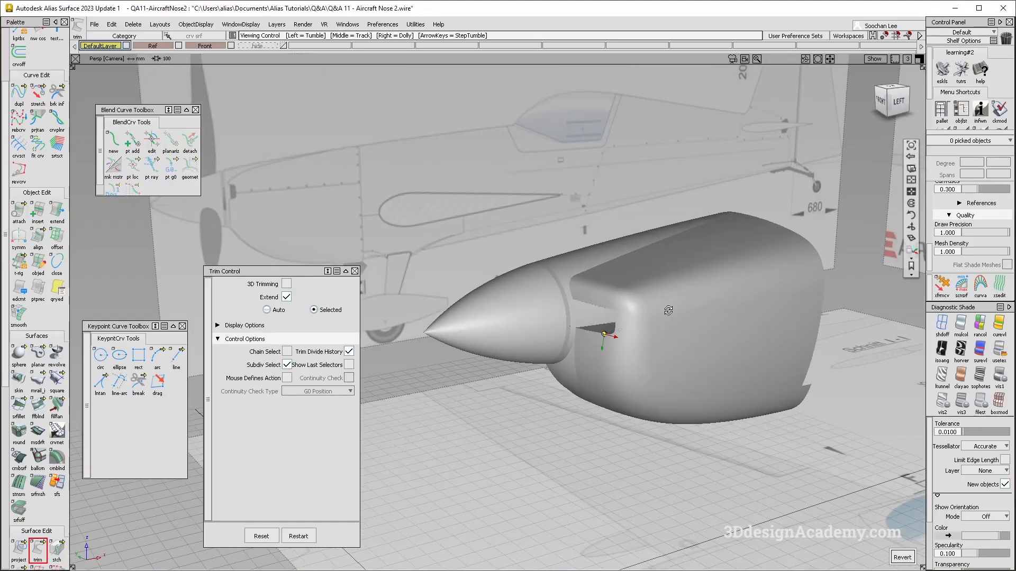
mouse_move(656, 302)
alt+shift+mouse_down()
mouse_move(672, 311)
mouse_move(661, 318)
alt+shift+mouse_up()
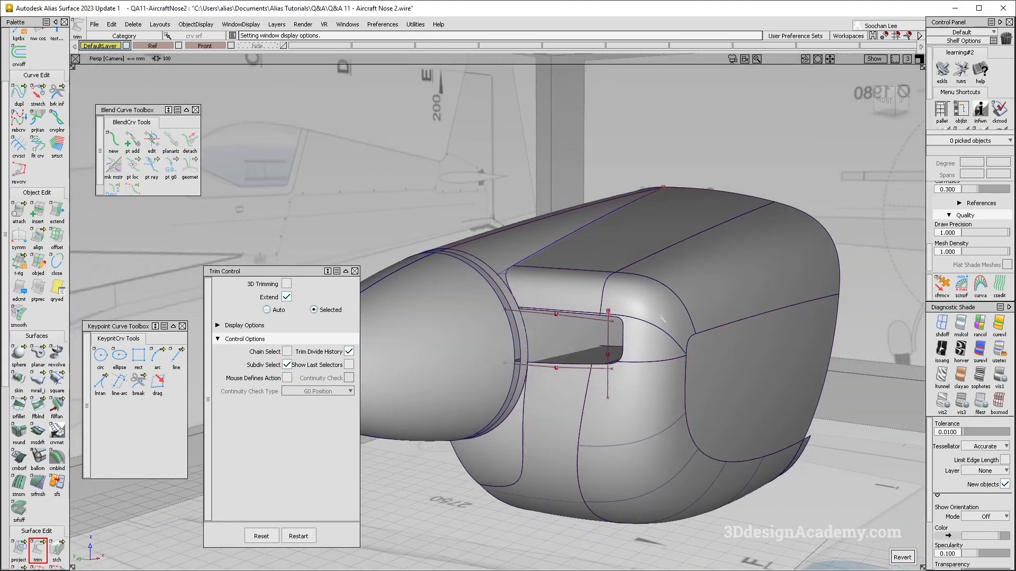
ctrl+shift+drag(694, 205, 641, 254)
click(582, 236)
ctrl+shift+right_drag(582, 237, 637, 290)
alt+shift+drag(638, 291, 643, 317)
ctrl+shift+right_drag(662, 252, 590, 340)
alt+shift+drag(591, 349, 581, 391)
ctrl+shift+drag(580, 400, 578, 306)
alt+shift+drag(574, 328, 512, 422)
alt+shift+middle_drag(512, 422, 512, 291)
alt+shift+drag(512, 291, 537, 289)
alt+shift+drag(536, 383, 615, 395)
alt+shift+drag(630, 304, 560, 333)
key(alt+Tab)
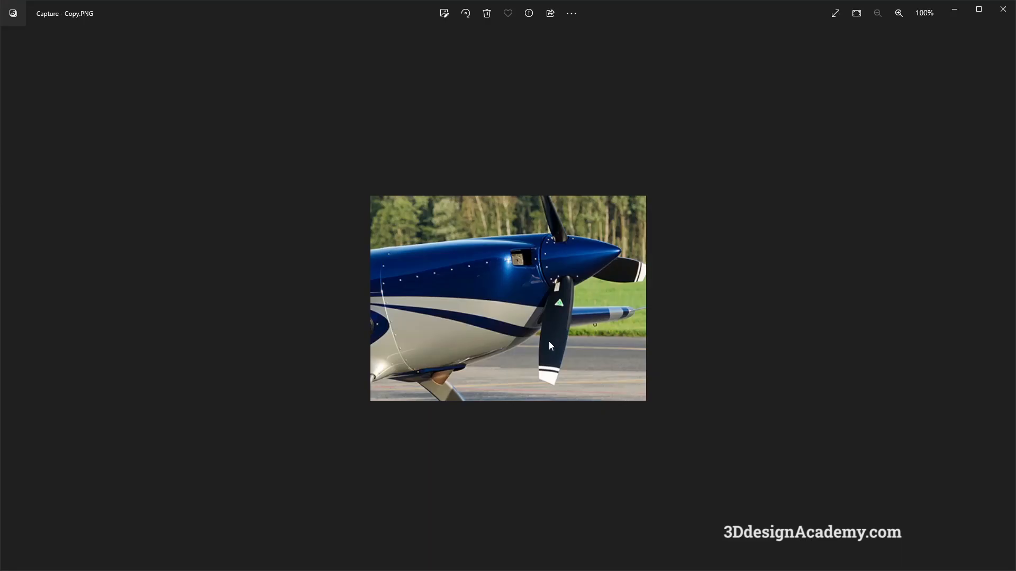
key(alt+Tab)
alt+shift+drag(469, 402, 497, 412)
ctrl+shift+drag(498, 412, 461, 221)
- Build a G2 Curvature surface fillet with chordal length 50 between the spinner-side and large lower nose surfaces, using Default flow at start and end
click(18, 405)
key(alt+Tab)
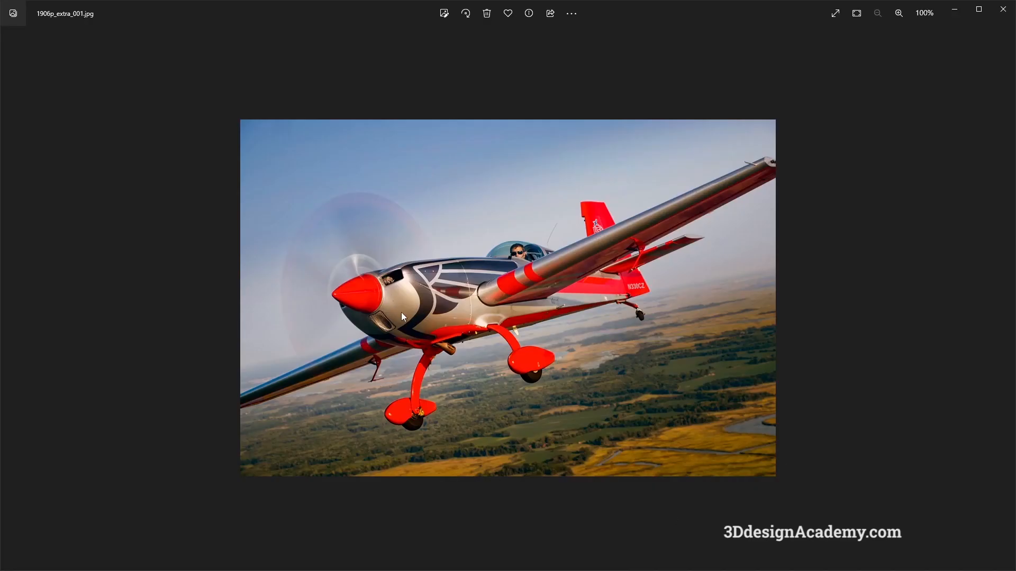
key(alt+Tab)
click(536, 335)
click(560, 337)
alt+shift+drag(544, 334, 563, 316)
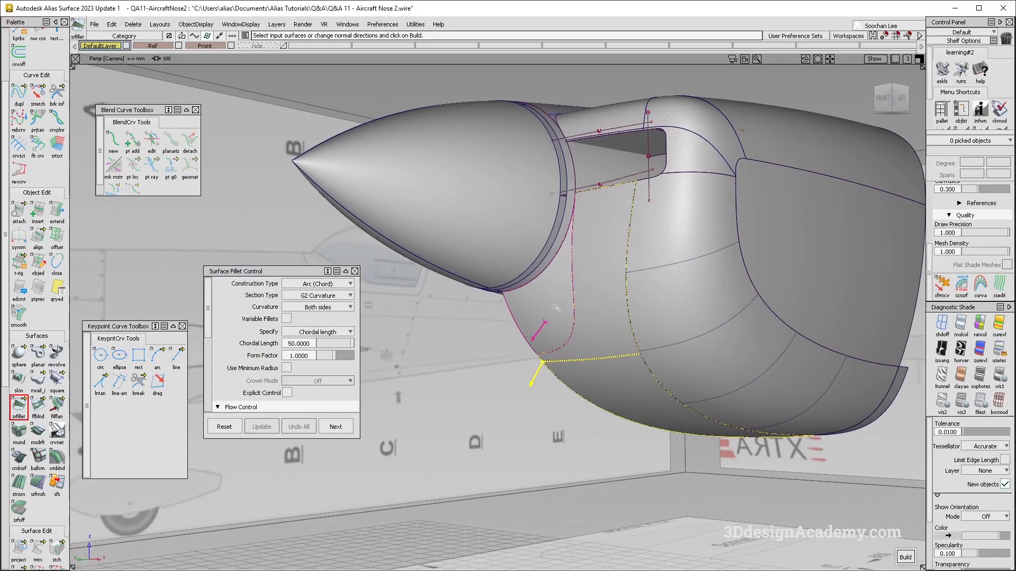
scroll(326, 344, down, 5)
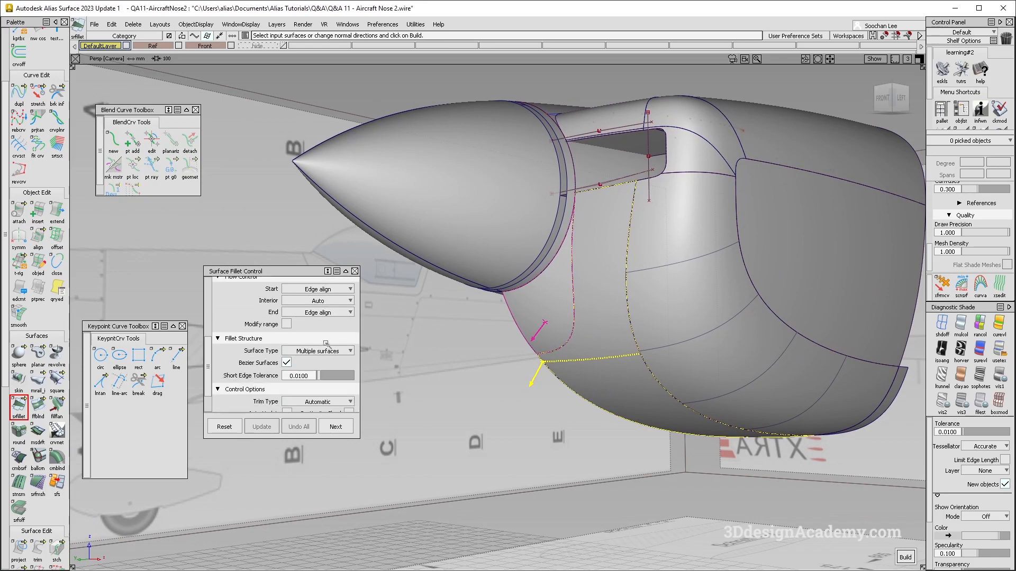
click(331, 290)
click(317, 295)
click(317, 312)
click(318, 318)
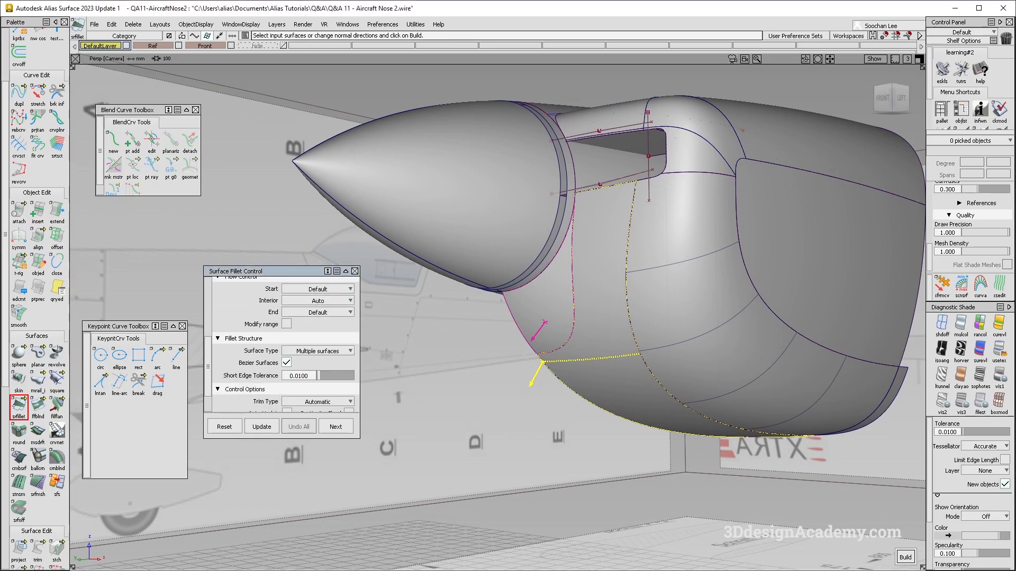
alt+shift+right_drag(584, 331, 598, 340)
alt+shift+drag(598, 339, 591, 373)
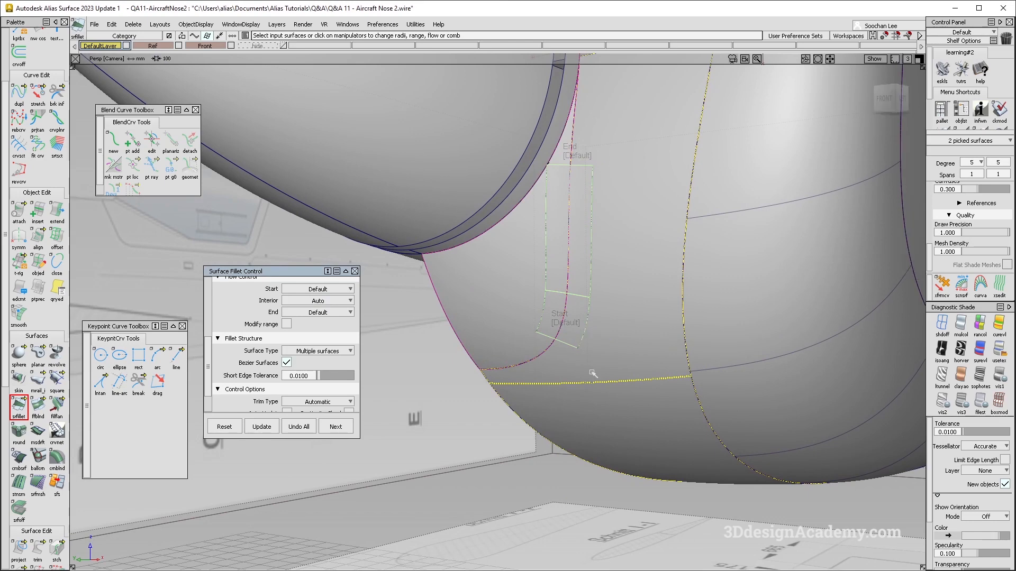
alt+shift+drag(592, 372, 627, 373)
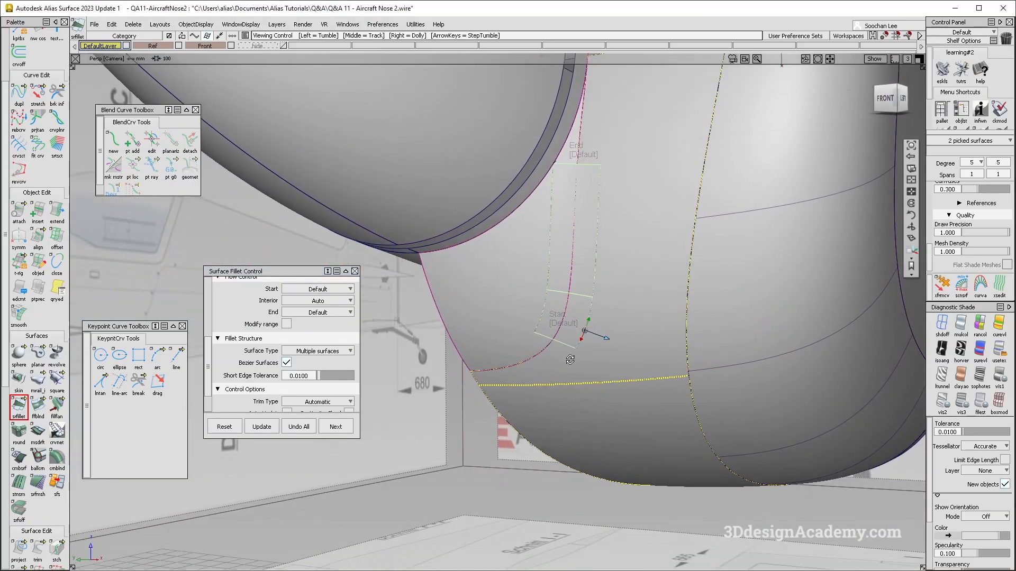
- Examine the lower nose fillet with model curves hidden and Showroom reflection shading
key(alt+m)
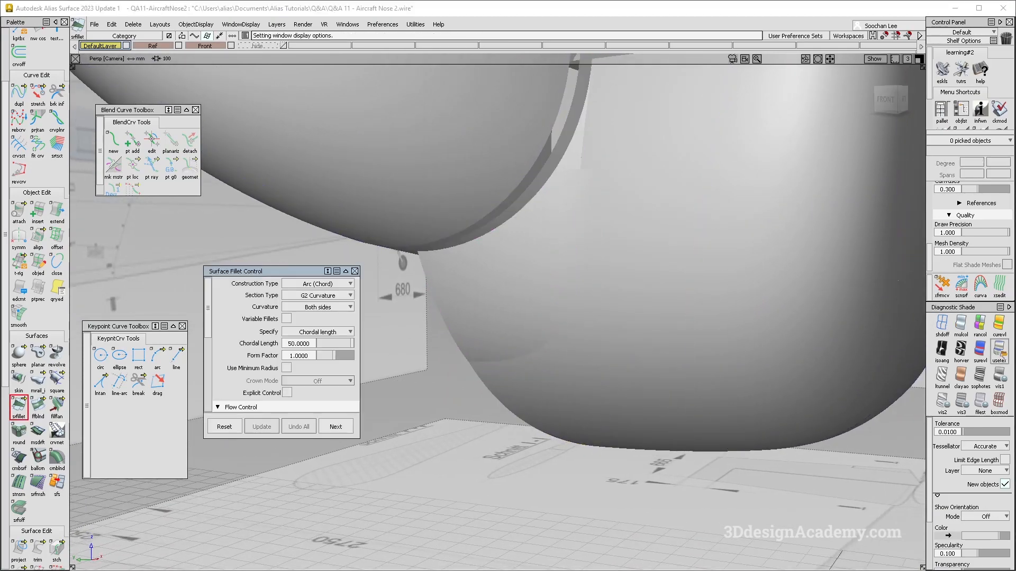
click(999, 351)
alt+shift+right_drag(612, 317, 572, 319)
mouse_move(587, 312)
alt+shift+mouse_down()
mouse_move(624, 265)
mouse_move(592, 272)
alt+shift+mouse_up()
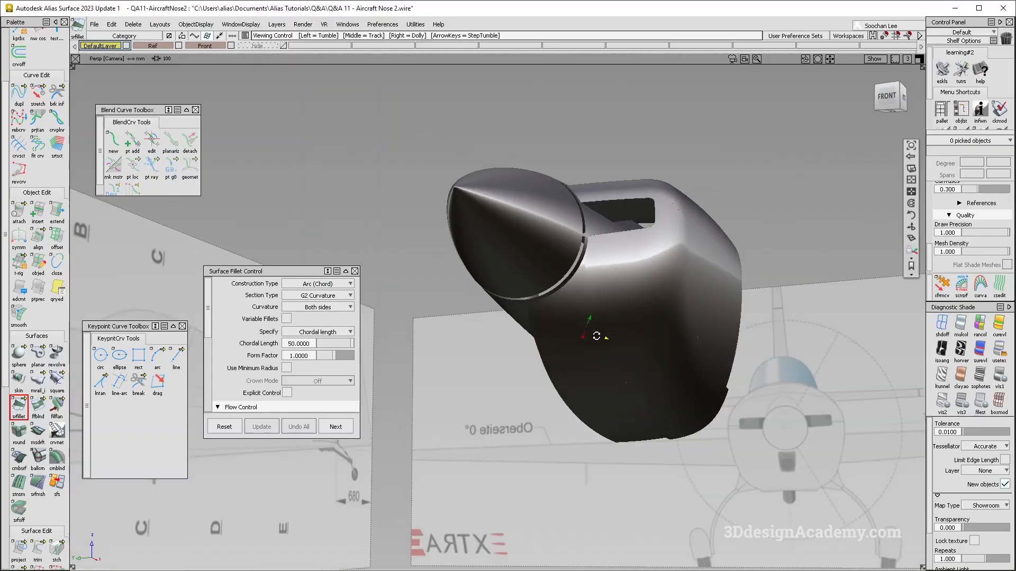
alt+shift+drag(593, 272, 603, 281)
alt+shift+right_drag(603, 281, 609, 283)
- Reopen the lower nose fillet for editing and set its chordal length to 70
key(ctrl+q)
click(608, 284)
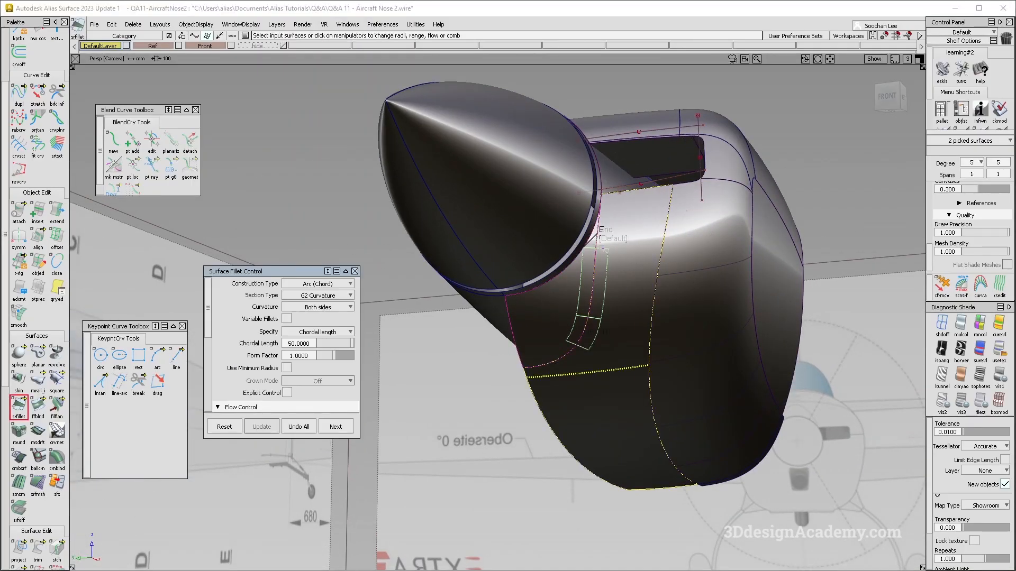
click(261, 426)
mouse_move(632, 363)
alt+shift+mouse_down()
mouse_move(617, 339)
mouse_move(638, 393)
alt+shift+mouse_up()
ctrl+shift+drag(638, 393, 637, 253)
- Restore the plain multi-colour shading and examine where the widened fillet starts and ends on the lower nose
click(962, 324)
ctrl+shift+right_drag(704, 391, 667, 334)
mouse_move(682, 355)
alt+shift+mouse_down()
mouse_move(480, 328)
mouse_move(693, 407)
alt+shift+mouse_up()
ctrl+shift+right_drag(693, 417, 640, 329)
alt+shift+right_drag(608, 318, 682, 302)
mouse_move(683, 302)
alt+shift+mouse_down()
mouse_move(619, 290)
mouse_move(639, 207)
mouse_move(560, 276)
alt+shift+mouse_up()
ctrl+shift+drag(562, 233, 552, 395)
mouse_move(656, 495)
mouse_down()
mouse_move(529, 365)
mouse_move(513, 366)
mouse_up()
click(567, 379)
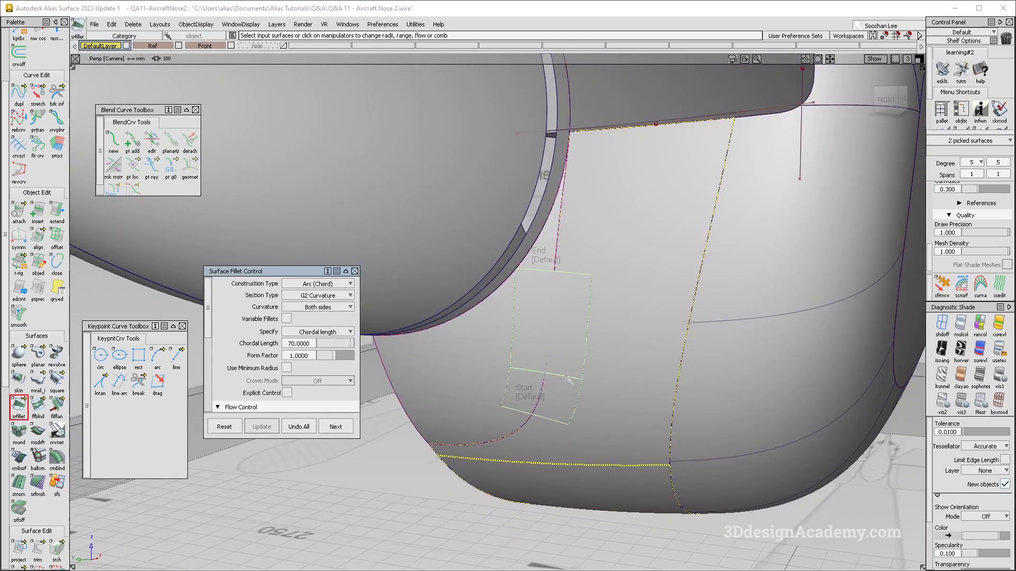
ctrl+shift+right_drag(553, 415, 556, 418)
alt+shift+drag(555, 419, 576, 410)
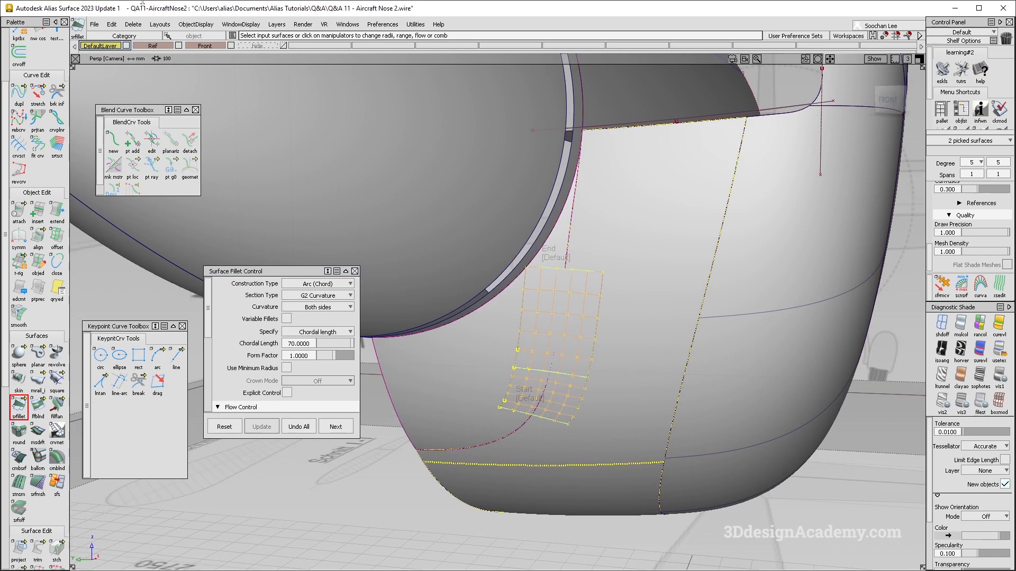
- Remove the surface fillet's construction history and decline loading its stored options
click(133, 24)
click(137, 50)
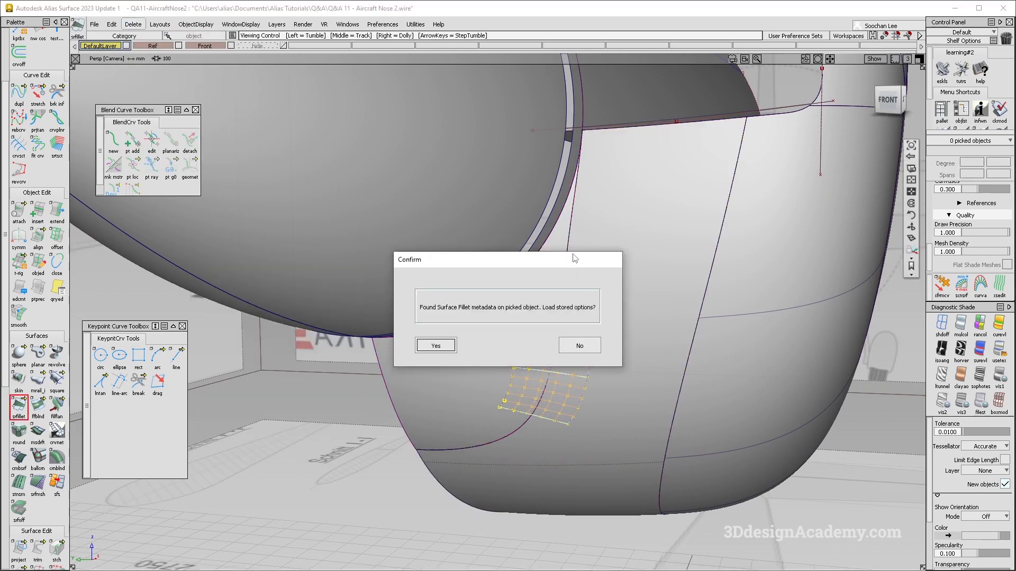
click(588, 340)
alt+shift+drag(553, 408, 497, 393)
- Delete the curves on surface left by the fillet on the two lower nose surfaces
scroll(38, 101, up, 5)
click(38, 96)
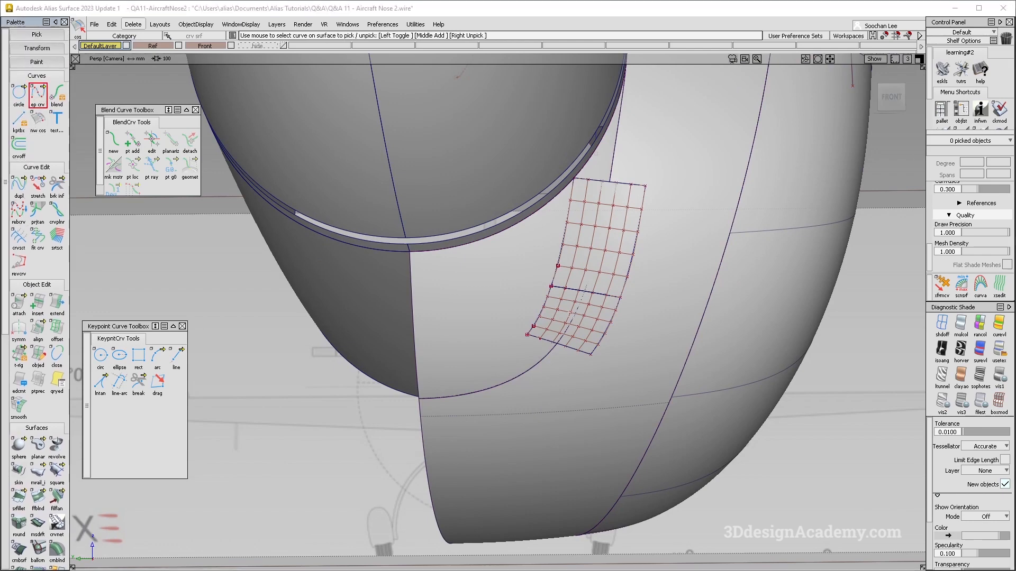
click(891, 97)
alt+shift+drag(532, 343, 525, 370)
ctrl+shift+drag(496, 236, 477, 292)
drag(611, 359, 577, 287)
key(Delete)
drag(532, 267, 545, 295)
key(Delete)
key(Return)
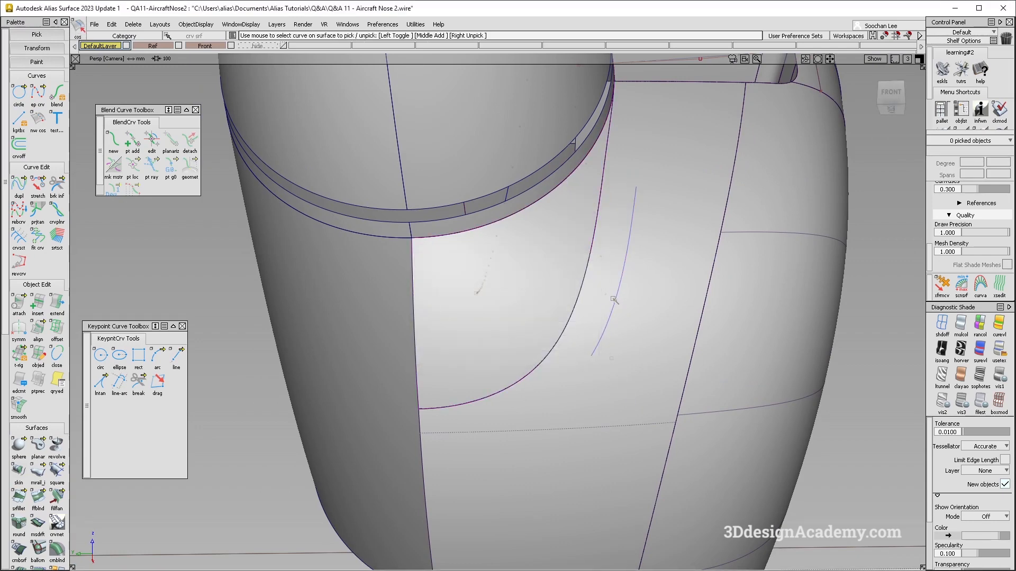
alt+shift+drag(590, 371, 565, 386)
alt+shift+drag(469, 405, 493, 360)
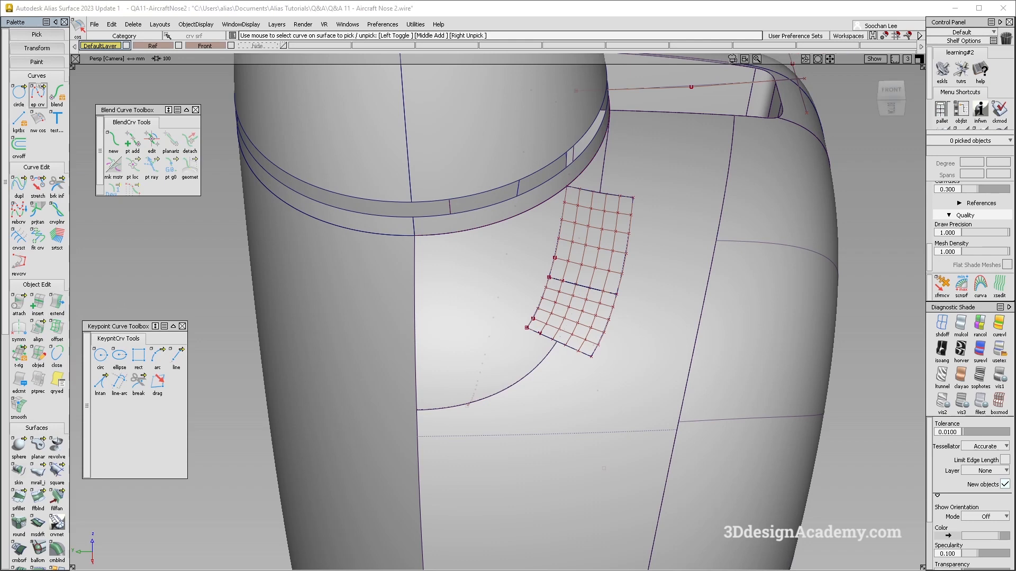
alt+shift+click(423, 411)
alt+shift+drag(424, 411, 465, 410)
alt+shift+right_drag(465, 410, 508, 407)
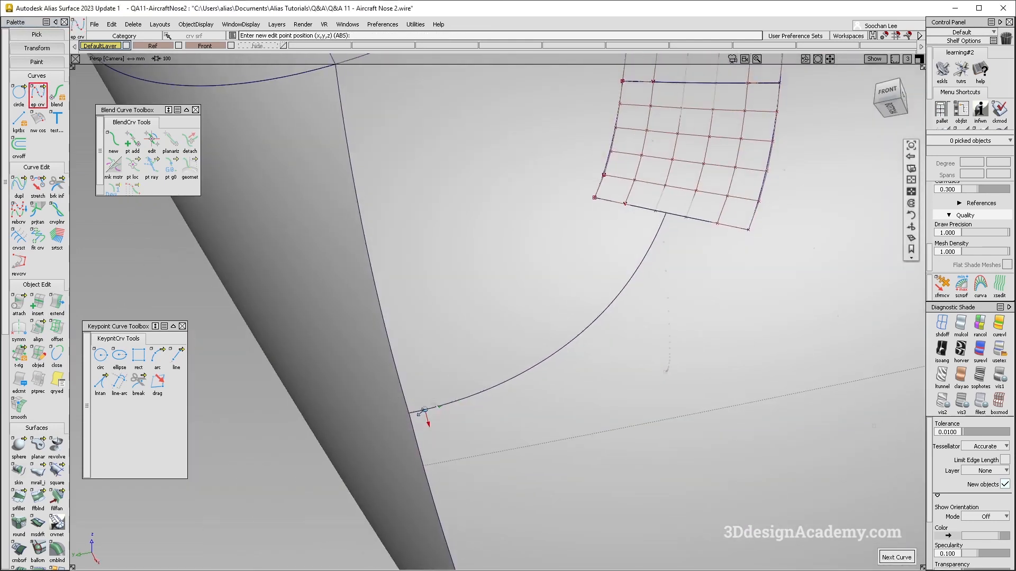
- Create a 35 mm radius tube offset along the edge between the lower nose surfaces, and remove the tube surface while keeping its contact lines
scroll(53, 439, down, 3)
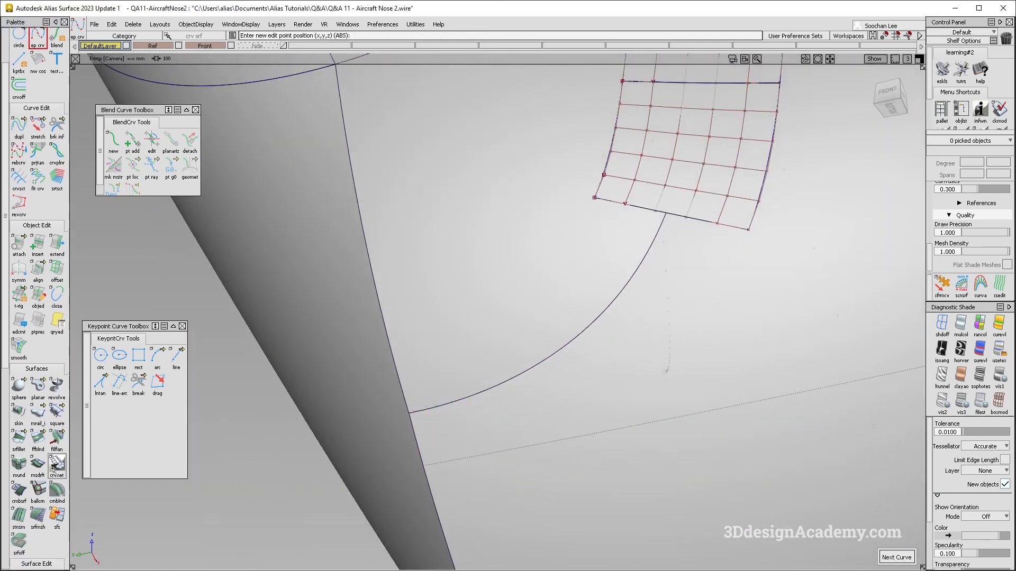
click(57, 439)
mouse_move(424, 411)
alt+shift+mouse_down()
mouse_move(449, 438)
mouse_move(446, 424)
alt+shift+mouse_up()
click(446, 407)
alt+shift+click(459, 412)
alt+shift+right_drag(510, 399, 381, 410)
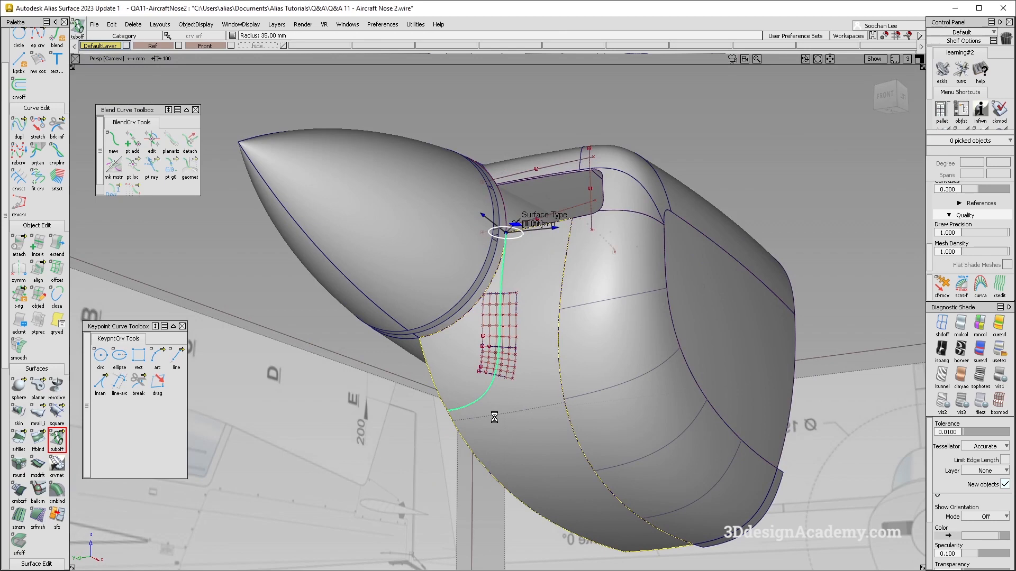
alt+shift+right_drag(458, 410, 521, 404)
alt+shift+drag(452, 405, 487, 390)
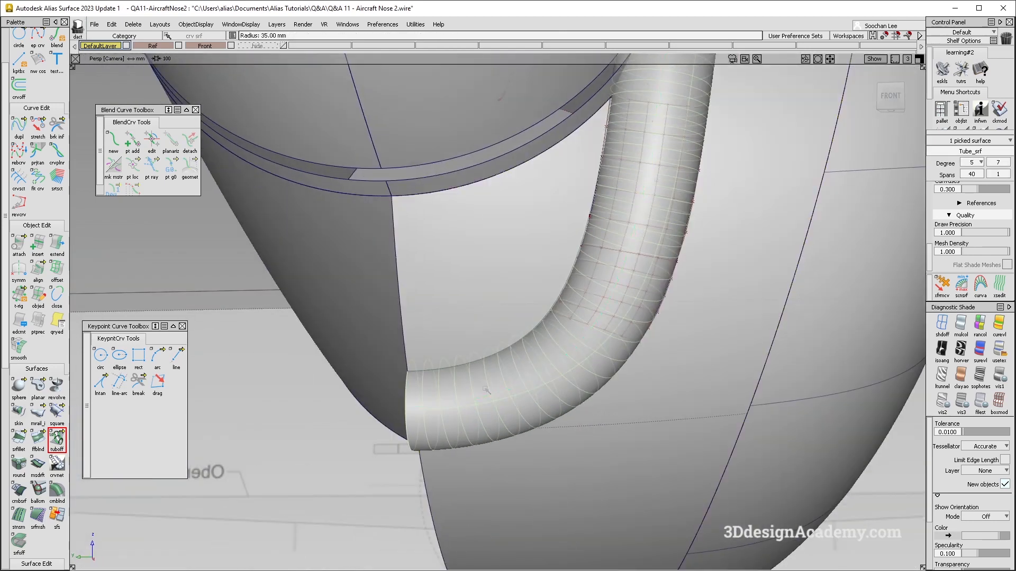
key(ctrl+z)
- Draw two straight horizontal edit-point curves from the contact lines' ends at the centre line, and delete the contact lines
scroll(41, 80, up, 1)
click(39, 60)
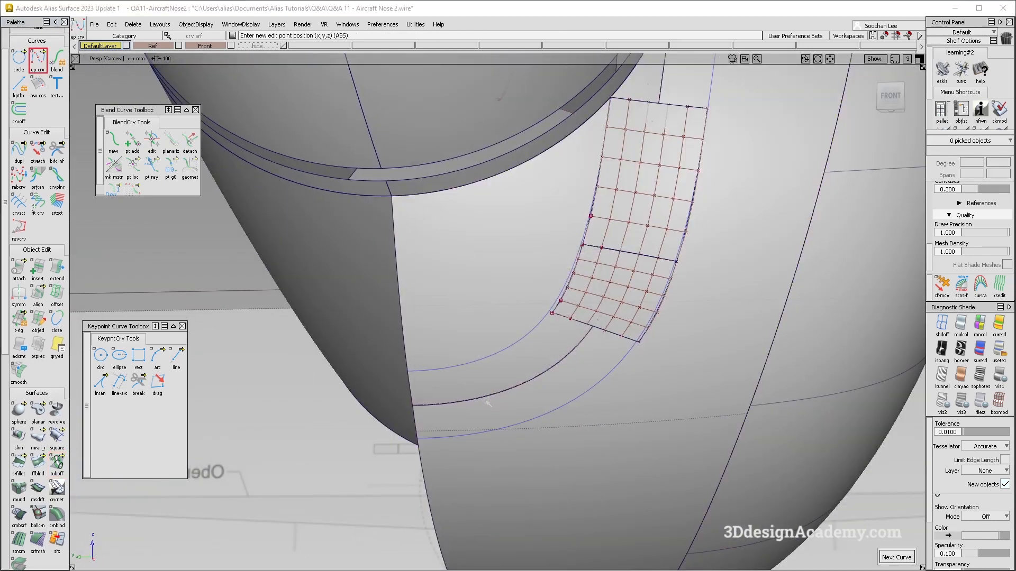
click(407, 371)
click(417, 438)
ctrl+shift+drag(532, 384, 528, 373)
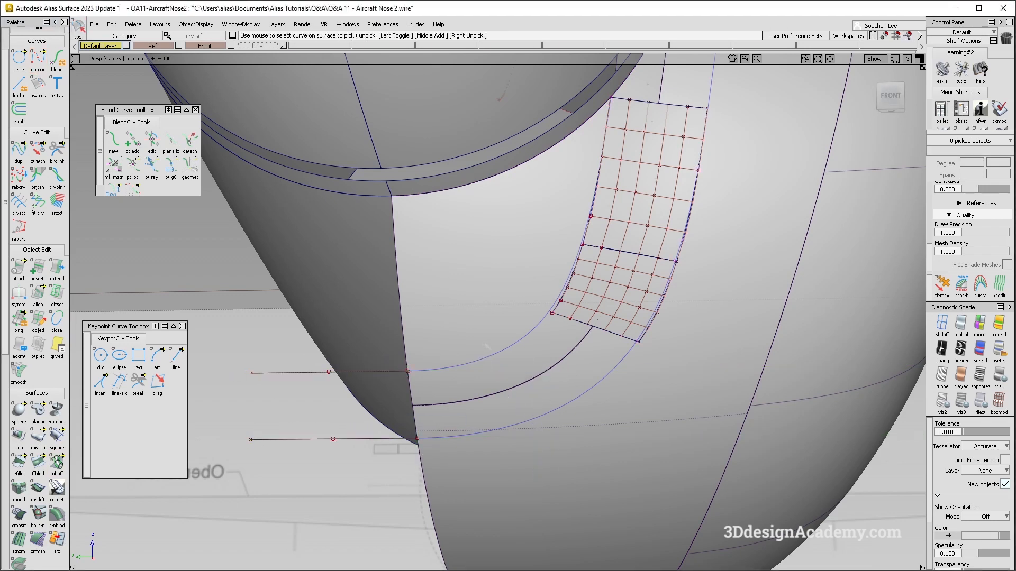
key(Delete)
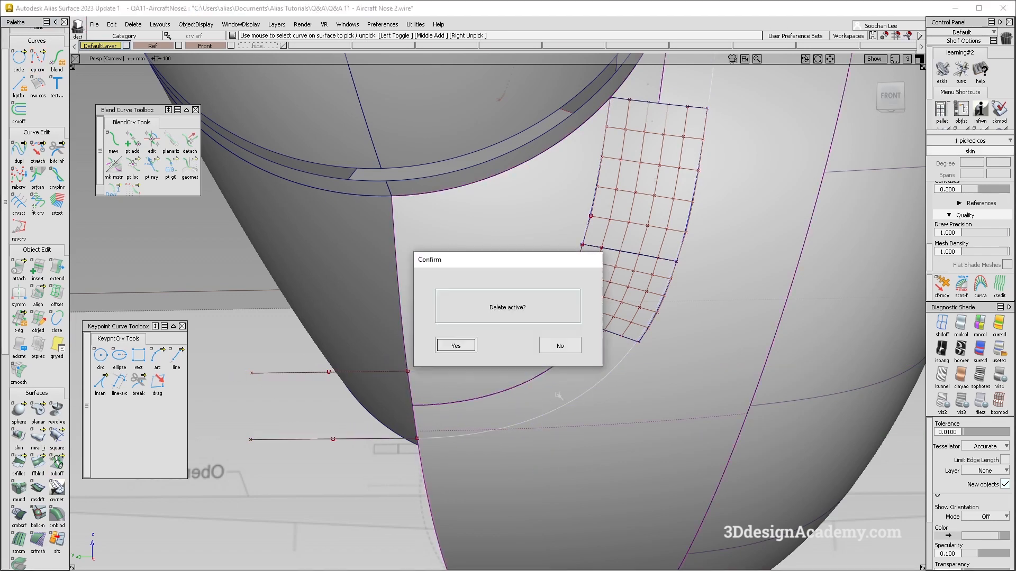
- Create two blend curves connecting the straight curves' centre-line ends with the fillet's inner and outer edges
click(113, 140)
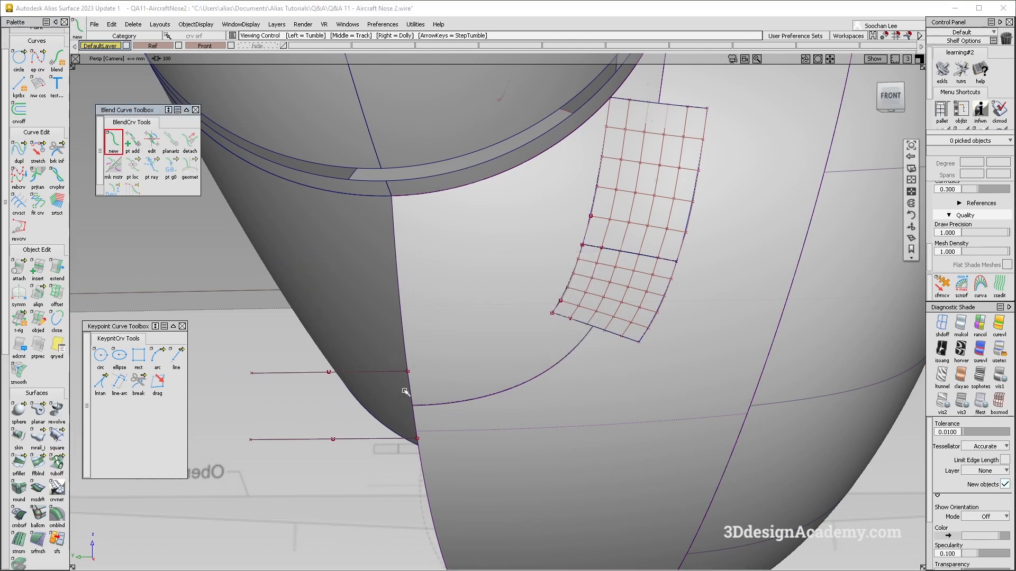
alt+shift+drag(405, 391, 383, 375)
click(560, 302)
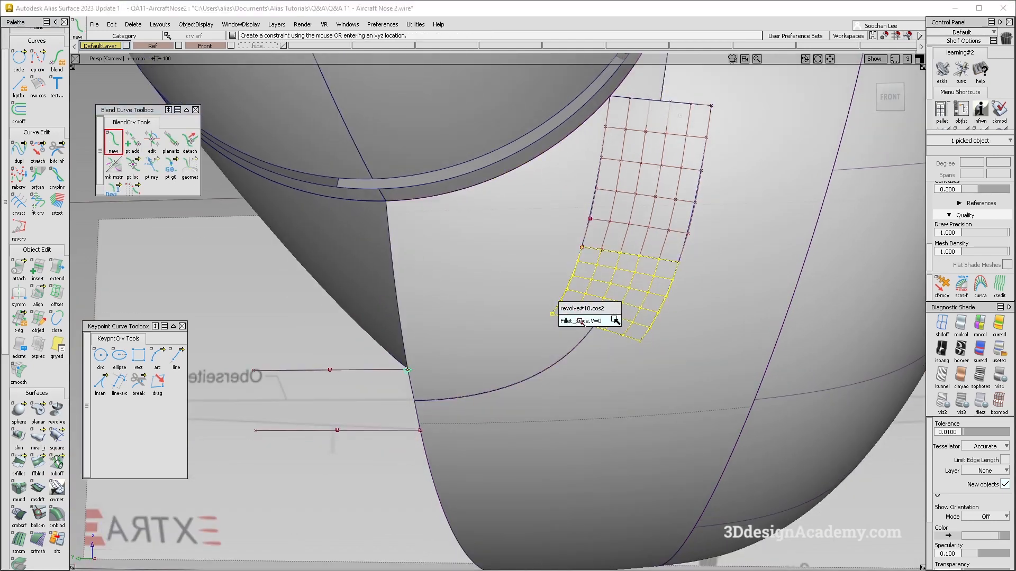
click(611, 308)
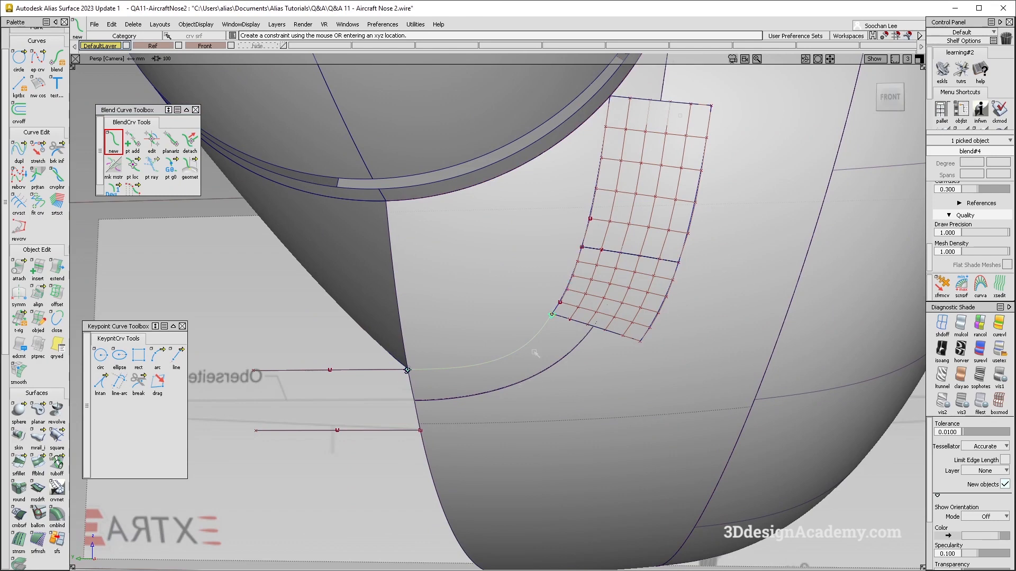
click(441, 395)
click(656, 330)
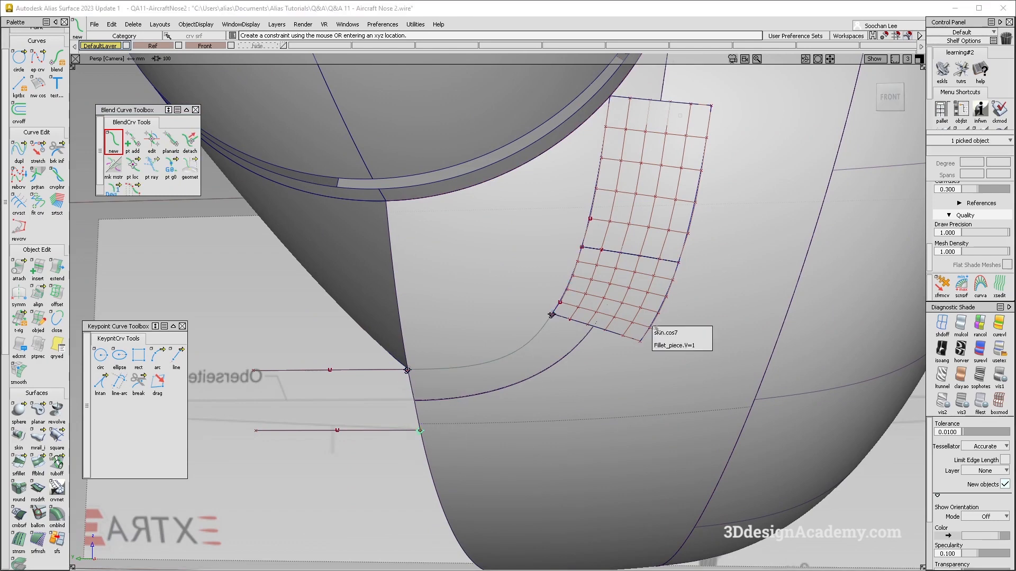
click(705, 345)
- Project the two blend curves along the surface normal onto the lower nose surfaces as curves on surface
ctrl+shift+drag(502, 452, 441, 390)
alt+shift+drag(441, 391, 185, 283)
scroll(57, 491, down, 3)
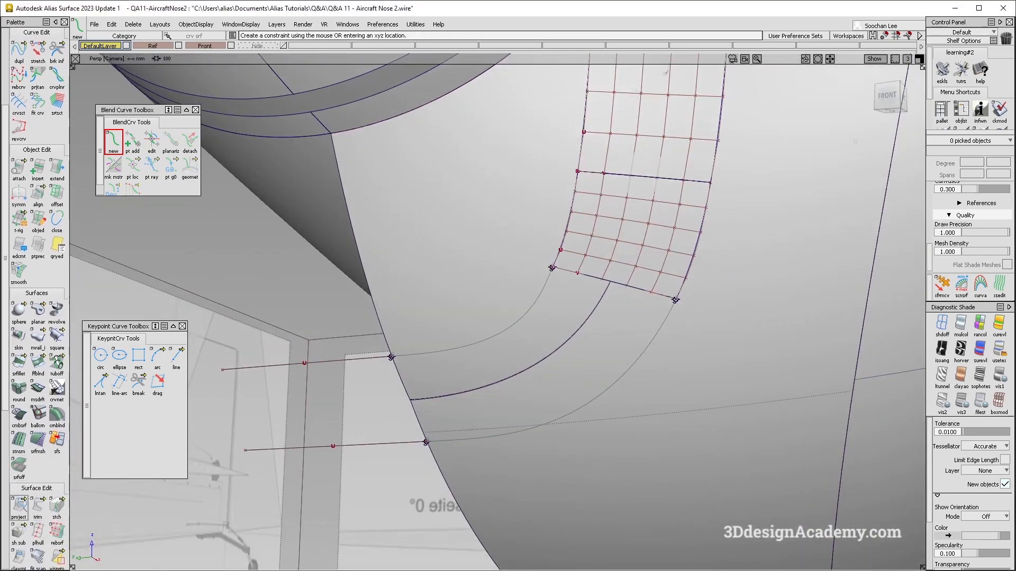
click(19, 508)
click(520, 341)
click(519, 341)
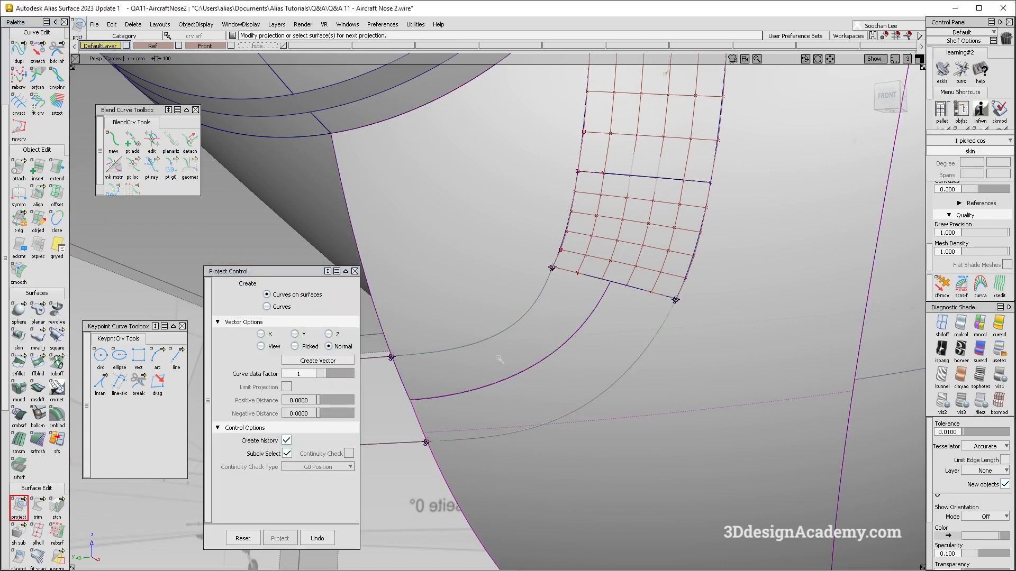
- Build a freeform blend between the inner and outer projected curves with G2 Curvature on both sides
click(521, 341)
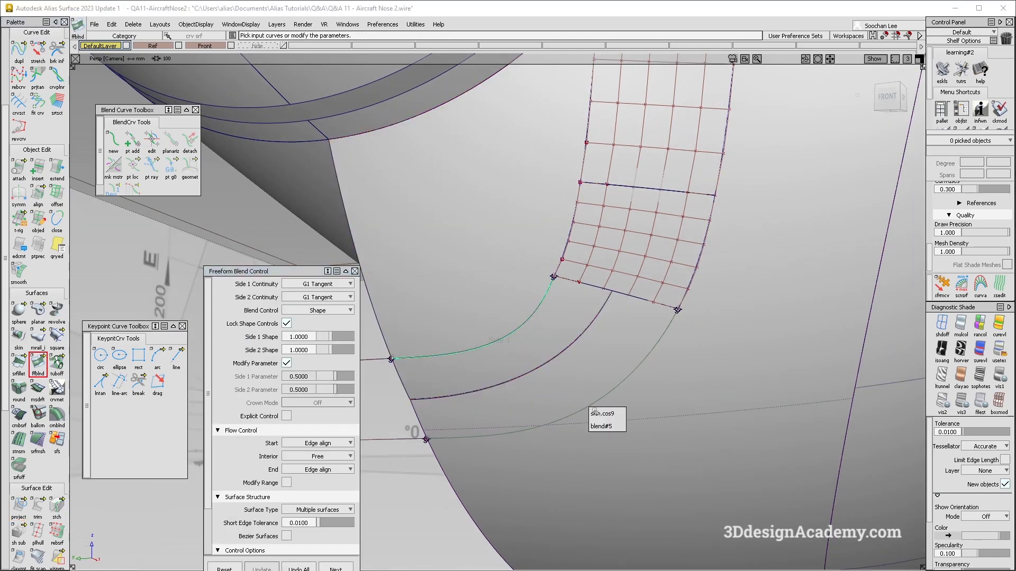
click(603, 414)
alt+shift+drag(542, 404, 553, 401)
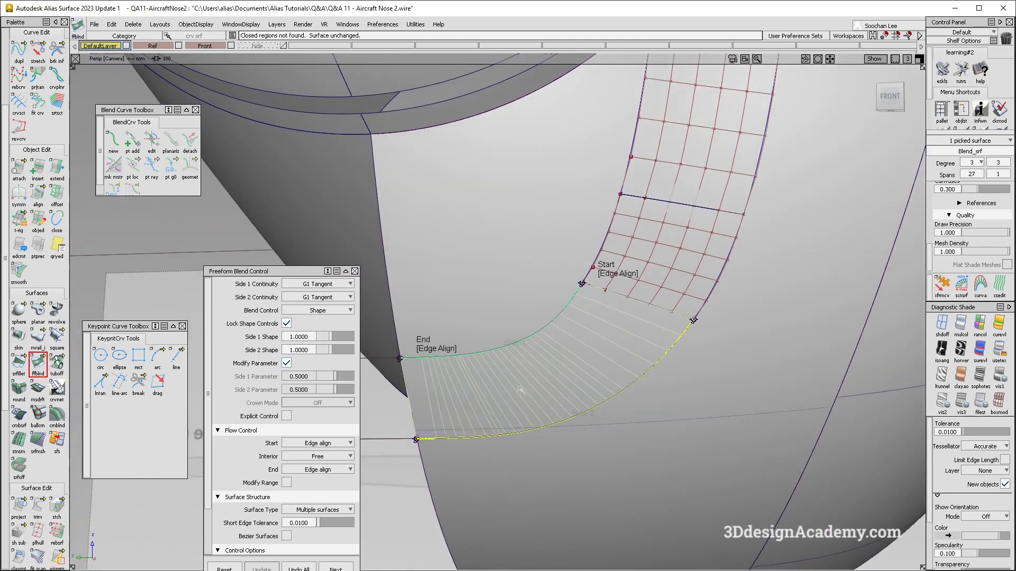
click(337, 288)
click(337, 321)
click(339, 298)
click(336, 335)
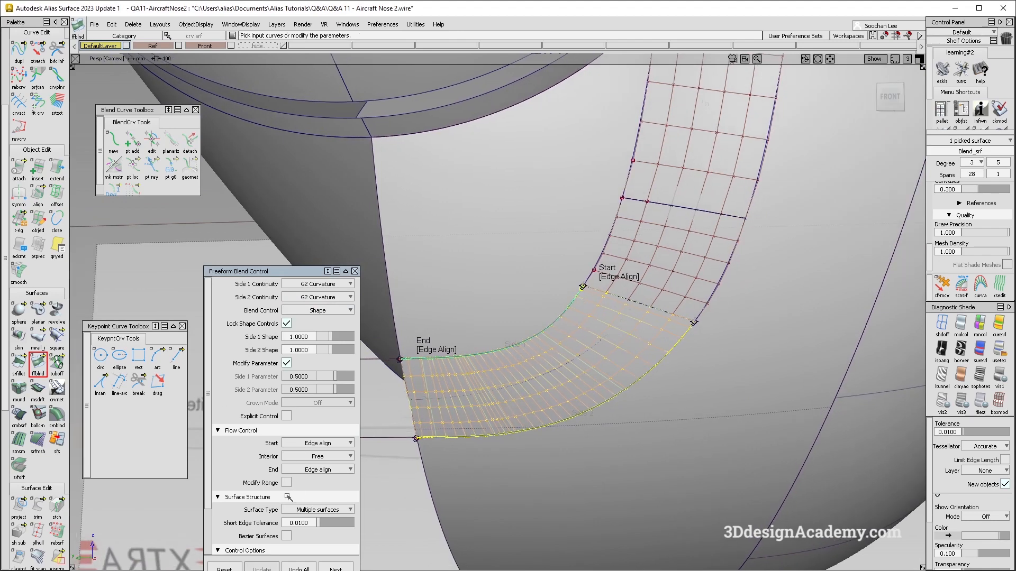
- Try the Bezier Surfaces option on the freeform blend, and delete the resulting blend surface
click(286, 536)
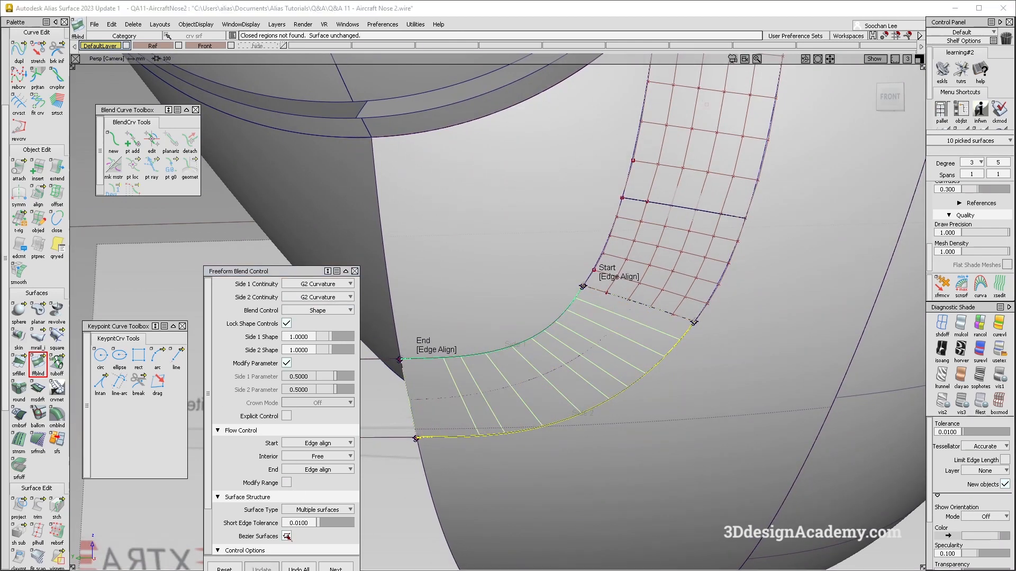
alt+shift+drag(537, 422, 510, 362)
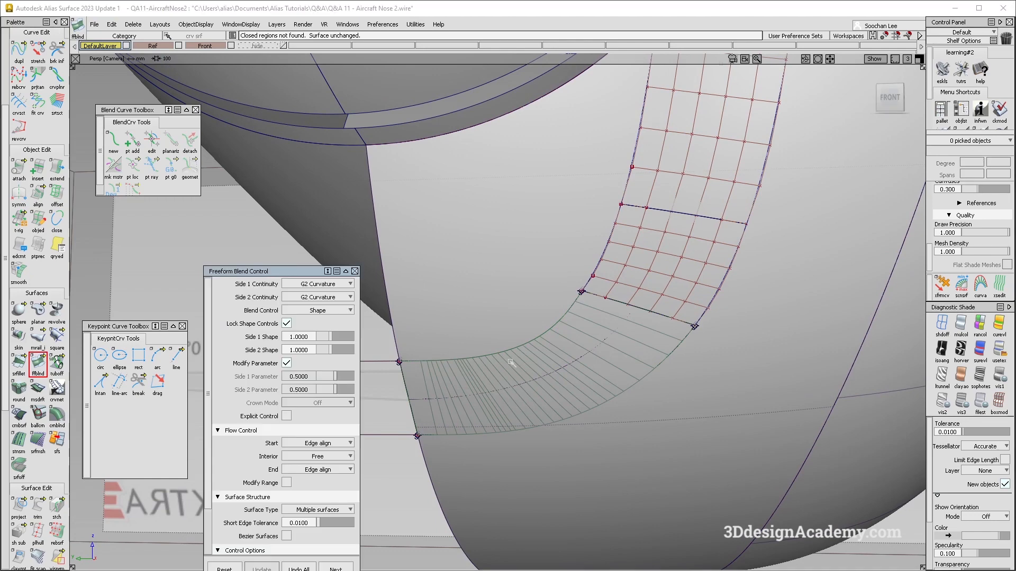
ctrl+shift+drag(635, 329, 536, 365)
click(558, 345)
key(Delete)
key(Return)
- Try a skin surface between the inner and outer blend curves
click(19, 339)
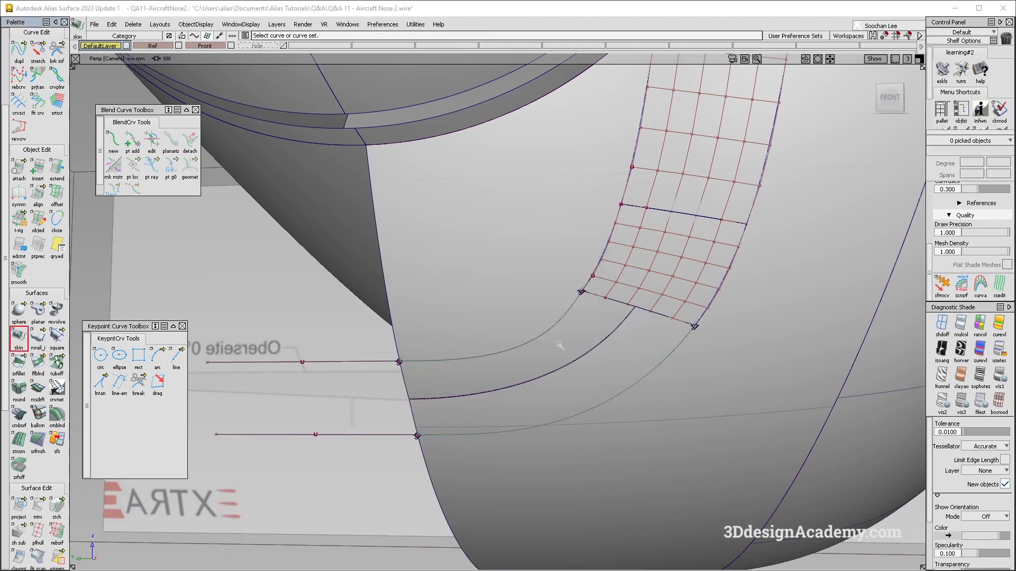
click(514, 344)
click(530, 368)
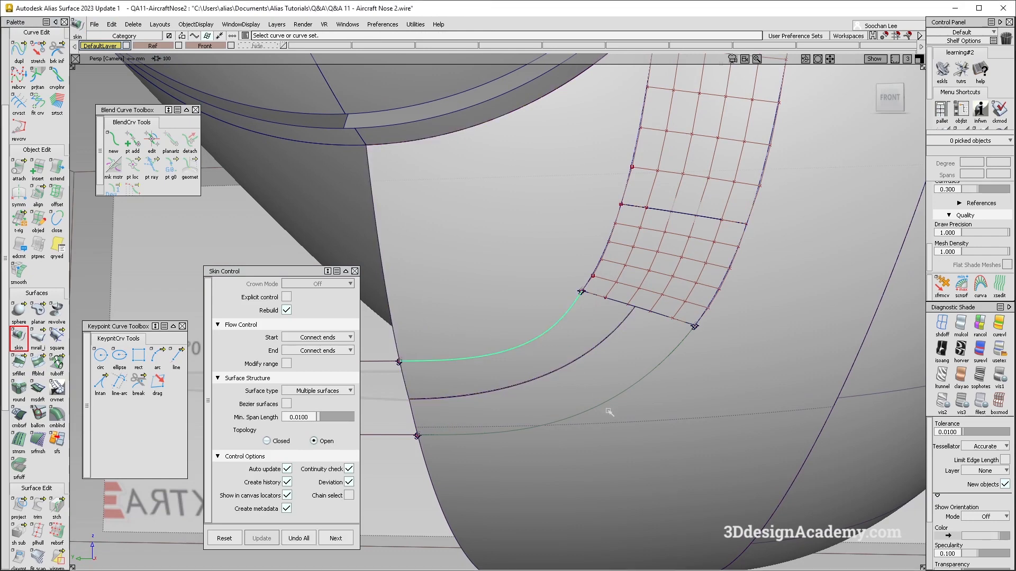
click(608, 404)
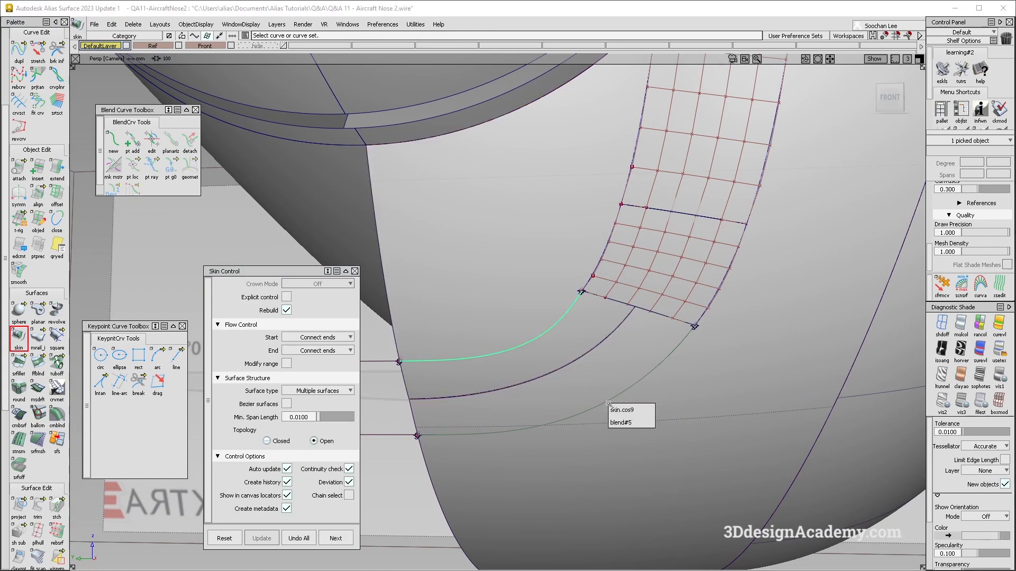
click(624, 424)
alt+shift+drag(513, 421, 503, 393)
ctrl+shift+right_drag(413, 456, 357, 320)
- Create a G2 freeform blend surface between the projected curves on the two lower nose surfaces
click(516, 350)
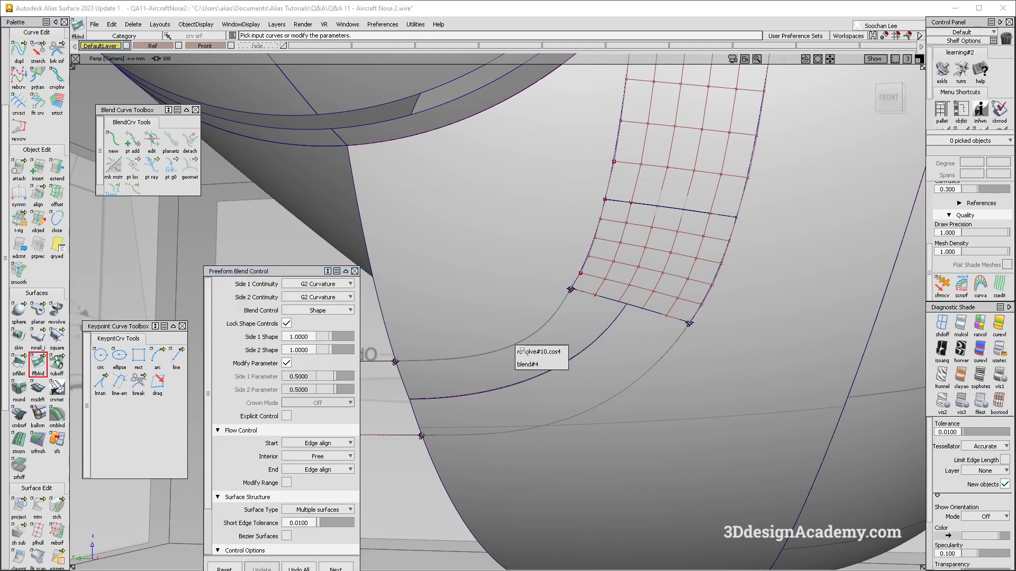
click(529, 352)
ctrl+shift+drag(531, 378, 531, 338)
click(529, 338)
click(544, 341)
click(620, 394)
click(632, 401)
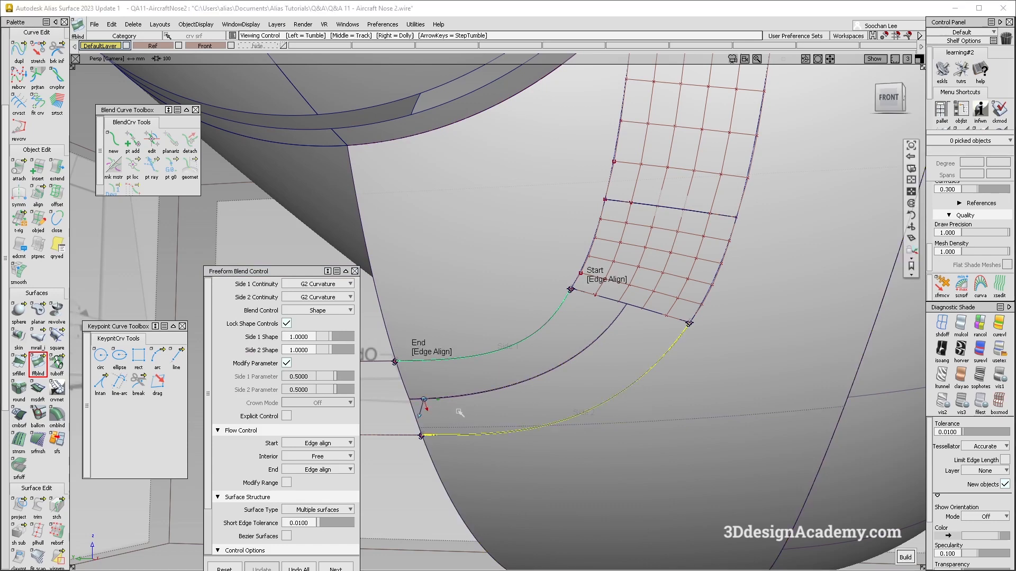
ctrl+shift+drag(375, 374, 374, 334)
- Duplicate the freeform blend surface's edge at the centre line as a curve
click(19, 52)
click(412, 402)
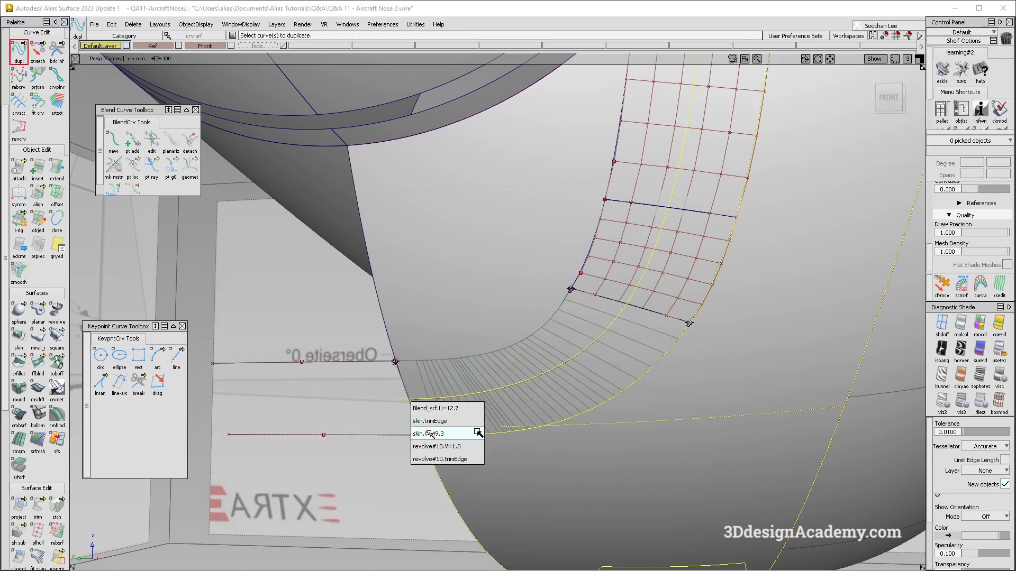
click(430, 408)
- Set the inner blend curve's constraint at the centre line to G1 continuity
mouse_move(497, 424)
alt+shift+mouse_down()
mouse_move(512, 399)
mouse_move(492, 397)
mouse_move(492, 365)
mouse_move(484, 418)
alt+shift+mouse_up()
click(478, 395)
click(484, 418)
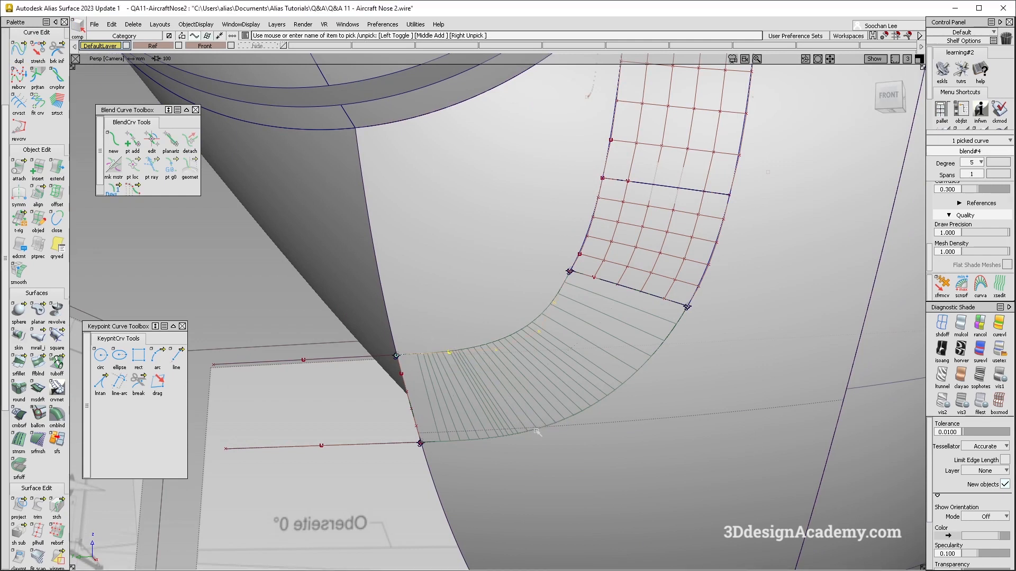
click(109, 213)
click(152, 139)
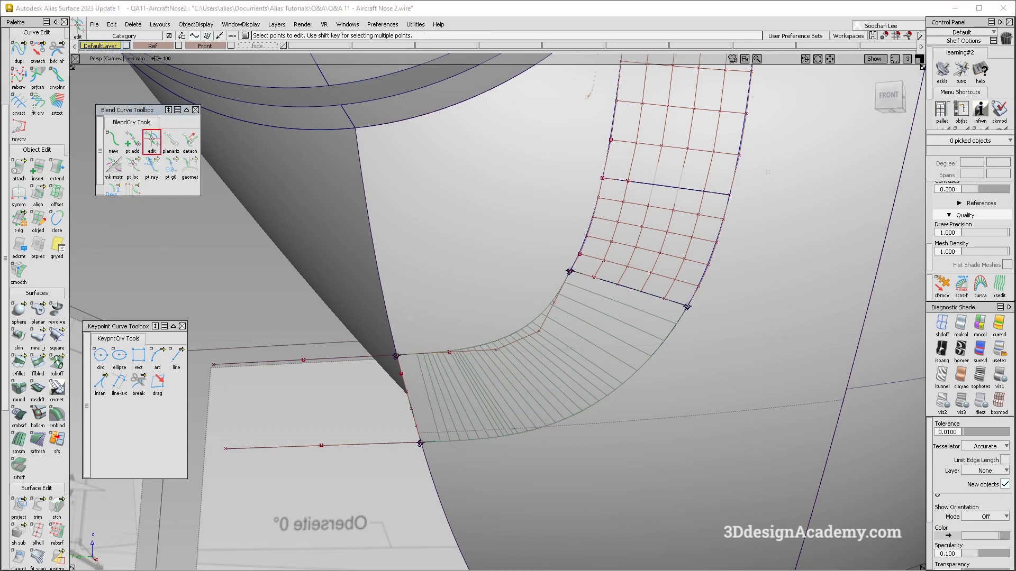
click(395, 357)
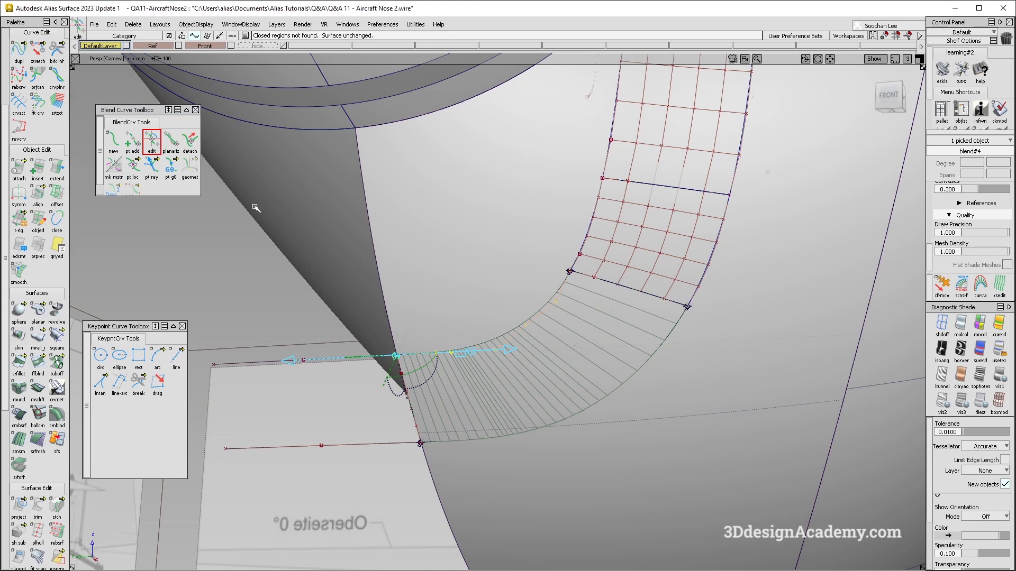
click(171, 168)
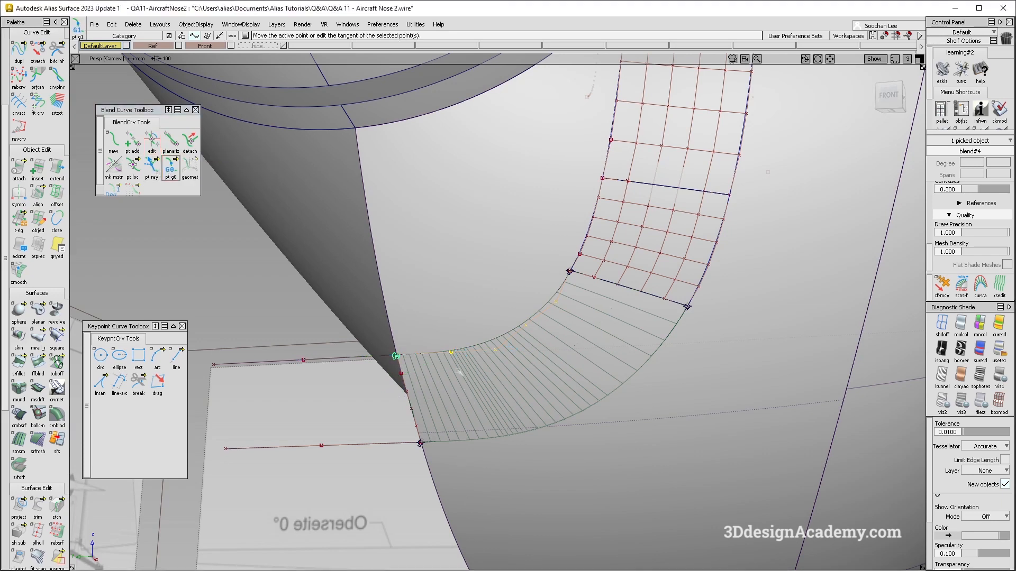
click(411, 360)
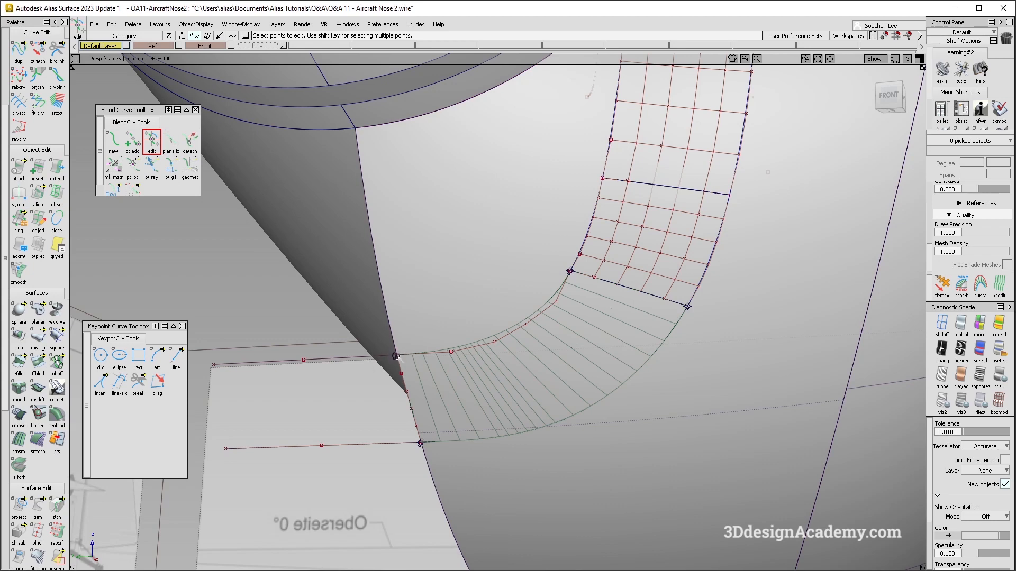
- Set the outer blend curve's centre-line constraint to G1 continuity and clear the selection
alt+shift+drag(555, 417, 443, 446)
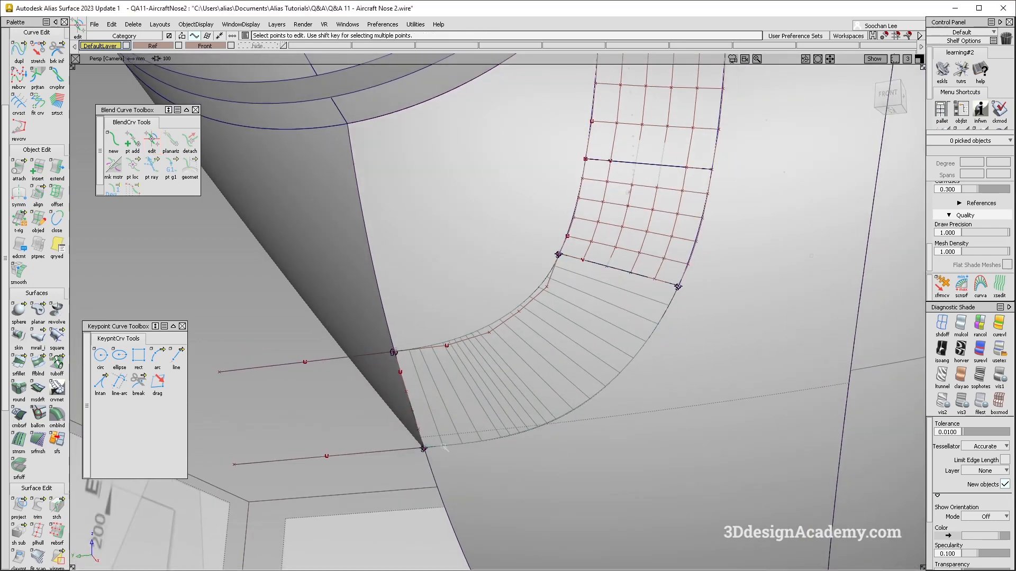
click(424, 450)
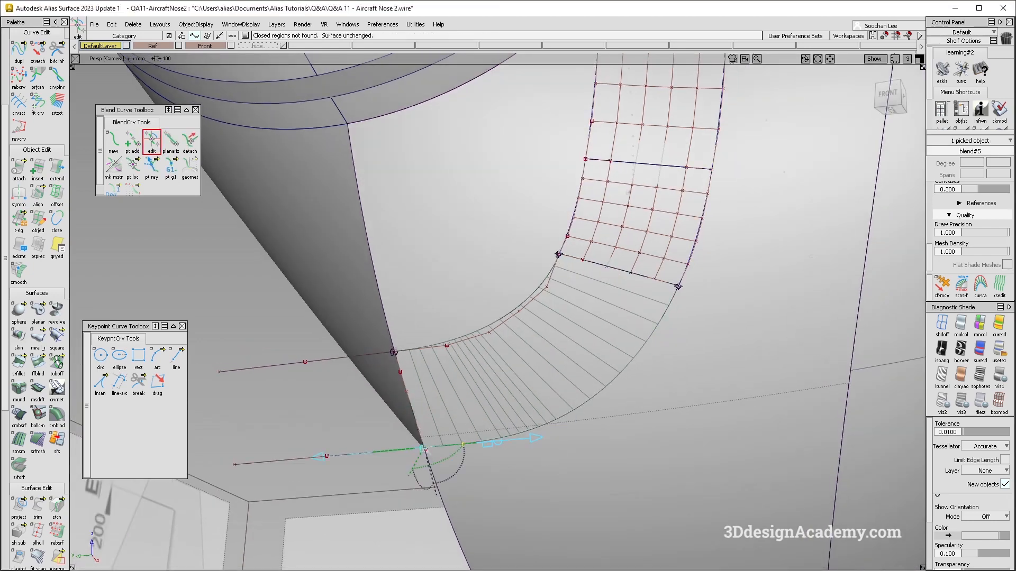
click(487, 444)
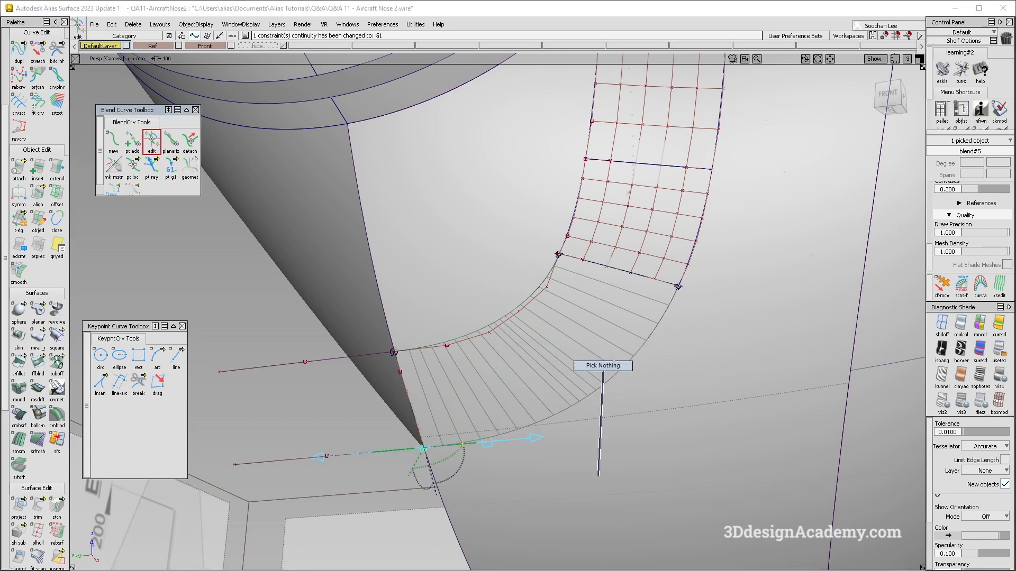
ctrl+shift+drag(600, 382, 598, 476)
- Delete the freeform blend surface between the fillet's end and the centre line
click(942, 324)
alt+shift+drag(656, 267, 582, 281)
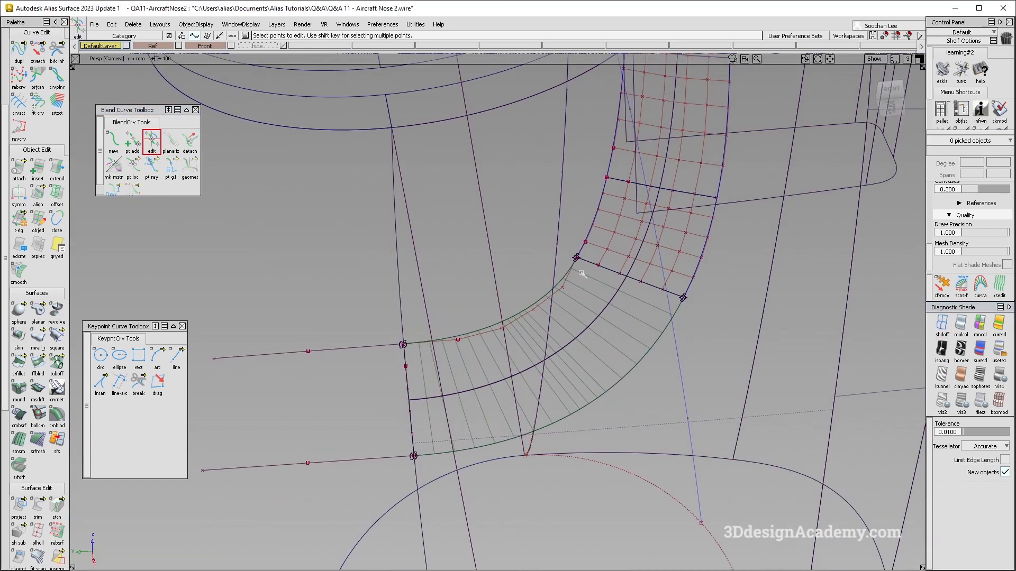
mouse_move(509, 319)
alt+shift+mouse_down()
mouse_move(566, 322)
mouse_move(644, 385)
mouse_move(658, 423)
alt+shift+mouse_up()
click(643, 379)
ctrl+shift+drag(657, 423, 652, 464)
click(958, 327)
ctrl+shift+drag(538, 334, 543, 329)
click(515, 365)
key(Delete)
- Create a square surface bounded by the duplicated centre-line curve, the inner blend curve, the fillet's end edge and the outer blend curve
click(57, 336)
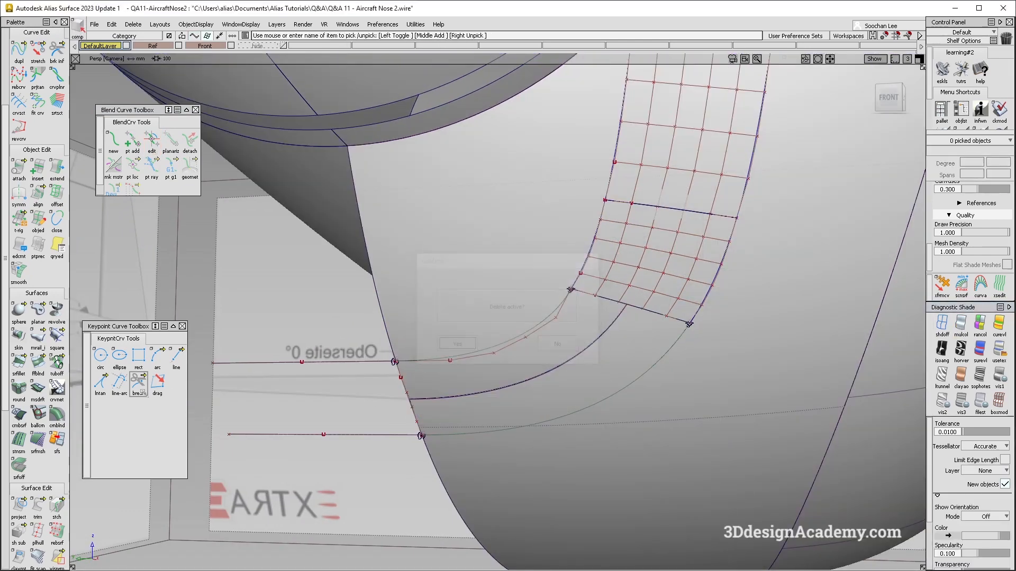
click(410, 398)
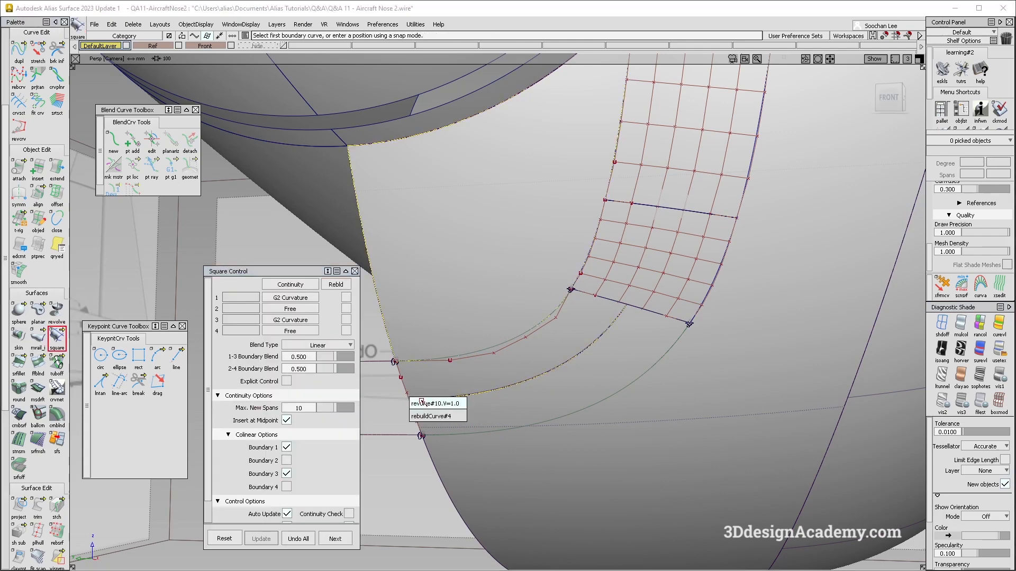
click(426, 416)
click(468, 357)
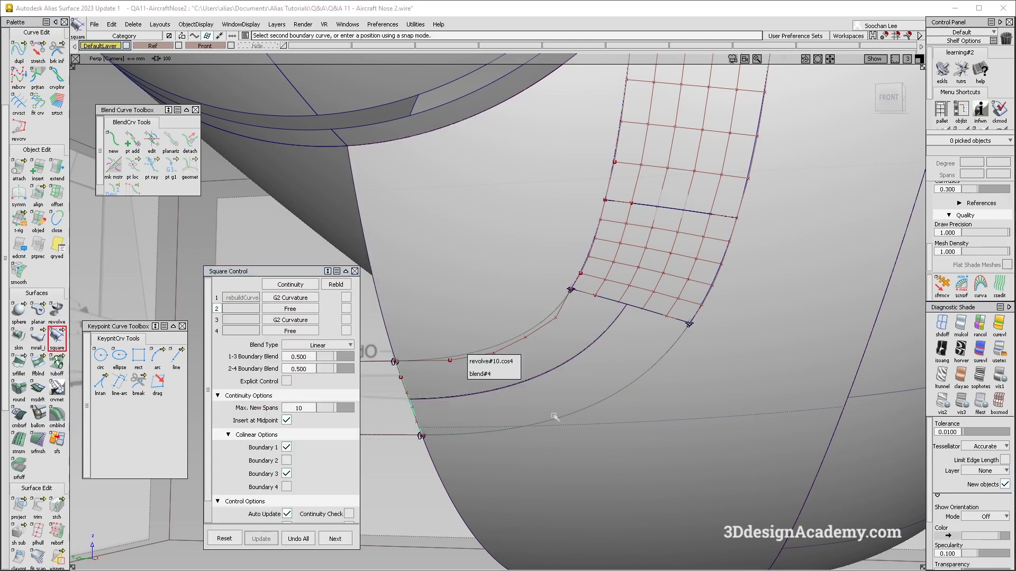
click(482, 373)
click(599, 410)
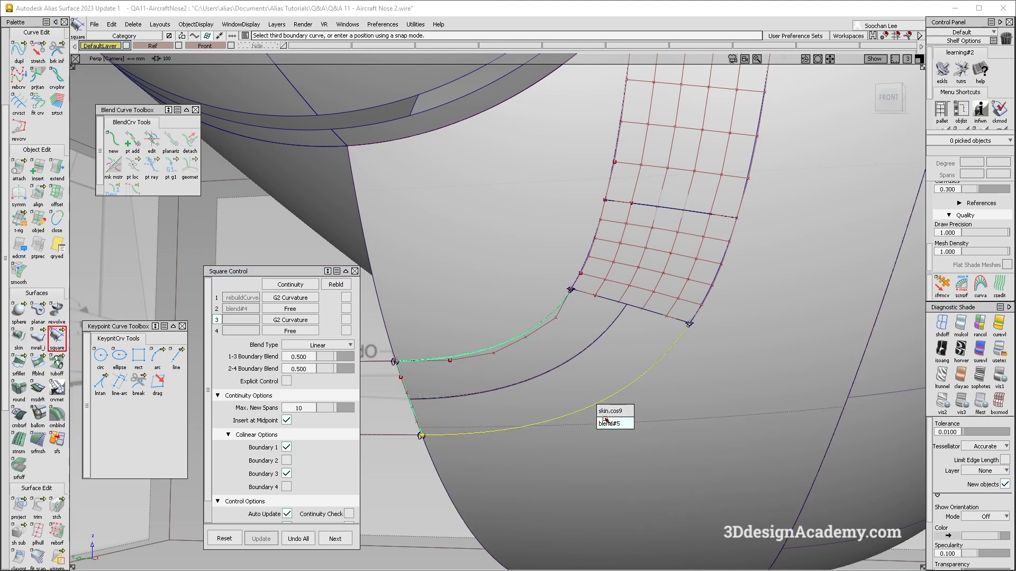
click(610, 424)
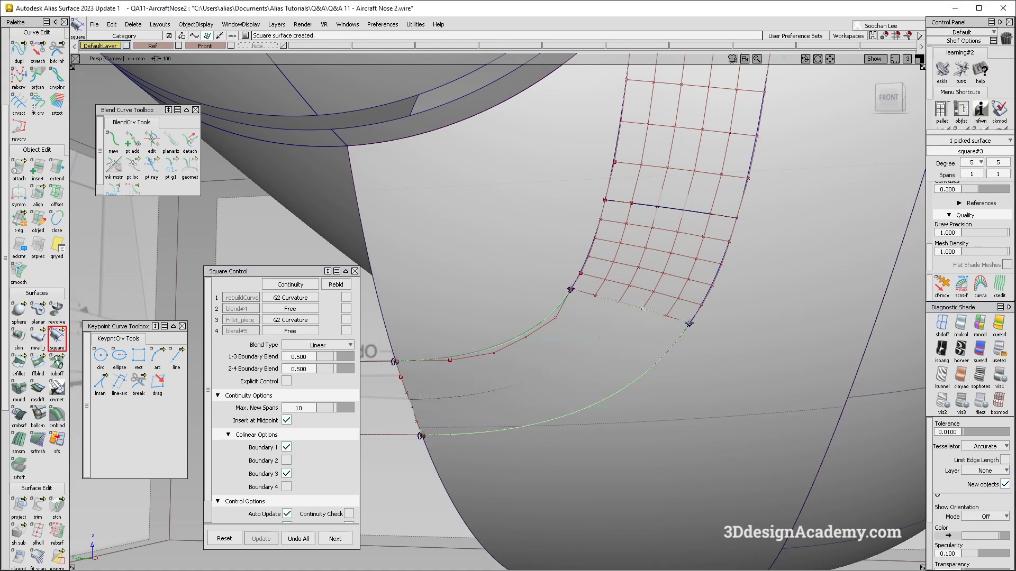
- Set the square surface's boundary 1 continuity to Free and turn off the colinear options for boundaries 1 and 3
alt+shift+drag(615, 353, 571, 381)
click(286, 448)
click(287, 474)
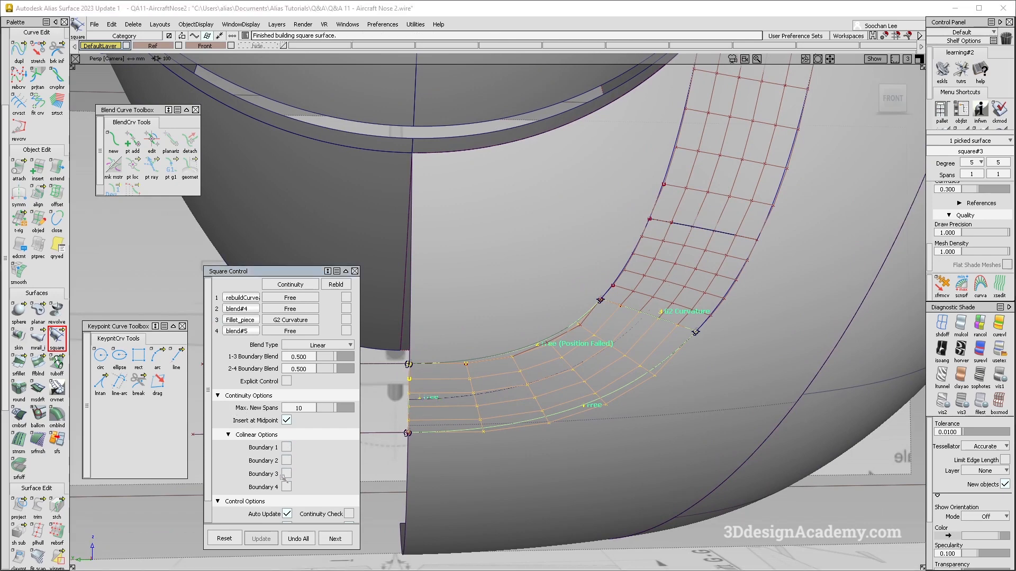
alt+shift+drag(529, 379, 512, 403)
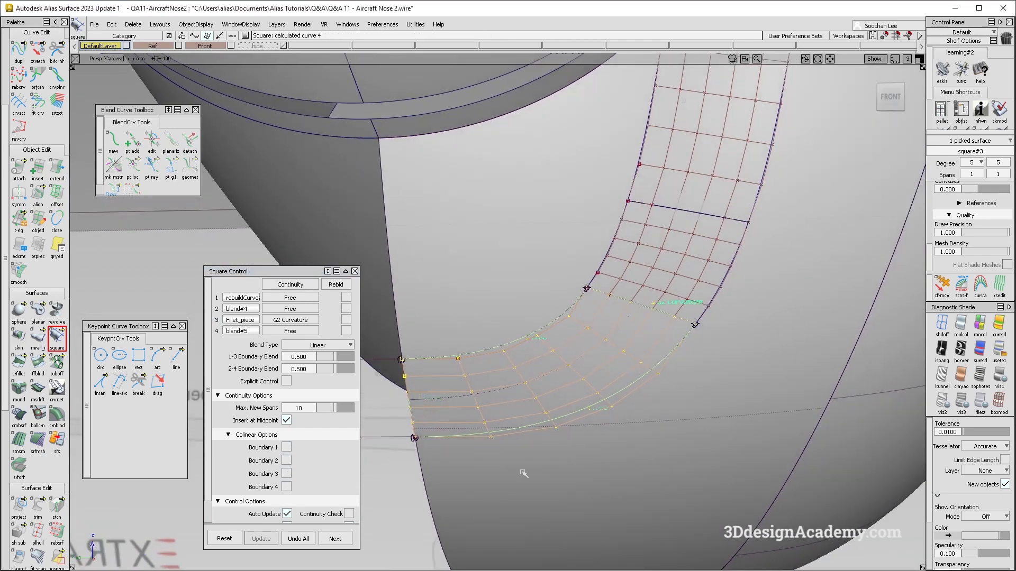
- Align the square surface's inner and outer edges to the adjacent nose surfaces using G2 continuity and the Project alignment type
click(39, 194)
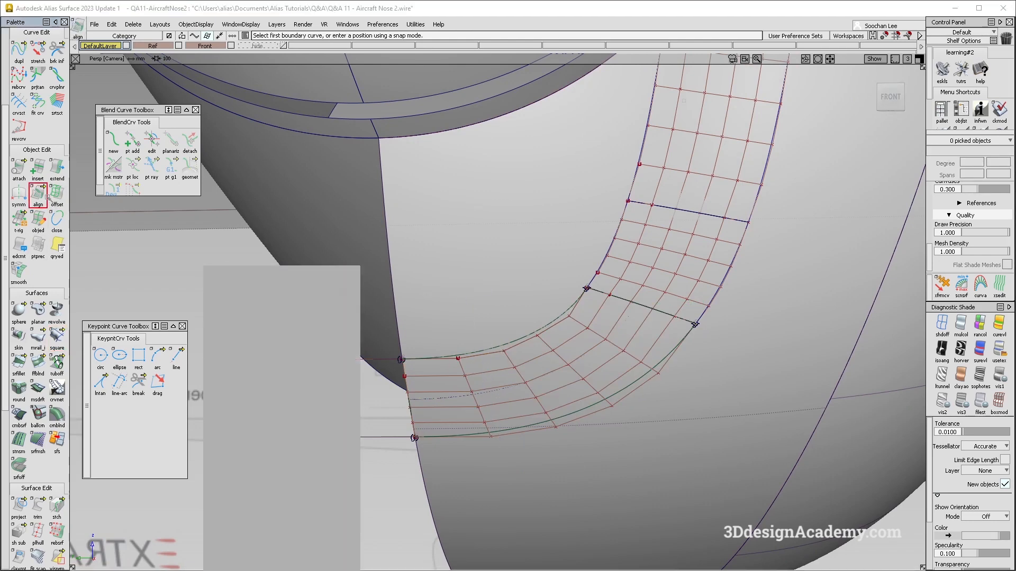
click(267, 345)
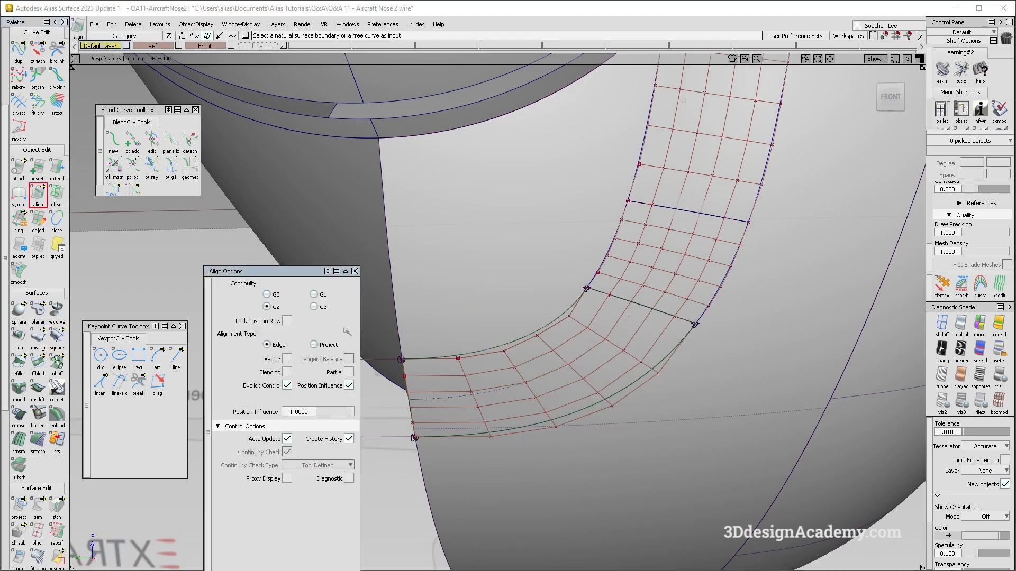
click(313, 344)
click(535, 346)
click(542, 338)
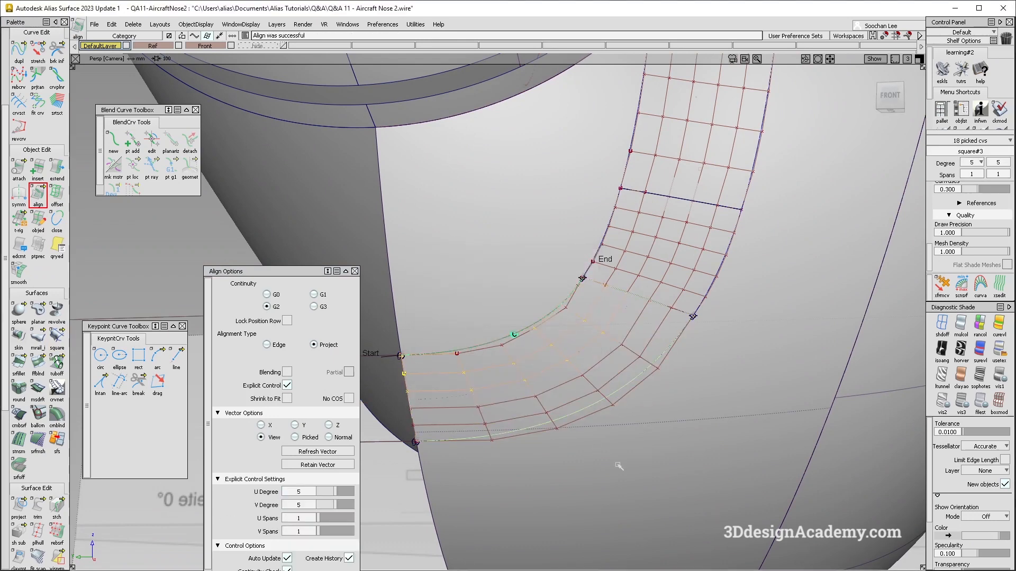
click(614, 407)
click(631, 411)
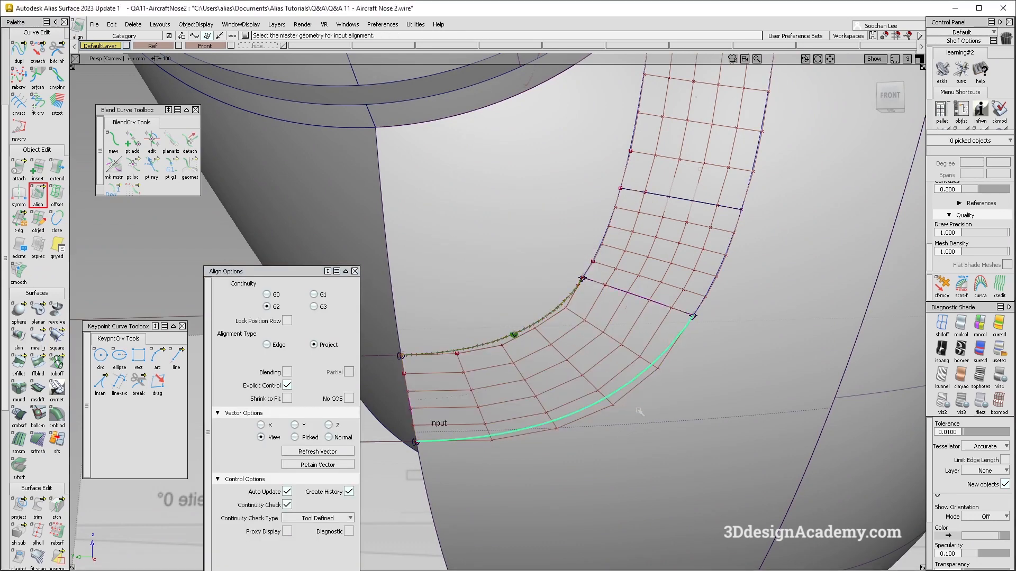
- Check the surface continuity between the square surface and the fillet, and select the square surface
scroll(35, 507, down, 3)
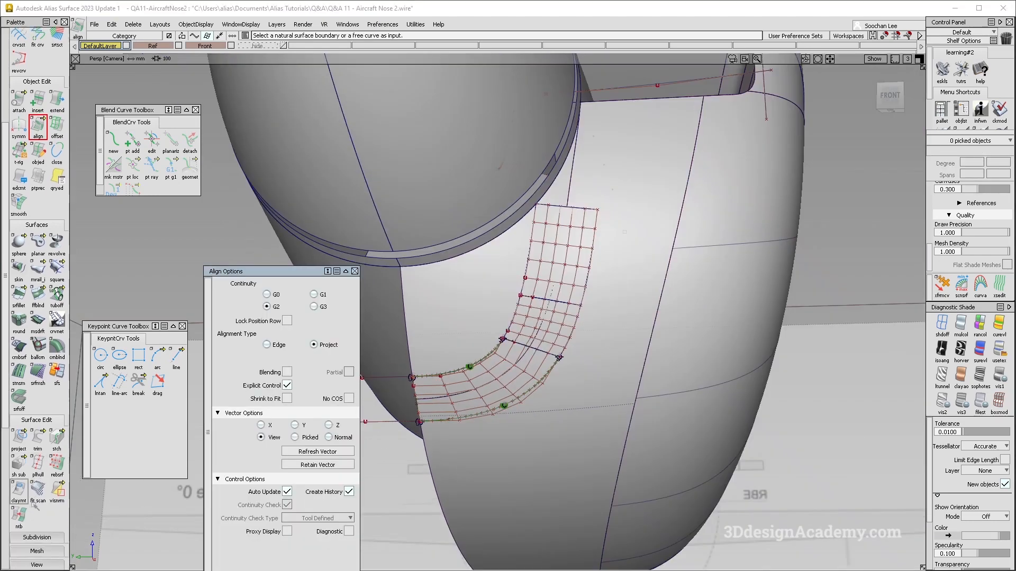
scroll(35, 506, down, 5)
click(19, 510)
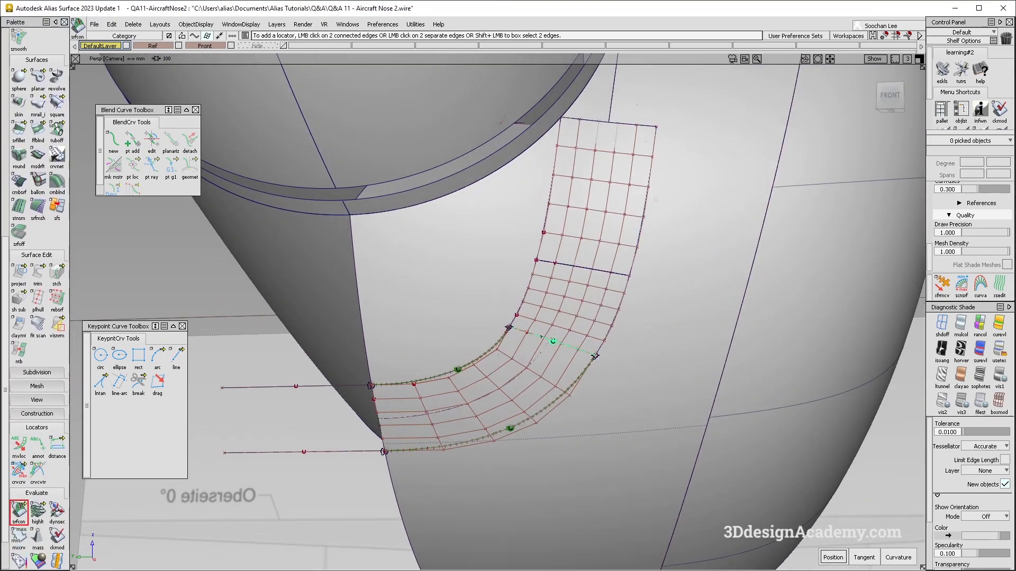
ctrl+shift+drag(523, 350, 500, 368)
click(497, 381)
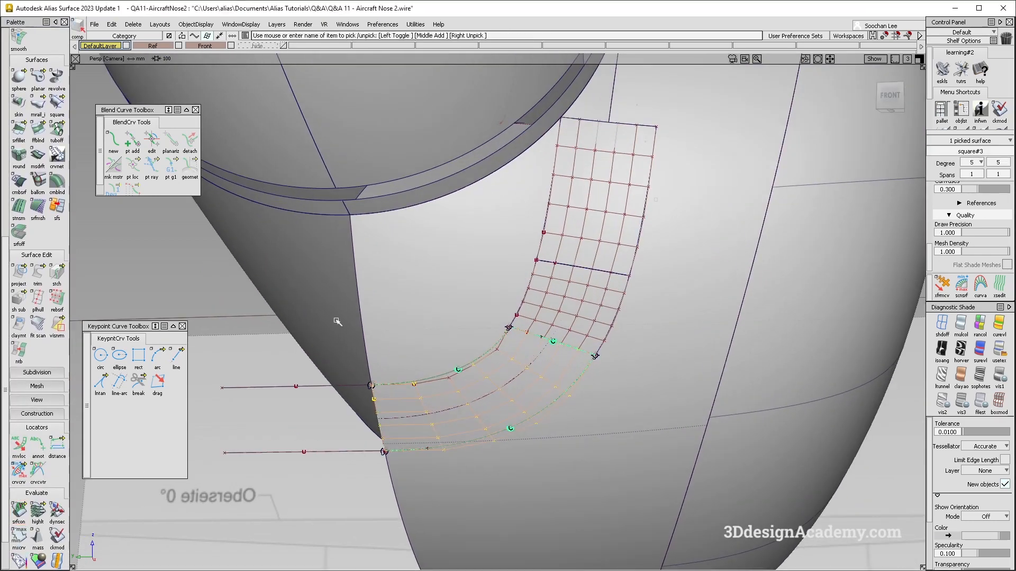
- Mirror a copy of the square surface across the centre line and hide everything except the two halves
click(112, 24)
mouse_move(138, 115)
click(208, 127)
alt+shift+click(385, 419)
alt+shift+drag(386, 419, 333, 416)
ctrl+shift+drag(469, 354, 412, 413)
click(416, 394)
click(194, 25)
click(205, 87)
ctrl+shift+drag(351, 443, 352, 334)
- Check the surface continuity between the square surface and its mirrored copy along the centre line
scroll(24, 513, down, 1)
click(19, 500)
click(377, 419)
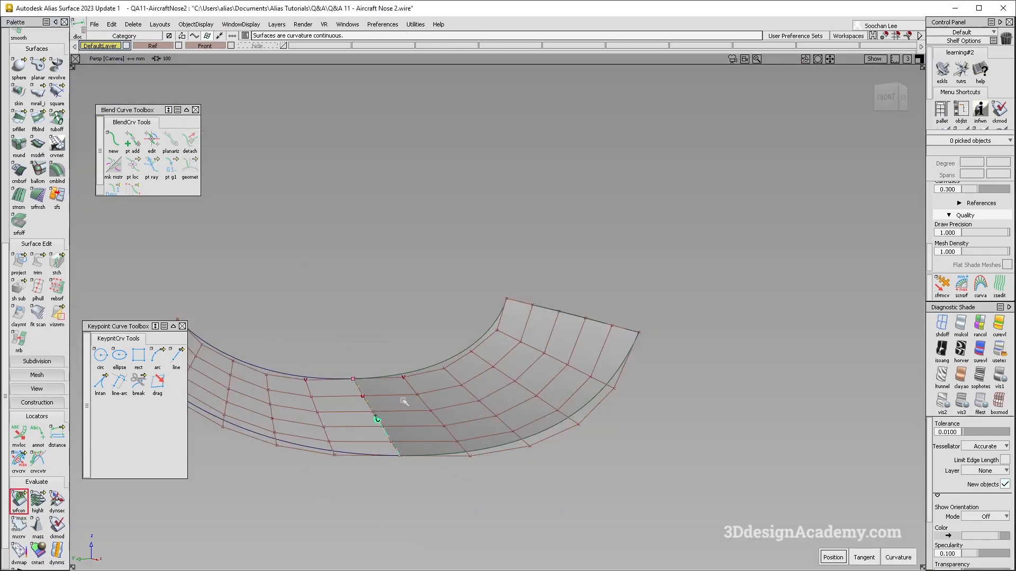
ctrl+shift+drag(404, 401, 350, 450)
- Delete the mirrored copy of the square surface and show all hidden objects again
click(310, 410)
key(Delete)
key(Return)
click(185, 25)
click(225, 81)
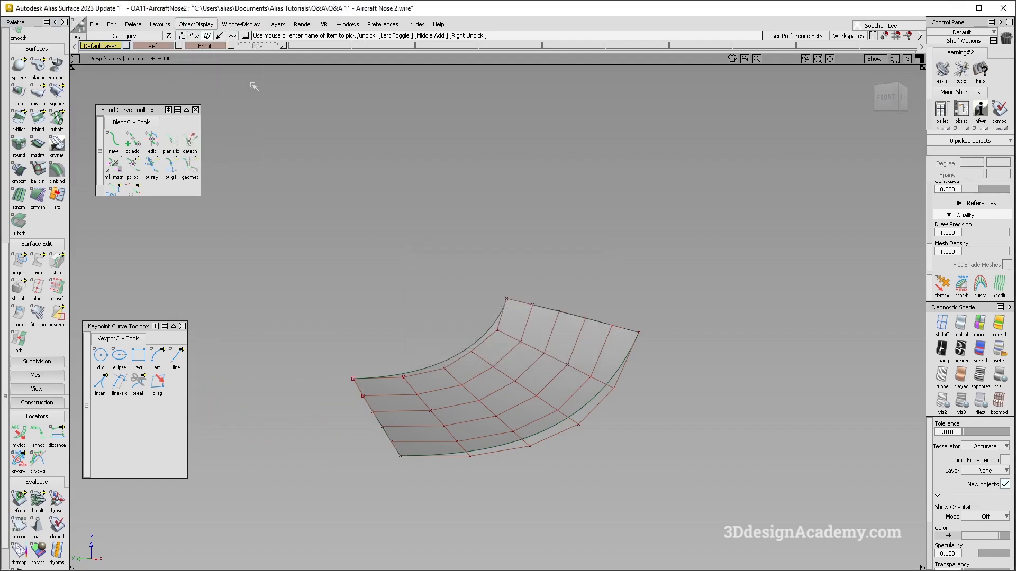
alt+shift+right_drag(423, 297, 344, 318)
drag(548, 278, 461, 391)
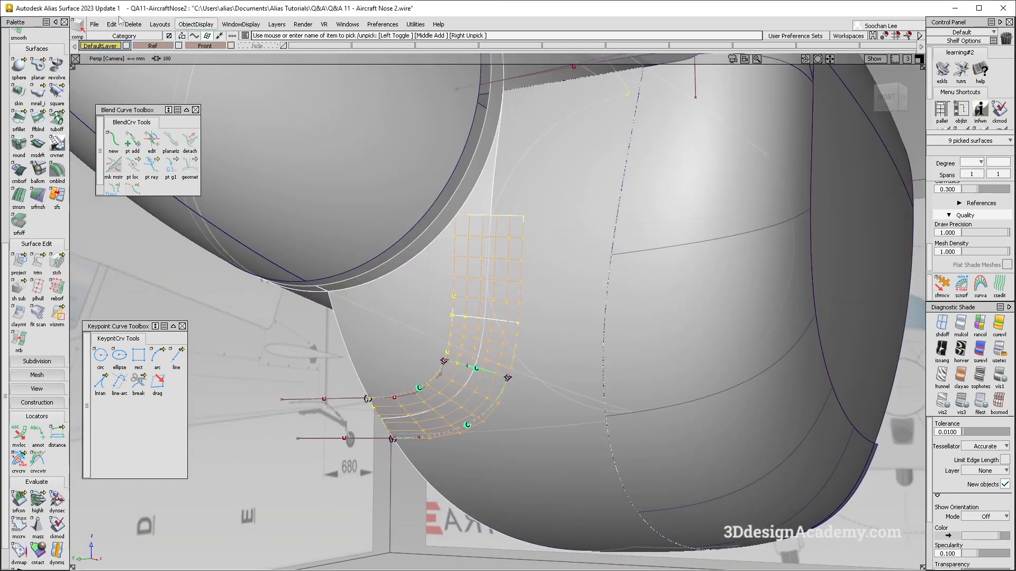
- Delete the construction history of the picked nose and fillet surfaces
click(132, 25)
click(153, 47)
key(Return)
alt+shift+drag(470, 449, 514, 445)
click(515, 445)
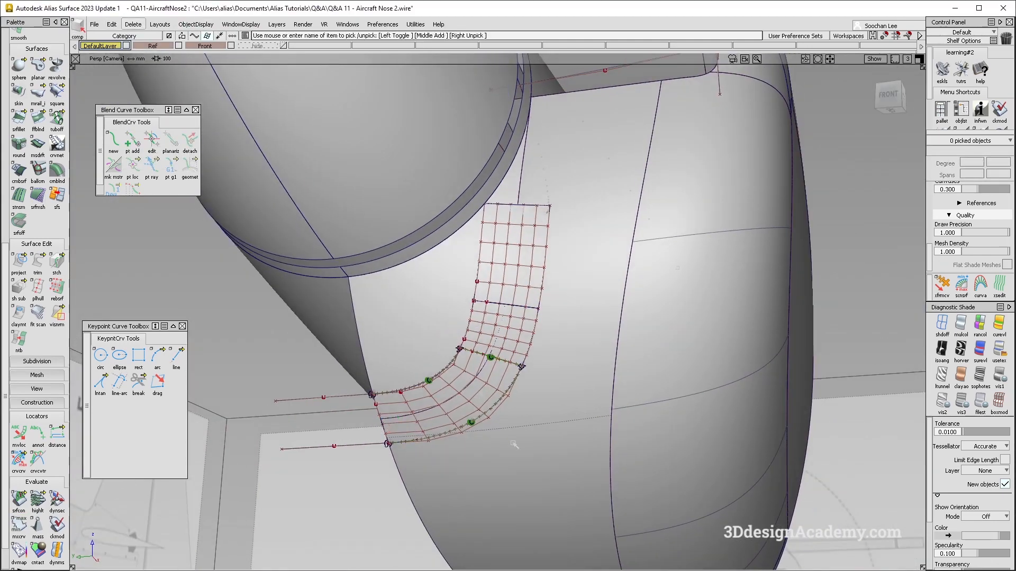
- Delete the leftover blend curves and helper curves around the square surface at the centre line
ctrl+shift+drag(403, 452, 347, 392)
key(Delete)
key(Return)
drag(426, 363, 432, 402)
key(Delete)
key(Return)
- Draw an edit-point curve straight up from the fillet's outer upper corner to just past the intake opening's lower edge
alt+shift+drag(523, 249, 531, 281)
alt+shift+middle_drag(531, 282, 503, 365)
alt+shift+right_drag(502, 347, 535, 358)
ctrl+shift+drag(535, 358, 544, 212)
ctrl+shift+drag(270, 273, 270, 145)
scroll(37, 297, up, 10)
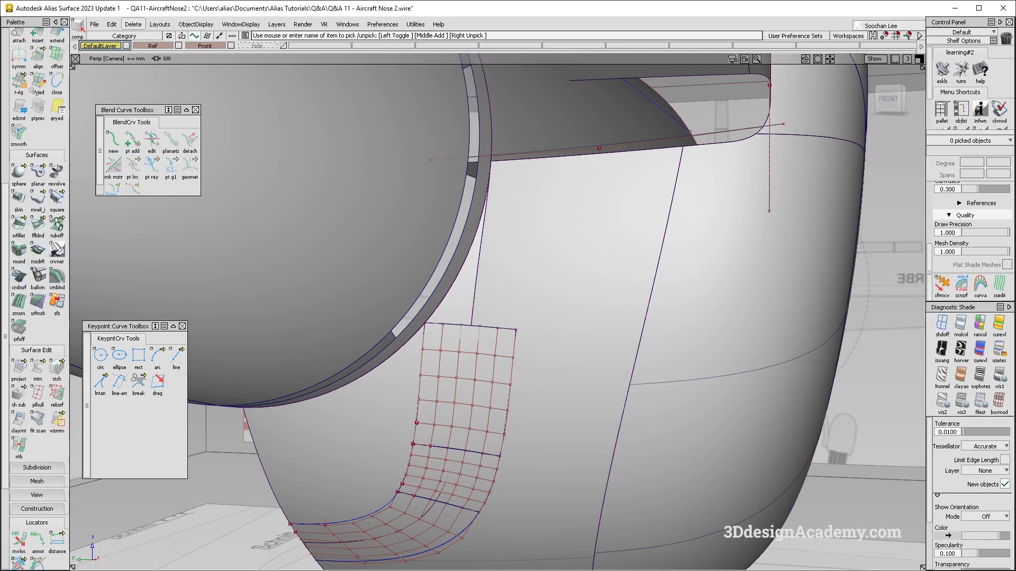
scroll(38, 85, up, 1)
click(37, 70)
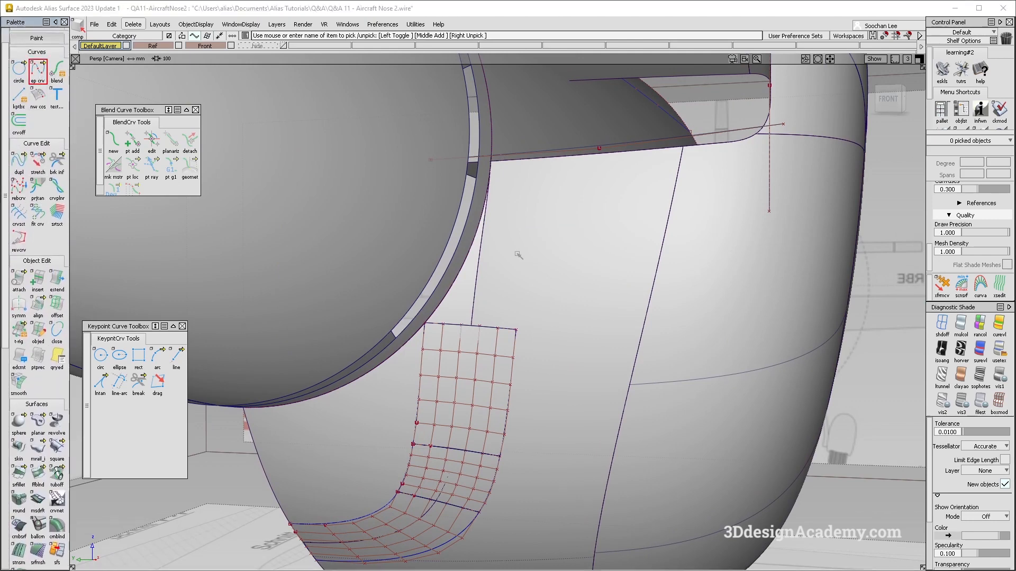
alt+shift+middle_drag(534, 280, 553, 363)
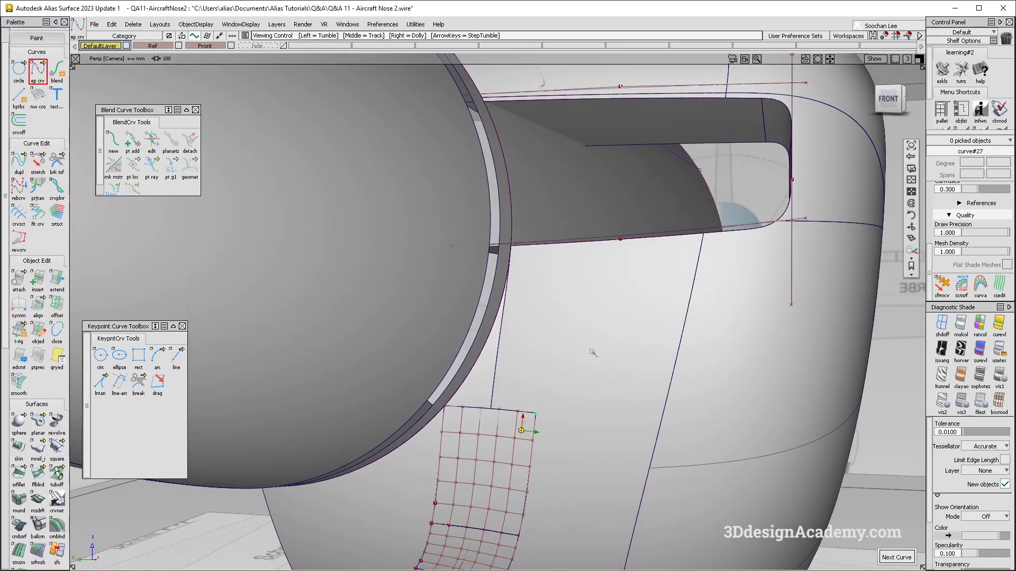
right_drag(592, 351, 589, 296)
right_drag(589, 234, 589, 233)
alt+shift+drag(575, 289, 473, 343)
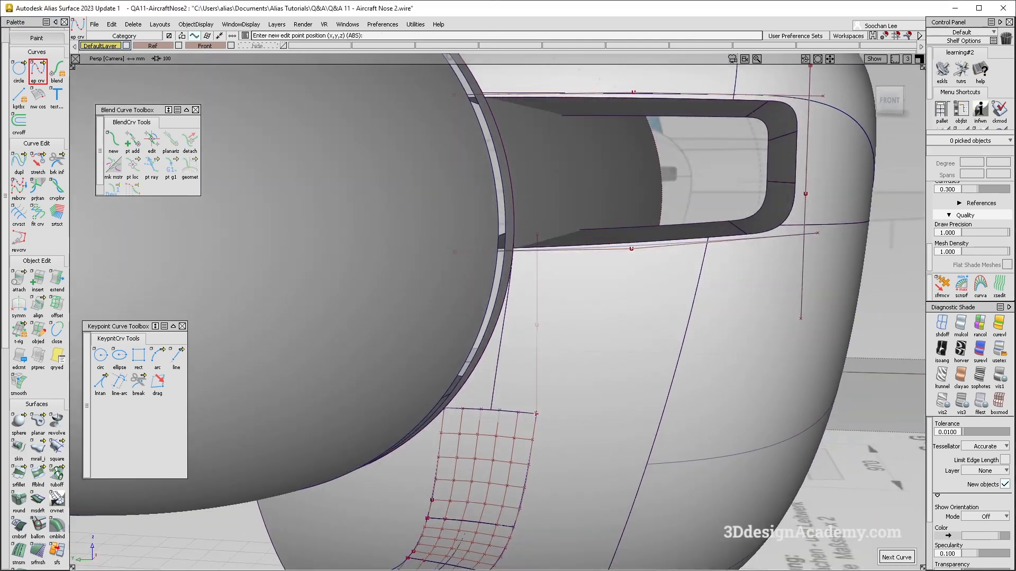
- Align the new curve to the fillet's outer edge using G2 continuity, U/V alignment and explicit degree 2 with 1 span
ctrl+shift+middle_drag(471, 345, 439, 397)
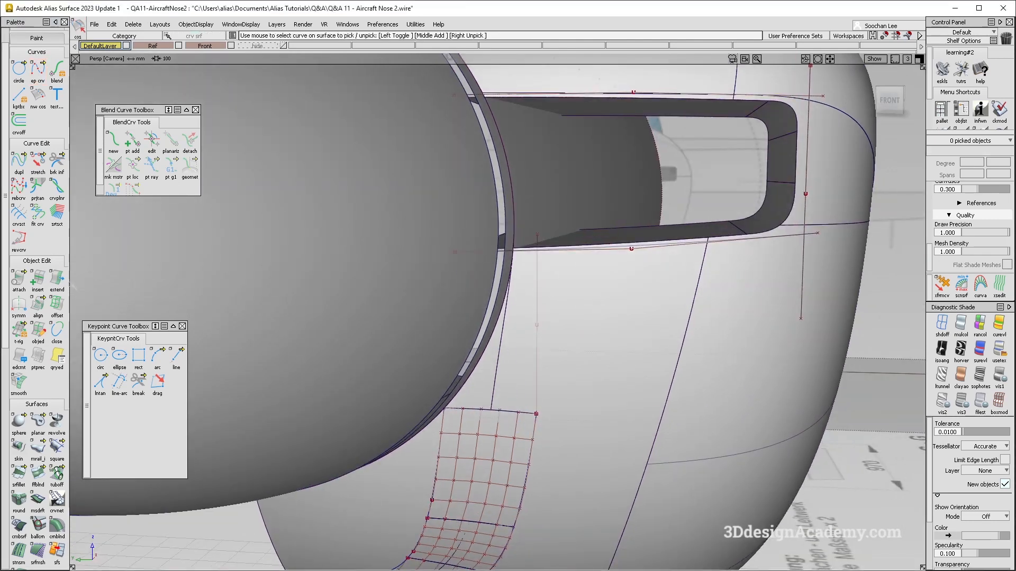
click(536, 404)
click(535, 415)
click(549, 440)
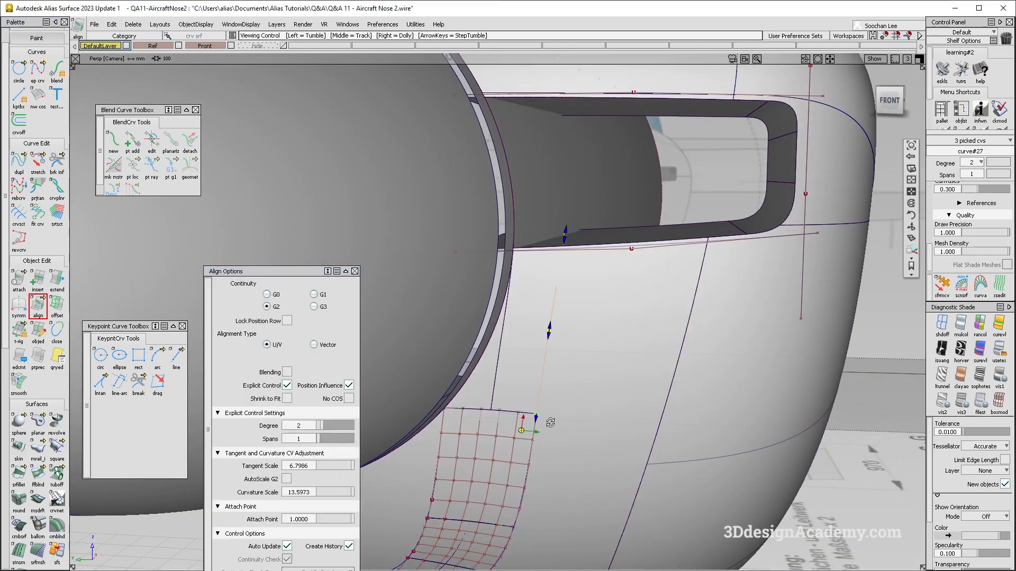
alt+shift+drag(551, 423, 558, 430)
click(38, 305)
- Project the aligned curve onto the lower nose surface beneath the intake opening
scroll(15, 507, down, 7)
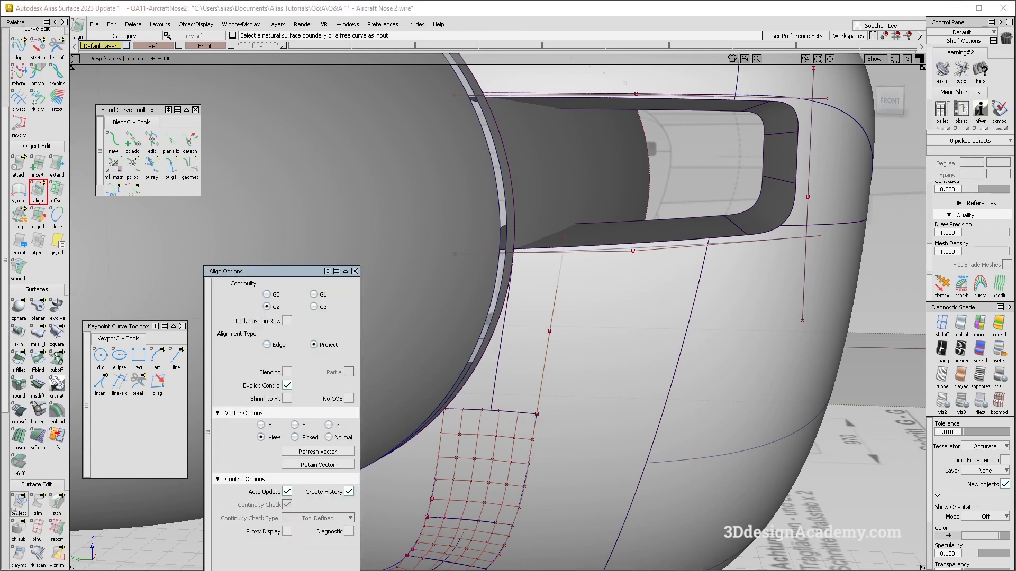
click(563, 394)
click(540, 394)
alt+shift+drag(540, 423, 558, 370)
ctrl+shift+drag(558, 335, 558, 374)
- Try to create a square surface from the fillet's upper end edge, the revolved surface's edge, the intake opening's lower edge and the projected curve
click(57, 335)
click(519, 413)
click(473, 373)
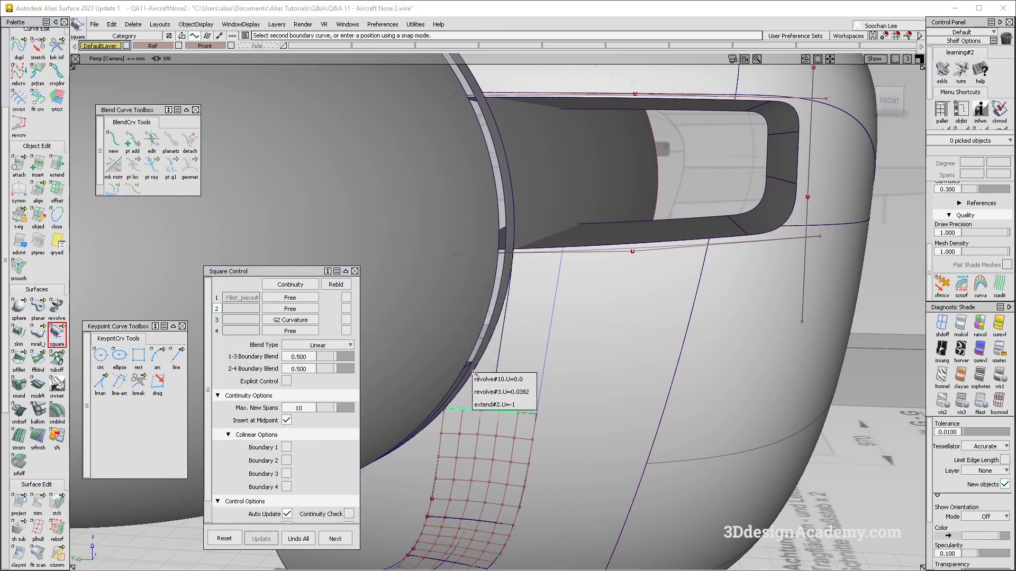
click(432, 411)
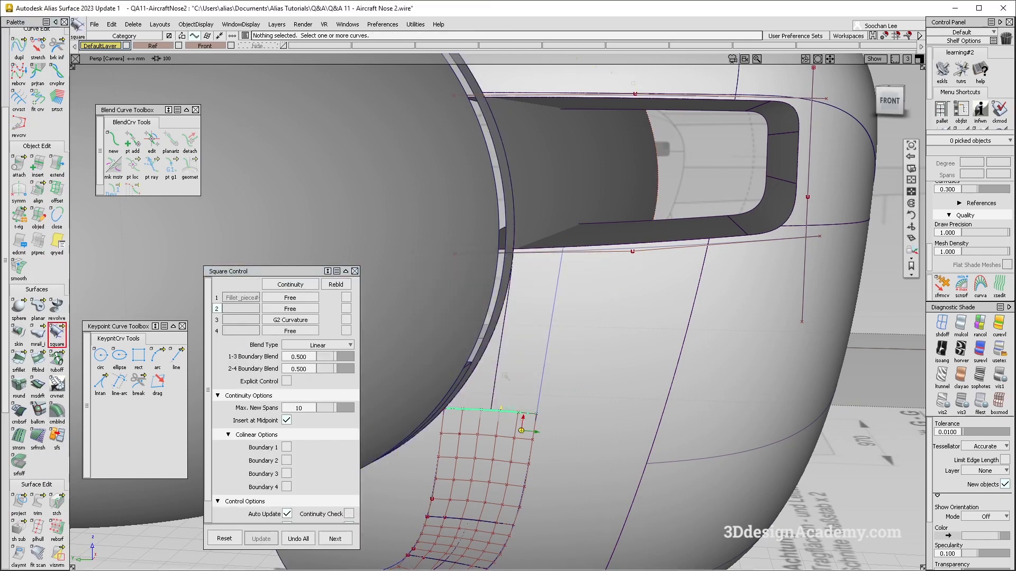
alt+shift+drag(431, 411, 461, 377)
click(470, 374)
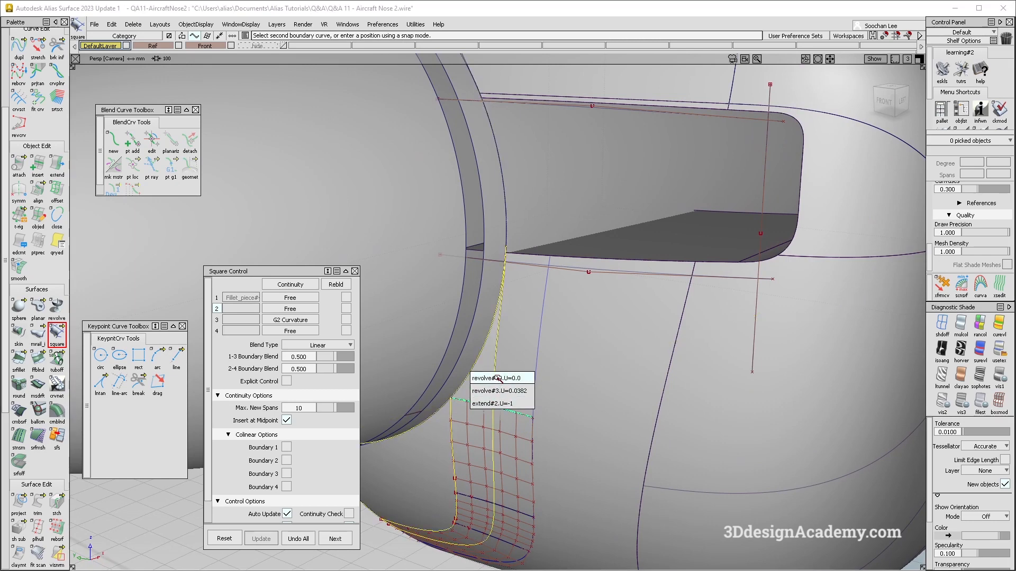
click(498, 378)
click(534, 256)
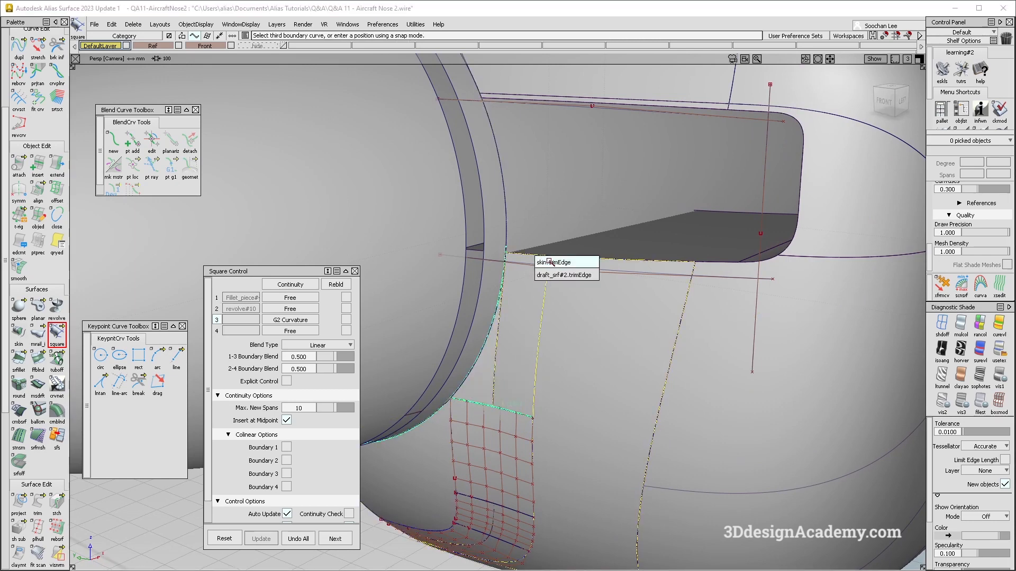
click(550, 273)
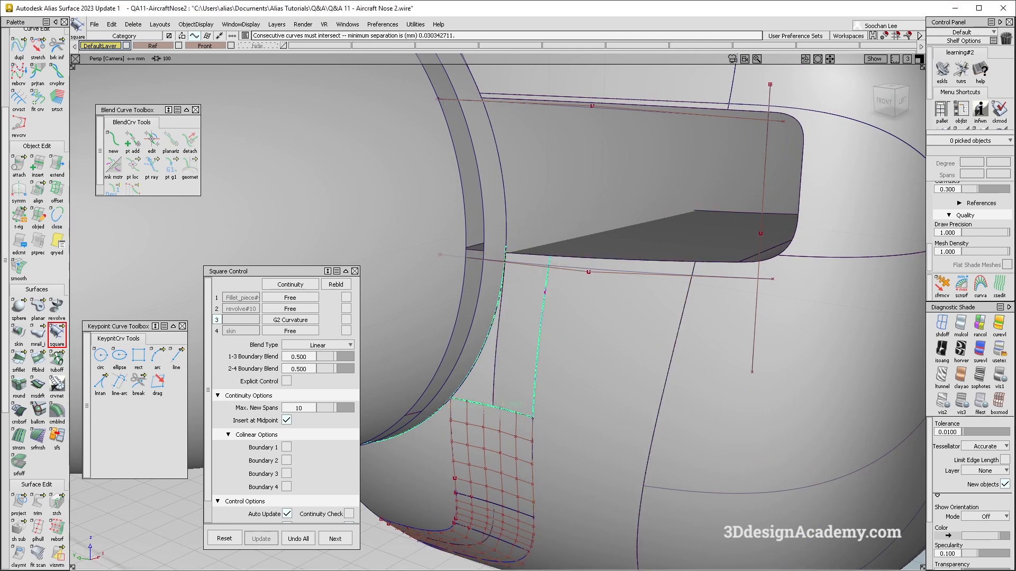
- Inspect the corner between the revolved edge and the intake opening's lower edge, and undo the square boundary picks
mouse_move(537, 253)
alt+shift+right_down()
mouse_move(431, 261)
mouse_move(519, 256)
mouse_move(469, 259)
alt+shift+right_up()
alt+shift+drag(468, 261, 455, 281)
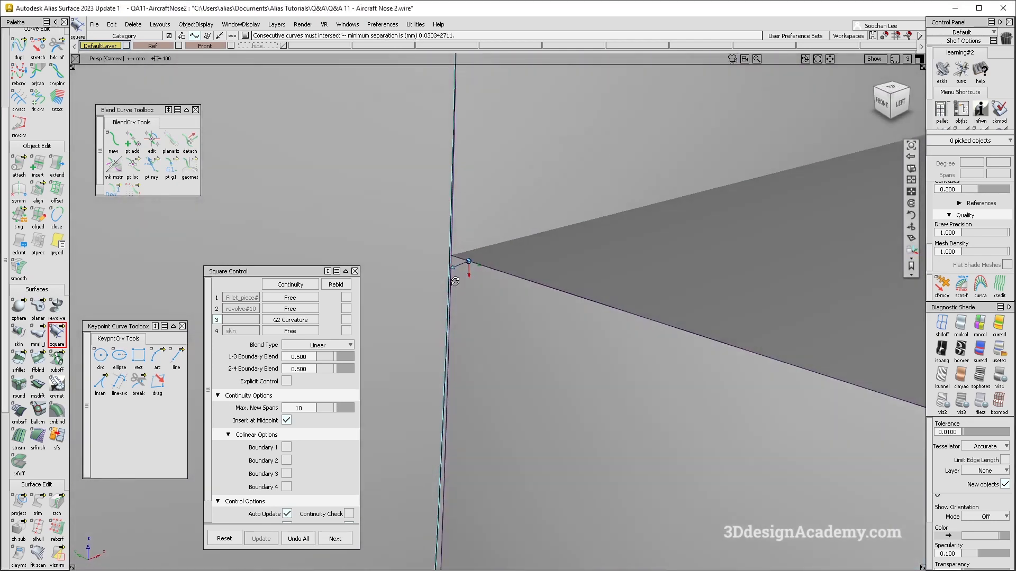
click(589, 300)
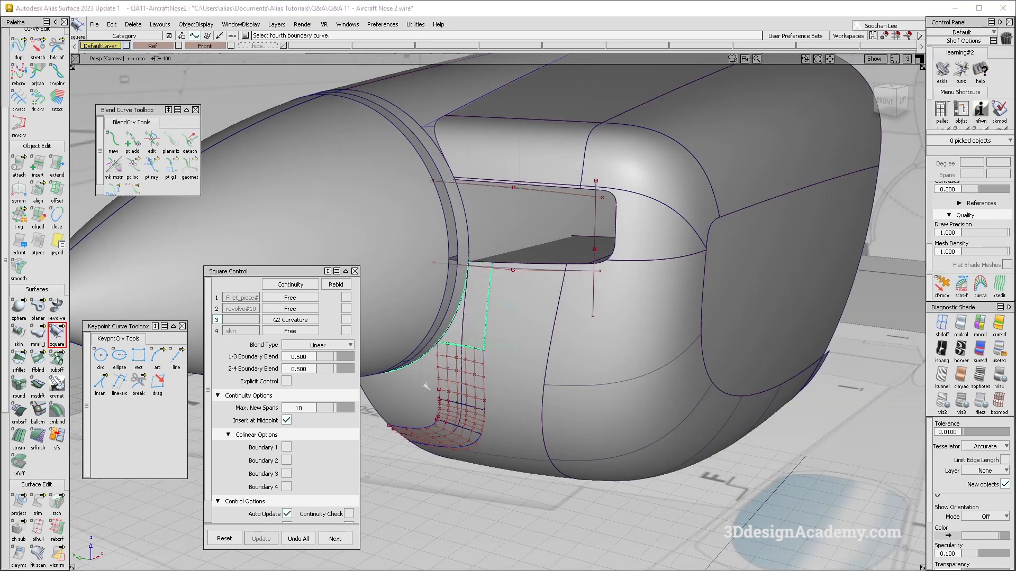
key(ctrl+z)
key(ctrl+z)
key(ctrl+z)
- Pick the revolved surface and examine where its edge meets the corner of the intake opening's lower edge
alt+shift+right_drag(561, 268, 494, 270)
alt+shift+drag(495, 270, 460, 297)
ctrl+shift+drag(388, 259, 501, 396)
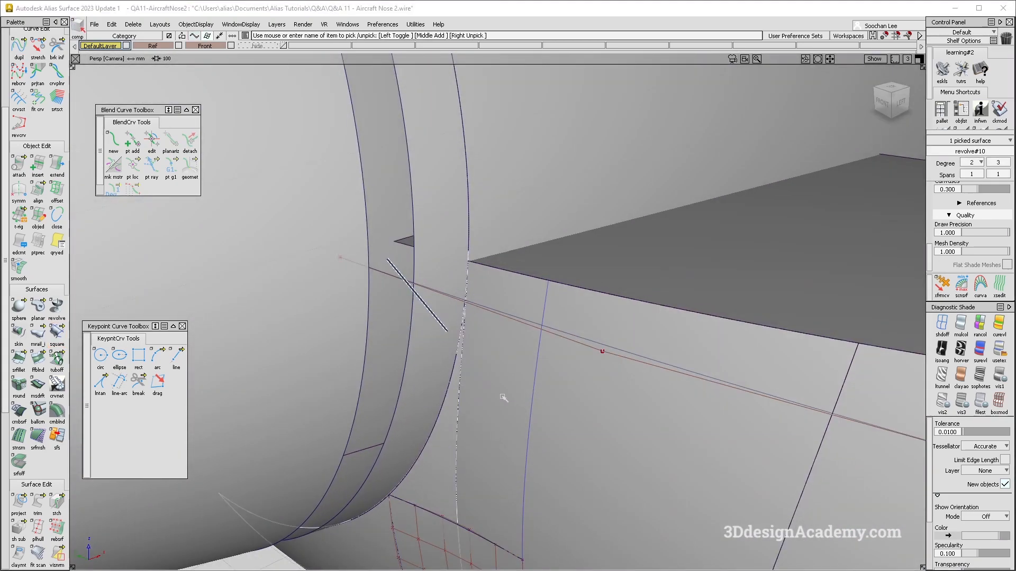
alt+shift+right_drag(424, 275, 476, 264)
alt+shift+drag(476, 265, 483, 271)
alt+shift+right_drag(512, 261, 554, 320)
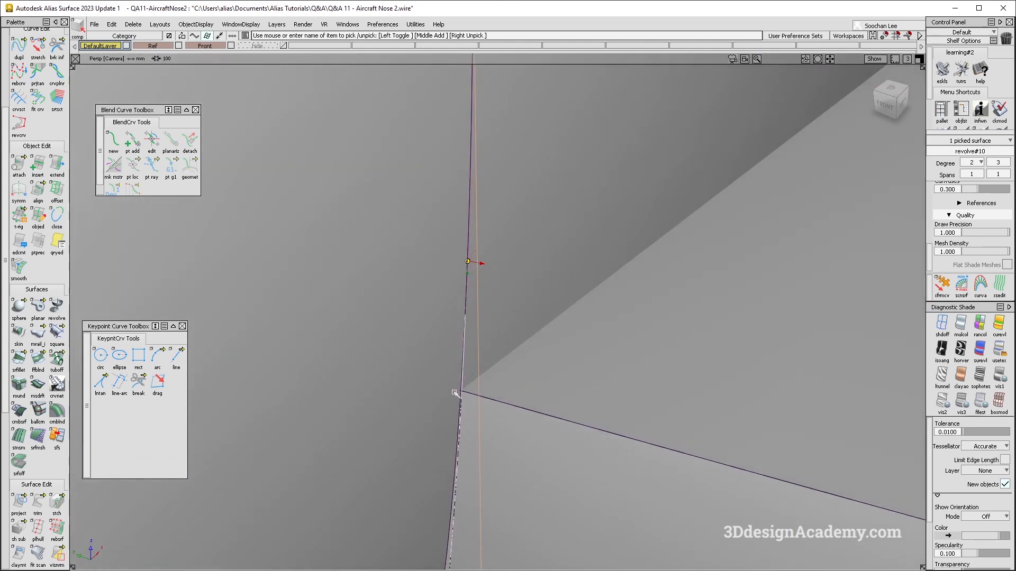
mouse_move(453, 393)
alt+shift+mouse_down()
mouse_move(390, 415)
mouse_move(550, 394)
alt+shift+mouse_up()
alt+shift+right_drag(550, 394, 514, 363)
alt+shift+drag(515, 363, 519, 369)
ctrl+shift+drag(529, 312, 478, 376)
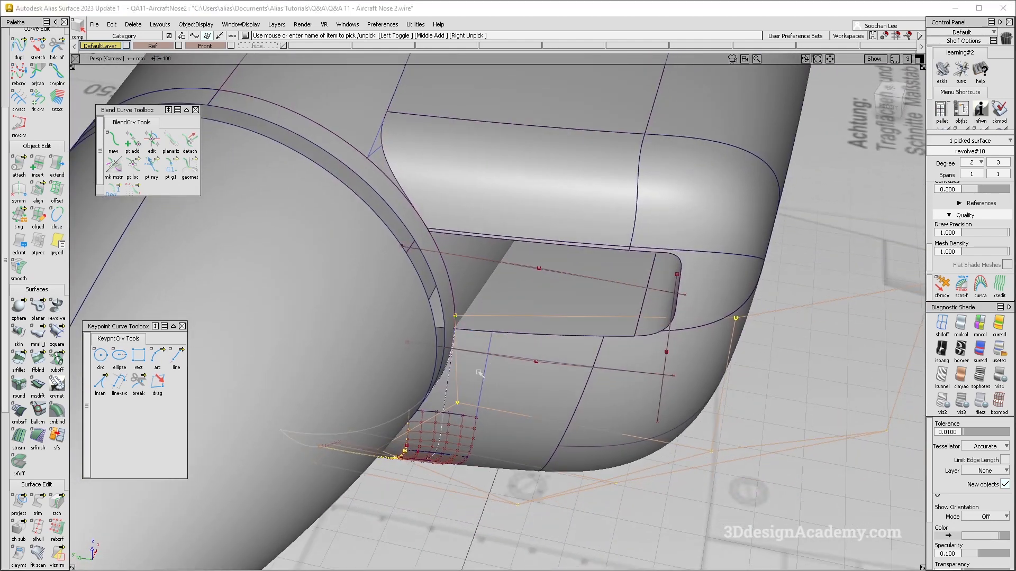
- Add the nose skin and the fillet surface to the selection and hide all unselected objects
click(498, 386)
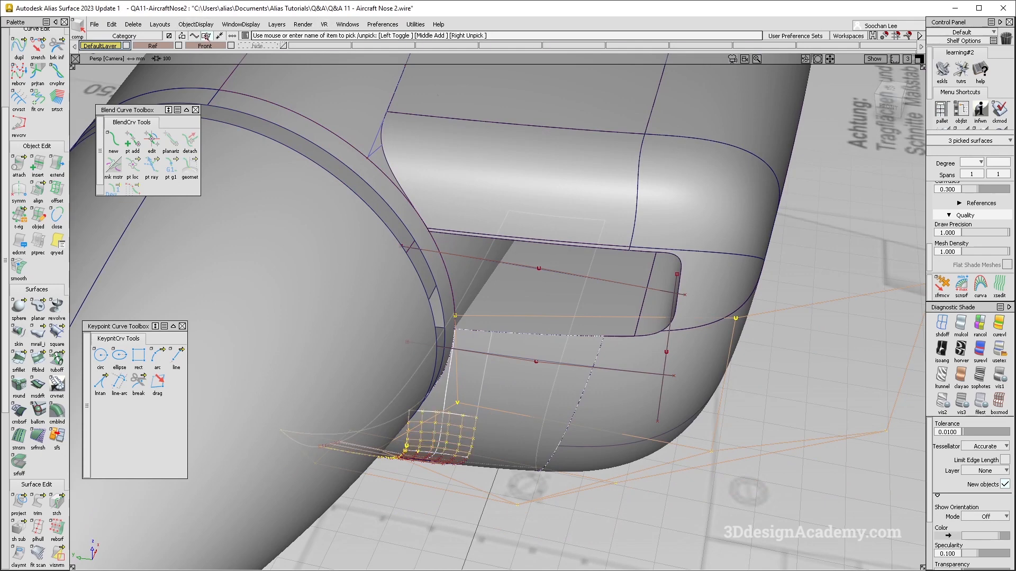
click(192, 25)
click(193, 88)
- Draw an edit-point curve from the projected curve's upper end to the revolved surface's edge, using the front view
mouse_move(438, 309)
alt+shift+mouse_down()
mouse_move(495, 312)
mouse_move(499, 394)
alt+shift+mouse_up()
ctrl+shift+drag(499, 393, 462, 205)
scroll(39, 79, up, 5)
click(39, 46)
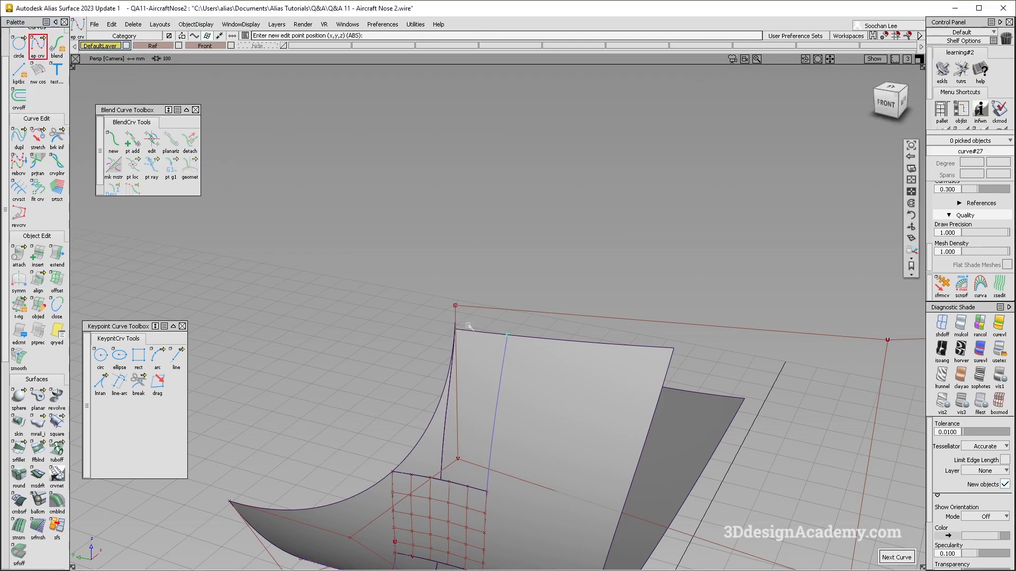
alt+shift+right_drag(459, 318, 853, 89)
click(884, 108)
alt+shift+right_drag(456, 329, 550, 370)
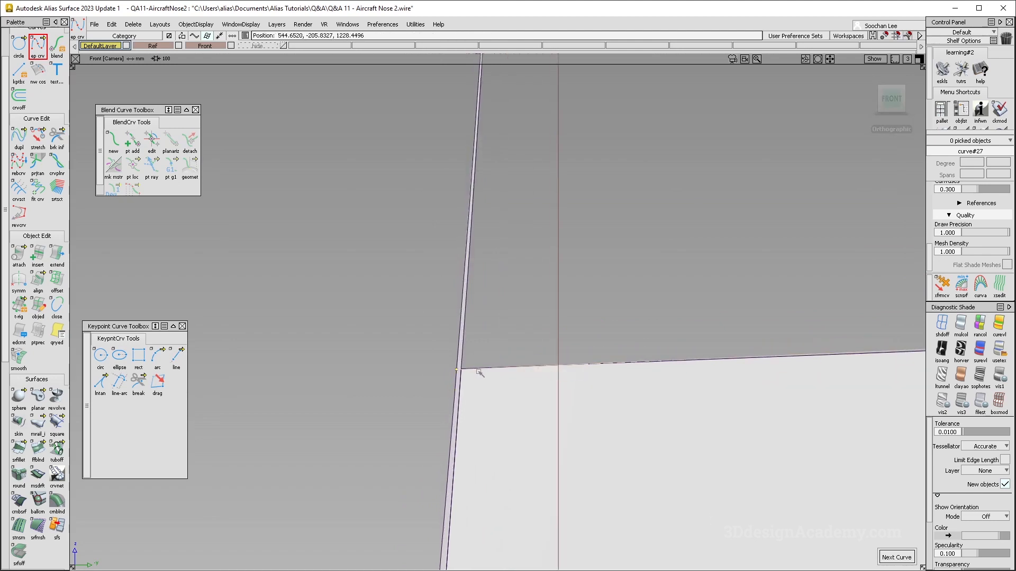
alt+shift+right_drag(478, 372, 411, 372)
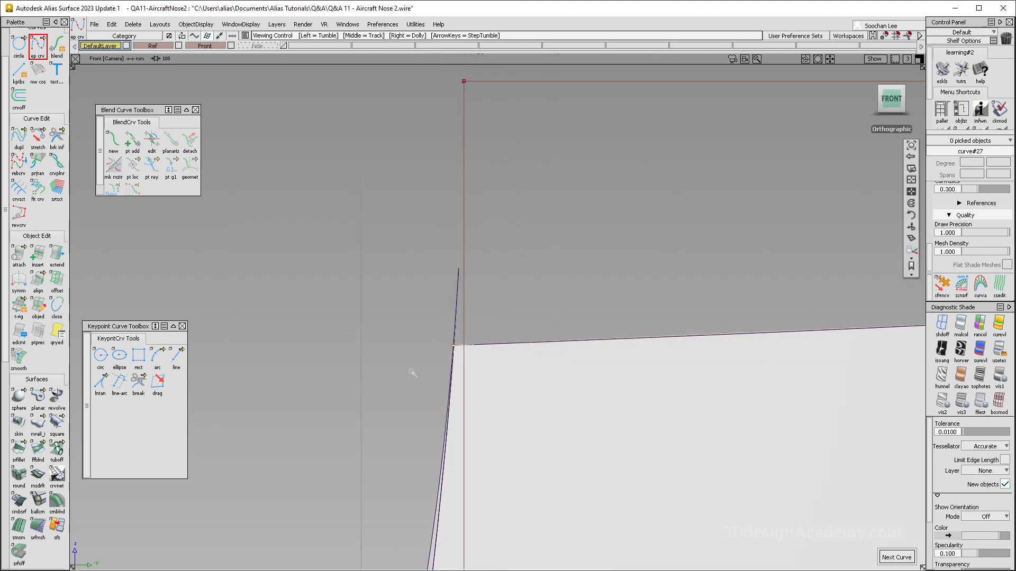
alt+shift+drag(410, 372, 643, 383)
alt+shift+right_drag(644, 383, 524, 461)
key(ctrl+z)
alt+shift+right_drag(520, 357, 609, 359)
ctrl+shift+drag(503, 328, 529, 365)
- Set the short curve's degree to 3 and align it to the nose skin's upper edge with G2 continuity
click(980, 163)
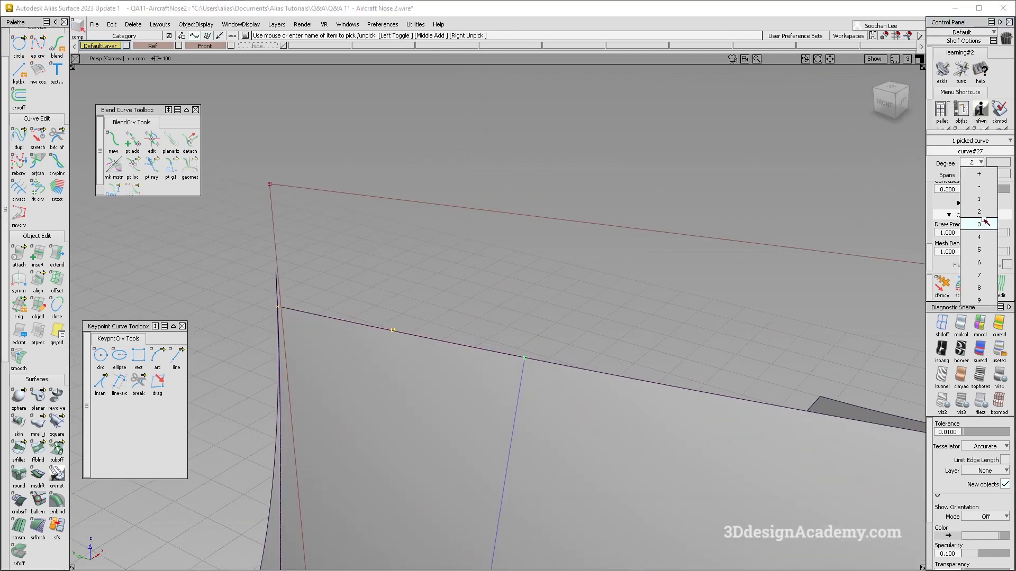
click(982, 218)
ctrl+shift+drag(348, 424, 330, 296)
double_click(38, 280)
click(521, 358)
click(539, 361)
alt+shift+right_drag(538, 362, 465, 356)
alt+shift+middle_drag(439, 346, 498, 326)
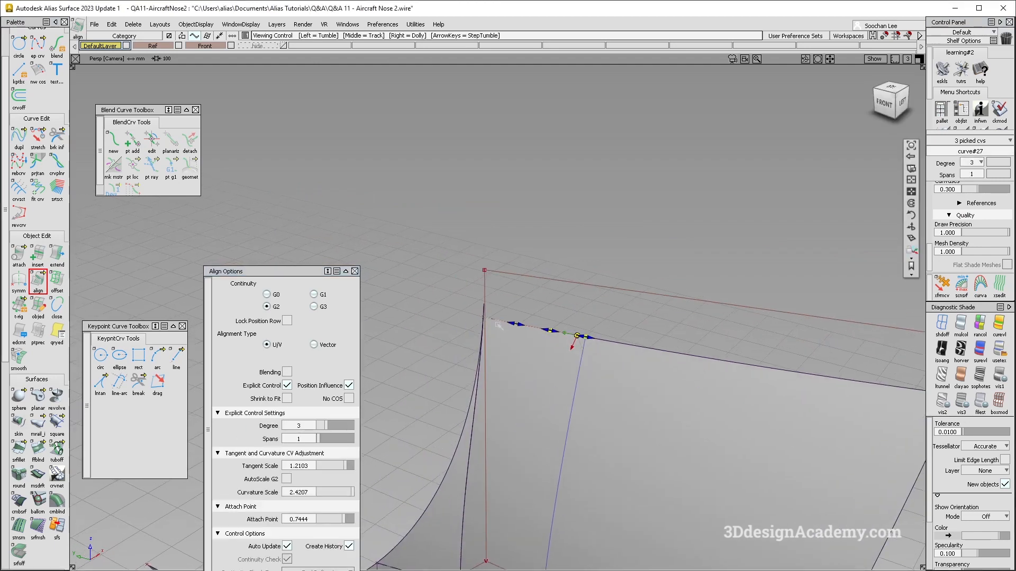
- Create a square surface bounded by the fillet's upper end edge, the revolved surface's edge, the short curve and the projected curve
alt+shift+middle_drag(500, 425, 499, 320)
ctrl+shift+drag(492, 450, 485, 393)
double_click(56, 424)
click(405, 446)
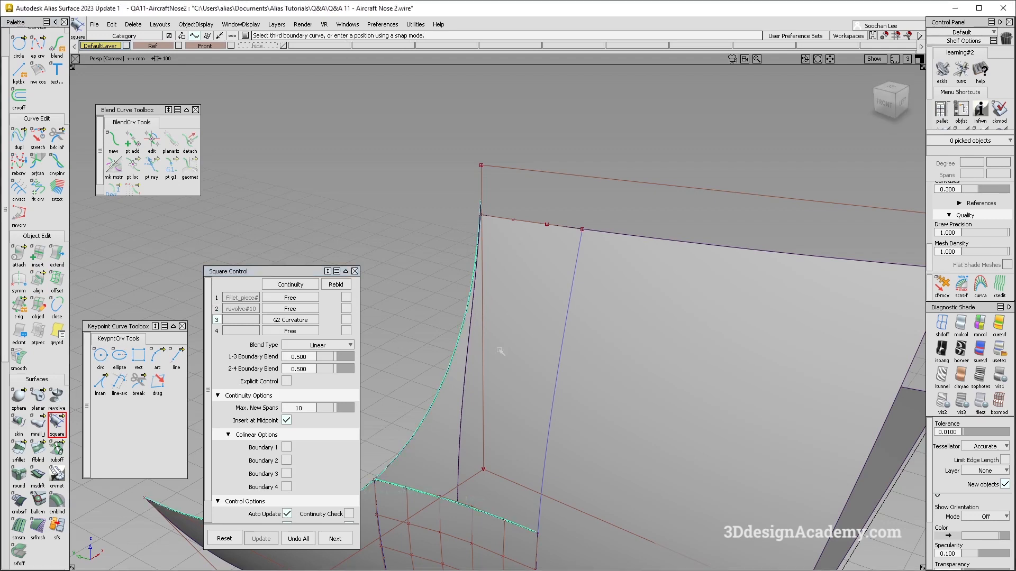
click(540, 221)
click(548, 242)
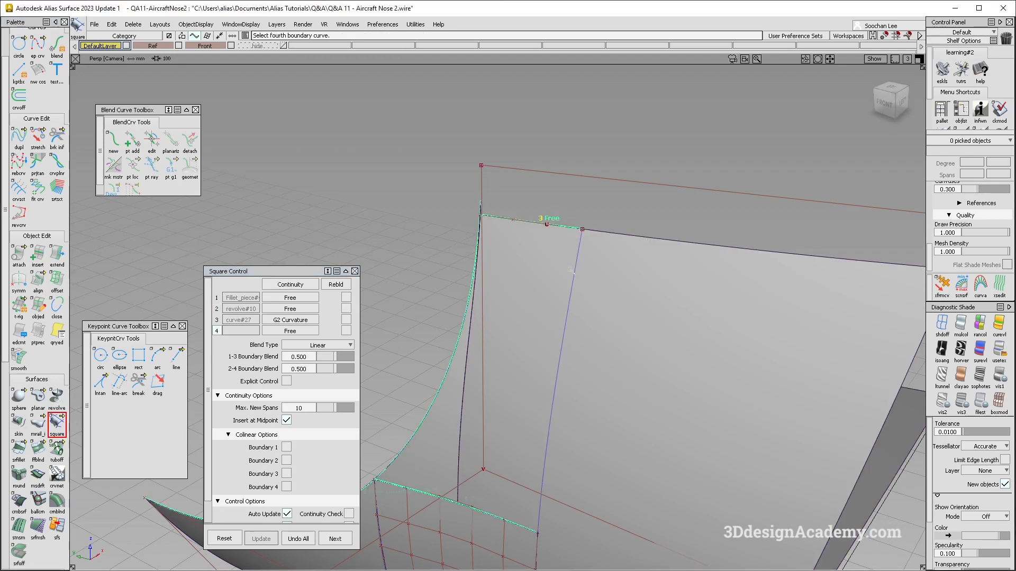
click(571, 275)
alt+shift+drag(570, 274, 558, 394)
alt+shift+right_drag(558, 394, 523, 405)
alt+shift+drag(524, 405, 550, 398)
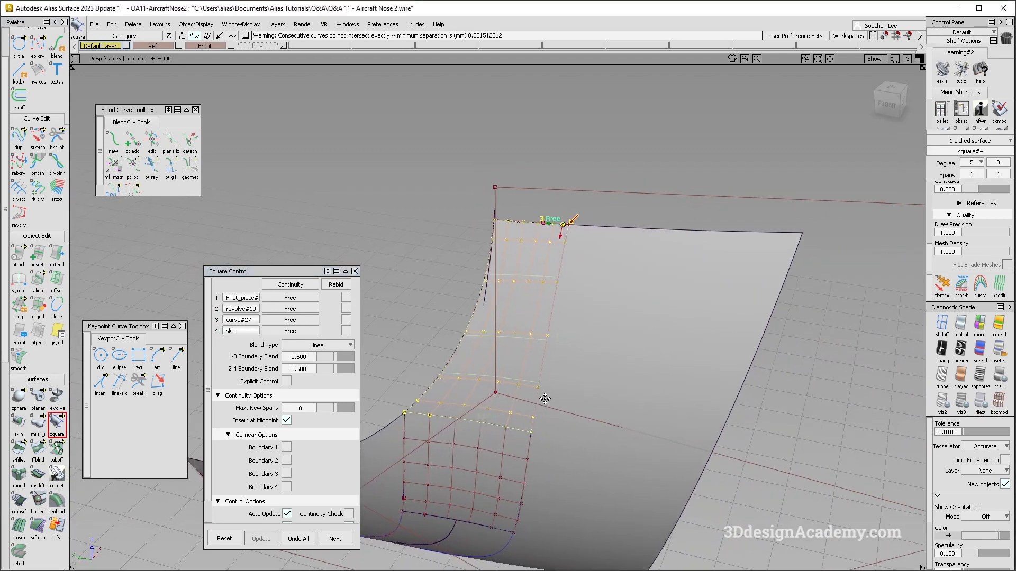
- Enable explicit control for the square surface with U degree 5, V degree 3 and 1 span in each direction
click(286, 382)
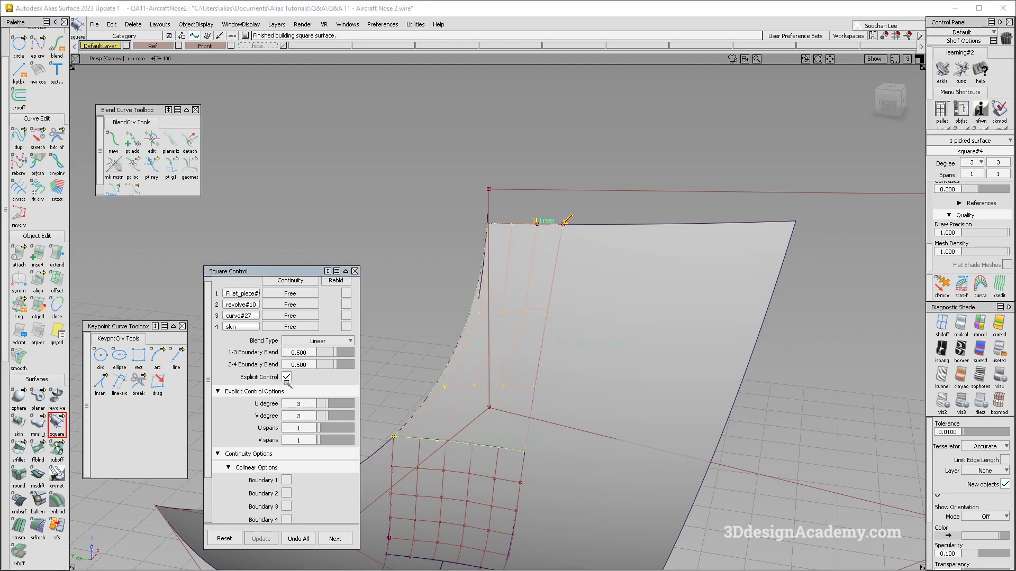
alt+shift+drag(526, 378, 376, 368)
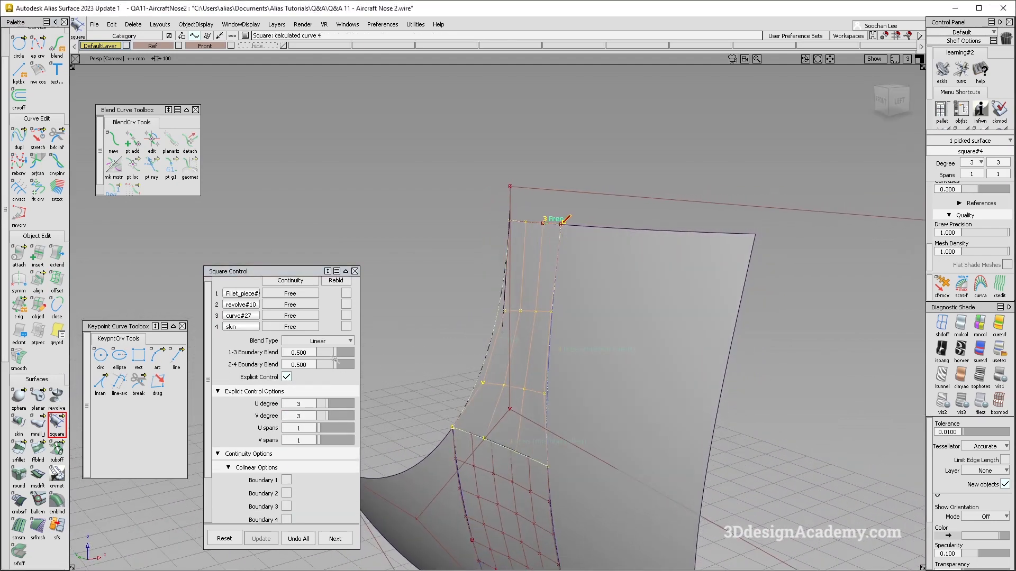
click(331, 404)
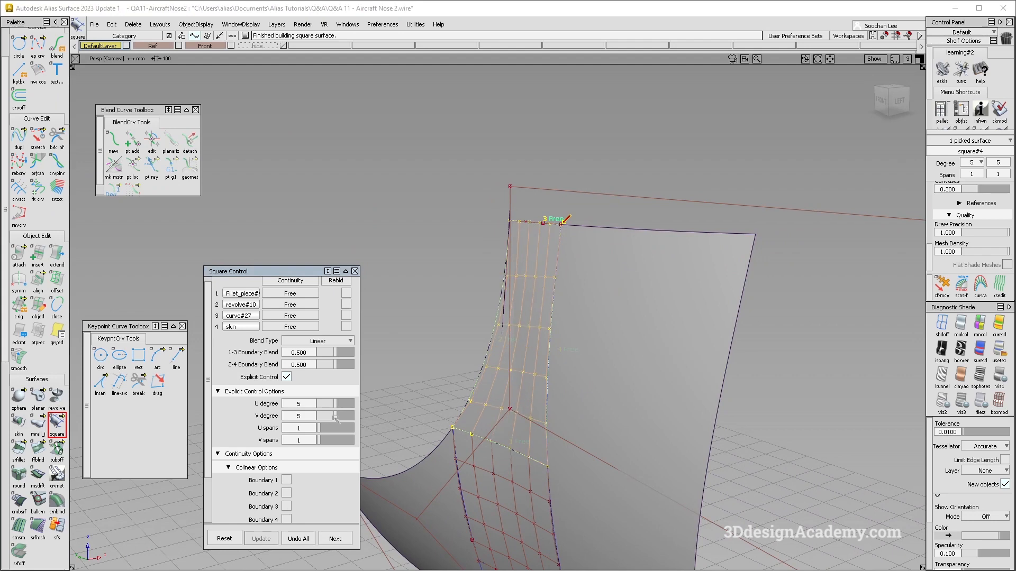
alt+shift+drag(365, 410, 388, 409)
click(328, 405)
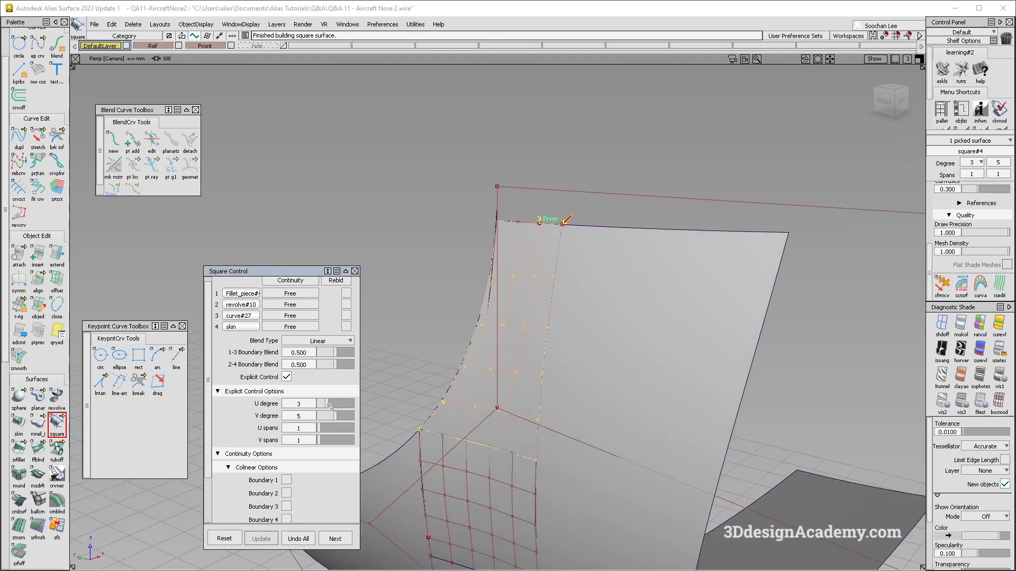
alt+shift+drag(555, 444, 586, 428)
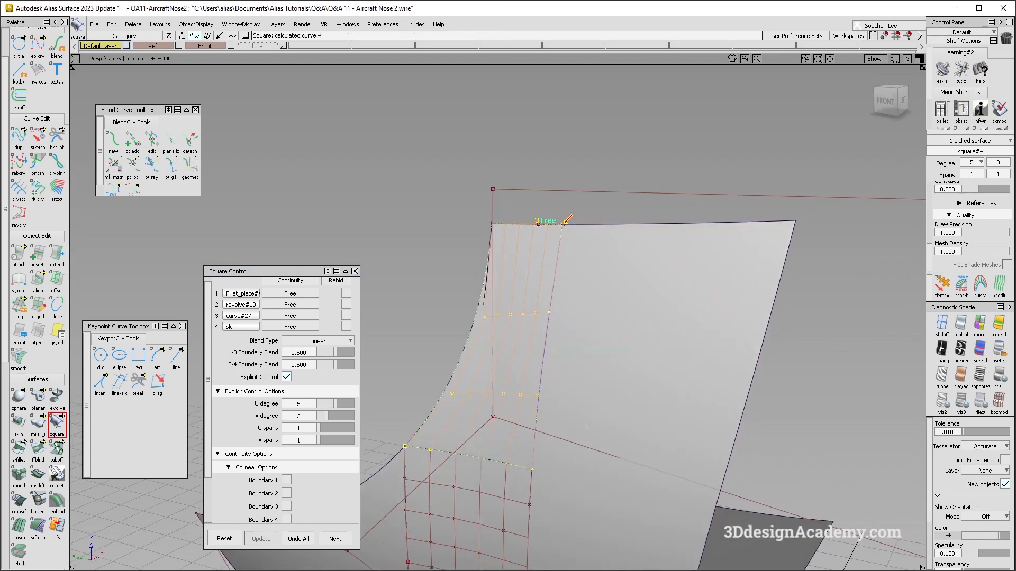
- Turn off the shading and set the square surface's boundaries 1 (fillet) and 4 (skin) to G2 Curvature continuity
click(335, 538)
click(942, 323)
alt+shift+drag(656, 286, 539, 314)
click(538, 314)
click(290, 326)
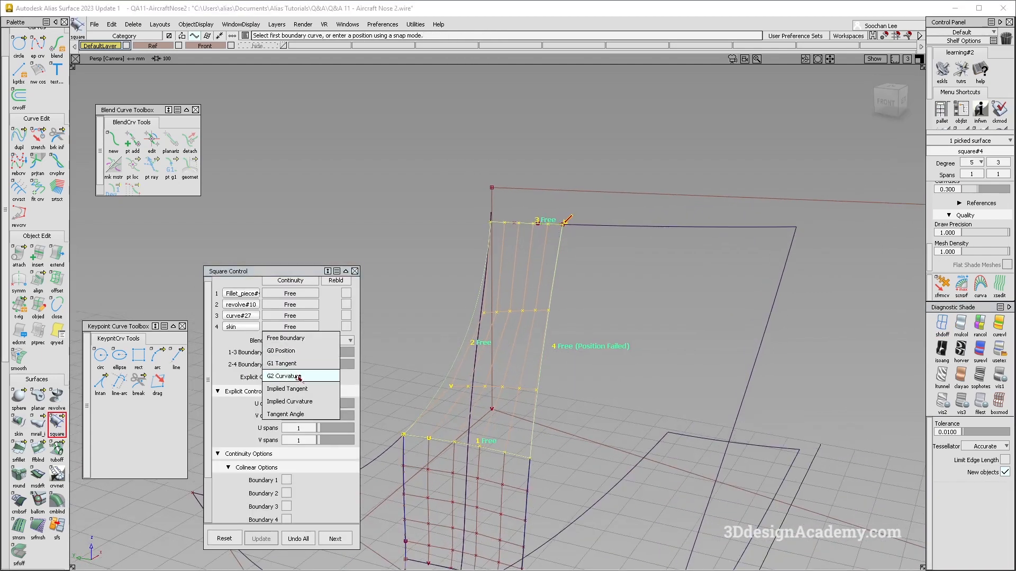
click(299, 377)
click(290, 293)
click(308, 349)
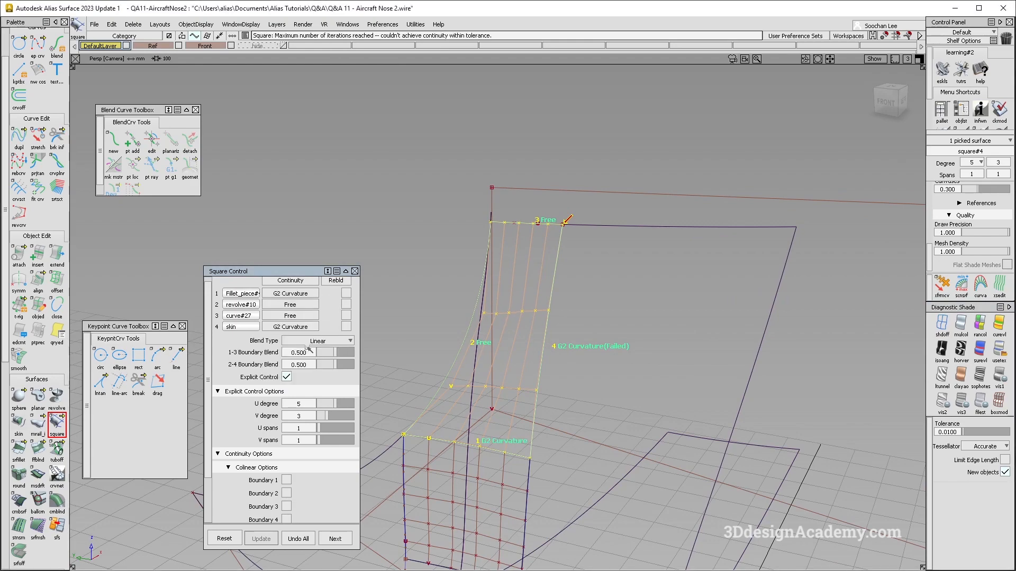
- Try Free continuity on the fillet boundary and restore it to G2 Curvature, checking the effect on the skin boundary
alt+shift+drag(561, 339, 582, 136)
alt+shift+middle_drag(515, 280, 581, 264)
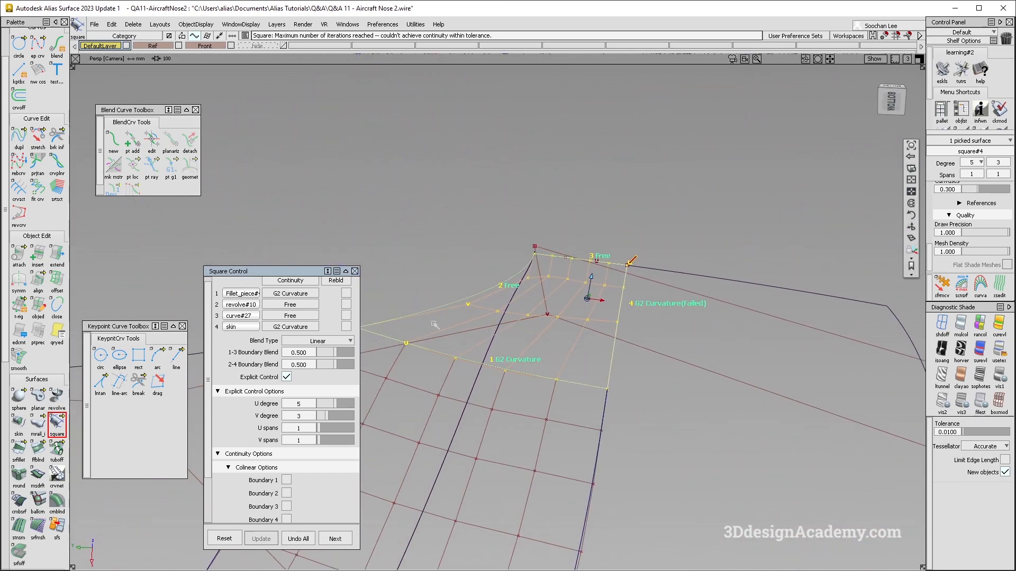
click(296, 305)
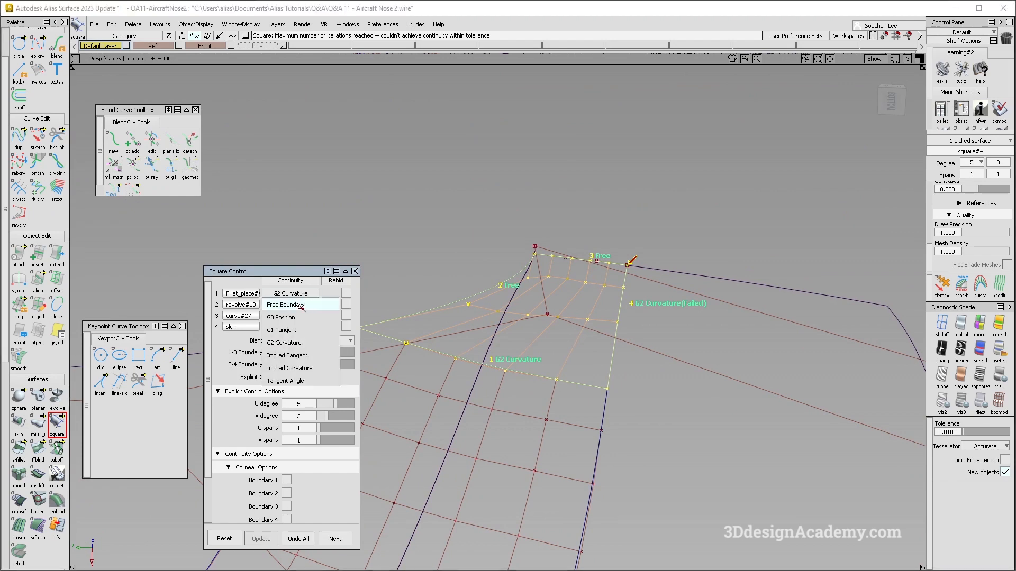
click(299, 305)
mouse_move(574, 323)
alt+shift+mouse_down()
mouse_move(592, 290)
mouse_move(573, 325)
alt+shift+mouse_up()
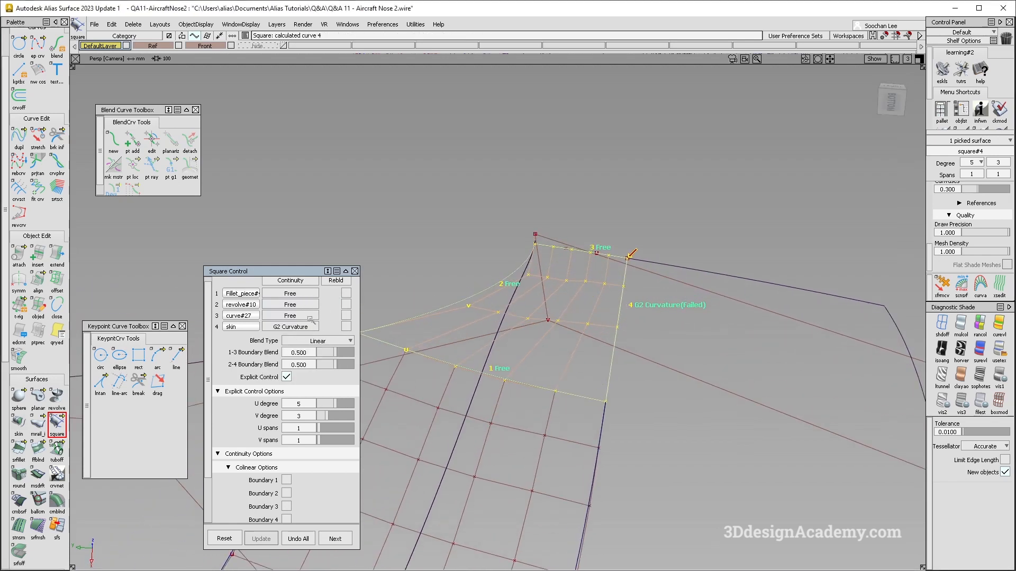
click(306, 298)
click(304, 346)
alt+shift+drag(541, 337, 561, 343)
alt+shift+right_drag(561, 343, 541, 351)
alt+shift+drag(541, 350, 548, 354)
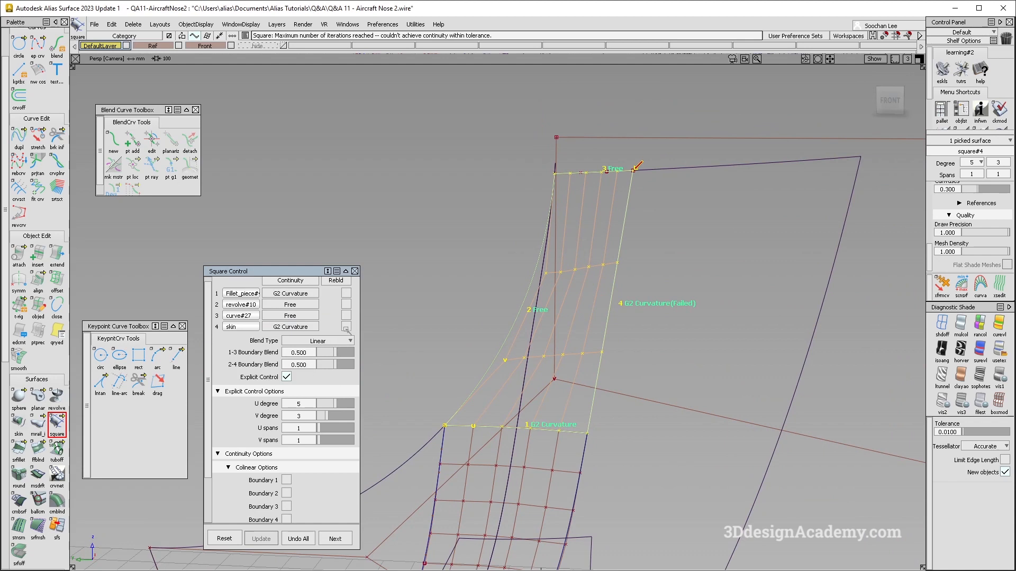
- Try V degree 5 for the square surface and inspect its control points
drag(333, 417, 336, 418)
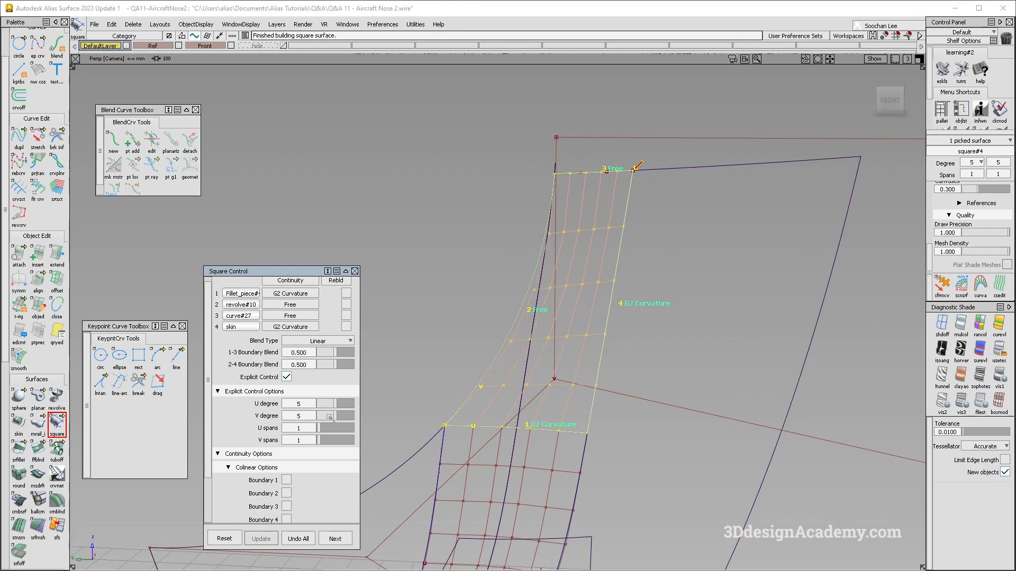
alt+shift+drag(659, 275, 588, 277)
drag(717, 291, 387, 489)
- Delete the construction history of the square surface
click(136, 25)
click(140, 50)
click(460, 343)
- Pick two inner CVs in the square surface's row next to its upper edge and start the Transform CV tool
ctrl+shift+drag(555, 328, 556, 290)
alt+shift+right_drag(577, 370, 607, 370)
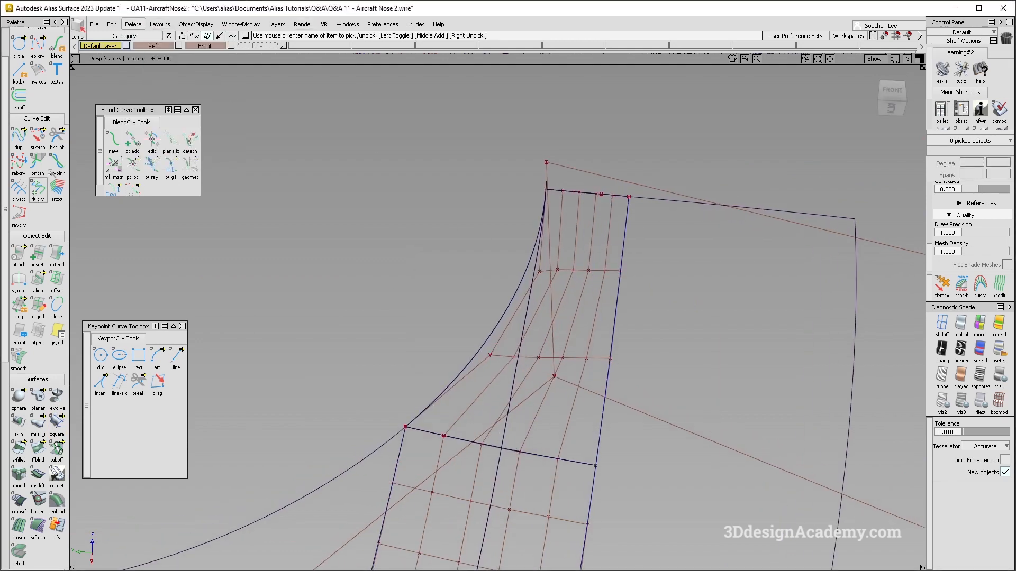
click(45, 287)
ctrl+shift+drag(539, 269, 629, 267)
click(558, 271)
click(573, 271)
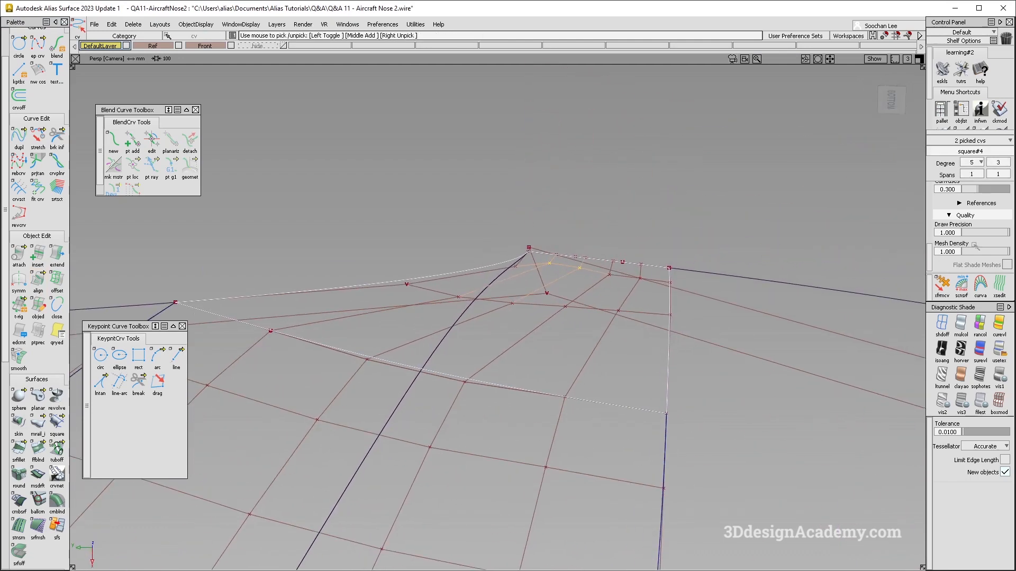
click(942, 286)
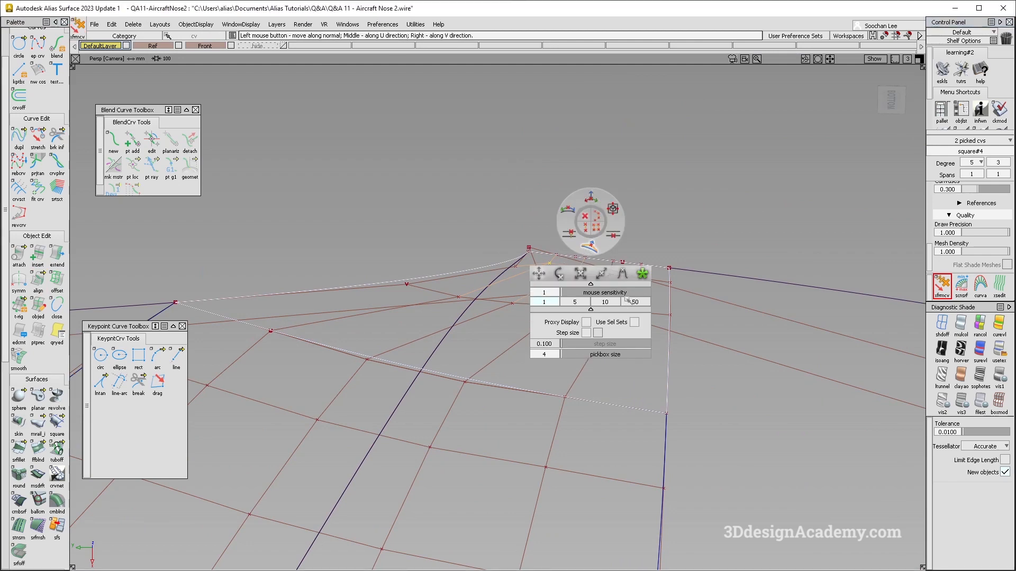
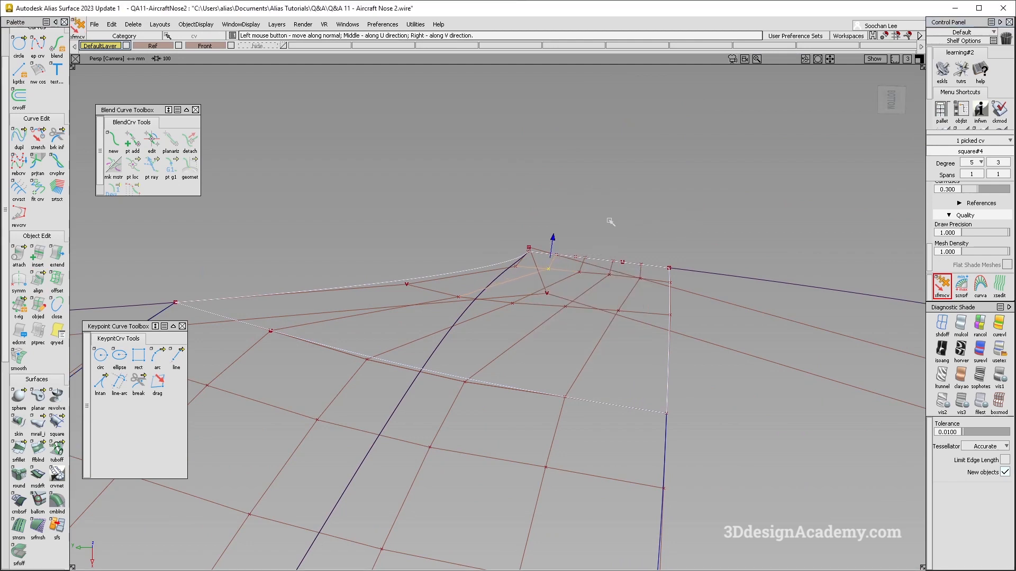
- Check the surface continuity along the square surface's lower edge and its outer side edge
alt+shift+drag(601, 225, 603, 275)
ctrl+shift+drag(211, 445, 209, 485)
scroll(32, 523, down, 9)
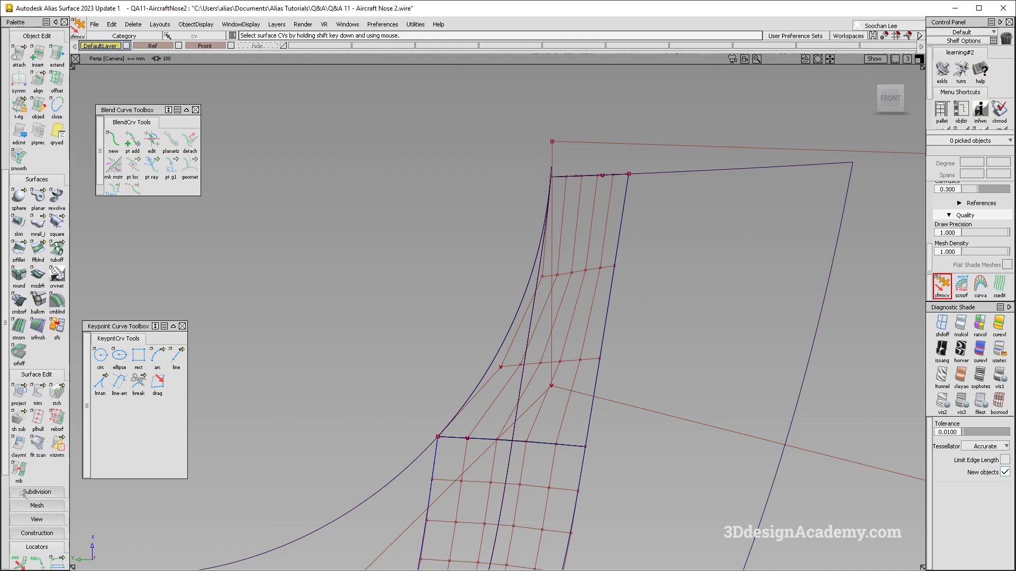
click(19, 527)
click(576, 445)
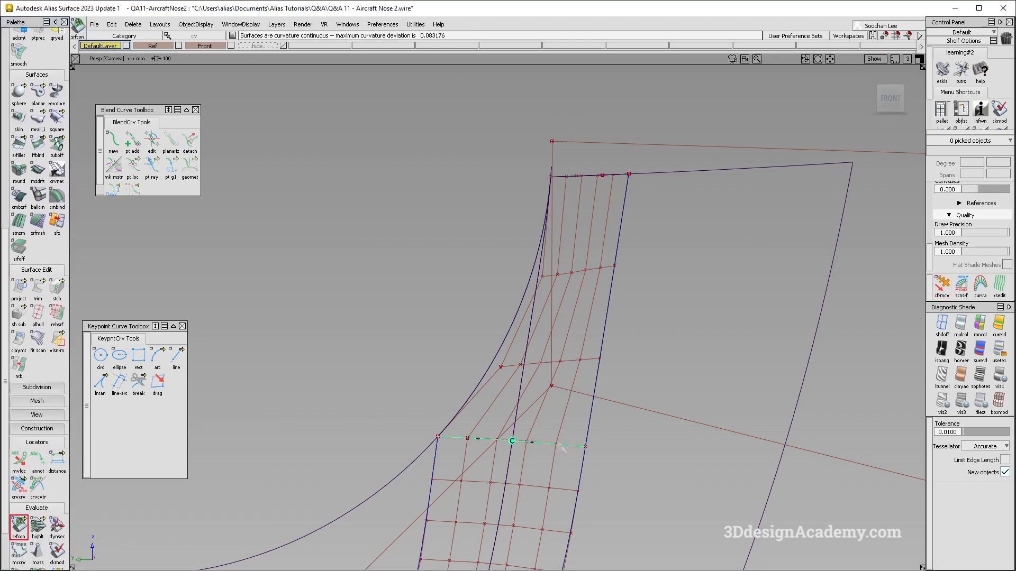
click(597, 387)
alt+shift+drag(630, 372, 634, 349)
ctrl+shift+drag(614, 404, 619, 243)
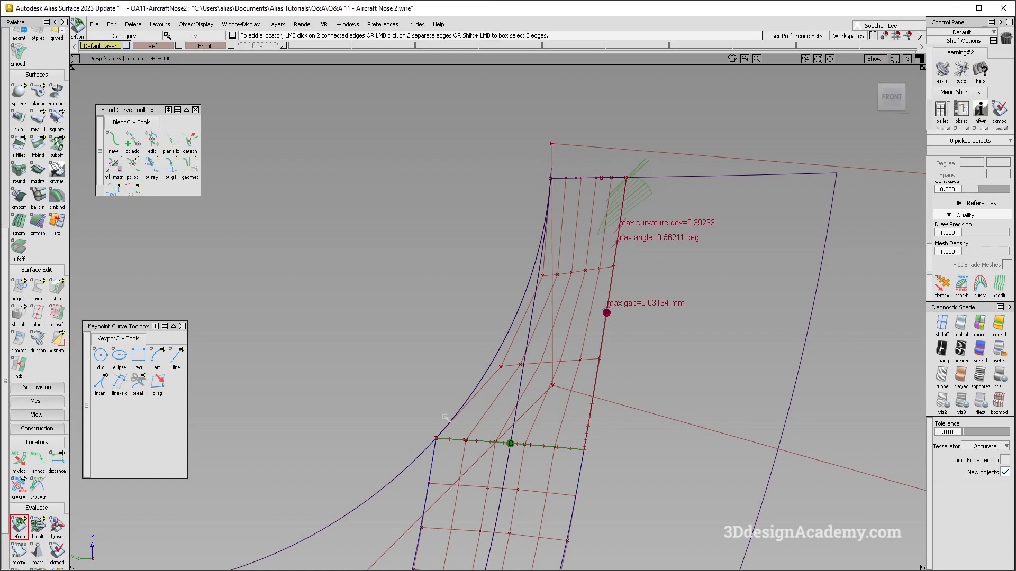
- Align the square surface's outer side edge to the skin surface with G2 continuity, using the Edge alignment type
scroll(38, 101, up, 6)
double_click(37, 93)
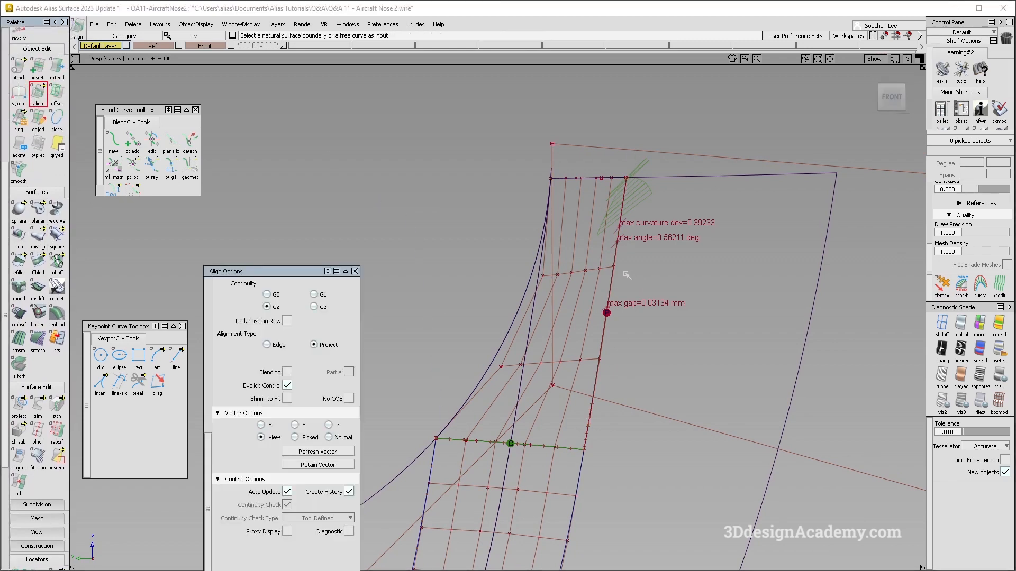
click(614, 285)
click(614, 286)
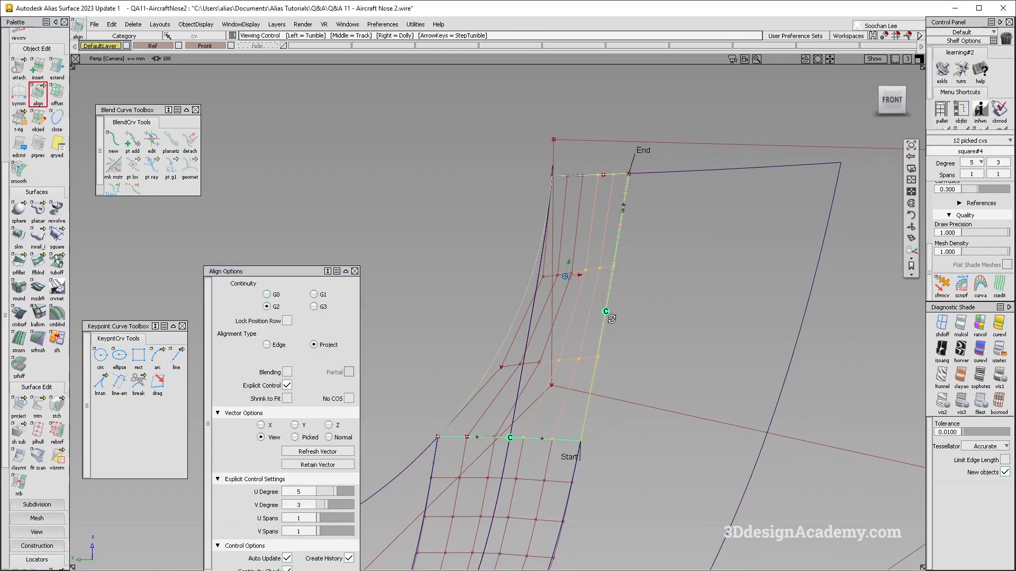
click(267, 345)
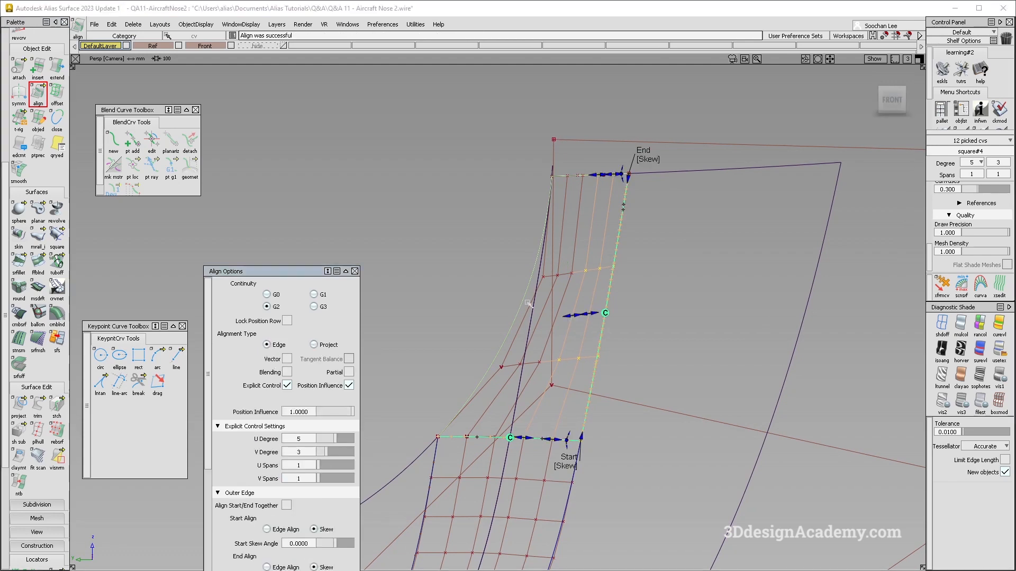
- Delete the construction history of the square surfaces and the neighbouring nose surfaces
alt+shift+drag(567, 276, 588, 280)
ctrl+shift+drag(619, 441, 566, 373)
mouse_move(619, 349)
alt+shift+mouse_down()
mouse_move(591, 313)
mouse_move(642, 339)
alt+shift+mouse_up()
drag(708, 469, 422, 255)
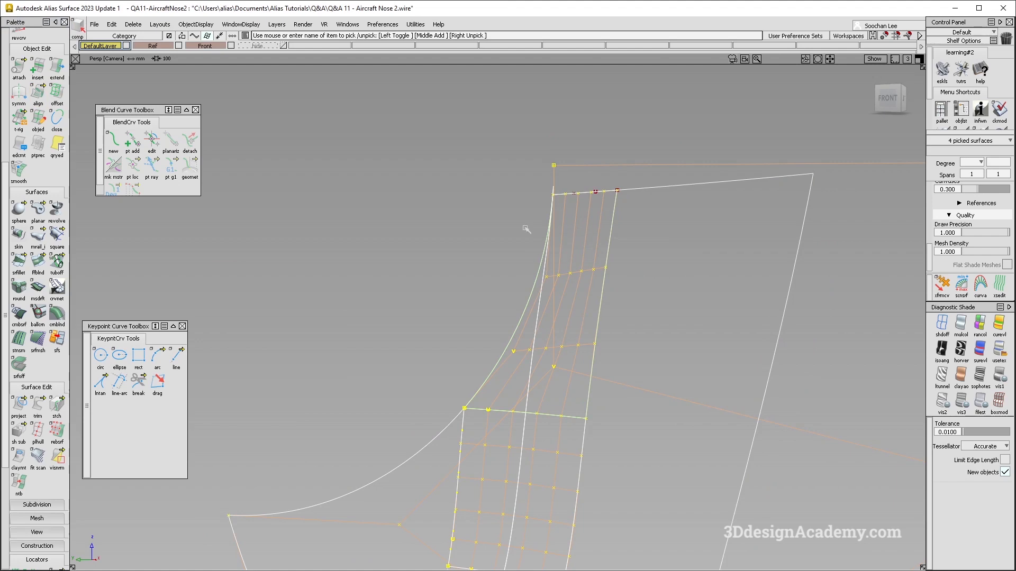
click(133, 25)
click(147, 37)
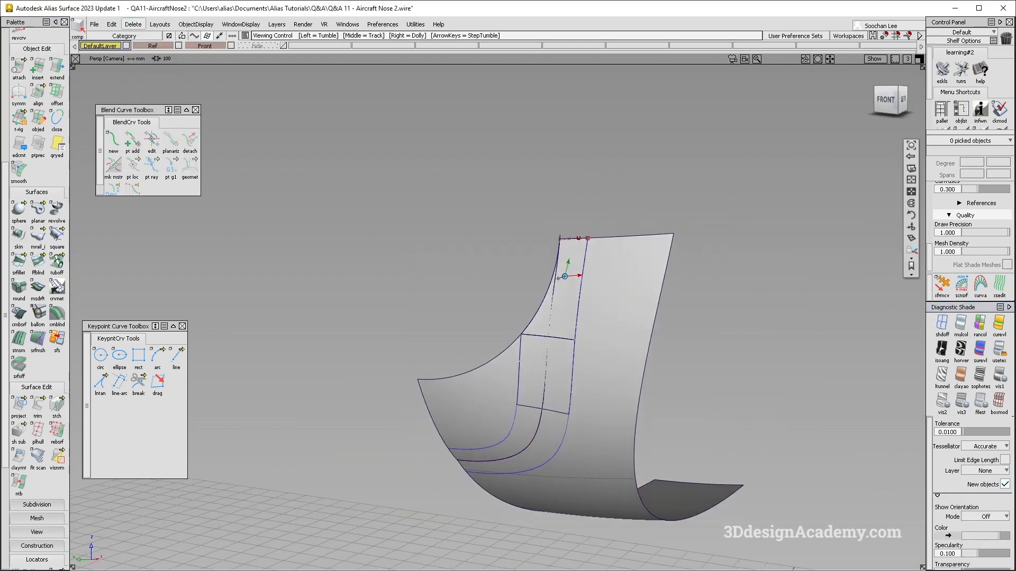
- Try to trim the revolved nose surface inside the inner fillet curve
click(43, 411)
click(504, 405)
click(500, 404)
alt+shift+right_drag(506, 443, 544, 441)
alt+shift+drag(529, 450, 549, 483)
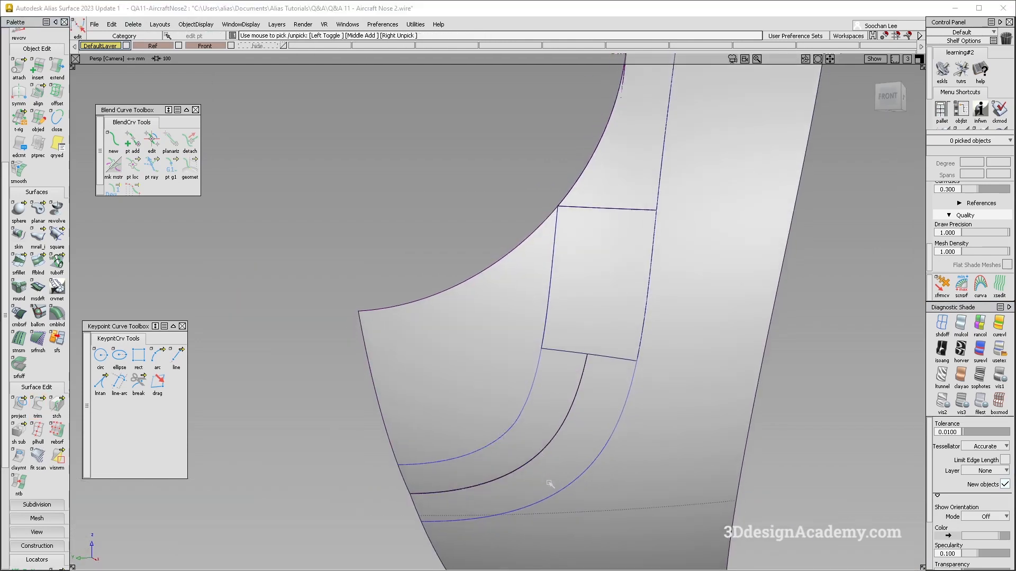
- Examine the fillet's curves on surface on the revolved and skin surfaces, including revolve#10.cos4
ctrl+shift+drag(535, 401, 547, 417)
click(530, 392)
click(511, 429)
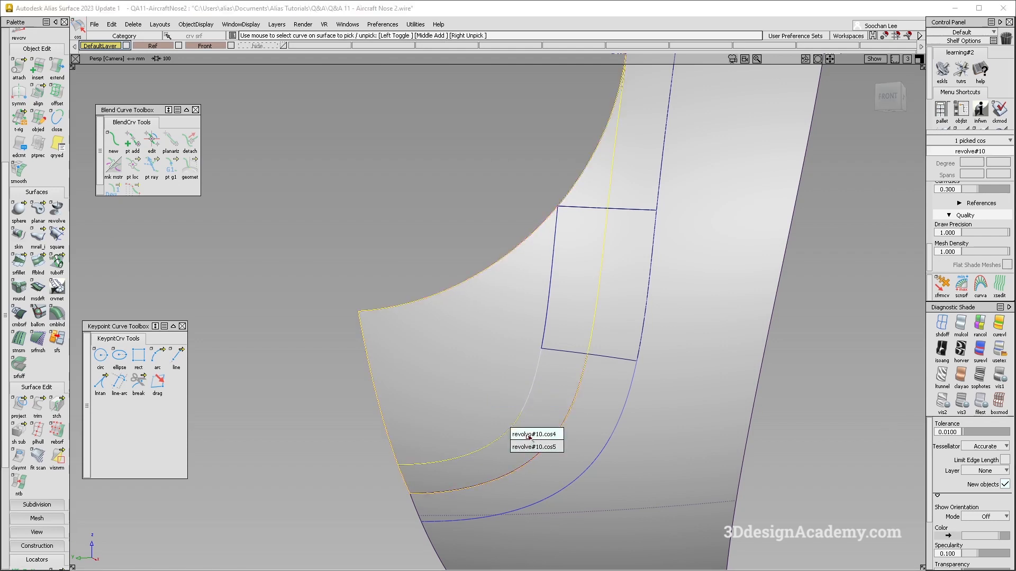
click(528, 437)
ctrl+shift+drag(572, 451, 617, 516)
mouse_move(498, 419)
mouse_down()
mouse_move(495, 453)
mouse_move(511, 496)
mouse_move(502, 513)
mouse_move(494, 448)
mouse_up()
click(494, 447)
click(505, 453)
click(575, 494)
click(577, 494)
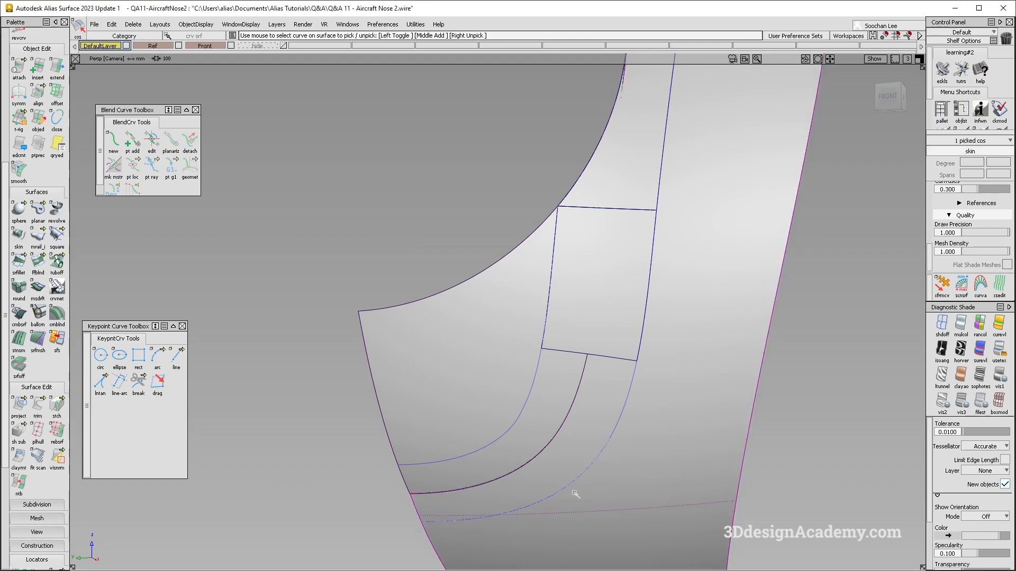
- Make the hidden nose and fillet geometry visible again
click(198, 26)
click(200, 49)
alt+shift+right_drag(572, 393, 570, 300)
ctrl+shift+drag(570, 299, 481, 398)
click(482, 398)
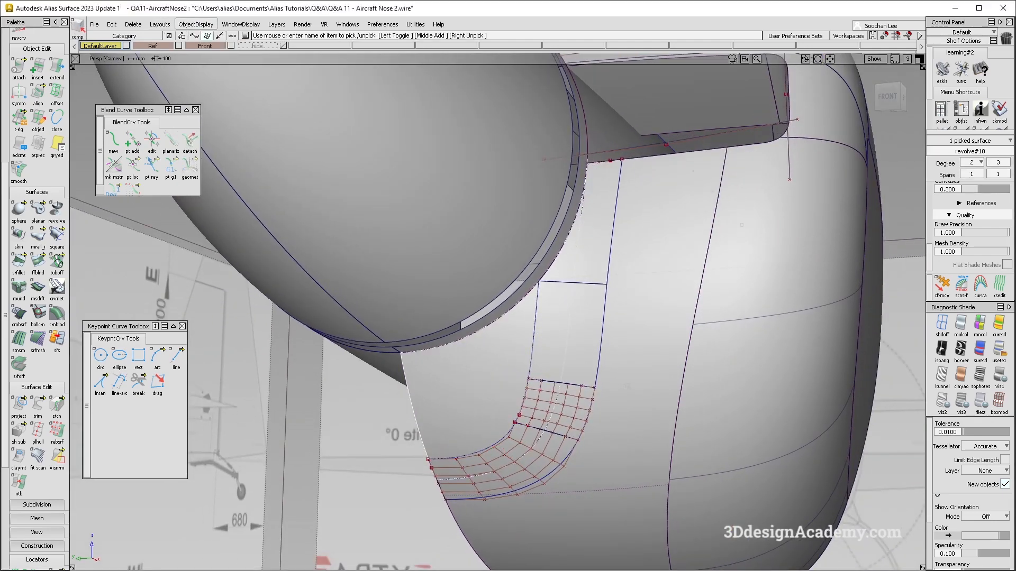
- Trim the revolved nose surface along the lower fillet boundary
alt+shift+middle_drag(582, 487, 562, 431)
click(563, 430)
click(38, 406)
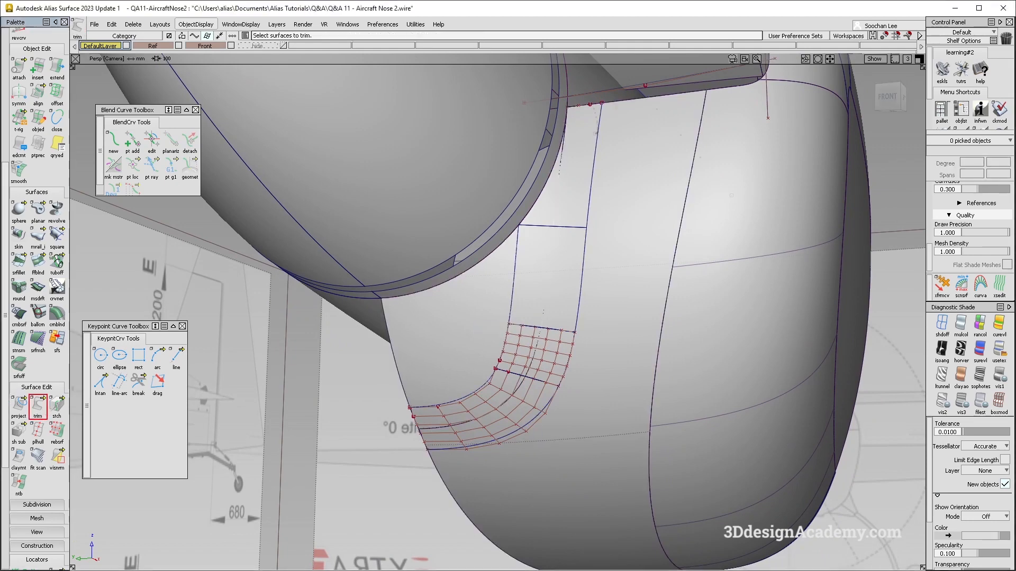
click(465, 333)
click(902, 557)
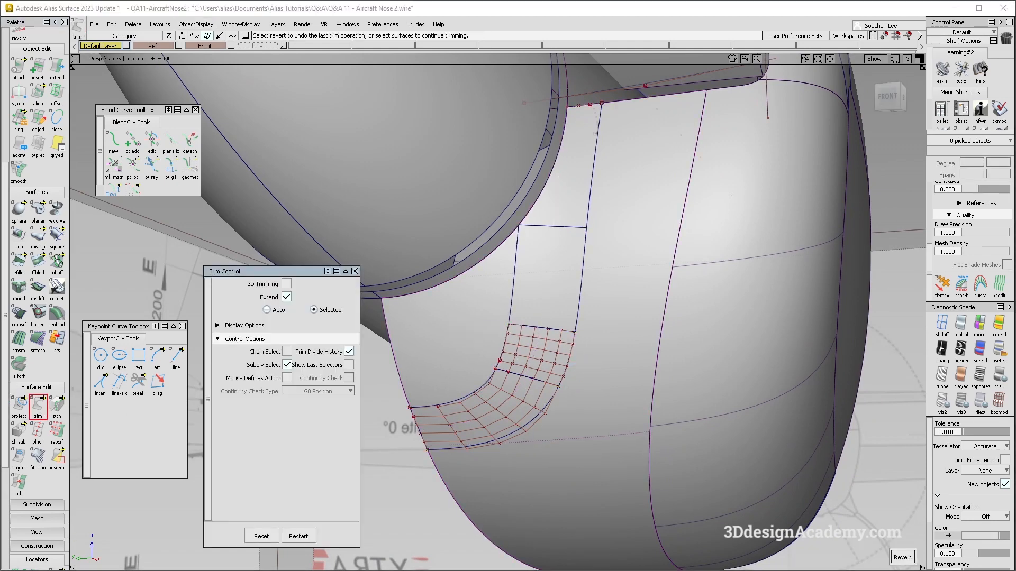
- Turn off the control vertex display of the lower fillet surfaces
ctrl+shift+drag(553, 352, 476, 421)
click(477, 421)
click(534, 357)
ctrl+shift+right_drag(465, 455, 465, 314)
ctrl+shift+drag(406, 432, 406, 294)
- Check the continuity of the lower fillet edges and review the whole nose, including the upper fillet above the air intake
scroll(25, 515, down, 2)
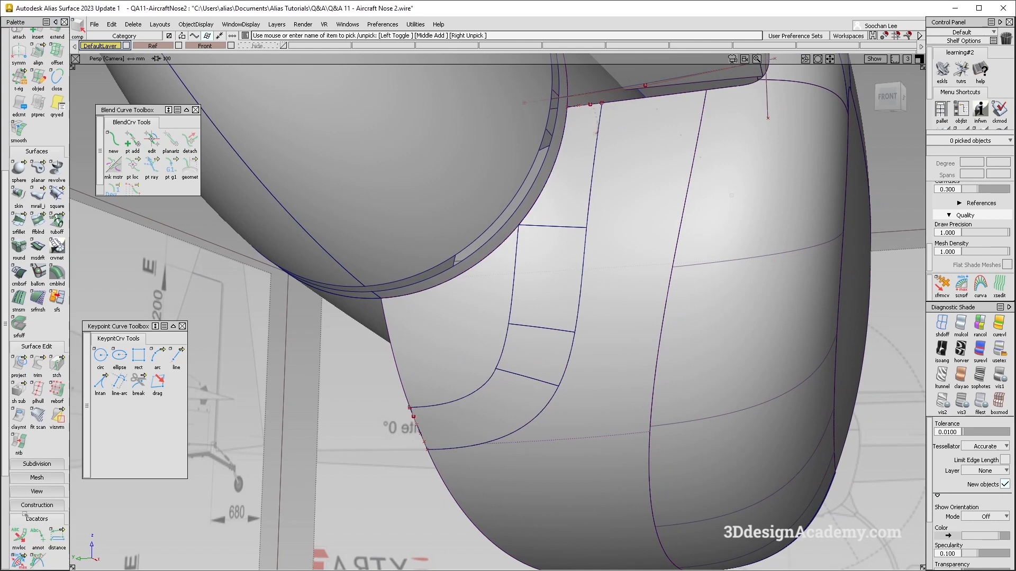
scroll(25, 515, down, 2)
click(466, 400)
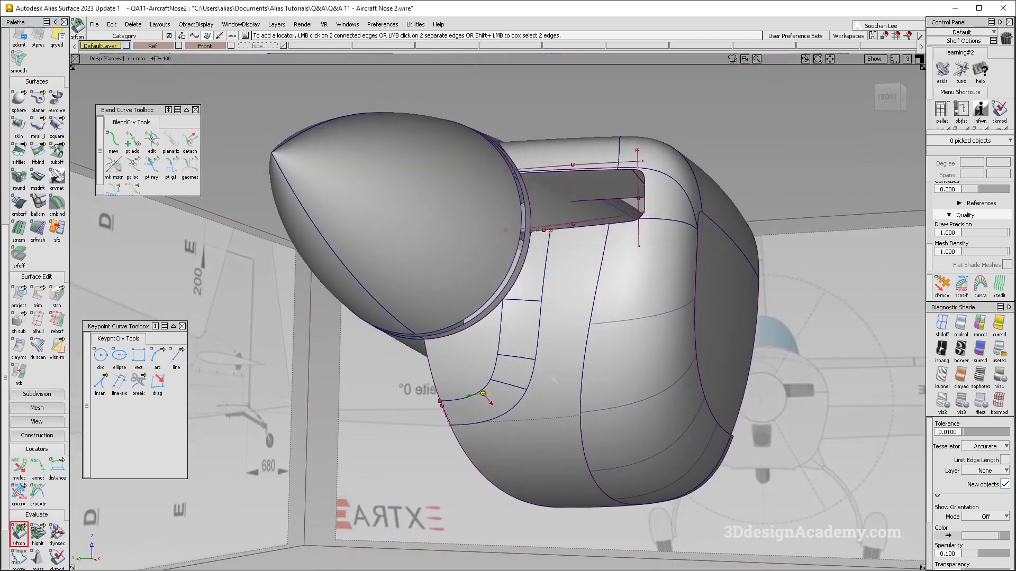
key(alt+m)
alt+shift+drag(552, 379, 560, 305)
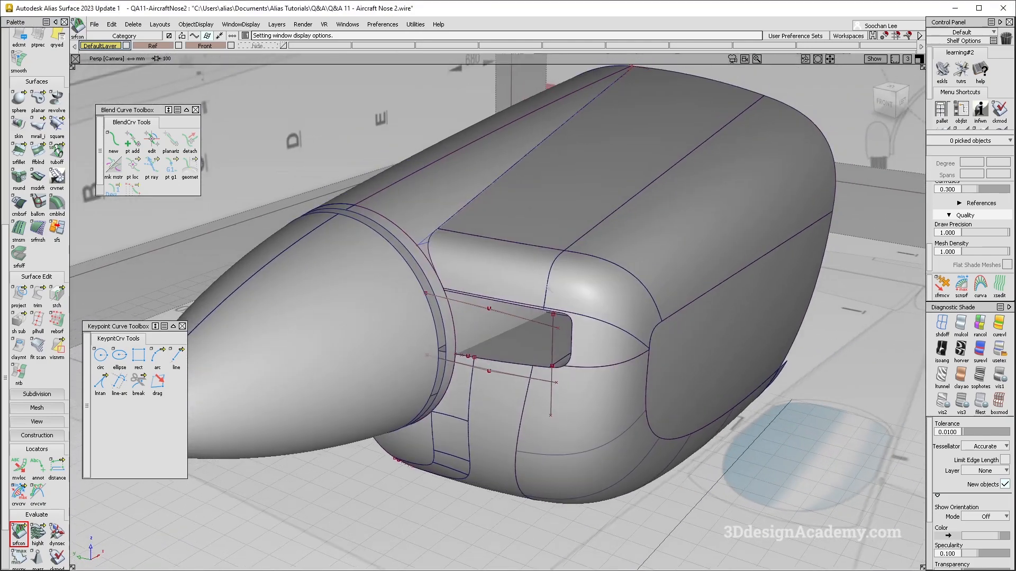
alt+shift+right_drag(566, 304, 571, 292)
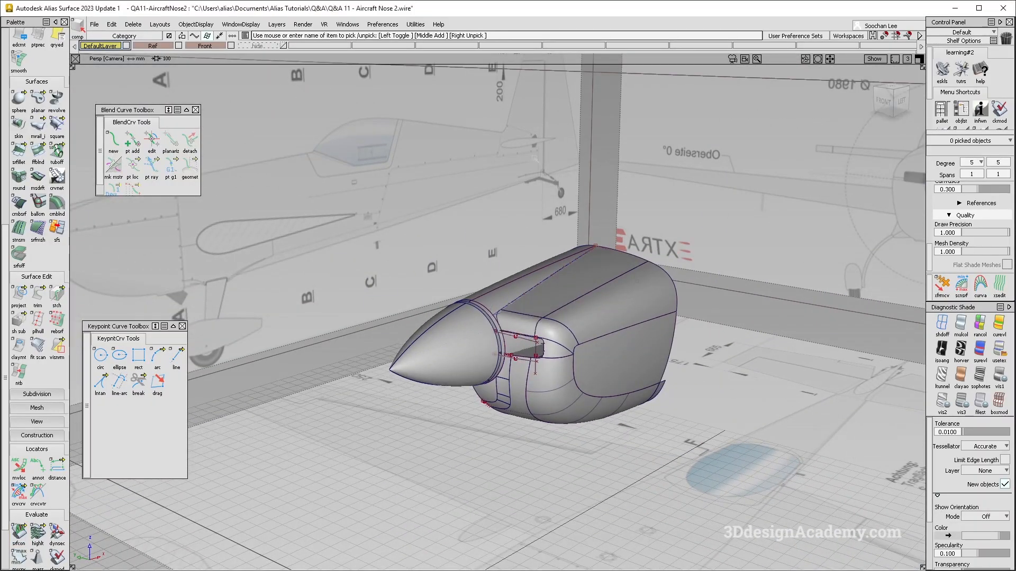
- Pick all the nose surfaces and duplicate them in place
drag(380, 233, 638, 361)
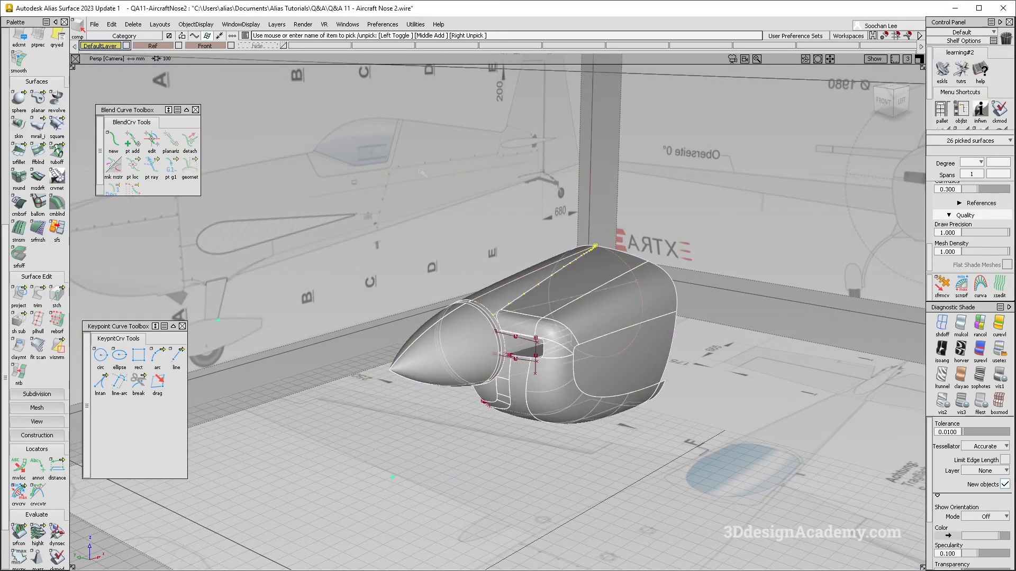
key(ctrl+c)
key(ctrl+v)
- Create a new layer named WIP 1, assign the picked surfaces to it and hide the layer
click(276, 25)
click(288, 39)
right_click(307, 46)
click(304, 53)
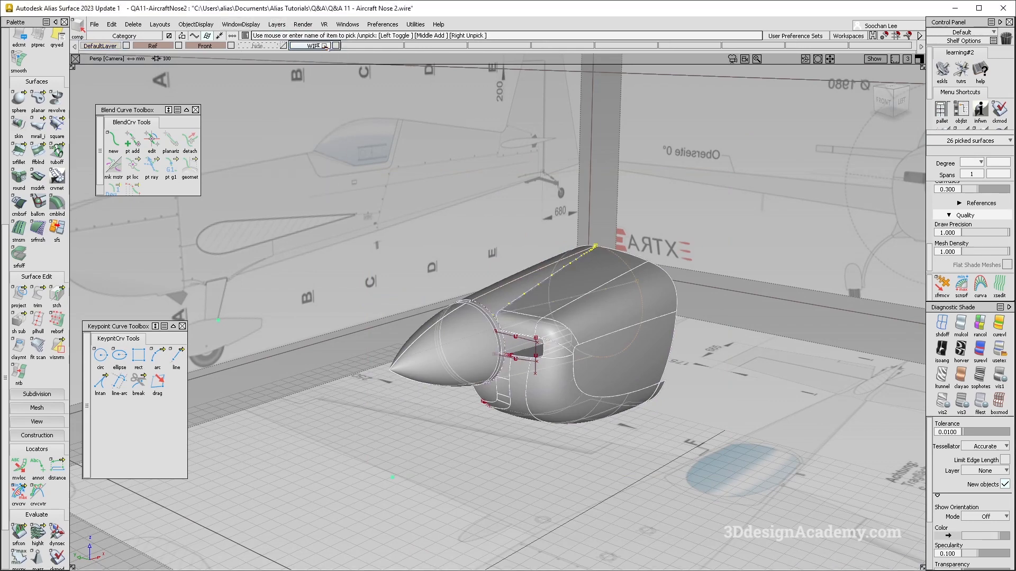
click(327, 46)
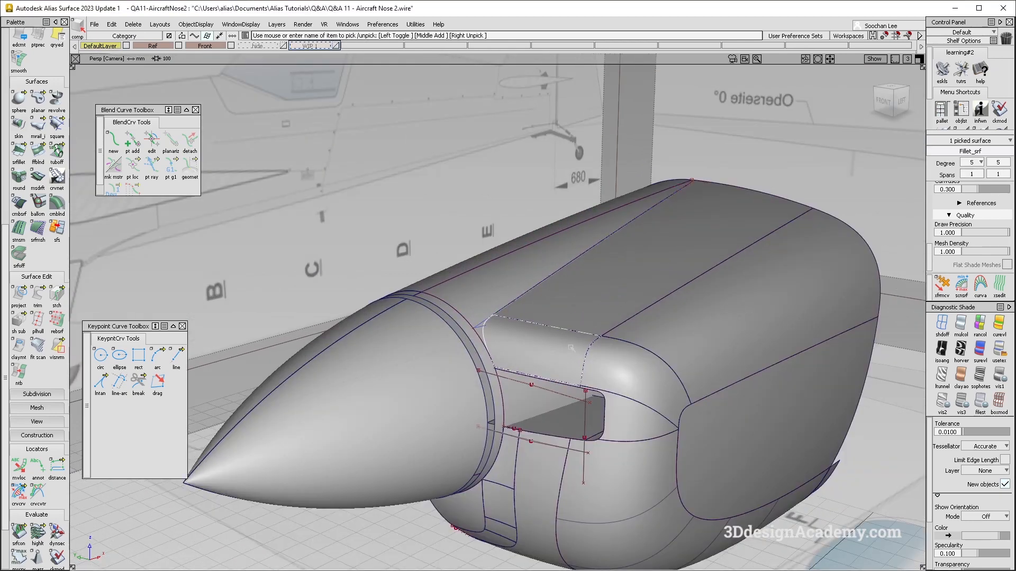
- Delete the fillet surface above the air intake opening and remove the last trim from the adjoining upper surface
key(Delete)
key(Return)
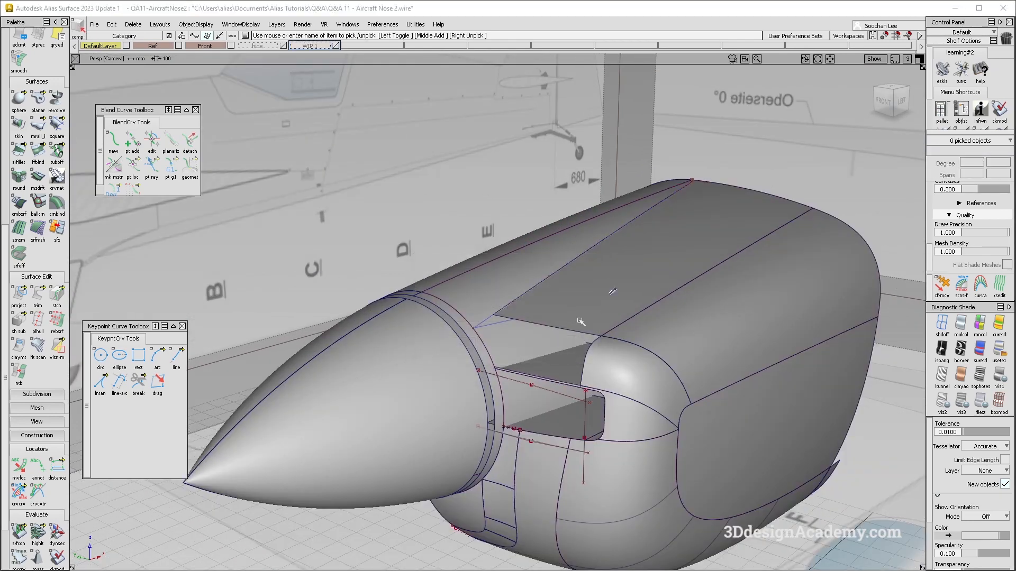
click(580, 321)
drag(38, 296, 94, 298)
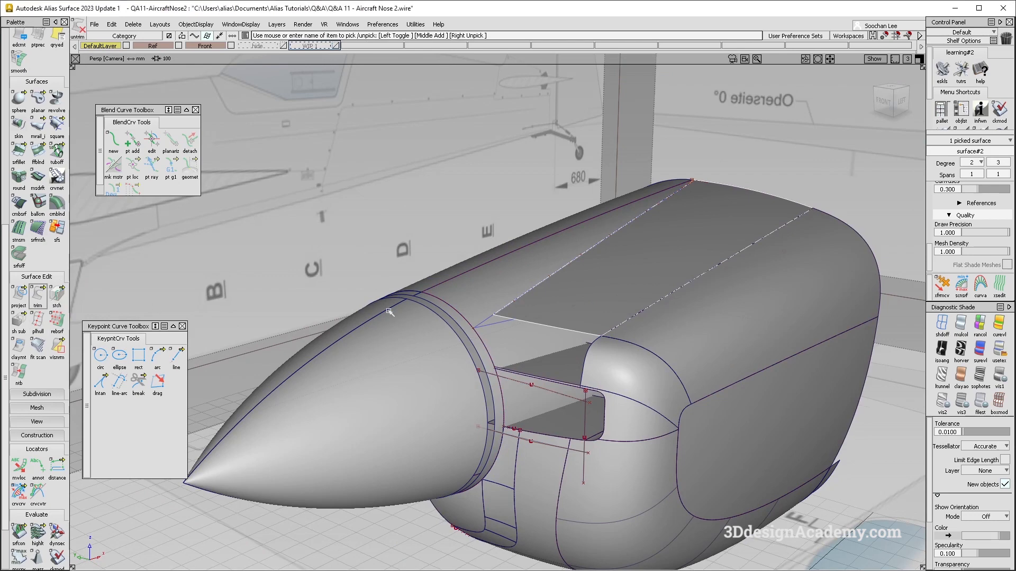
alt+shift+right_drag(390, 310, 596, 481)
click(609, 422)
alt+shift+right_drag(608, 424, 525, 368)
click(648, 411)
- Set the Insert tool's type to Curve on Surface
alt+shift+drag(526, 367, 551, 389)
ctrl+shift+drag(622, 323, 635, 344)
alt+shift+right_drag(635, 344, 653, 358)
alt+shift+middle_drag(652, 358, 493, 272)
scroll(40, 99, up, 3)
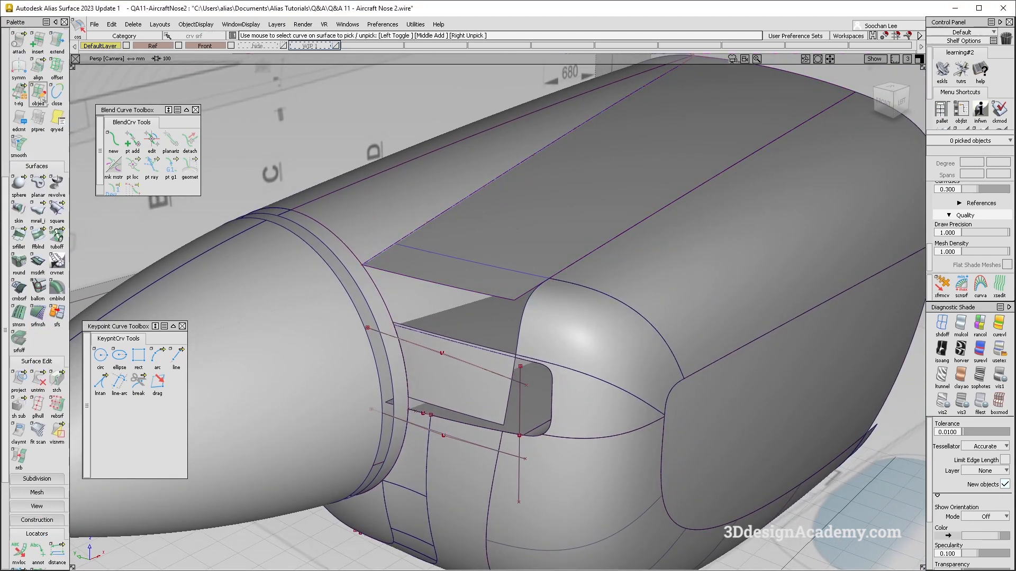
double_click(40, 50)
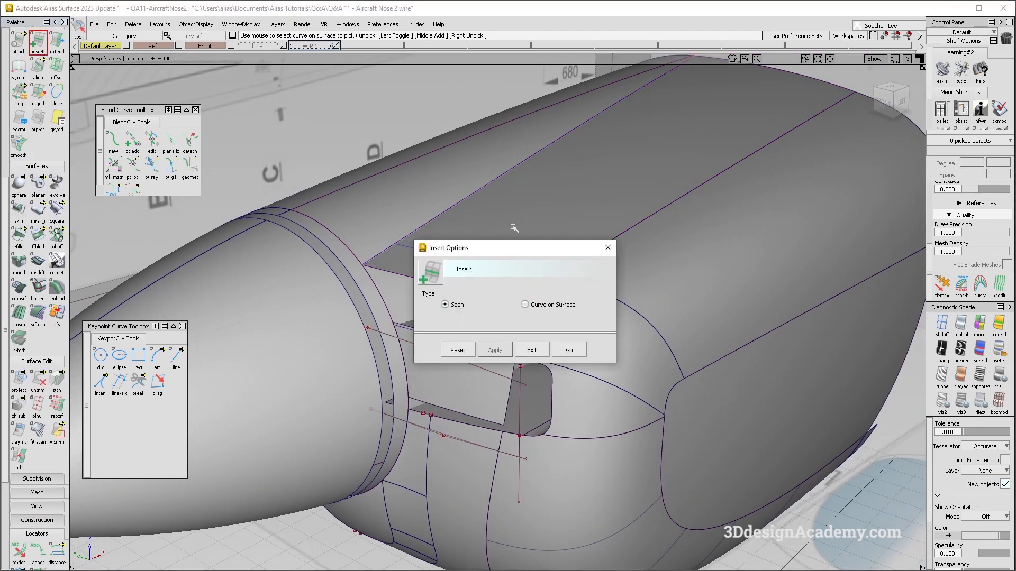
click(569, 350)
- Untrim the upper surface back to its full original extent
click(57, 407)
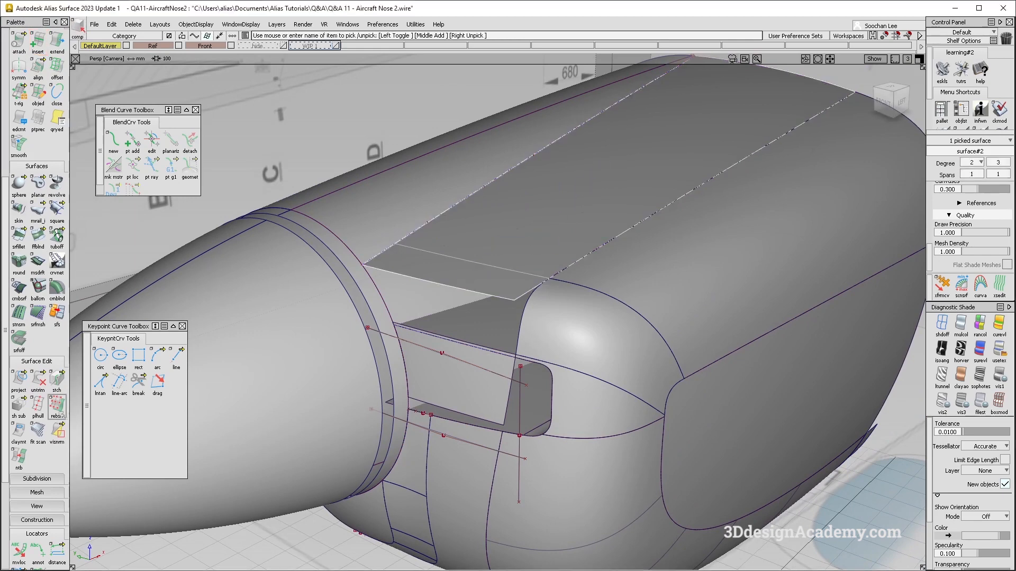
click(38, 380)
mouse_move(517, 242)
alt+shift+mouse_down()
mouse_move(517, 233)
mouse_move(494, 258)
mouse_move(503, 231)
alt+shift+mouse_up()
click(506, 251)
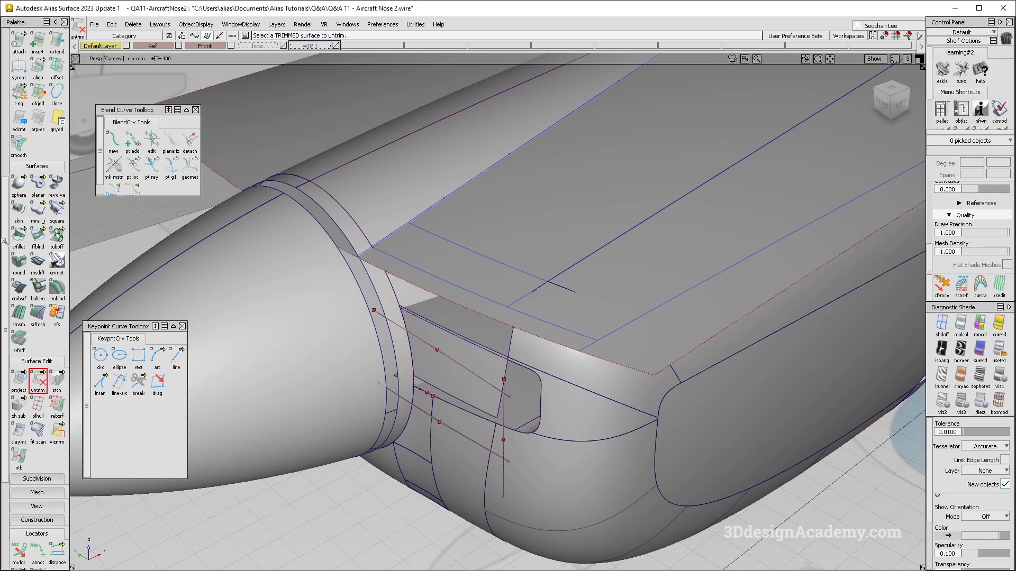
- Insert a curve on surface across the upper surface at parameter 0.31, positioning it in the Left view
click(462, 295)
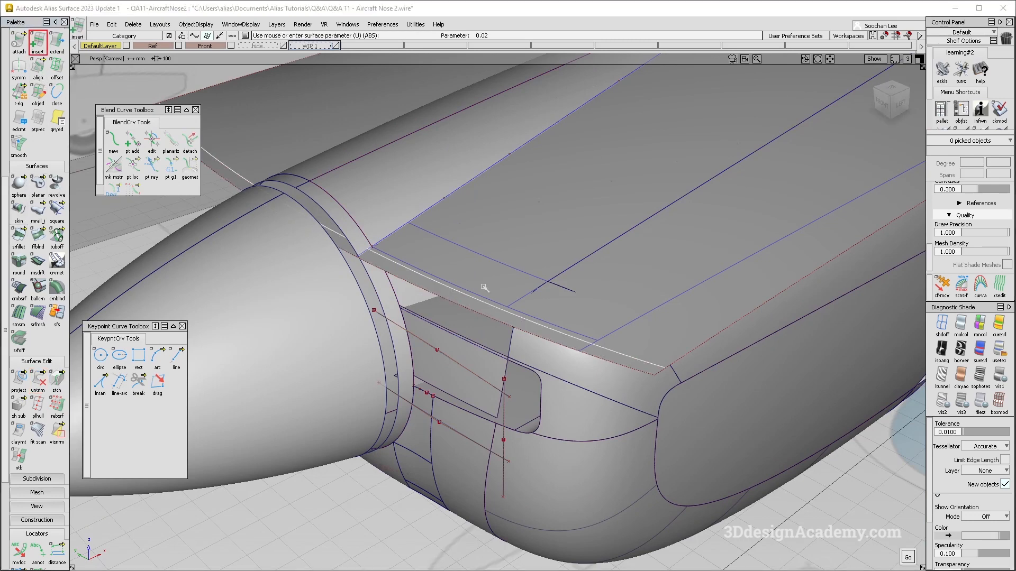
alt+shift+right_drag(646, 225, 545, 233)
alt+shift+drag(545, 233, 492, 236)
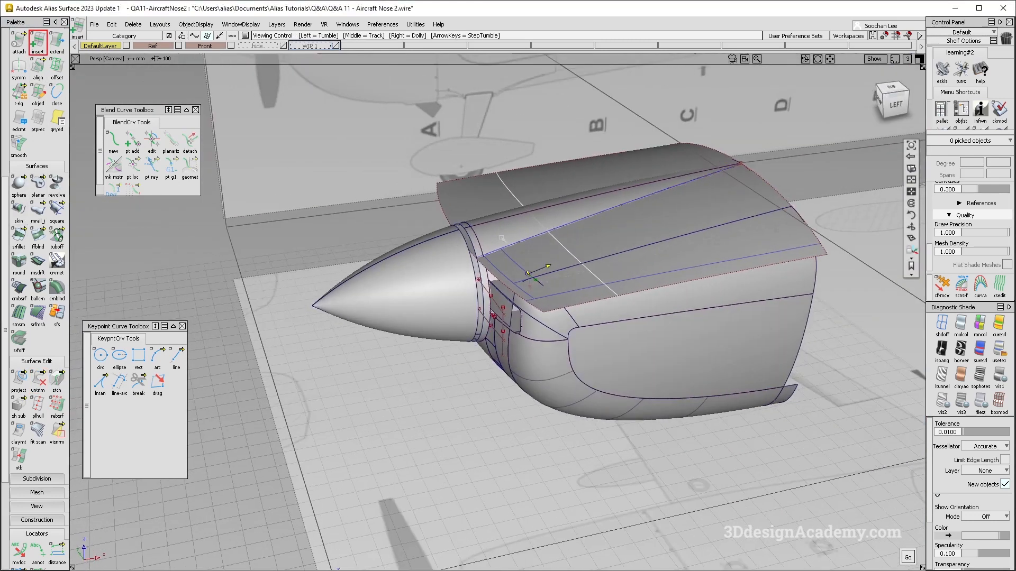
key(F6)
click(943, 324)
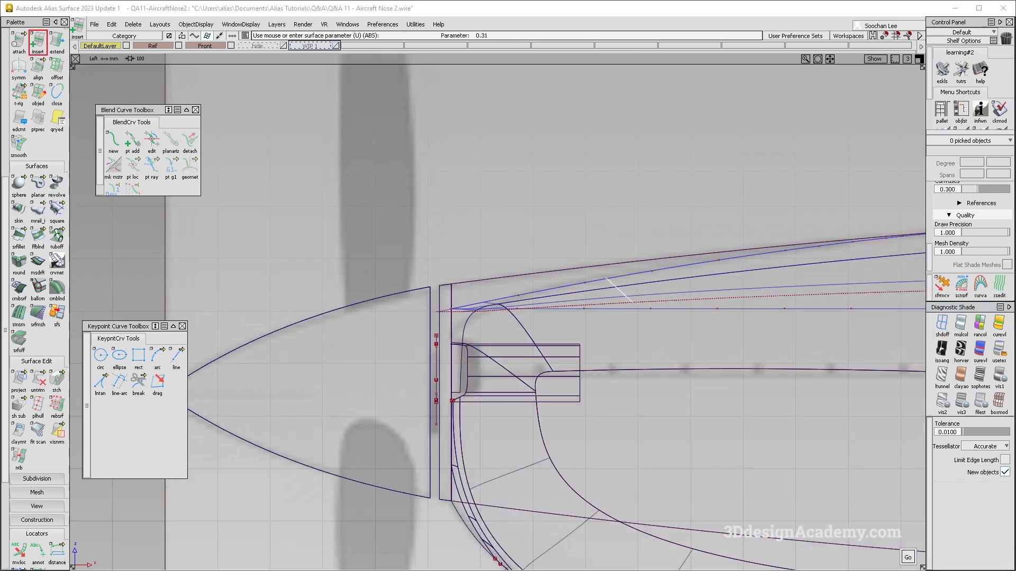
key(space)
key(F8)
click(961, 324)
- Delete the old curves on surface from the upper surface, except the newly inserted one
mouse_move(608, 264)
alt+shift+mouse_down()
mouse_move(675, 315)
mouse_move(648, 323)
alt+shift+mouse_up()
ctrl+shift+drag(573, 355, 515, 277)
alt+shift+right_drag(484, 267, 550, 265)
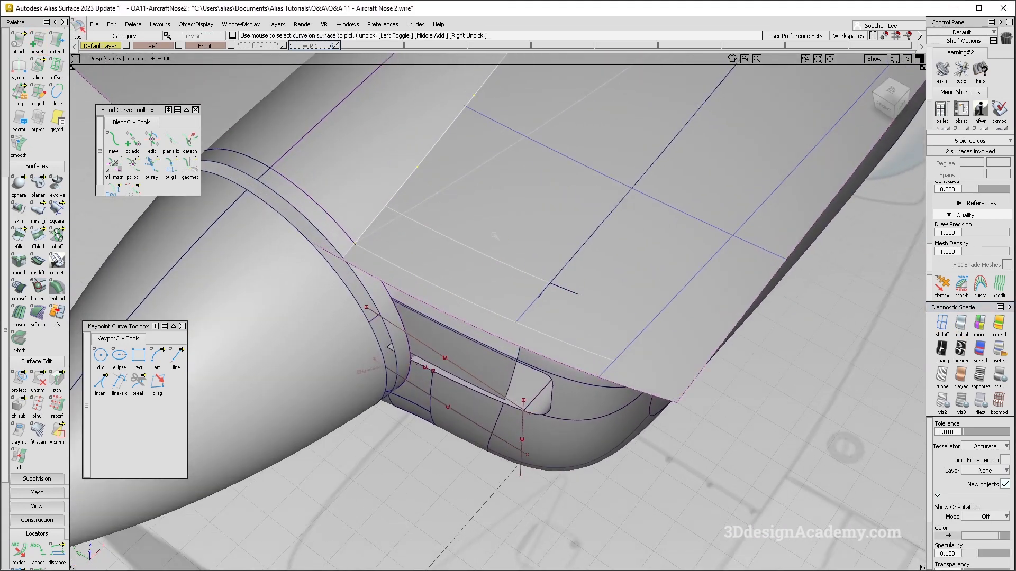
key(Delete)
key(Delete)
click(456, 345)
alt+shift+drag(490, 254, 510, 208)
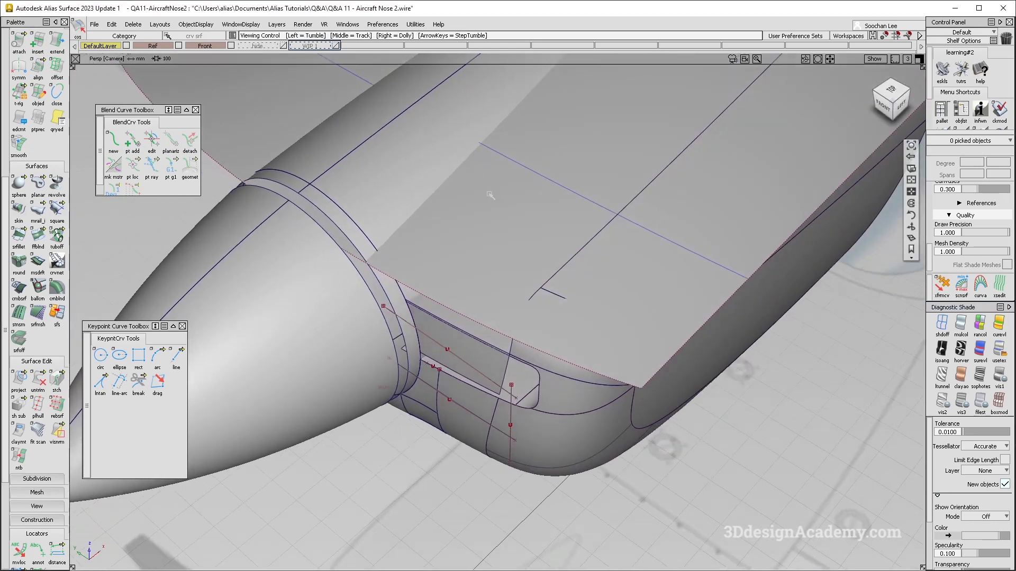
alt+shift+middle_drag(510, 209, 511, 287)
alt+shift+right_drag(510, 287, 470, 287)
- Use Trim Convert on the upper surface's front part ahead of the inserted curve and set the resulting surface's U degree to 3
click(38, 380)
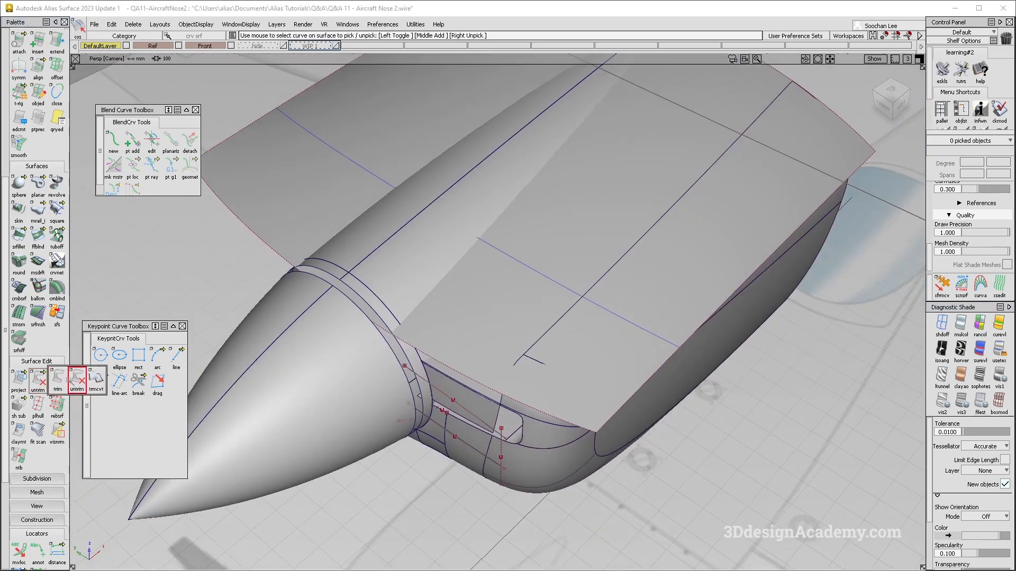
click(474, 360)
alt+shift+drag(473, 358, 510, 350)
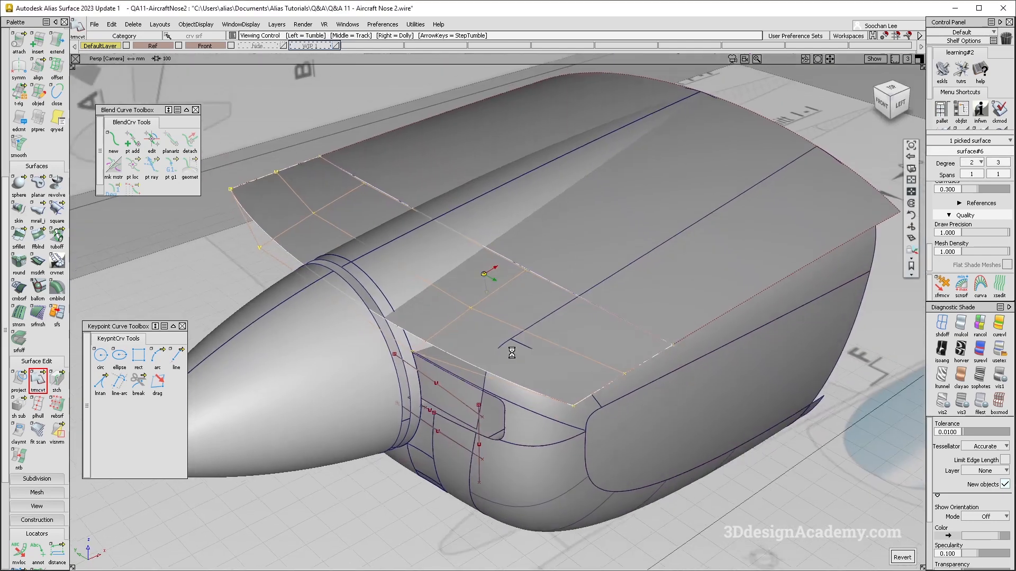
click(981, 162)
click(984, 223)
- Trim the original upper surface at the inserted curve
alt+shift+drag(558, 391, 522, 403)
click(492, 286)
alt+shift+drag(491, 284, 488, 259)
click(37, 380)
click(561, 246)
key(space)
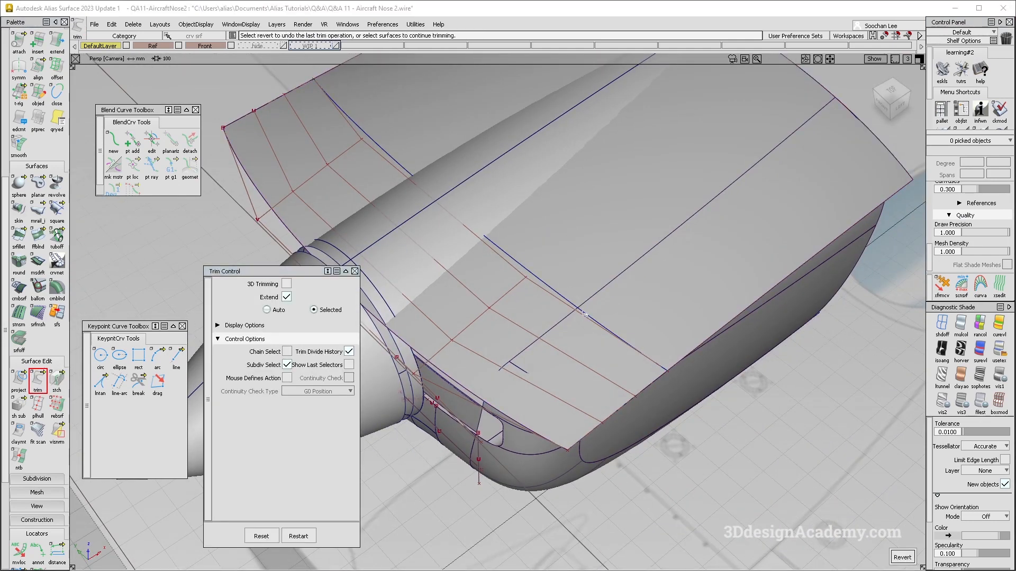
- Examine the surface continuity along the seam between the new front part and the trimmed upper surface
alt+shift+drag(561, 246, 578, 249)
click(542, 247)
alt+shift+right_drag(545, 265, 587, 265)
alt+shift+drag(587, 265, 587, 280)
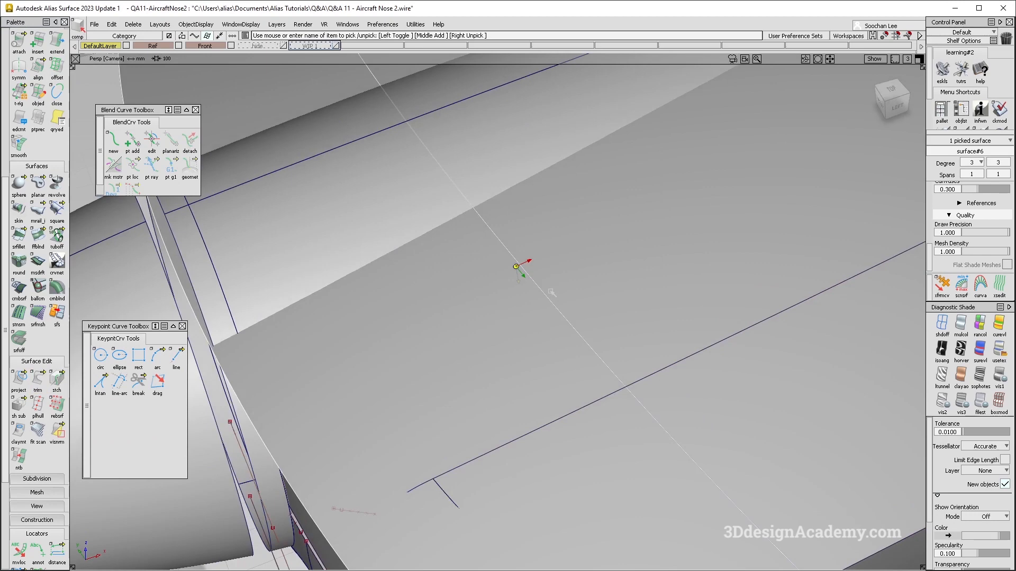
click(587, 280)
scroll(21, 505, down, 3)
click(19, 521)
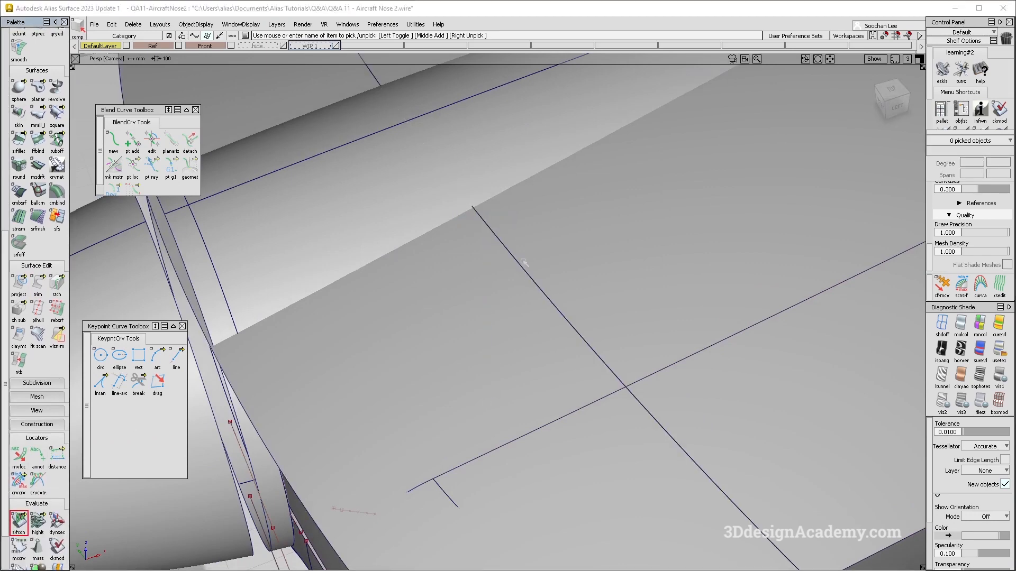
click(522, 264)
- Use Extend to pull the front surface's leading edge slightly back
alt+shift+right_drag(512, 307, 466, 318)
alt+shift+drag(466, 317, 512, 351)
alt+shift+right_drag(453, 291, 496, 275)
ctrl+shift+drag(496, 289, 471, 297)
click(476, 296)
scroll(37, 296, up, 3)
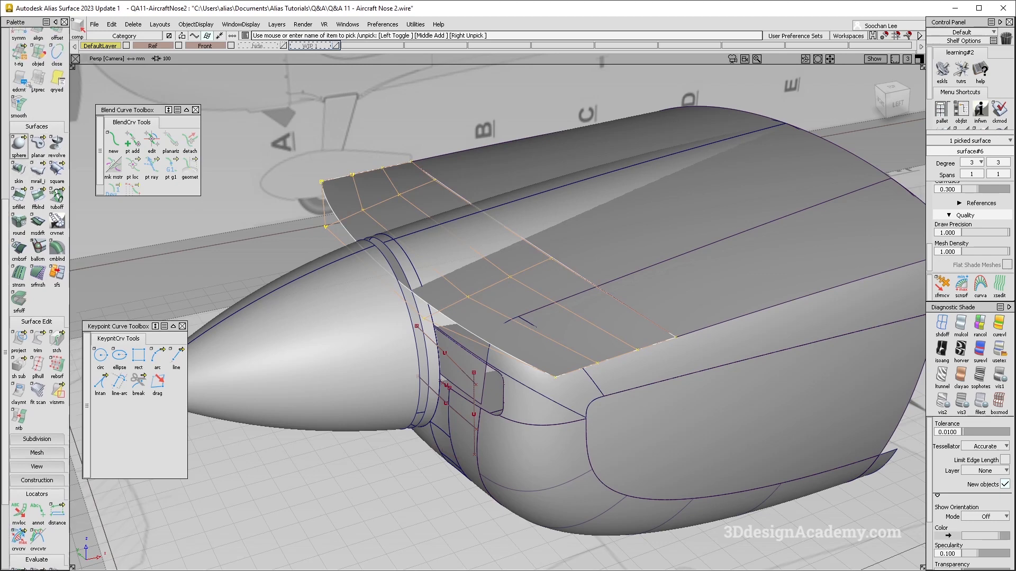
scroll(37, 296, up, 2)
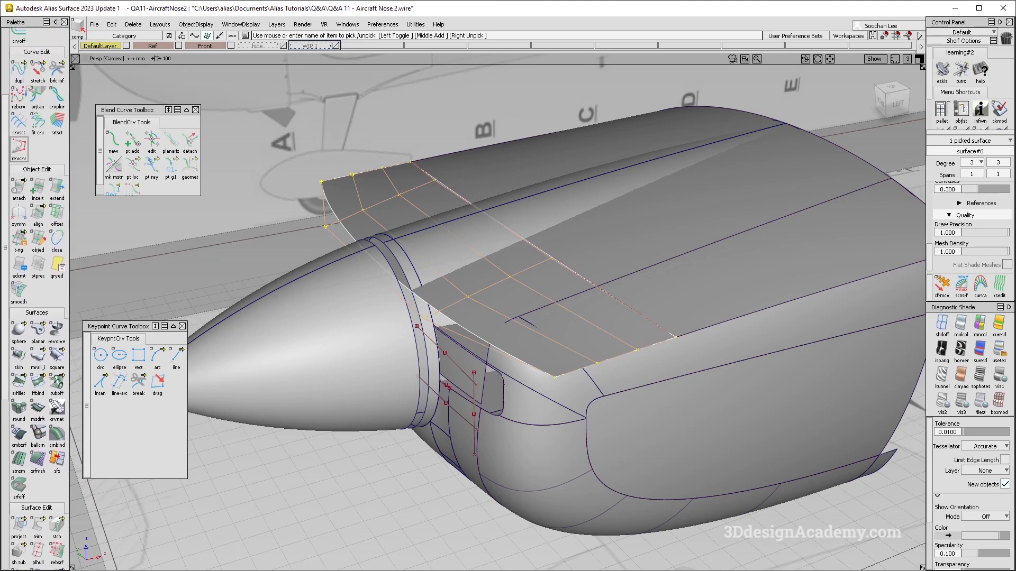
click(467, 278)
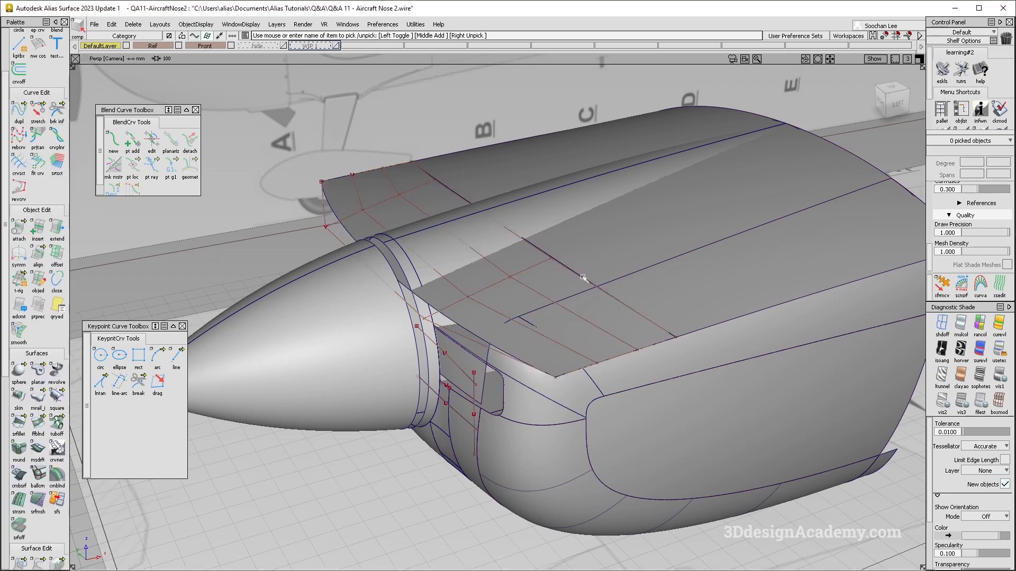
alt+shift+drag(534, 233, 563, 288)
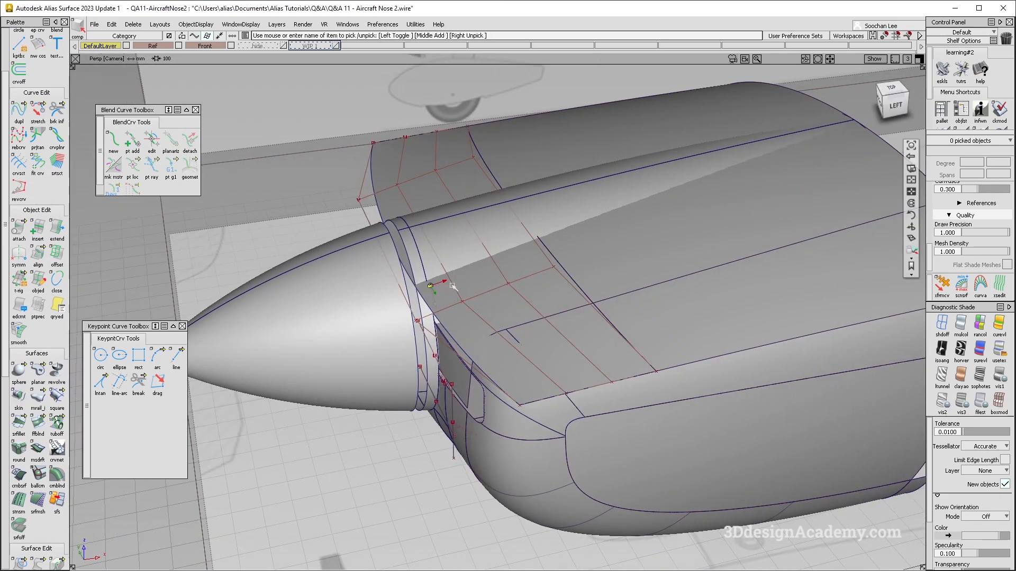
alt+shift+right_drag(443, 286, 220, 425)
click(57, 229)
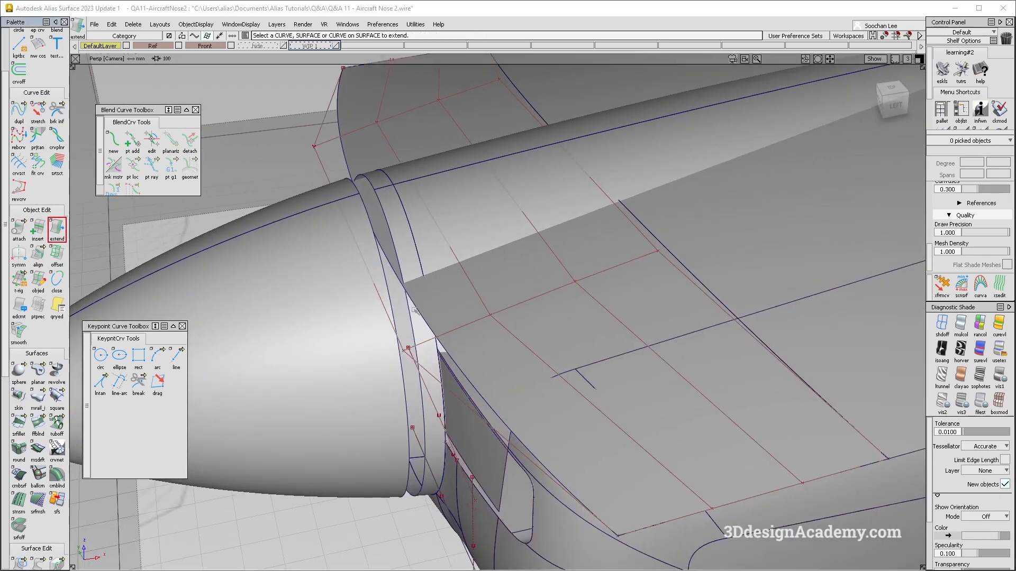
click(438, 304)
drag(438, 303, 446, 303)
ctrl+shift+drag(498, 372, 925, 228)
- Use Transform CV in move mode to lower the leading row of four CVs on the front surface
click(943, 285)
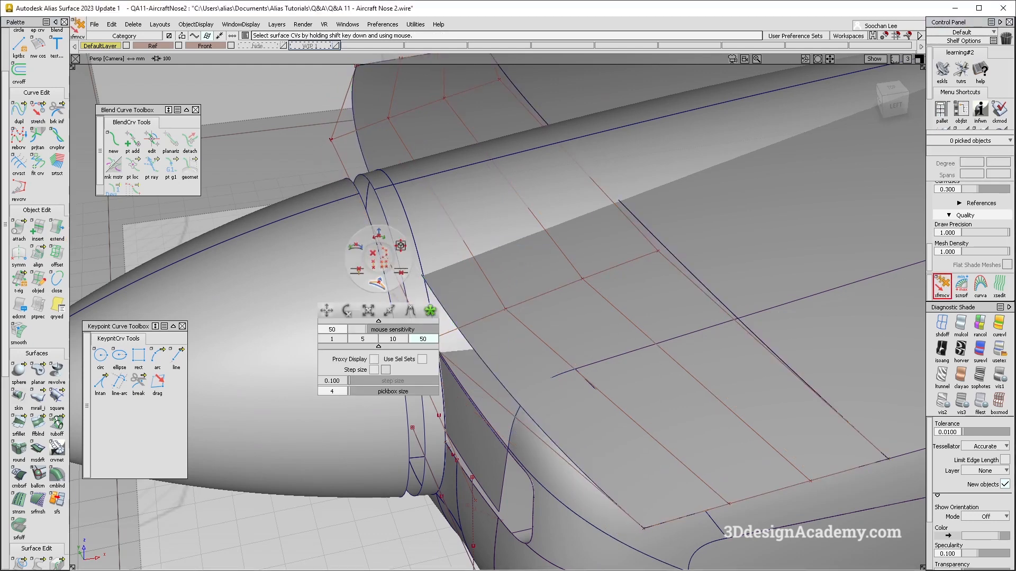
click(380, 235)
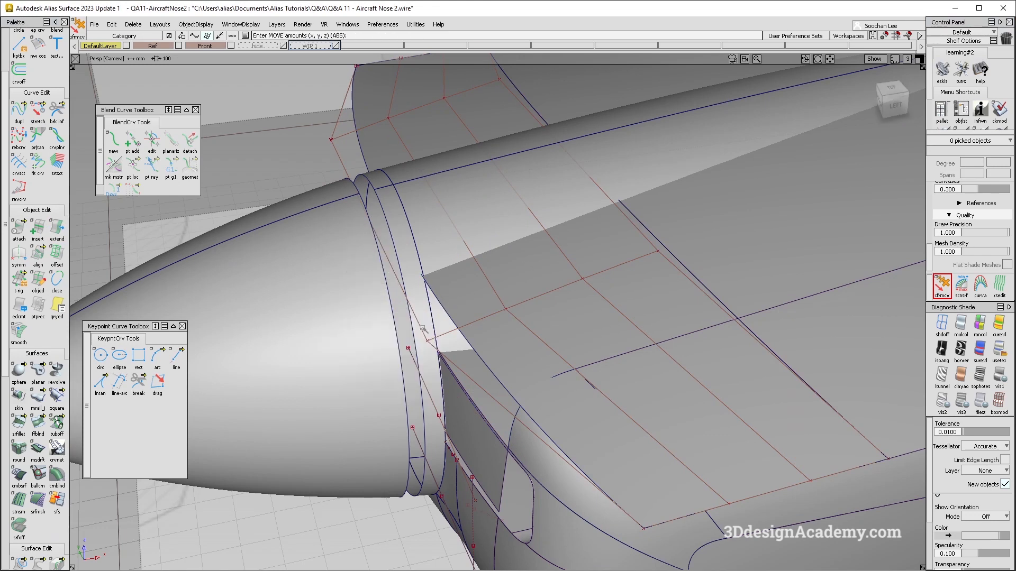
click(415, 321)
drag(483, 290, 483, 431)
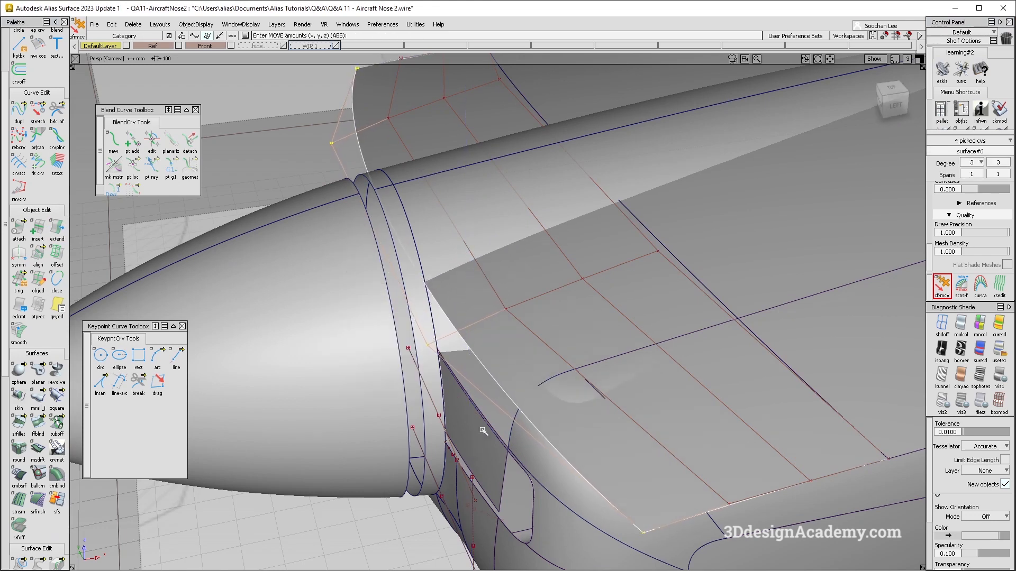
- Lower the front surface's leading CV row a little further against the blueprint in the wireframe Left view
key(F6)
click(941, 325)
alt+shift+right_drag(709, 365, 807, 369)
click(808, 369)
click(961, 325)
click(942, 325)
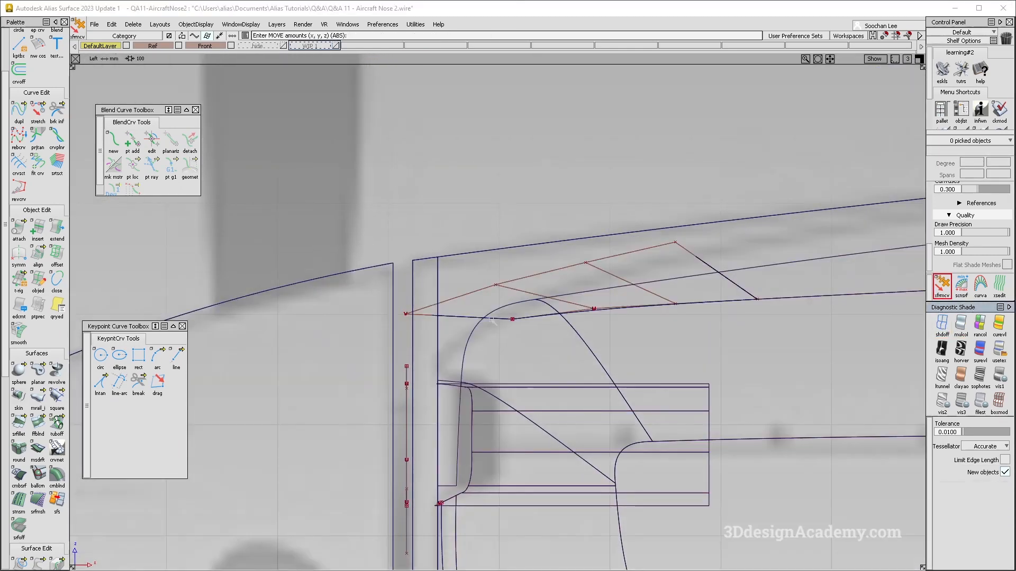
click(459, 318)
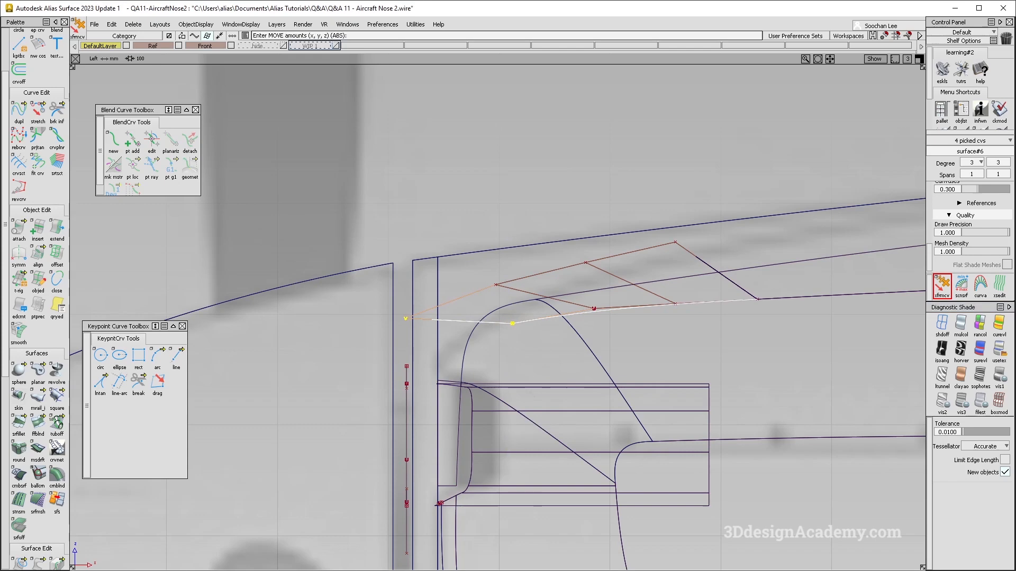
ctrl+shift+drag(616, 442, 652, 301)
- Intersect the lowered front surface with the adjoining nose body surface
key(F5)
click(961, 326)
mouse_move(521, 299)
alt+shift+mouse_down()
mouse_move(540, 312)
mouse_move(543, 394)
alt+shift+mouse_up()
ctrl+shift+drag(543, 394, 500, 202)
click(18, 563)
click(495, 263)
key(space)
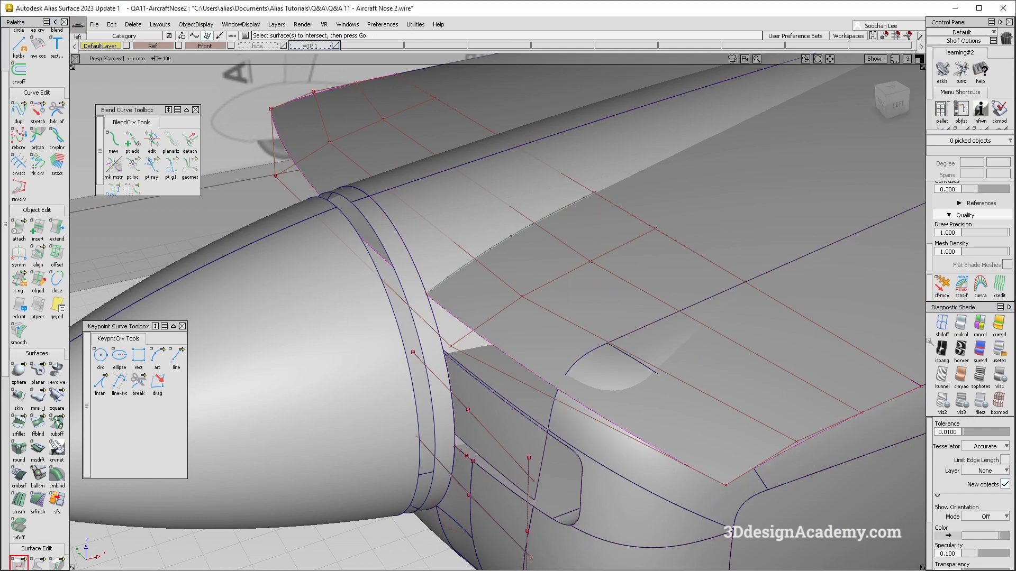
- Delete the reshaped front surface and the leftover intersection curve
click(942, 324)
key(F6)
alt+shift+middle_drag(513, 321, 517, 309)
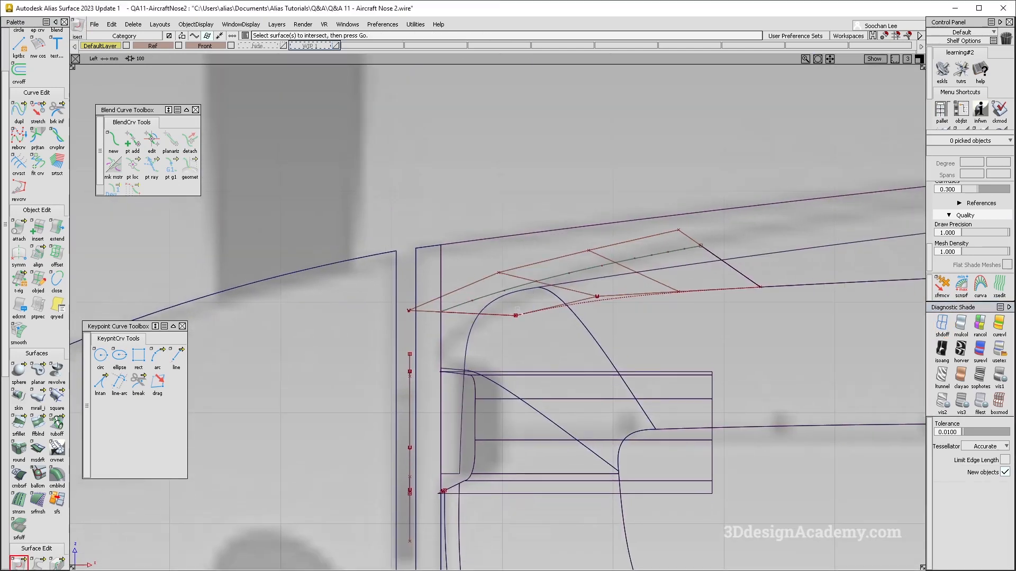
alt+shift+middle_drag(565, 285, 387, 287)
ctrl+shift+drag(510, 239, 431, 298)
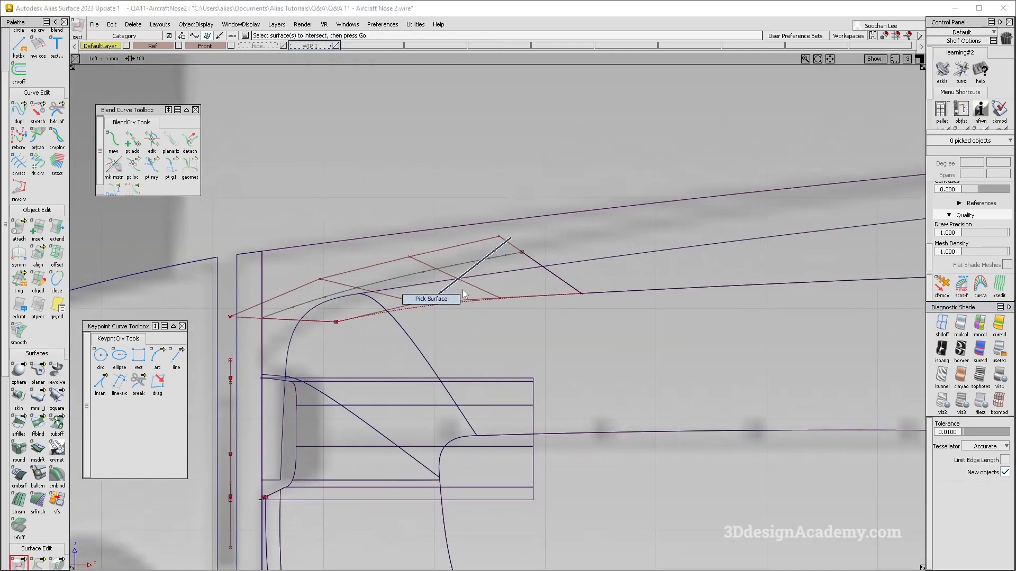
click(431, 300)
key(Delete)
key(Return)
key(F8)
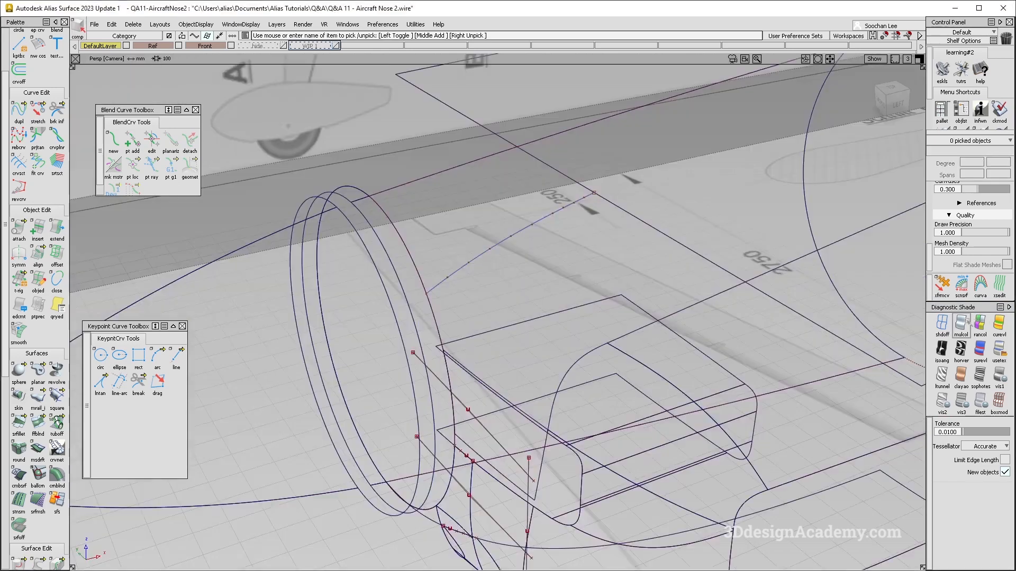
ctrl+shift+drag(431, 300, 544, 217)
click(546, 216)
key(Delete)
key(Return)
- Shade the model and untrim the upper surface to restore its front area
click(960, 324)
mouse_move(596, 329)
alt+shift+mouse_down()
mouse_move(471, 281)
mouse_move(459, 256)
alt+shift+mouse_up()
click(458, 255)
click(39, 562)
alt+shift+middle_drag(359, 293, 390, 282)
ctrl+shift+drag(397, 385, 408, 246)
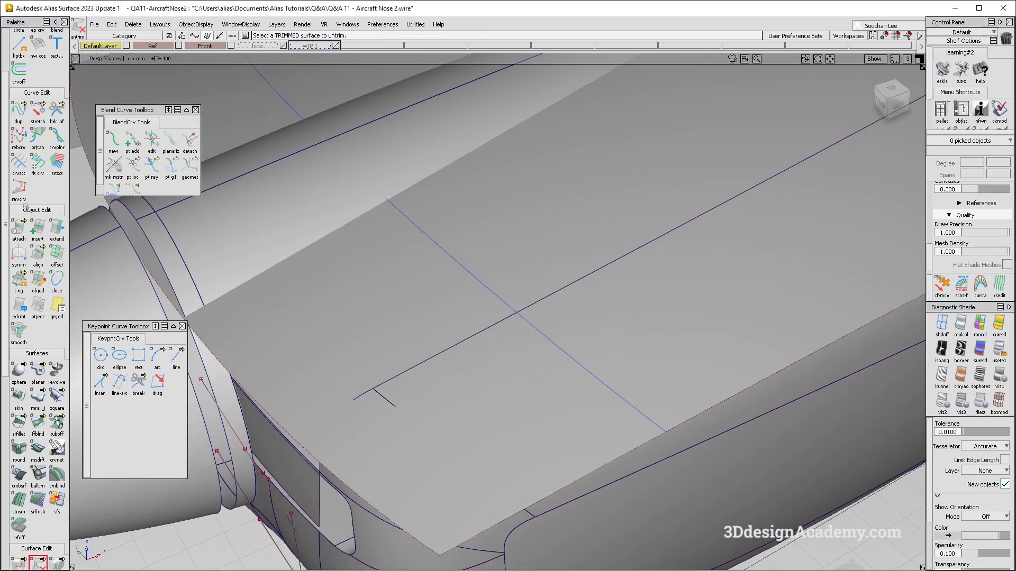
- Extend the upper surface's front edge with Extrapolate and Merge off by about -363 mm, creating a separate front surface
double_click(57, 227)
click(487, 236)
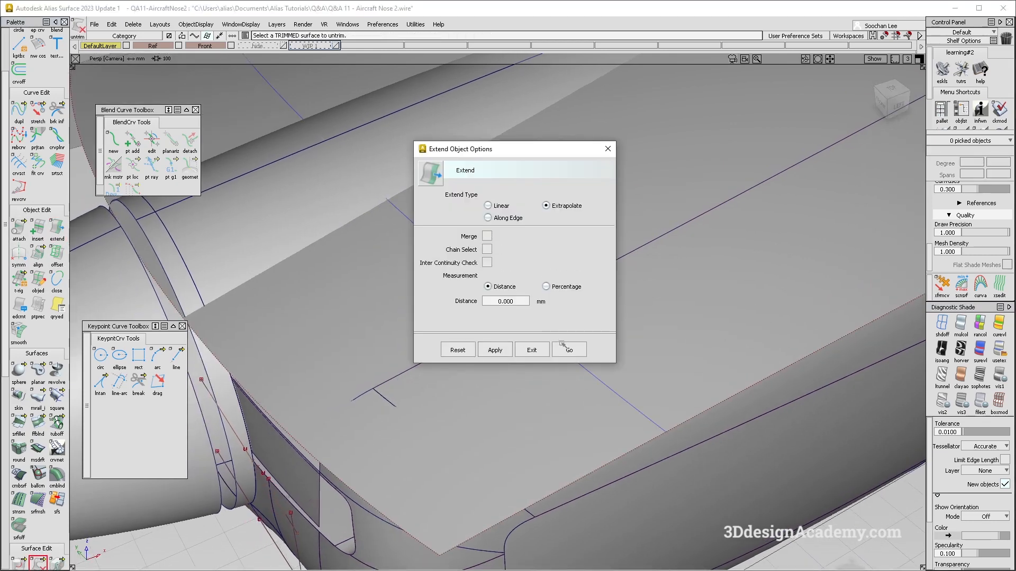
click(567, 350)
click(262, 404)
drag(290, 396, 675, 227)
alt+shift+drag(571, 302, 491, 275)
click(894, 98)
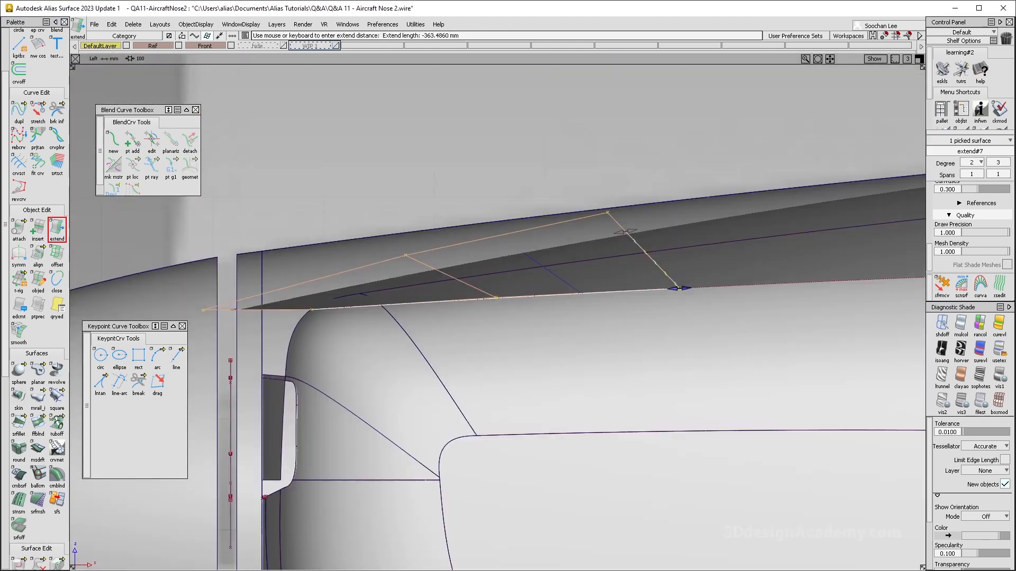
alt+shift+drag(530, 222, 584, 266)
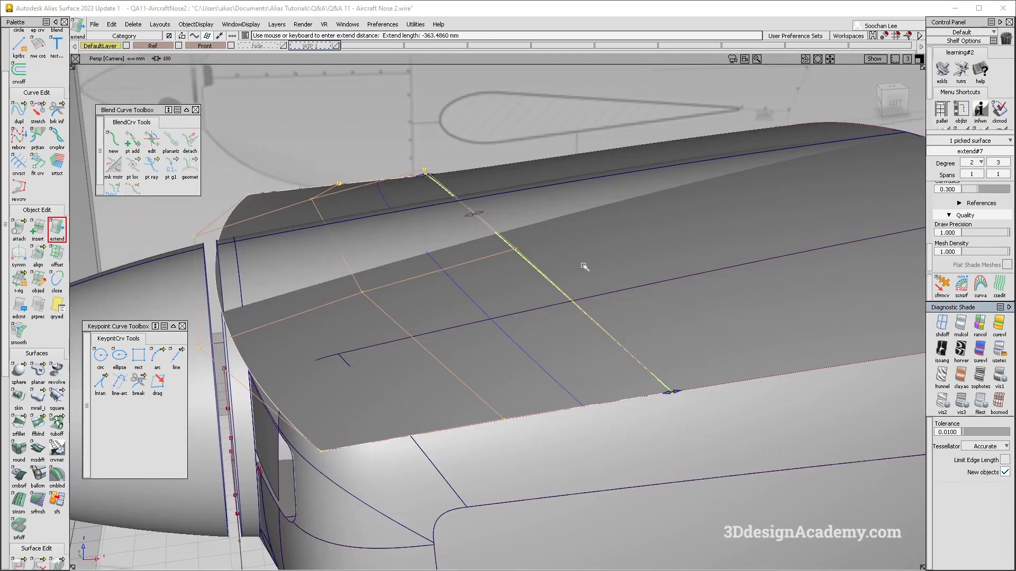
- Delete the old curve on surface crossing the upper surface
ctrl+shift+drag(499, 335, 453, 286)
click(455, 281)
key(Delete)
key(Return)
- Project the extended surface's rear edge onto the upper surface as a curve on surface, using the Normal vector option
drag(19, 563, 40, 563)
click(574, 285)
click(559, 293)
key(space)
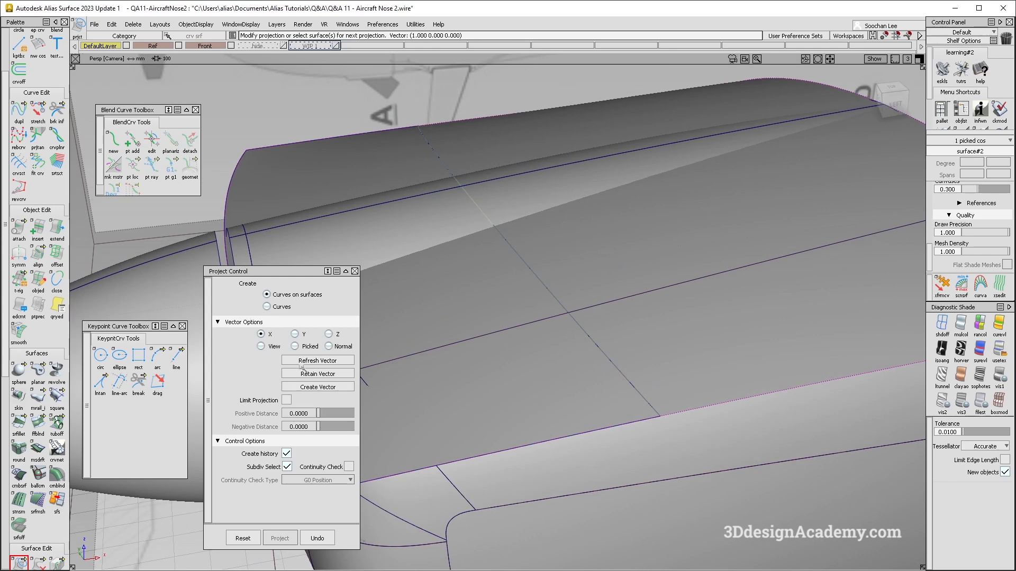
click(329, 346)
ctrl+shift+drag(504, 430, 504, 303)
click(19, 564)
- Trim the upper surface at the projected curve, keeping only the part behind it
click(38, 564)
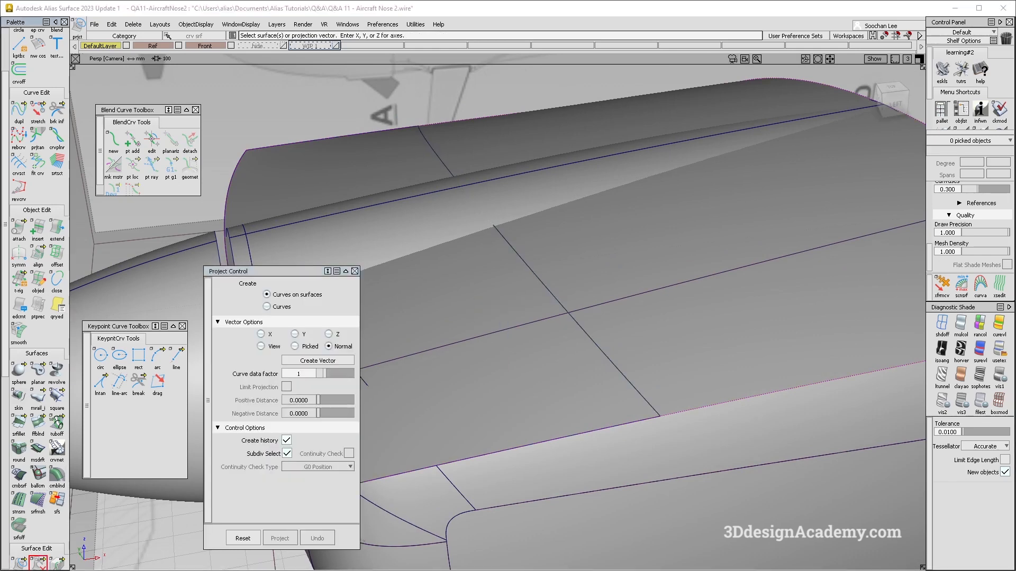
click(58, 564)
click(662, 266)
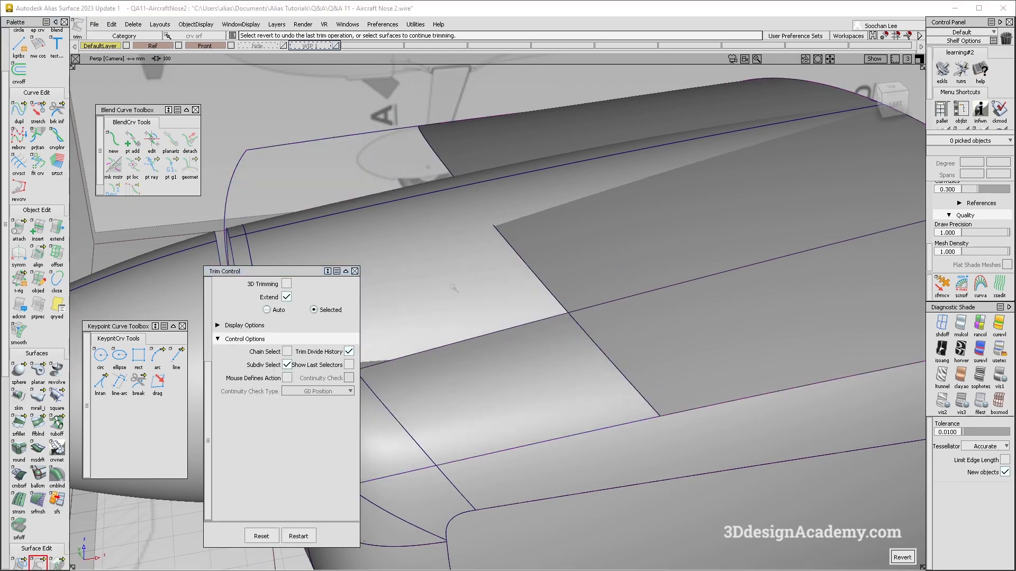
ctrl+shift+drag(456, 270, 456, 314)
click(456, 314)
- Set the U degree of the extended front surface to 3
click(624, 256)
click(545, 286)
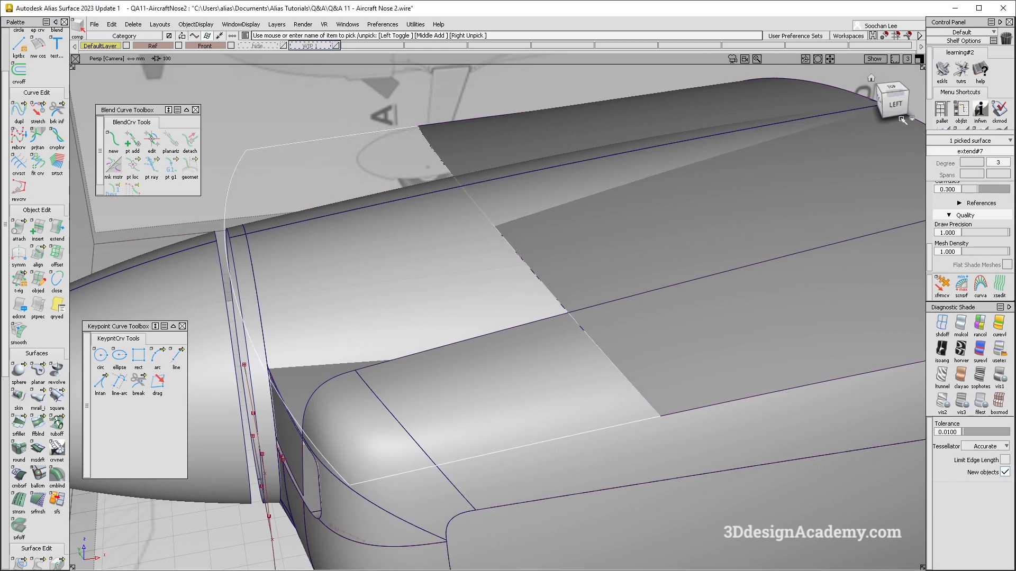
click(981, 163)
click(969, 222)
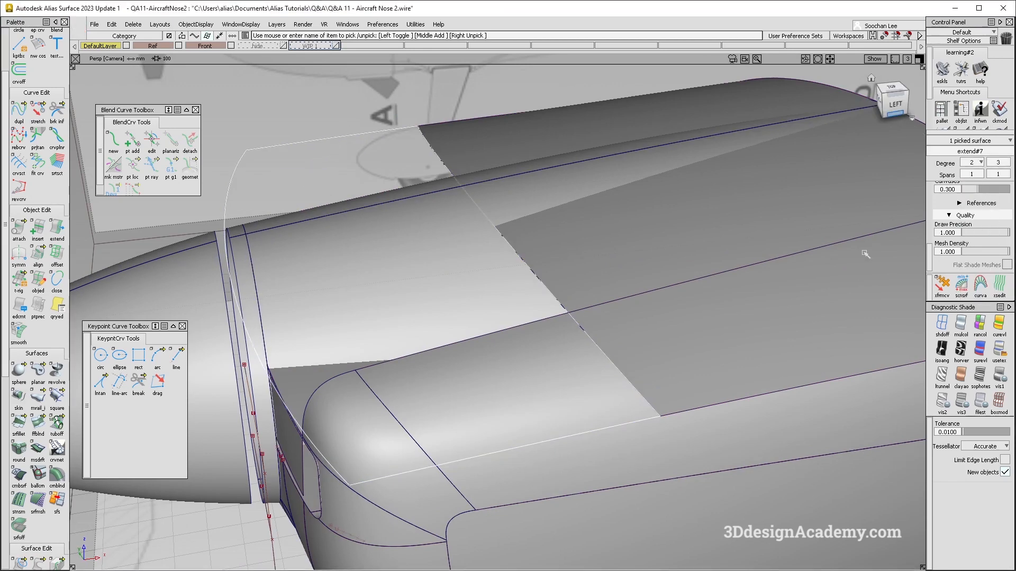
- Lower the extended front surface's leading row of four CVs slightly in the Left view using Transform CV
alt+shift+middle_drag(300, 339, 397, 286)
ctrl+shift+drag(424, 329, 424, 205)
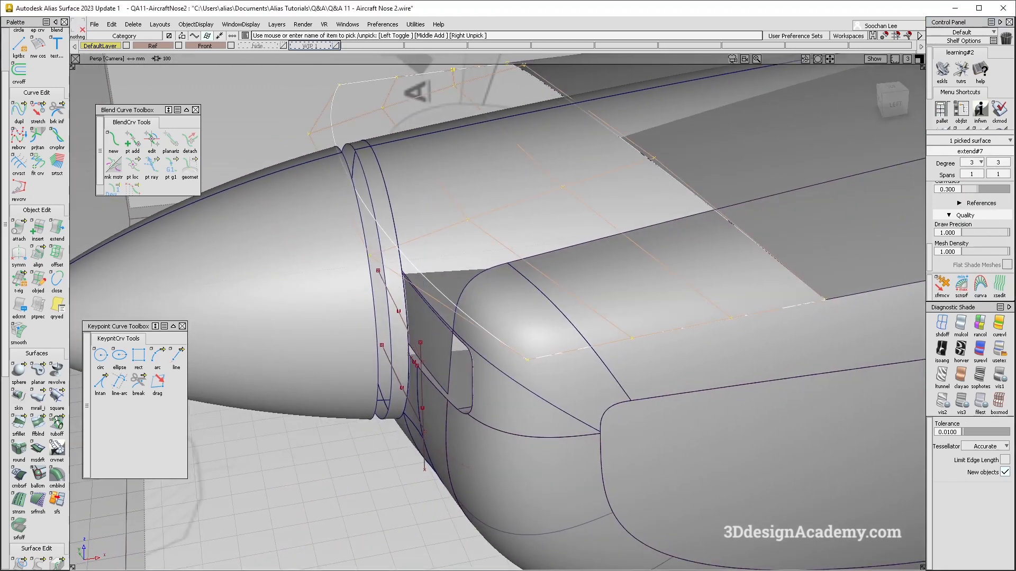
click(942, 289)
key(alt+shift)
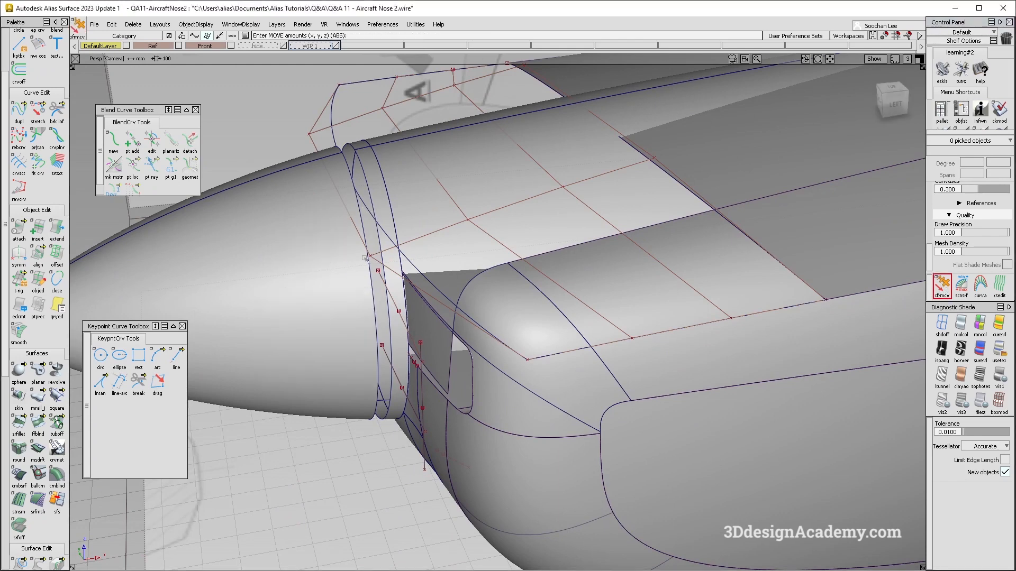
click(450, 308)
key(F6)
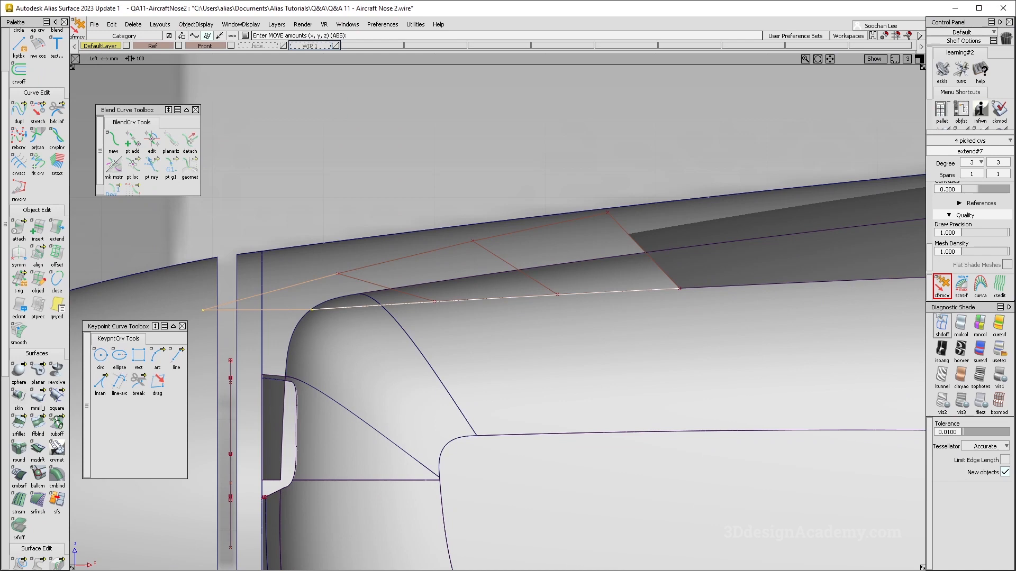
right_drag(483, 169, 608, 304)
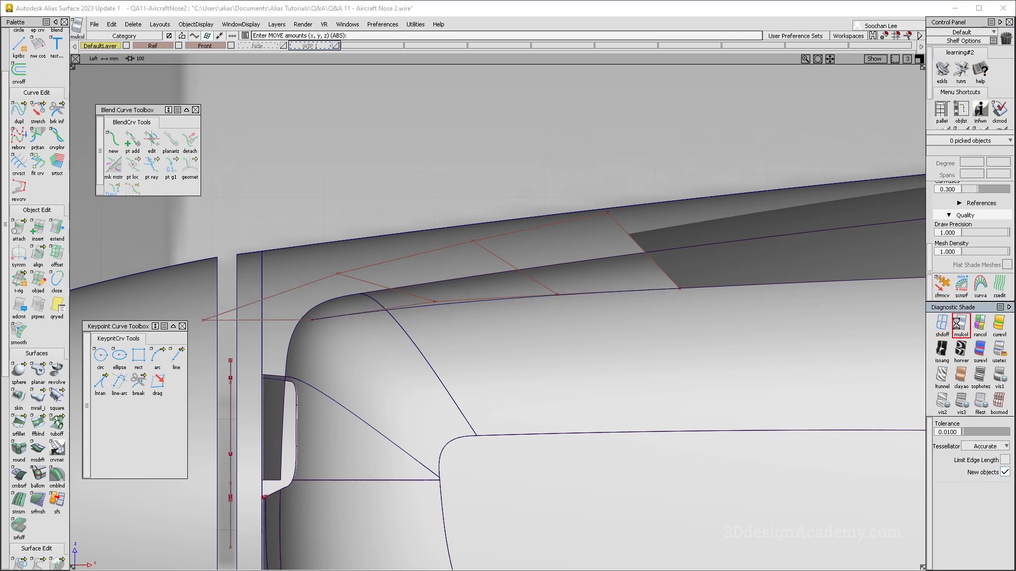
- Intersect the lowered front surface with the nose body in the Perspective view
key(F8)
scroll(7, 531, down, 2)
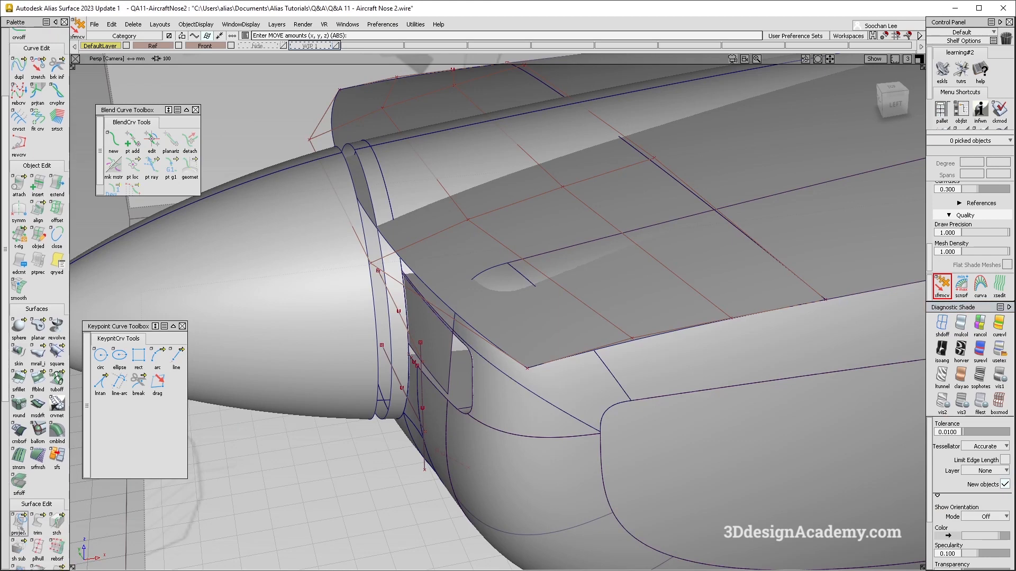
drag(20, 524, 63, 528)
click(467, 154)
ctrl+shift+drag(555, 309, 592, 154)
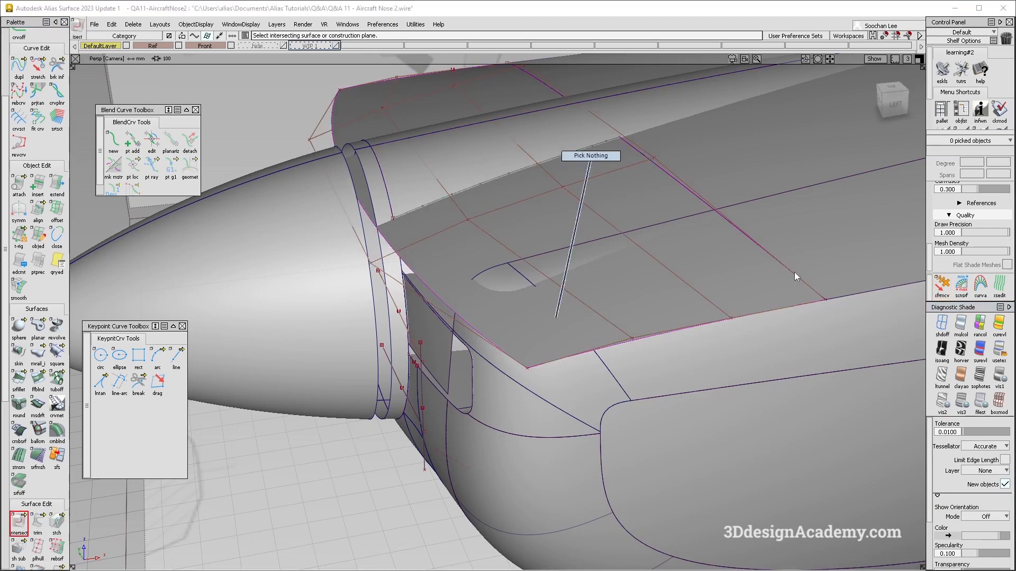
- Lower the front surface's leading CV row further in the wireframe Left view, finishing with a Z move of about -1.43
key(F6)
click(941, 325)
alt+shift+middle_drag(529, 297, 598, 284)
ctrl+shift+drag(241, 279, 345, 297)
drag(210, 293, 409, 329)
ctrl+shift+middle_drag(431, 347, 432, 316)
right_drag(442, 330, 442, 369)
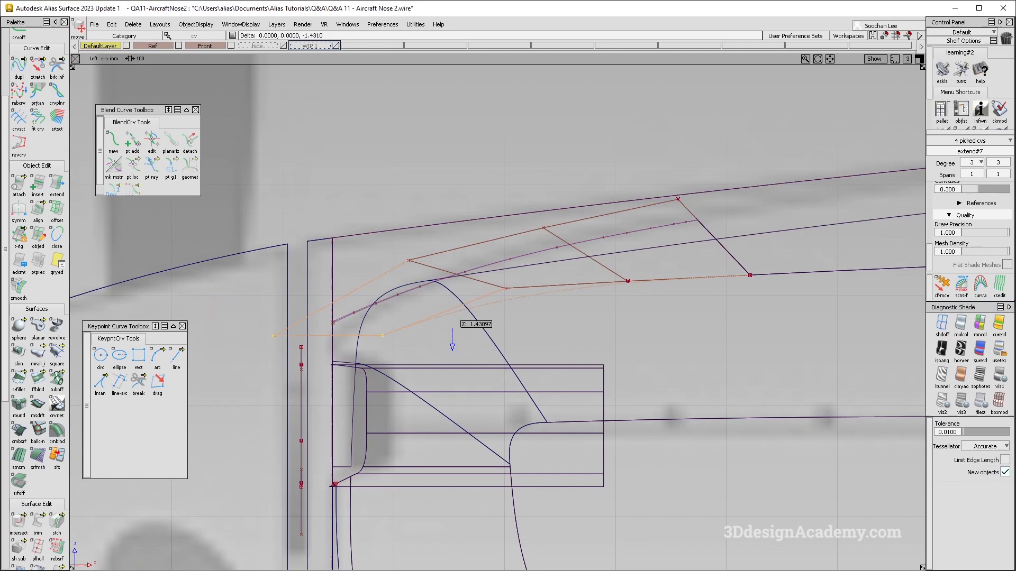
key(ctrl+n)
- Return to the shaded Perspective view and hide the extended front surface's CVs
key(F8)
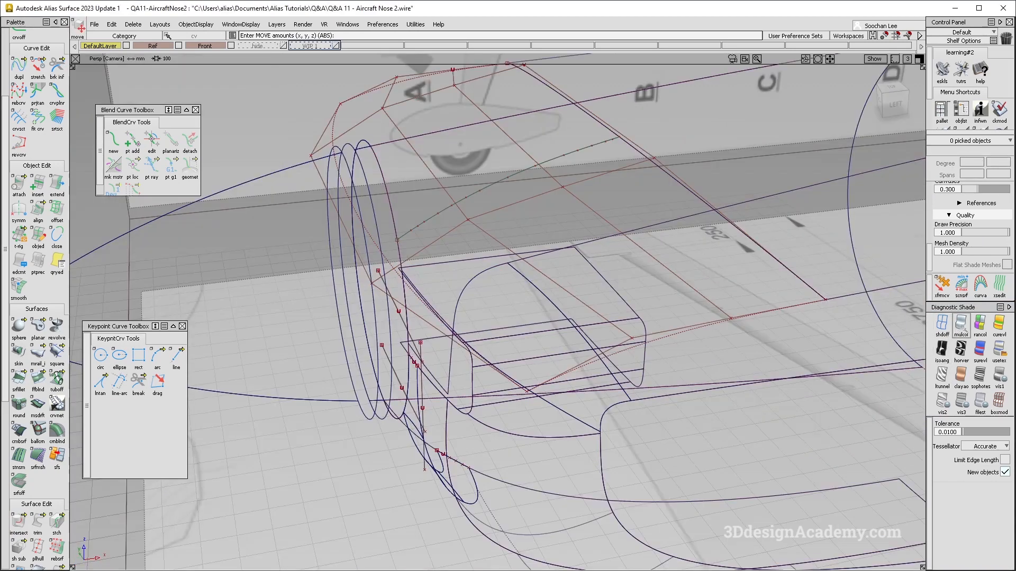
alt+shift+drag(529, 212, 560, 217)
click(608, 173)
ctrl+shift+drag(620, 171, 555, 223)
key(ctrl+n)
alt+shift+middle_drag(507, 175, 506, 324)
alt+shift+drag(506, 325, 506, 266)
alt+shift+middle_drag(542, 447, 496, 348)
ctrl+shift+drag(472, 382, 445, 279)
- Try to trim the extended front surface along its intersection curve with the nose body
drag(38, 522, 59, 523)
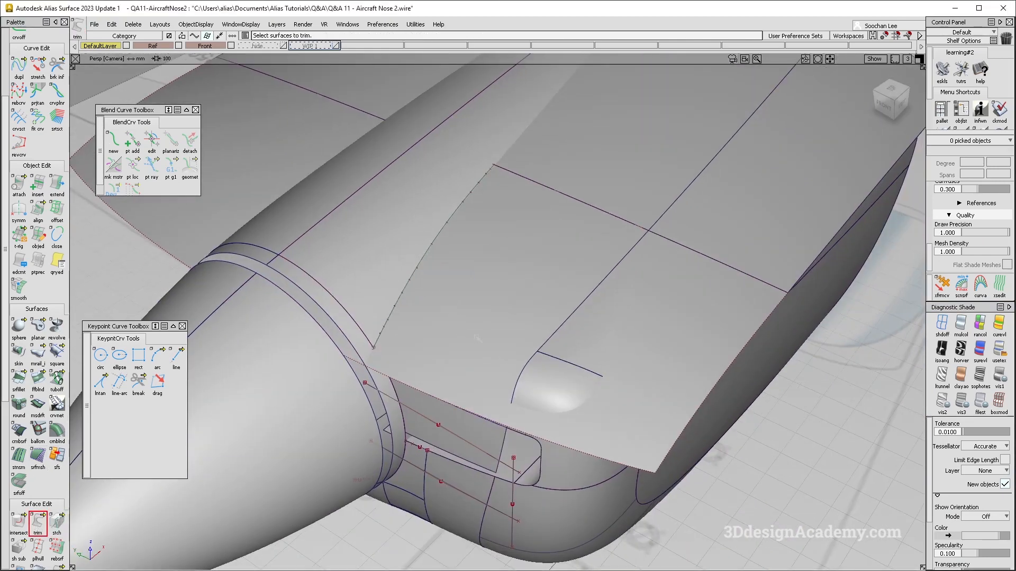
click(479, 335)
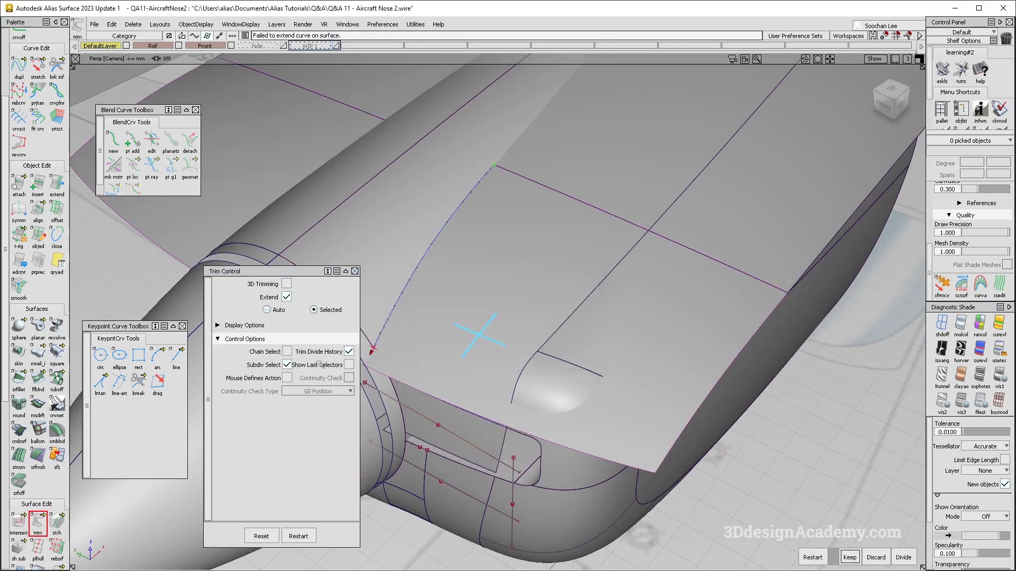
alt+shift+drag(412, 478, 410, 436)
ctrl+shift+drag(409, 436, 386, 276)
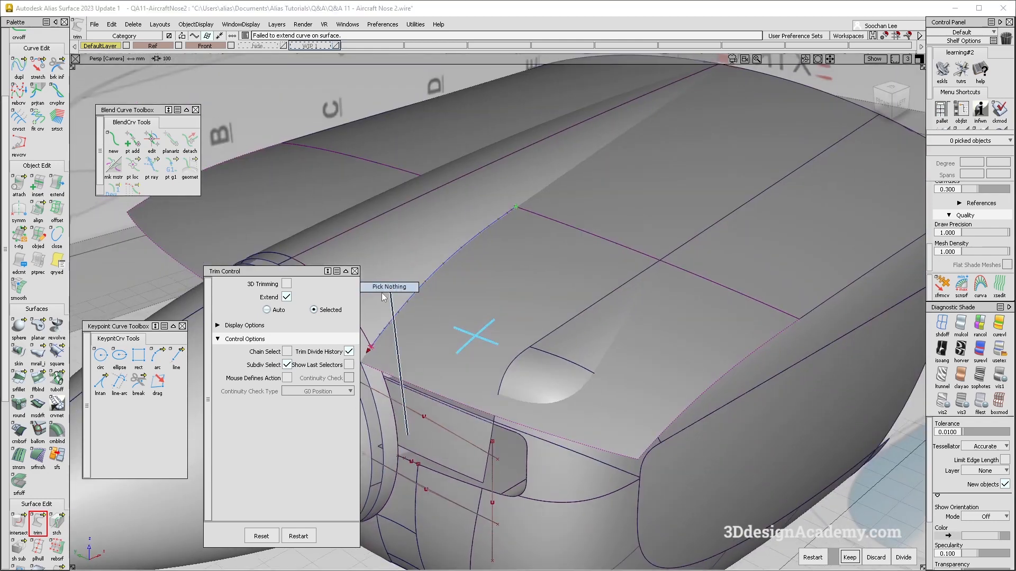
- Leave the trim and isolate the extended front surface with its intersection curve by hiding all other geometry
alt+shift+middle_drag(426, 357, 603, 308)
click(603, 308)
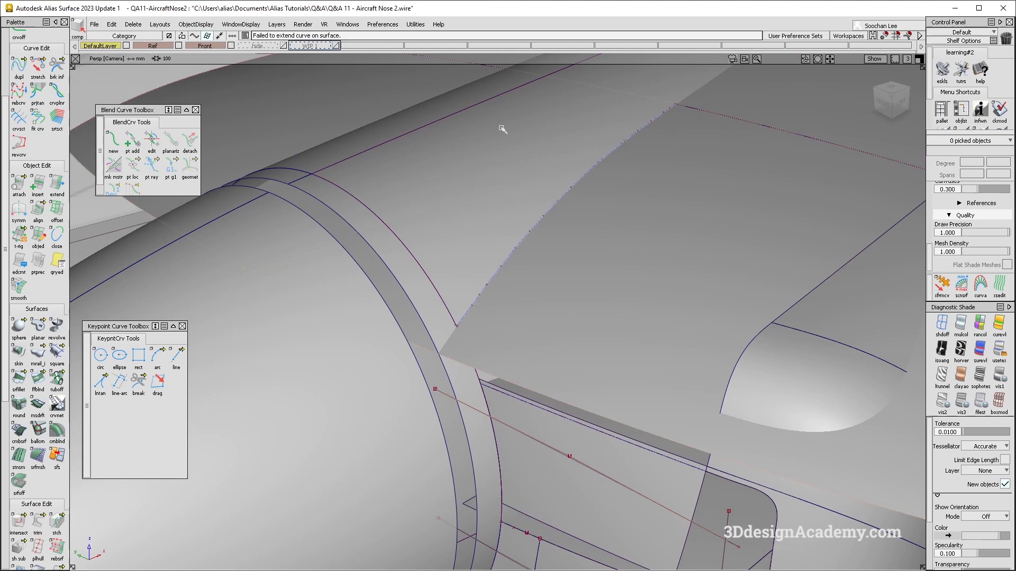
click(566, 208)
click(203, 22)
click(212, 88)
mouse_move(477, 339)
alt+shift+mouse_down()
mouse_move(528, 343)
mouse_move(468, 349)
alt+shift+mouse_up()
ctrl+shift+drag(464, 392, 409, 191)
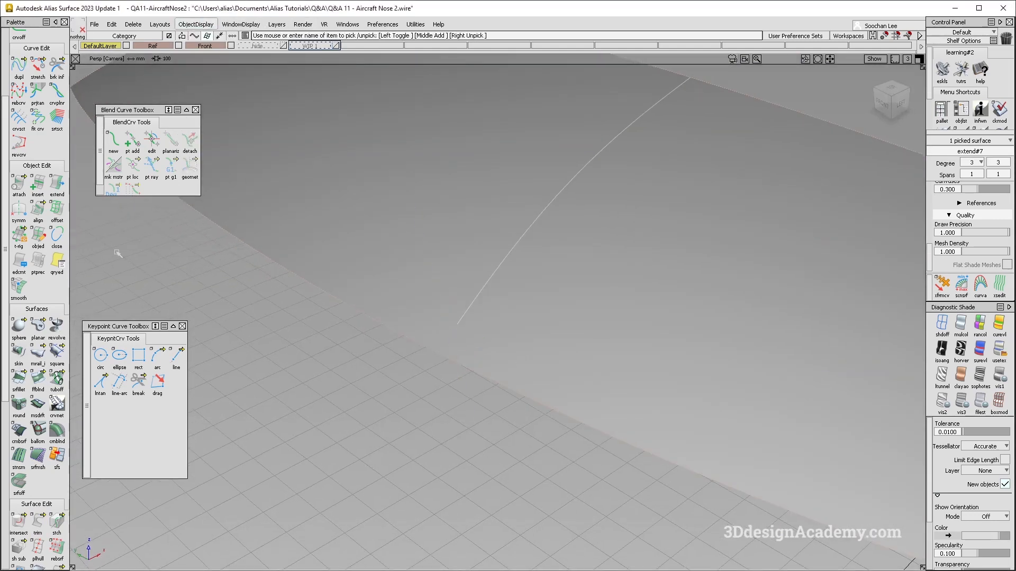
- Extend the intersection curve on the isolated front surface past the surface's edge, using the Extrapolate extend type
click(57, 185)
drag(459, 321, 448, 338)
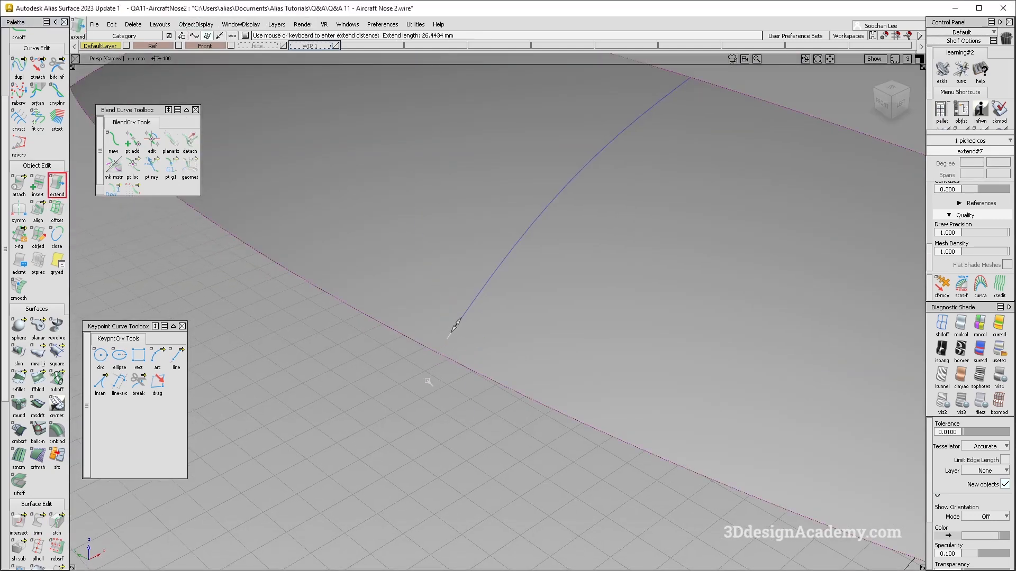
double_click(60, 184)
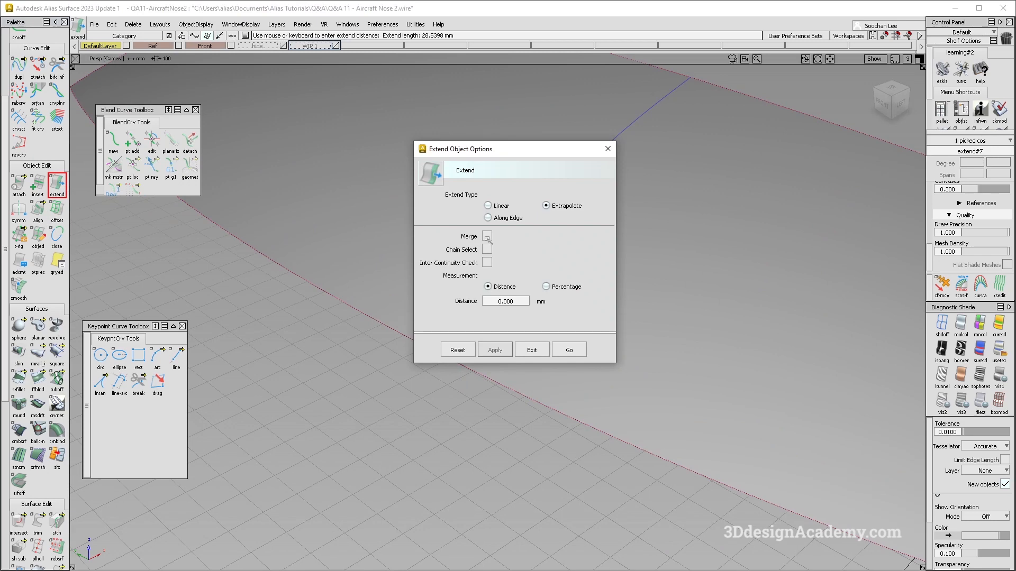
click(569, 351)
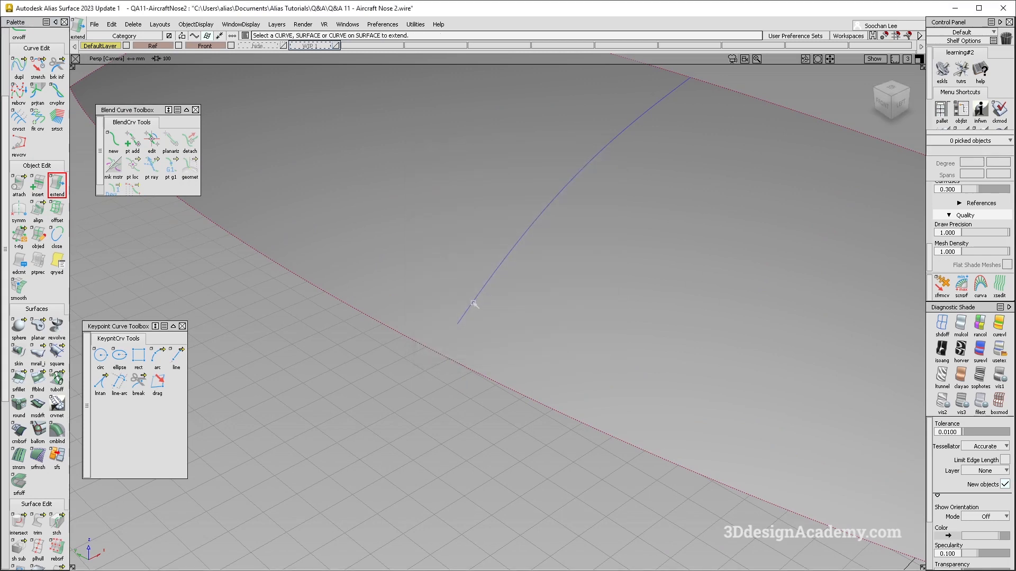
- Trim the extended front surface along the lengthened curve and redisplay the hidden nose geometry
click(36, 504)
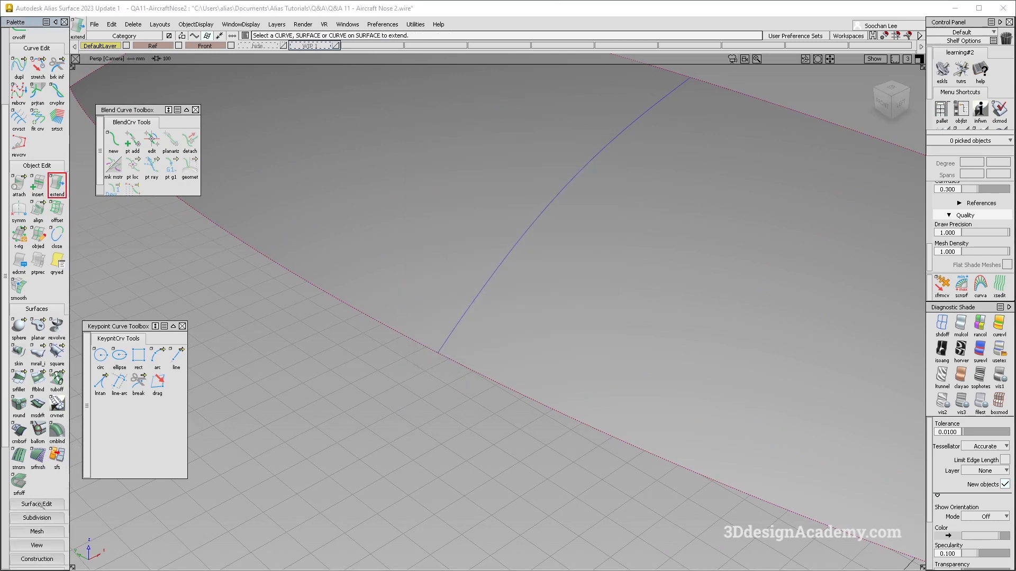
click(38, 505)
click(609, 349)
click(195, 24)
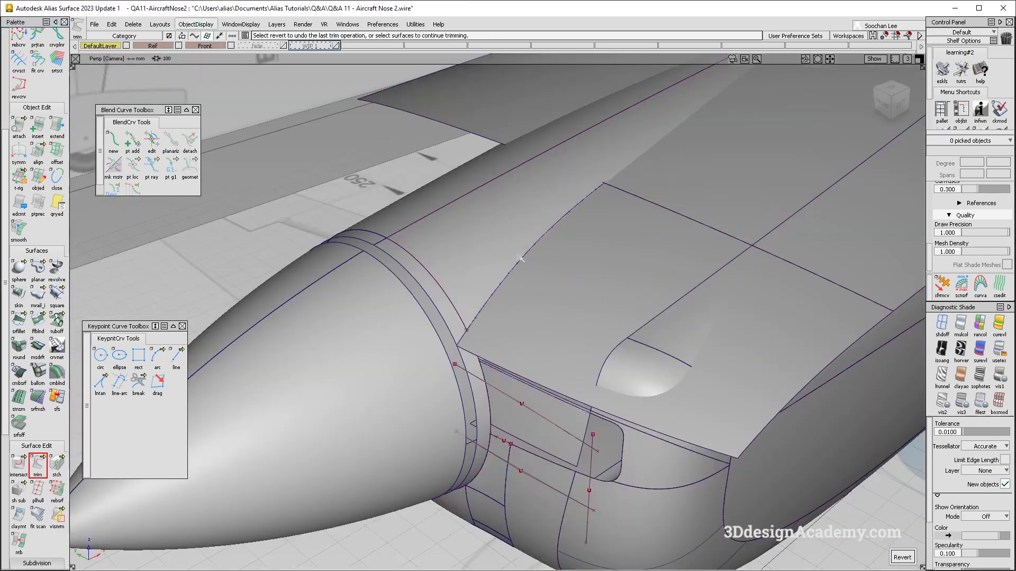
alt+shift+drag(521, 260, 545, 267)
ctrl+shift+drag(512, 357, 503, 360)
- Untrim the wall surface inside the intake opening so it reaches up past the upper front surface
click(504, 361)
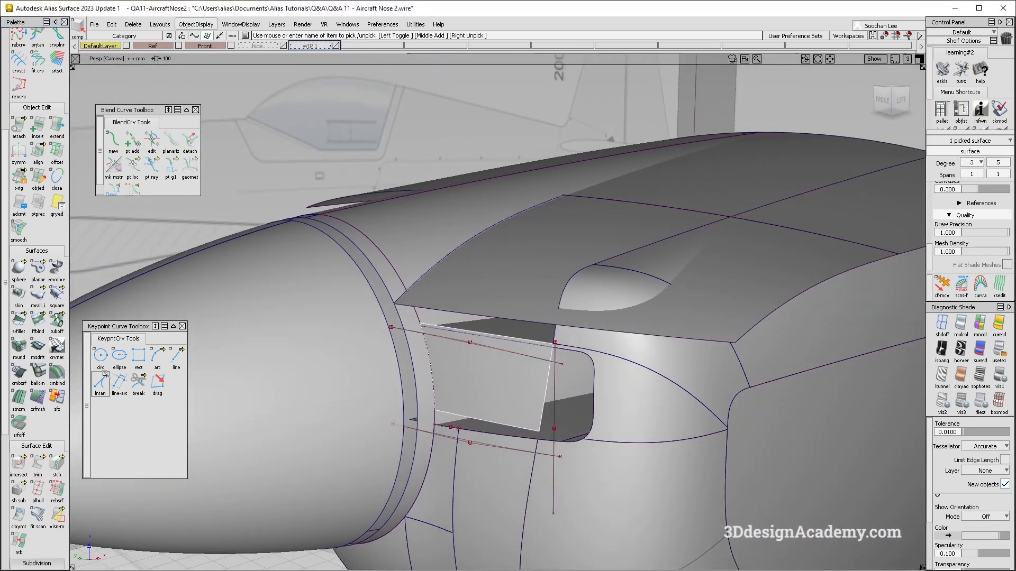
alt+shift+drag(573, 285, 569, 369)
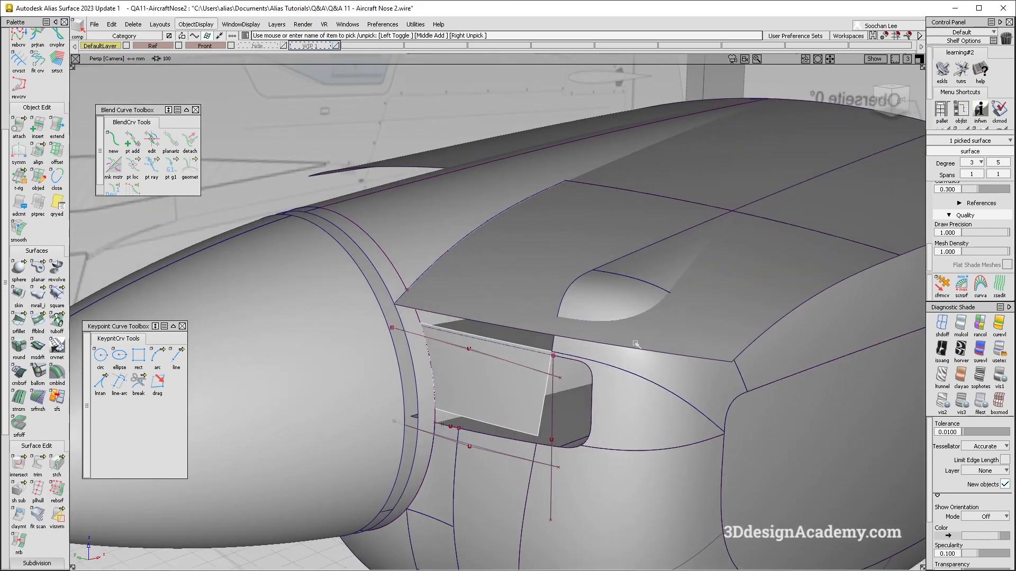
alt+shift+drag(676, 250, 506, 336)
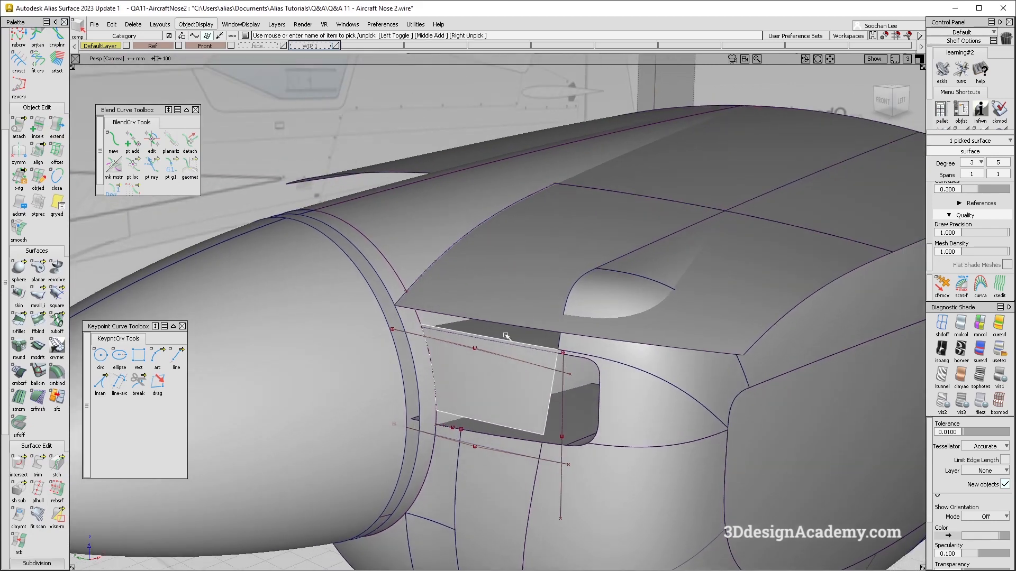
click(510, 406)
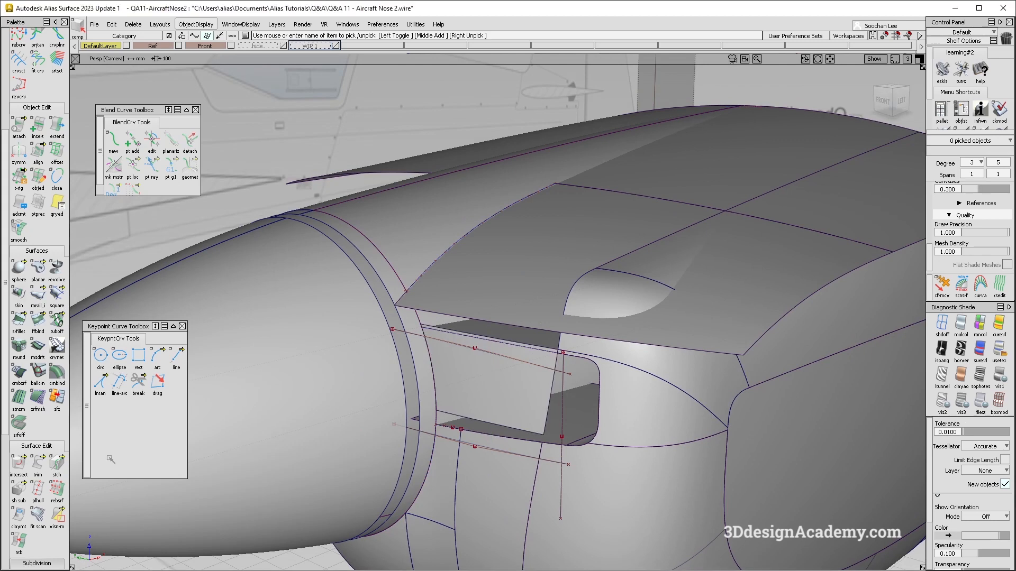
drag(573, 356, 470, 417)
click(38, 466)
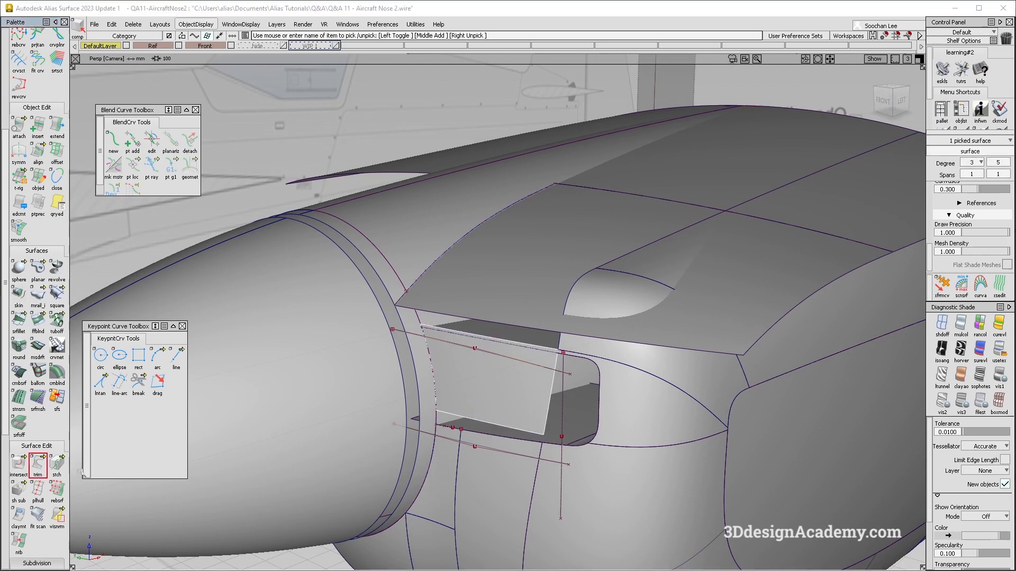
click(422, 401)
ctrl+shift+drag(511, 453, 512, 468)
ctrl+shift+drag(566, 415, 520, 340)
click(508, 340)
key(Delete)
key(Return)
- Build a G2 surface fillet with a chordal length of 100 between the upper front surface and the intake wall, flipping the upper surface's direction
double_click(24, 331)
click(553, 377)
click(521, 323)
alt+shift+drag(523, 319, 534, 342)
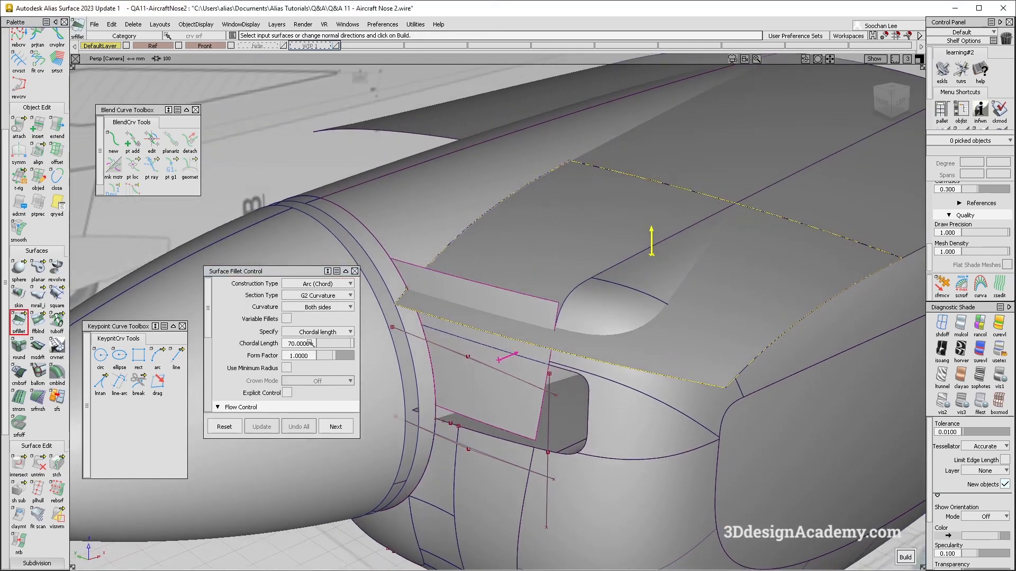
drag(310, 344, 134, 309)
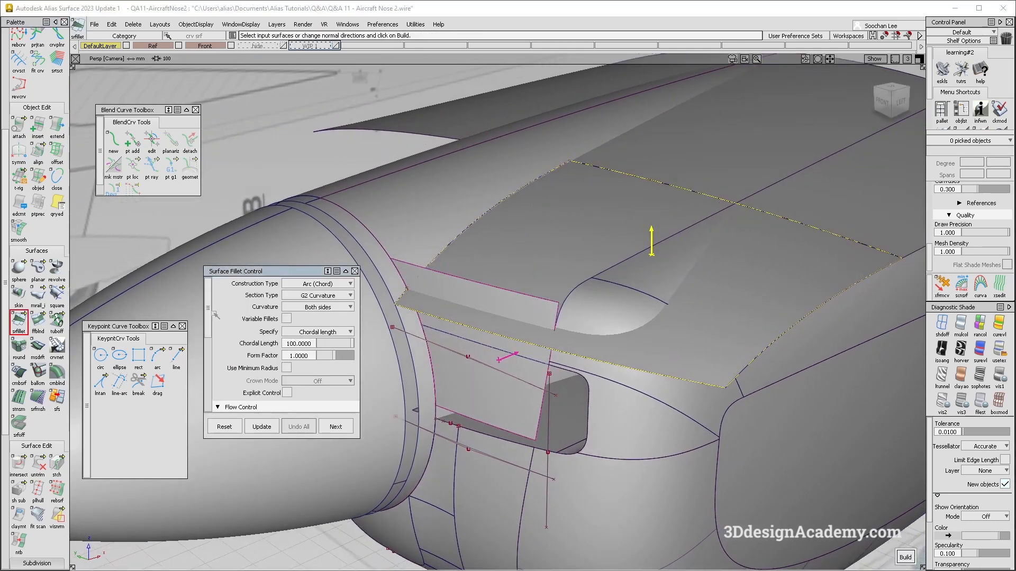
click(650, 232)
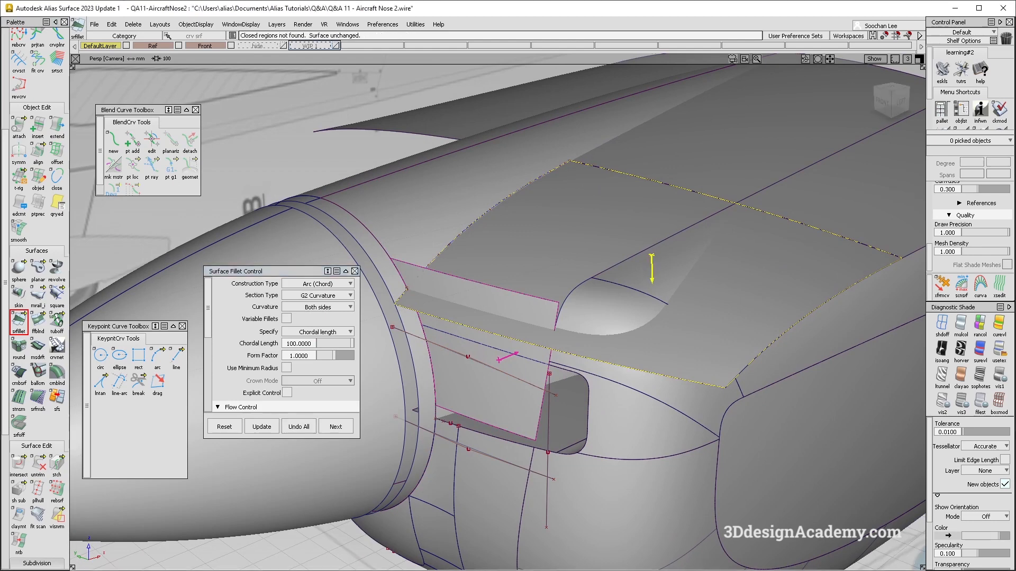
alt+shift+drag(566, 330, 573, 312)
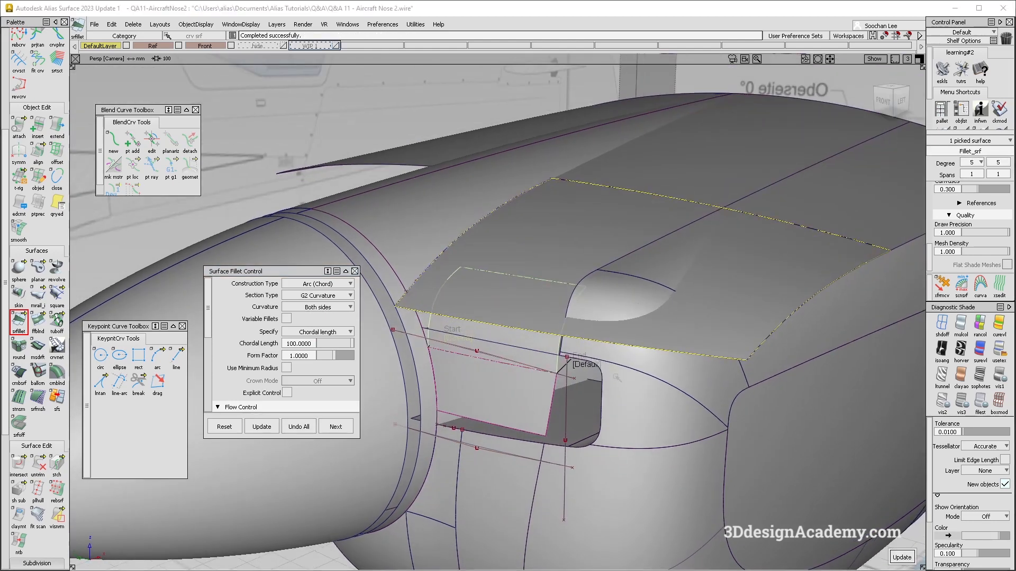
- Extend the fillet beyond the intake wall to the outer edge of the upper front surface
click(589, 367)
key(space)
alt+shift+drag(598, 389, 530, 336)
key(space)
alt+shift+drag(531, 338, 487, 320)
click(571, 352)
- Project the intake opening's upper edge onto the fillet as a curve on surface along the X axis
click(573, 363)
alt+shift+drag(574, 363, 576, 413)
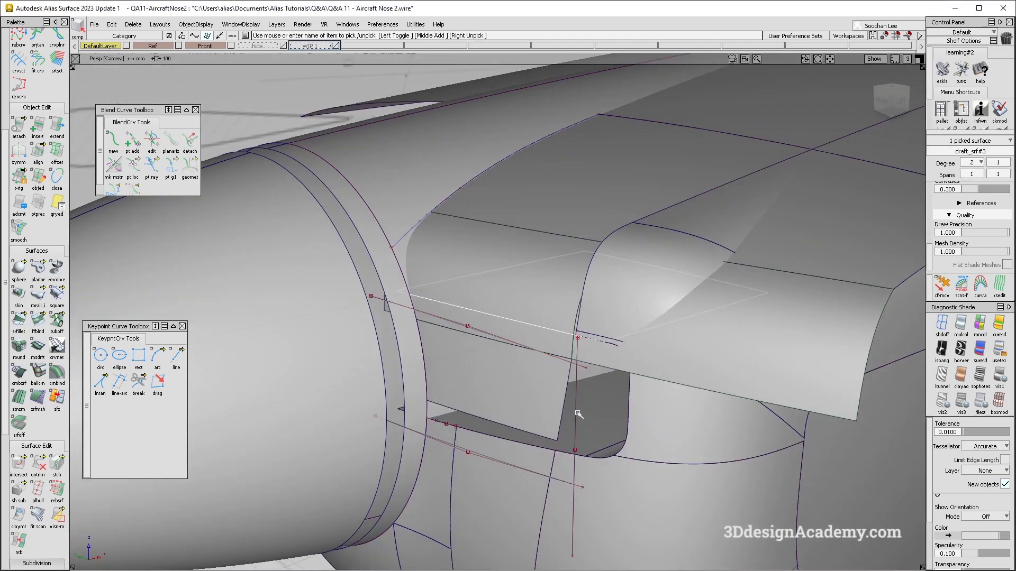
ctrl+shift+drag(531, 368, 530, 361)
drag(19, 463, 74, 464)
click(526, 324)
key(space)
alt+shift+drag(544, 356, 523, 321)
click(523, 321)
click(261, 346)
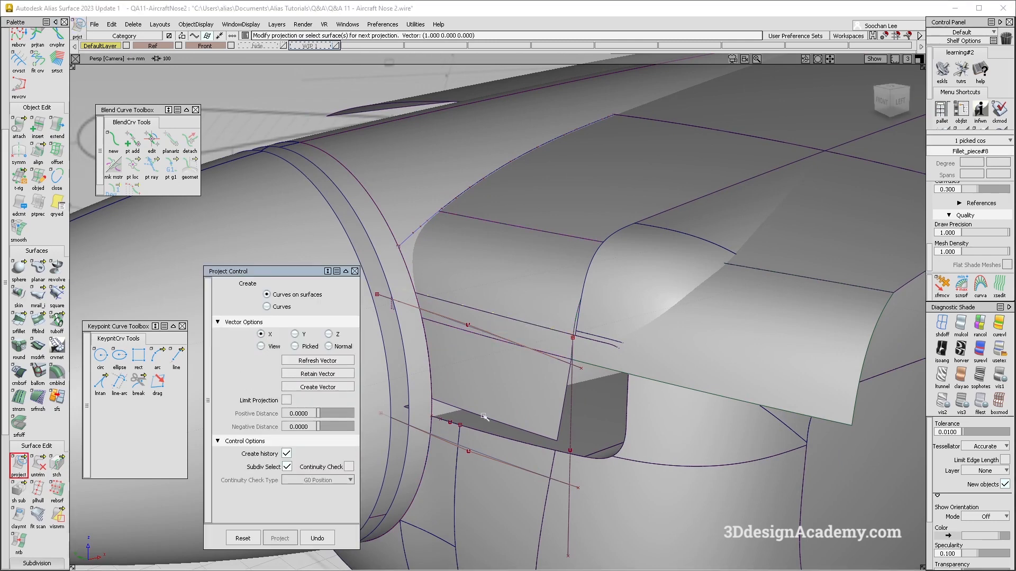
ctrl+shift+drag(483, 415, 476, 378)
- Trim the fillet along the projected intake edge, accepting the removal of the curve's construction history
drag(38, 464, 57, 468)
alt+shift+drag(545, 339, 552, 307)
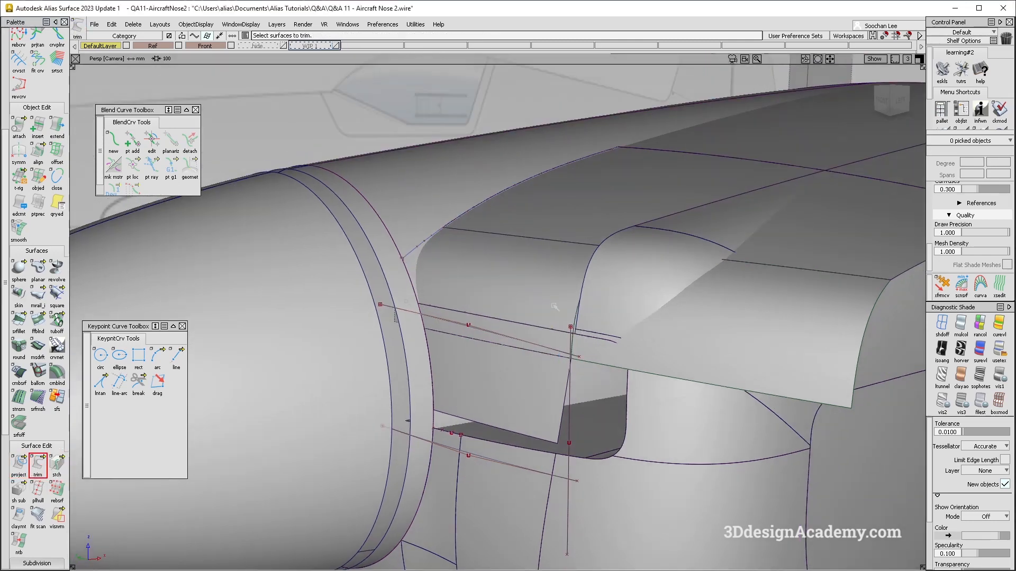
click(552, 307)
key(space)
key(Return)
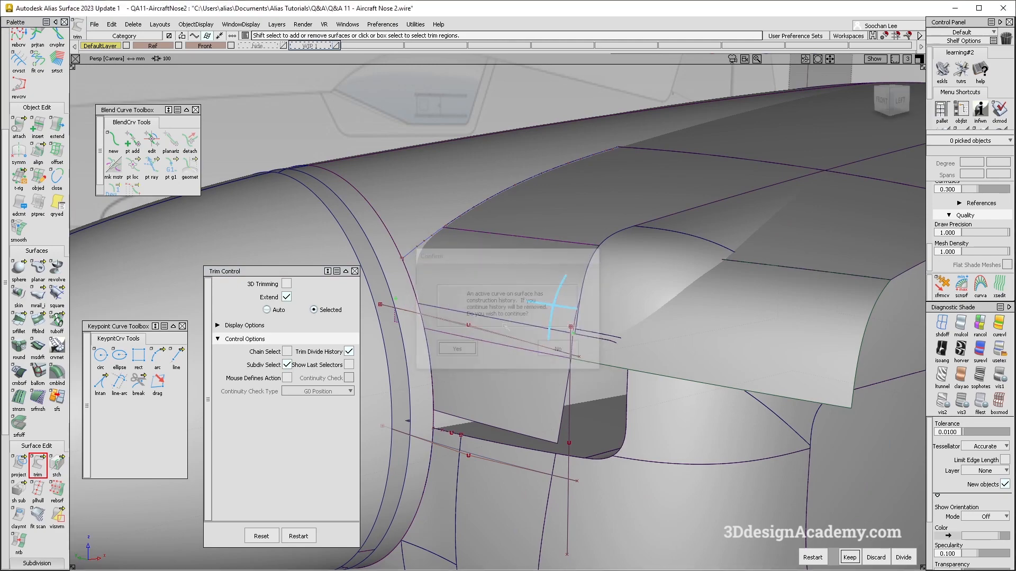
alt+shift+drag(603, 347, 529, 353)
ctrl+shift+right_drag(529, 353, 582, 353)
alt+shift+right_drag(609, 356, 553, 356)
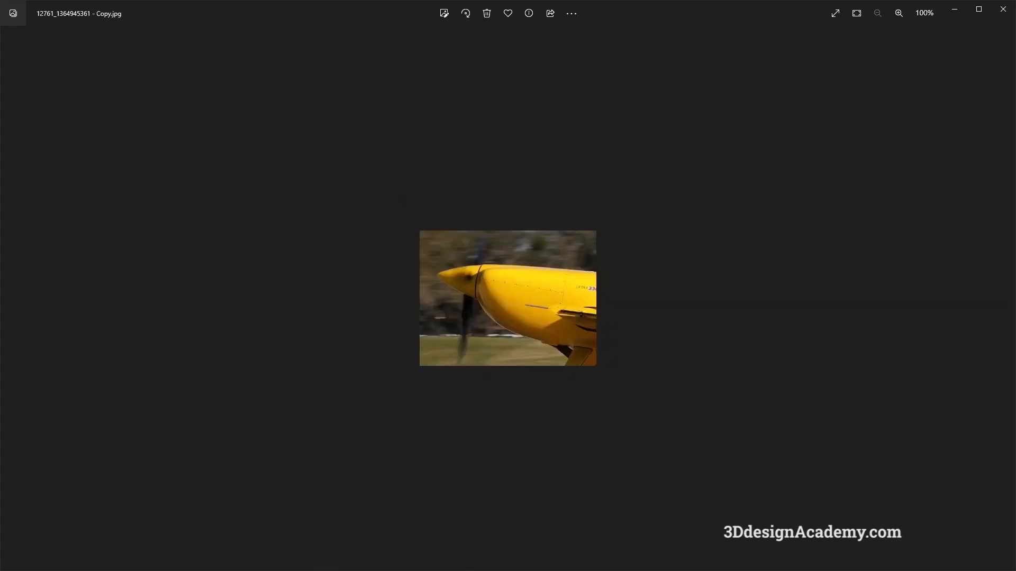
- Compare the trimmed intake with the aircraft reference images in the photo viewer and return to Alias
key(Right)
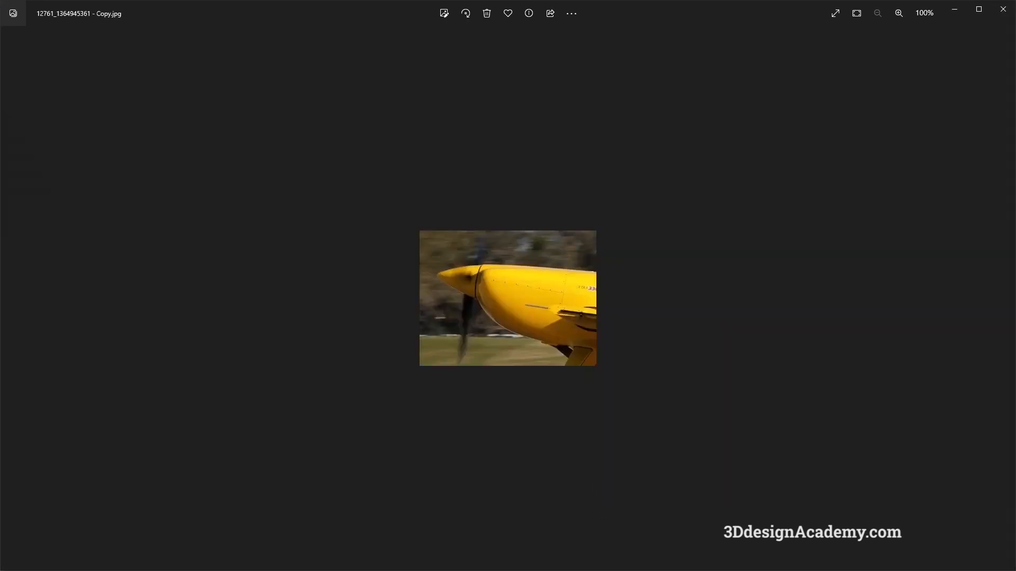
key(alt+Tab)
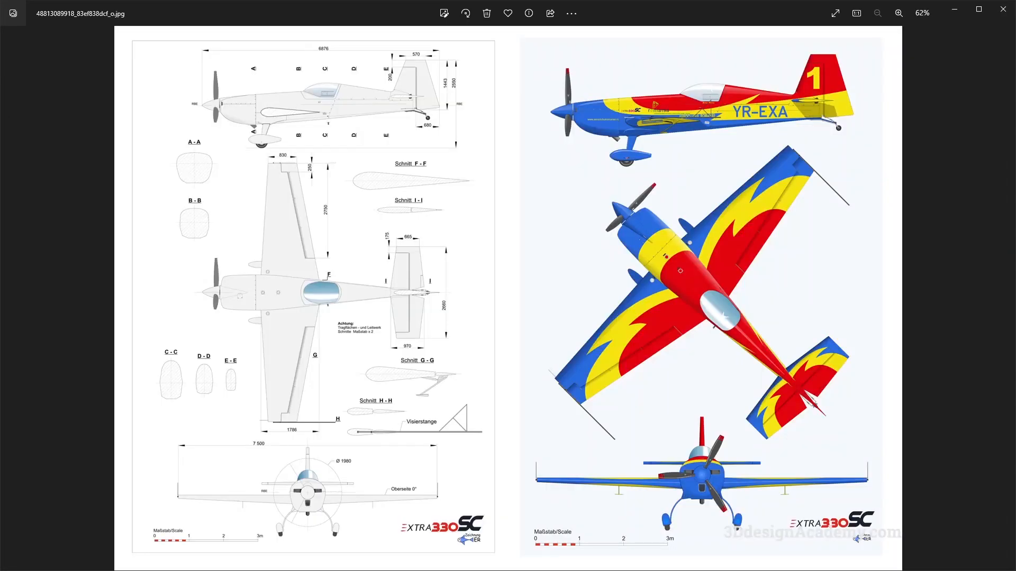
key(alt+Tab)
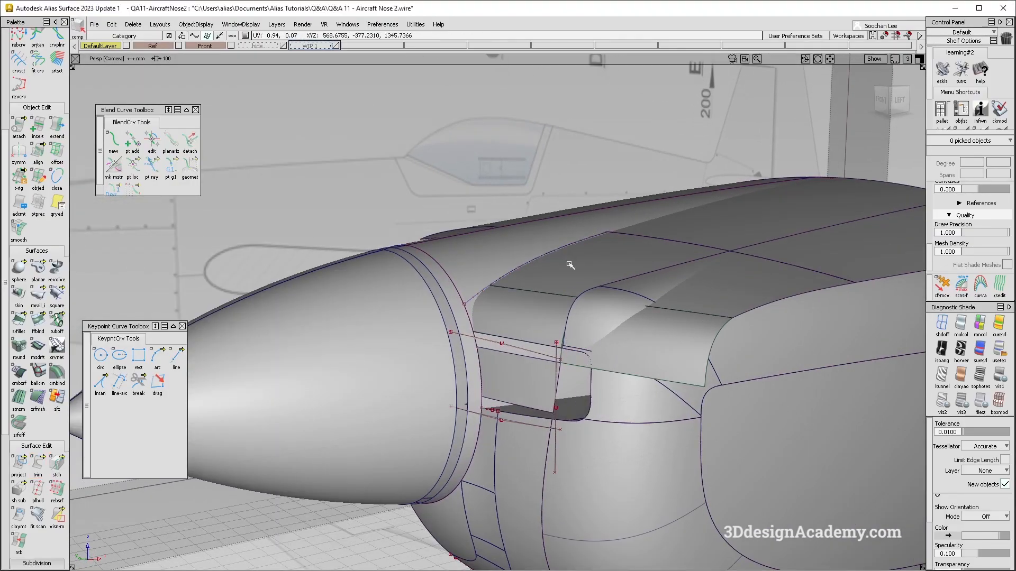
- Undo the fillet trim and show the extended front surface's CVs in wireframe display
click(569, 264)
alt+shift+drag(569, 264, 463, 317)
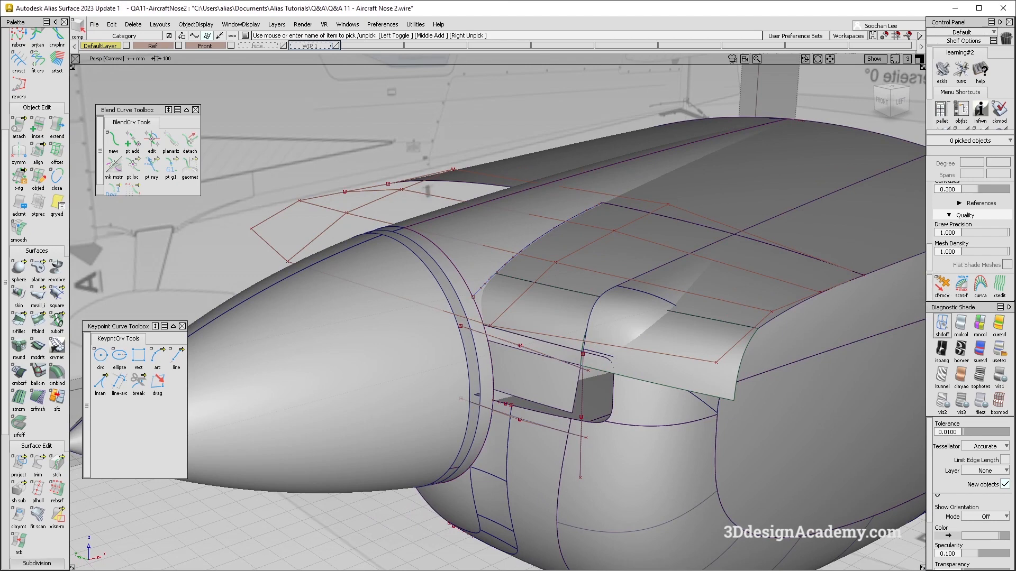
click(942, 323)
key(ctrl+shift)
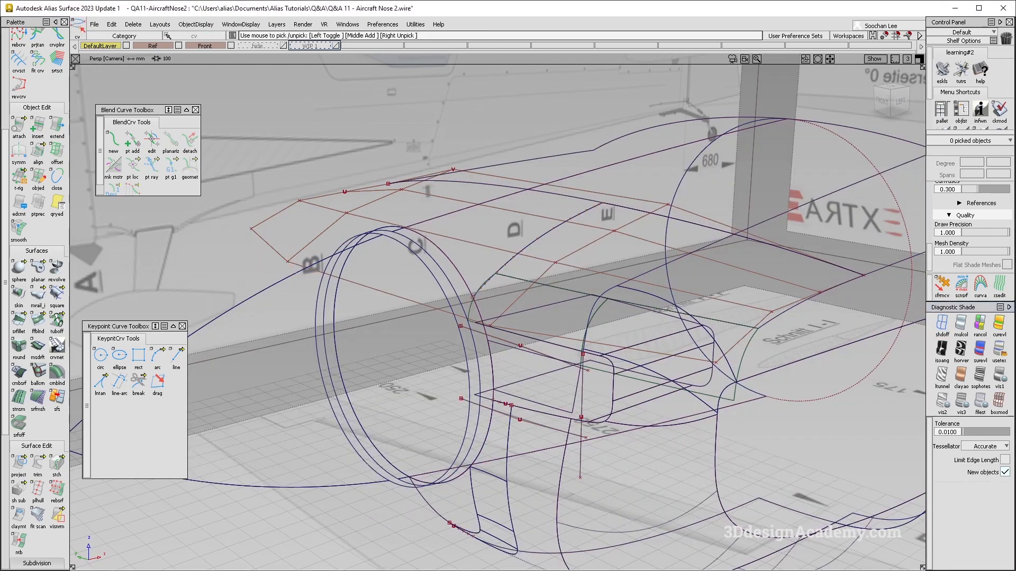
- Lower the front surface's leading row of four CVs along Z to reshape the surface and its fillet
ctrl+shift+drag(345, 324, 345, 253)
click(942, 286)
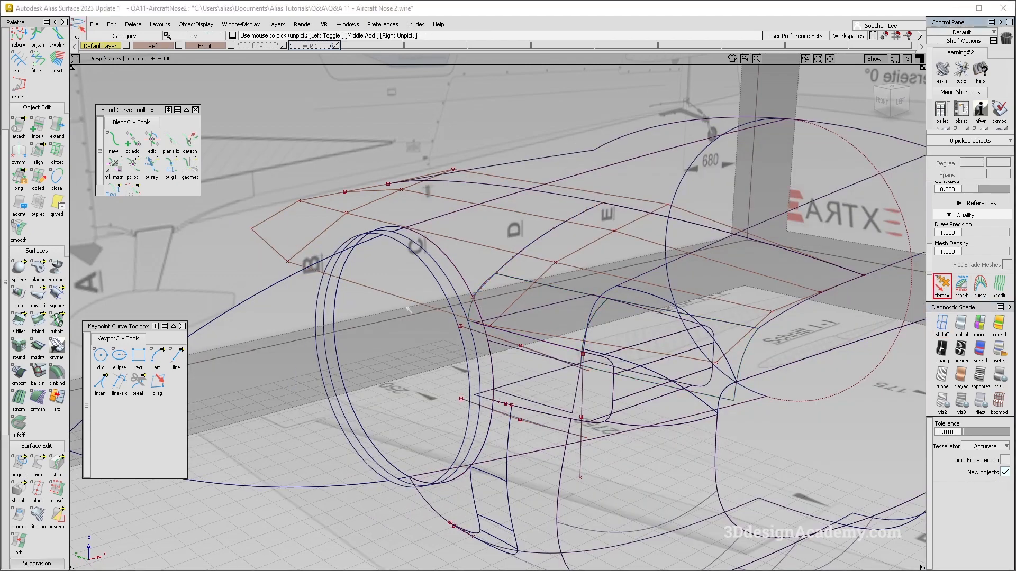
click(411, 302)
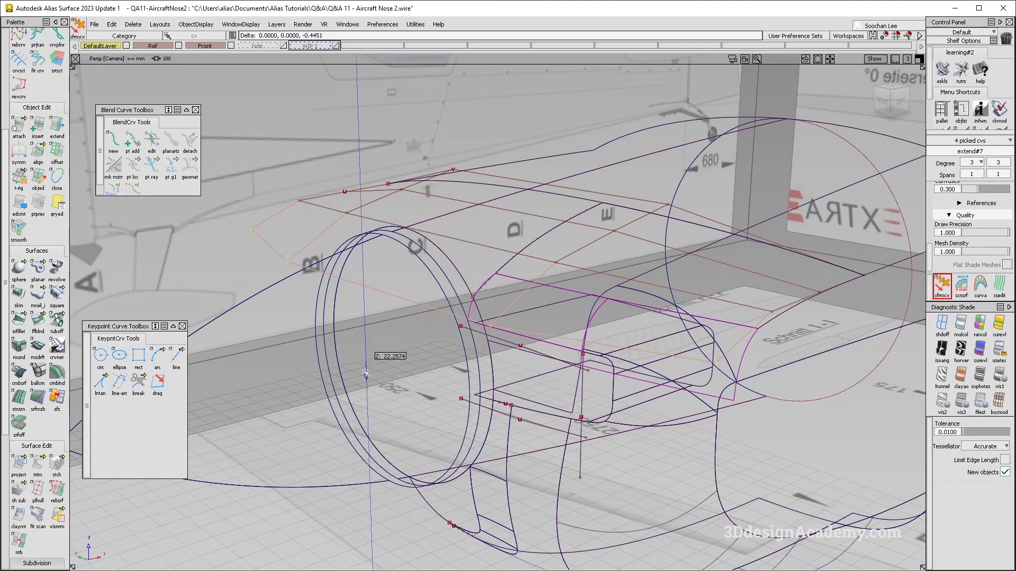
right_drag(376, 380, 376, 388)
right_drag(384, 358, 385, 392)
right_drag(380, 361, 382, 432)
right_drag(381, 366, 381, 426)
- Check the lowered CV row from the side, clear the CV selection and return to shaded display
alt+shift+drag(394, 366, 574, 356)
alt+shift+right_drag(574, 356, 619, 357)
alt+shift+drag(492, 357, 557, 358)
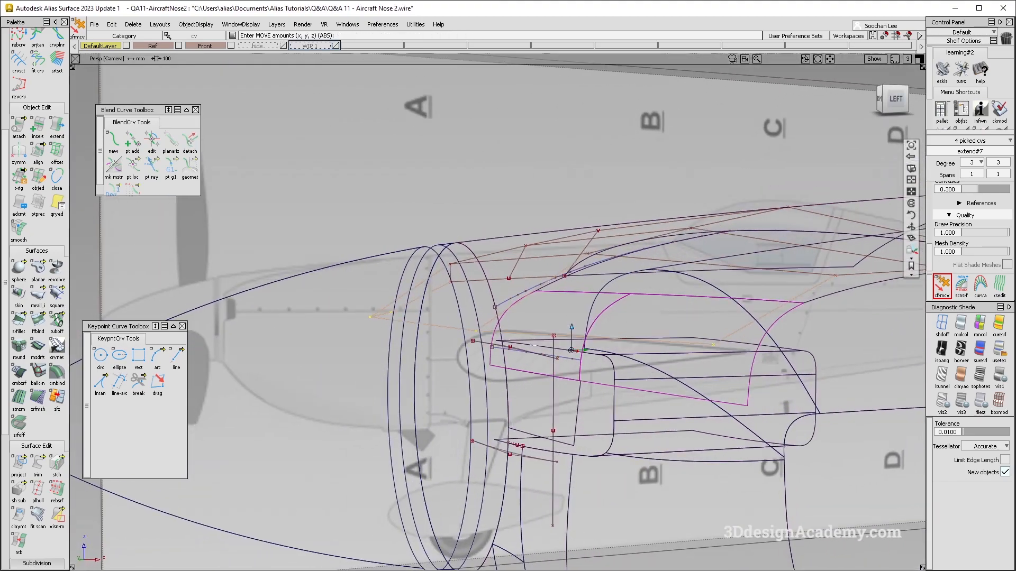
click(557, 358)
click(956, 327)
mouse_move(500, 312)
alt+shift+mouse_down()
mouse_move(610, 342)
mouse_move(612, 310)
alt+shift+mouse_up()
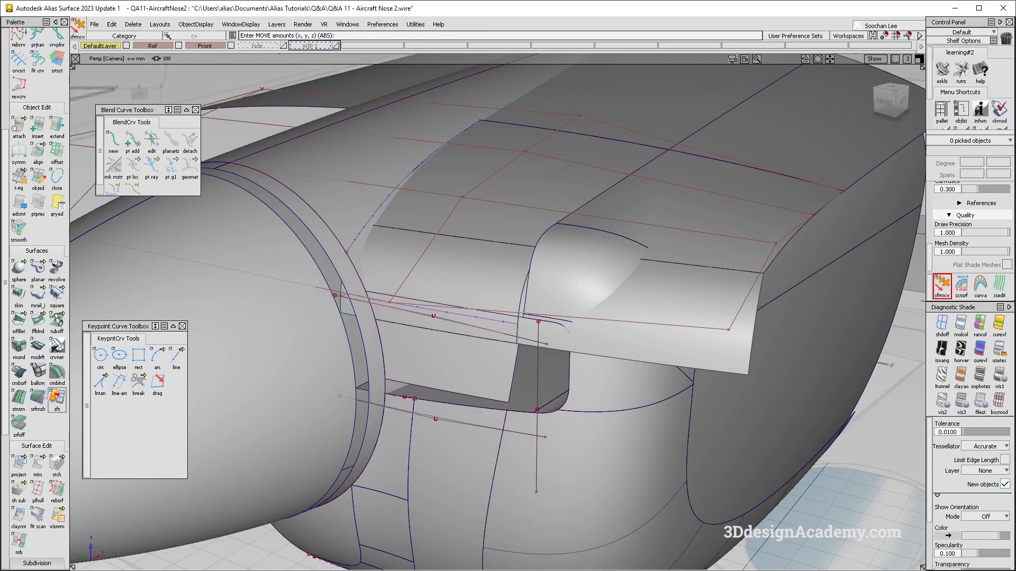
- Project the intake's upper edge curve onto the reshaped fillet along the X axis again
click(19, 464)
alt+shift+drag(499, 312, 505, 254)
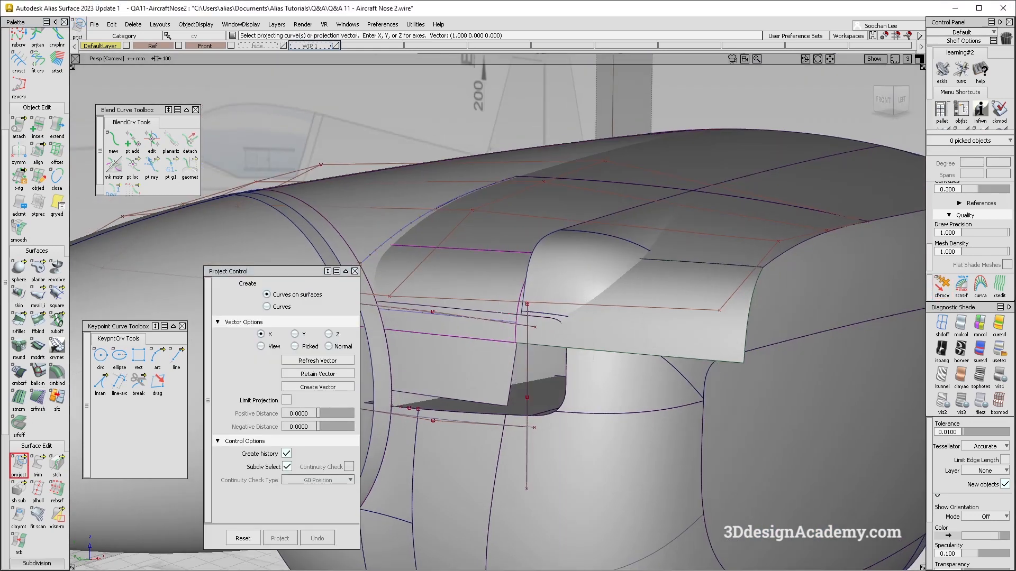
click(466, 310)
alt+shift+drag(497, 312, 460, 310)
- Trim the reshaped fillet along the newly projected curve and hide the wall surface inside the intake
click(38, 464)
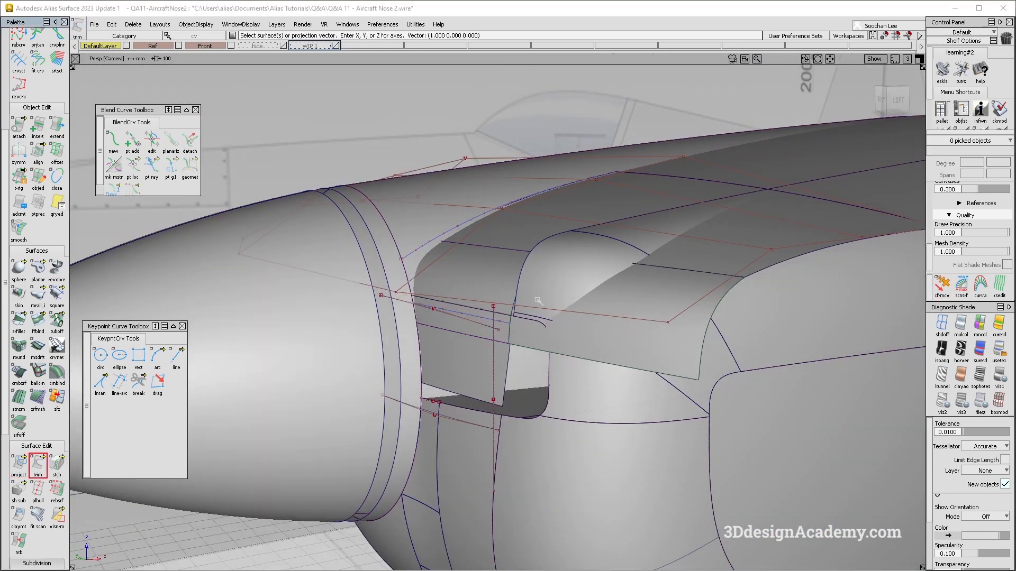
key(Return)
key(space)
key(Return)
key(alt+m)
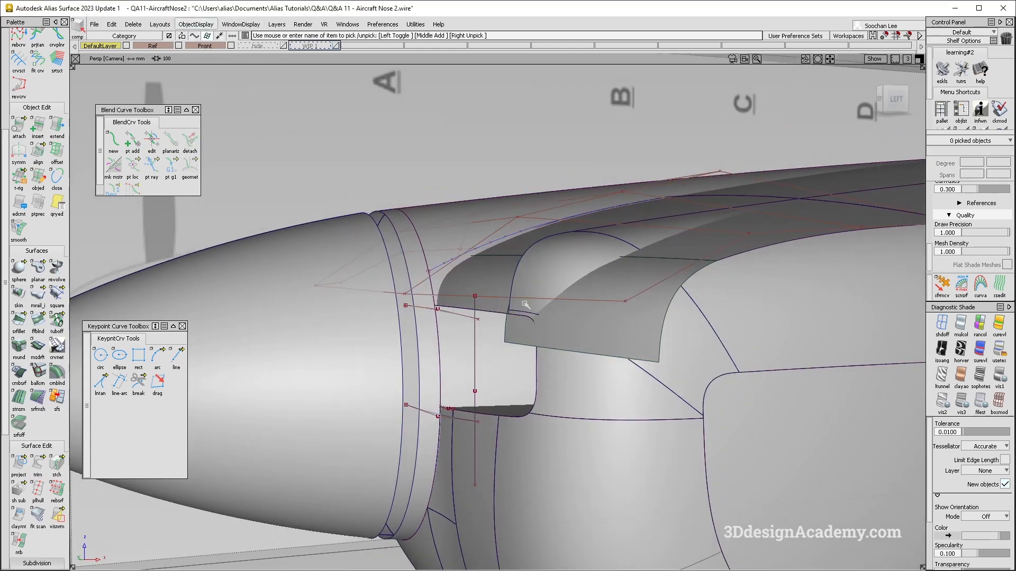
- Switch to the photo viewer and go through the reference images to the 1906p_extra_001.jpg photo of the nose
key(alt+Tab)
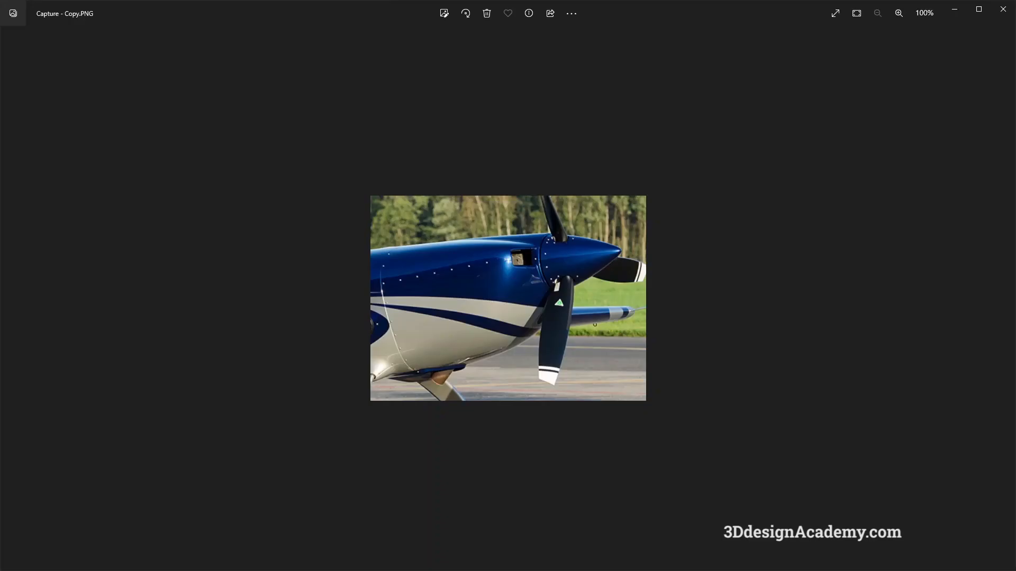
key(Right)
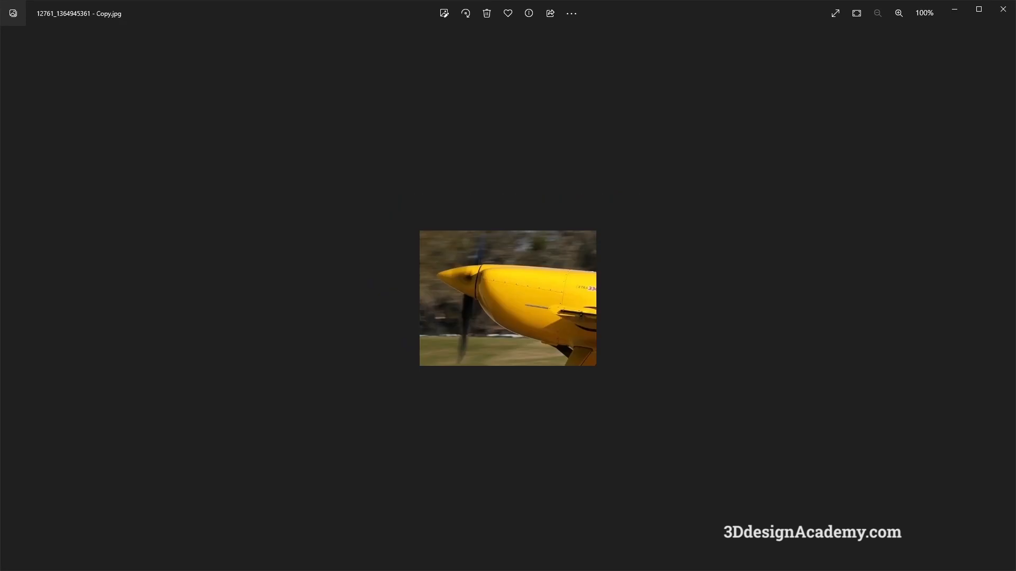
key(Right)
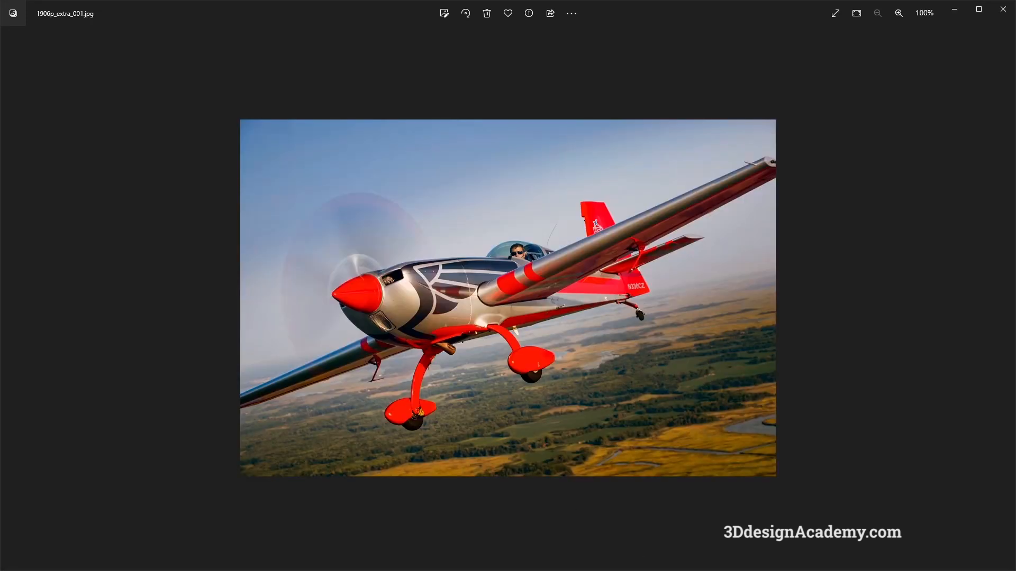
- Return to Alias and adjust the four front CVs of the intake's upper front surface with Transform CV
key(Right)
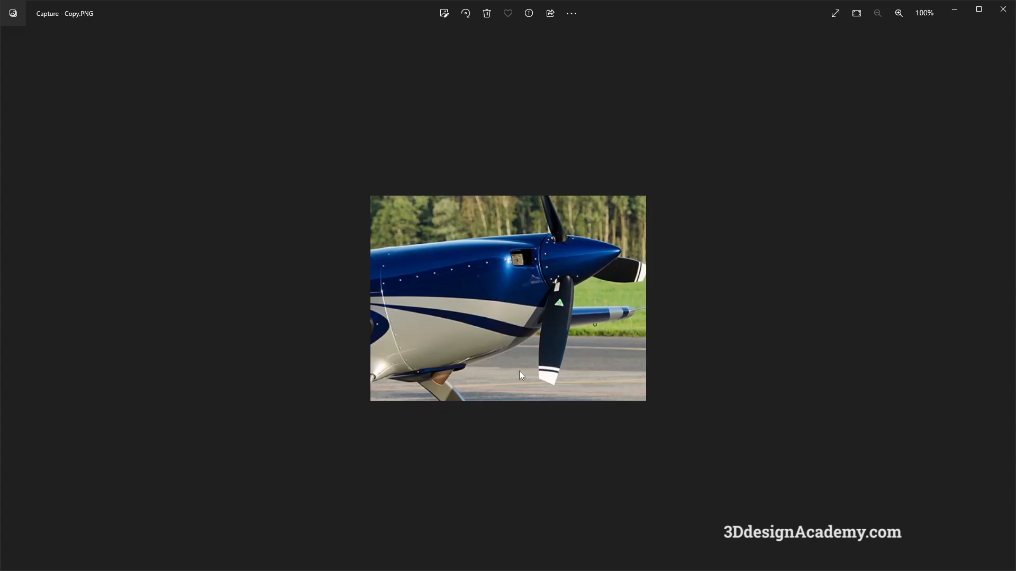
key(alt+Tab)
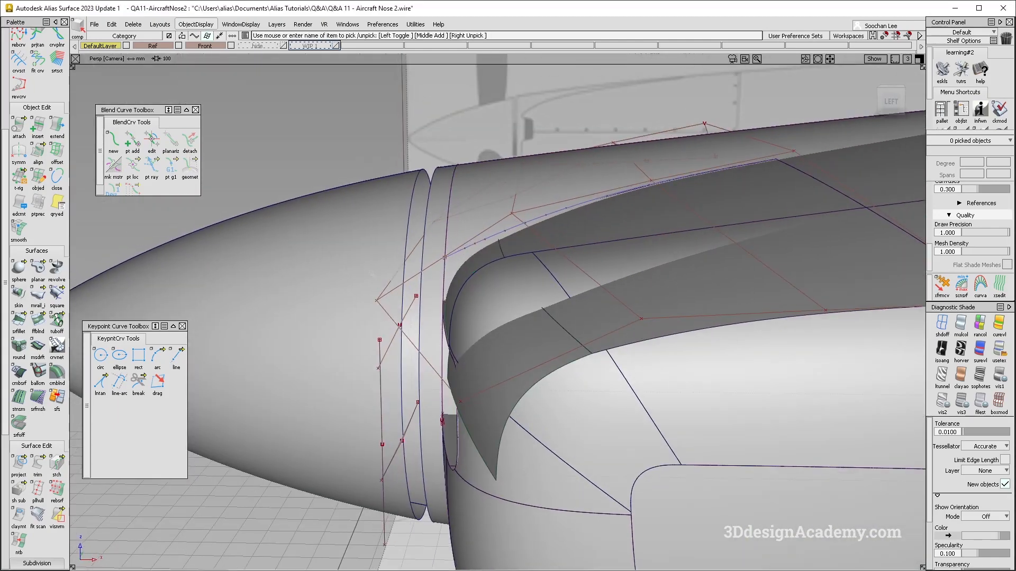
alt+shift+drag(330, 244, 598, 296)
click(942, 287)
click(415, 319)
right_drag(468, 307, 480, 396)
alt+shift+drag(555, 392, 448, 379)
- Check the Capture - Copy.PNG reference photo and fine-tune the picked CV row of the intake's upper front surface
key(alt+Tab)
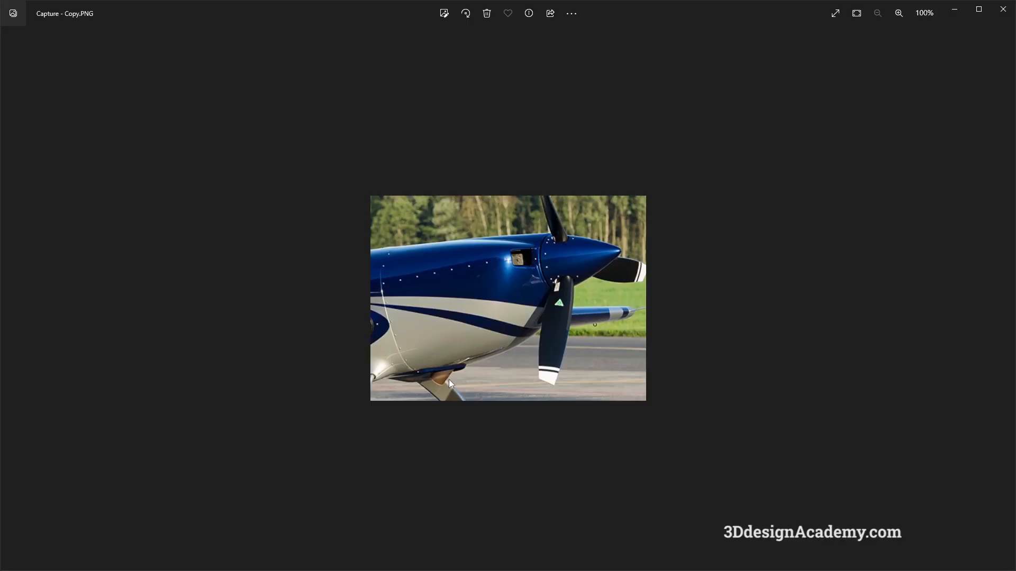
key(alt+Tab)
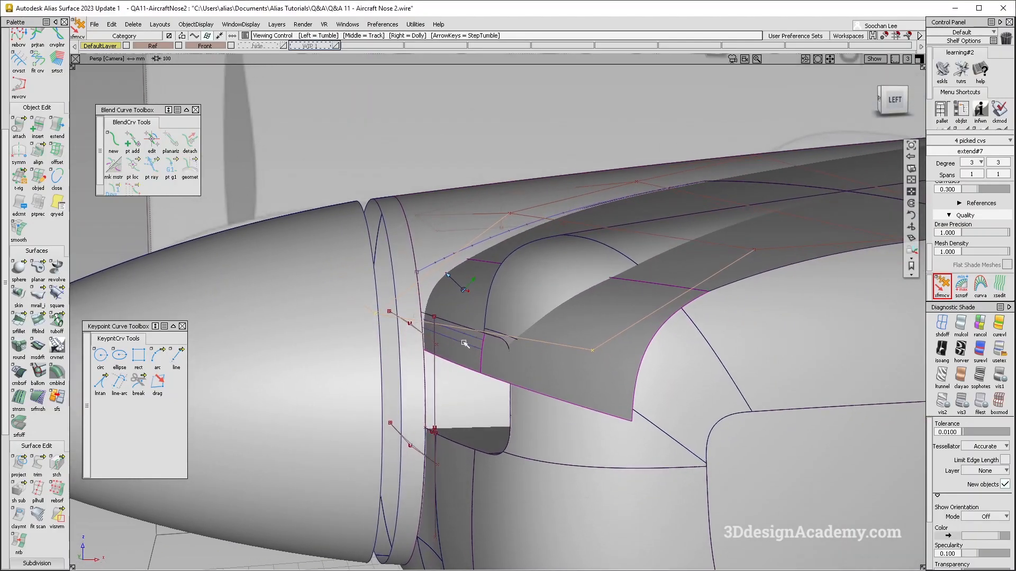
alt+shift+drag(480, 327, 465, 307)
drag(465, 306, 468, 353)
- Project the intake's upper edge curve along X onto the fillet updated by the CV adjustment
key(Delete)
key(Return)
click(19, 464)
click(476, 295)
click(493, 323)
key(space)
alt+shift+drag(512, 355, 484, 357)
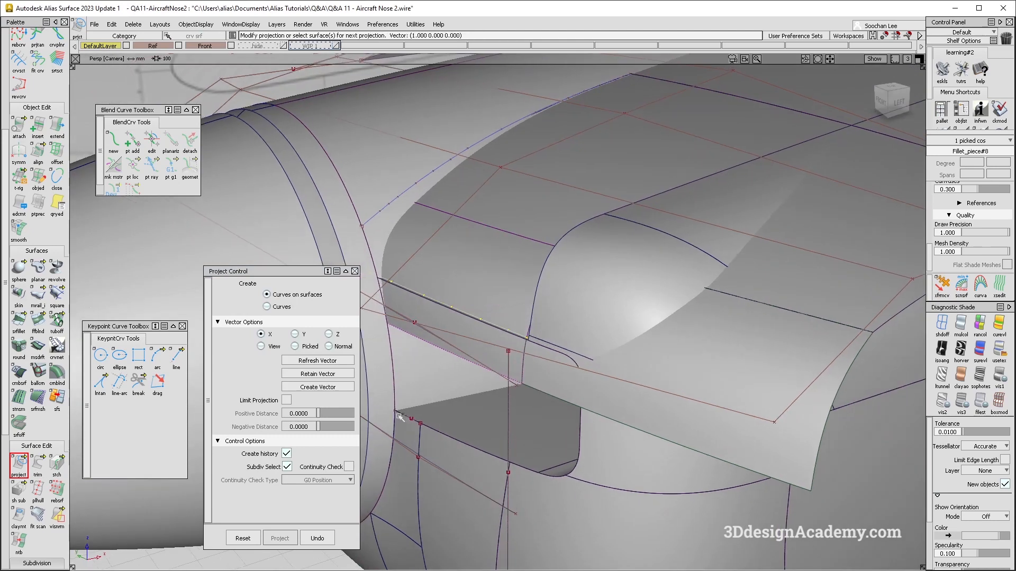
- Trim the updated fillet along its projected curve, keeping the part above the intake opening
ctrl+shift+drag(400, 431, 392, 471)
click(37, 464)
click(486, 277)
alt+shift+right_drag(486, 280, 455, 297)
click(408, 284)
click(456, 350)
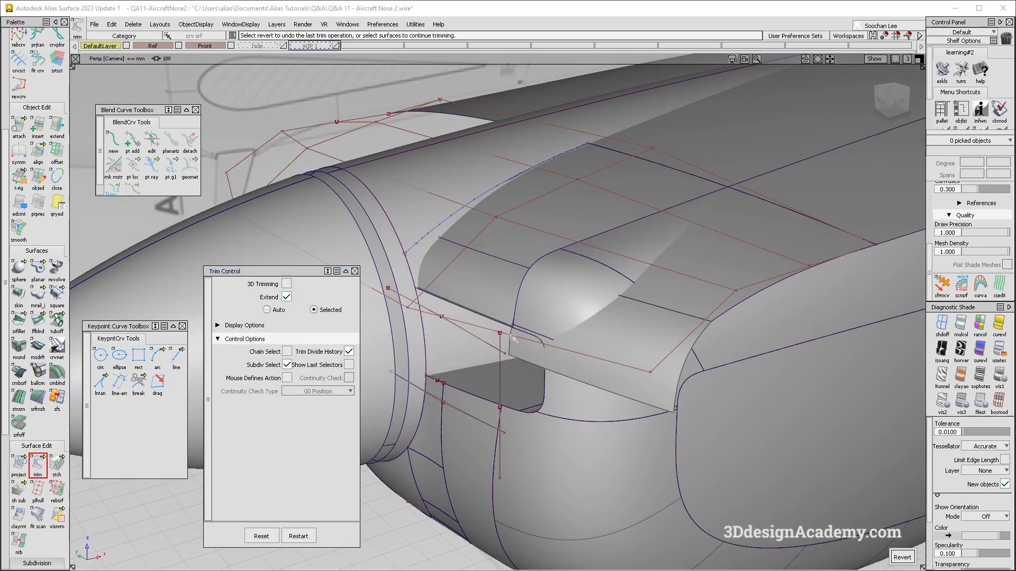
mouse_move(514, 339)
alt+shift+mouse_down()
mouse_move(539, 340)
mouse_move(482, 326)
mouse_move(504, 325)
alt+shift+mouse_up()
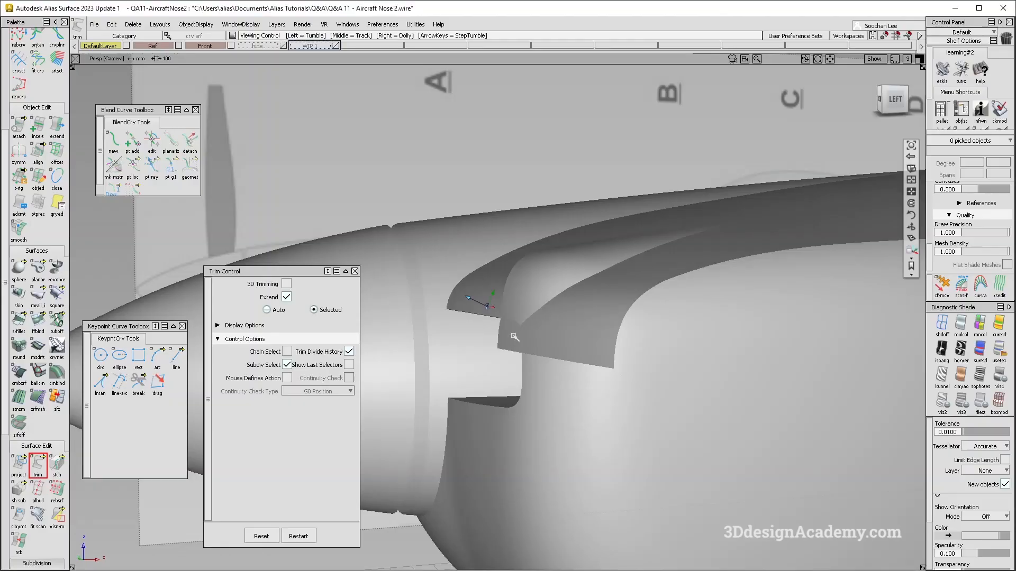
- Open the intake's surface fillet for editing and examine from several angles how it meets the wall and opening
alt+shift+drag(582, 312, 572, 258)
click(511, 303)
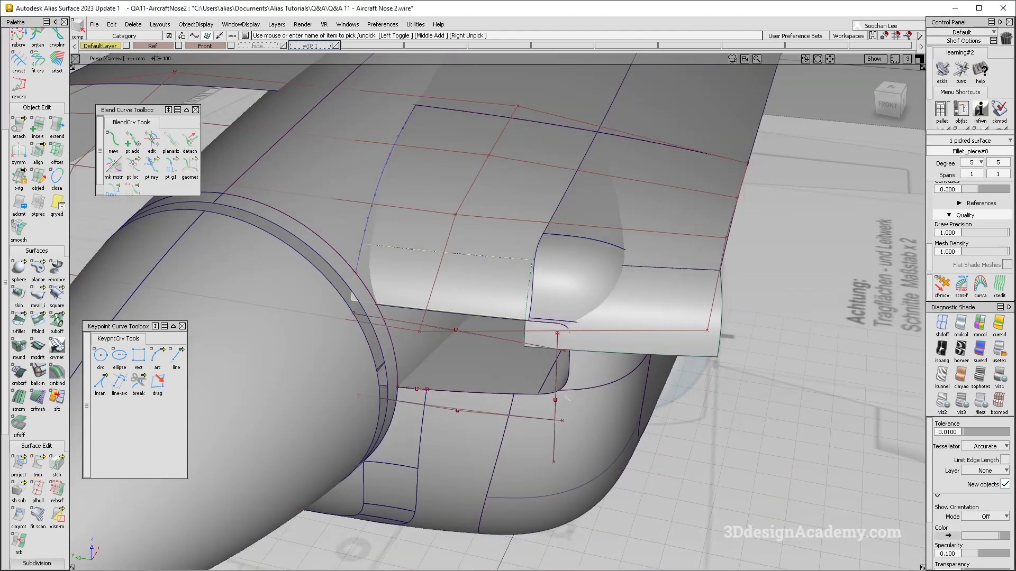
click(572, 306)
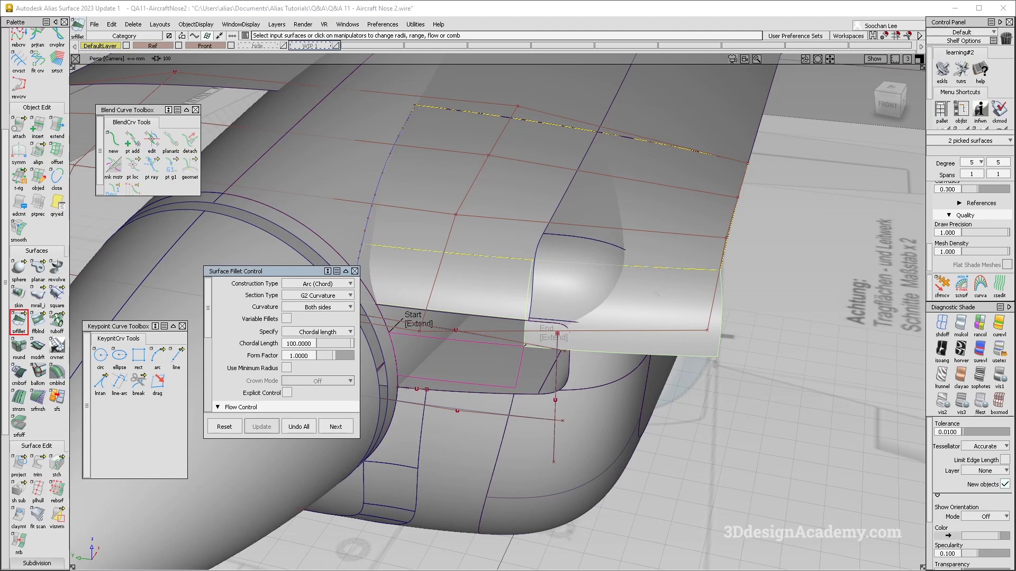
alt+shift+drag(656, 294, 681, 367)
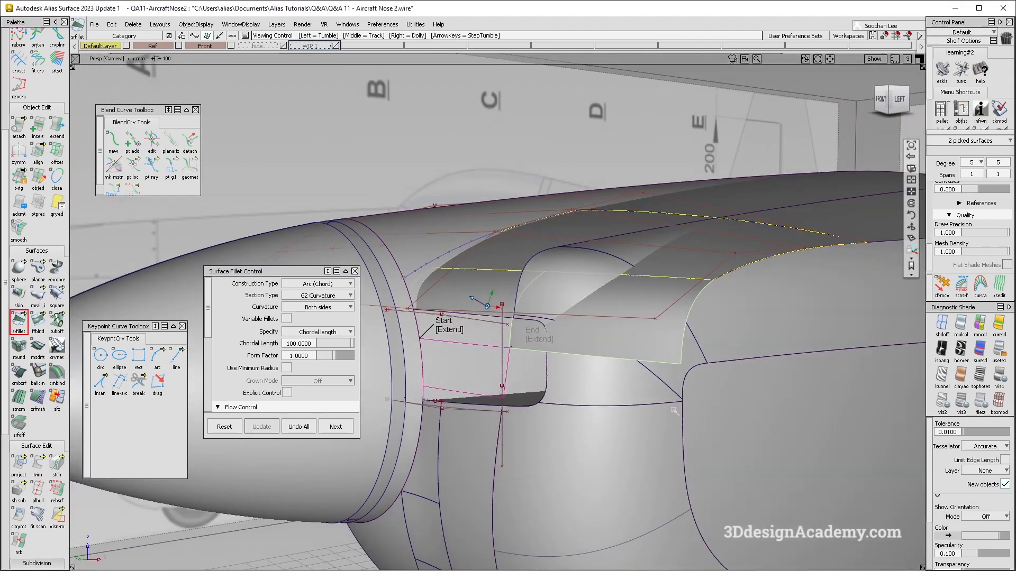
alt+shift+right_drag(660, 262, 644, 322)
alt+shift+drag(605, 290, 647, 331)
alt+shift+click(588, 336)
alt+shift+right_drag(588, 336, 640, 304)
alt+shift+drag(640, 304, 588, 284)
ctrl+shift+right_drag(588, 284, 459, 284)
ctrl+shift+drag(473, 232, 479, 285)
click(489, 291)
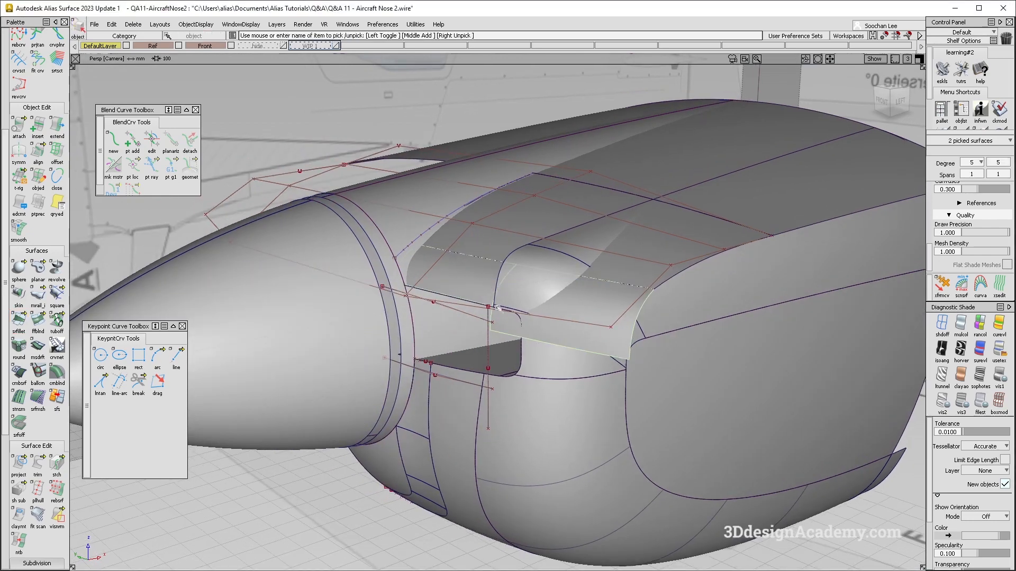
- Reopen the intake's G2 surface fillet settings and turn off Bezier Surfaces
ctrl+shift+right_drag(631, 291, 502, 291)
click(489, 291)
alt+shift+drag(445, 312, 471, 350)
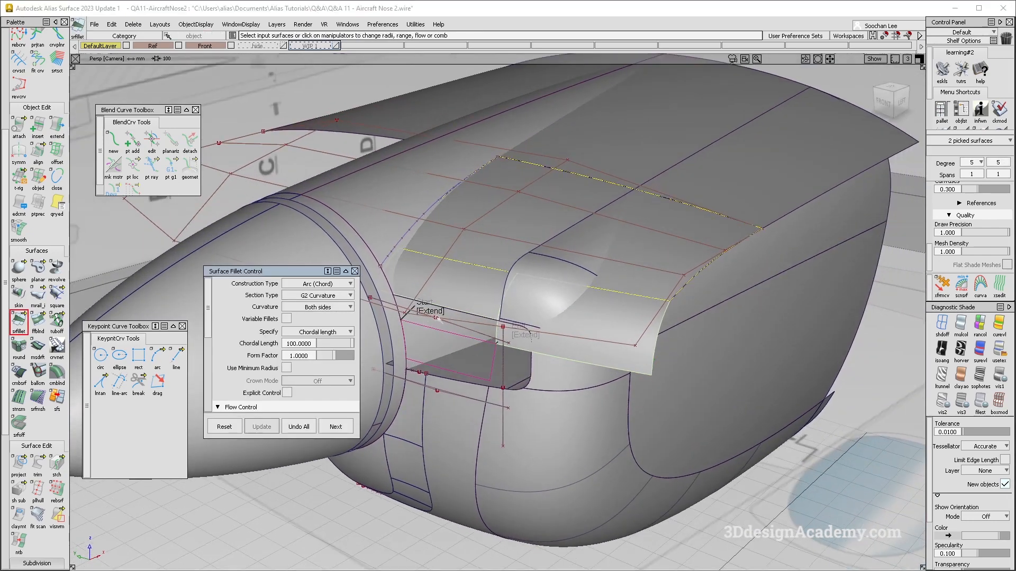
alt+shift+drag(437, 318, 447, 343)
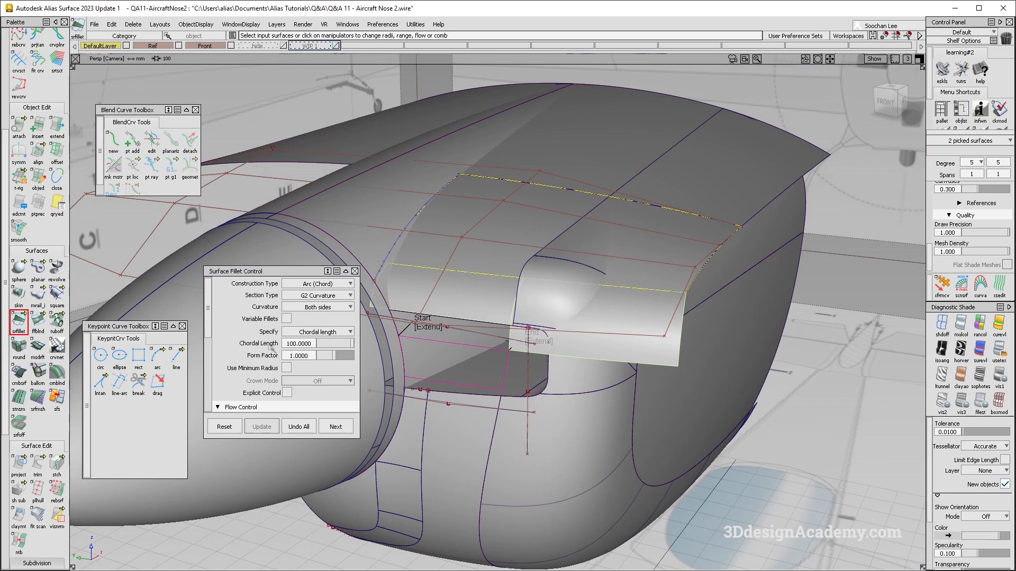
scroll(281, 391, down, 3)
click(287, 363)
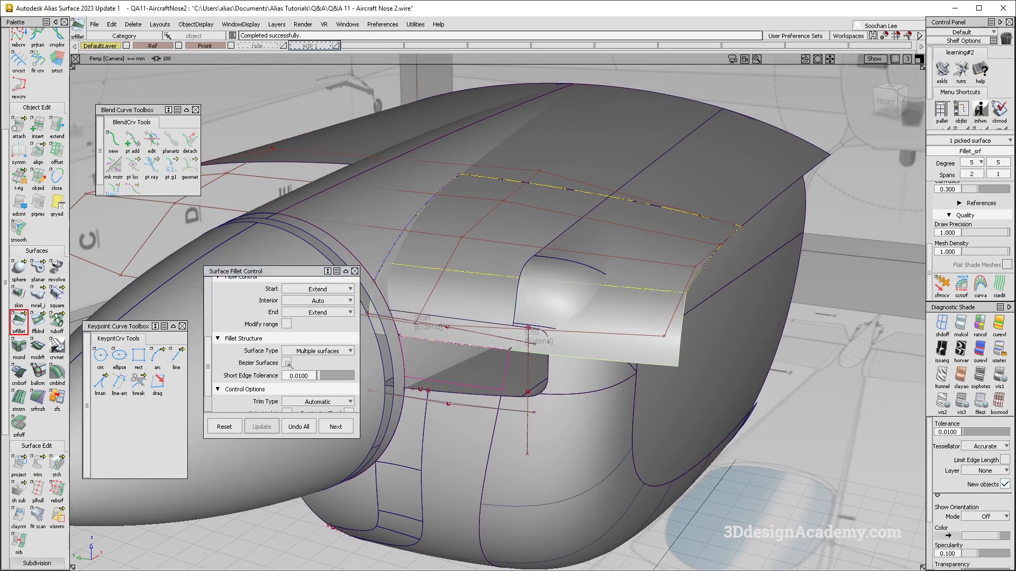
alt+shift+drag(617, 351, 591, 356)
- Try Edge Align at the fillet's end and undo the whole fillet between the wall and upper surface
click(551, 346)
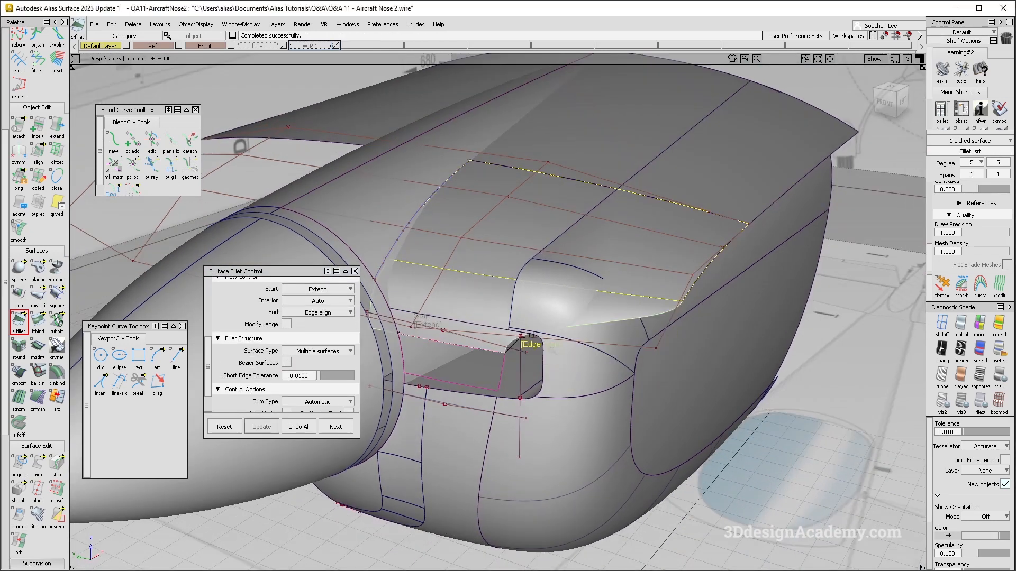
click(540, 348)
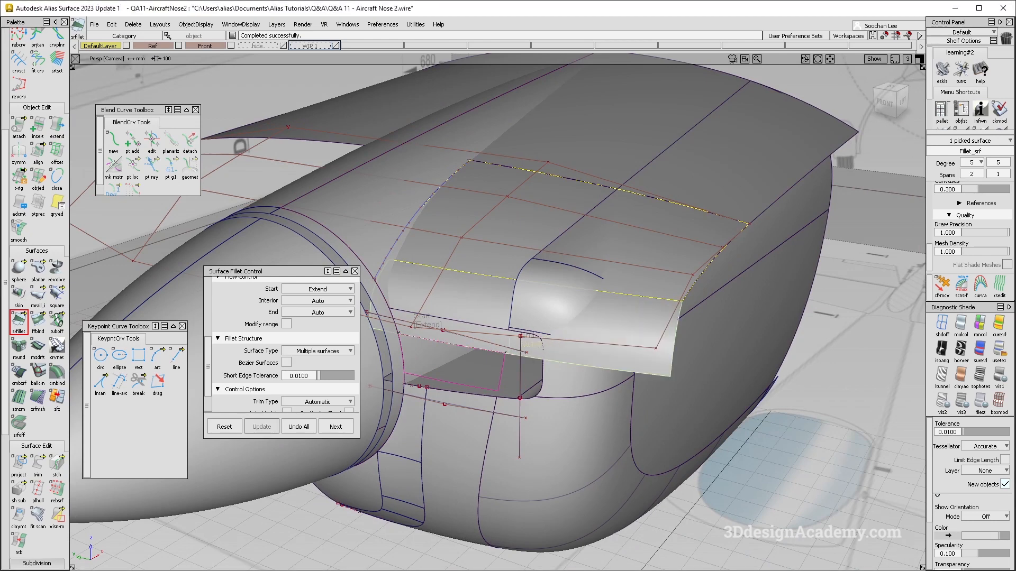
click(537, 347)
alt+shift+drag(522, 350, 521, 330)
click(306, 427)
alt+shift+drag(650, 353, 640, 425)
click(961, 324)
ctrl+shift+drag(547, 365, 454, 448)
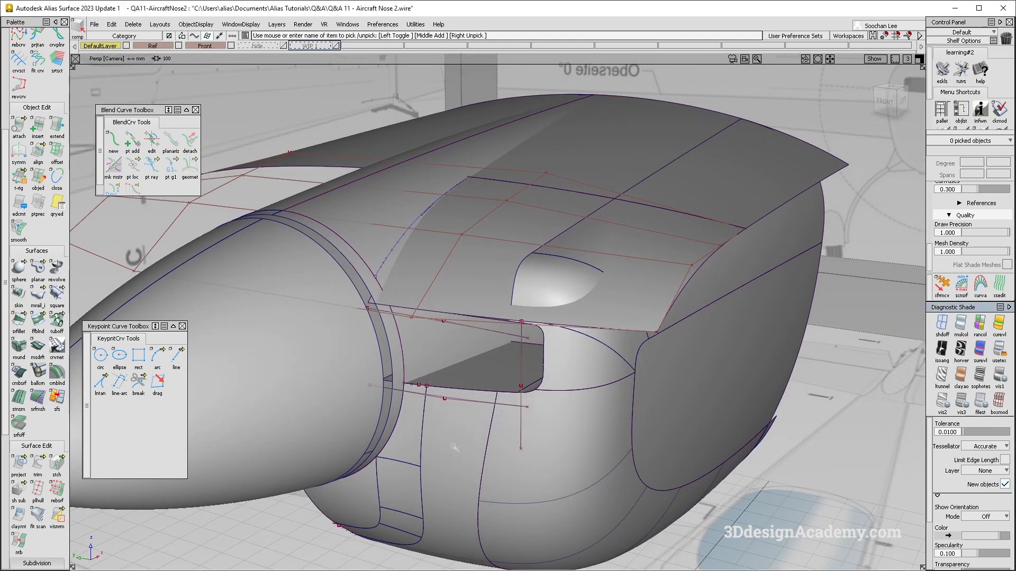
click(455, 447)
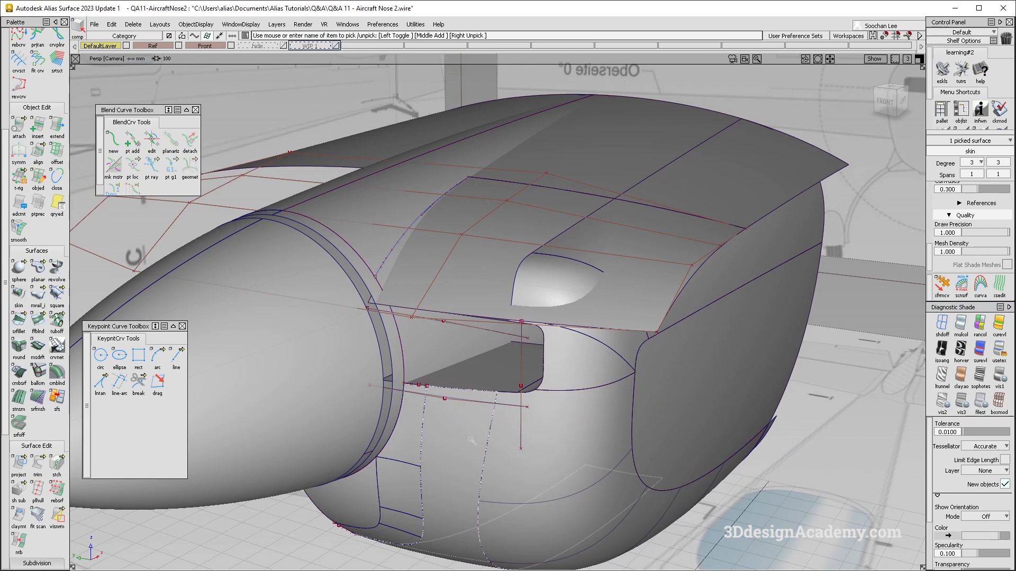
click(37, 463)
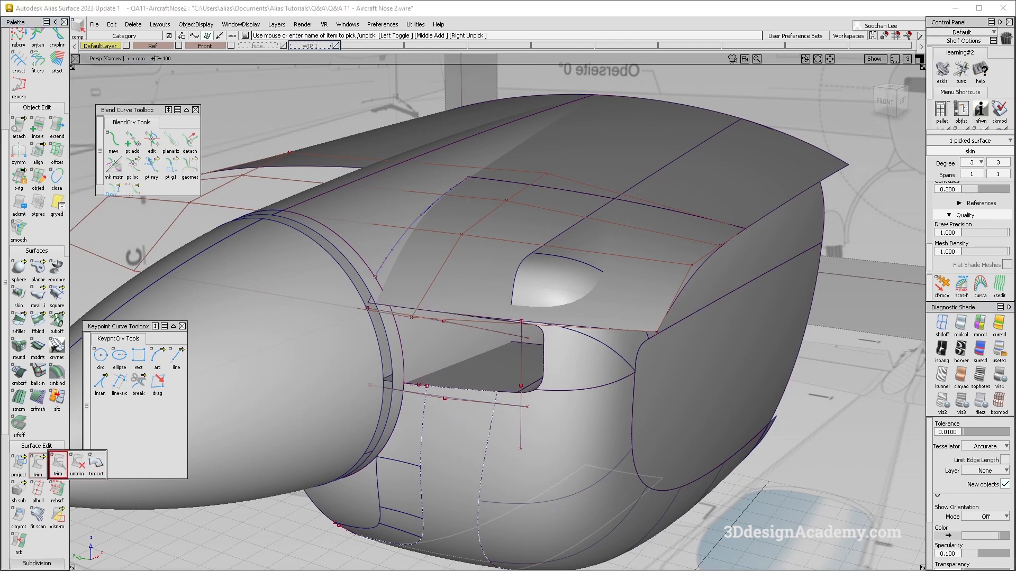
alt+shift+drag(365, 423, 456, 340)
alt+shift+drag(423, 381, 476, 357)
click(485, 301)
ctrl+shift+drag(476, 358, 534, 308)
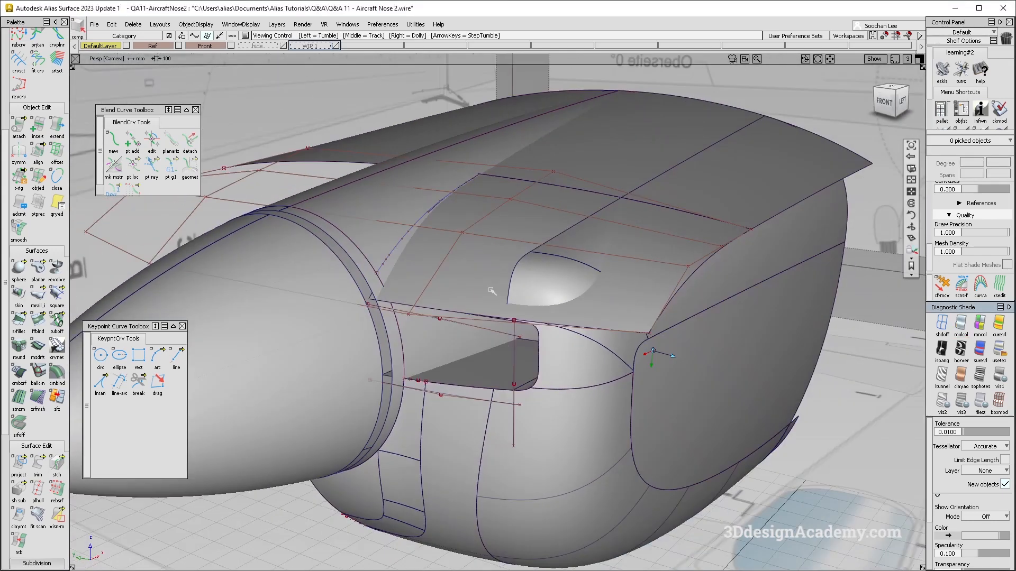
- Make the hidden wall surface inside the intake visible again
click(196, 24)
click(205, 49)
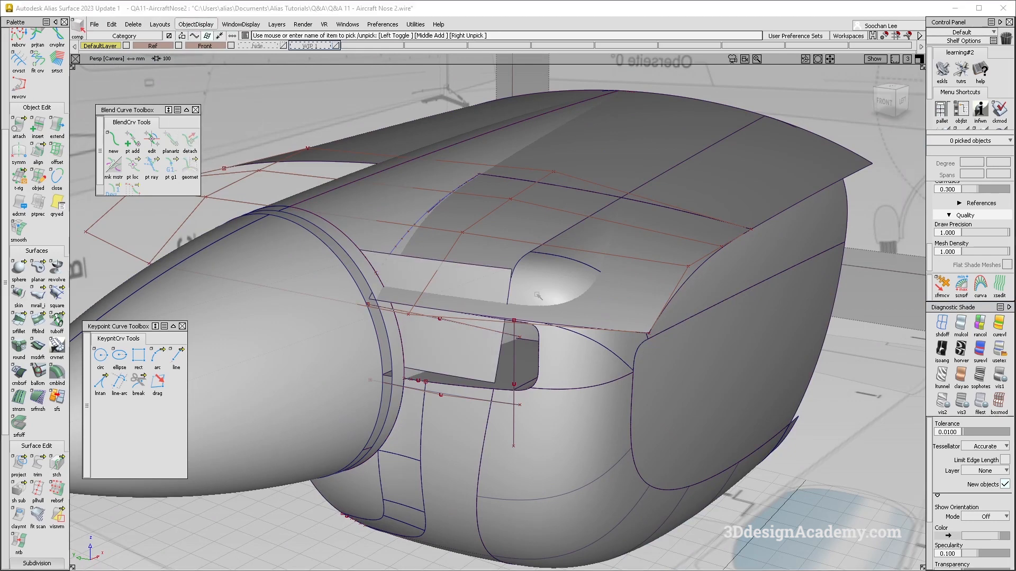
alt+shift+drag(444, 317, 472, 340)
- Untrim the intake's wall surface and delete its old vertical curve-on-surface
drag(39, 473, 78, 466)
ctrl+shift+drag(525, 351, 537, 325)
ctrl+shift+drag(517, 358, 501, 344)
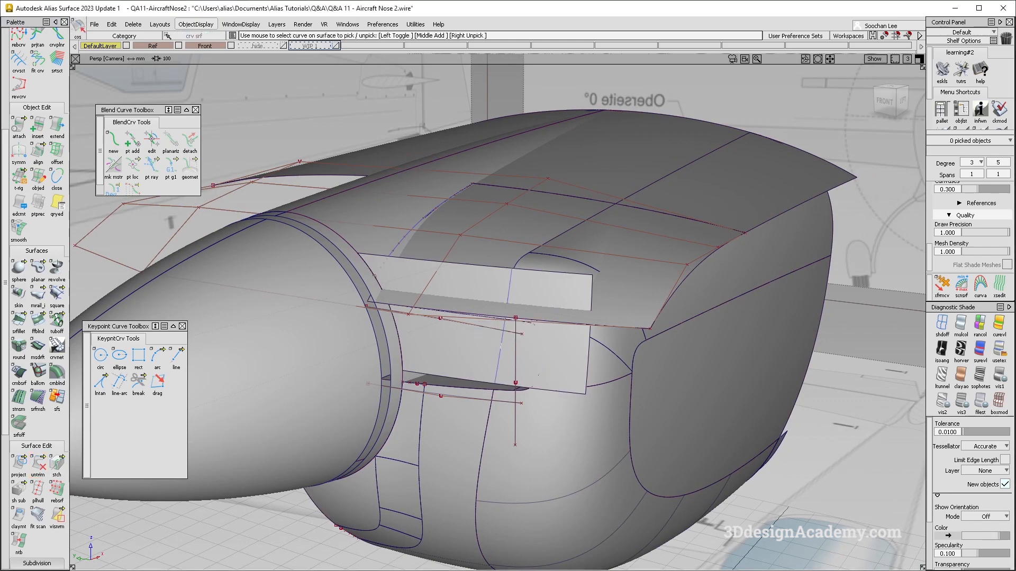
key(Delete)
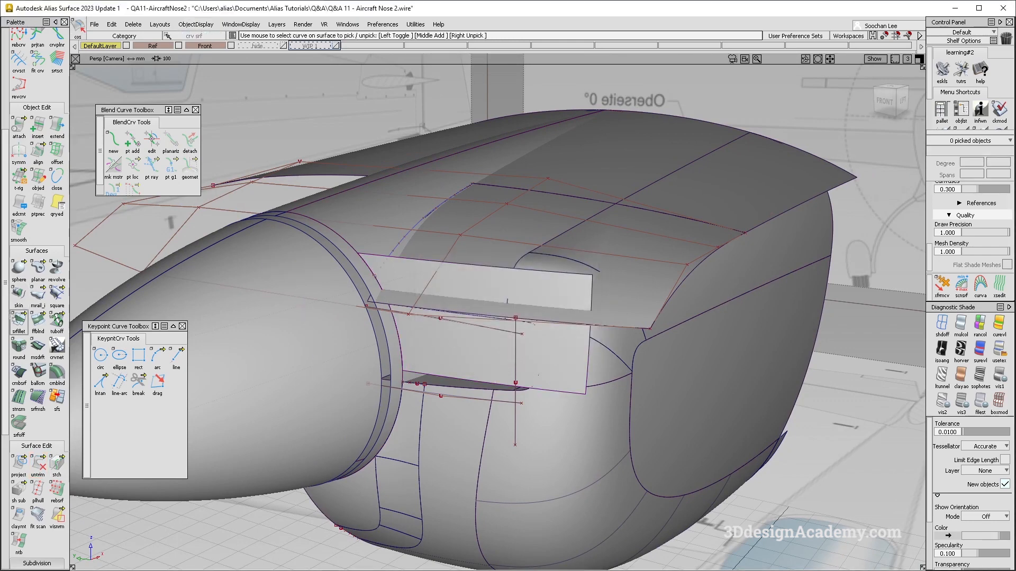
- Create a G2 surface fillet with a chordal length of 100 between the untrimmed wall and the upper front surface
click(19, 321)
click(564, 344)
click(621, 304)
alt+shift+drag(621, 303, 580, 215)
alt+shift+drag(589, 307, 572, 281)
- Set the fillet's start to Edge Align and its end to Default, and turn on Bezier Surfaces
click(618, 351)
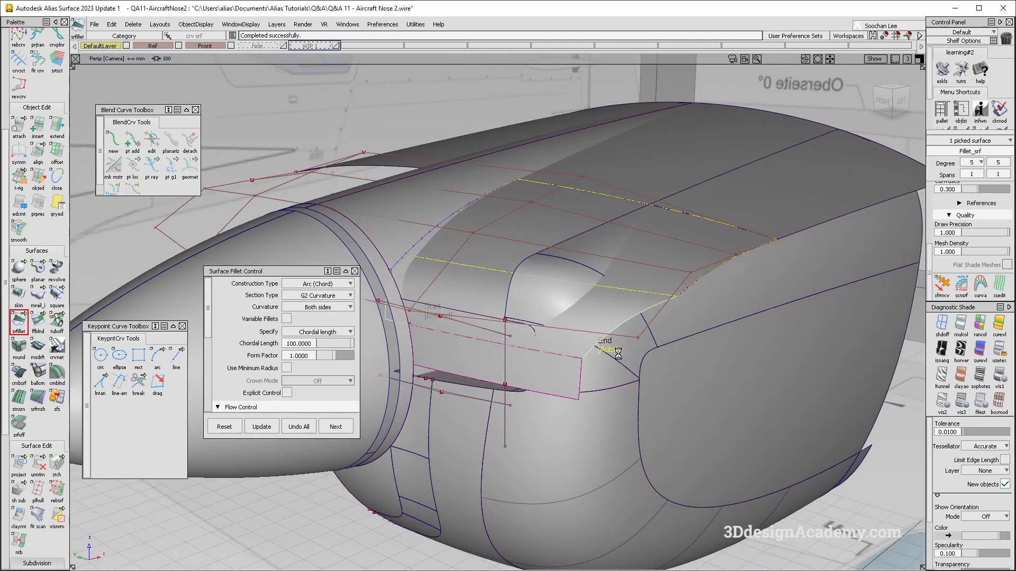
click(616, 350)
click(441, 316)
alt+shift+drag(542, 341, 490, 348)
scroll(296, 370, down, 4)
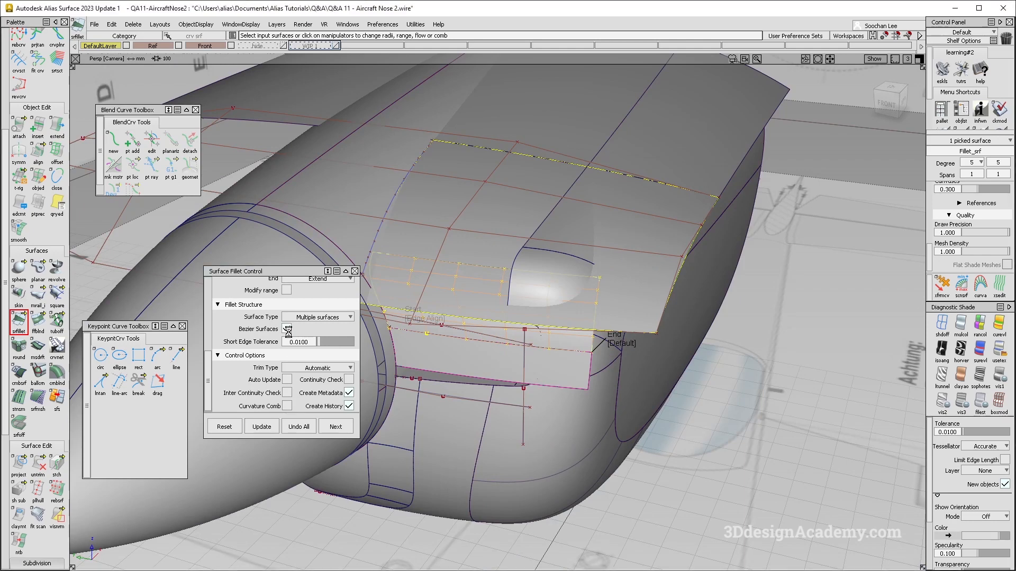
click(287, 329)
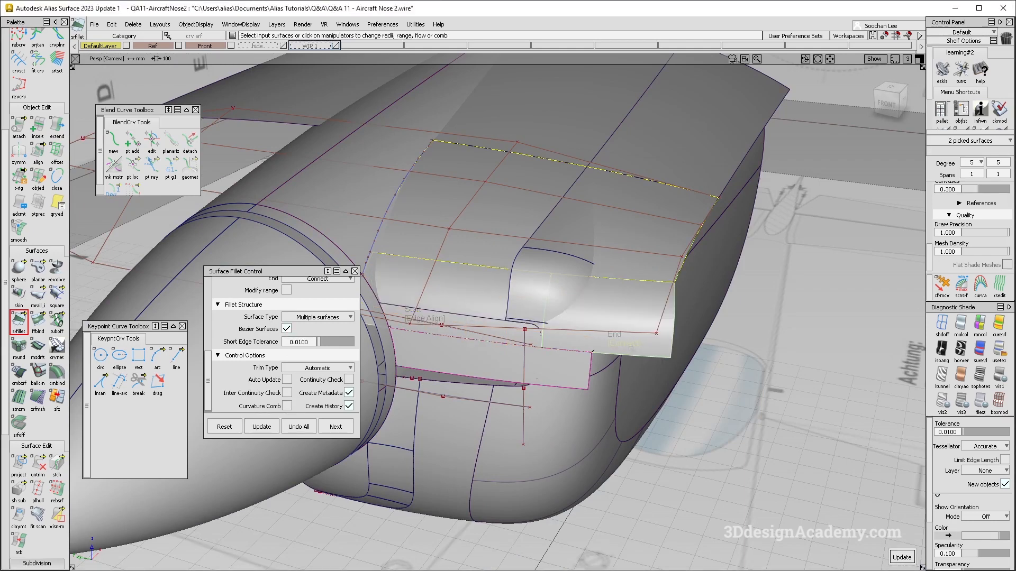
alt+shift+drag(514, 317, 461, 290)
mouse_move(461, 290)
ctrl+shift+mouse_down()
mouse_move(526, 344)
mouse_move(521, 313)
ctrl+shift+mouse_up()
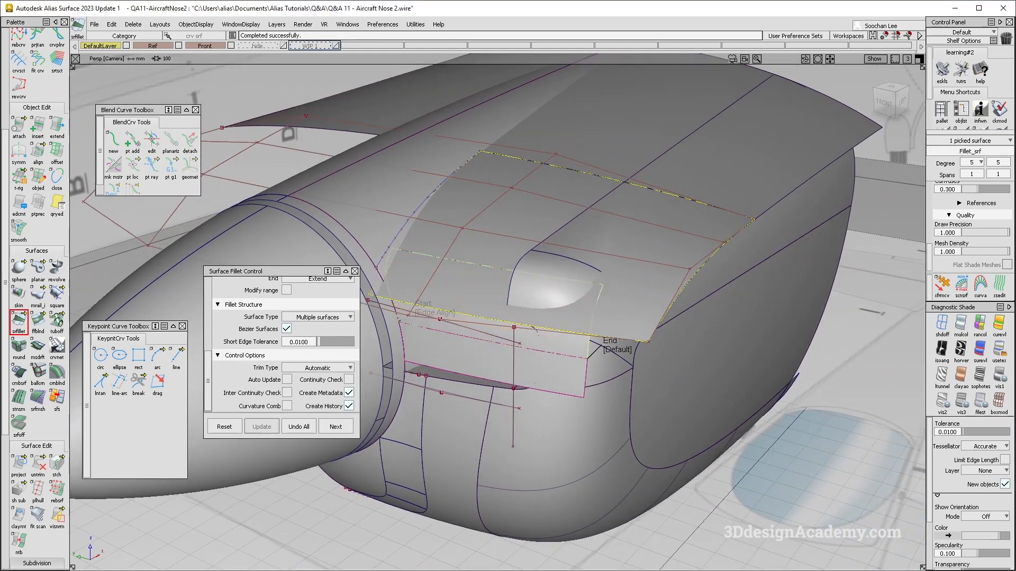
- Trim the intake's upper front surface along the fillet edge, keeping the region behind it
click(38, 462)
click(505, 217)
click(548, 358)
click(604, 288)
key(Return)
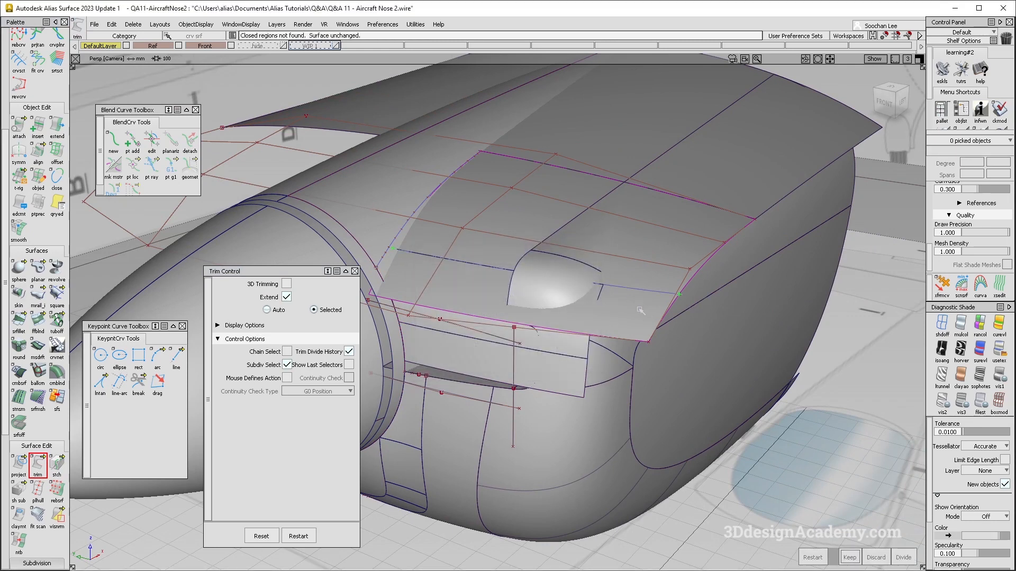
alt+shift+drag(723, 351, 665, 250)
click(521, 236)
key(space)
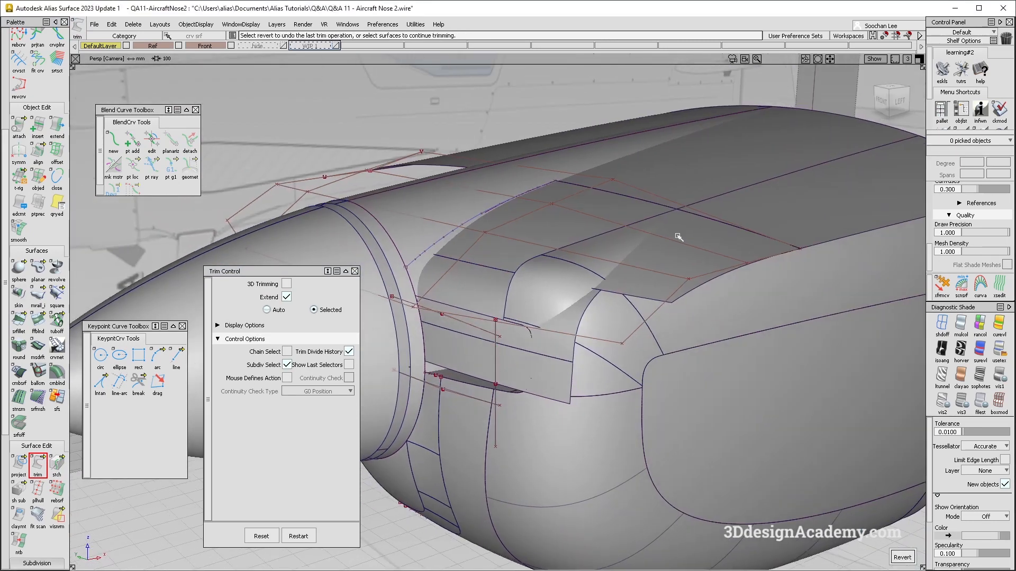
- Delete the rounded blend surface behind the intake wall
key(space)
alt+shift+drag(683, 299, 613, 326)
click(571, 338)
key(Delete)
key(Return)
alt+shift+drag(538, 303, 516, 313)
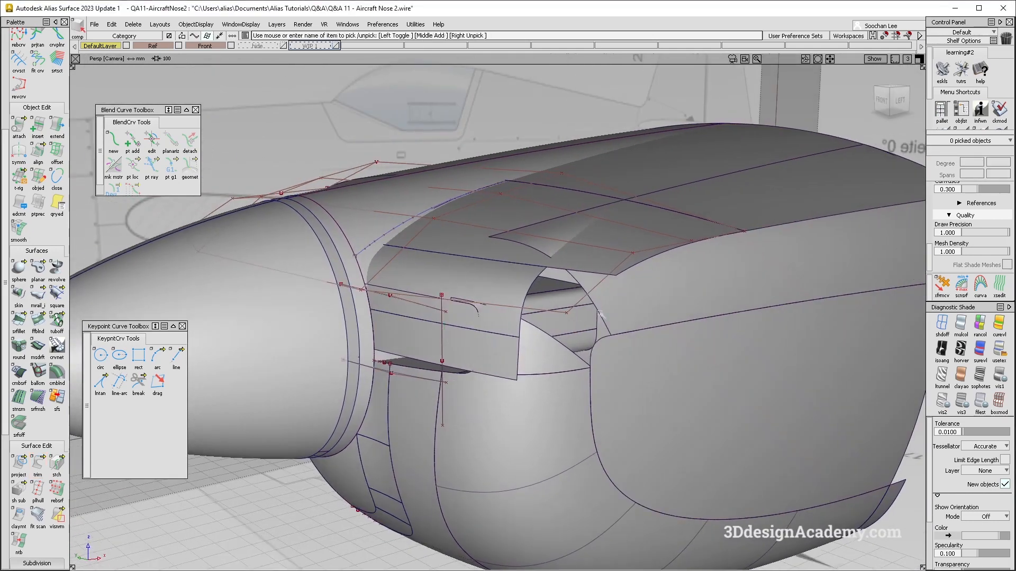
- Untrim the front corner fillet piece beside the intake and remove its old curve-on-surface
click(547, 350)
mouse_move(558, 360)
alt+shift+mouse_down()
mouse_move(576, 344)
mouse_move(518, 305)
mouse_move(567, 372)
alt+shift+mouse_up()
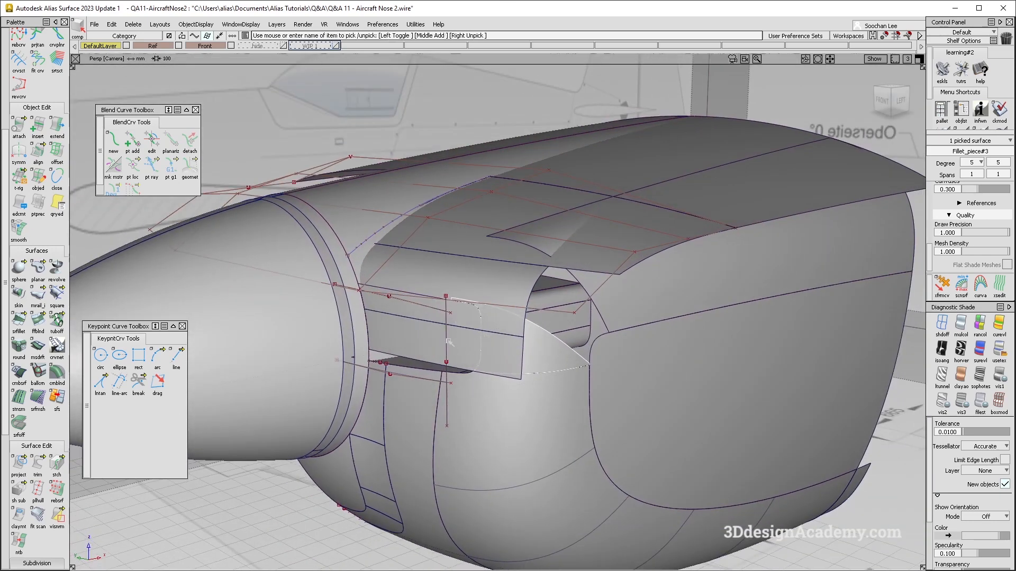
alt+shift+drag(474, 339, 64, 429)
drag(37, 466, 92, 465)
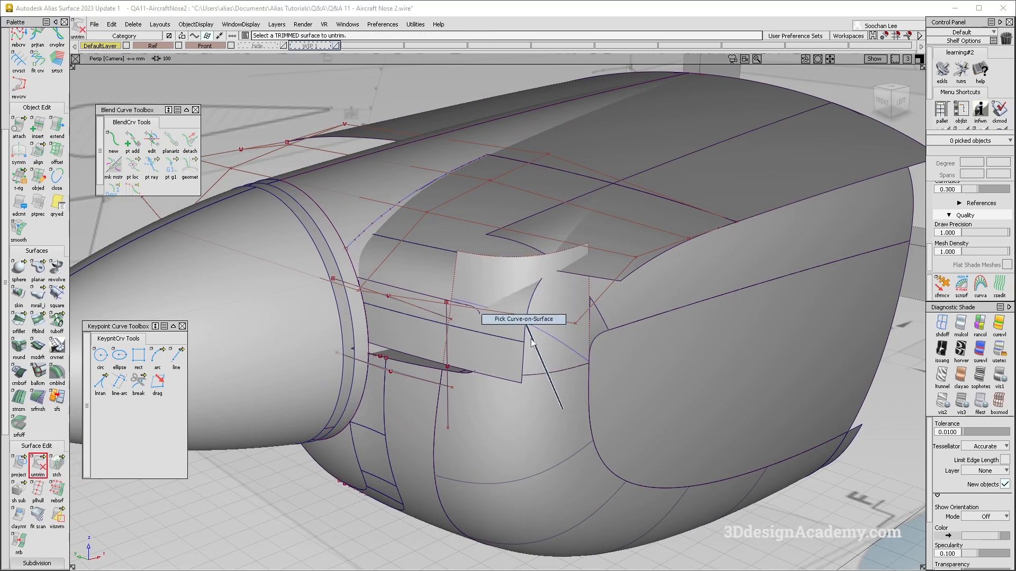
click(527, 319)
alt+shift+drag(579, 304, 596, 233)
click(562, 270)
ctrl+shift+drag(645, 370, 590, 219)
alt+shift+drag(730, 304, 639, 314)
- Display the CVs and hulls of the long square surface running back along the fuselage side
click(639, 315)
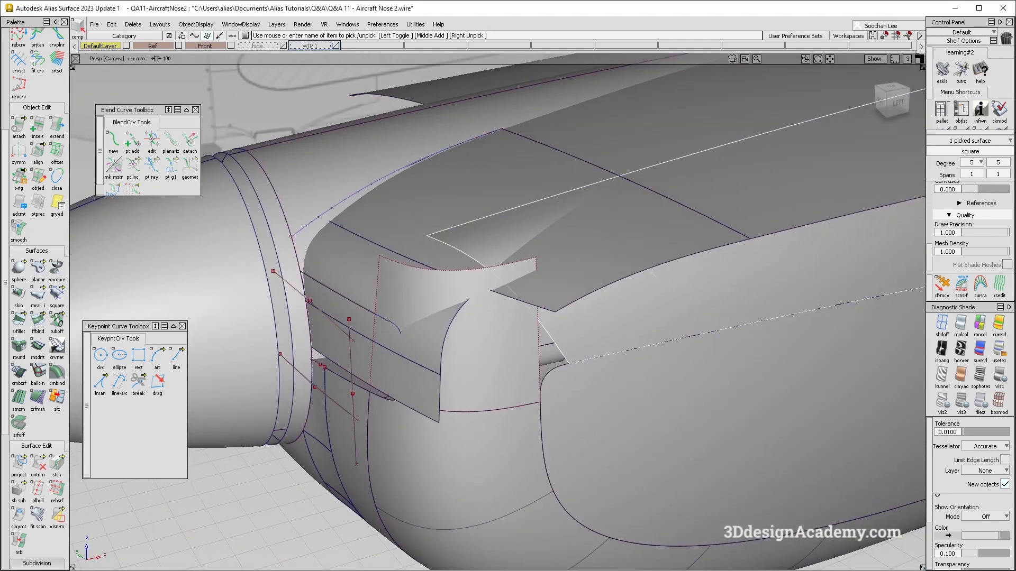
key(ctrl+h)
alt+shift+drag(652, 274, 619, 260)
alt+shift+drag(555, 304, 502, 339)
- Untrim the intake's upper front surface and pick the long square surface beside it
click(341, 244)
click(340, 248)
ctrl+shift+drag(444, 247, 467, 211)
click(441, 210)
click(422, 210)
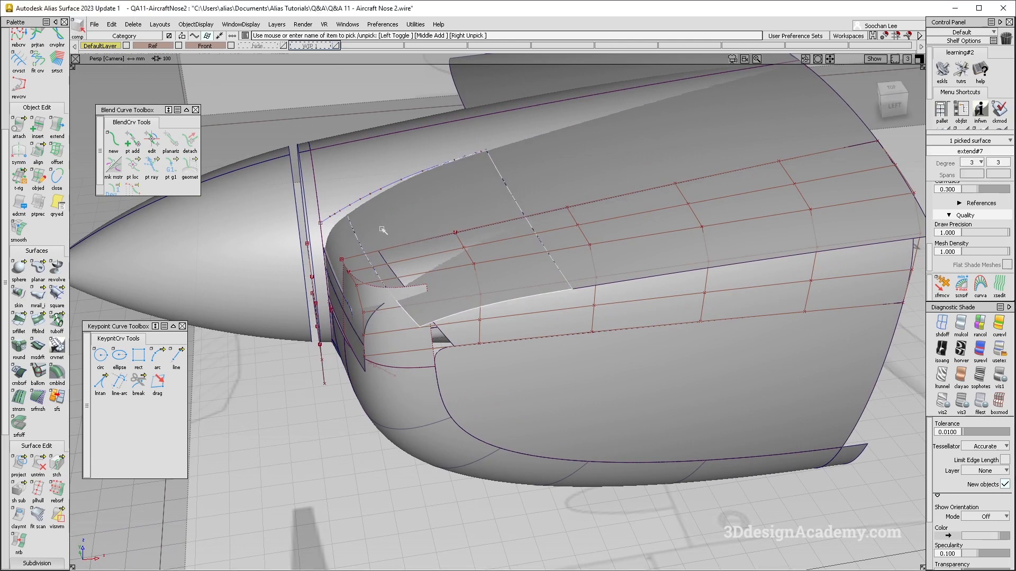
click(77, 469)
ctrl+shift+drag(422, 234, 458, 281)
ctrl+shift+drag(459, 281, 410, 286)
click(474, 266)
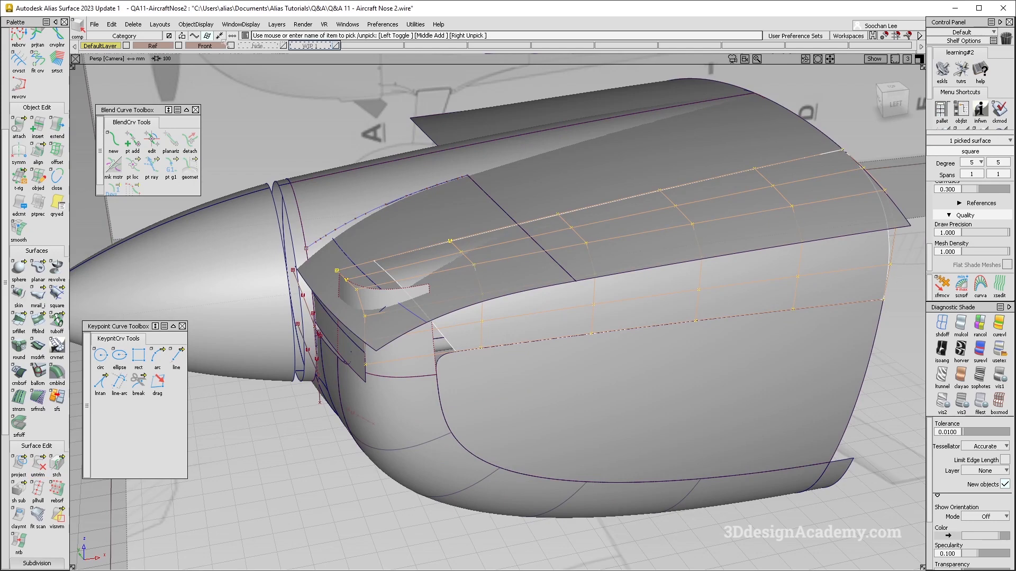
- Isolate the long square surface along the fuselage side and untrim it
click(197, 26)
click(211, 87)
mouse_move(459, 332)
alt+shift+mouse_down()
mouse_move(658, 294)
mouse_move(452, 334)
alt+shift+mouse_up()
click(38, 464)
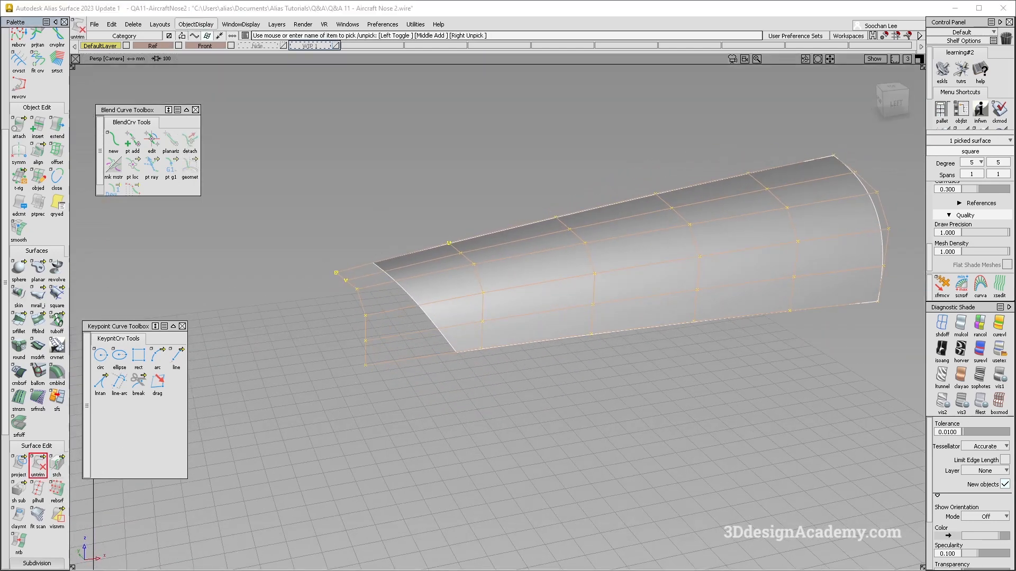
- Show the hidden surfaces again and try to insert a curve on surface across the long square surface
double_click(37, 127)
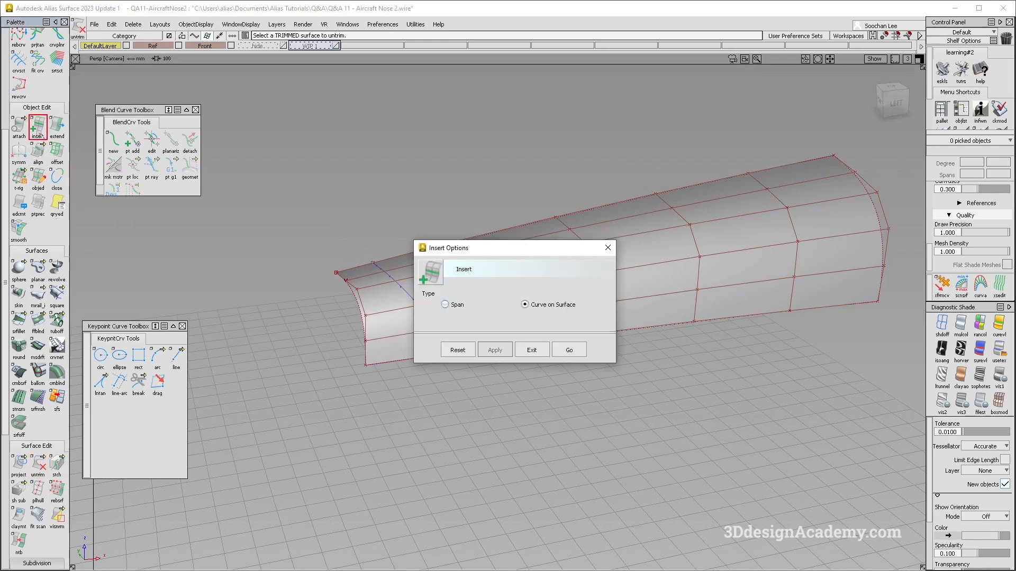
click(570, 351)
click(196, 24)
click(190, 50)
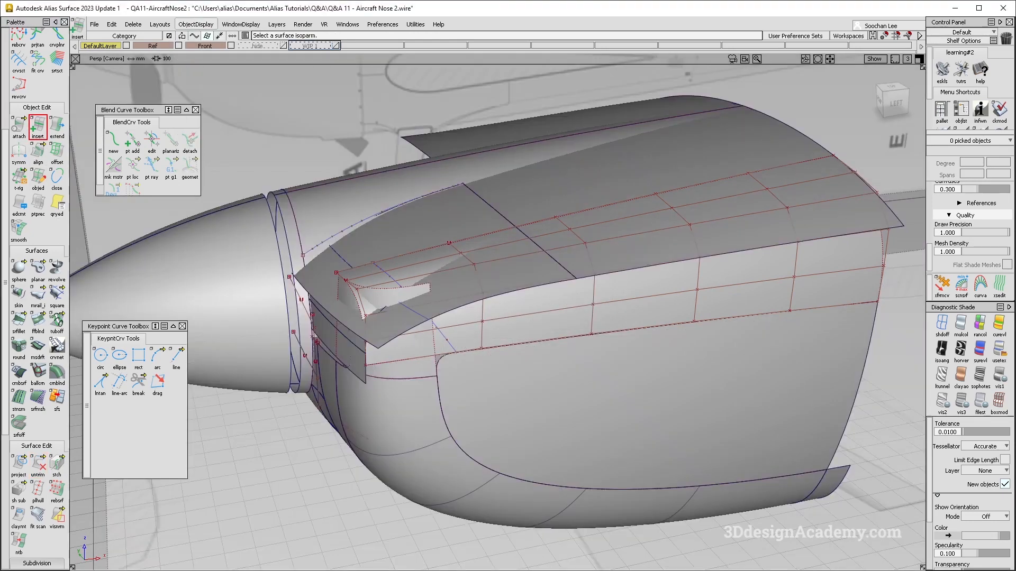
click(383, 310)
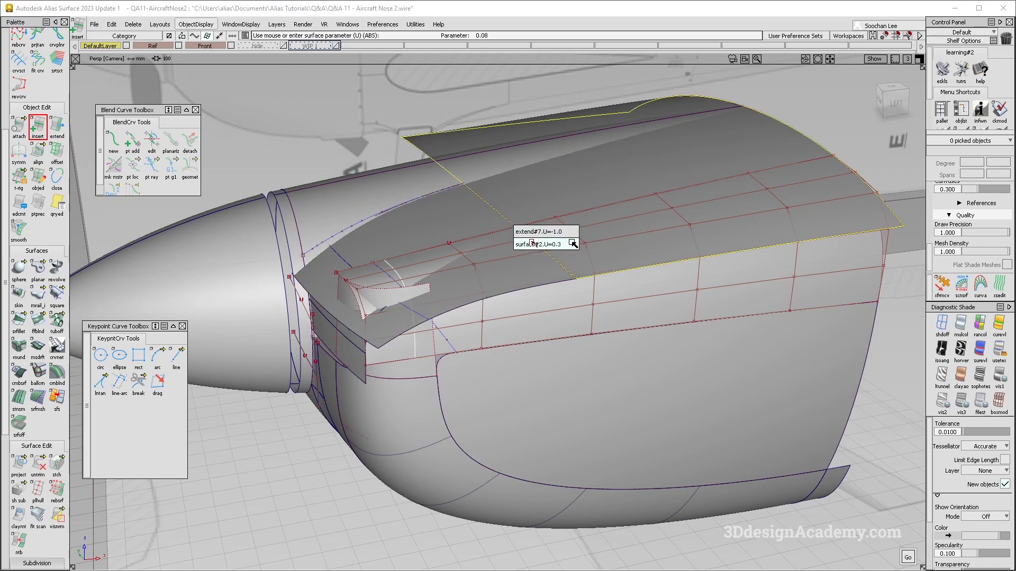
click(534, 233)
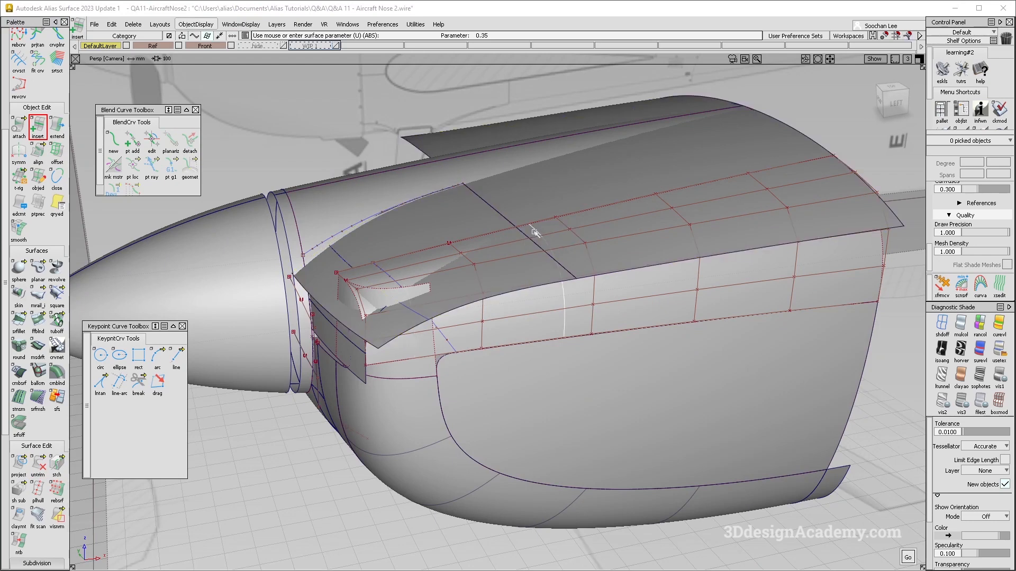
- Create an unmerged extrapolated extension of about -319 mm at the long surface's front edge and project its rear edge onto that surface
double_click(57, 125)
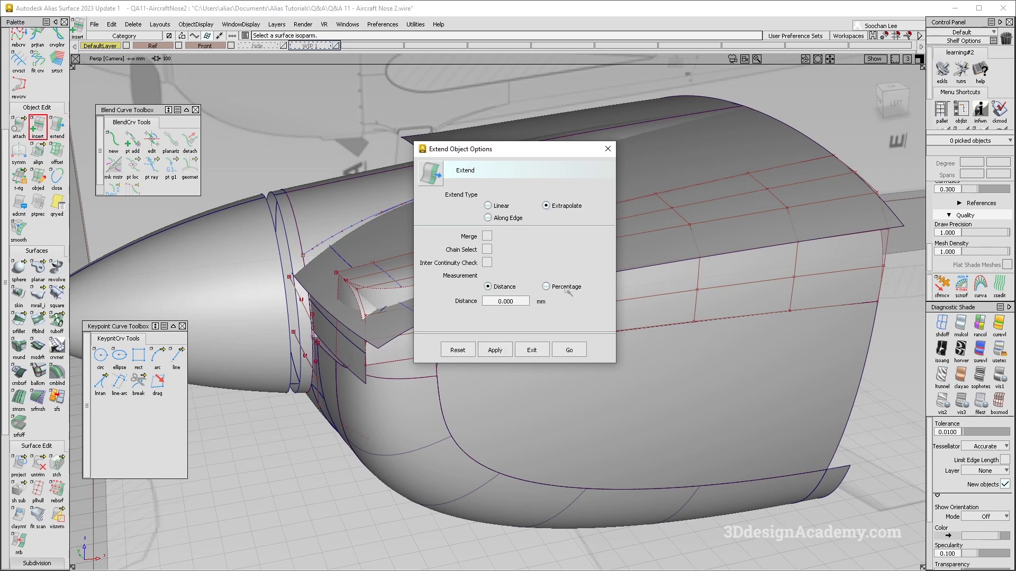
click(583, 351)
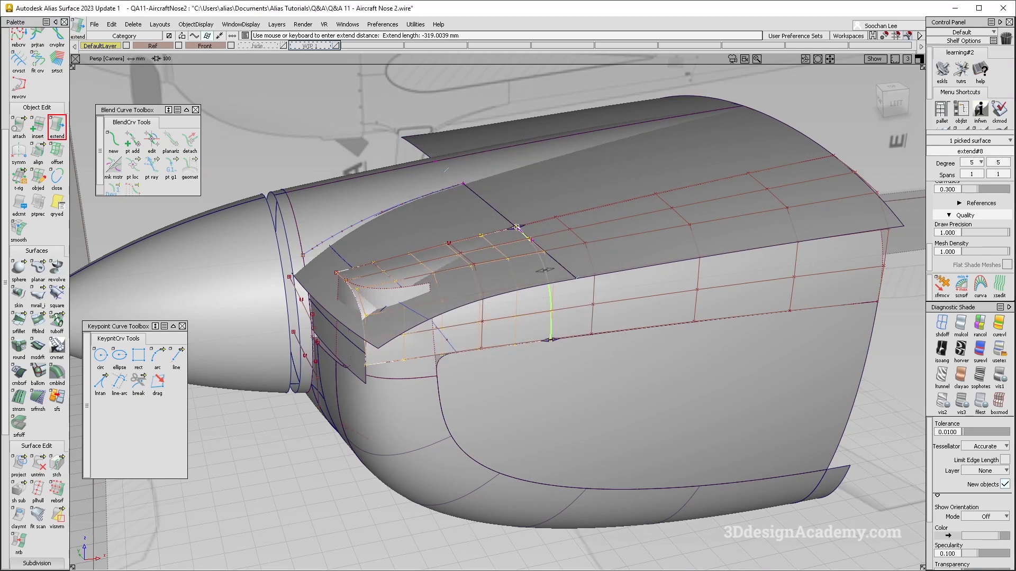
click(19, 462)
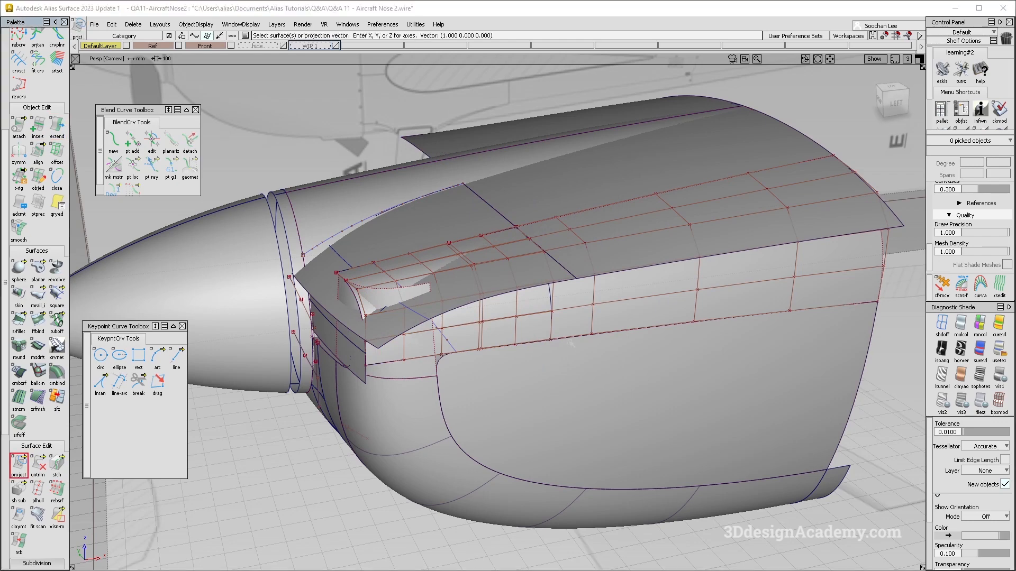
click(551, 303)
key(space)
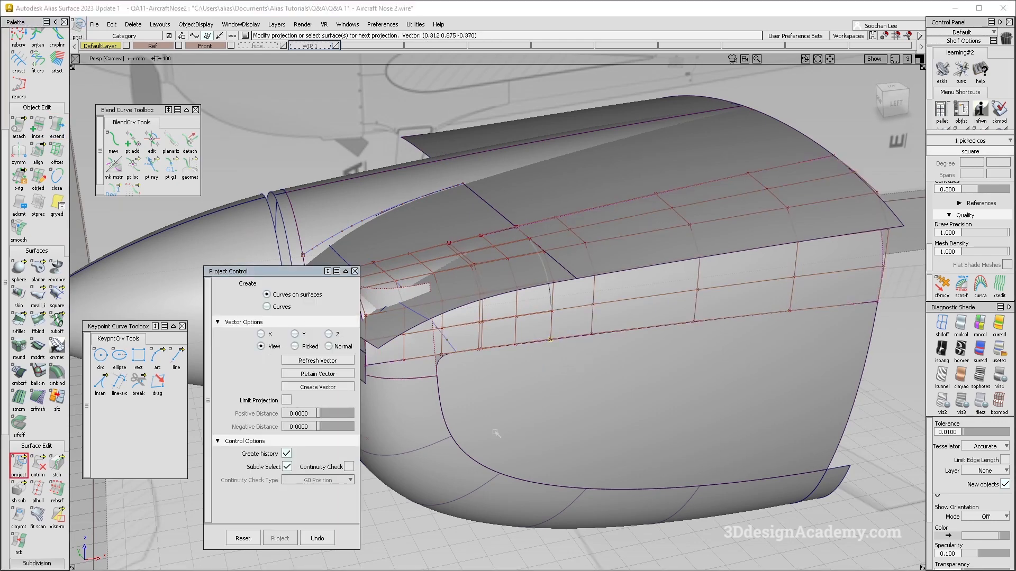
- Trim the long square surface at the projected curve, keeping the rear portion
click(20, 463)
click(57, 464)
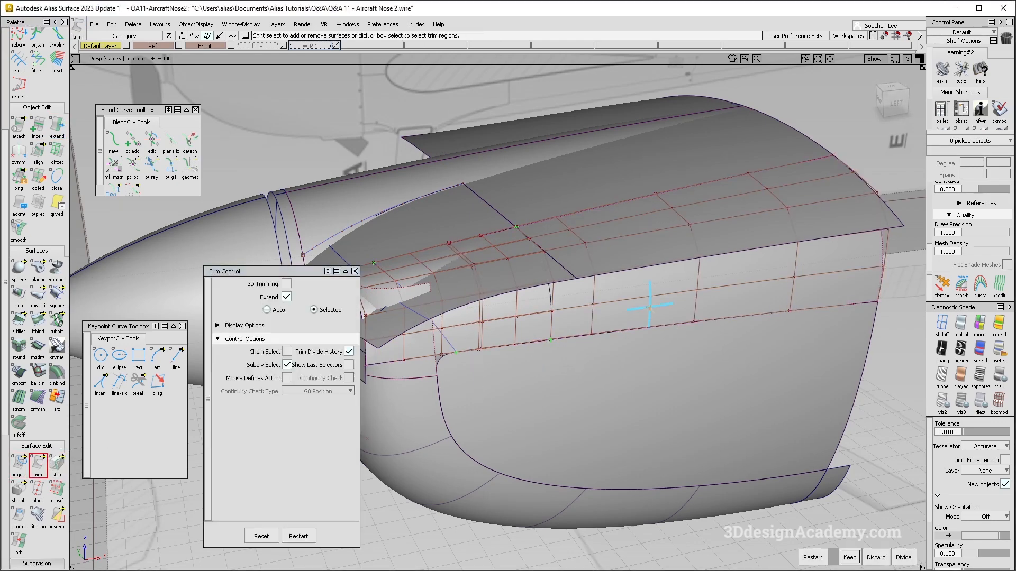
key(ctrl+z)
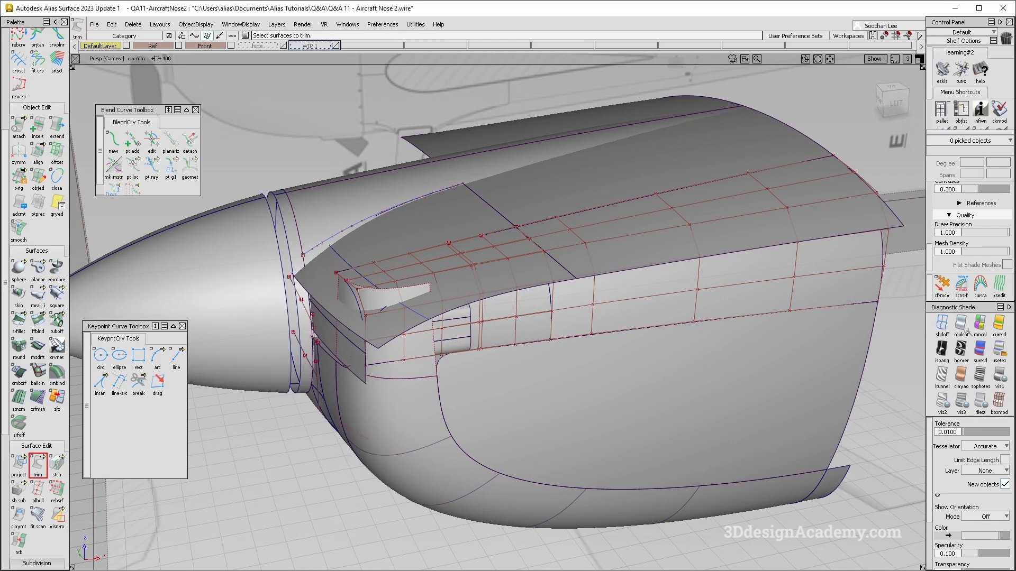
- Isolate the new front extension together with the upper front surface in the Top view
alt+shift+click(554, 301)
alt+shift+middle_drag(555, 302, 605, 301)
mouse_move(596, 291)
ctrl+shift+mouse_down()
mouse_move(587, 304)
mouse_move(596, 300)
ctrl+shift+mouse_up()
alt+shift+drag(598, 298, 492, 301)
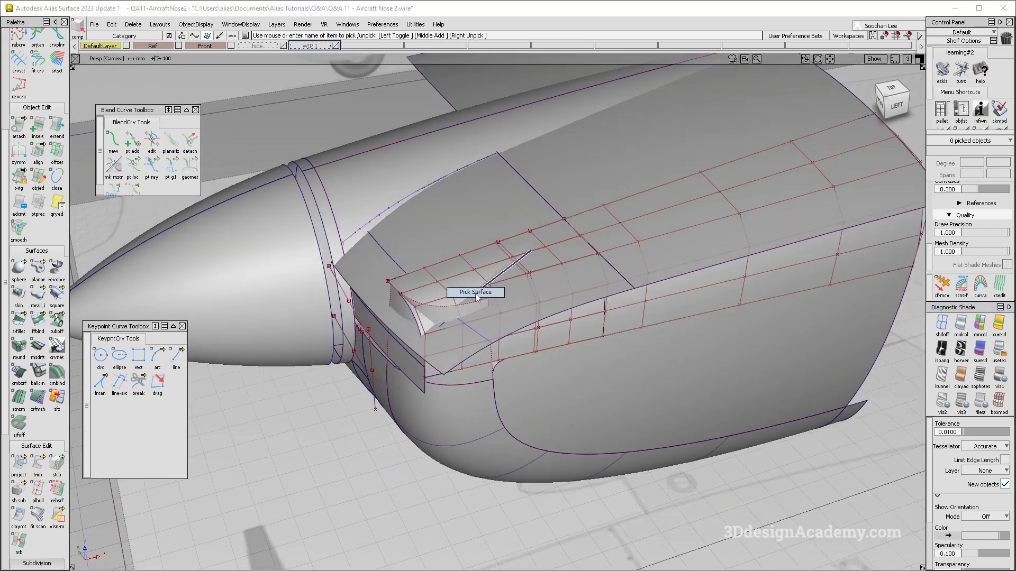
click(504, 284)
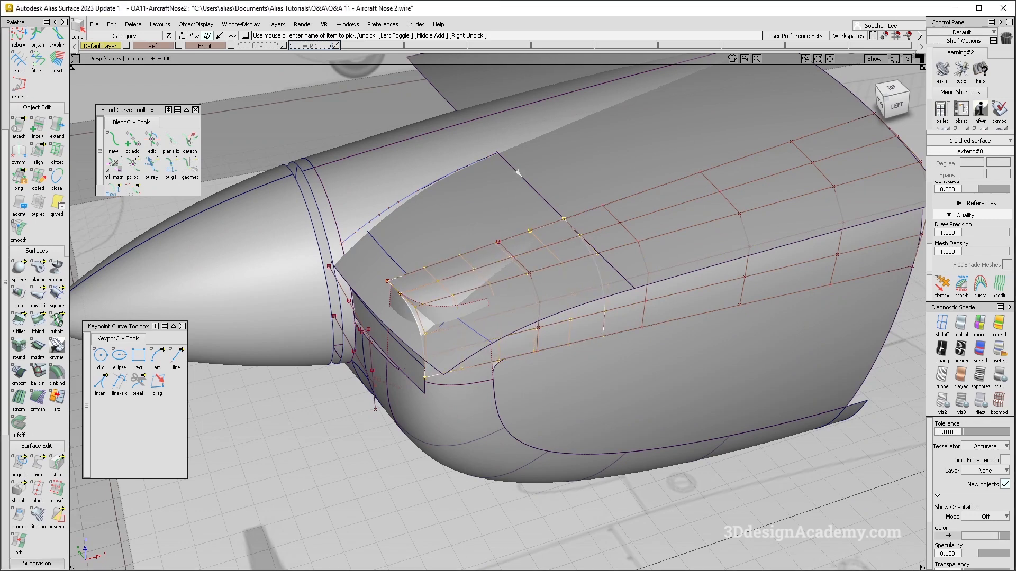
click(196, 24)
click(201, 46)
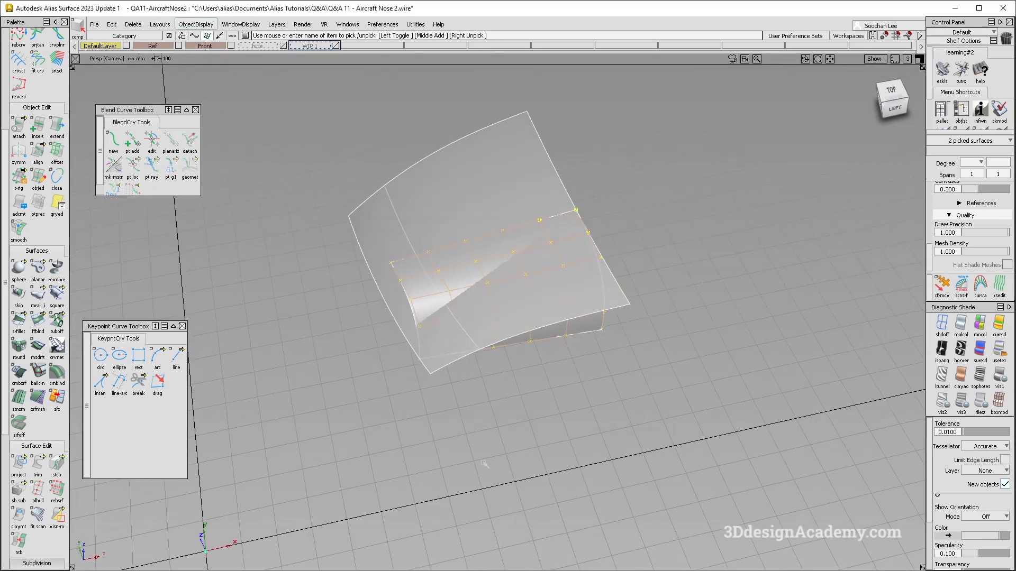
click(482, 462)
key(F5)
- Align the extension's upper edge to the upper front surface with G2 continuity, projected along the view with explicit control on
double_click(38, 153)
click(314, 345)
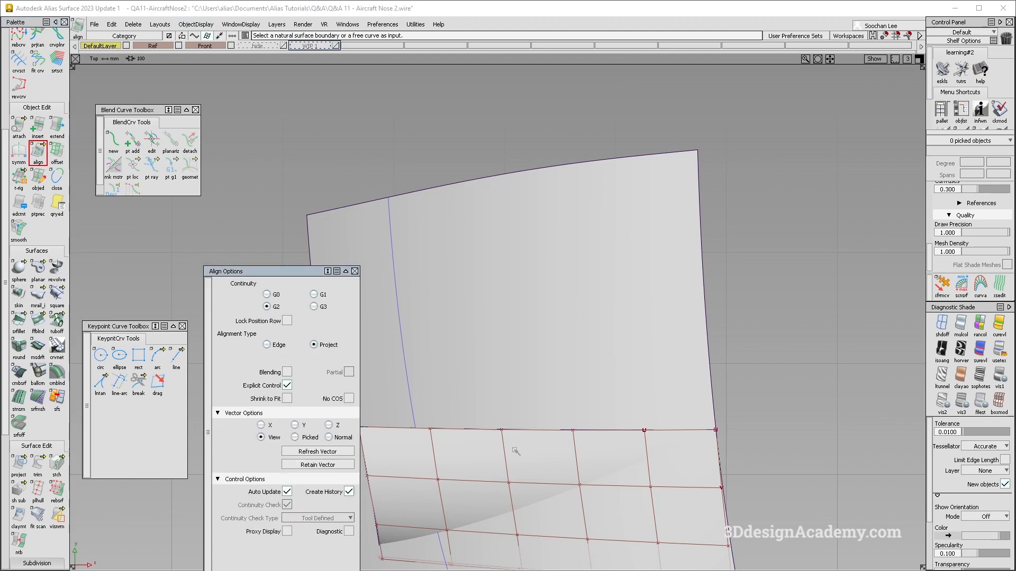
click(529, 428)
click(534, 409)
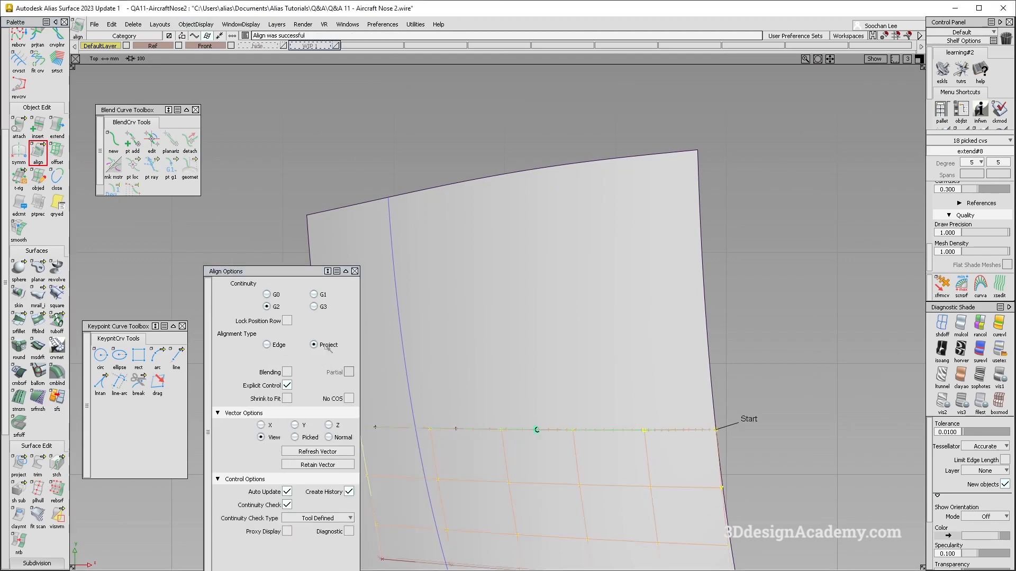
alt+shift+right_drag(741, 383, 673, 383)
- Enable blending on the alignment with 3 extra CV rows and a blend factor of 0
key(F8)
alt+shift+drag(504, 373, 329, 329)
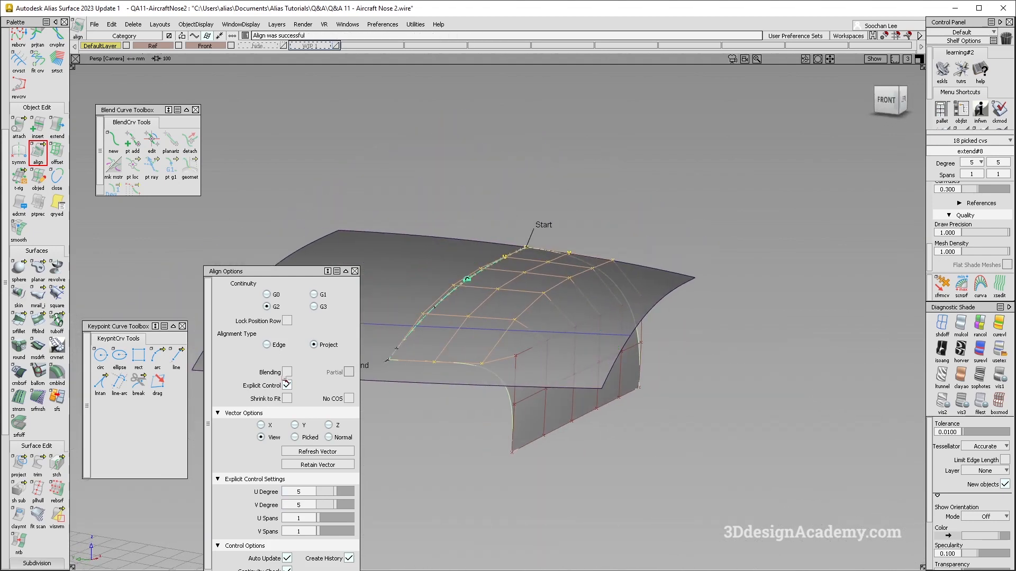
click(287, 372)
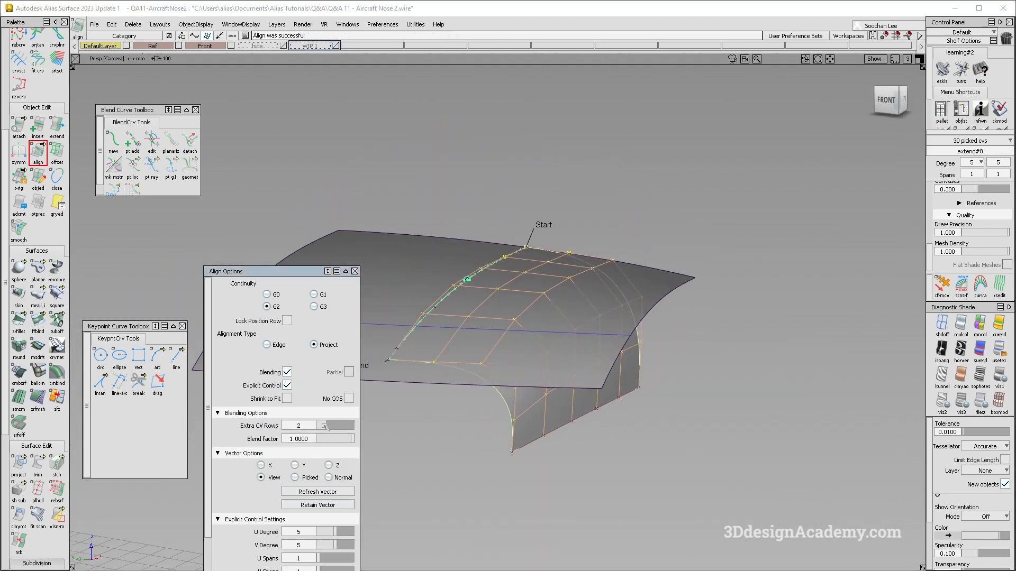
alt+shift+drag(131, 441, 731, 460)
alt+shift+drag(614, 315, 673, 432)
ctrl+shift+right_drag(746, 397, 648, 446)
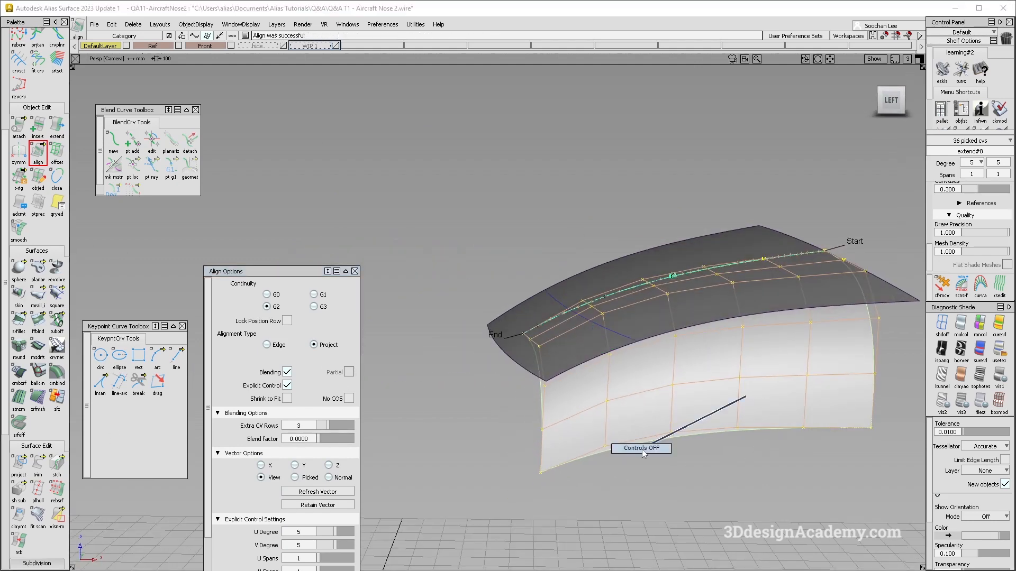
alt+shift+drag(646, 423, 654, 487)
key(ctrl+z)
- Show all surfaces again and examine how the aligned extension meets the intake and side surfaces
alt+shift+drag(577, 304, 610, 332)
click(197, 25)
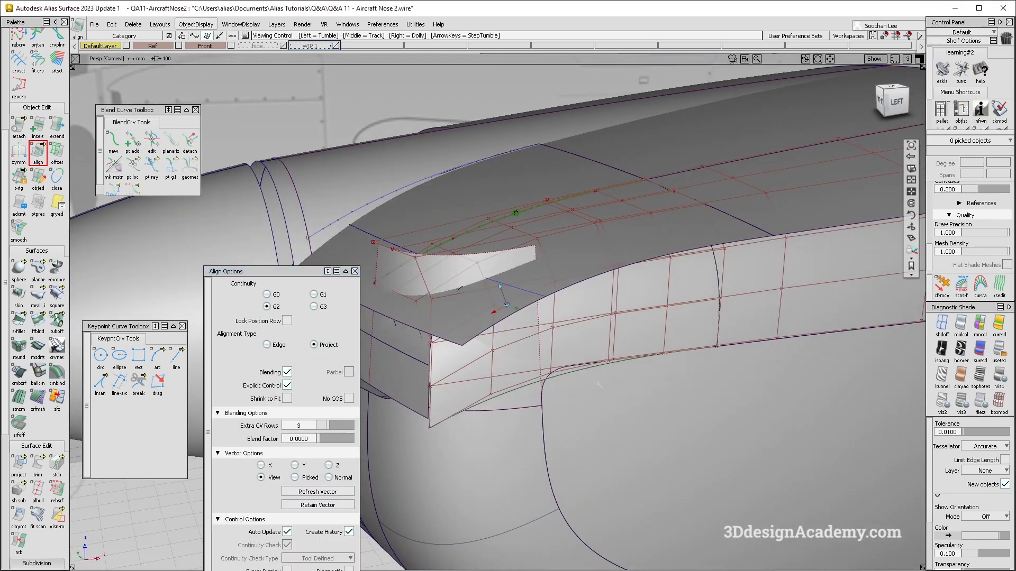
ctrl+shift+drag(598, 385, 597, 434)
alt+shift+drag(598, 436, 562, 333)
alt+shift+right_drag(562, 334, 449, 376)
alt+shift+drag(449, 377, 684, 310)
alt+shift+drag(629, 285, 698, 276)
alt+shift+drag(726, 243, 574, 344)
ctrl+shift+drag(414, 356, 414, 430)
ctrl+shift+drag(462, 322, 438, 364)
- Delete the construction history of the aligned front extension
click(484, 350)
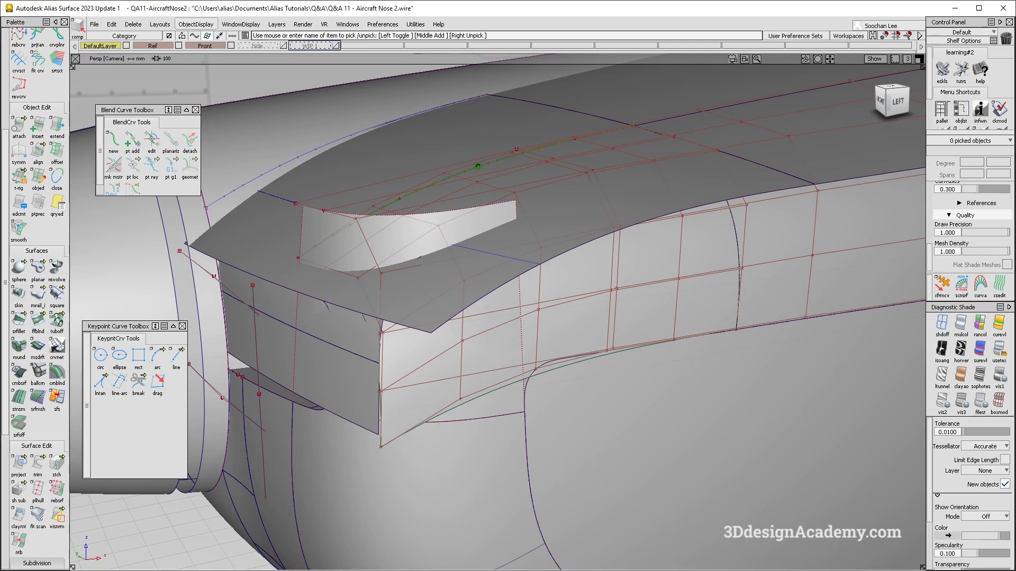
click(133, 25)
click(153, 46)
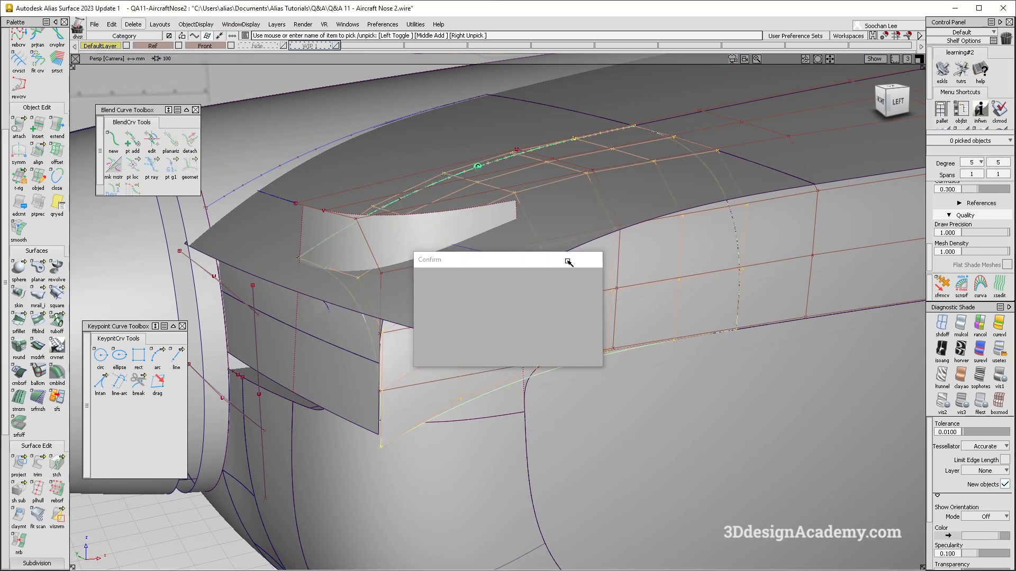
ctrl+shift+drag(613, 270, 613, 328)
click(592, 294)
- Isolate the front extension with the large side surface and untrim the side surface
ctrl+shift+drag(731, 298, 625, 409)
click(601, 366)
click(133, 24)
click(146, 35)
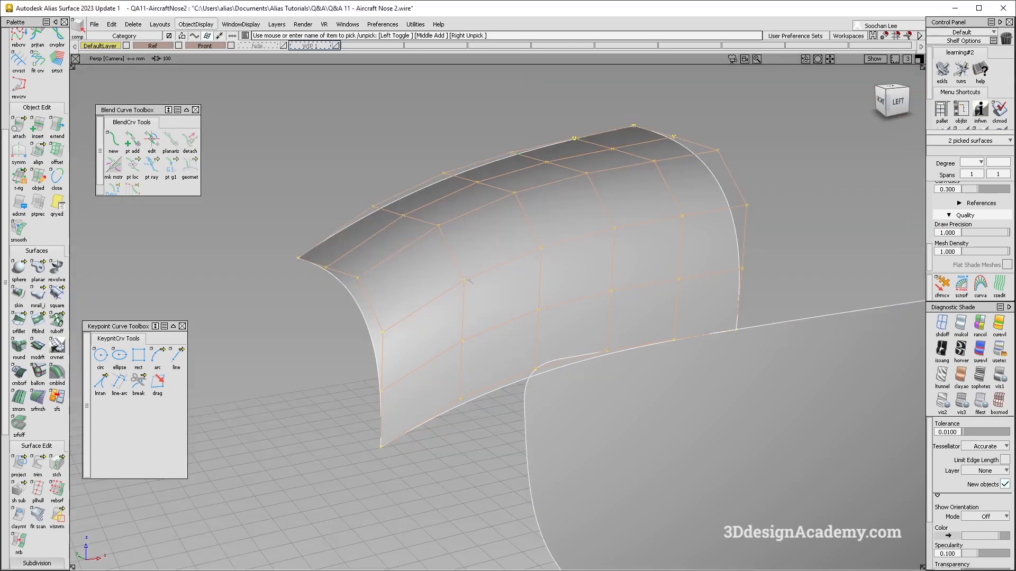
drag(43, 459, 94, 464)
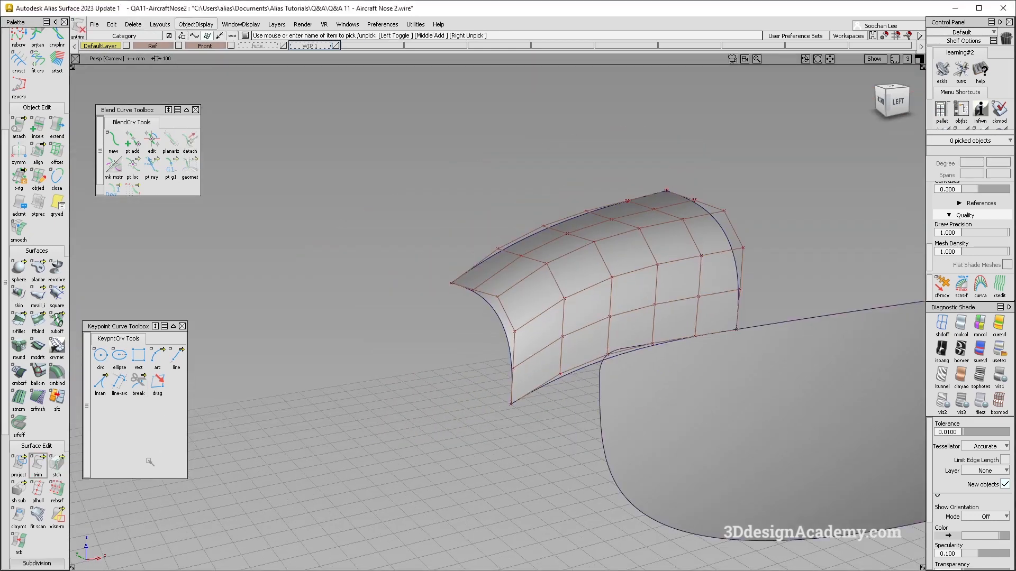
click(678, 426)
alt+shift+middle_drag(732, 374, 671, 369)
ctrl+shift+drag(757, 441, 757, 339)
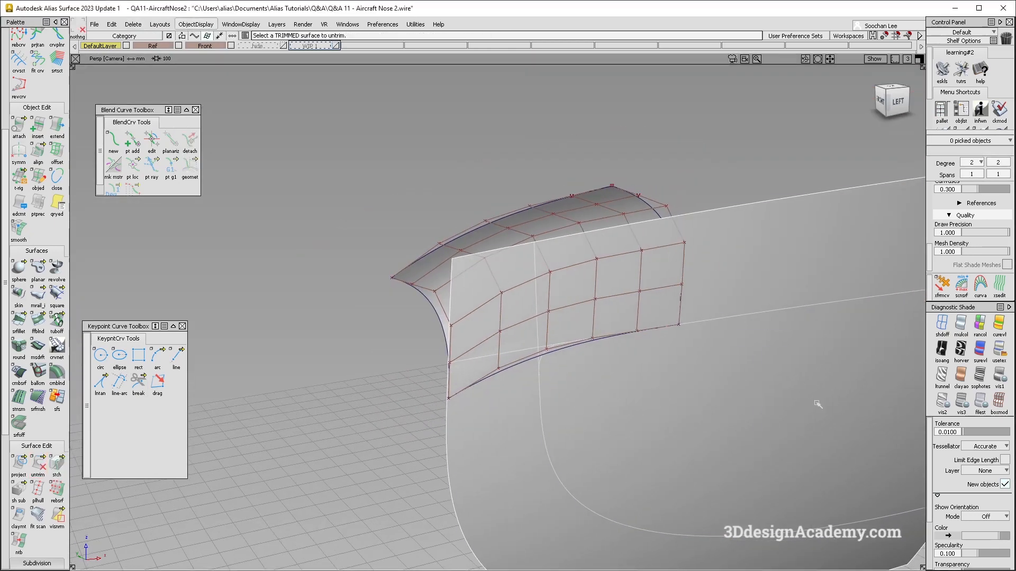
- Delete the old upper boundary curve-on-surface from the untrimmed side surface
drag(767, 297, 771, 360)
key(Delete)
key(Return)
alt+shift+right_drag(462, 394, 403, 404)
alt+shift+drag(404, 403, 586, 354)
alt+shift+right_drag(586, 354, 626, 353)
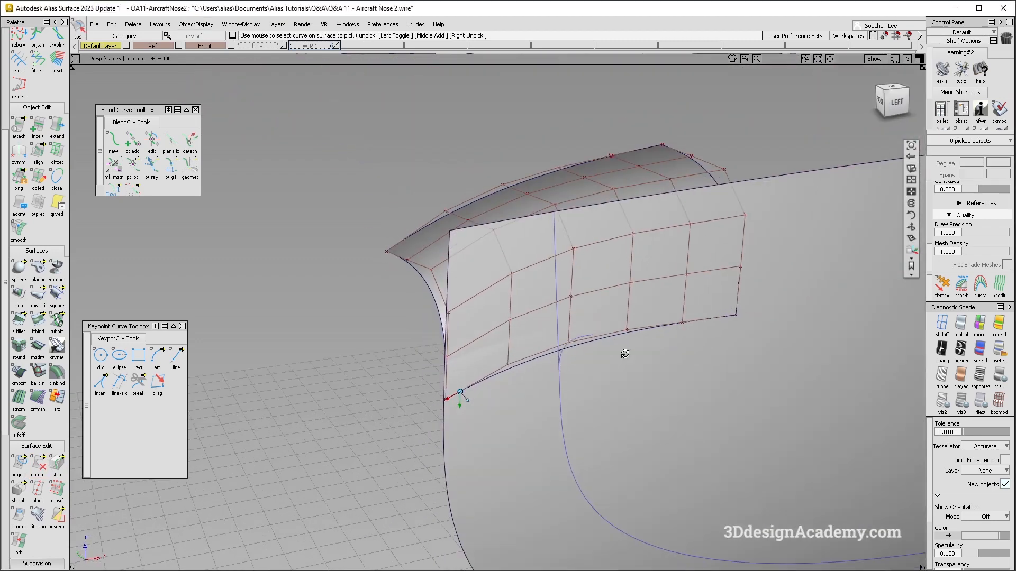
alt+shift+drag(626, 354, 605, 469)
- Align the extension's lower edge to the side surface with G2 continuity, projected along Y with blending off and explicit control on
double_click(39, 152)
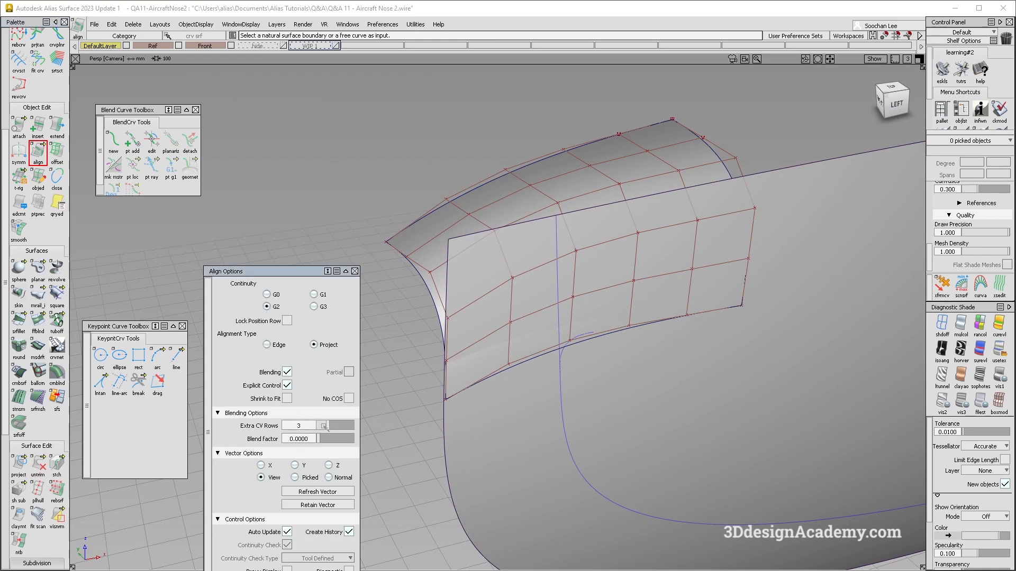
click(287, 384)
click(598, 336)
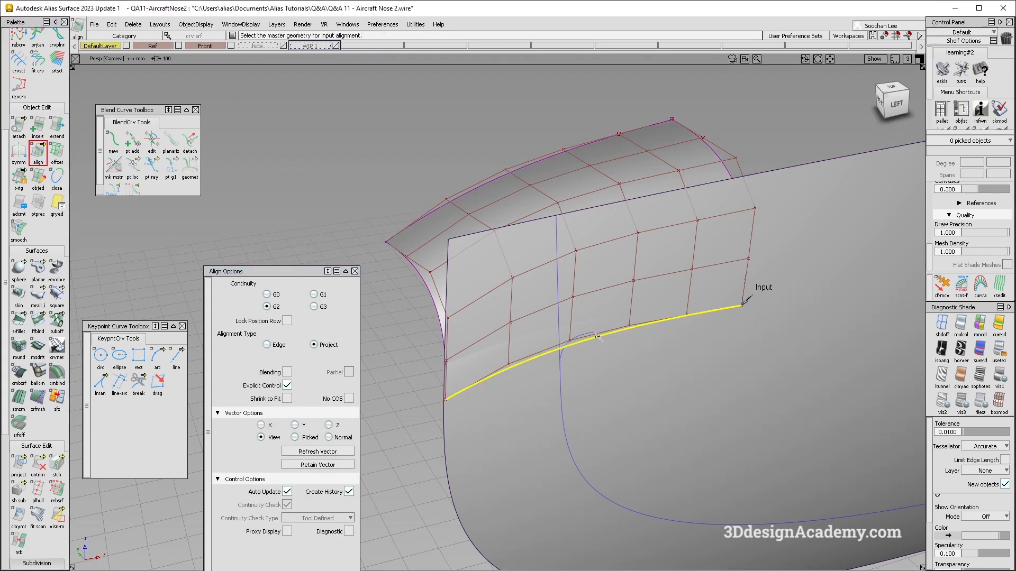
click(294, 425)
click(603, 338)
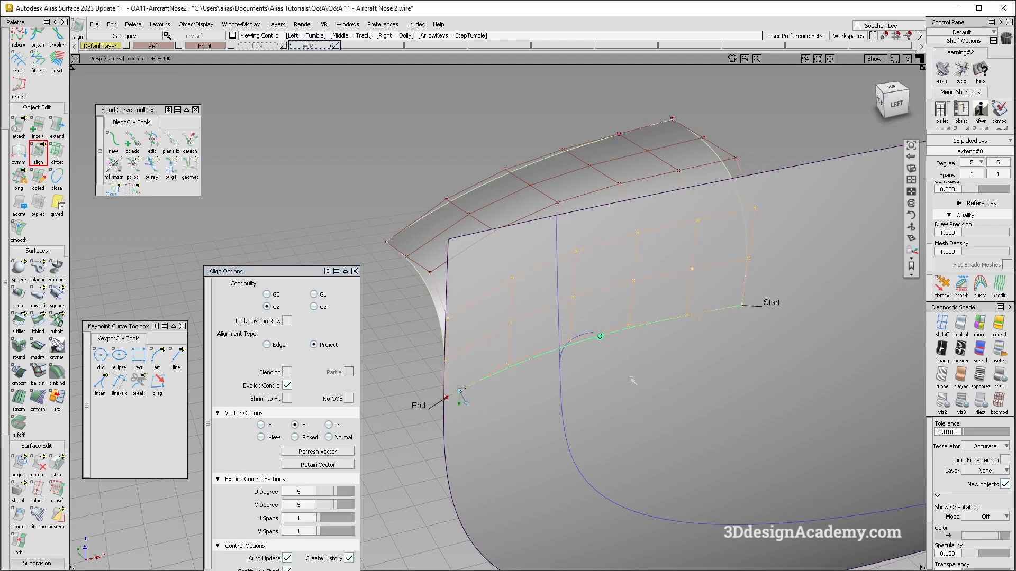
- Turn off the CV and hull display of the aligned extension
click(421, 404)
alt+shift+drag(422, 404, 728, 316)
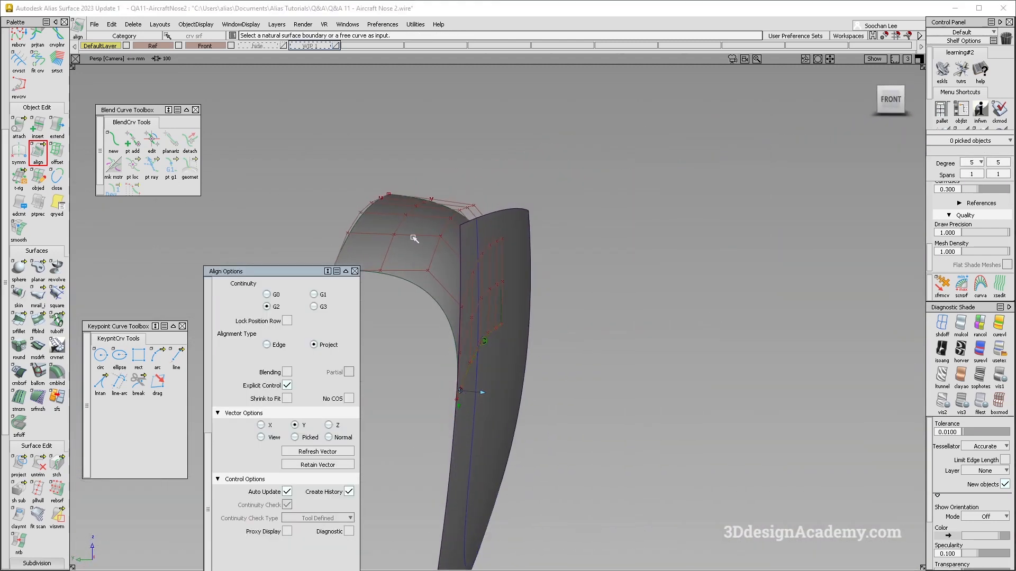
alt+shift+drag(414, 238, 492, 241)
mouse_move(441, 224)
ctrl+shift+mouse_down()
mouse_move(415, 229)
mouse_move(442, 206)
ctrl+shift+mouse_up()
click(442, 207)
alt+shift+drag(573, 281, 444, 291)
ctrl+shift+drag(591, 214, 586, 276)
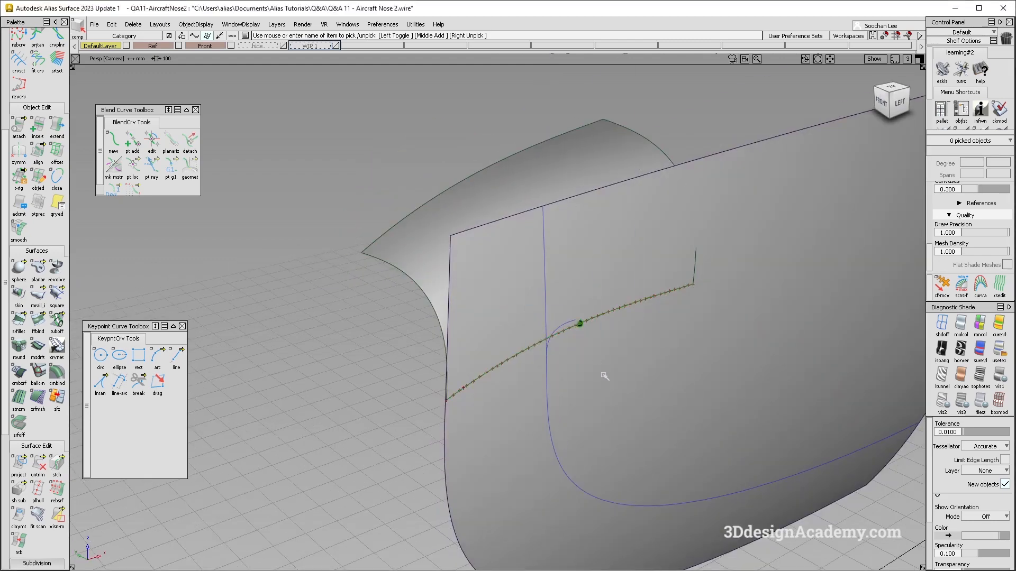
- Delete the leftover rounded corner curve-on-surface from the side surface and redisplay the hidden surfaces
click(562, 323)
key(Delete)
key(Return)
click(37, 465)
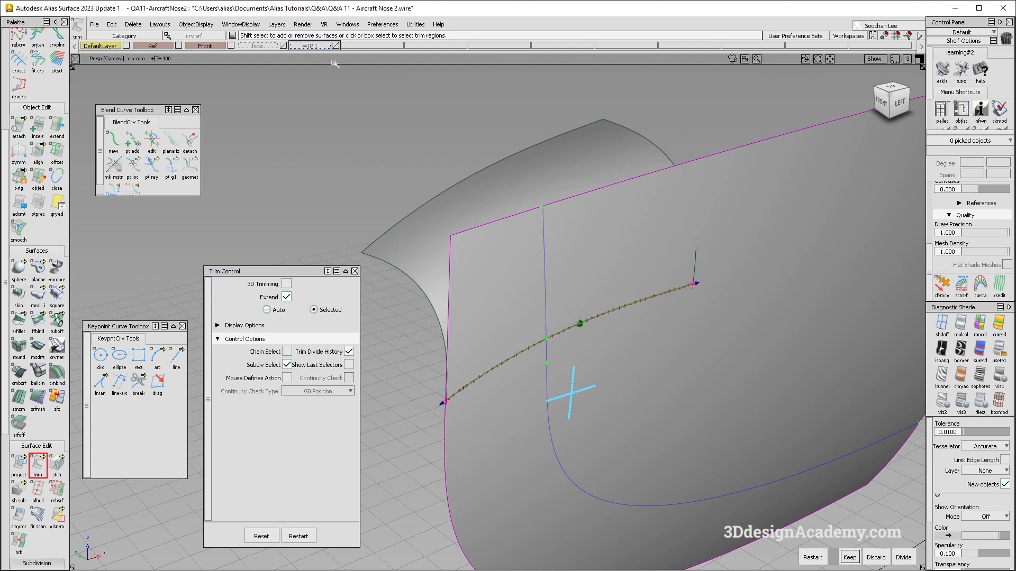
click(211, 26)
click(208, 51)
alt+shift+middle_drag(600, 219, 502, 227)
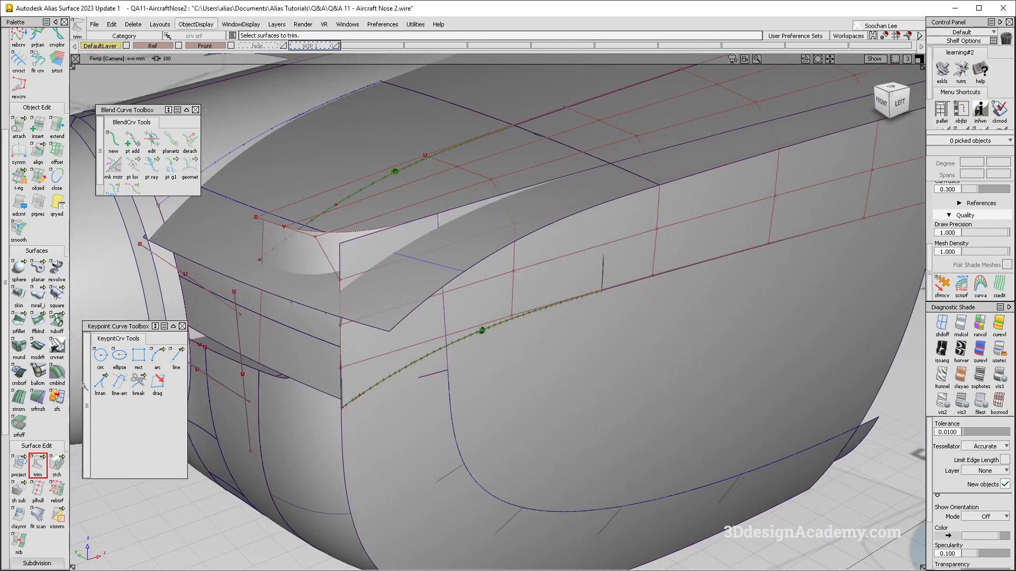
- Project the long square surface's lower edge onto the side surface as a curve on surface
click(18, 464)
click(659, 279)
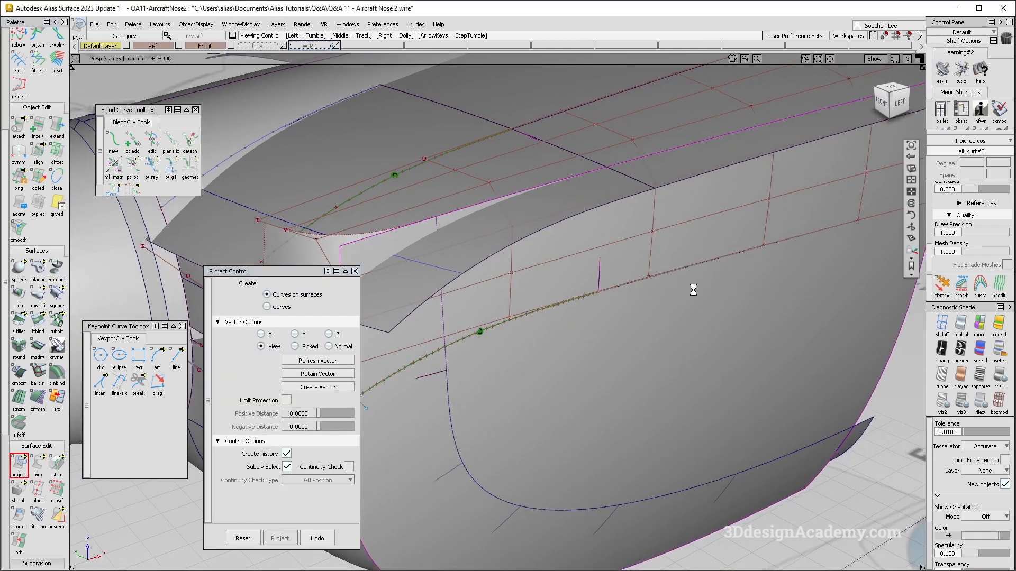
alt+shift+right_drag(704, 287, 306, 374)
click(573, 404)
- Trim the side surface to its panel outline and the upper front surface along the extension's aligned edge
click(37, 465)
click(480, 411)
alt+shift+drag(481, 412, 480, 288)
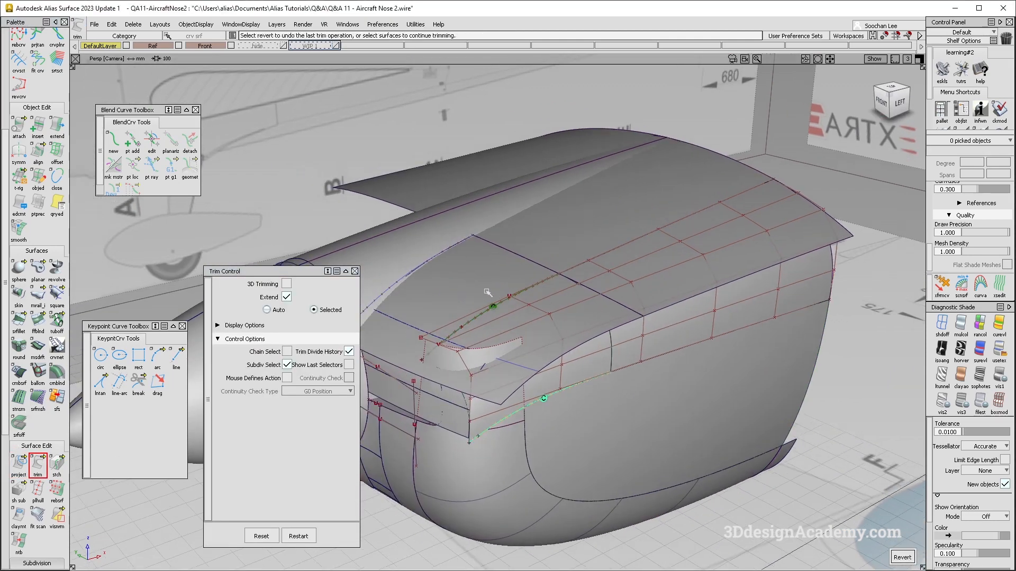
key(space)
- Project the aligned extension's upper edge onto the large rear upper surface along the view direction
click(35, 466)
click(23, 466)
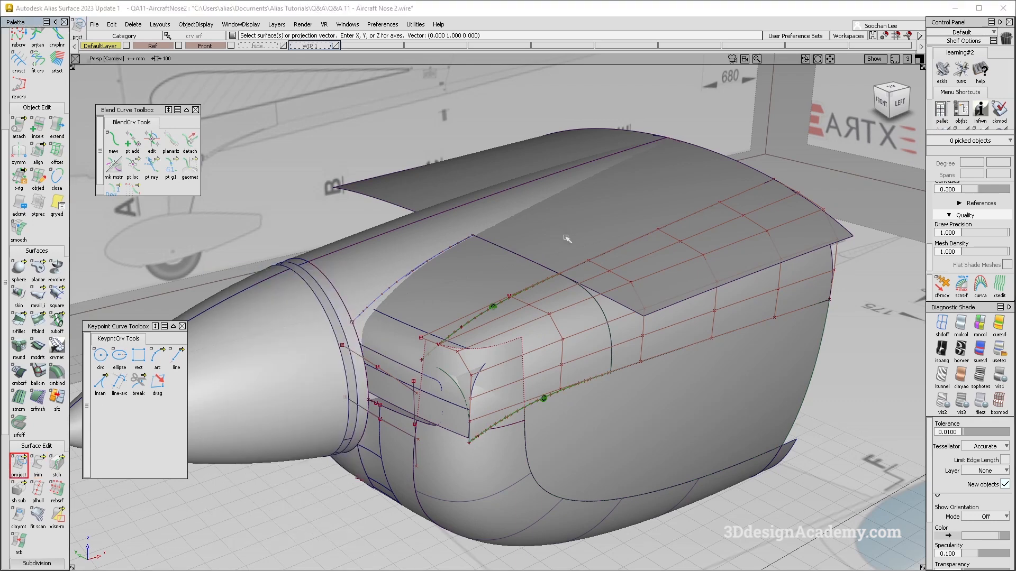
click(621, 268)
key(space)
alt+shift+drag(623, 249, 423, 370)
click(264, 346)
ctrl+shift+drag(547, 470, 547, 445)
- Trim the large rear upper surface back to the projected curve, keeping the part above the extension
click(37, 464)
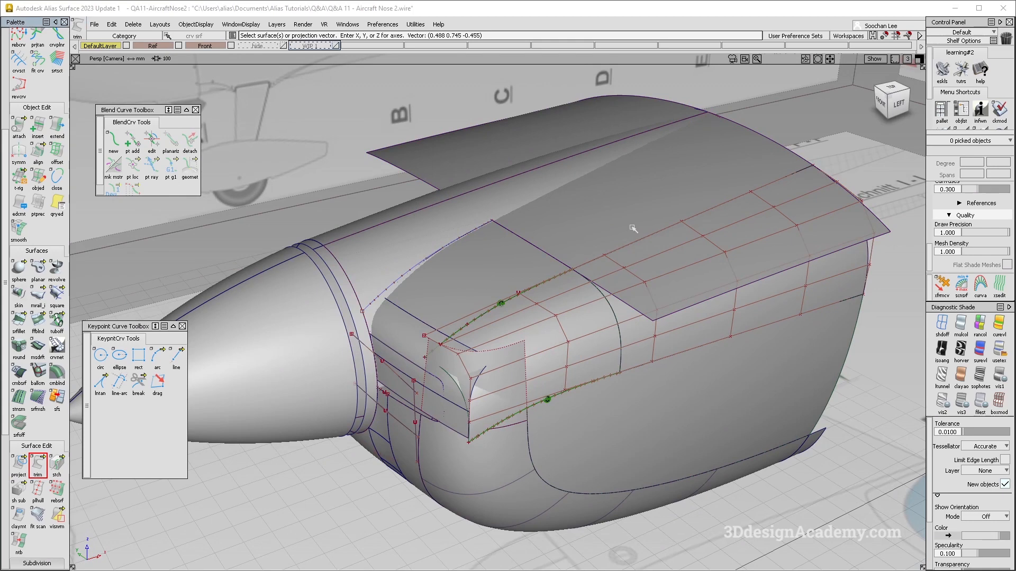
click(633, 228)
click(631, 212)
key(space)
mouse_move(637, 267)
alt+shift+mouse_down()
mouse_move(675, 260)
mouse_move(646, 272)
alt+shift+mouse_up()
click(595, 308)
ctrl+shift+right_drag(617, 307, 582, 347)
alt+shift+middle_drag(580, 356, 630, 304)
- Turn off the extension's hull display and delete the construction history of the nose surfaces around the intake corner
ctrl+shift+drag(564, 322, 557, 304)
alt+shift+right_drag(521, 317, 556, 323)
alt+shift+middle_drag(556, 322, 575, 318)
mouse_move(583, 376)
ctrl+shift+mouse_down()
mouse_move(583, 346)
mouse_move(523, 339)
mouse_move(557, 337)
mouse_move(562, 365)
ctrl+shift+mouse_up()
click(522, 367)
ctrl+shift+drag(562, 407, 563, 285)
alt+shift+drag(521, 324, 545, 332)
drag(483, 215, 748, 430)
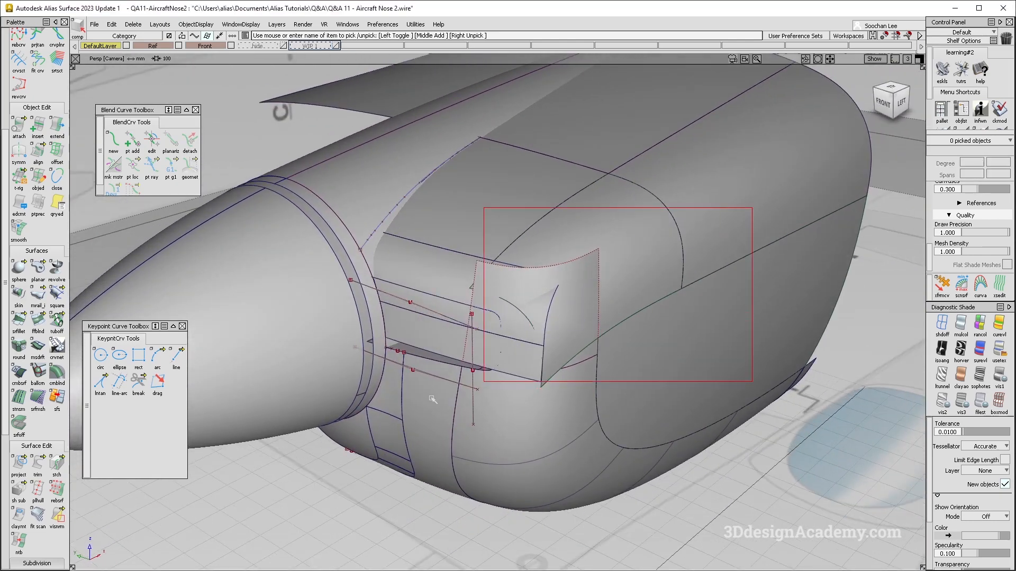
click(136, 26)
click(153, 48)
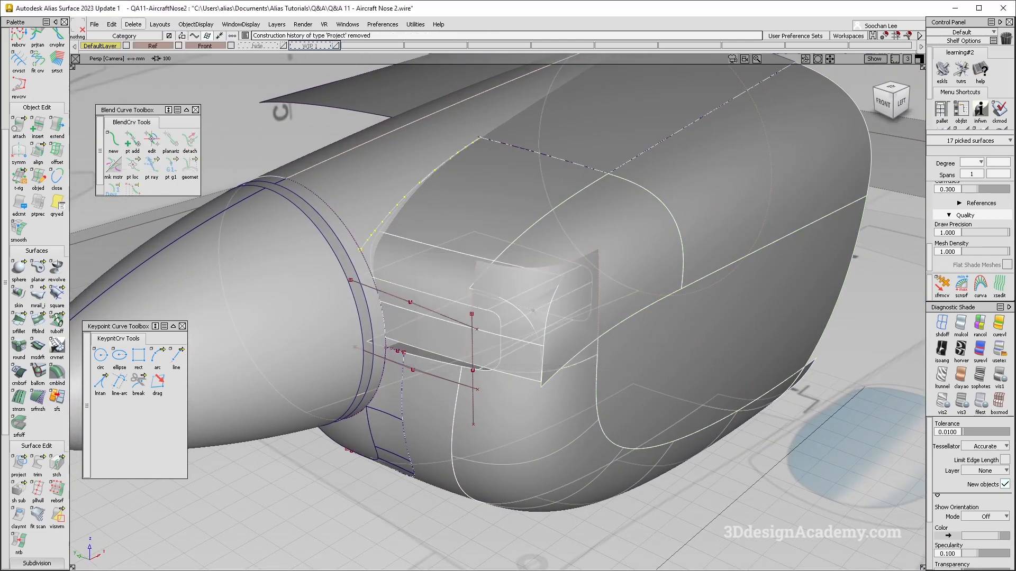
- Delete the leftover curves on surface from the front vertical fillet piece at the intake corner
ctrl+shift+drag(529, 370, 529, 286)
alt+shift+right_drag(476, 296, 535, 296)
alt+shift+drag(535, 296, 525, 306)
alt+shift+drag(524, 363, 631, 439)
alt+shift+drag(451, 280, 472, 401)
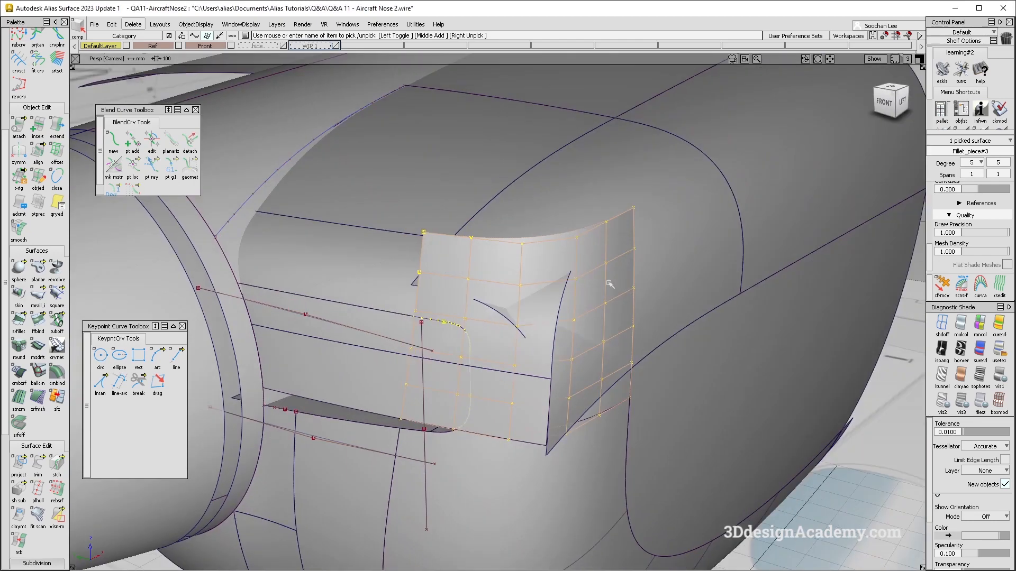
ctrl+shift+drag(458, 364, 449, 338)
click(444, 321)
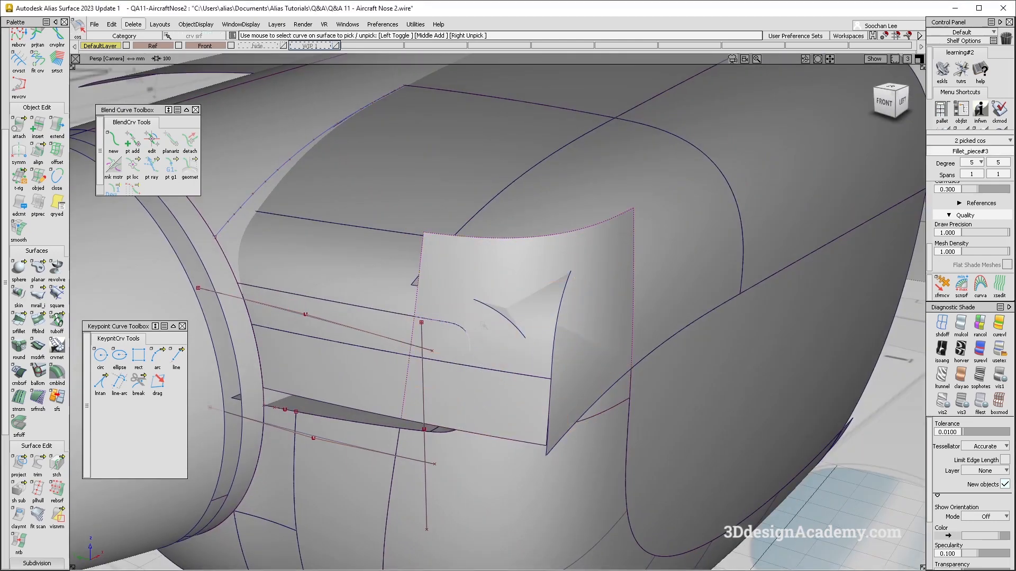
key(Delete)
key(Return)
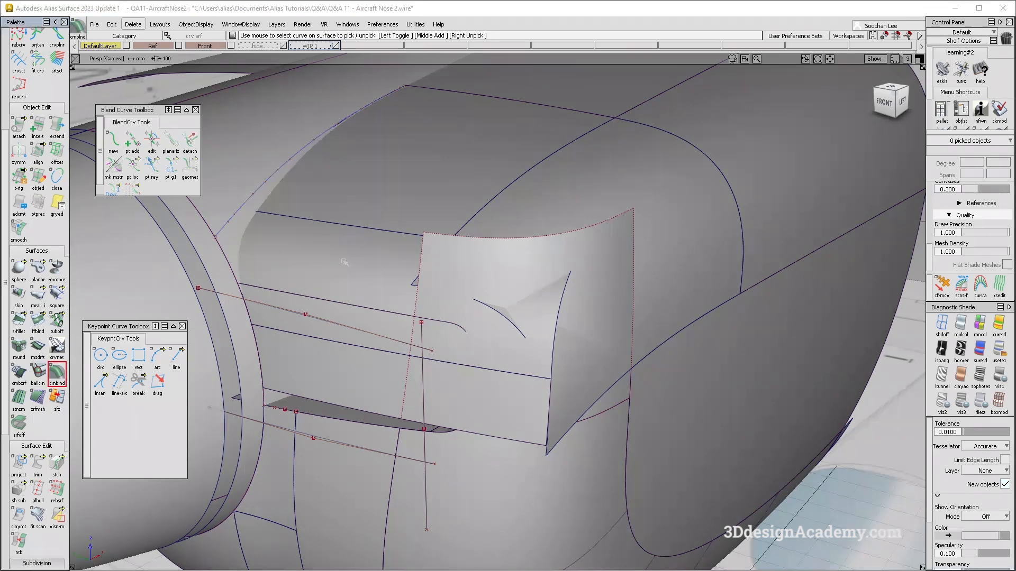
- Build a G2 corner blend where the three fillets meet at the intake corner, with a base radius of 25
click(611, 251)
click(669, 242)
alt+shift+drag(669, 242, 678, 388)
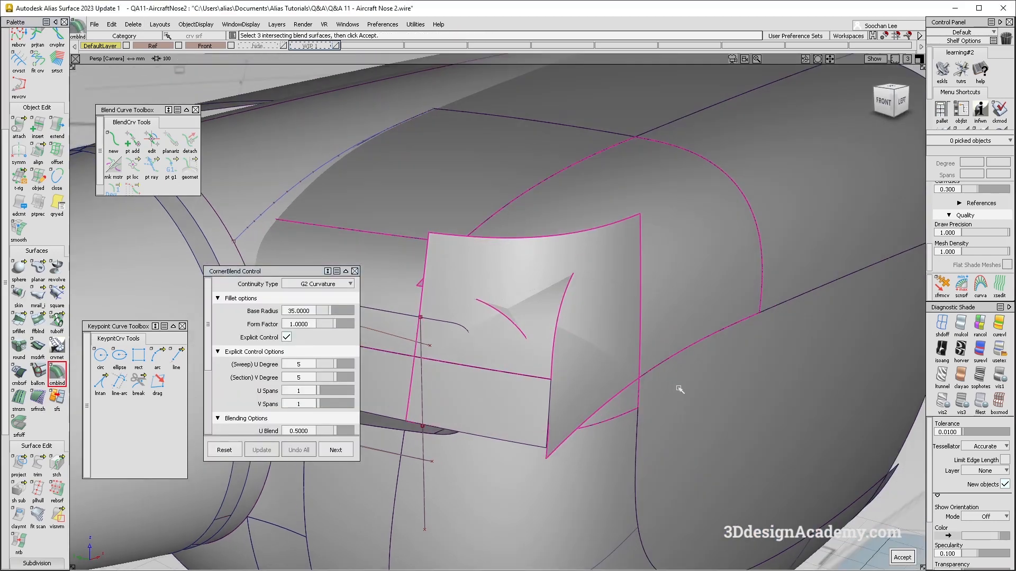
click(682, 388)
click(311, 311)
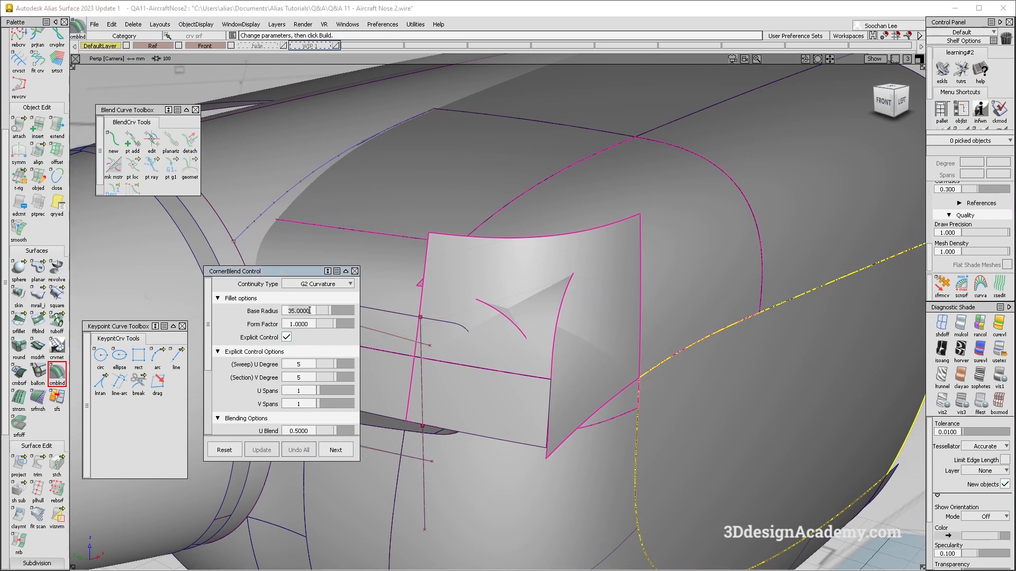
alt+shift+drag(516, 322, 636, 369)
click(311, 311)
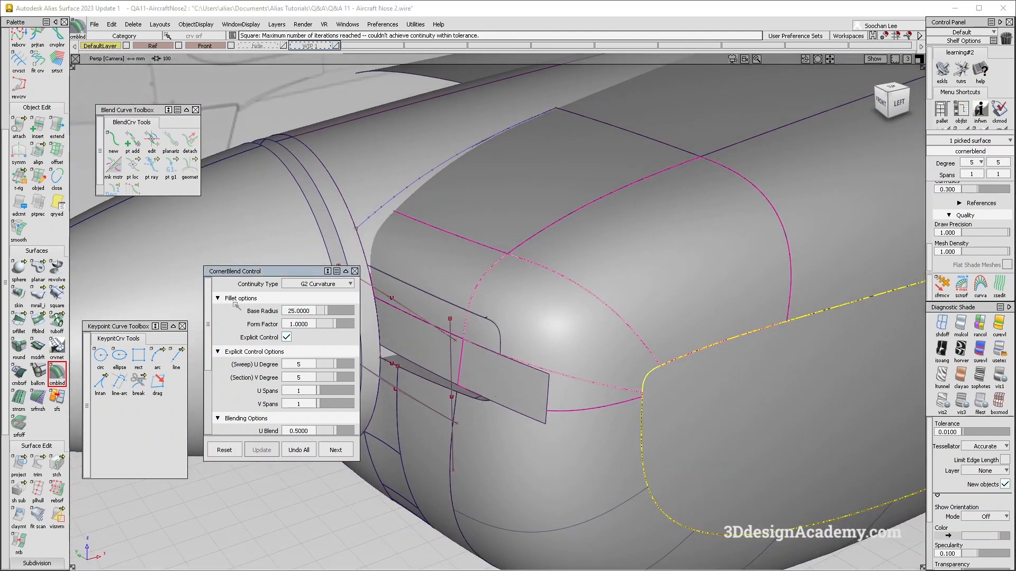
- Try a corner blend base radius of 27 and finalize the blend with a base radius of 30
alt+shift+right_drag(644, 390, 718, 384)
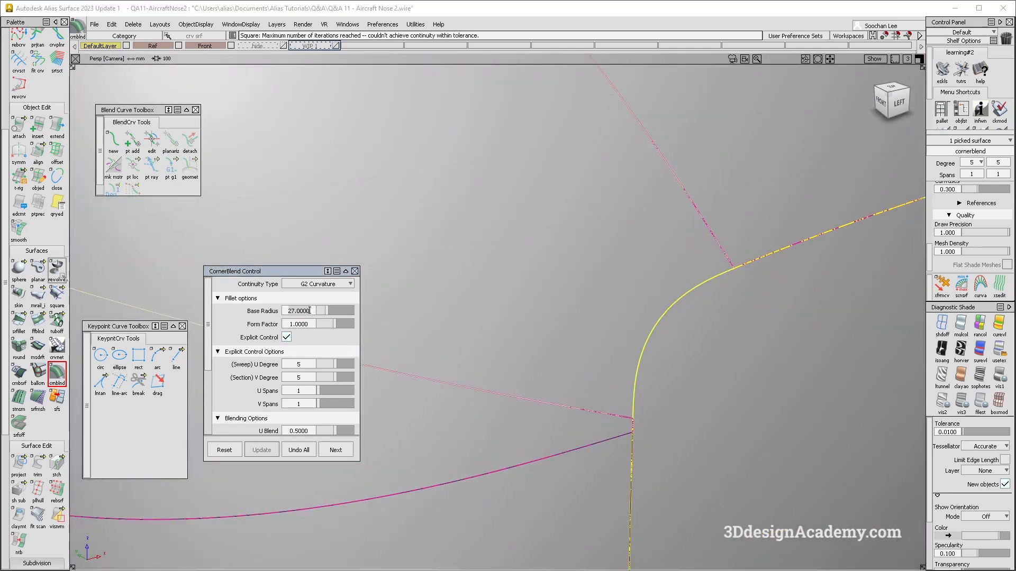
alt+shift+right_drag(491, 240, 594, 277)
key(ctrl+z)
alt+shift+drag(623, 359, 673, 348)
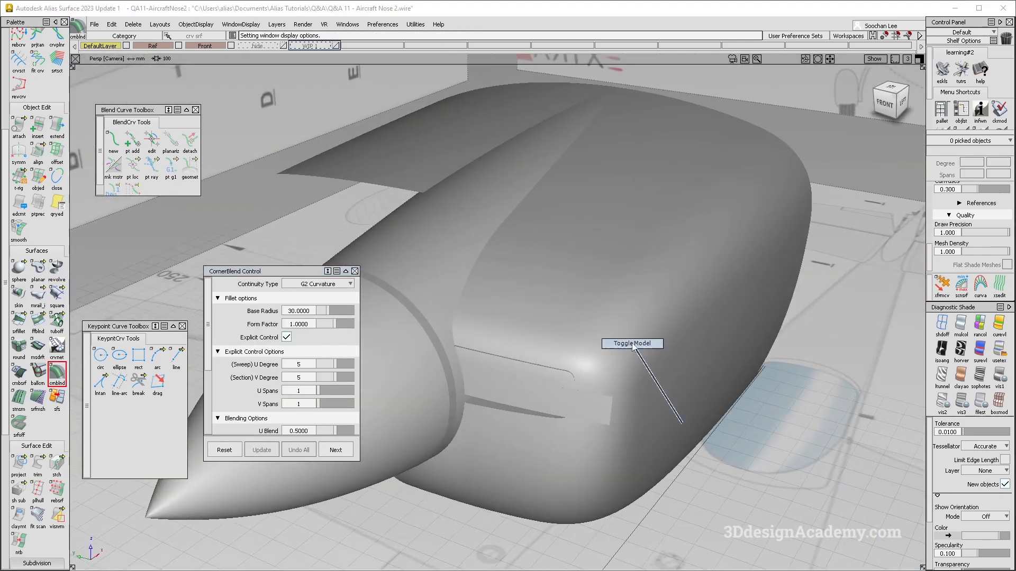
- Delete the construction history of the finished nose and intake surfaces, including the new corner blend
click(440, 410)
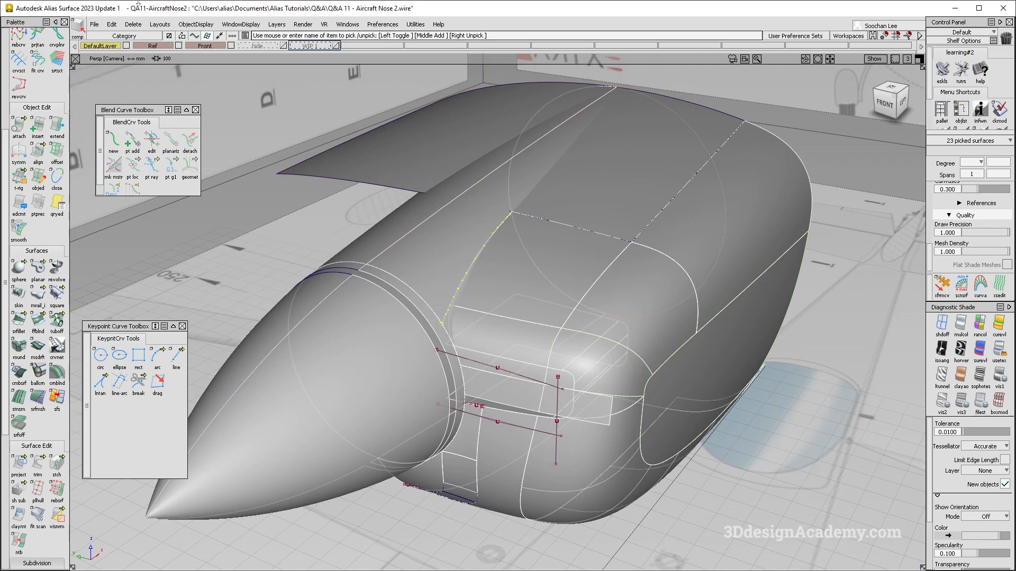
click(138, 24)
click(137, 49)
click(592, 367)
alt+shift+right_drag(567, 375, 619, 364)
alt+shift+drag(616, 366, 545, 396)
ctrl+shift+drag(560, 338, 477, 420)
click(441, 492)
alt+shift+middle_drag(438, 503, 424, 390)
ctrl+shift+drag(384, 277, 371, 415)
click(23, 459)
click(420, 345)
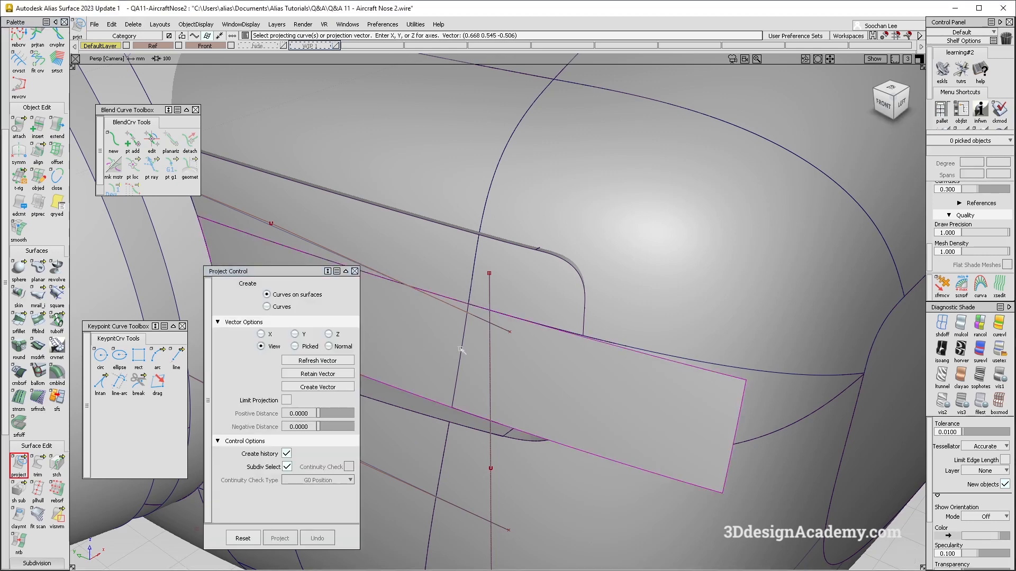
click(460, 352)
- Assign the rectangular surface crossing the intake to the hidden layer and review the shaded nose with its lines hidden
ctrl+shift+drag(460, 353, 418, 354)
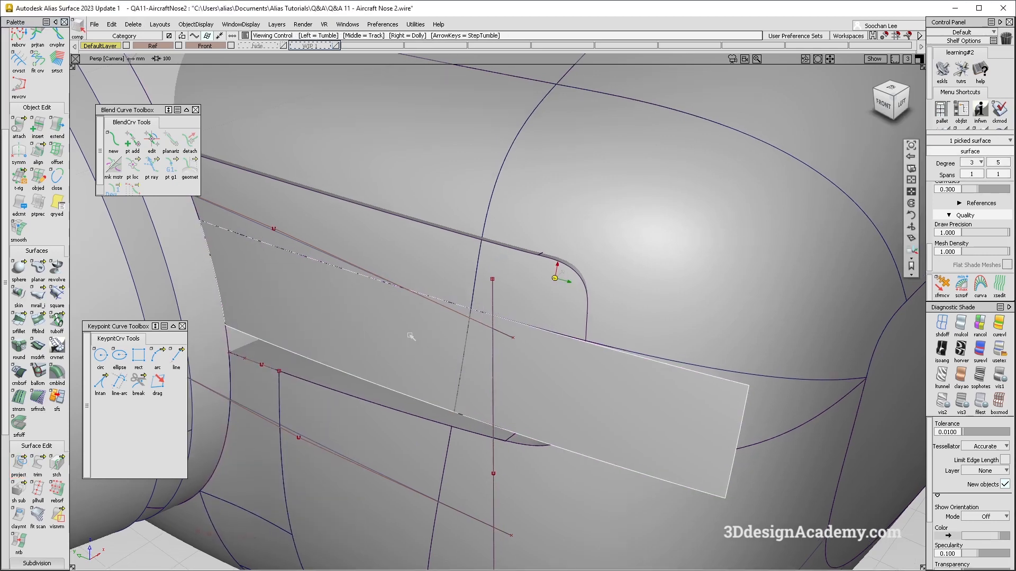
click(318, 46)
click(319, 55)
alt+shift+drag(561, 317, 717, 344)
alt+shift+right_drag(716, 344, 566, 325)
alt+shift+drag(566, 324, 547, 279)
alt+shift+drag(589, 310, 669, 288)
alt+shift+drag(318, 201, 390, 231)
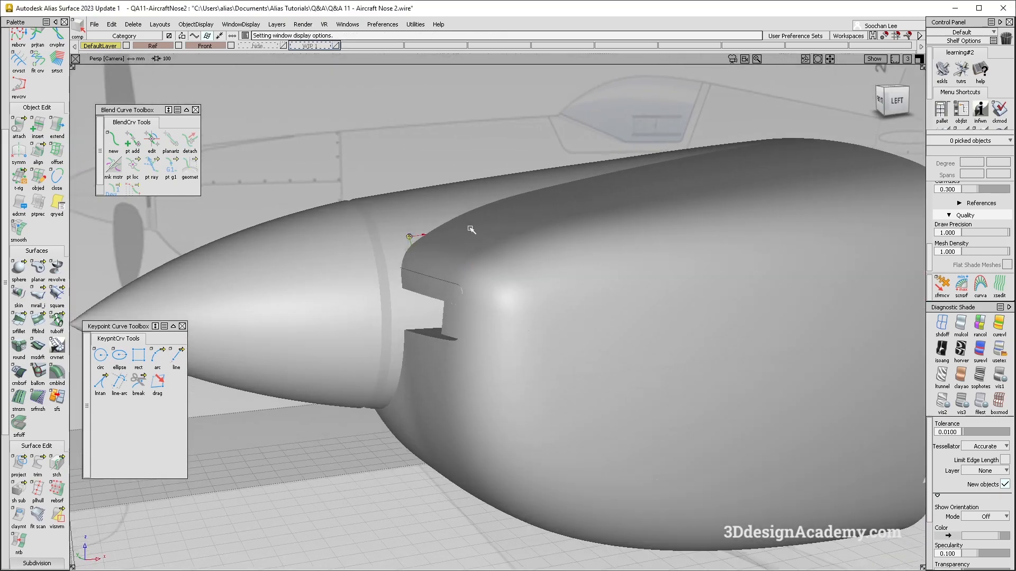
alt+shift+drag(471, 229, 545, 387)
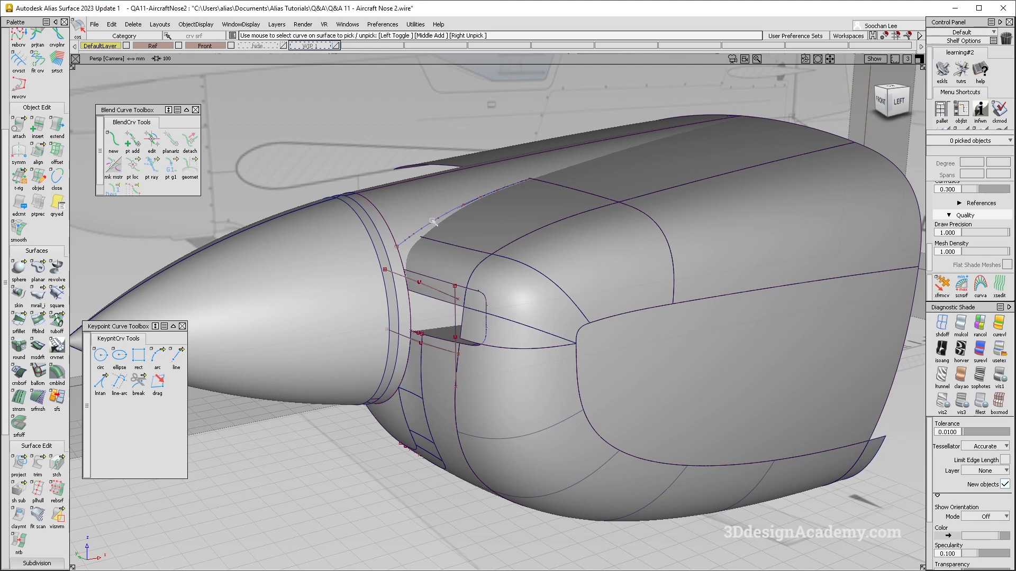
- Delete the leftover curve along the front edge of the upper surface behind the spinner
click(432, 221)
key(Delete)
key(Return)
alt+shift+right_drag(402, 313, 312, 331)
alt+shift+drag(313, 330, 353, 345)
alt+shift+right_drag(354, 345, 413, 338)
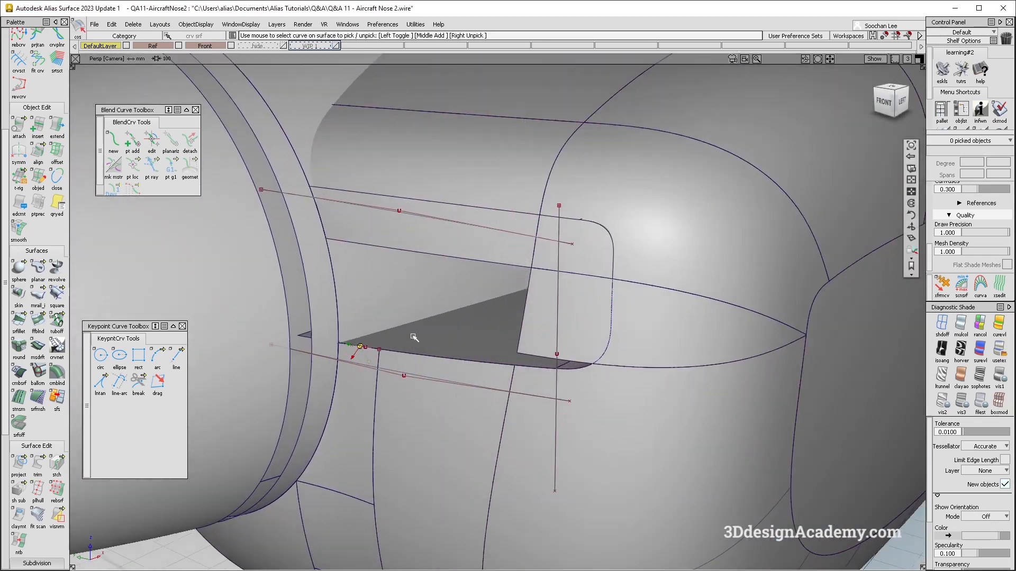
alt+shift+drag(412, 338, 383, 376)
ctrl+shift+drag(374, 426, 348, 256)
click(18, 320)
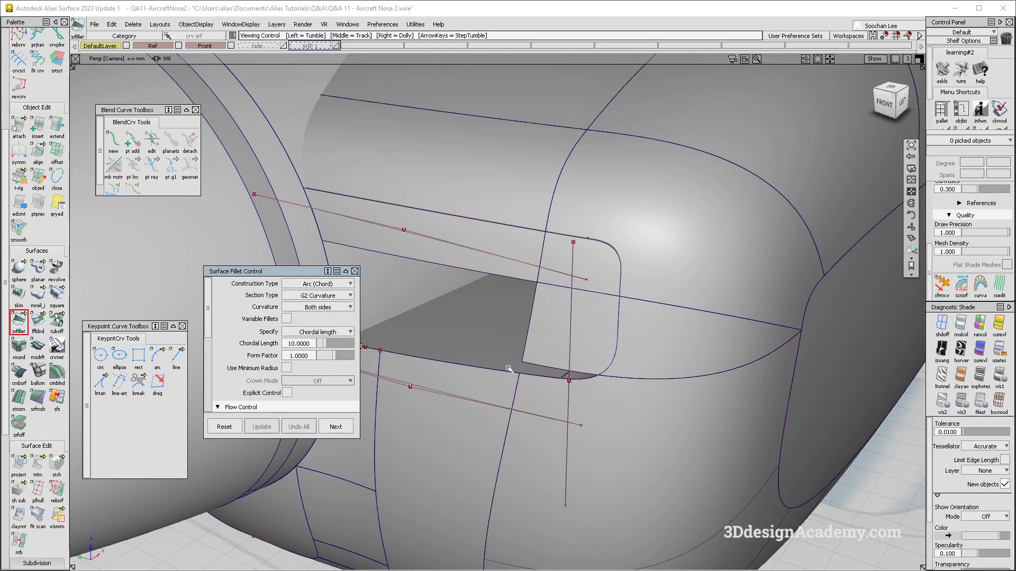
alt+shift+middle_drag(510, 367, 588, 375)
click(417, 403)
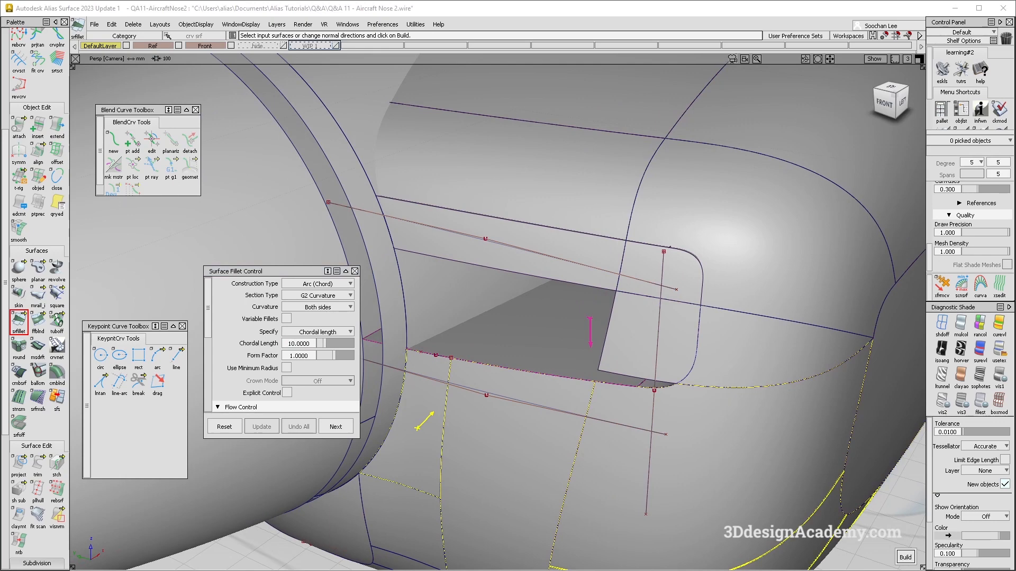
alt+shift+middle_drag(765, 325, 612, 351)
ctrl+shift+drag(566, 390, 567, 326)
alt+shift+middle_drag(488, 388, 521, 409)
- Check the surface continuity along the corner blend's lower edge and display the blend's CVs and hulls
scroll(24, 370, down, 4)
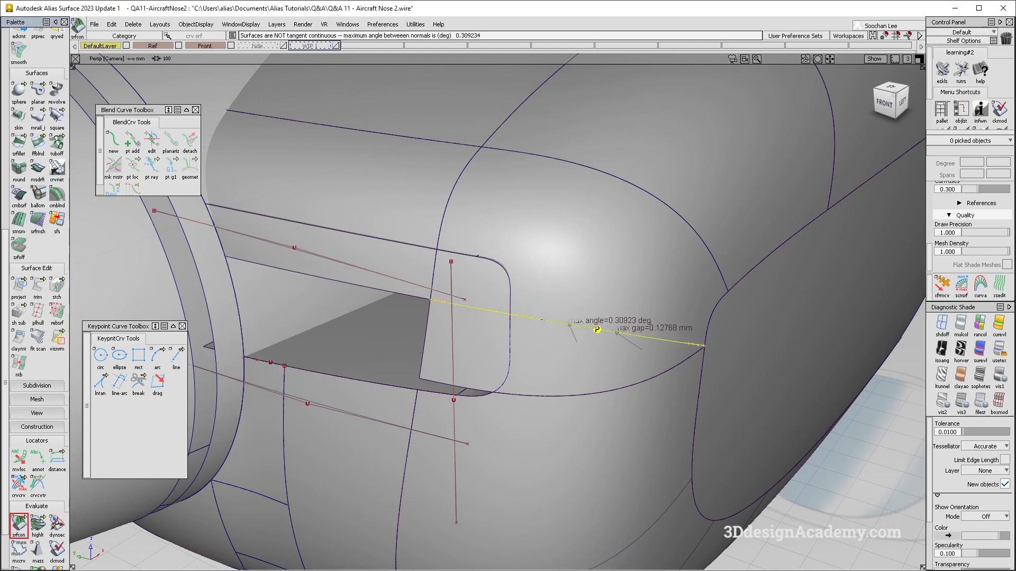
click(542, 320)
mouse_move(586, 373)
alt+shift+mouse_down()
mouse_move(593, 406)
mouse_move(595, 318)
alt+shift+mouse_up()
click(596, 348)
click(492, 243)
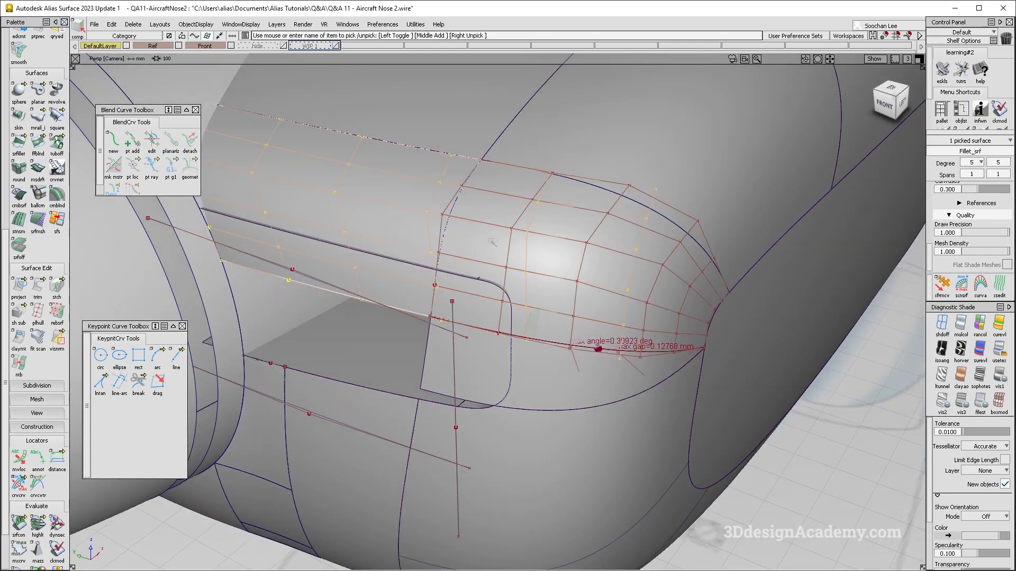
alt+shift+drag(623, 277, 684, 251)
ctrl+shift+drag(684, 252, 612, 321)
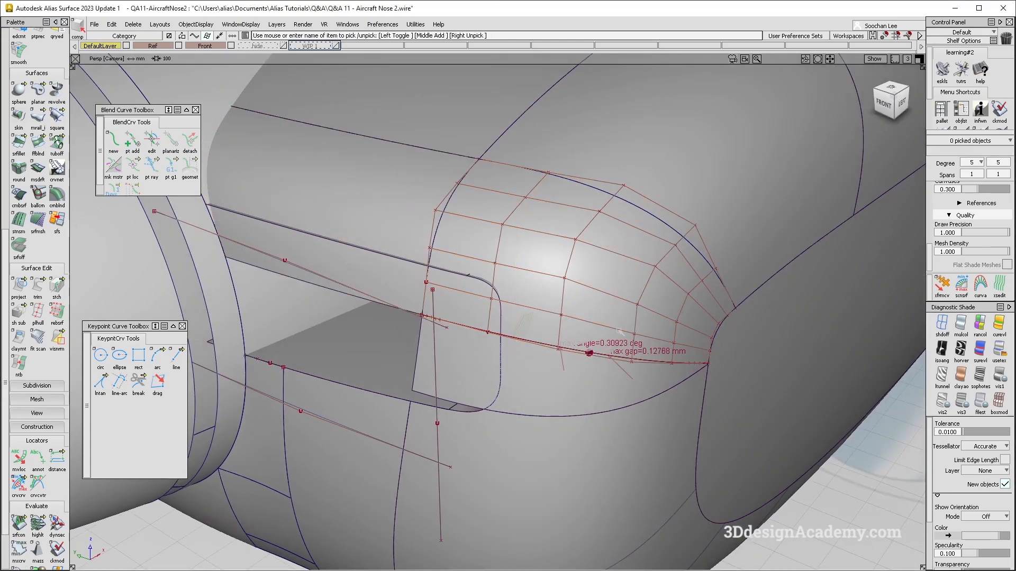
- Align the corner blend's lower edge to the adjoining fillet surface with G1 continuity and the Edge alignment type
scroll(37, 297, up, 5)
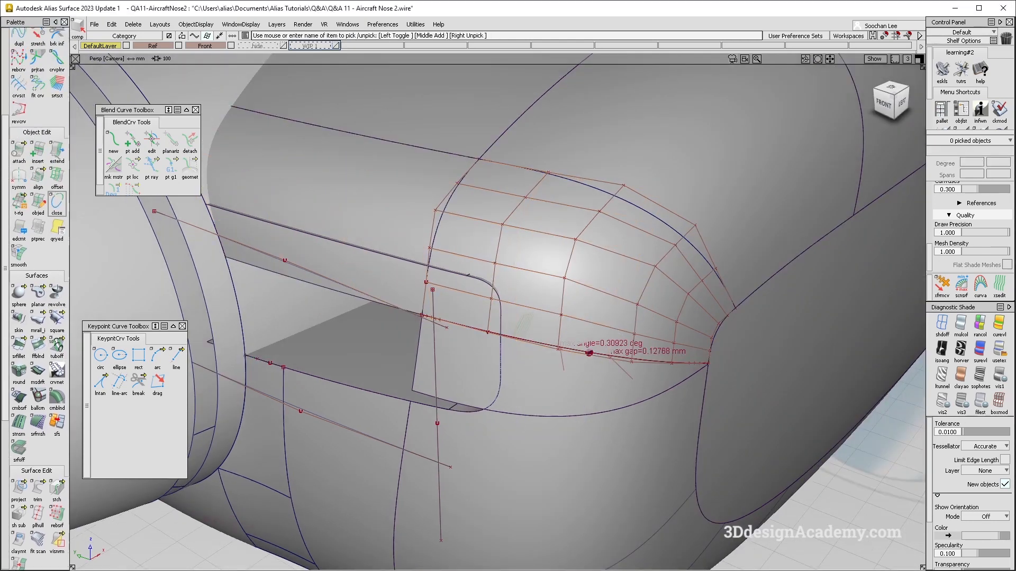
scroll(37, 212, up, 1)
double_click(38, 214)
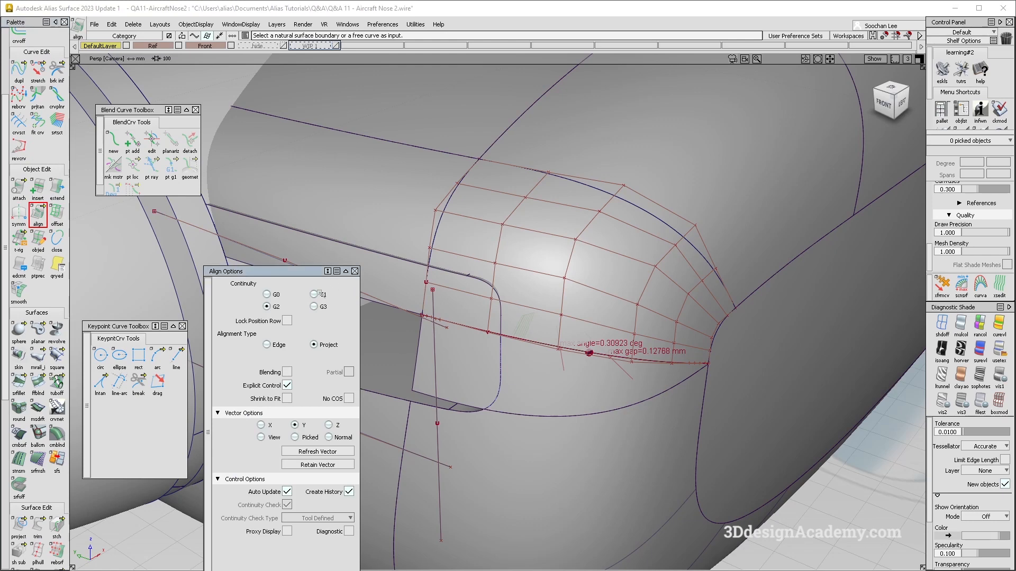
click(266, 344)
click(588, 353)
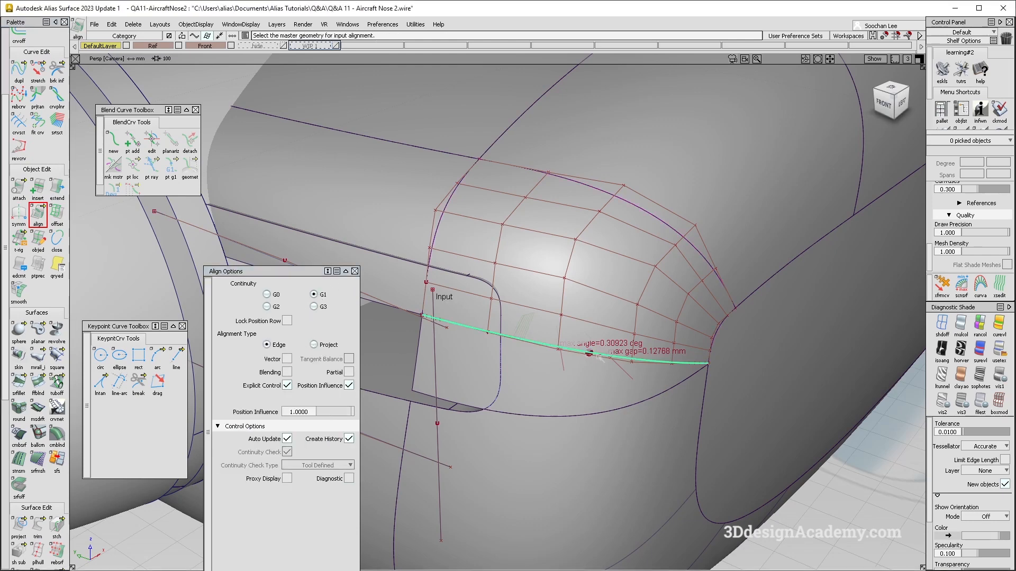
click(596, 354)
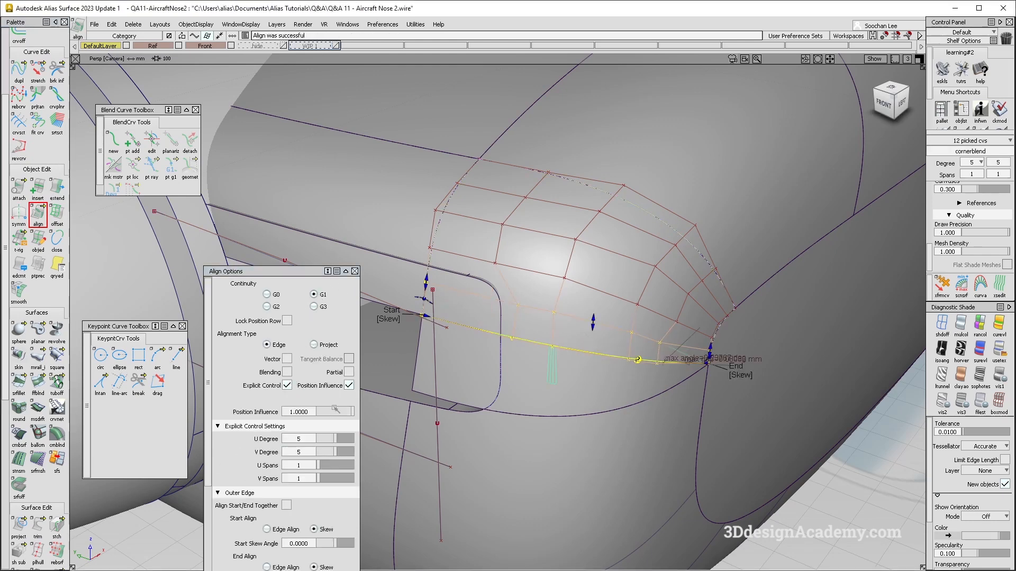
- Set the alignment's position influence to 0 and switch its alignment type to Project
drag(335, 410, 153, 408)
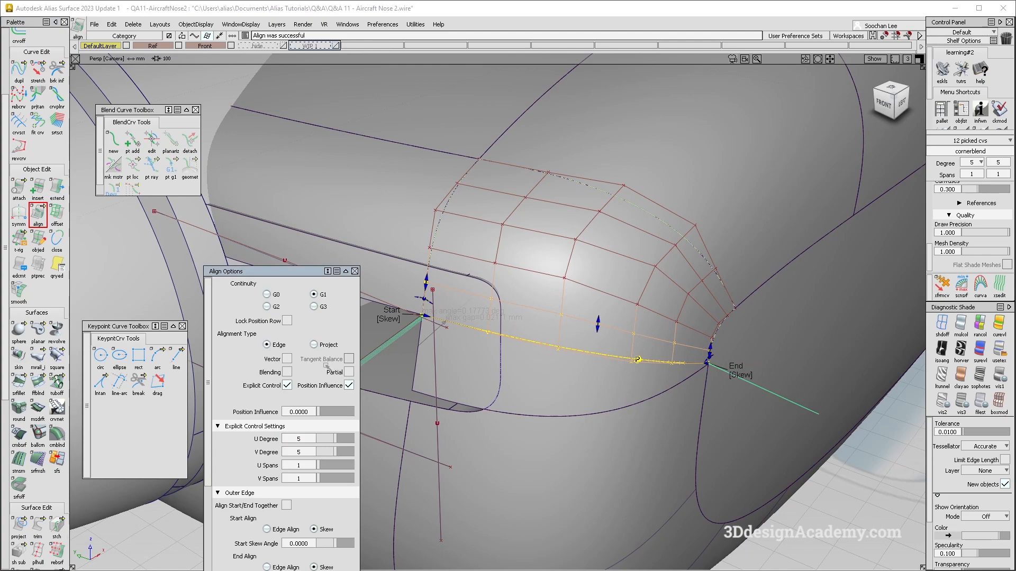
alt+shift+drag(582, 312, 662, 339)
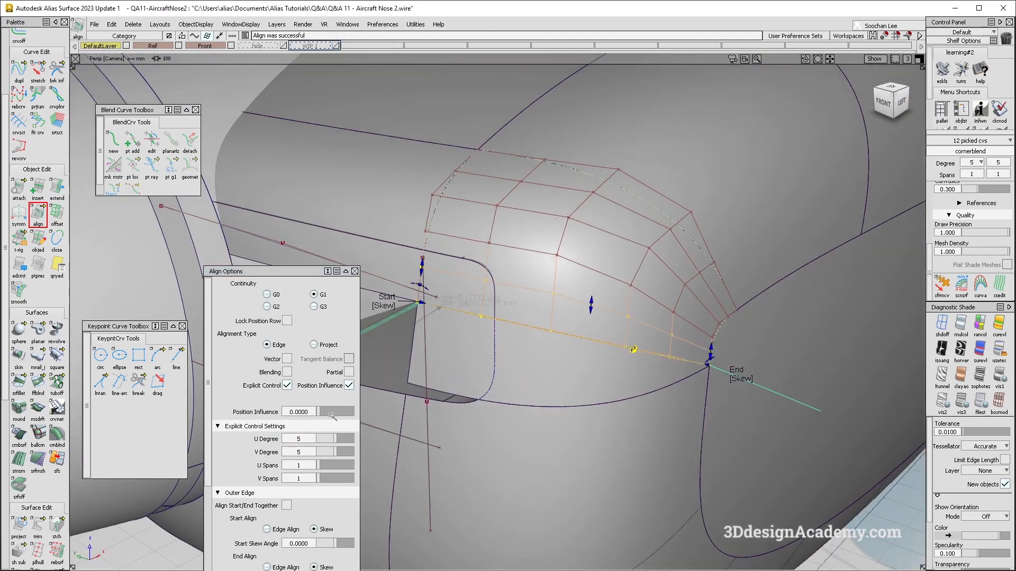
click(314, 345)
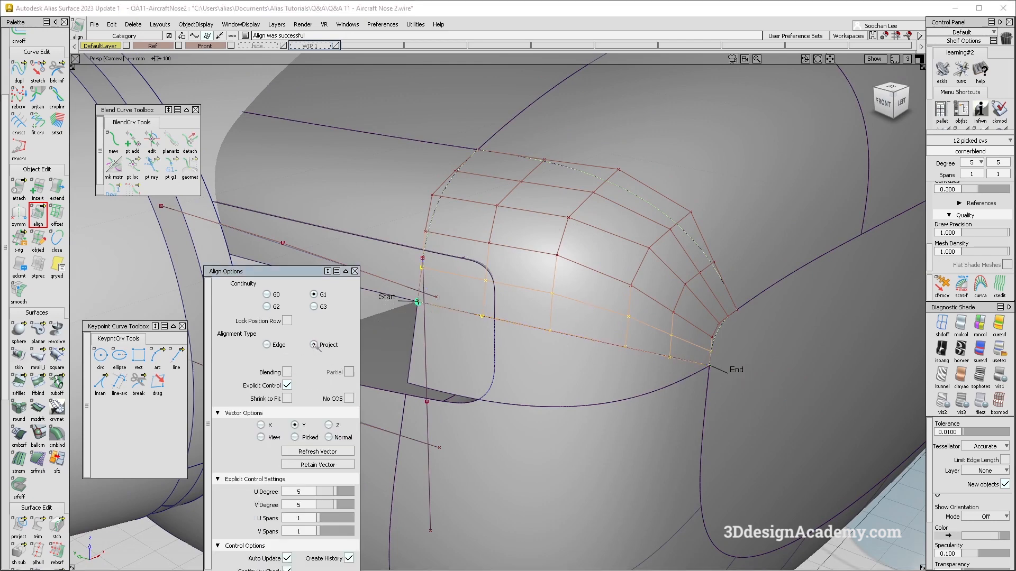
alt+shift+drag(603, 346, 605, 377)
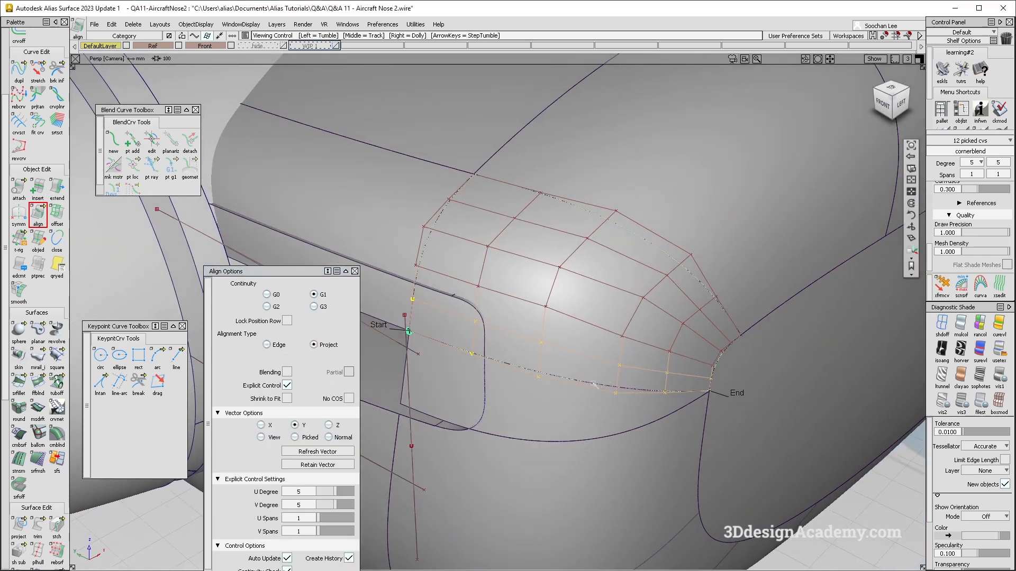
ctrl+shift+drag(535, 412, 599, 338)
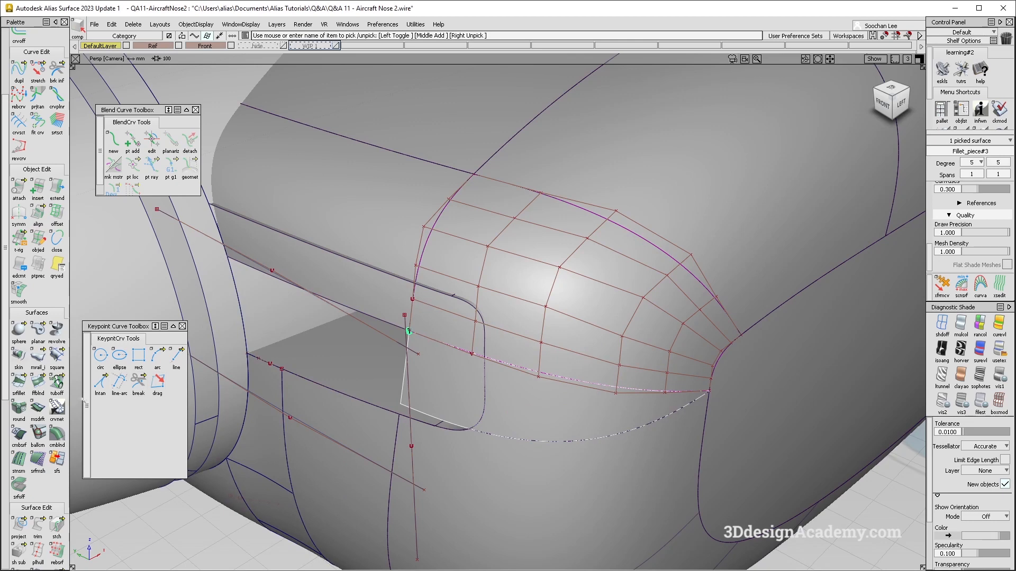
- Untrim the fillet surface below the corner blend and delete its leftover curve-on-surface
drag(57, 526, 80, 535)
key(shift+alt)
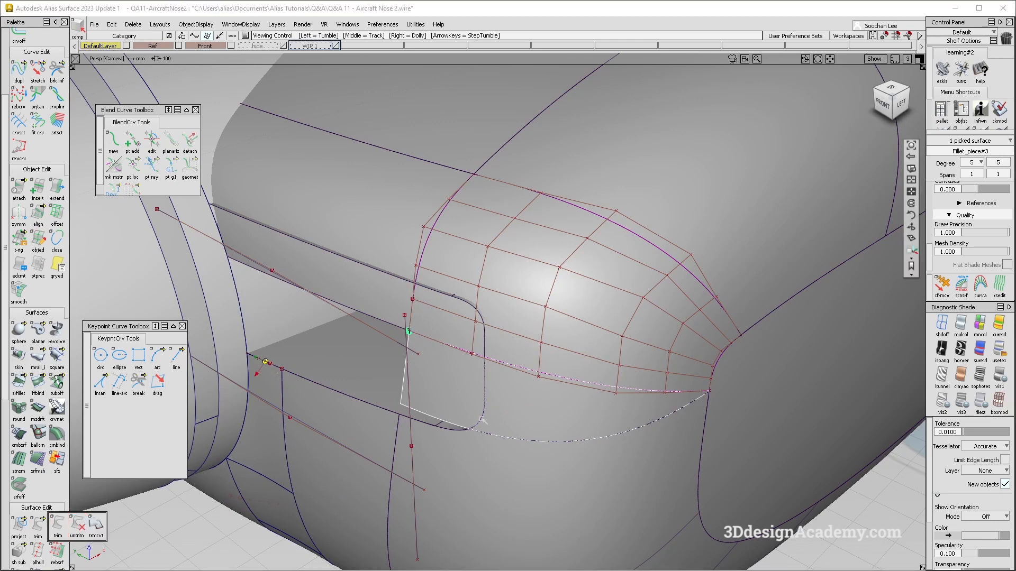
click(636, 406)
click(574, 381)
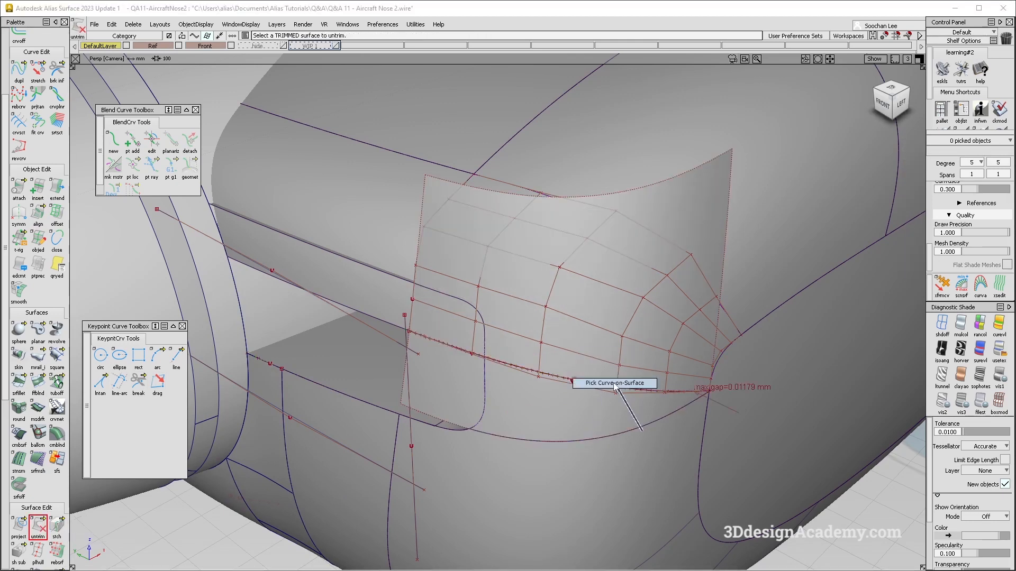
click(622, 406)
key(Delete)
click(455, 345)
ctrl+shift+right_drag(566, 420, 466, 331)
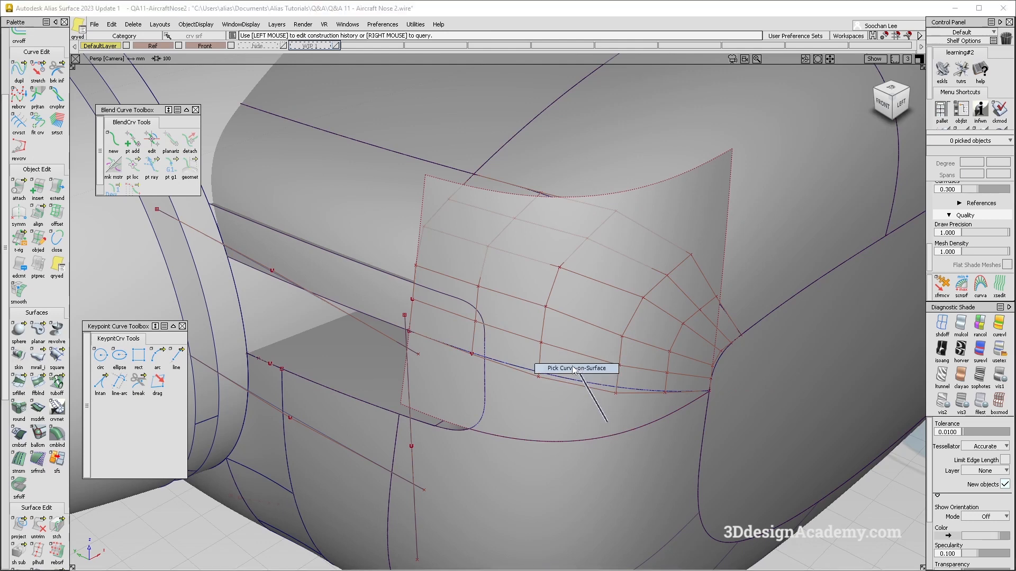
- Align the corner blend's lower edge to the untrimmed fillet surface with G1 continuity, the Project alignment type and the Normal vector
click(38, 216)
double_click(37, 218)
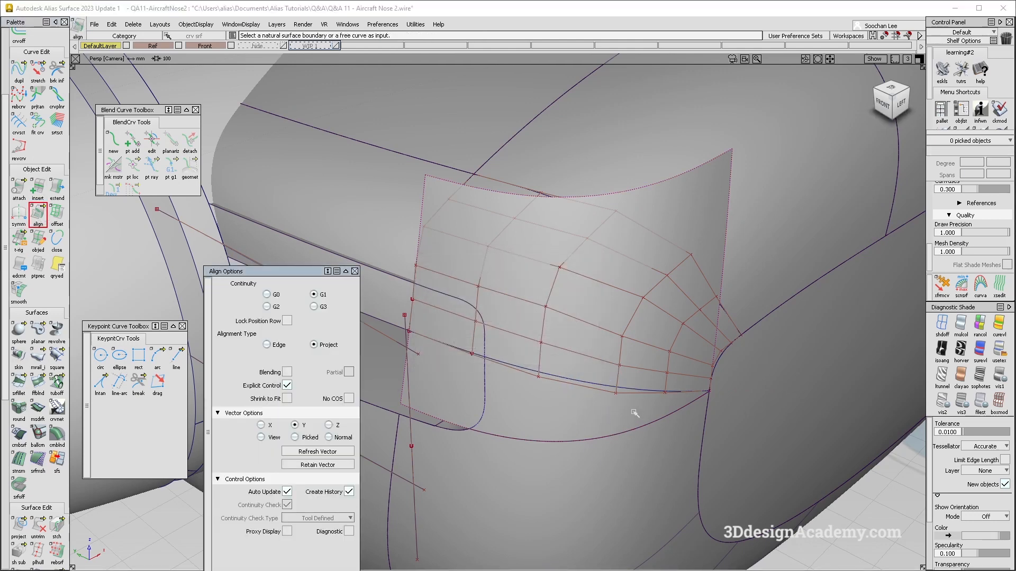
click(568, 380)
click(563, 406)
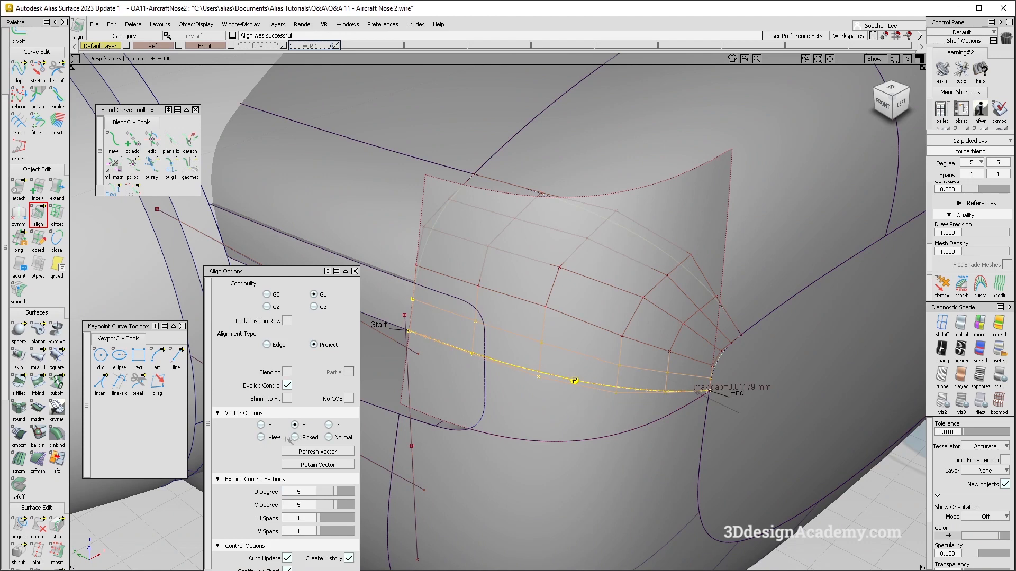
click(260, 438)
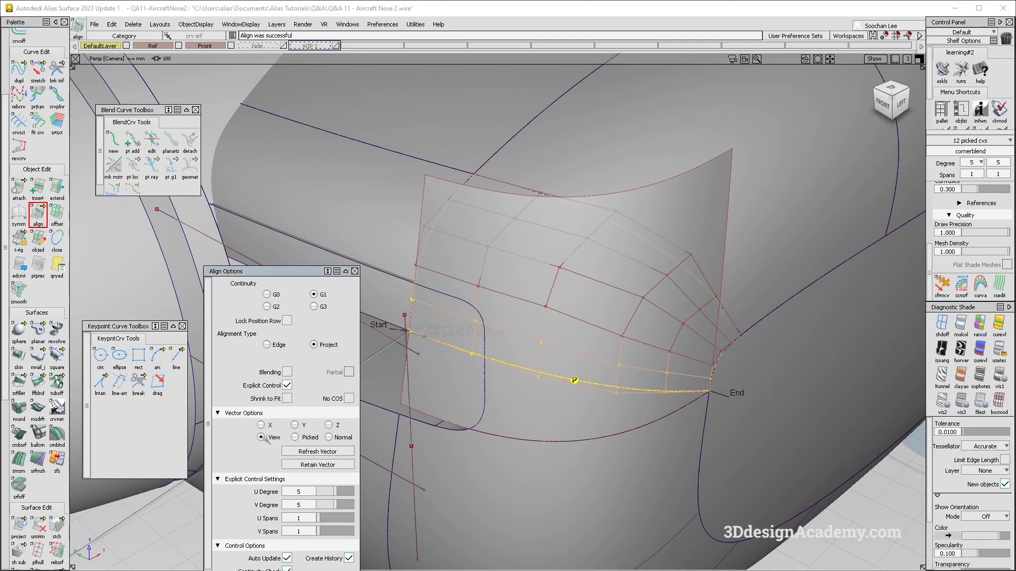
click(328, 438)
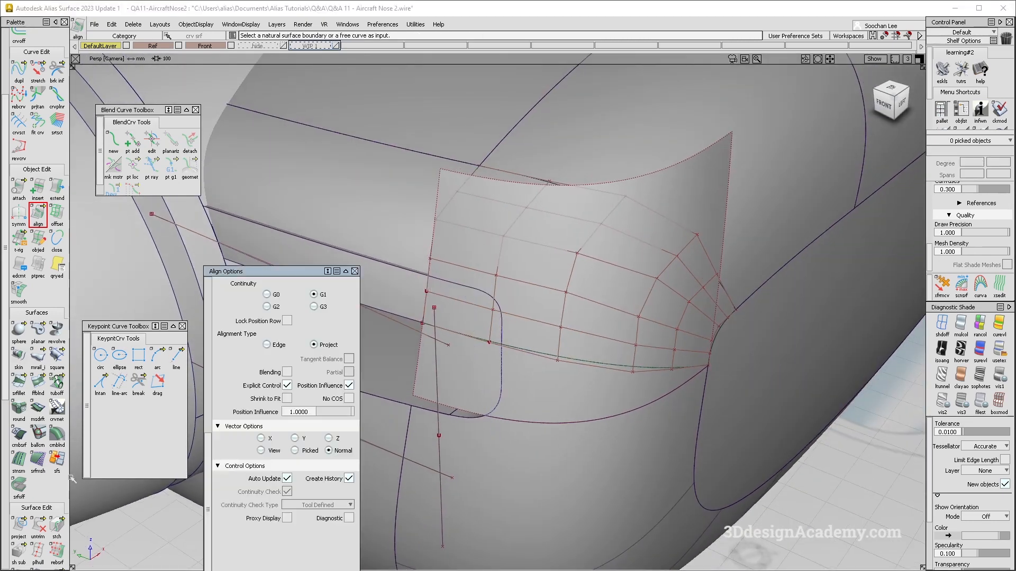
- Check the surface continuity along the corner blend's upper edge and its short rear edge
scroll(37, 371, down, 5)
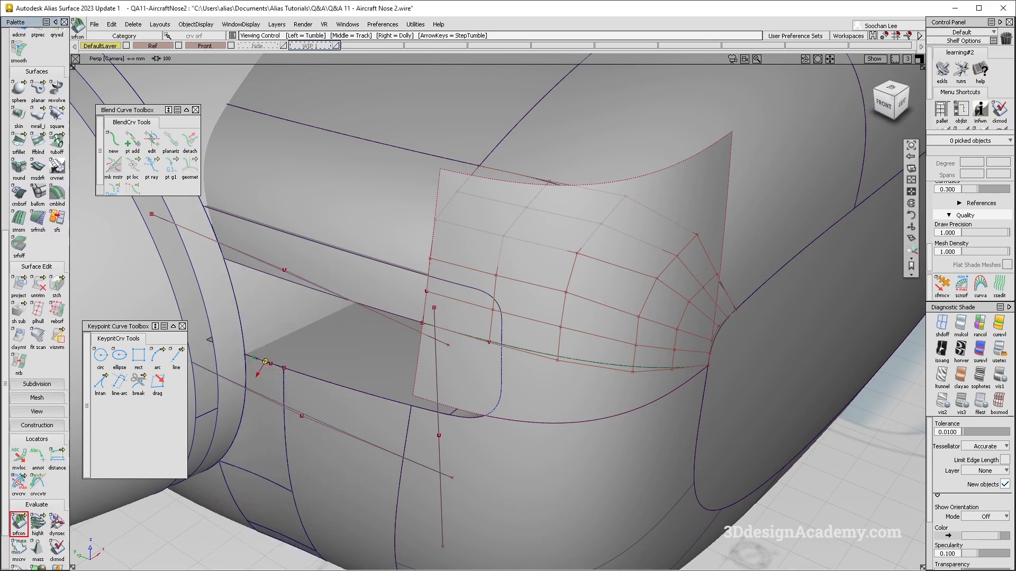
click(476, 173)
click(538, 180)
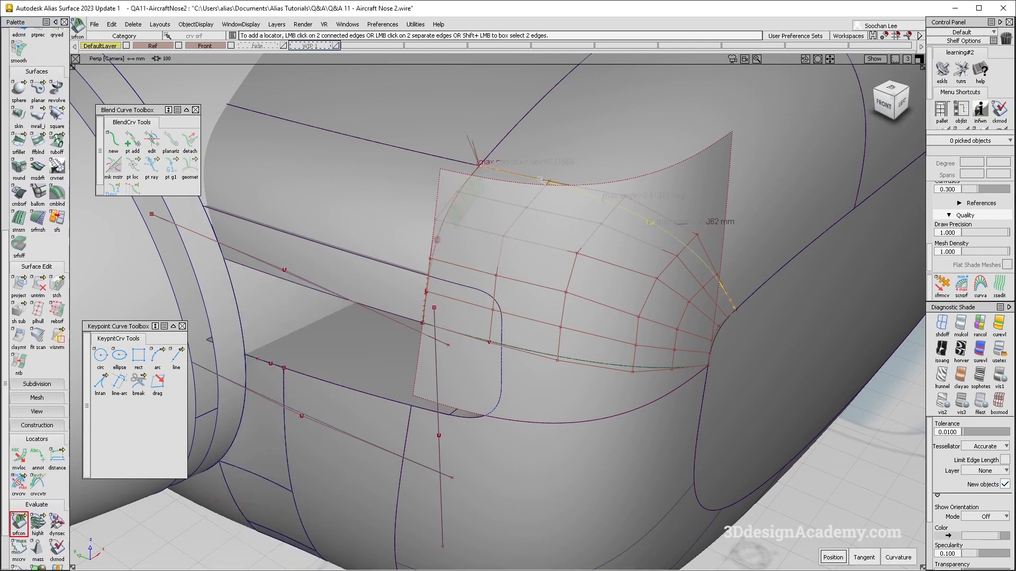
alt+shift+right_drag(727, 321, 731, 321)
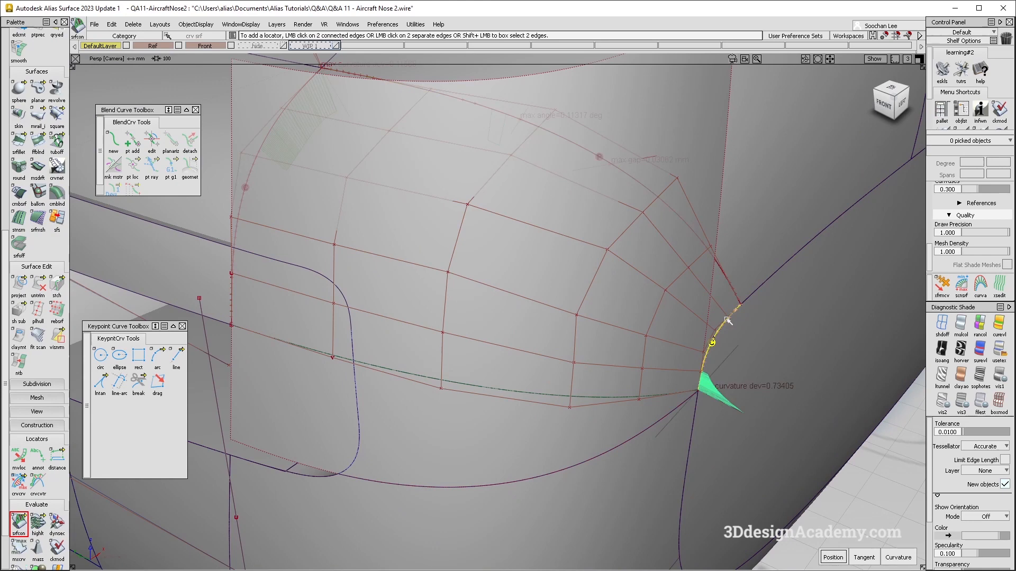
alt+shift+drag(749, 326, 732, 316)
alt+shift+middle_drag(627, 132, 586, 265)
alt+shift+right_drag(585, 265, 598, 431)
alt+shift+middle_drag(598, 430, 577, 342)
alt+shift+drag(577, 341, 562, 333)
ctrl+shift+drag(397, 389, 397, 264)
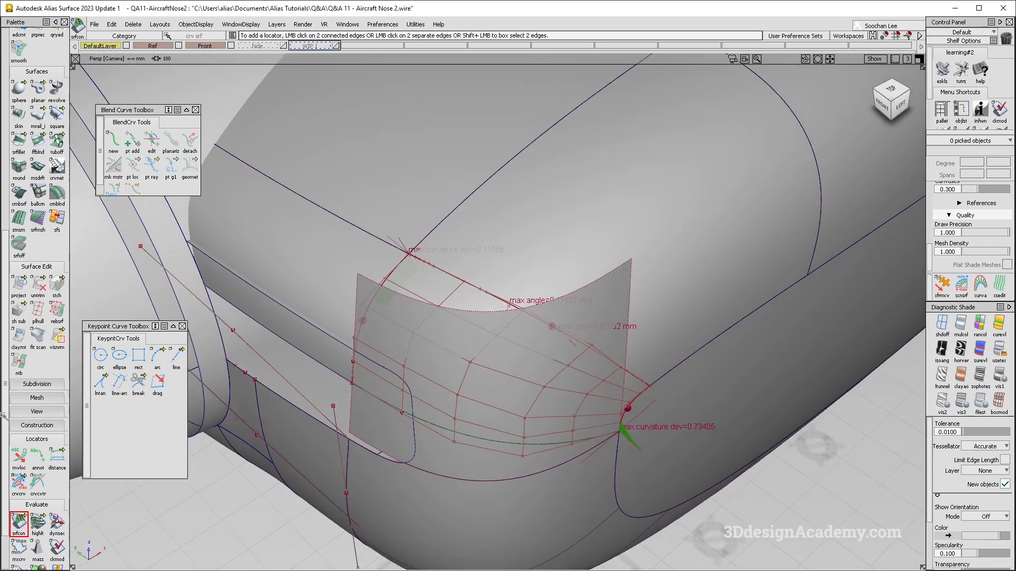
- Untrim the extended surface adjoining the corner blend's upper edge and delete its curve-on-surface
drag(4, 383, 4, 415)
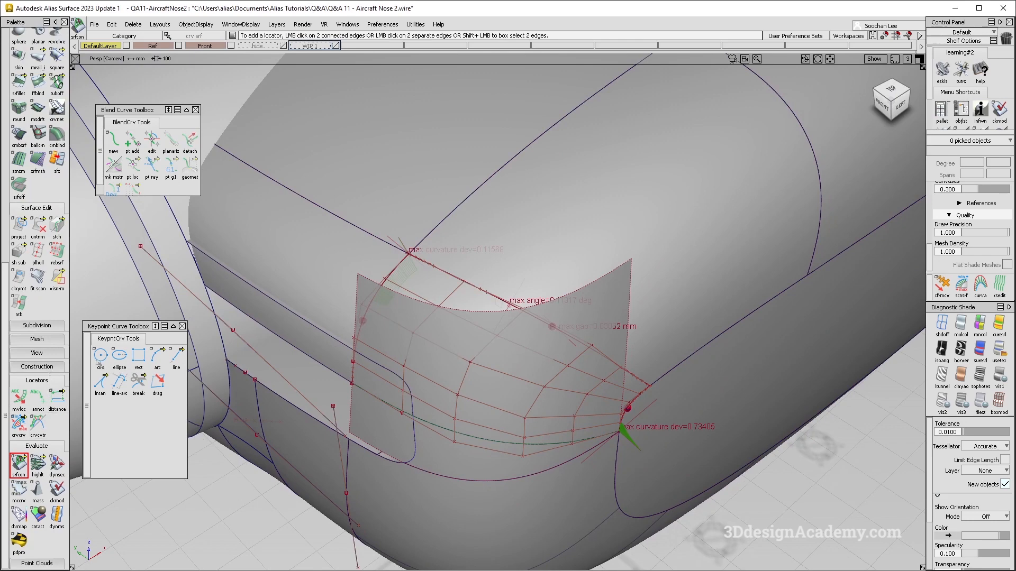
alt+shift+drag(503, 330, 511, 335)
ctrl+shift+drag(582, 233, 582, 212)
click(582, 213)
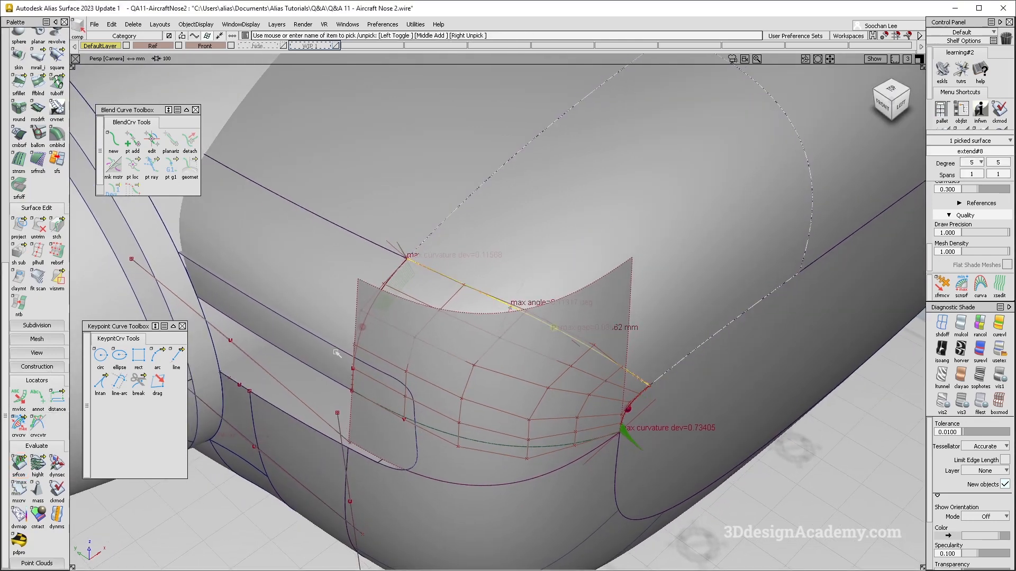
click(42, 233)
click(550, 418)
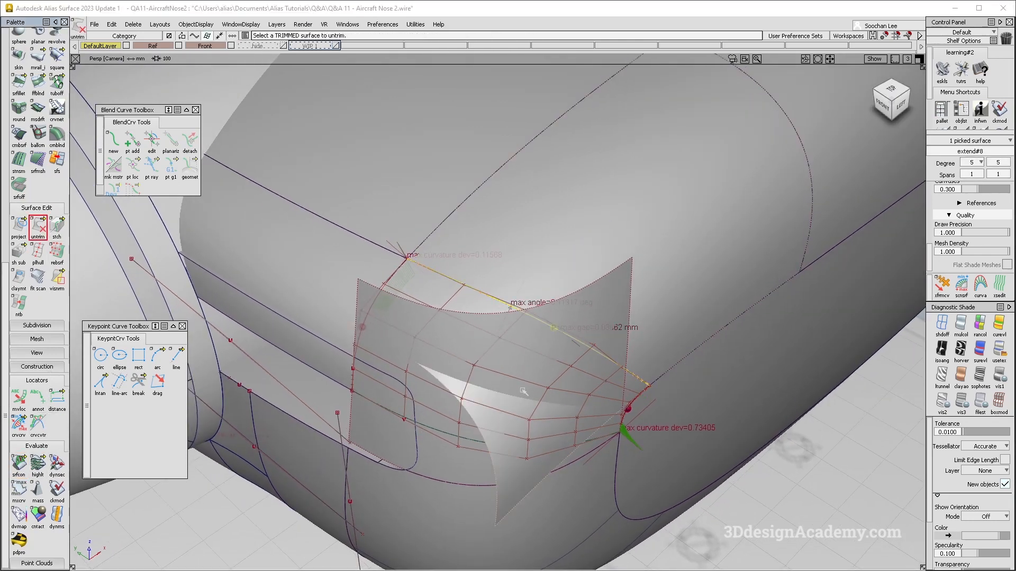
ctrl+shift+drag(545, 425, 513, 357)
alt+shift+drag(508, 313, 499, 332)
key(Delete)
key(Return)
scroll(38, 120, up, 5)
alt+shift+drag(553, 365, 518, 346)
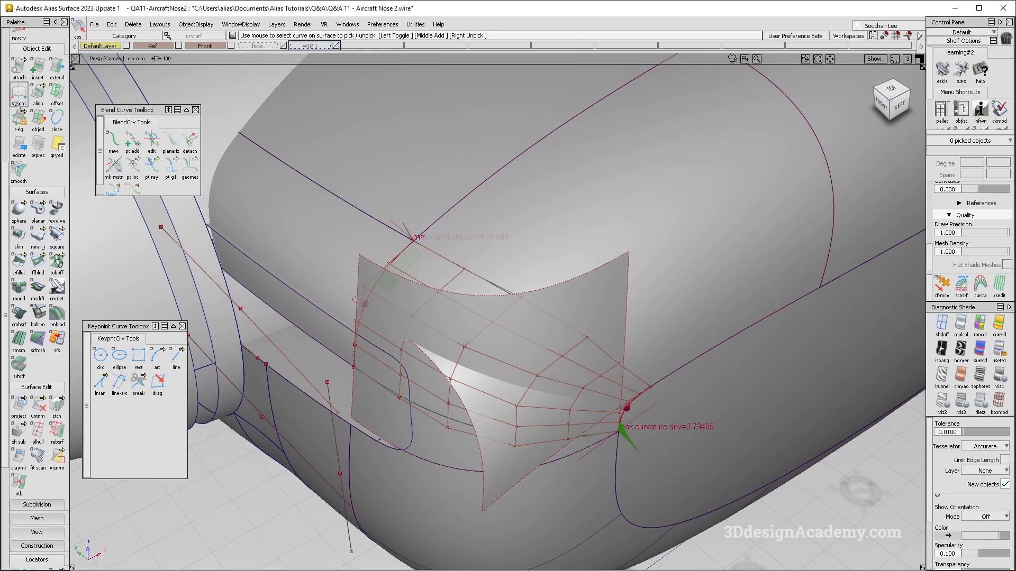
- Align the corner blend's upper edge to the adjoining surface with G1 continuity, the Edge alignment type and a position influence of 0
double_click(39, 95)
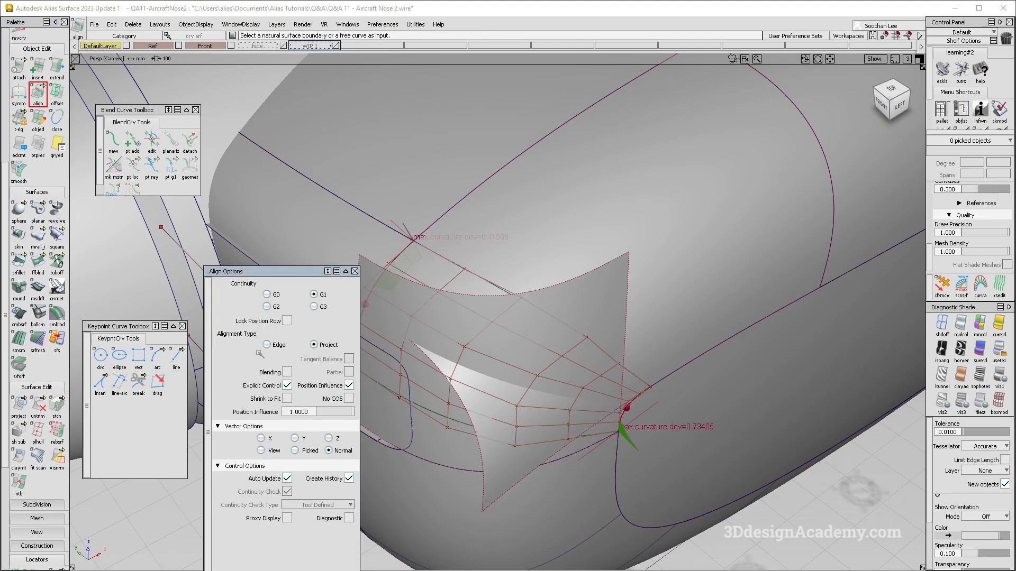
click(267, 345)
click(501, 289)
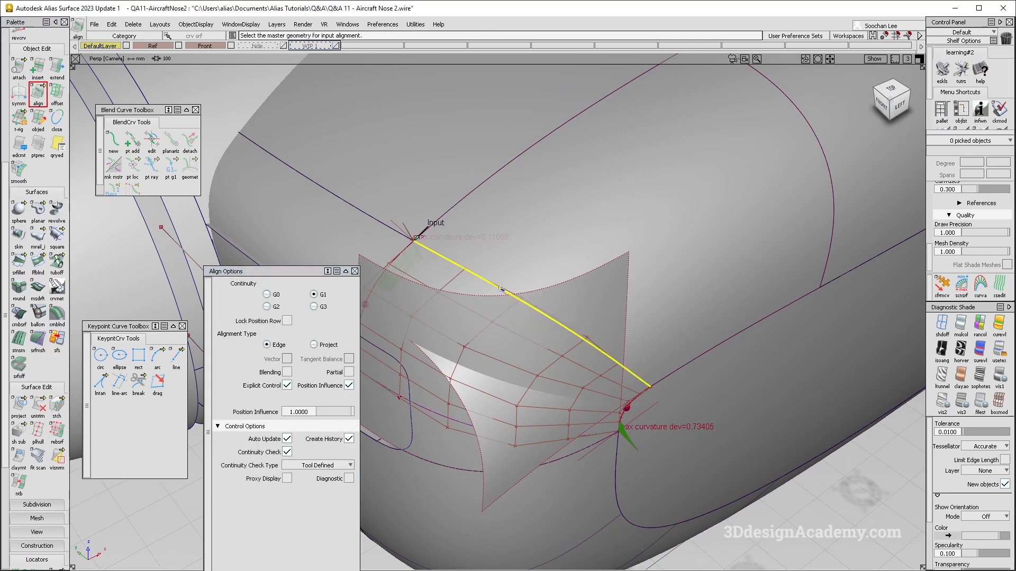
click(502, 289)
click(529, 295)
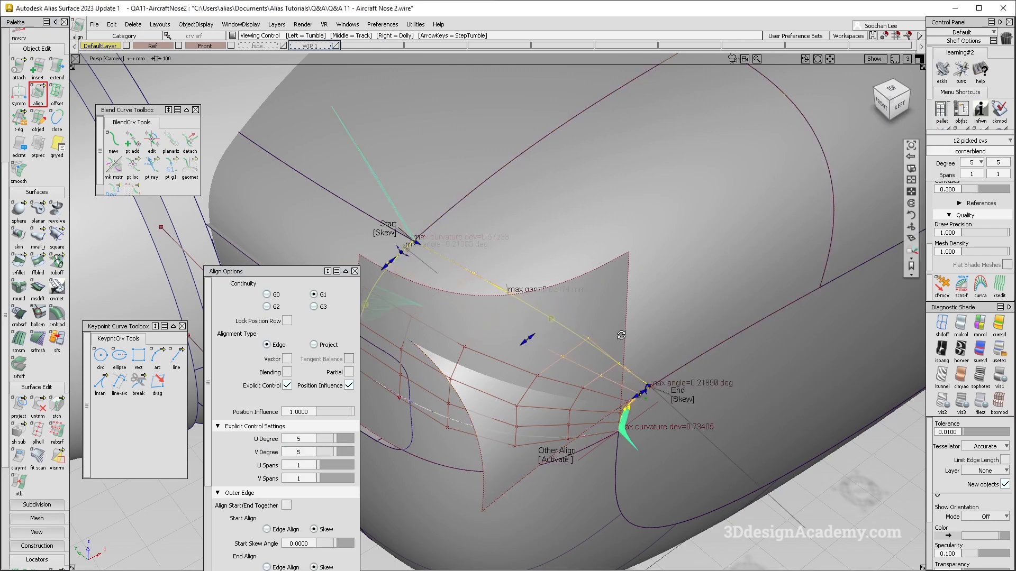
alt+shift+drag(621, 335, 633, 332)
drag(345, 416, 227, 405)
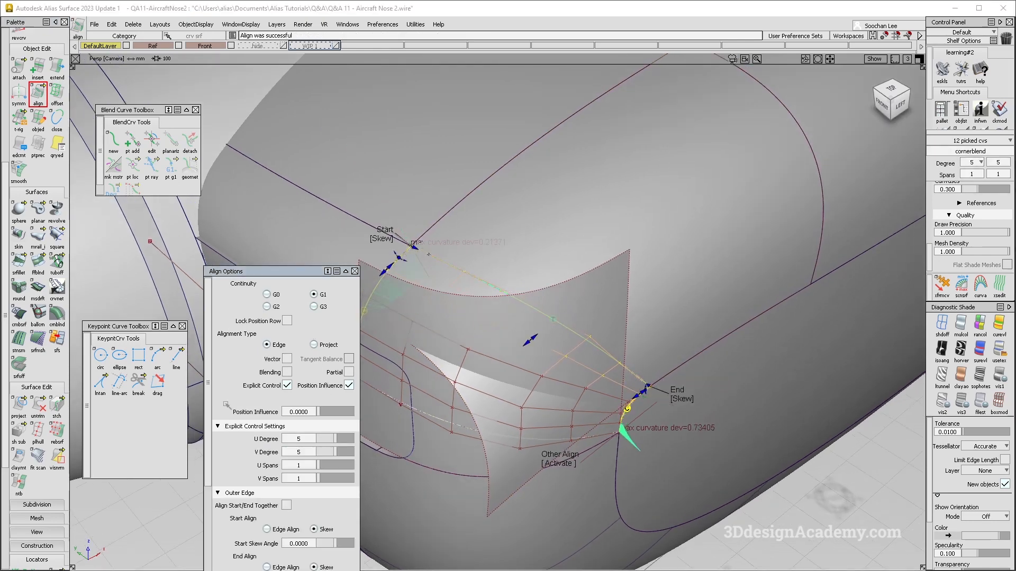
- Clear the blend's CVs and continuity locators, then trim the untrimmed surfaces back to their regions around the corner blend and intake opening
alt+shift+drag(524, 341, 551, 321)
alt+shift+right_drag(635, 310, 616, 306)
ctrl+shift+drag(617, 306, 555, 376)
alt+shift+middle_drag(610, 417, 531, 424)
ctrl+shift+drag(530, 424, 524, 334)
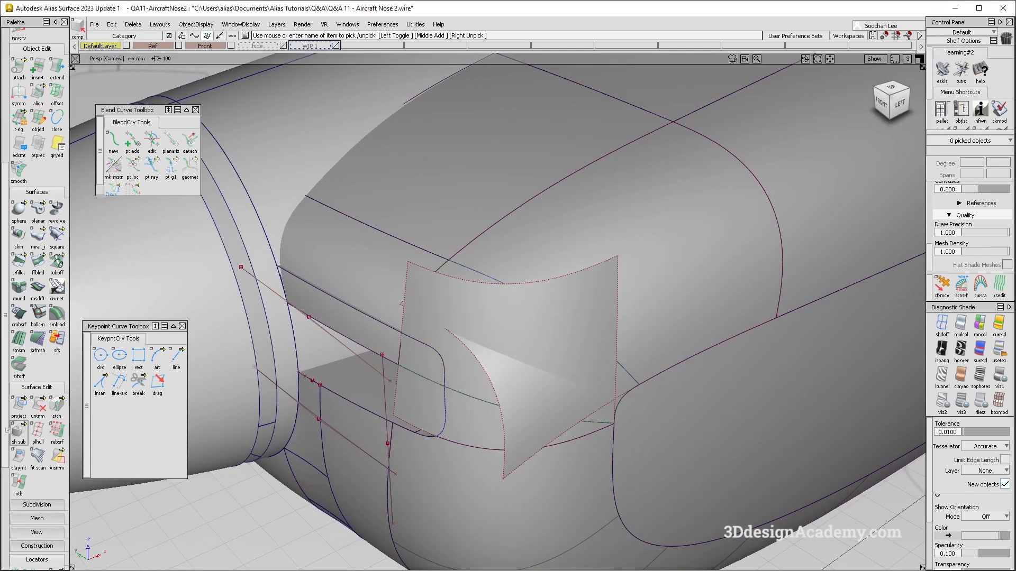
drag(38, 406, 57, 406)
click(443, 427)
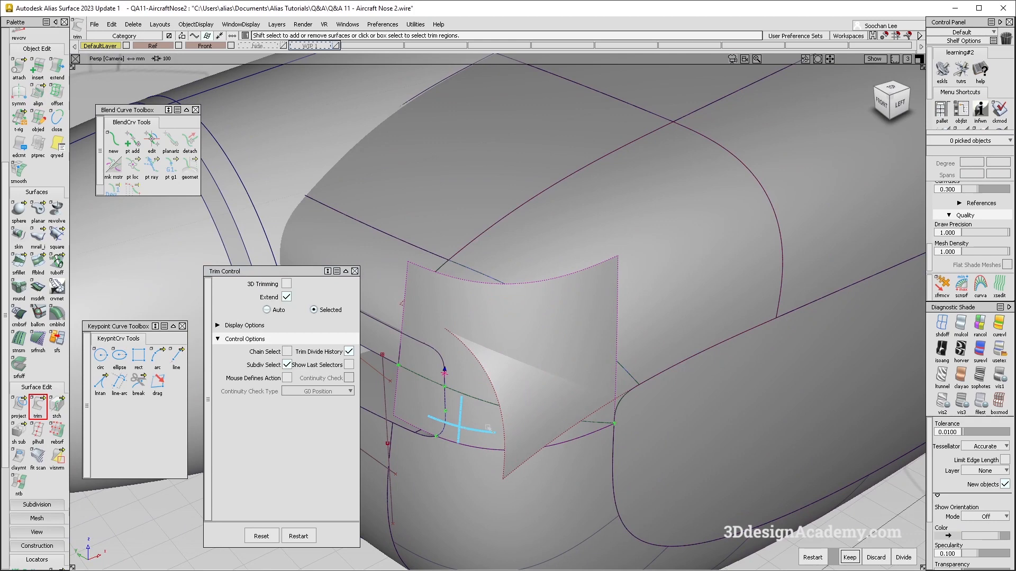
key(space)
click(658, 318)
key(space)
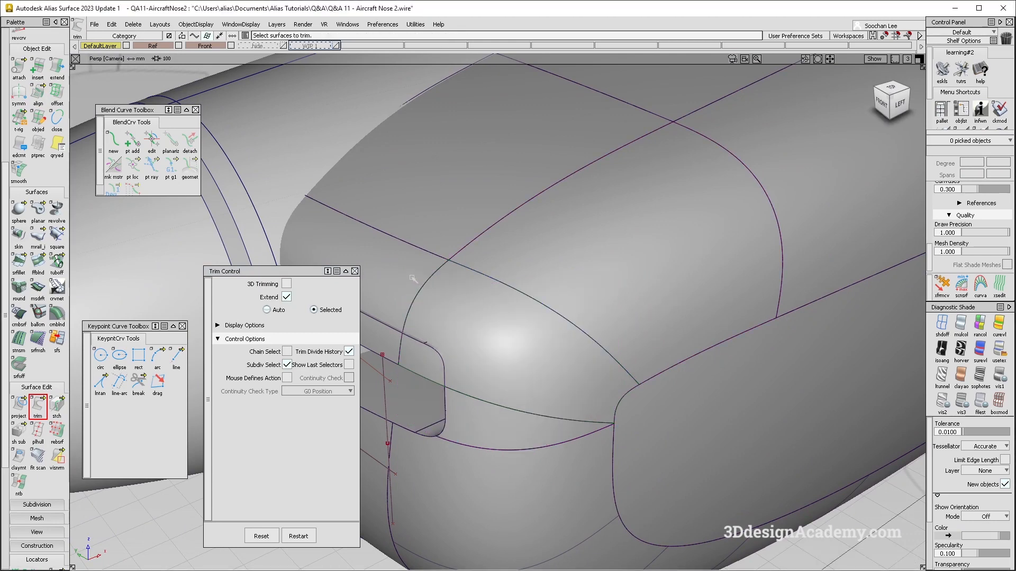
- Select all the nose surfaces and delete their construction history
alt+shift+right_drag(665, 353, 721, 279)
ctrl+shift+drag(721, 279, 662, 349)
drag(878, 566, 292, 83)
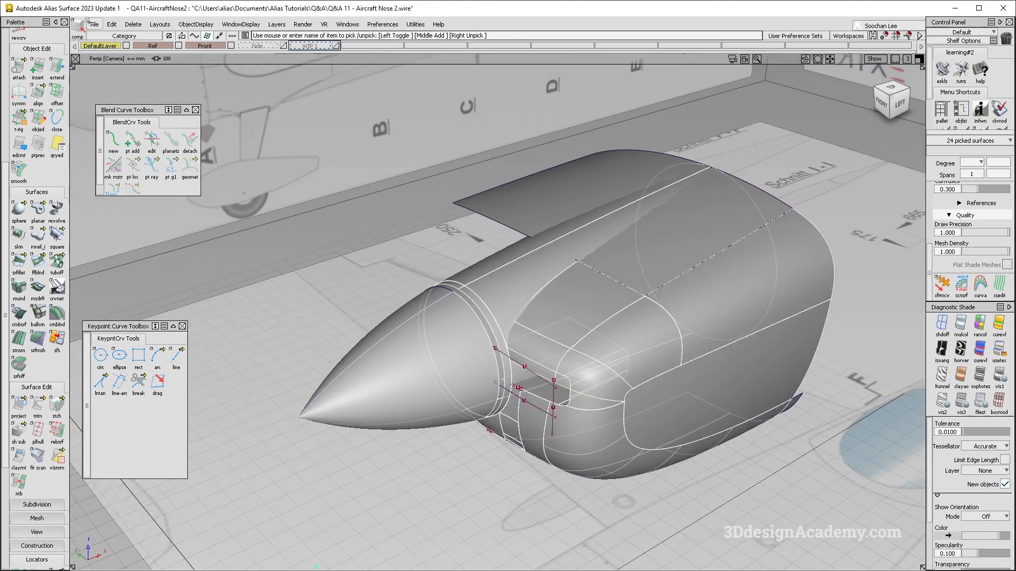
click(133, 24)
click(138, 50)
ctrl+shift+drag(647, 402, 614, 360)
alt+shift+right_drag(590, 362, 565, 394)
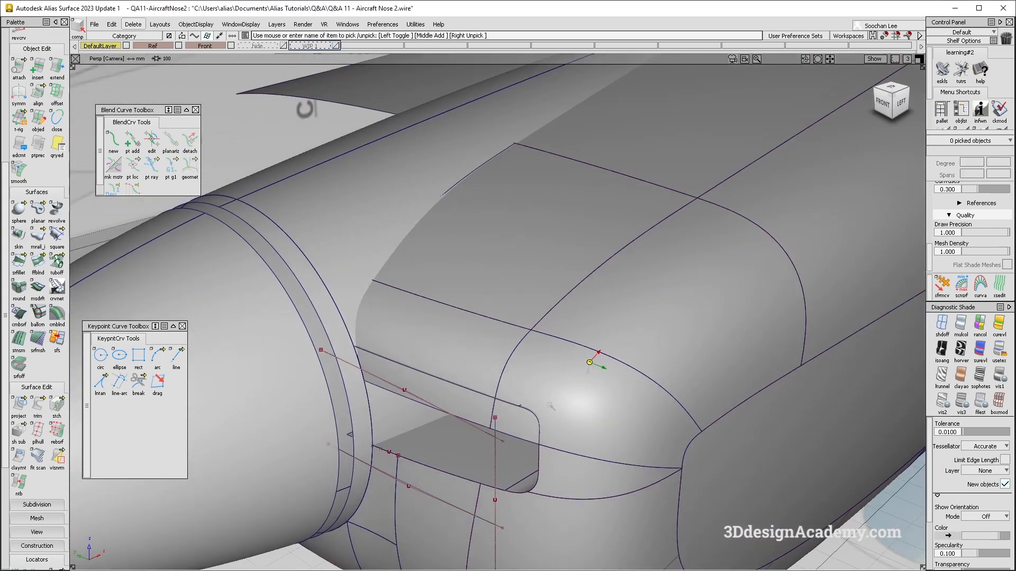
alt+shift+drag(566, 396, 439, 429)
click(26, 268)
alt+shift+drag(415, 289, 506, 272)
click(469, 344)
click(473, 343)
alt+shift+drag(508, 339, 524, 286)
click(580, 325)
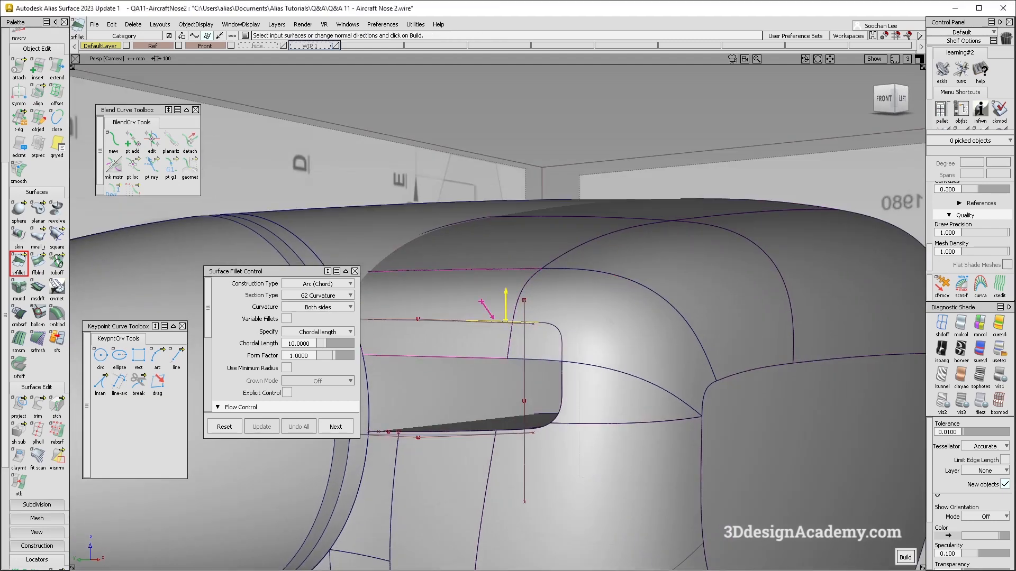
alt+shift+drag(568, 324, 588, 375)
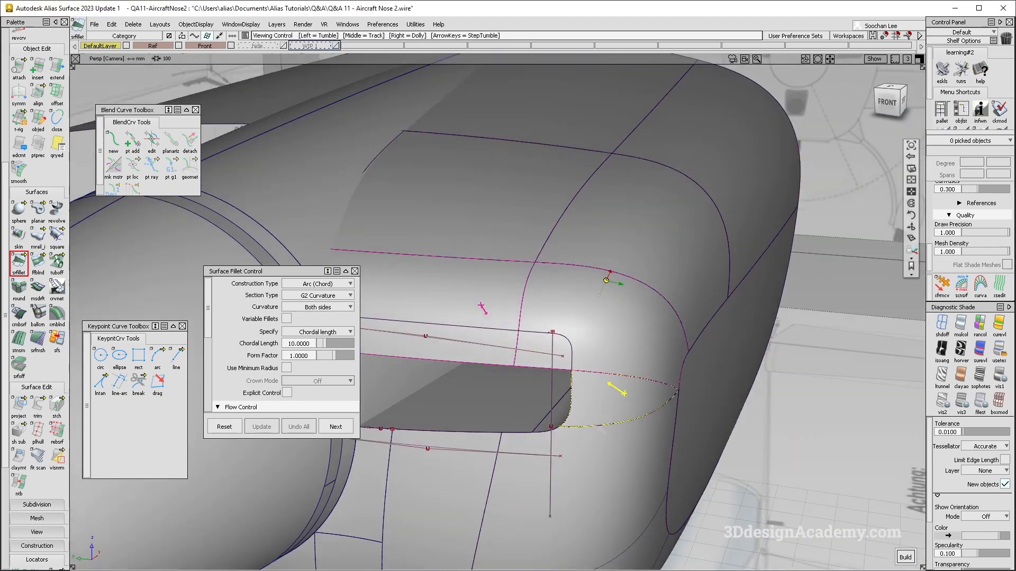
click(598, 459)
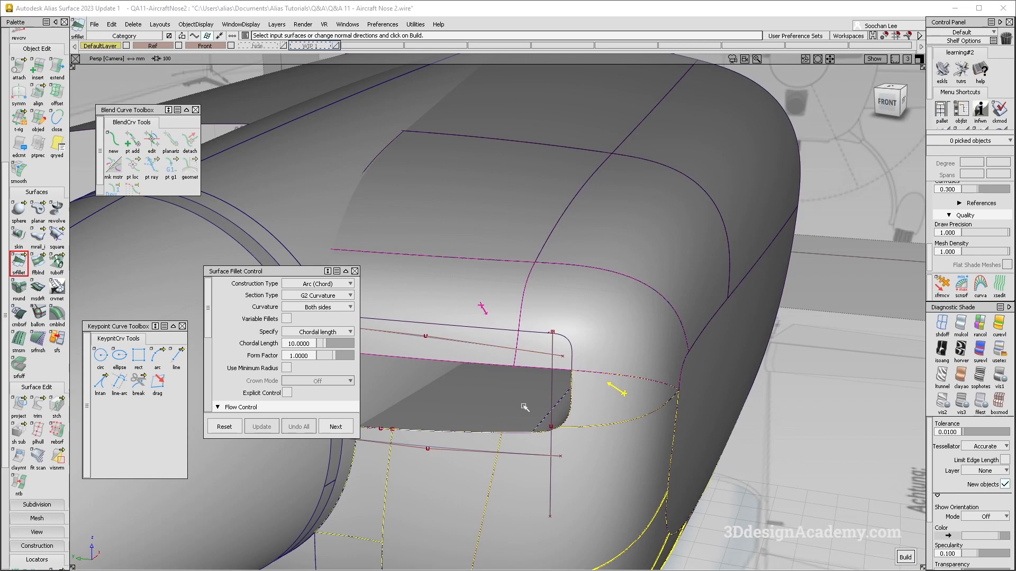
alt+shift+drag(521, 412, 627, 405)
key(Escape)
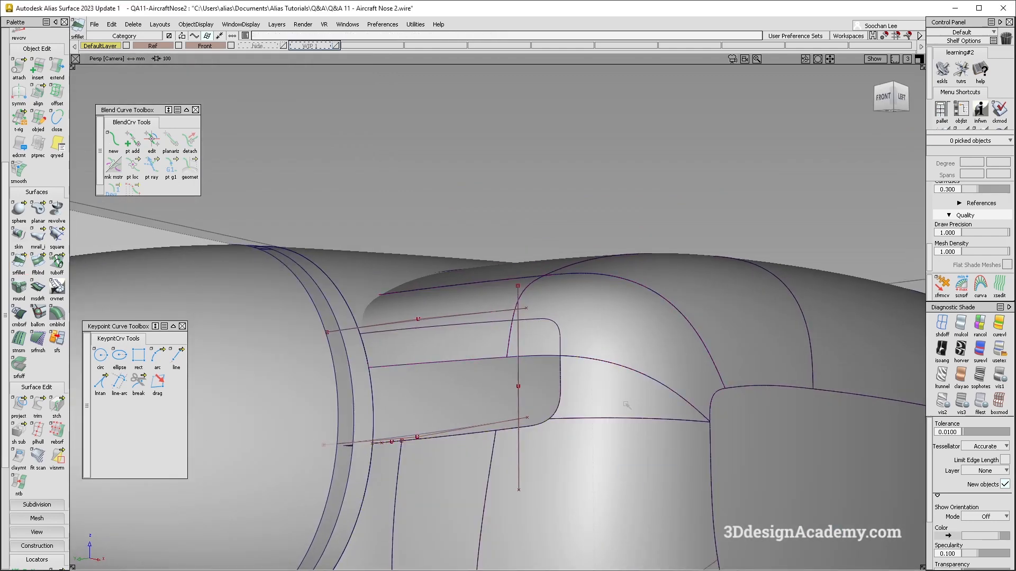
click(619, 386)
alt+shift+drag(602, 425, 454, 364)
click(539, 329)
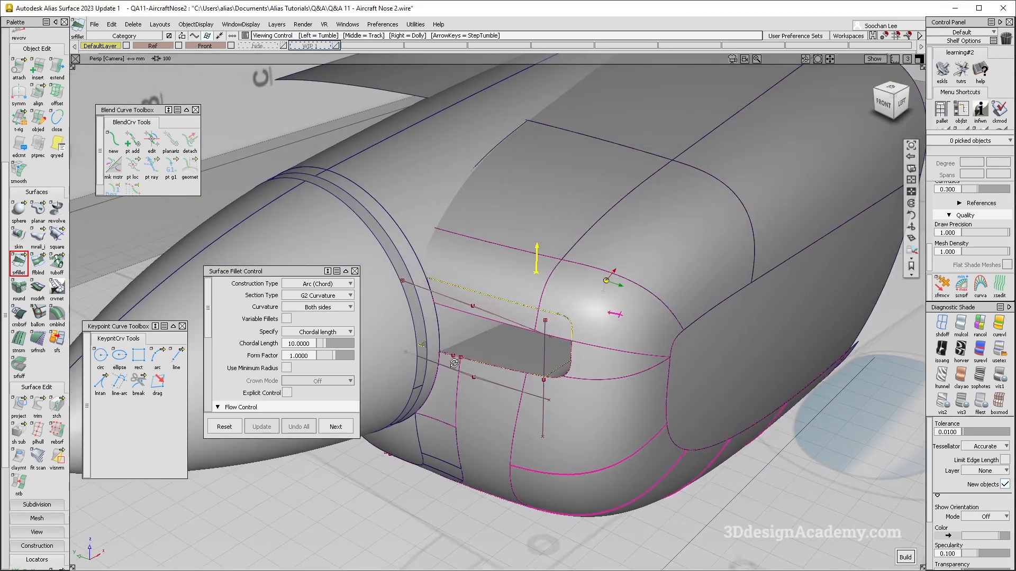
alt+shift+right_drag(454, 364, 501, 349)
key(ctrl+z)
alt+shift+drag(446, 329, 424, 314)
key(ctrl+z)
- Intersect the surface strip above the intake opening with the body behind the spinner and trim the strip along that intersection
drag(19, 406, 57, 406)
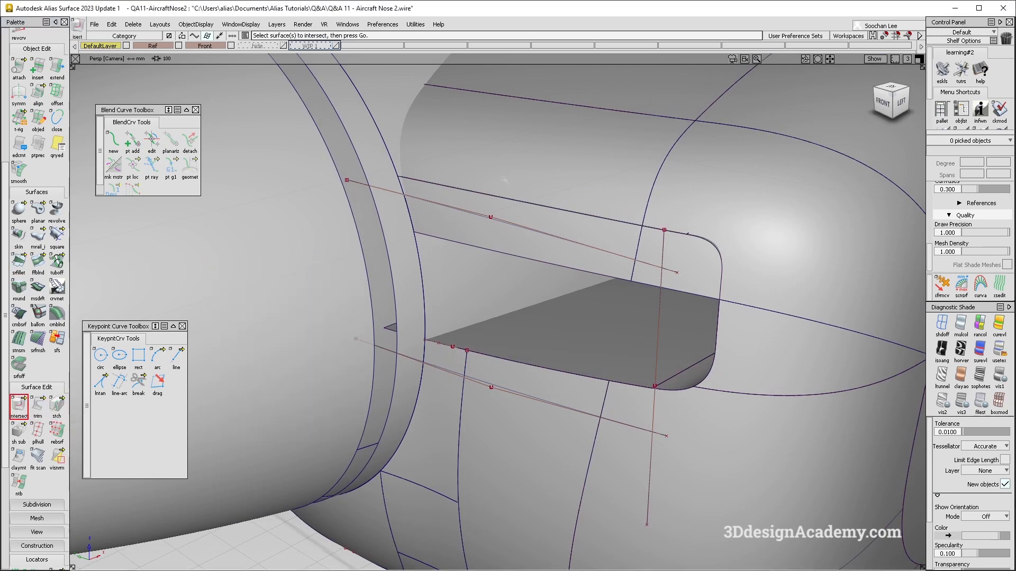
click(416, 163)
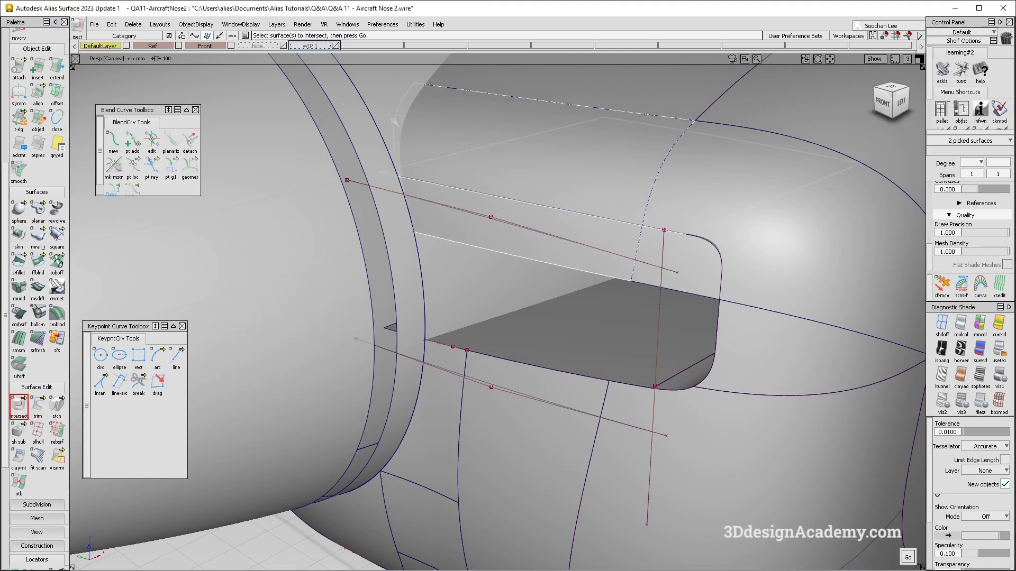
click(38, 405)
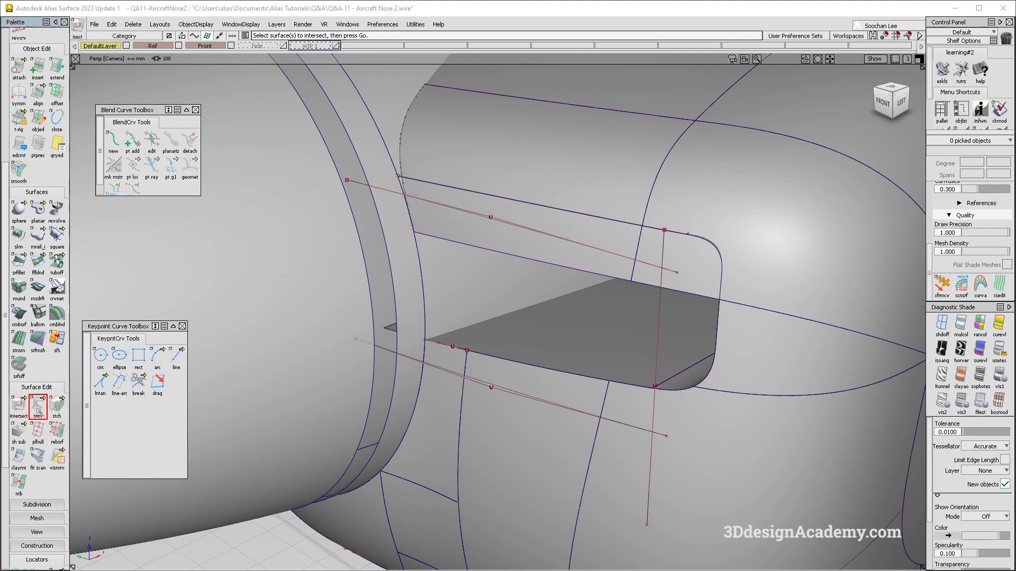
click(549, 158)
alt+shift+drag(514, 263, 521, 229)
alt+shift+drag(531, 299, 748, 133)
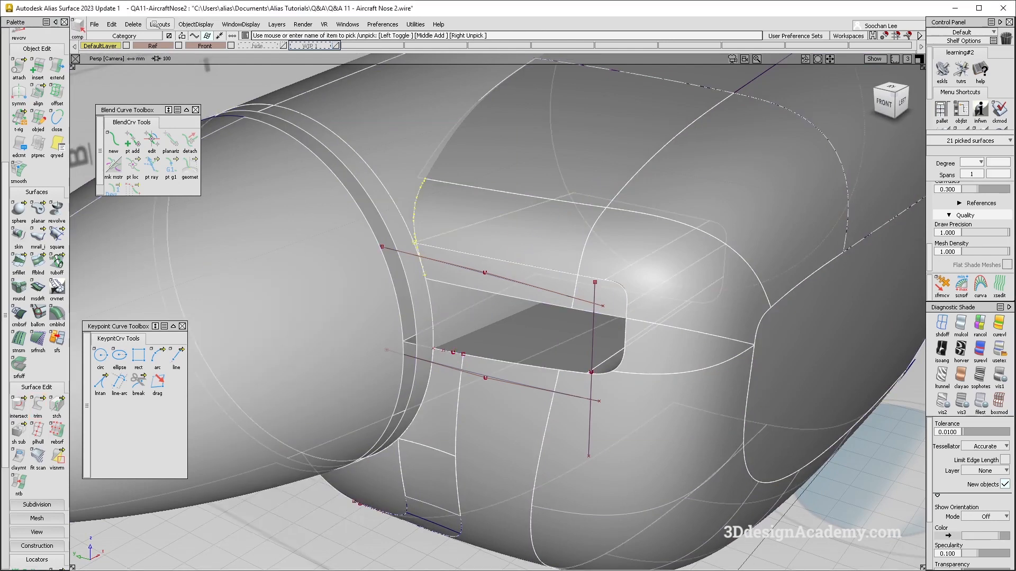
click(133, 24)
click(170, 61)
key(Return)
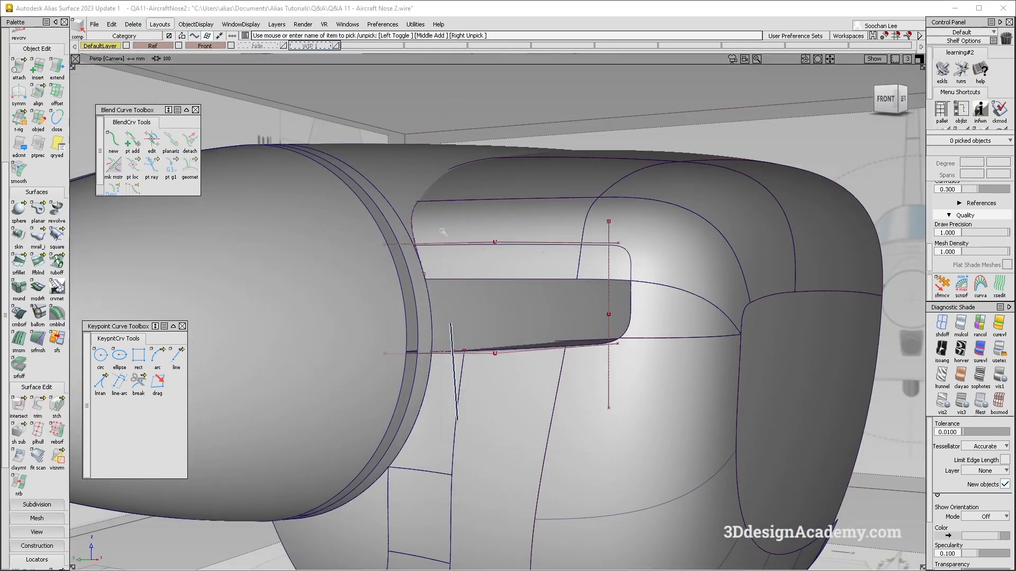
click(19, 262)
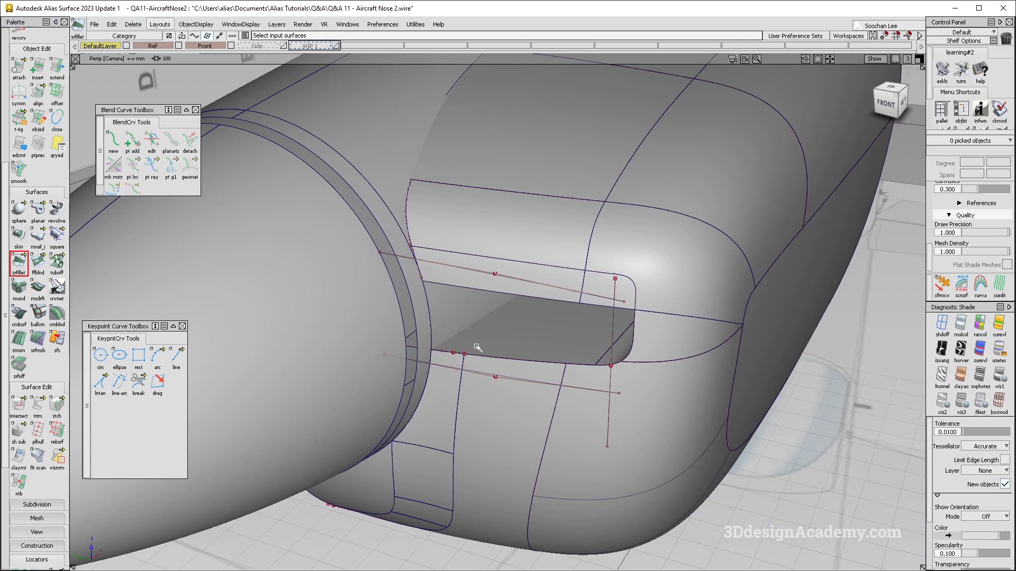
key(ctrl+z)
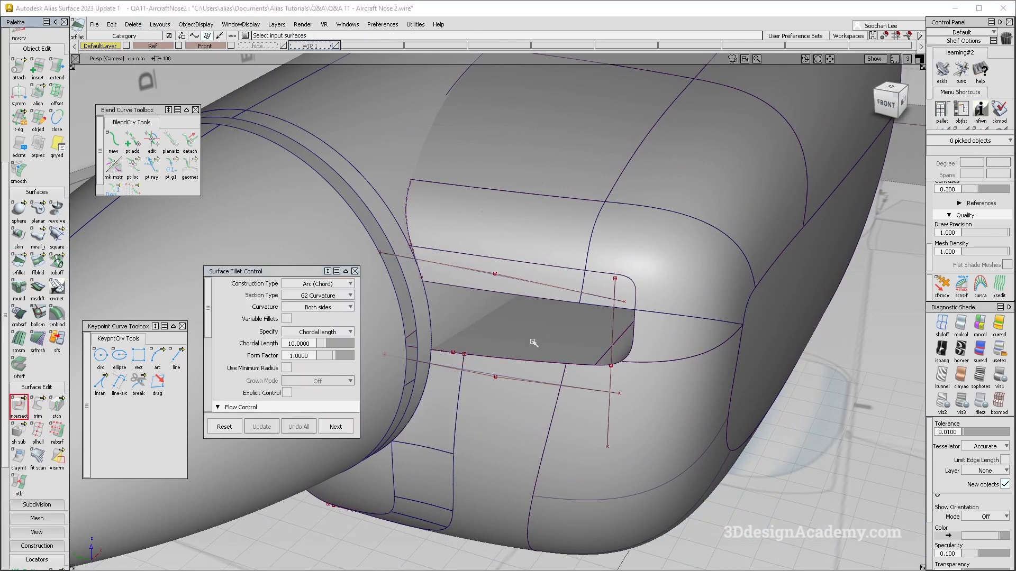
- Select the surfaces around the intake opening and delete their construction history
ctrl+shift+drag(443, 311, 296, 260)
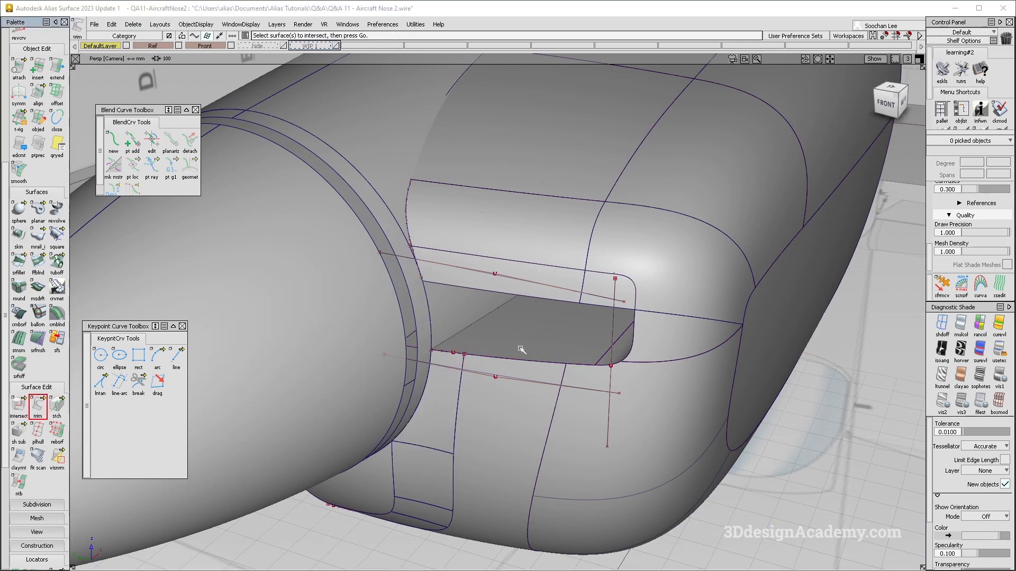
ctrl+shift+drag(644, 268, 598, 268)
drag(772, 466, 360, 168)
click(133, 24)
click(159, 36)
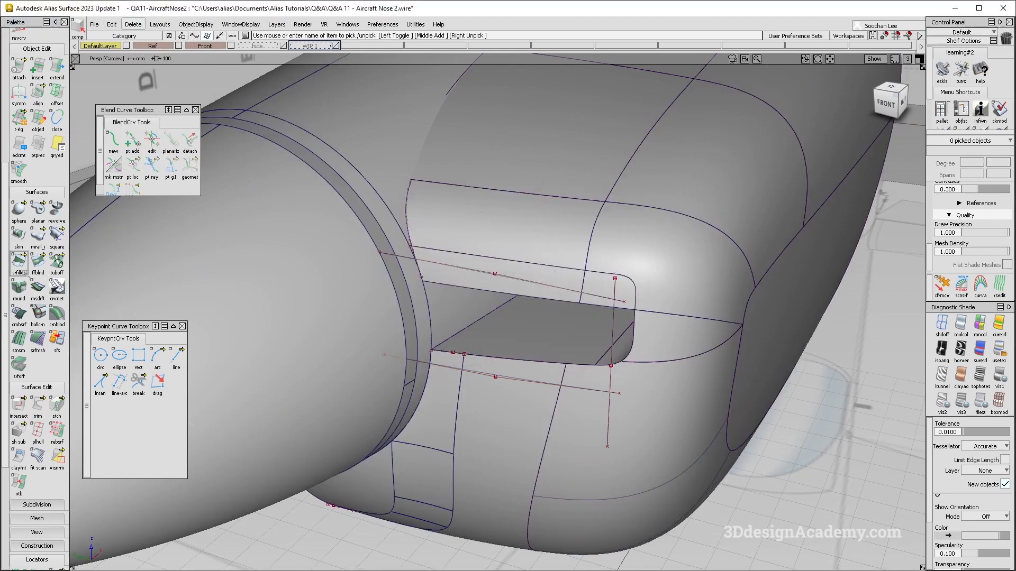
- Build a surface fillet with G2 Curvature and a chordal length of 10 between the intake's inner wall and the outer nose surfaces
click(22, 269)
click(508, 333)
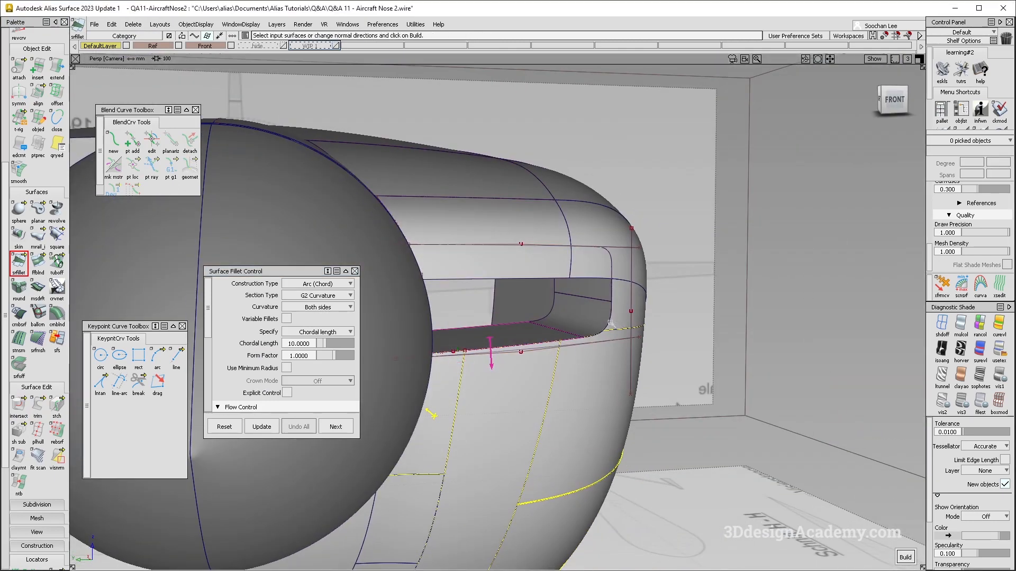
alt+shift+drag(610, 324, 545, 265)
click(690, 234)
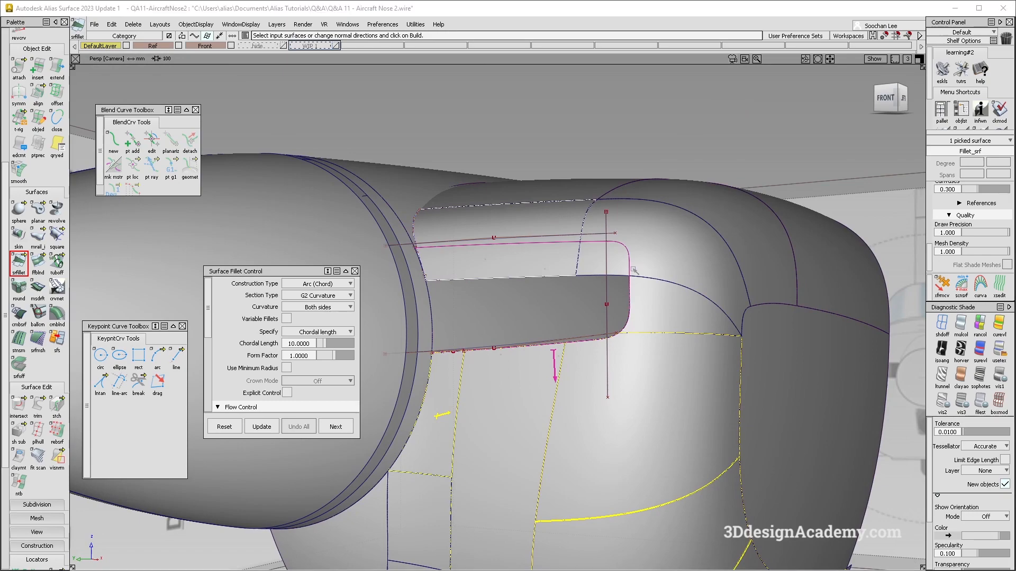
click(526, 215)
click(651, 254)
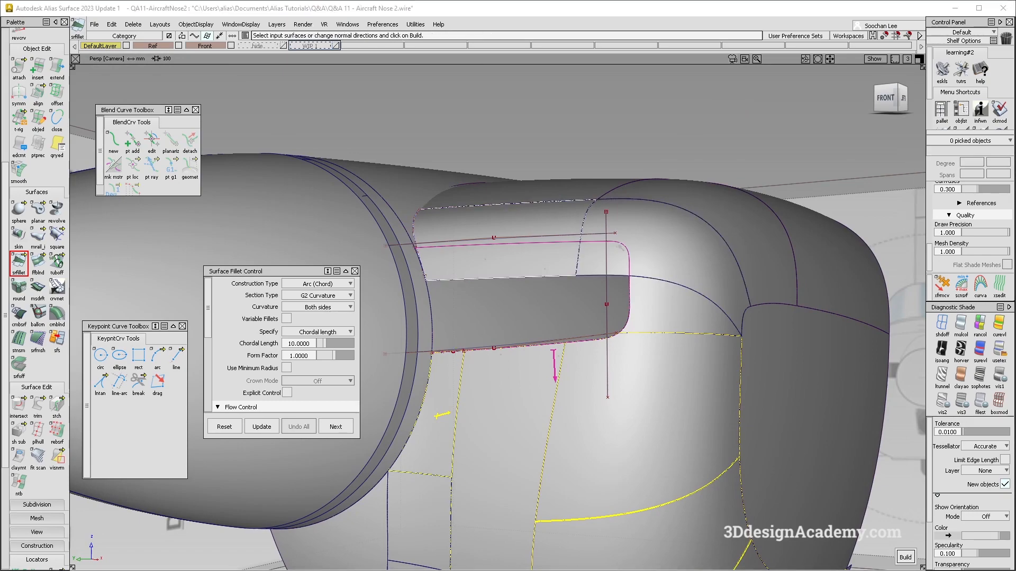
alt+shift+drag(529, 275, 473, 314)
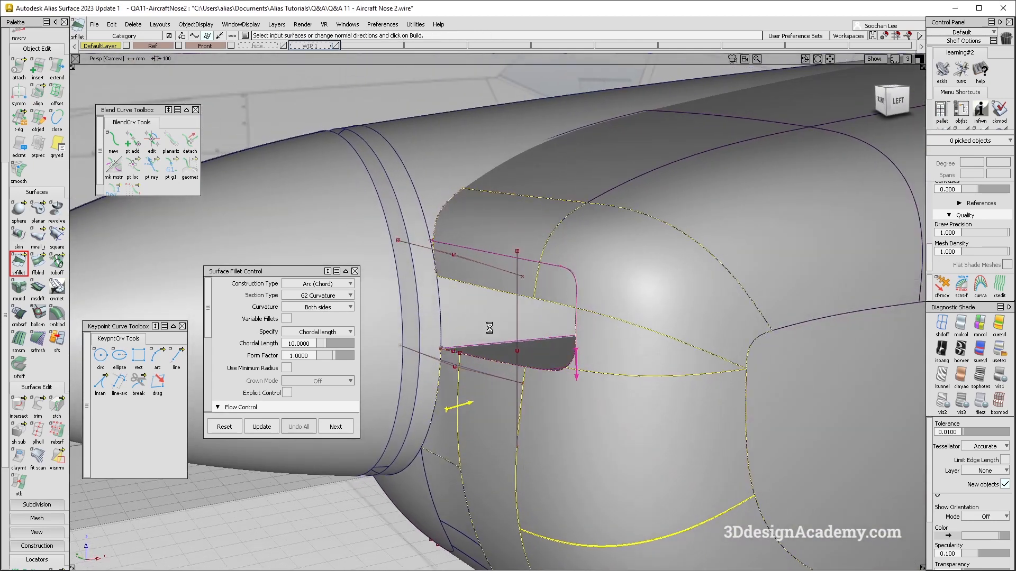
alt+shift+drag(483, 345, 518, 381)
- Set the fillet's start and end flow control to Edge align and turn off Bezier surfaces
click(241, 407)
click(335, 351)
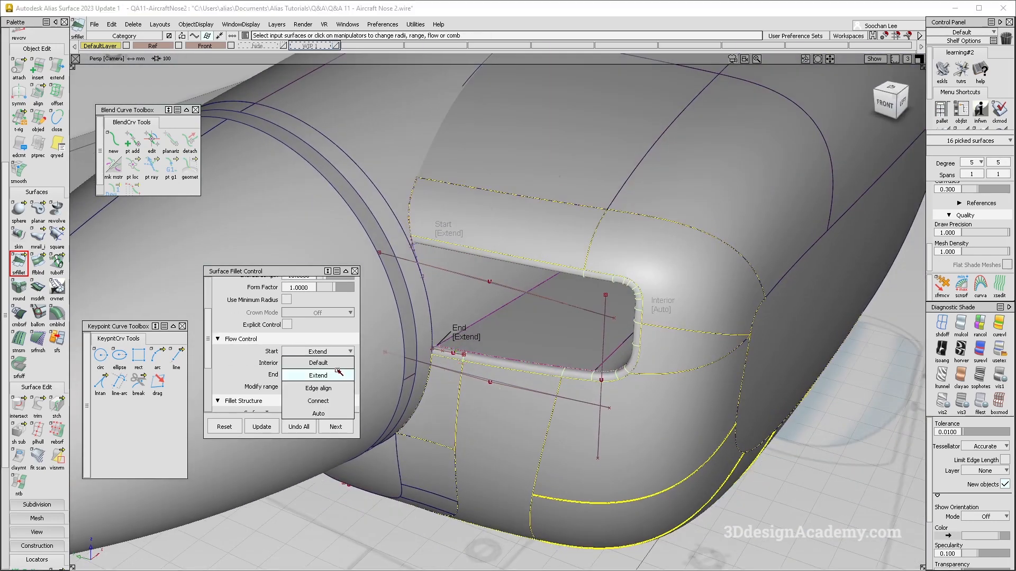
click(334, 389)
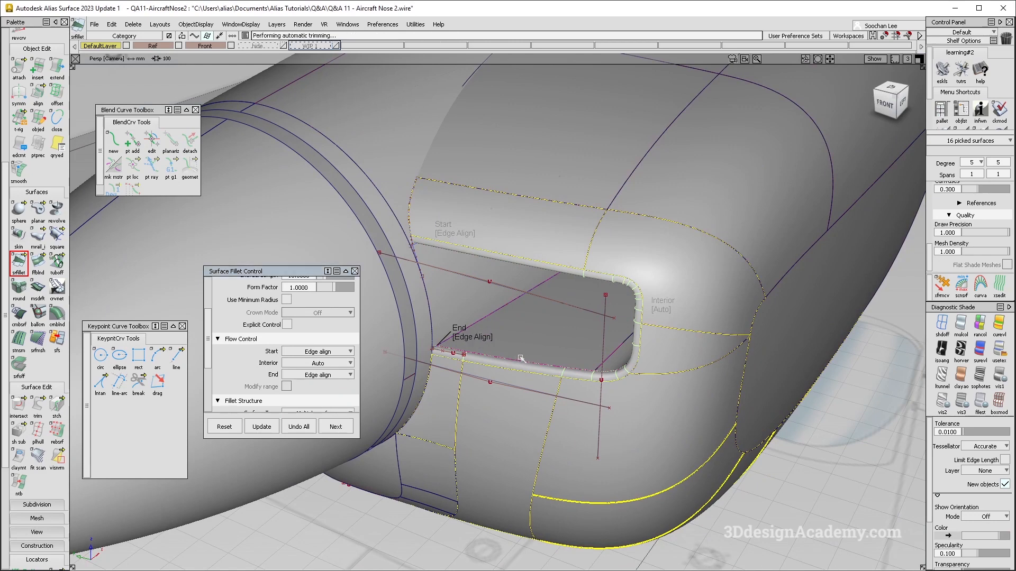
alt+shift+drag(516, 358, 567, 344)
scroll(303, 381, down, 3)
click(287, 363)
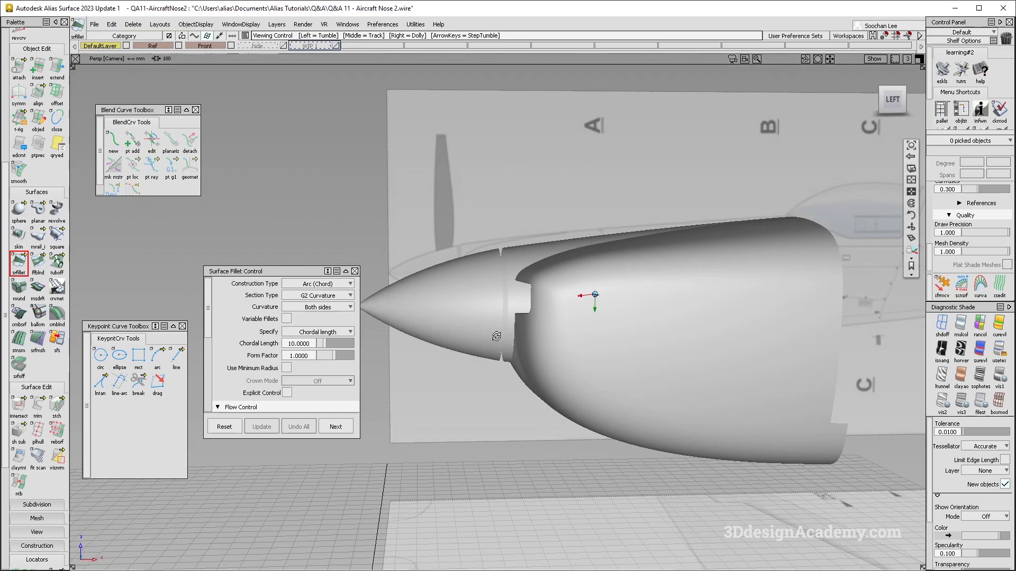
- Switch between the aircraft reference photo and the model to compare the shape of the filleted intake
alt+shift+drag(594, 308, 496, 291)
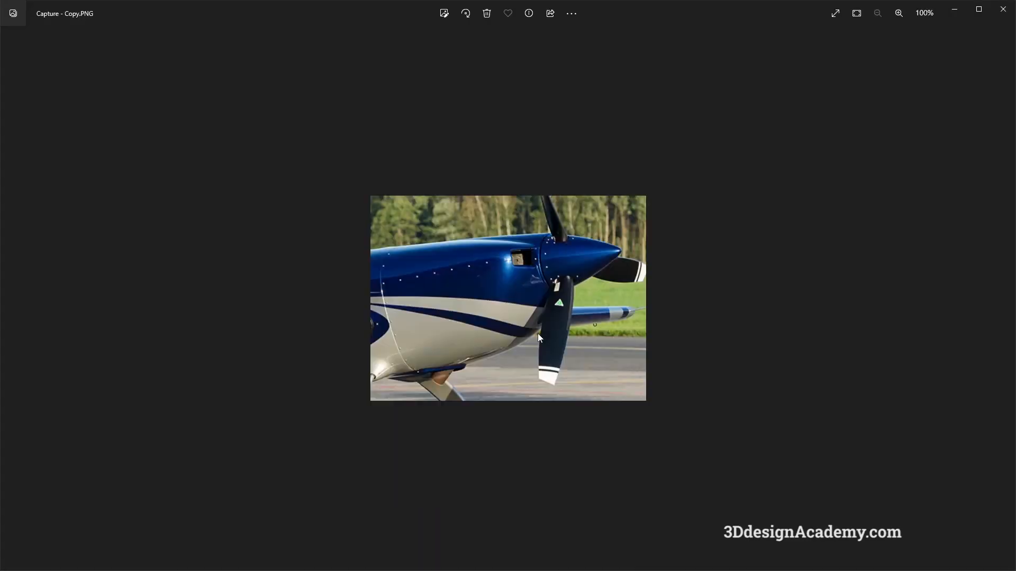
key(alt+Tab)
alt+shift+drag(538, 333, 525, 275)
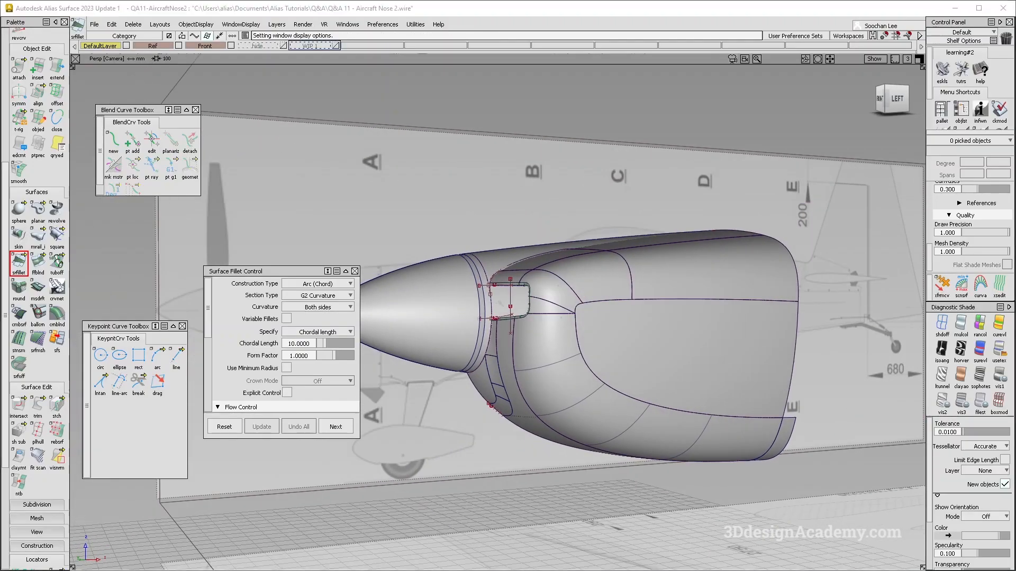
key(alt+Tab)
key(alt+Tab)
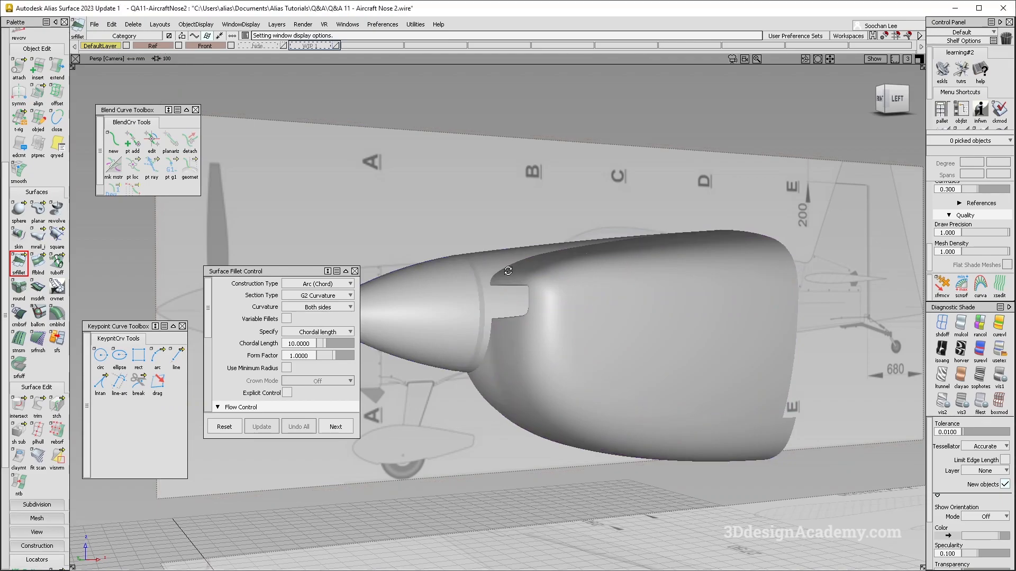
alt+shift+right_drag(555, 286, 471, 288)
alt+shift+drag(471, 288, 559, 370)
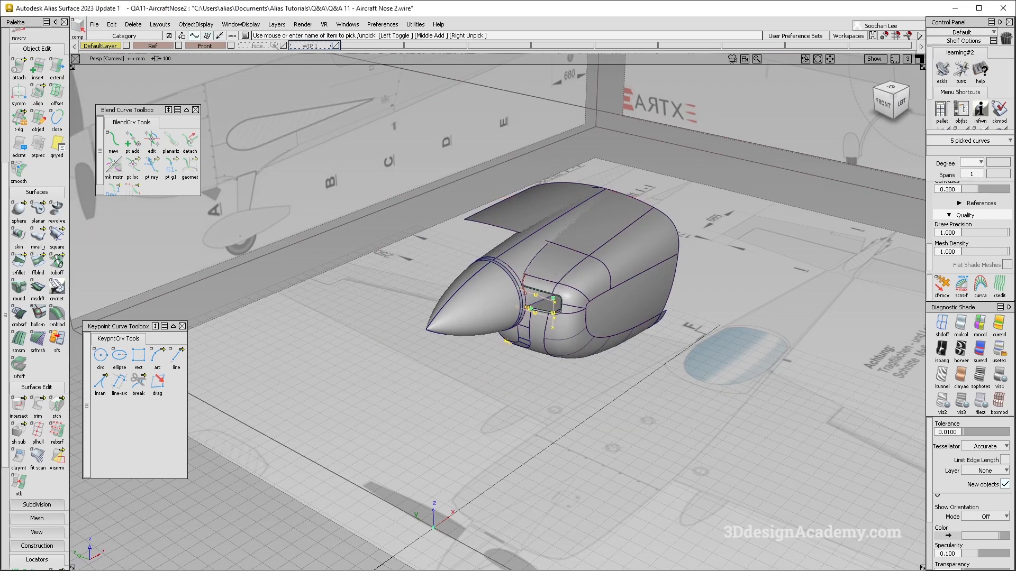
- Assign the picked construction curves to the hide layer and delete the nose surfaces' construction history
drag(275, 47, 270, 60)
alt+shift+drag(529, 328, 550, 371)
drag(706, 172, 426, 405)
click(133, 24)
click(143, 50)
- Select the far-side halves of the spinner, ring and body and assign them to the hide layer
click(529, 158)
alt+shift+right_drag(534, 160, 643, 163)
click(575, 239)
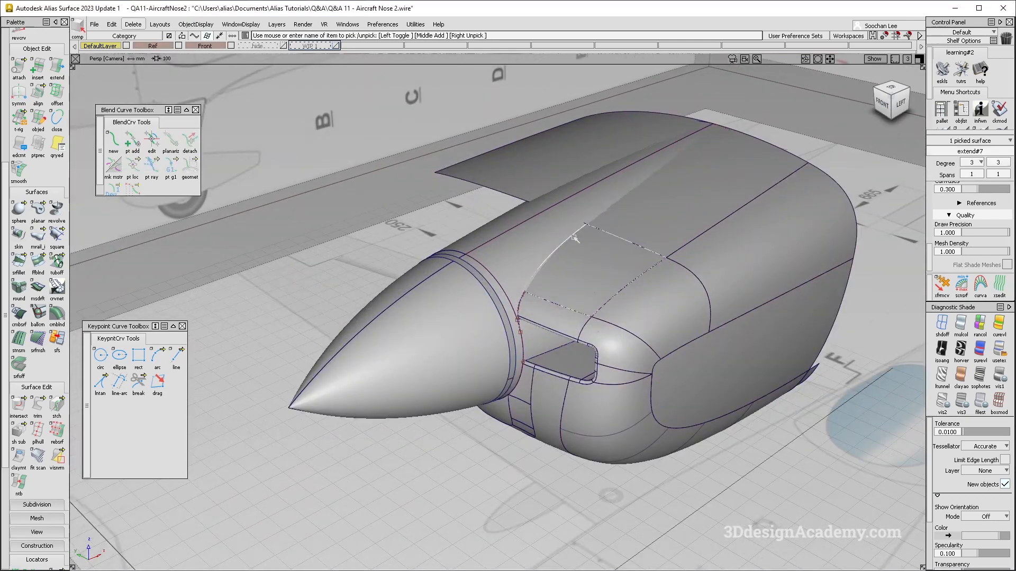
click(635, 183)
alt+shift+drag(675, 159, 613, 329)
ctrl+shift+right_drag(611, 331, 662, 387)
alt+shift+drag(587, 370, 635, 174)
ctrl+shift+right_drag(624, 180, 675, 232)
alt+shift+drag(656, 222, 635, 297)
alt+shift+right_drag(635, 296, 556, 297)
mouse_move(556, 297)
alt+shift+mouse_down()
mouse_move(553, 311)
mouse_move(453, 381)
mouse_move(439, 418)
alt+shift+mouse_up()
click(535, 328)
mouse_move(425, 253)
ctrl+shift+mouse_down()
mouse_move(365, 297)
mouse_move(447, 311)
ctrl+shift+mouse_up()
alt+shift+drag(447, 311, 433, 264)
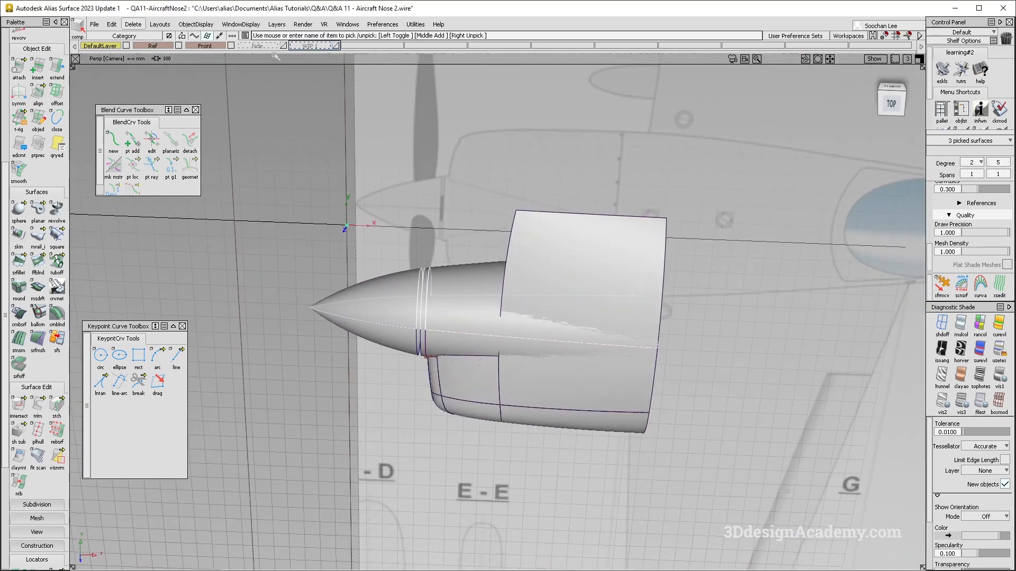
drag(271, 46, 269, 57)
- Intersect the upper nose surfaces above the intake with the body surface behind the spinner
mouse_move(516, 269)
alt+shift+mouse_down()
mouse_move(556, 310)
mouse_move(529, 389)
alt+shift+mouse_up()
ctrl+shift+drag(637, 234, 589, 279)
click(567, 304)
key(F5)
alt+shift+middle_drag(592, 305, 496, 299)
mouse_move(493, 381)
ctrl+shift+mouse_down()
mouse_move(506, 262)
mouse_move(608, 280)
ctrl+shift+mouse_up()
click(19, 406)
key(space)
click(461, 196)
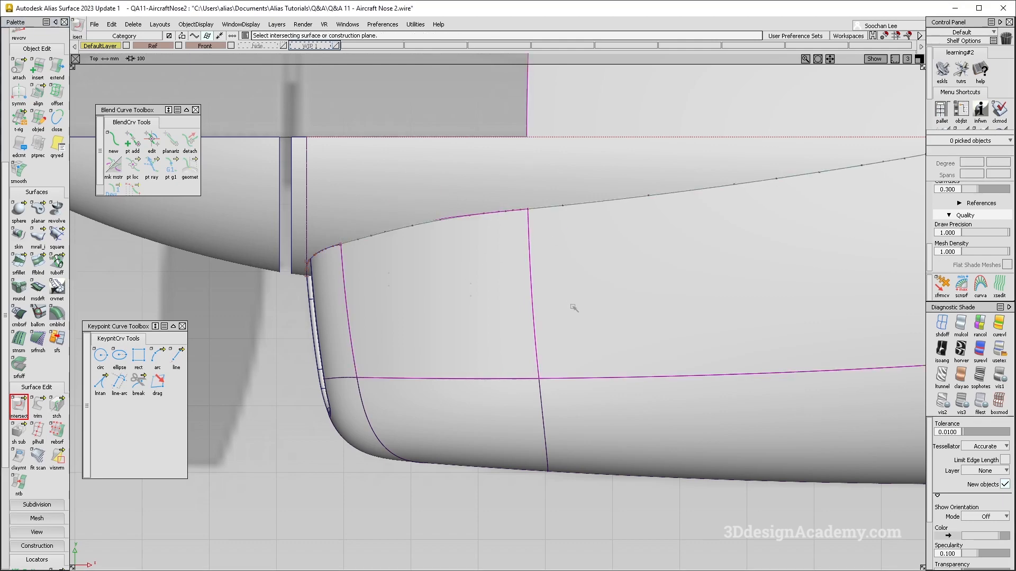
key(F8)
alt+shift+right_drag(503, 352, 598, 311)
alt+shift+drag(529, 370, 577, 317)
alt+shift+middle_drag(521, 391, 477, 283)
alt+shift+drag(477, 283, 479, 279)
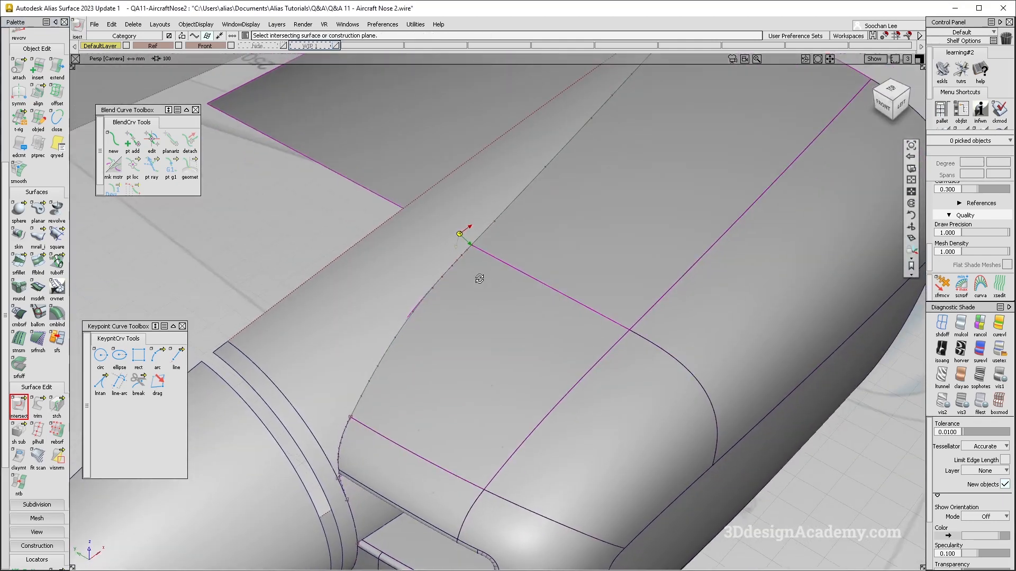
ctrl+shift+drag(454, 390, 451, 254)
- Trim the upper nose surfaces along their intersection with the body, keeping the regions on the intake side
click(39, 406)
double_click(535, 335)
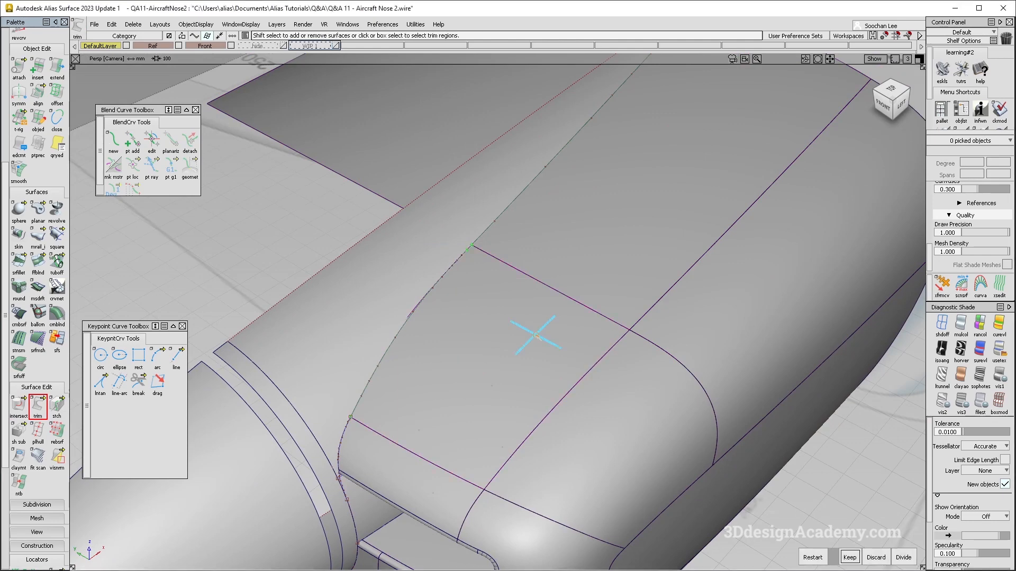
key(space)
click(602, 245)
click(465, 232)
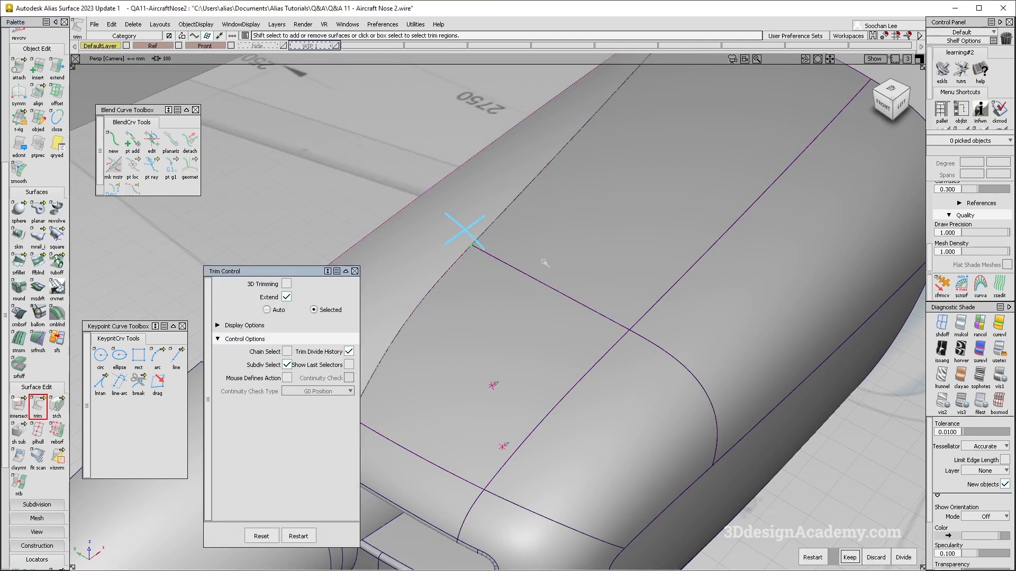
- Try to trim the body surface behind the spinner by extending its intersection curves near the intake edge
alt+shift+right_drag(619, 277, 492, 311)
alt+shift+middle_drag(492, 311, 548, 280)
alt+shift+right_drag(456, 318, 513, 285)
alt+shift+middle_drag(512, 286, 540, 274)
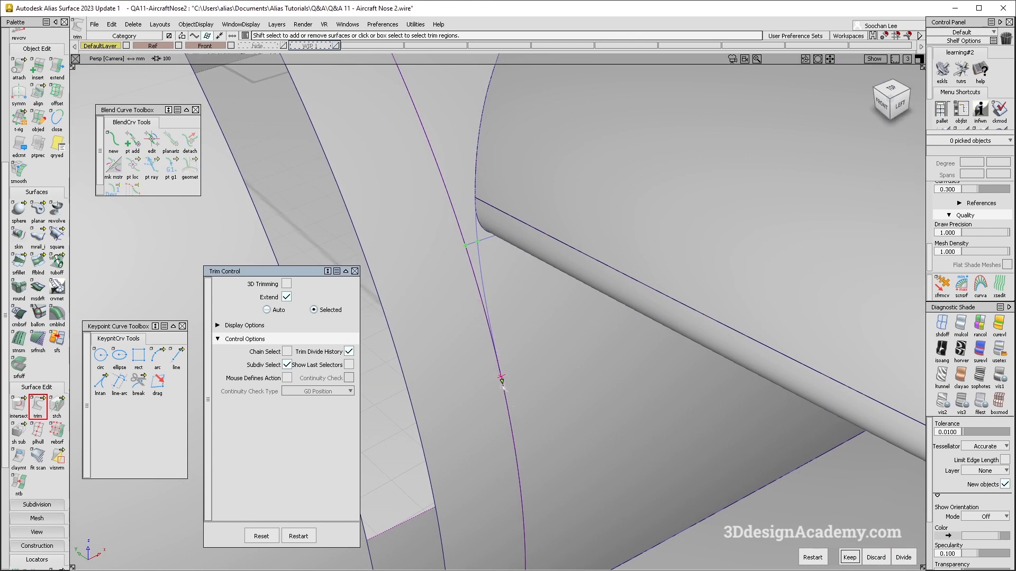
click(875, 557)
click(902, 557)
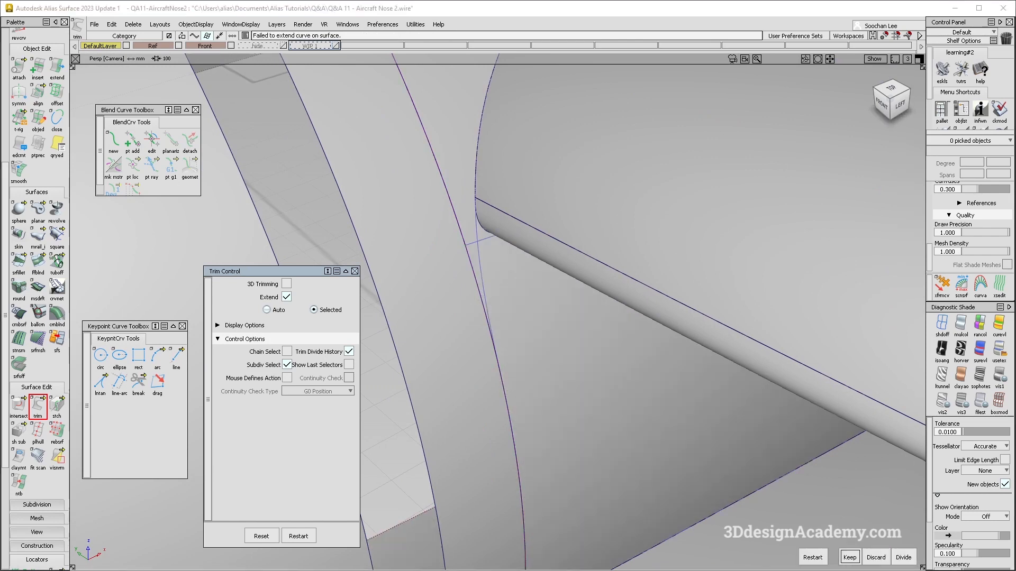
click(478, 256)
key(space)
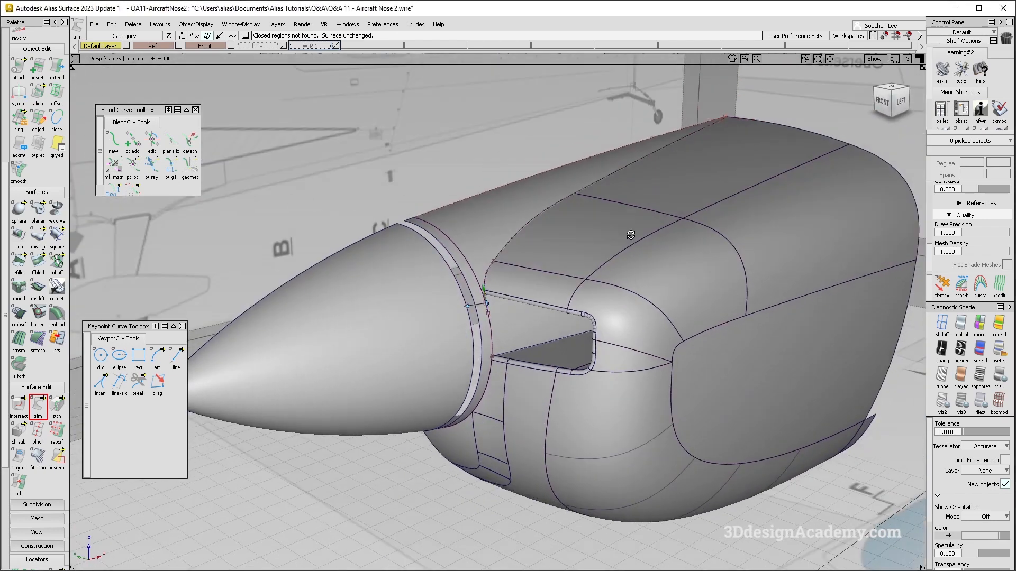
- Select the curves on surface across the nose and delete them
alt+shift+drag(624, 239, 550, 159)
drag(450, 111, 779, 299)
key(Delete)
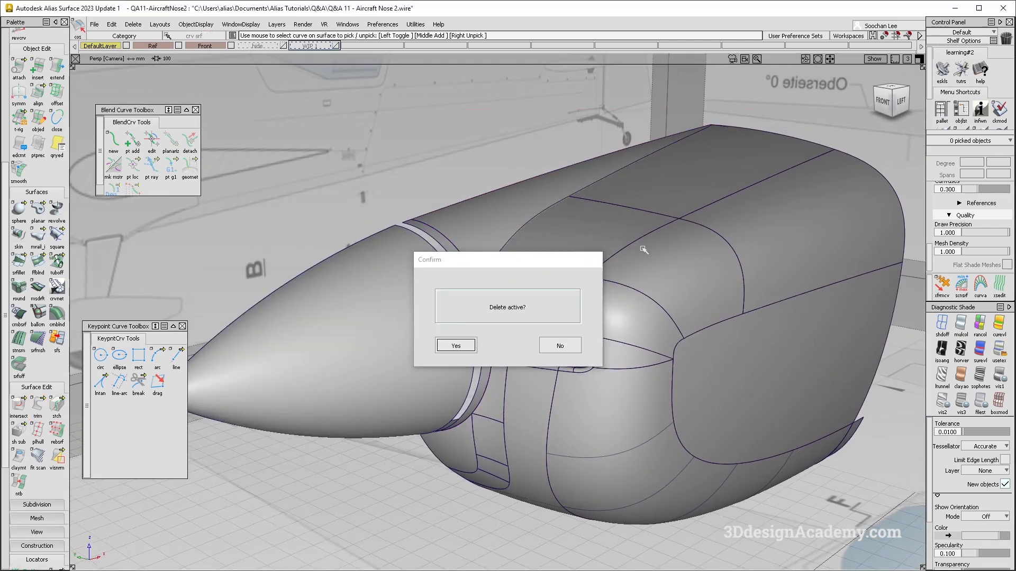
key(Return)
- Turn on symmetry for the default layer and assign the leftover extension surface under the nose to the hide layer
mouse_move(642, 291)
alt+shift+mouse_down()
mouse_move(705, 256)
mouse_move(546, 236)
mouse_move(654, 296)
alt+shift+mouse_up()
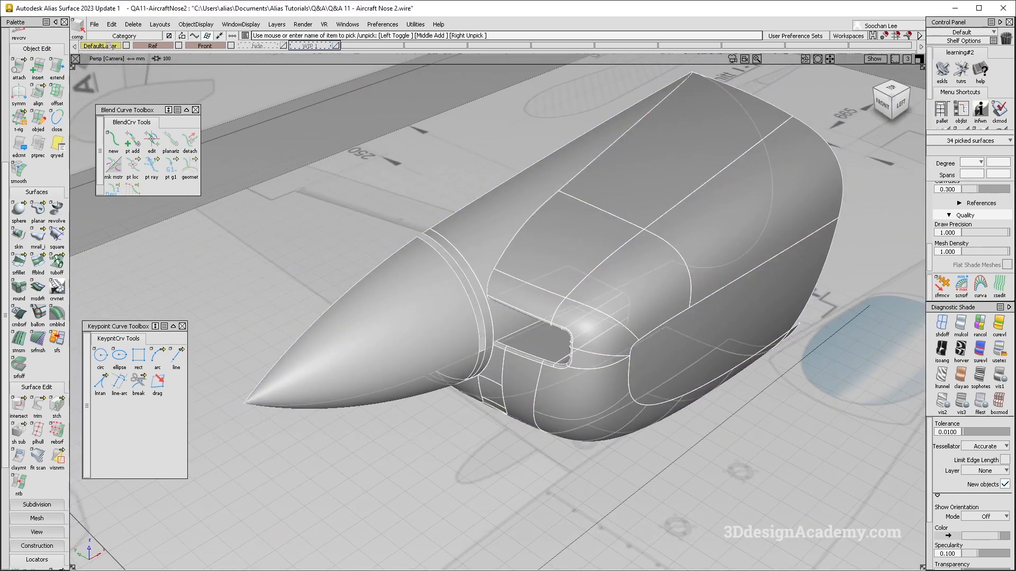
click(110, 46)
click(109, 94)
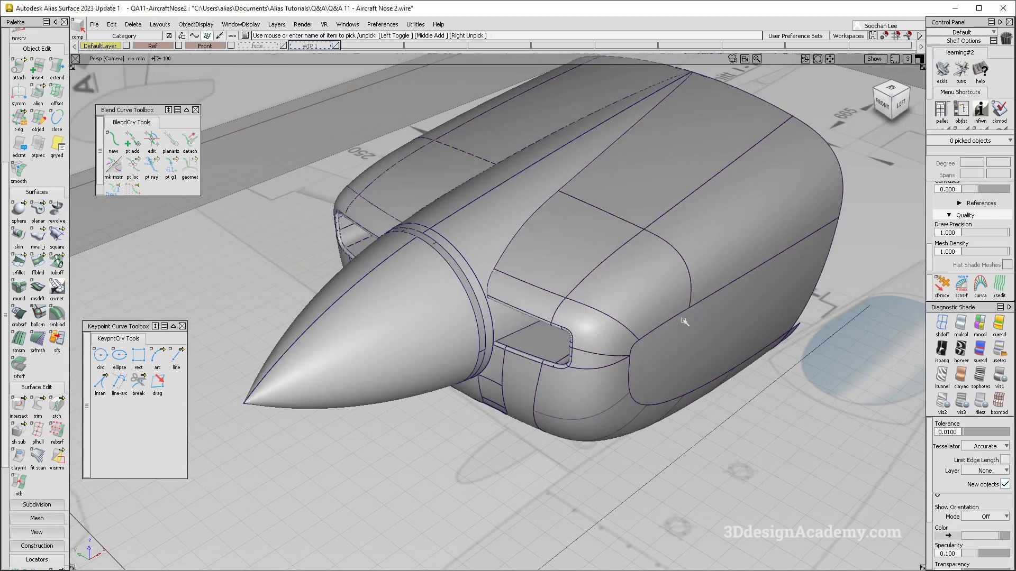
key(alt+m)
alt+shift+right_drag(688, 336, 642, 328)
alt+shift+drag(642, 328, 447, 279)
key(alt+m)
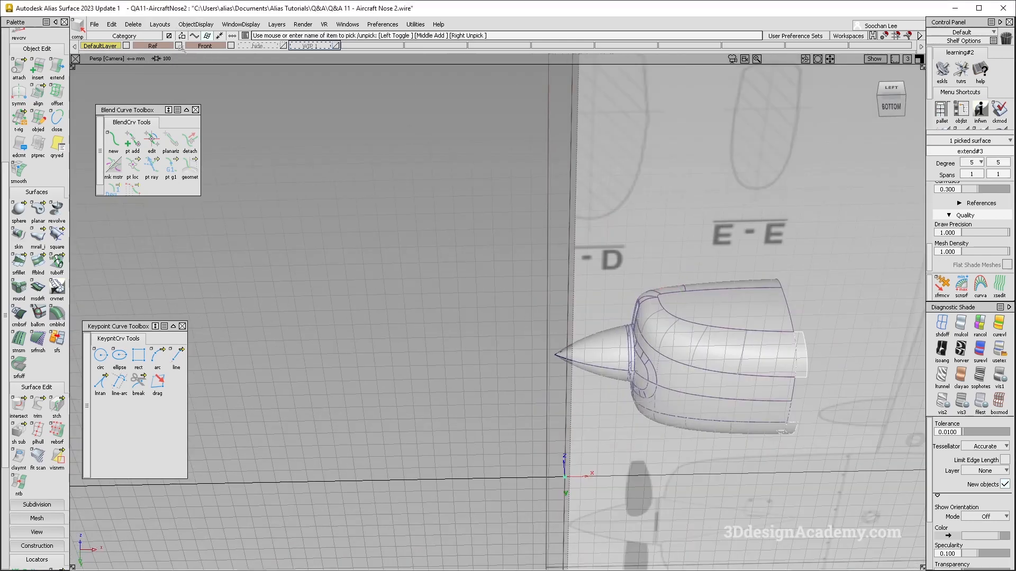
click(258, 46)
click(257, 56)
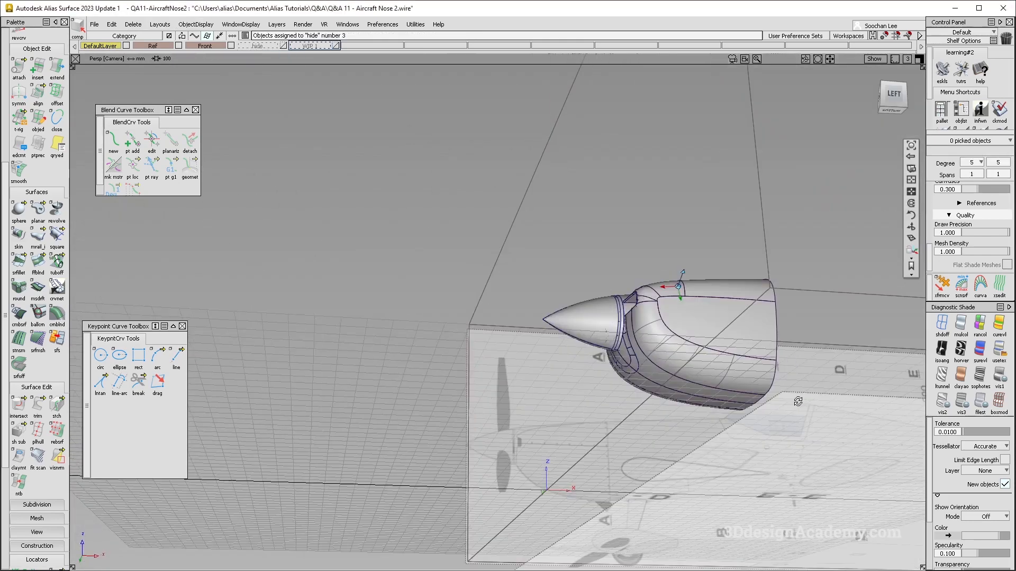
- Examine the complete mirrored nose from several angles, with the model curves shown and hidden
key(alt+m)
alt+shift+drag(624, 347, 555, 344)
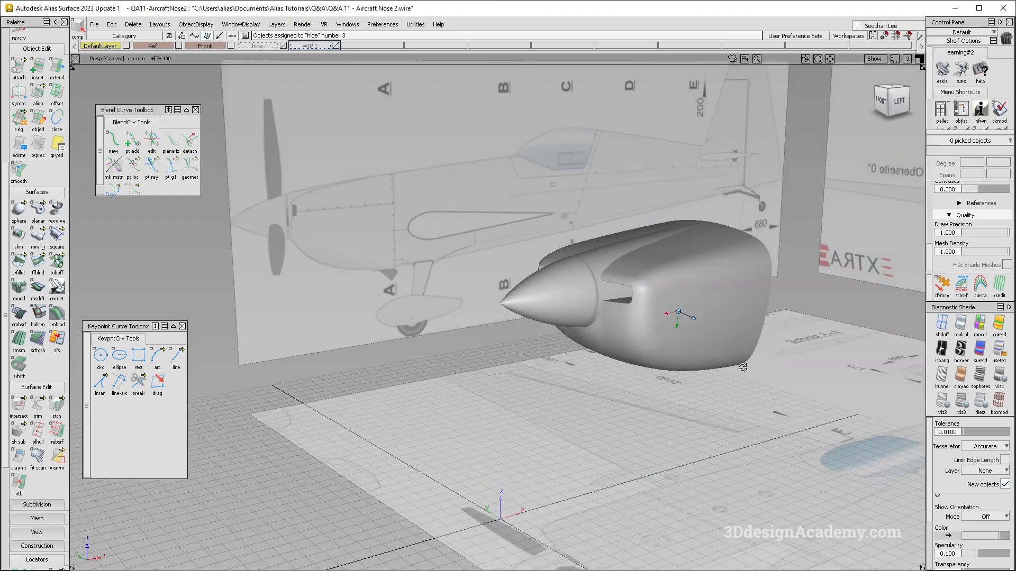
key(alt+m)
key(alt+m)
alt+shift+middle_drag(556, 344, 514, 365)
key(alt+m)
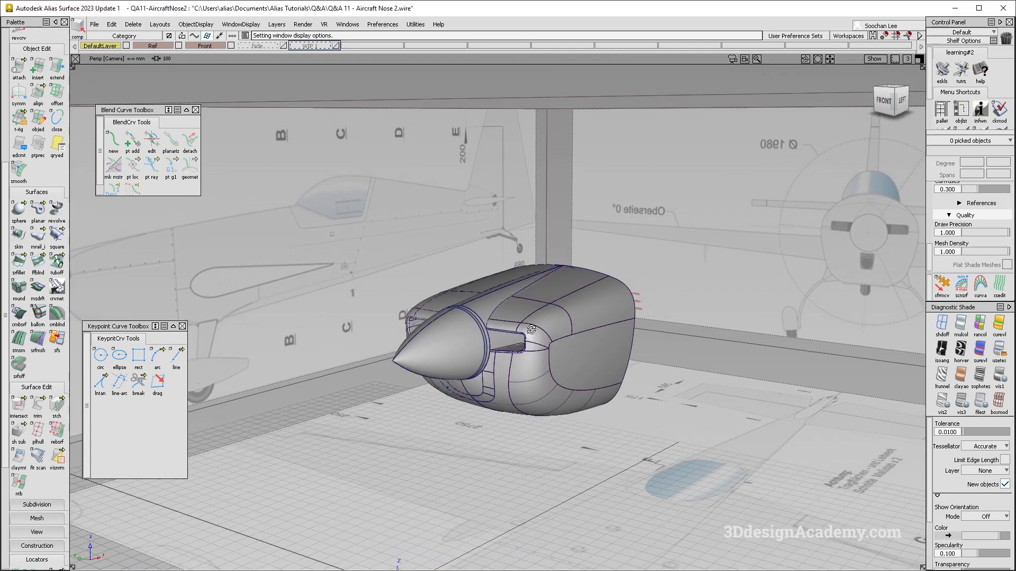
alt+shift+right_drag(514, 365, 479, 303)
alt+shift+drag(479, 303, 555, 370)
ctrl+shift+right_drag(617, 404, 567, 347)
alt+shift+drag(535, 339, 563, 357)
ctrl+shift+drag(561, 360, 592, 370)
alt+shift+middle_drag(617, 357, 581, 350)
alt+shift+drag(603, 370, 587, 384)
ctrl+shift+right_drag(610, 415, 567, 364)
alt+shift+drag(566, 364, 615, 455)
ctrl+shift+right_drag(614, 455, 578, 392)
alt+shift+drag(574, 394, 560, 453)
ctrl+shift+drag(560, 453, 546, 371)
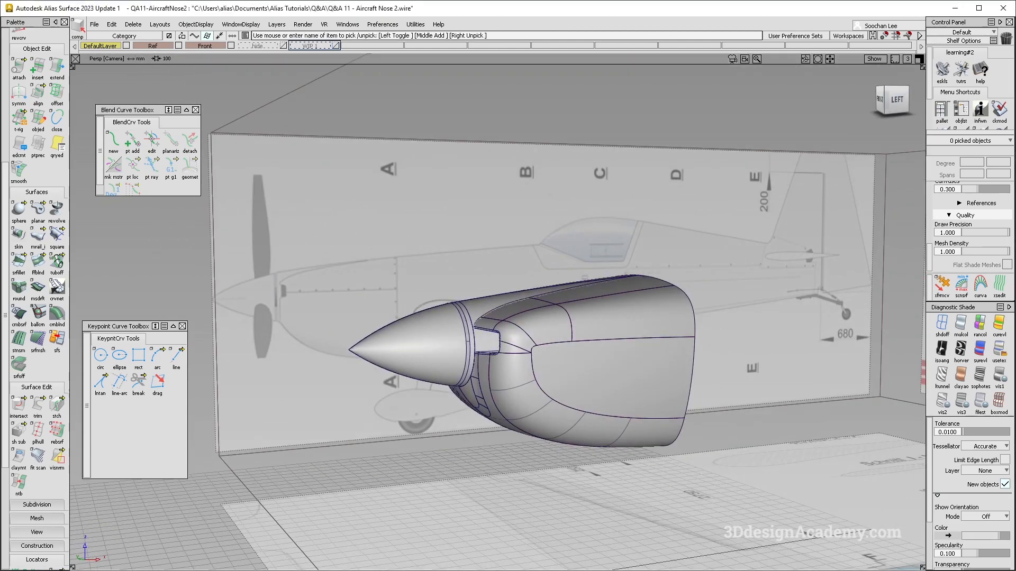